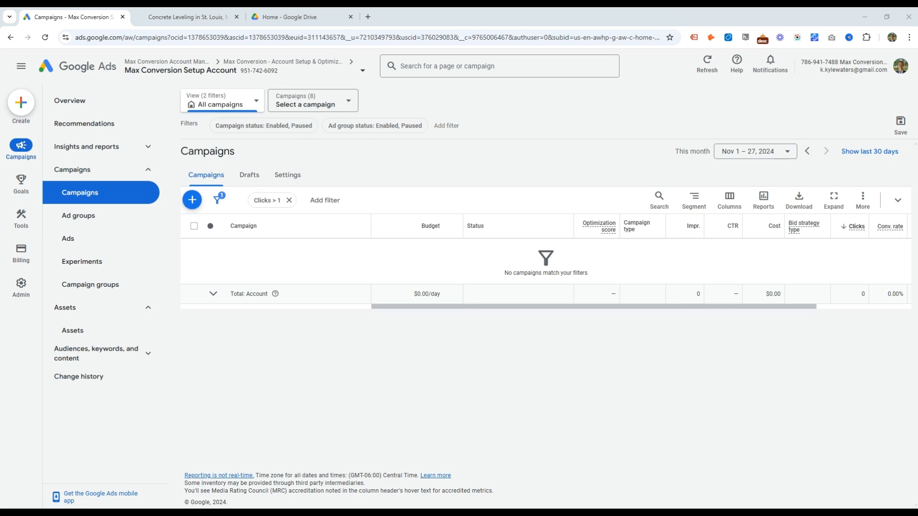
- Start a new campaign and choose to create it without a goal's guidance
left_click(416, 158)
left_click(191, 201)
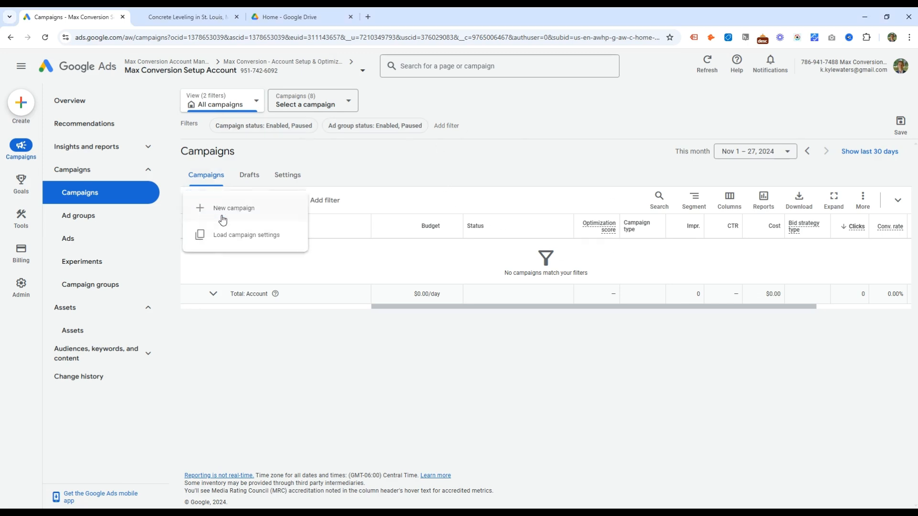
left_click(269, 218)
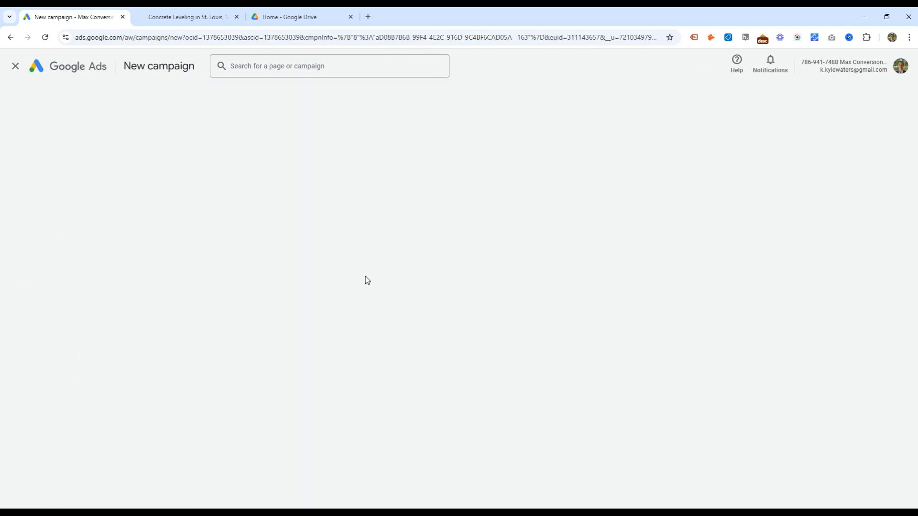
left_click(511, 354)
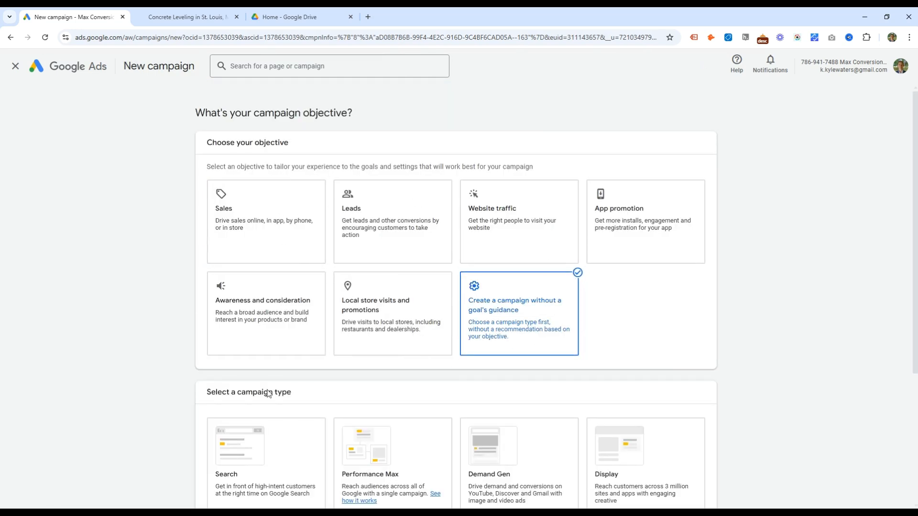
- Choose Search as the campaign type and continue without adding a conversion goal
scroll(508, 311, "down", 2)
scroll(479, 238, "up", 1)
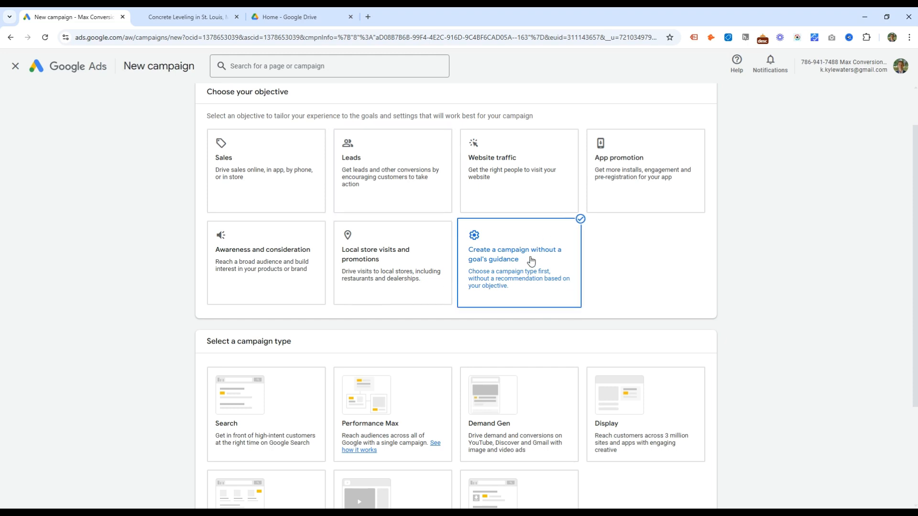
scroll(526, 282, "down", 1)
scroll(524, 282, "down", 1)
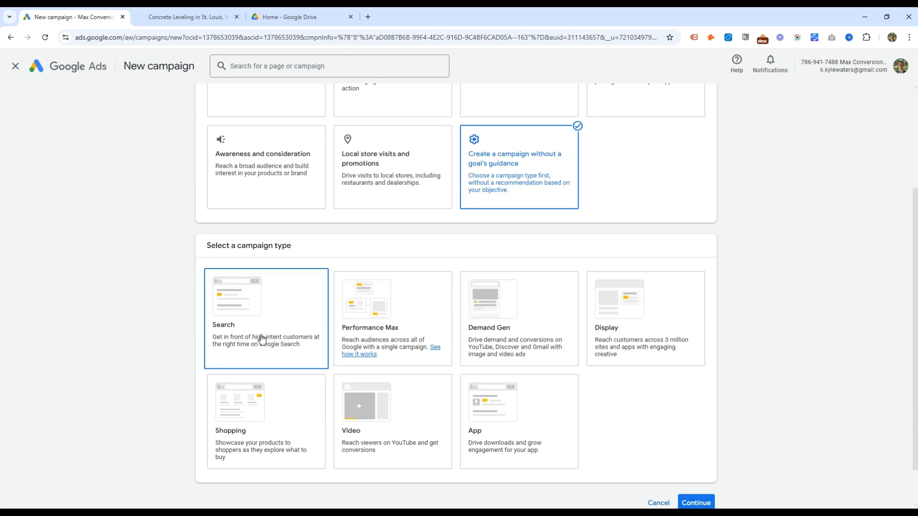
scroll(260, 338, "down", 1)
left_click(286, 340)
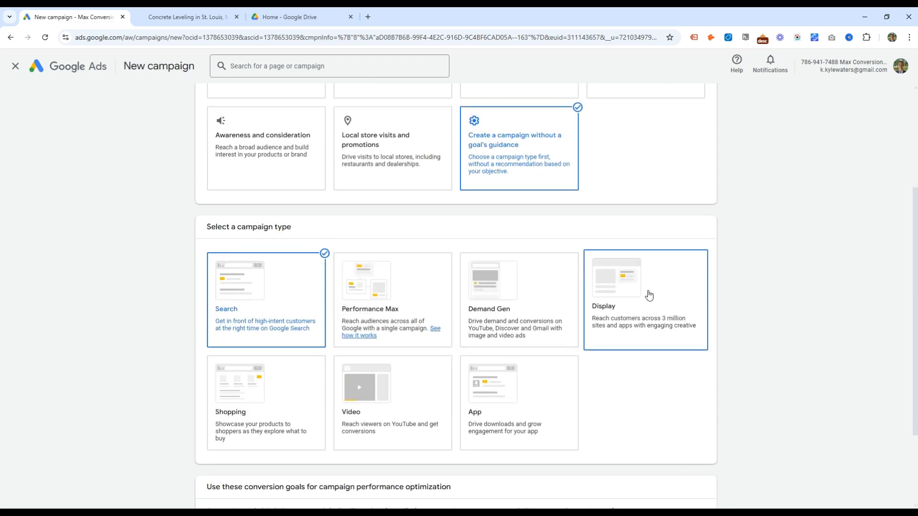
scroll(440, 332, "down", 2)
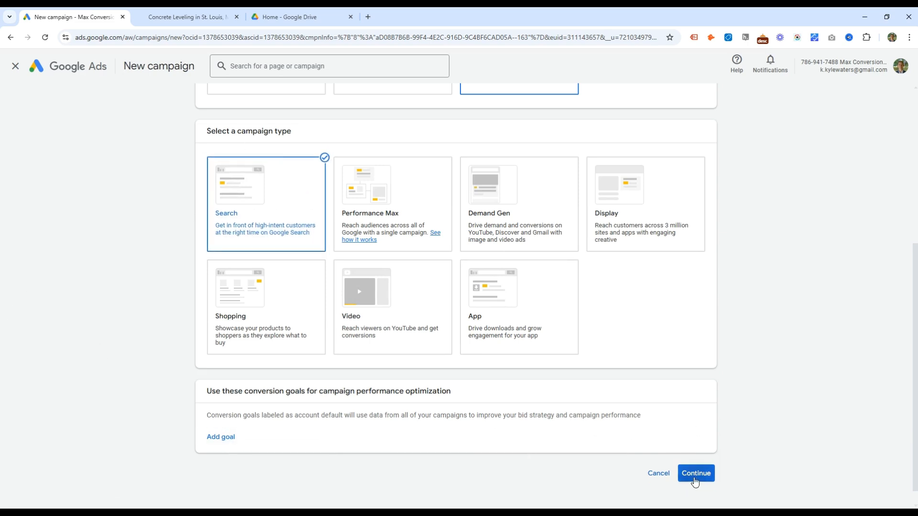
left_click(694, 473)
- Name the campaign "Concrete Leveling in St. Louis - Campaign" and continue to the bidding settings
scroll(470, 318, "down", 4)
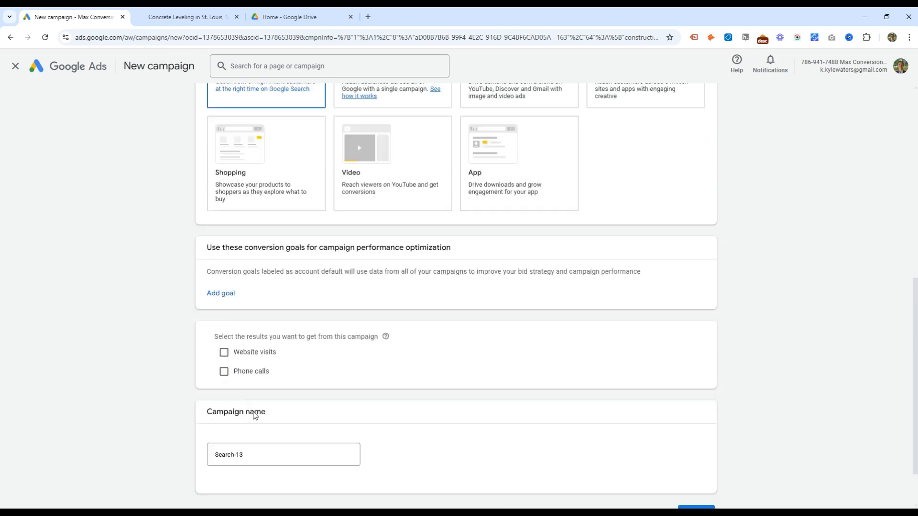
triple_click(277, 395)
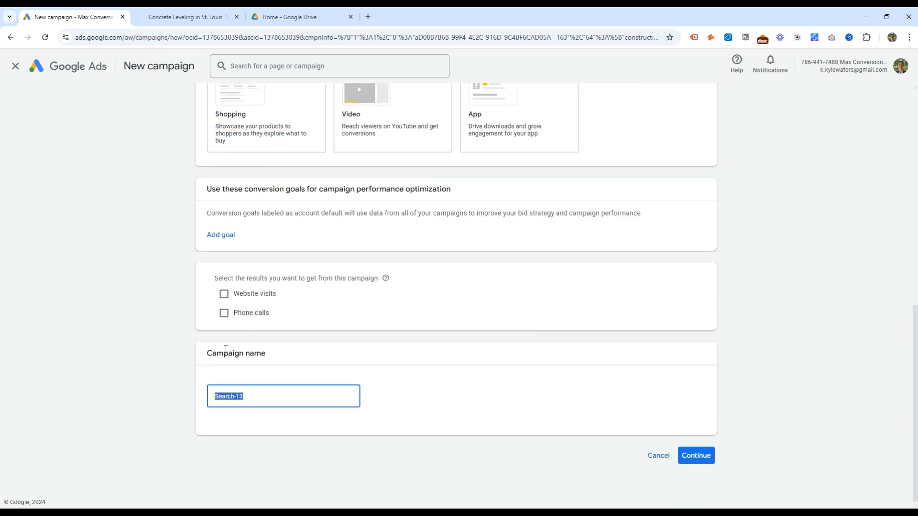
type("St. Louis -")
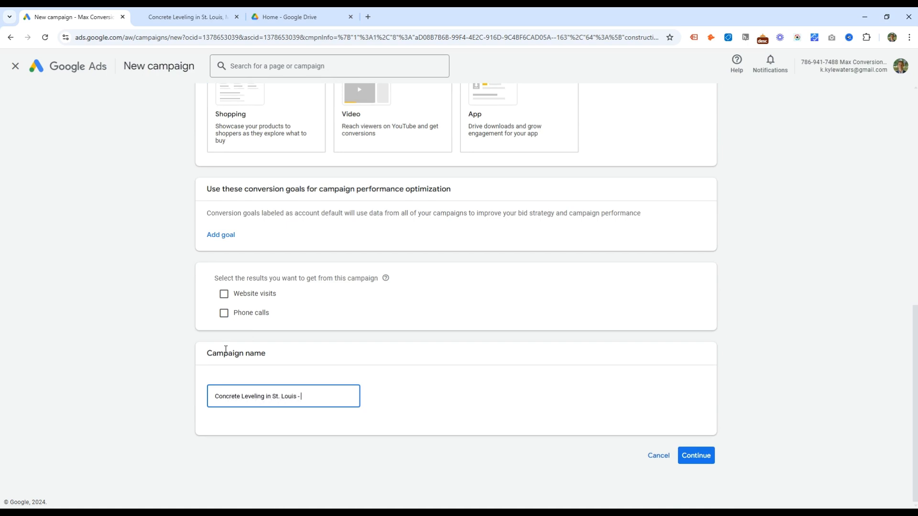
type("Campaign")
left_click(707, 455)
left_click(586, 381)
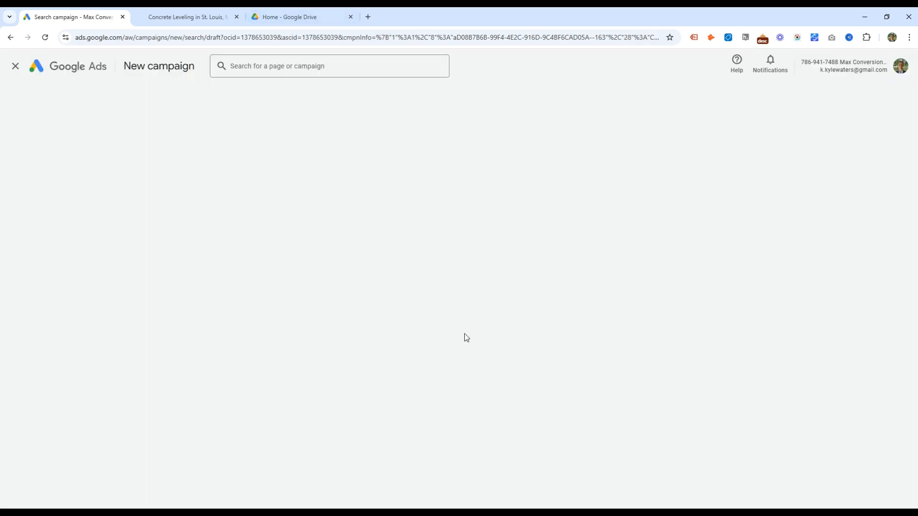
- Review the available bidding focus options and keep Clicks selected
left_click(210, 182)
left_click(295, 192)
left_click(202, 177)
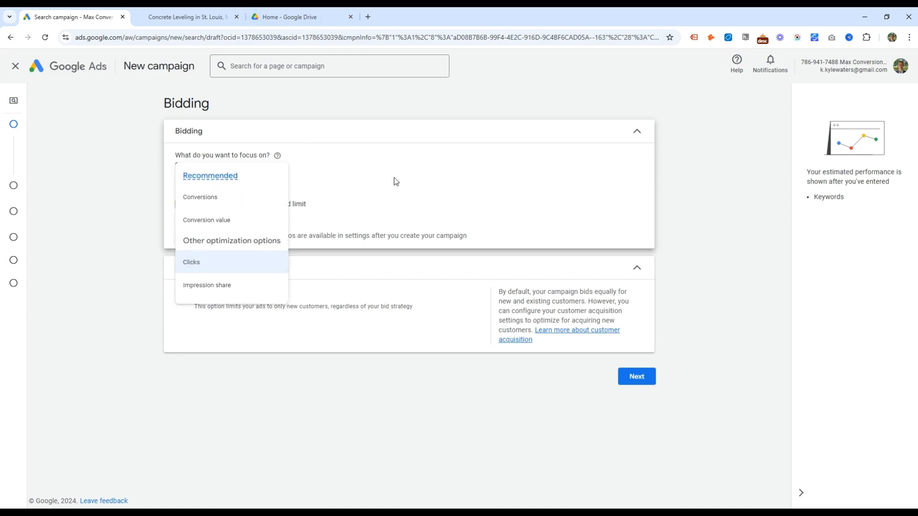
left_click(375, 212)
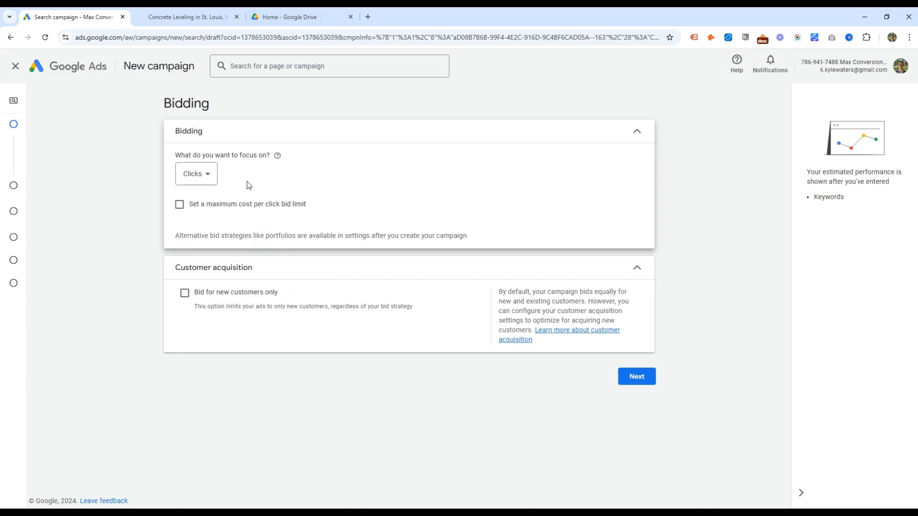
- Enable a maximum cost per click bid limit of $6.00 and proceed to the campaign settings
left_click(210, 204)
left_click(228, 246)
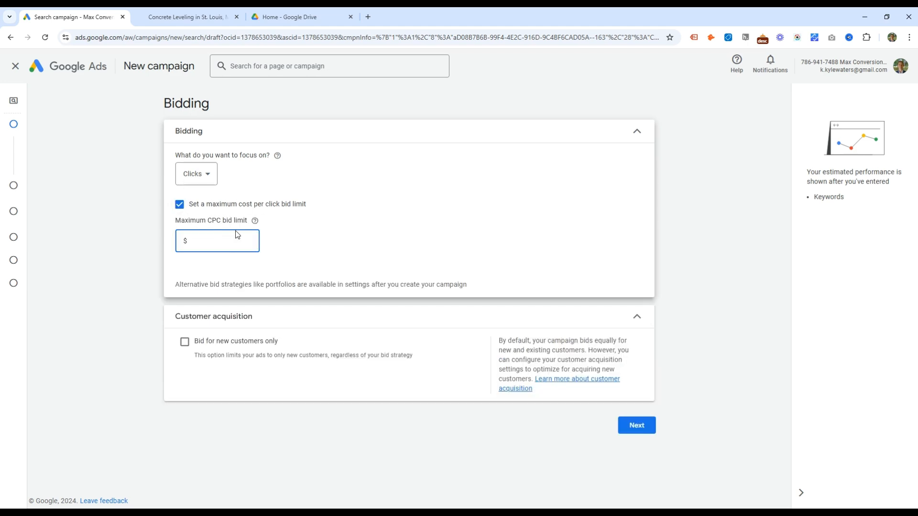
left_click_drag(192, 222, 298, 225)
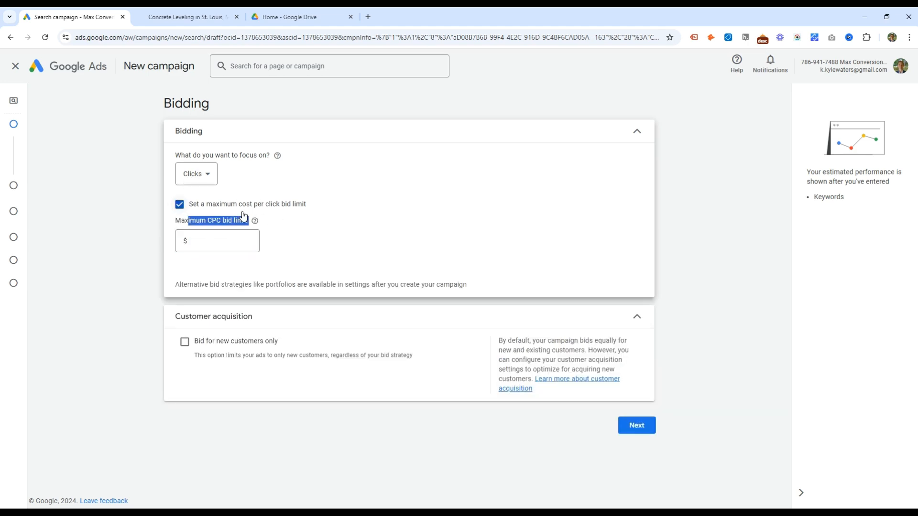
left_click(242, 213)
left_click_drag(241, 214, 182, 210)
left_click(197, 211)
left_click(222, 245)
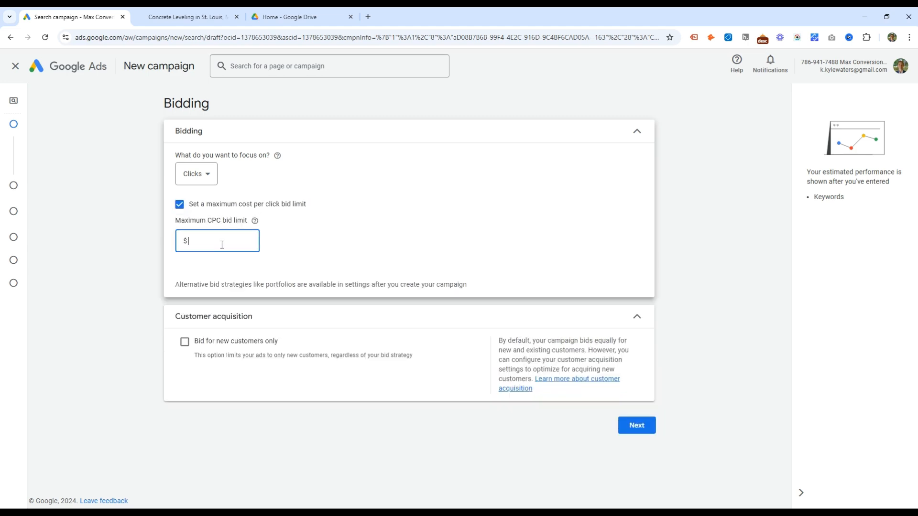
left_click_drag(216, 219, 244, 234)
left_click(305, 239)
left_click_drag(280, 341, 82, 340)
left_click(307, 354)
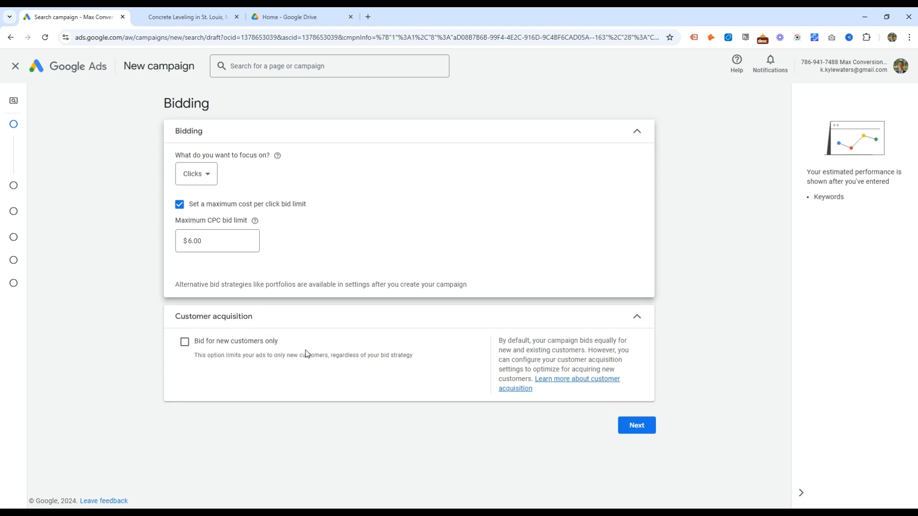
left_click(629, 432)
- Exclude both the Google Search Partners Network and the Google Display Network from the campaign
left_click(177, 201)
left_click(177, 174)
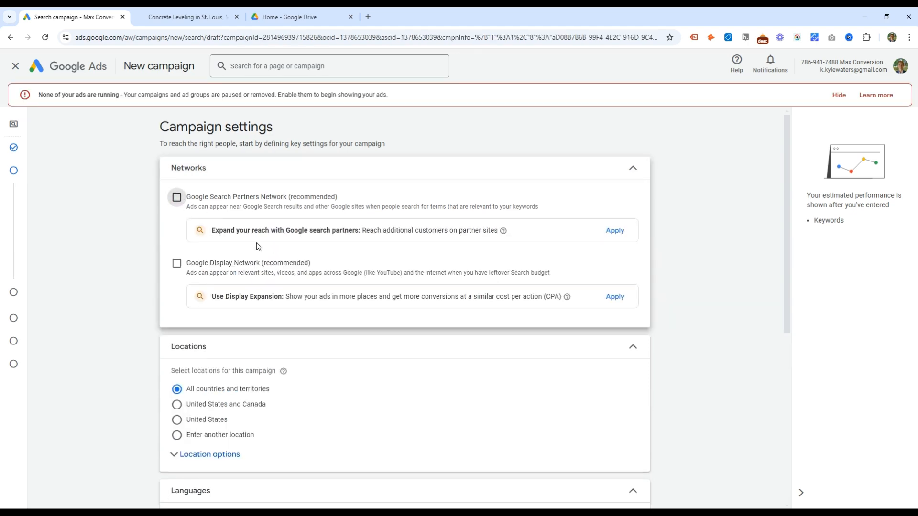
left_click_drag(348, 199, 362, 175)
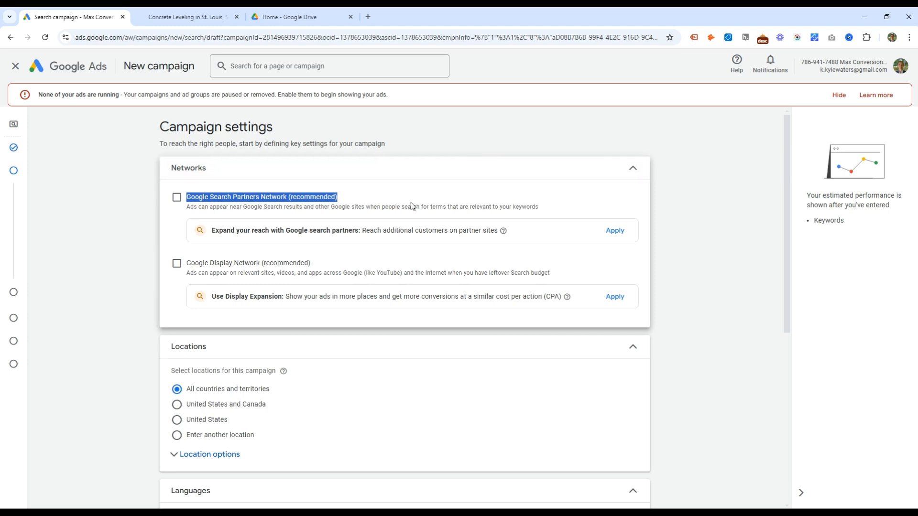
left_click(574, 211)
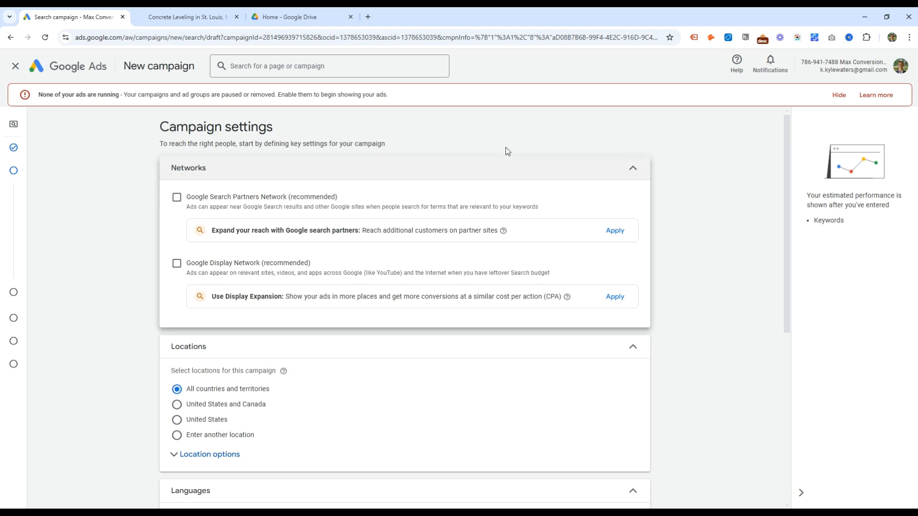
- Expand the location options and set targeting to Presence: People in or regularly in your included locations
scroll(296, 276, "down", 1)
scroll(296, 275, "down", 1)
left_click(211, 359)
scroll(268, 322, "down", 2)
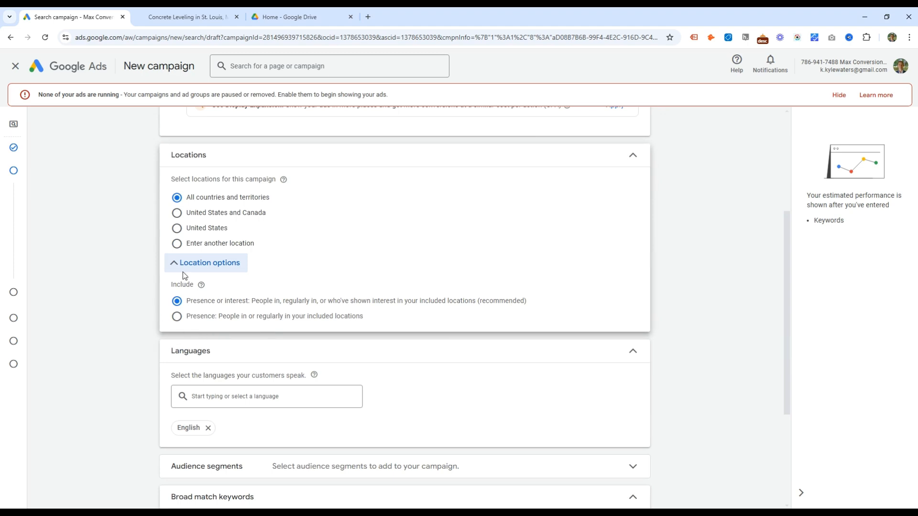
left_click(191, 317)
left_click_drag(219, 316, 371, 324)
left_click(371, 324)
- Select the Presence or interest option to read its wording, and switch targeting back to Presence
left_click(199, 305)
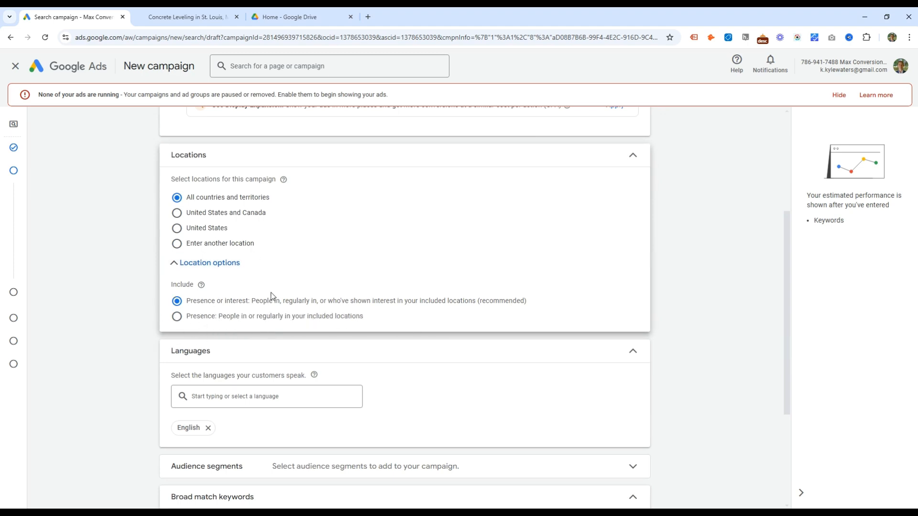
left_click_drag(528, 304, 199, 307)
left_click(210, 308)
double_click(225, 307)
left_click(265, 307)
left_click_drag(324, 304, 453, 305)
left_click(455, 305)
left_click(322, 319)
left_click_drag(543, 306, 215, 314)
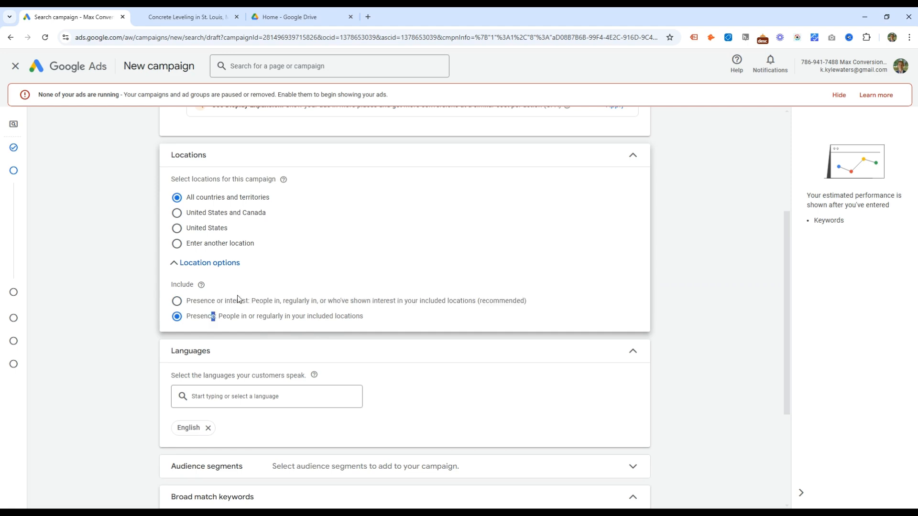
- Search for "st louis" as another location and include the St. Louis MO Nielsen DMA region
left_click(210, 243)
type("st louis")
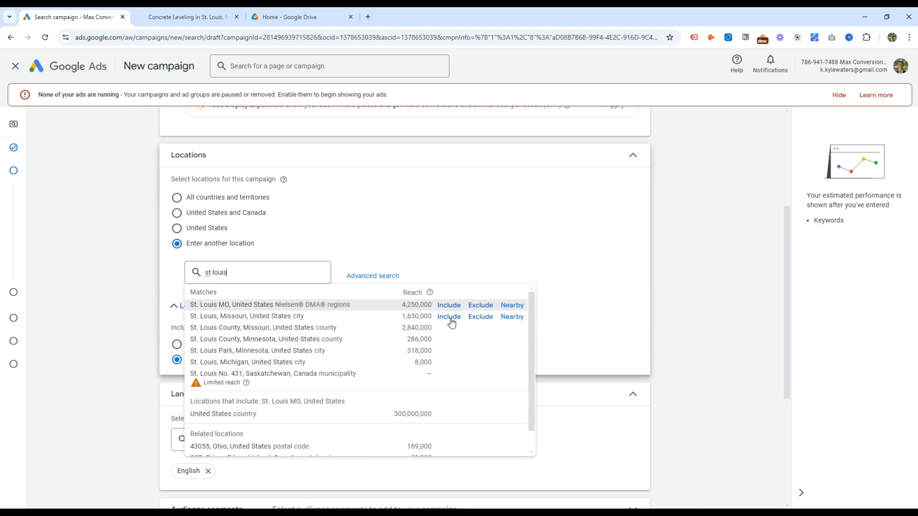
left_click_drag(305, 306, 356, 304)
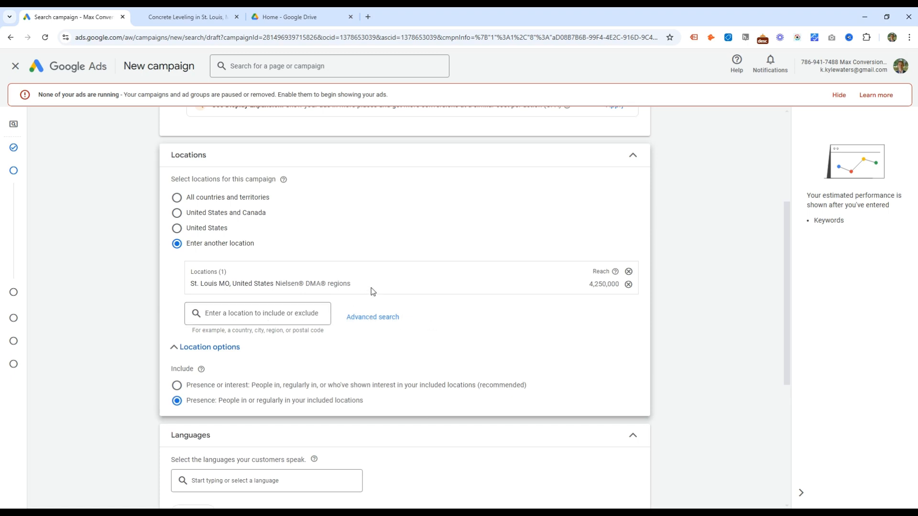
- In the advanced location search, paste the prepared list of locations for bulk entry and search for matches
left_click(373, 317)
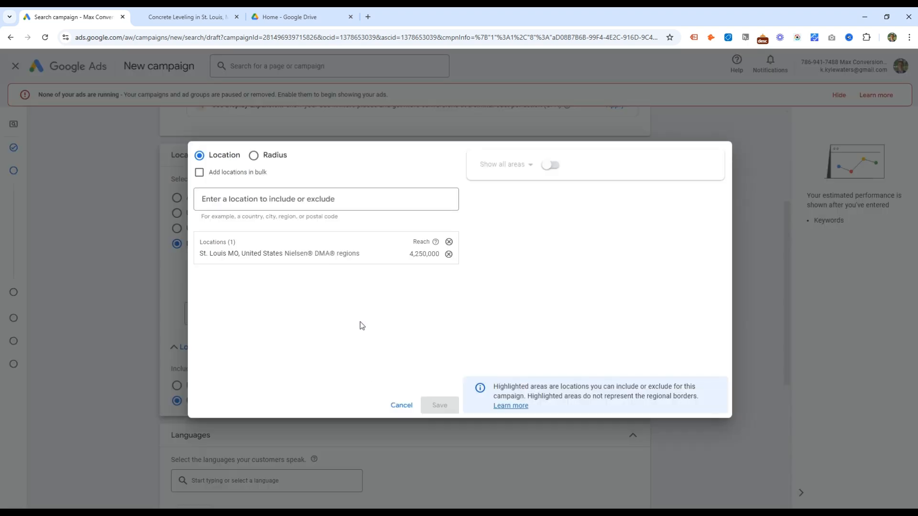
left_click(249, 173)
left_click(305, 224)
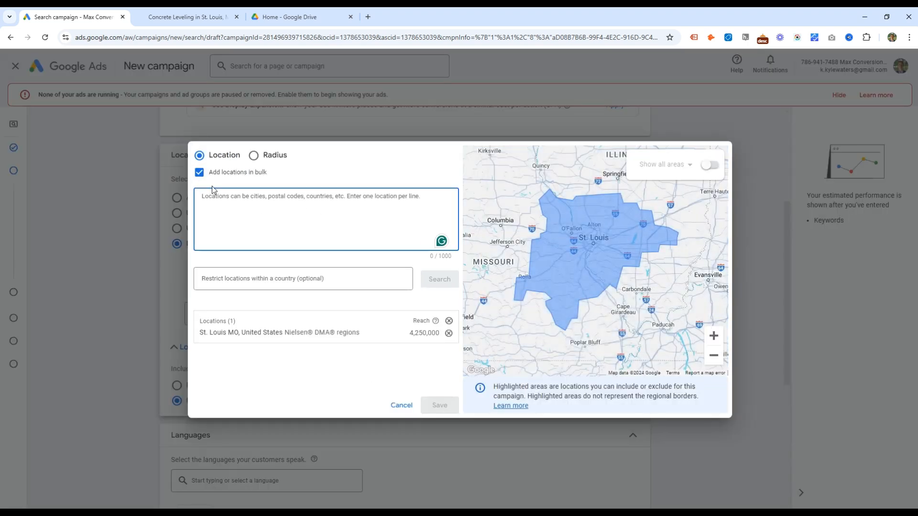
left_click_drag(290, 17, 306, 76)
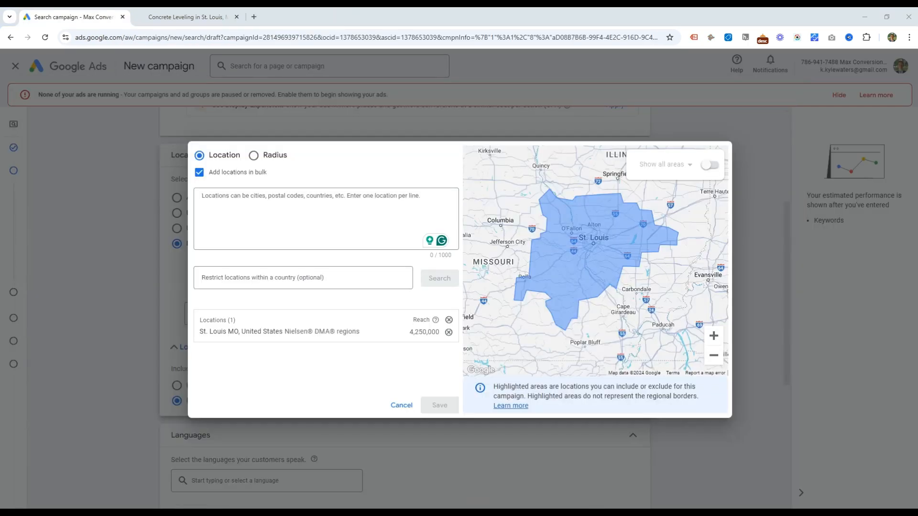
left_click(258, 211)
key("ctrl+v")
left_click(434, 278)
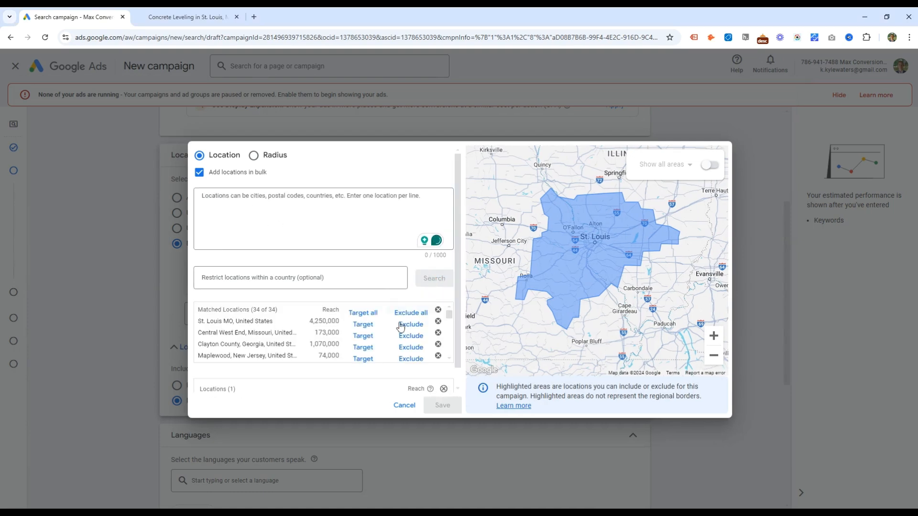
- Examine the list of matched locations from the bulk search
scroll(302, 340, "down", 6)
scroll(302, 340, "up", 6)
scroll(293, 344, "down", 4)
scroll(261, 320, "down", 2)
left_click_drag(257, 328, 197, 328)
left_click(276, 332)
scroll(357, 346, "up", 6)
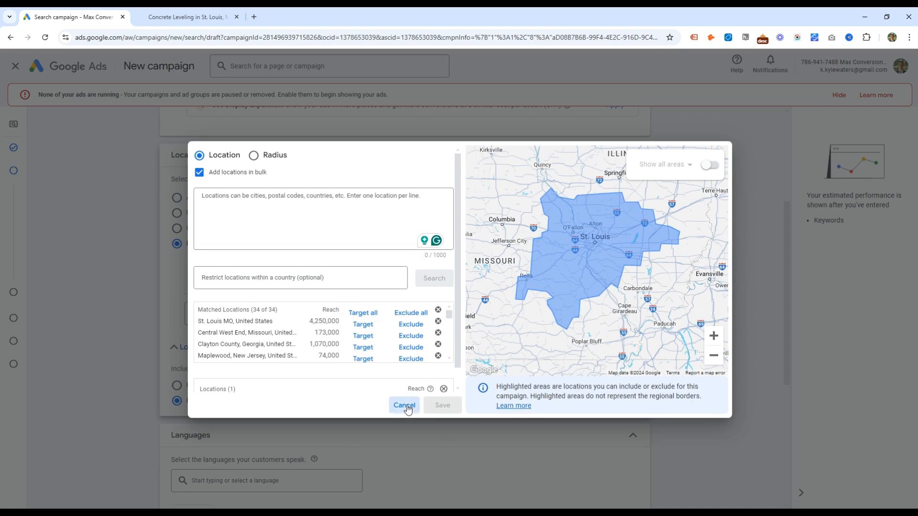
- Include a 20 mi radius around St. Louis, MO as a target location
left_click(274, 158)
left_click(341, 196)
type("st louis")
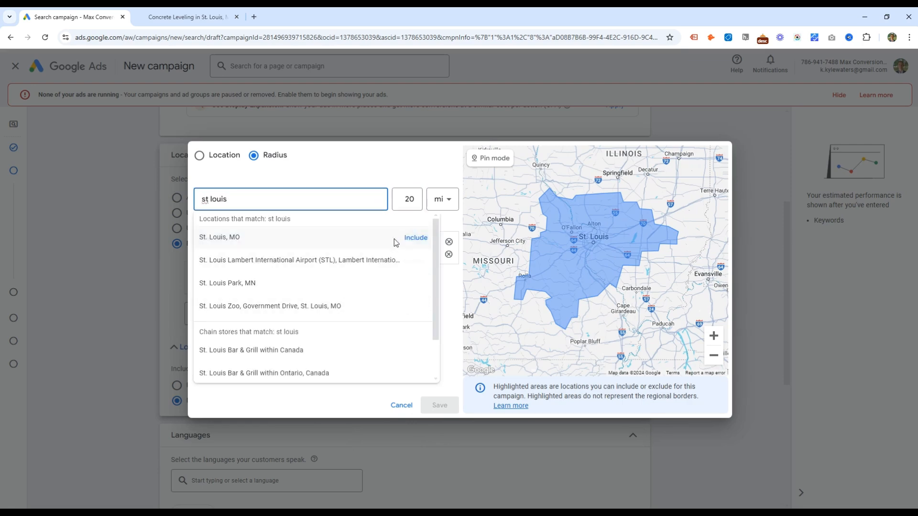
left_click(414, 237)
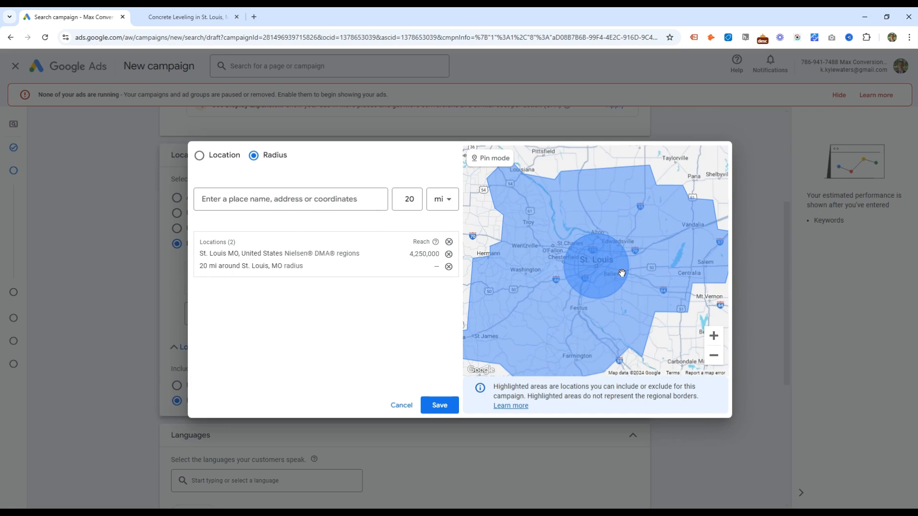
- Return to bulk location entry and look through the list of cities
left_click(267, 200)
left_click(229, 156)
scroll(205, 200, "up", 3)
scroll(586, 275, "up", 2)
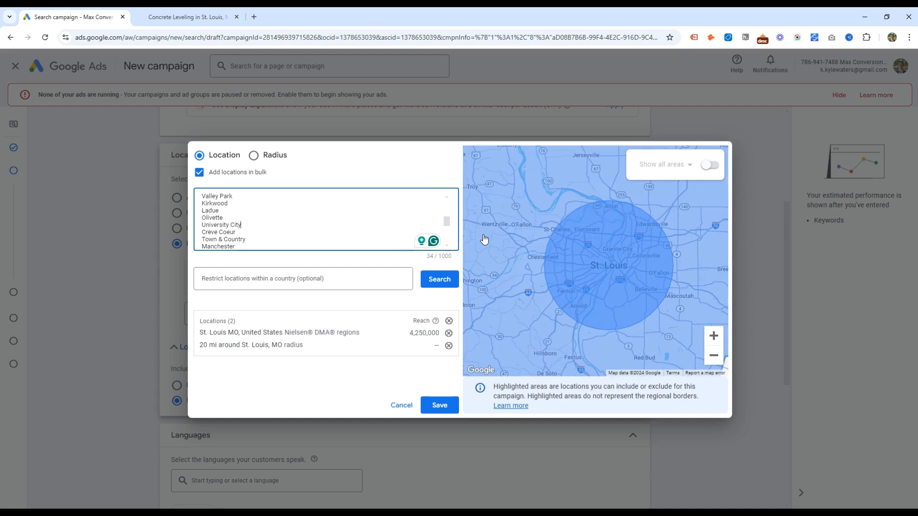
left_click_drag(240, 233, 219, 214)
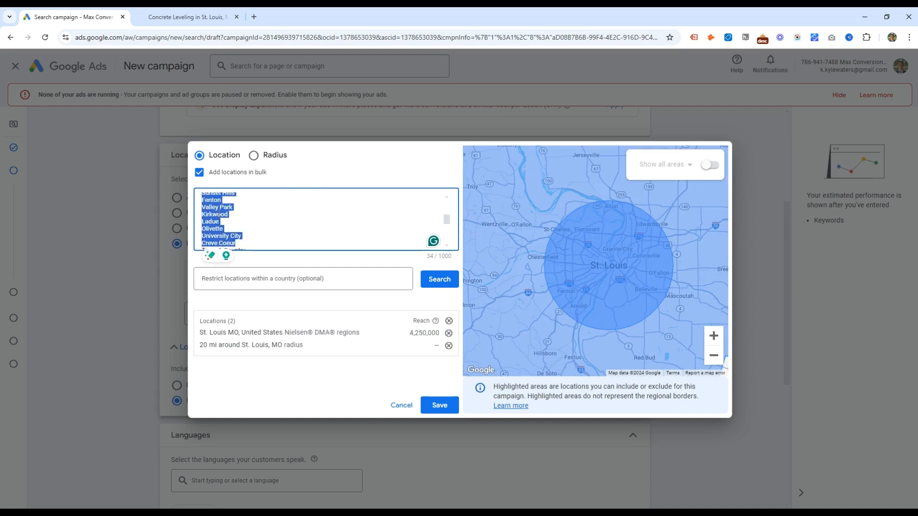
left_click(224, 201)
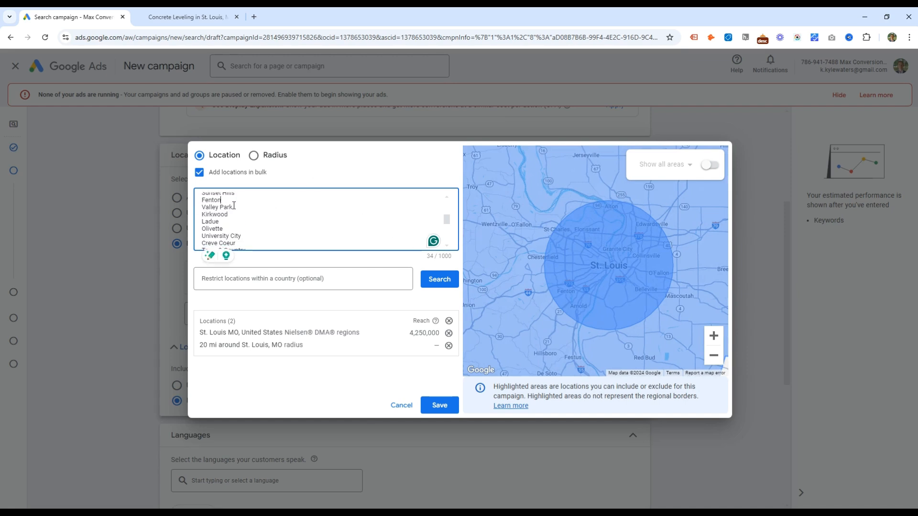
- Turn on the display of selectable areas on the location map and show them by postal code
left_click(707, 167)
left_click(691, 168)
left_click(596, 227)
scroll(600, 257, "down", 3)
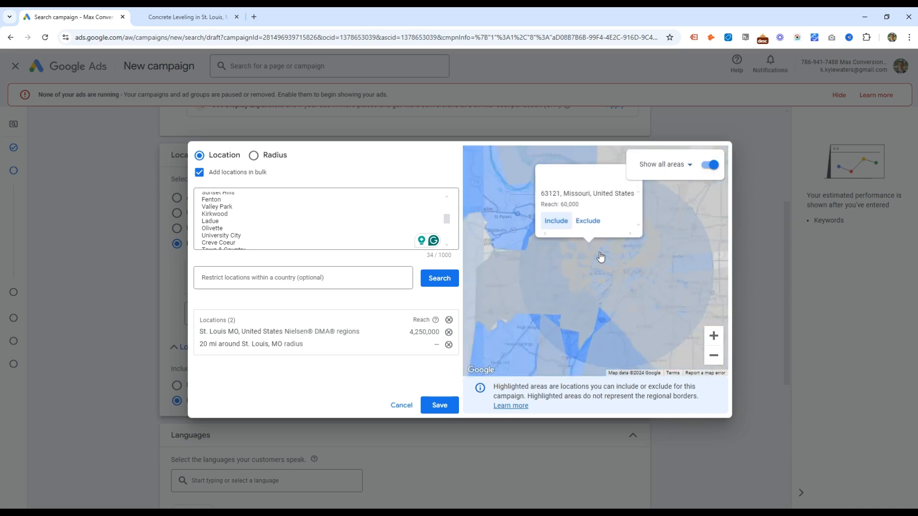
left_click(676, 168)
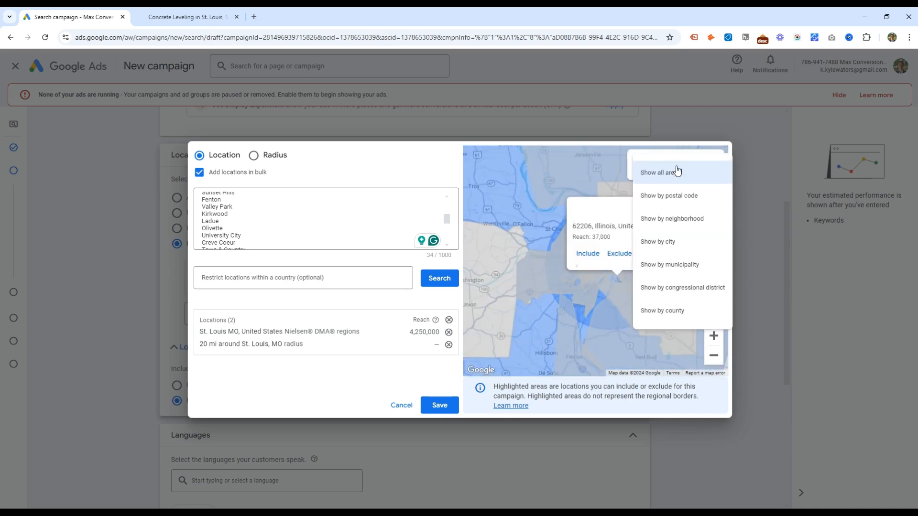
left_click(689, 199)
scroll(581, 299, "up", 2)
- Include the Missouri postal codes 63128, 63123, 63026, 63126 and 63131 from the map and save the target locations
left_click(571, 288)
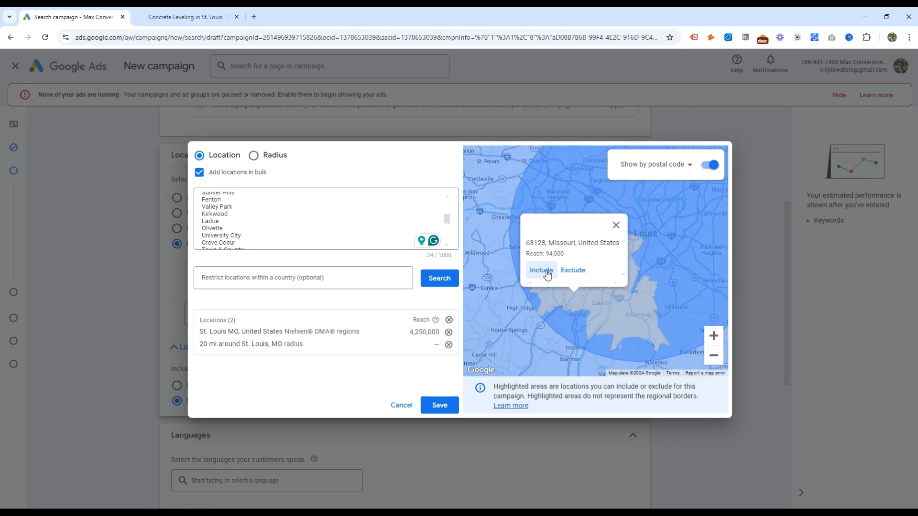
left_click(539, 268)
left_click(546, 289)
left_click(512, 268)
left_click(591, 261)
left_click(557, 240)
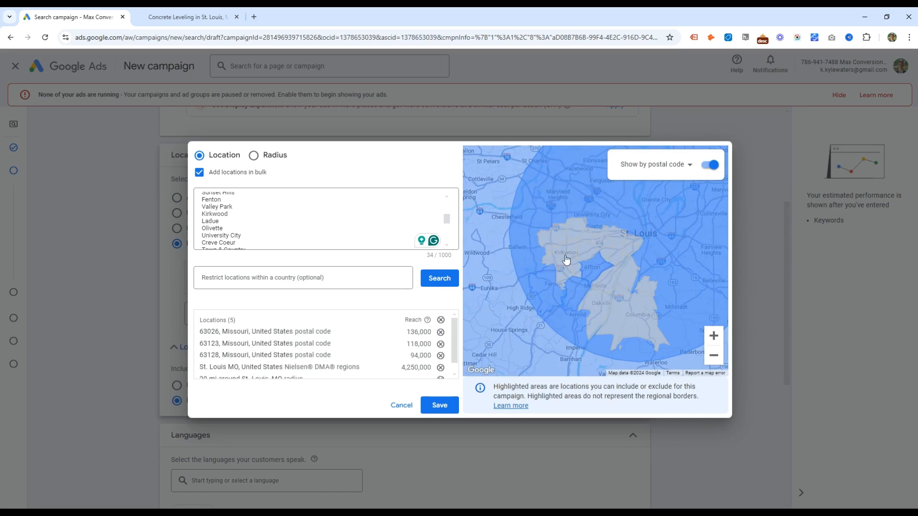
left_click(553, 233)
left_click(521, 231)
left_click(572, 286)
scroll(614, 301, "down", 2)
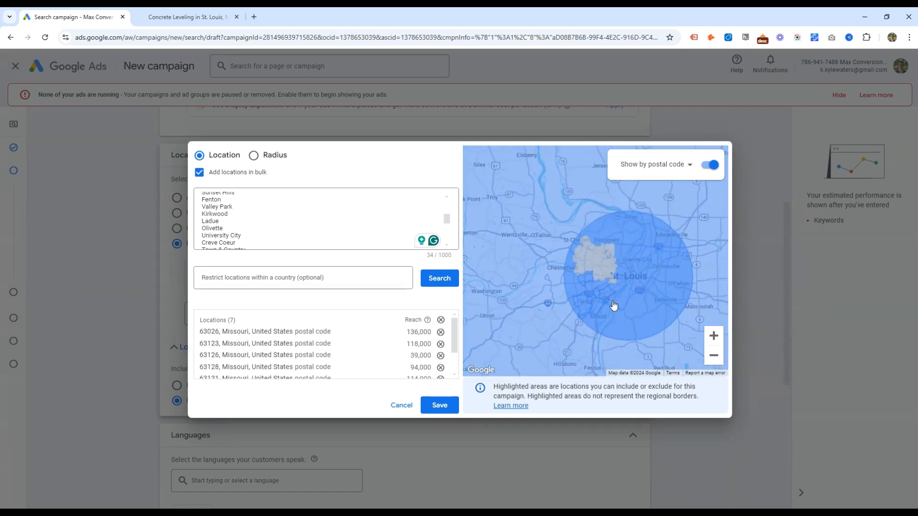
left_click_drag(608, 290, 568, 240)
left_click(440, 405)
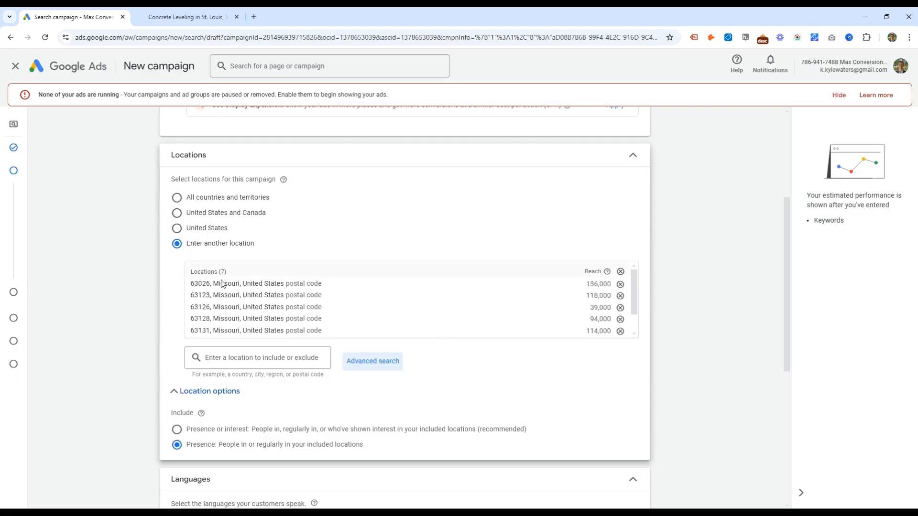
- Review the saved target locations and the language options available for the campaign
scroll(355, 268, "down", 5)
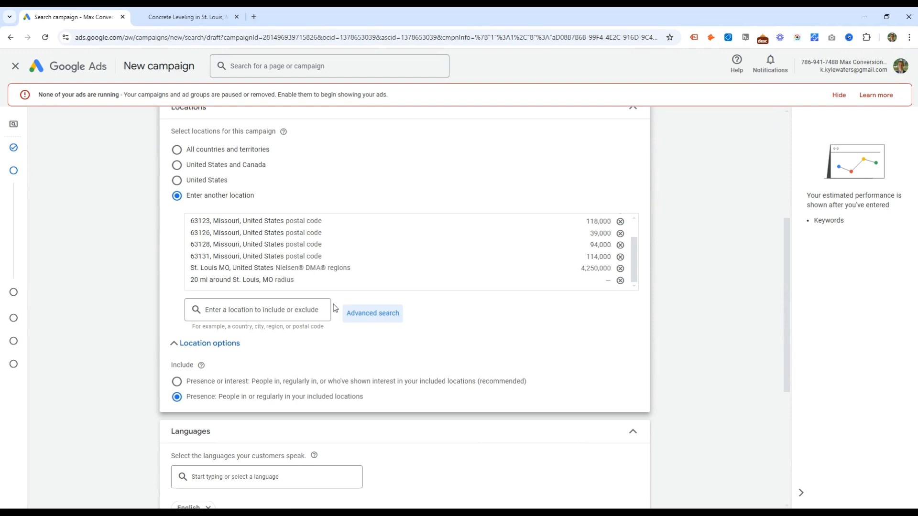
left_click_drag(202, 220, 243, 249)
scroll(261, 247, "down", 5)
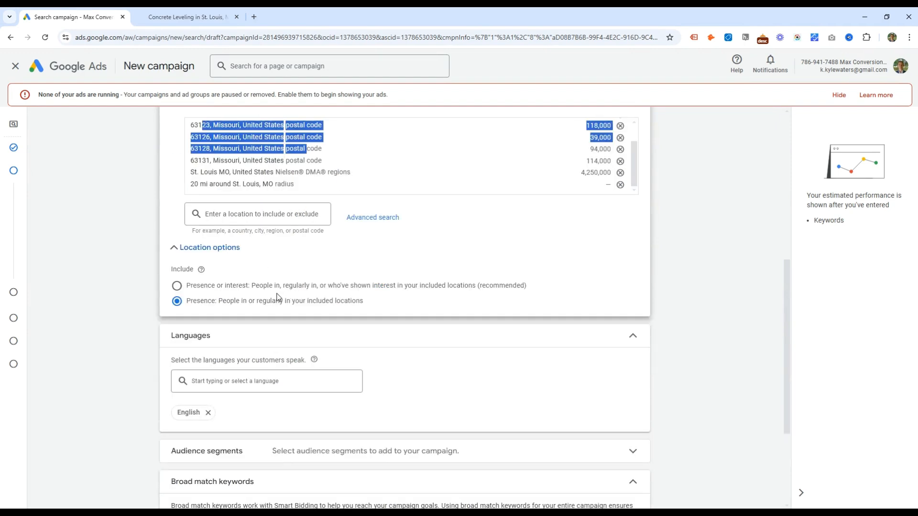
left_click(253, 241)
scroll(254, 337, "down", 2)
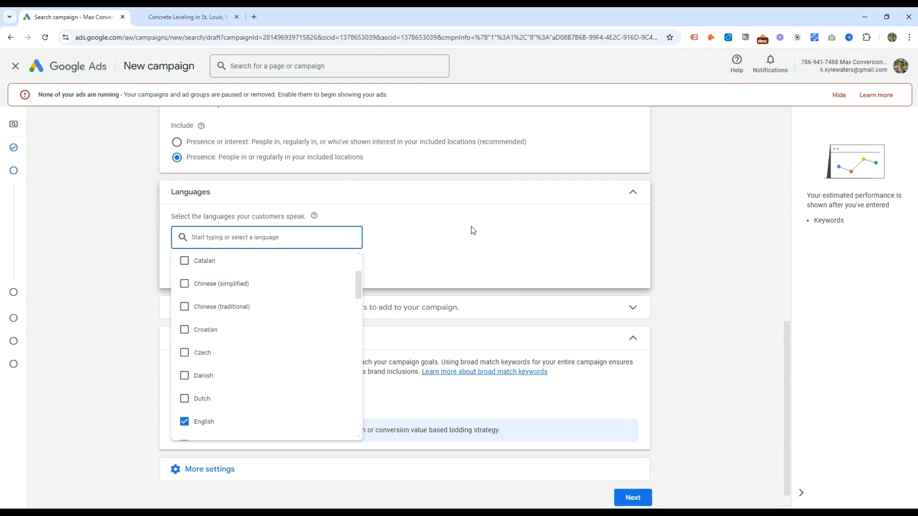
left_click(423, 246)
left_click_drag(194, 217, 317, 214)
left_click(273, 224)
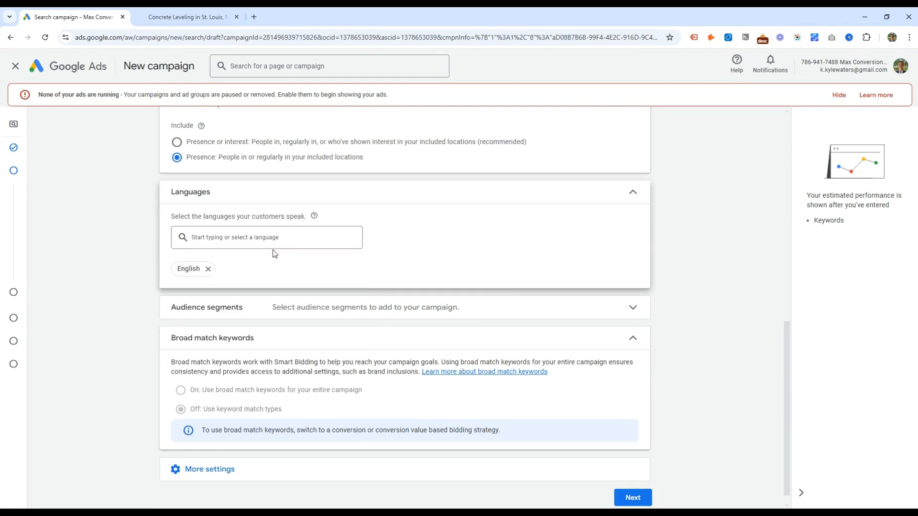
- Set the campaign's ad schedule to Mondays - Fridays from 08:00 to 16:00
scroll(258, 277, "down", 1)
left_click(208, 456)
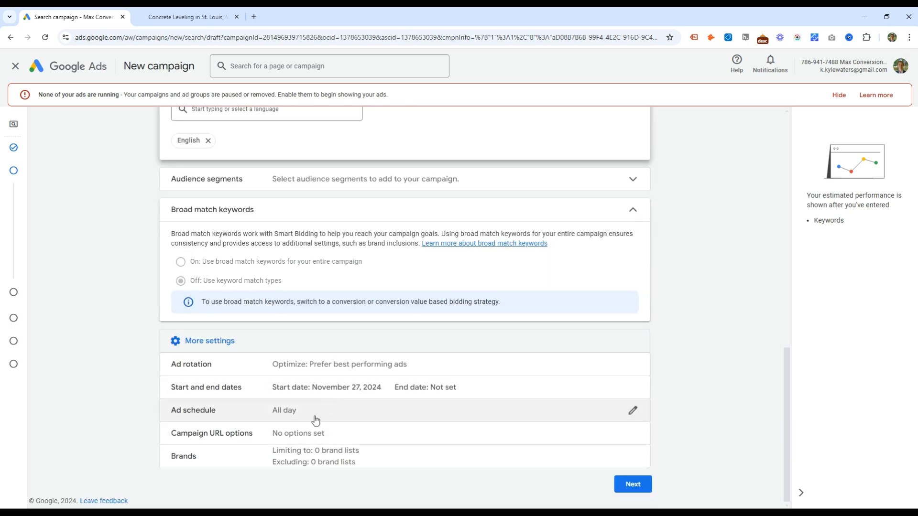
left_click(314, 417)
left_click(196, 400)
left_click(205, 262)
left_click(266, 400)
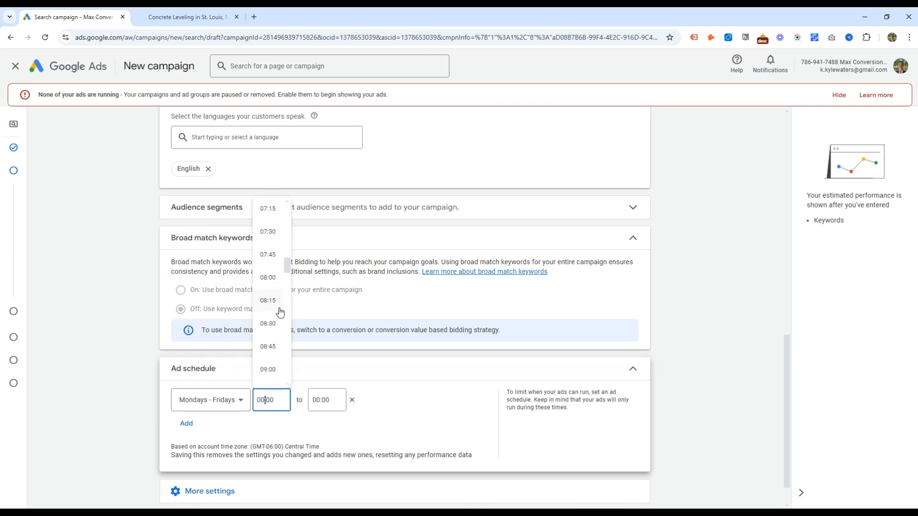
left_click(268, 278)
left_click(327, 400)
scroll(328, 321, "down", 10)
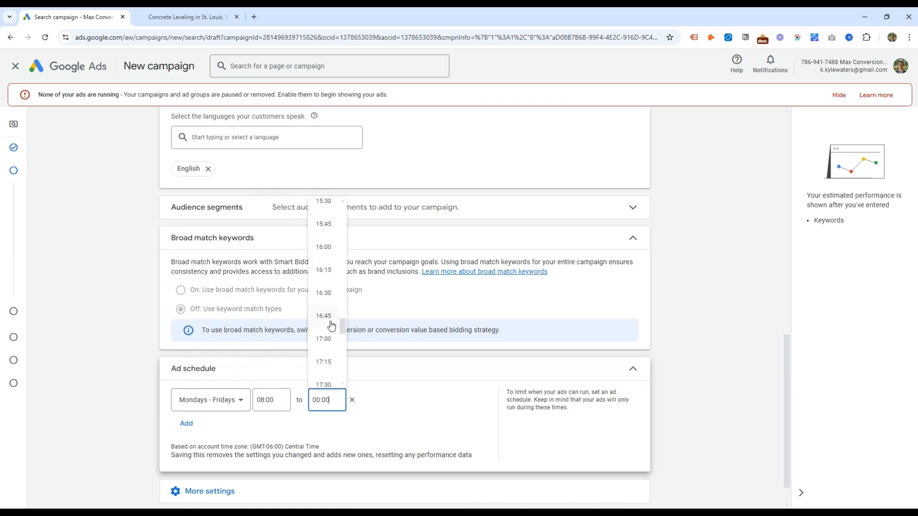
left_click(328, 256)
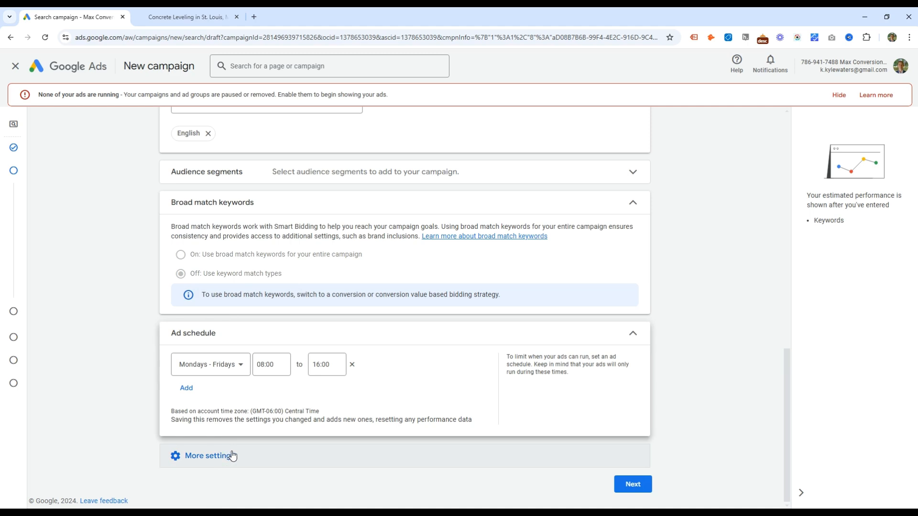
left_click(221, 366)
left_click(415, 367)
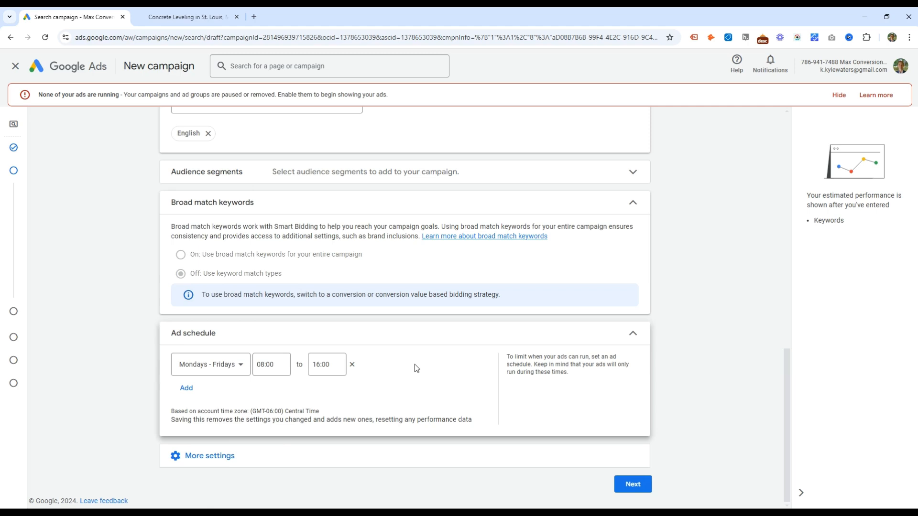
left_click(211, 365)
left_click(558, 355)
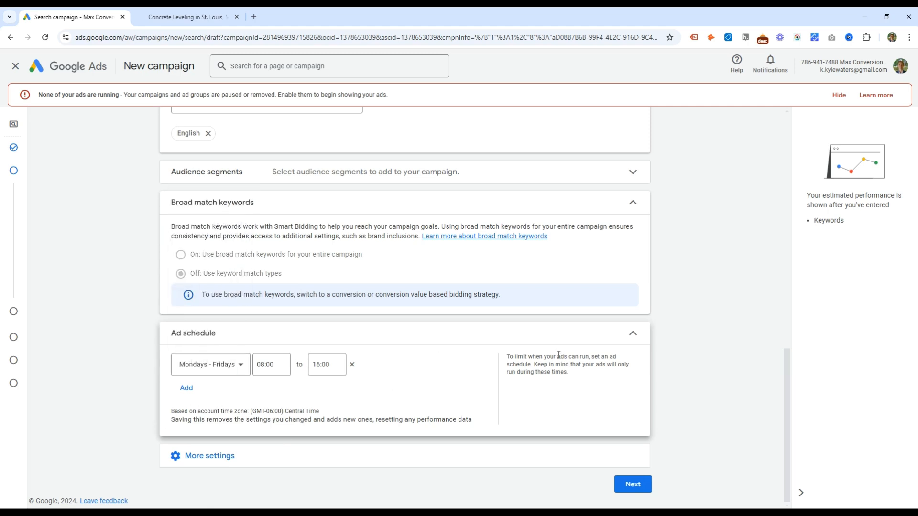
- Check the remaining additional settings, proceed to the following stage and skip keyword and asset generation
left_click(266, 460)
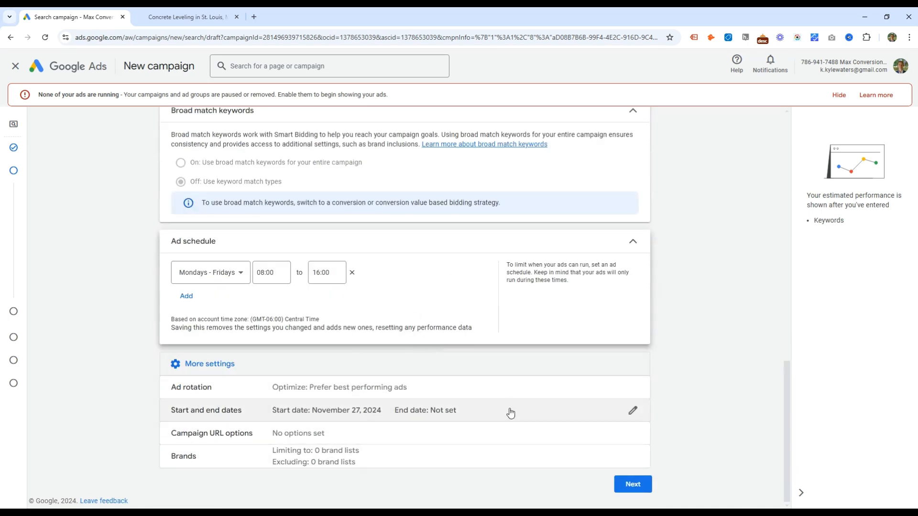
left_click(628, 484)
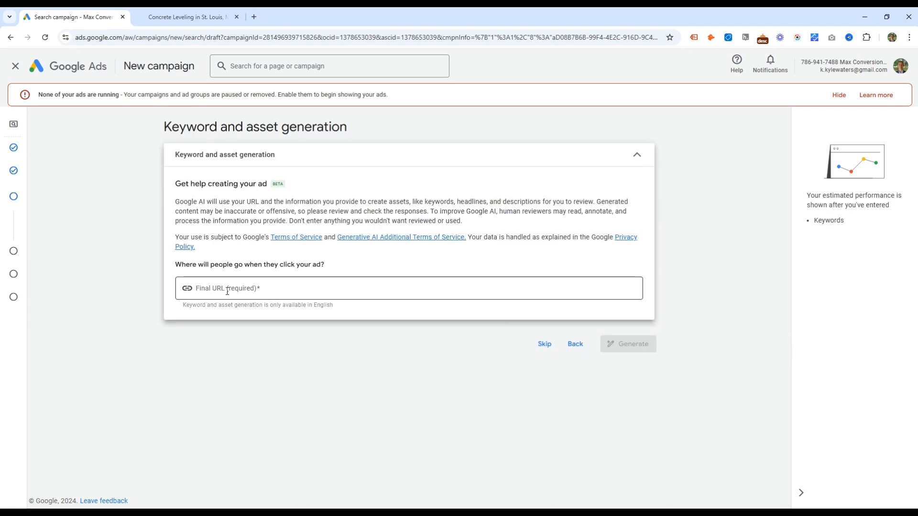
left_click(545, 343)
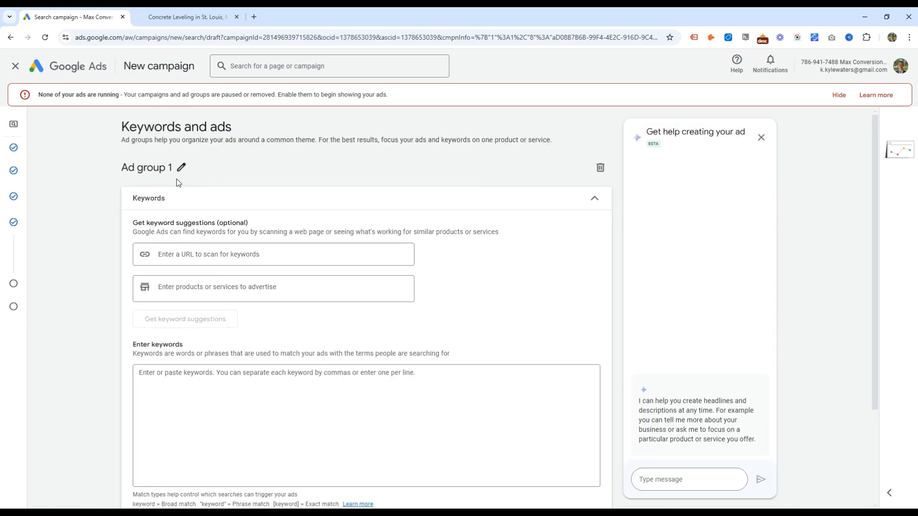
- Switch to the services list in Online Notepad and delete the "Parking Lot Driveway Leveling" line
left_click(196, 178)
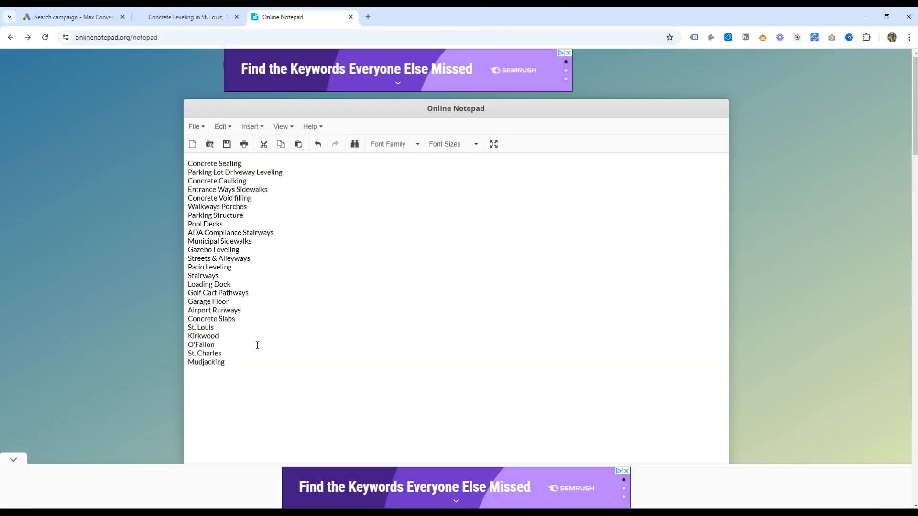
left_click_drag(256, 365, 71, 42)
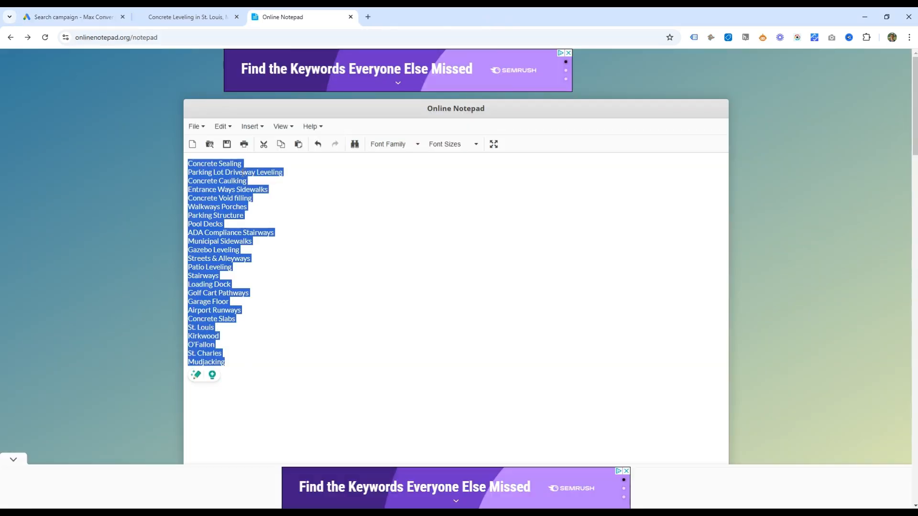
left_click(229, 188)
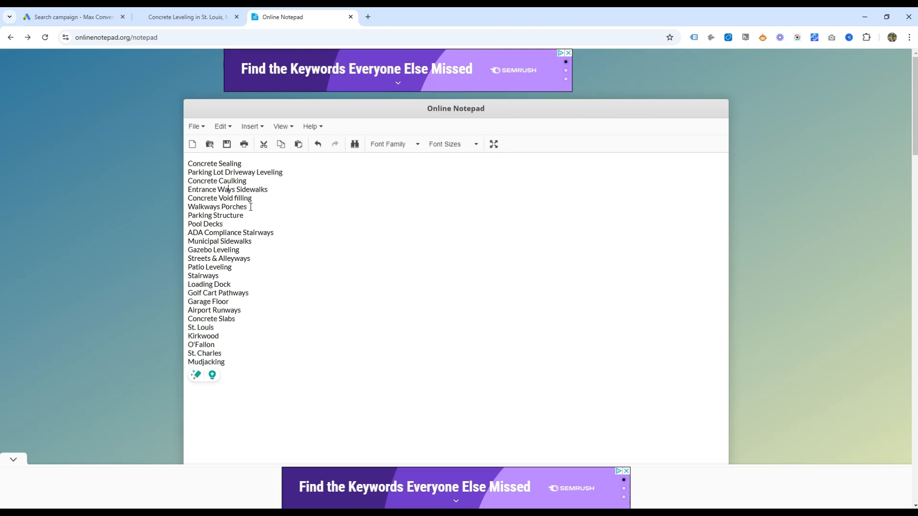
left_click_drag(282, 172, 182, 174)
key("BackSpace")
key("Delete")
key("Return")
left_click_drag(258, 175, 163, 164)
left_click(247, 172)
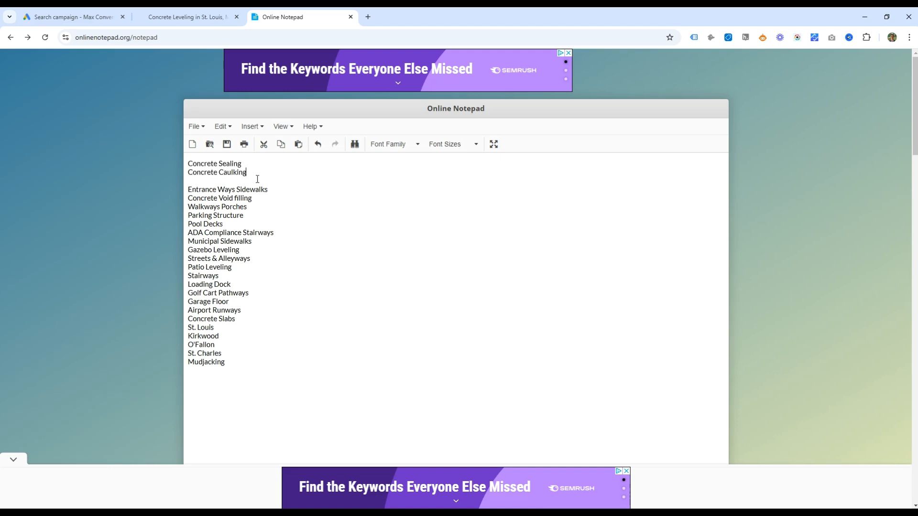
- Delete the "Concrete Sealing" and "Concrete Caulking" lines from the start of the list
left_click_drag(249, 169, 183, 162)
left_click(268, 169)
left_click_drag(269, 170, 174, 155)
key("BackSpace")
key("Delete")
- Delete the "Entrance Ways Sidewalks", "Walkways Porches" and "Parking Structure" lines from the list
left_click_drag(265, 171, 157, 175)
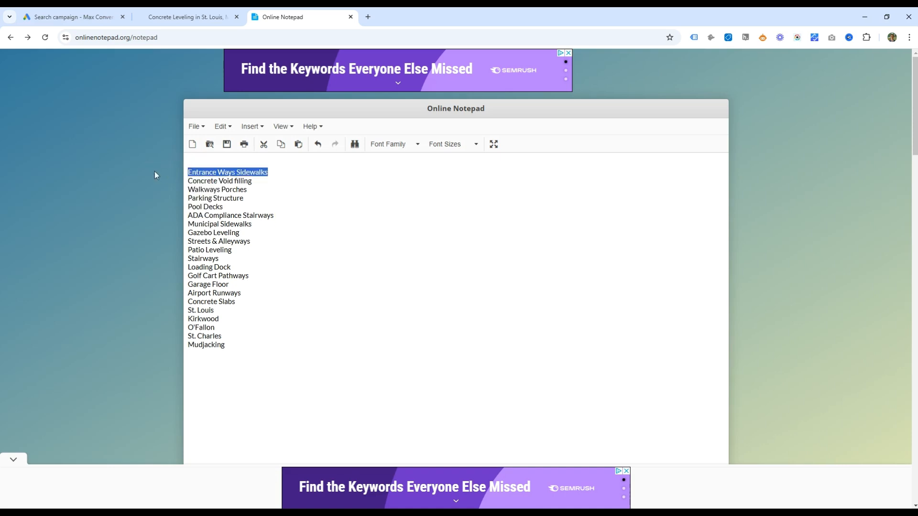
key("BackSpace")
key("Delete")
left_click_drag(275, 173, 129, 191)
left_click(280, 173)
key("Return")
key("BackSpace")
key("BackSpace")
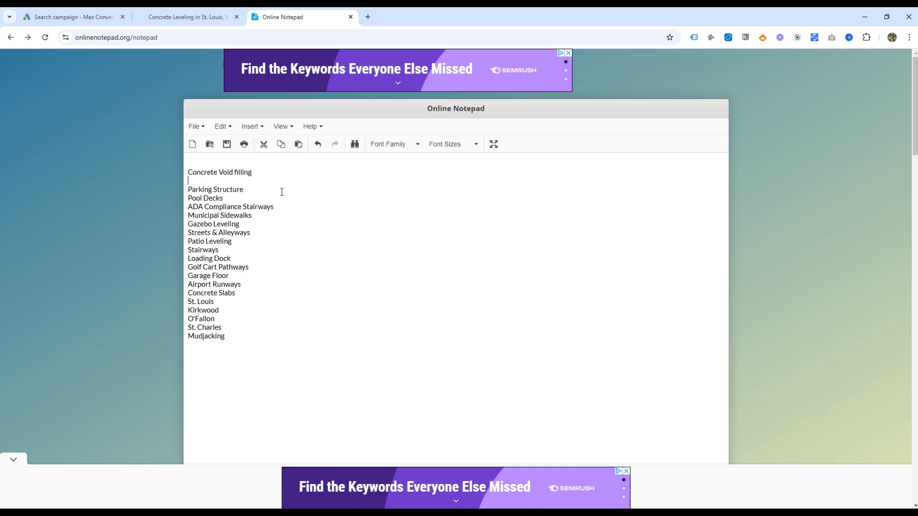
triple_click(250, 191)
key("BackSpace")
key("BackSpace")
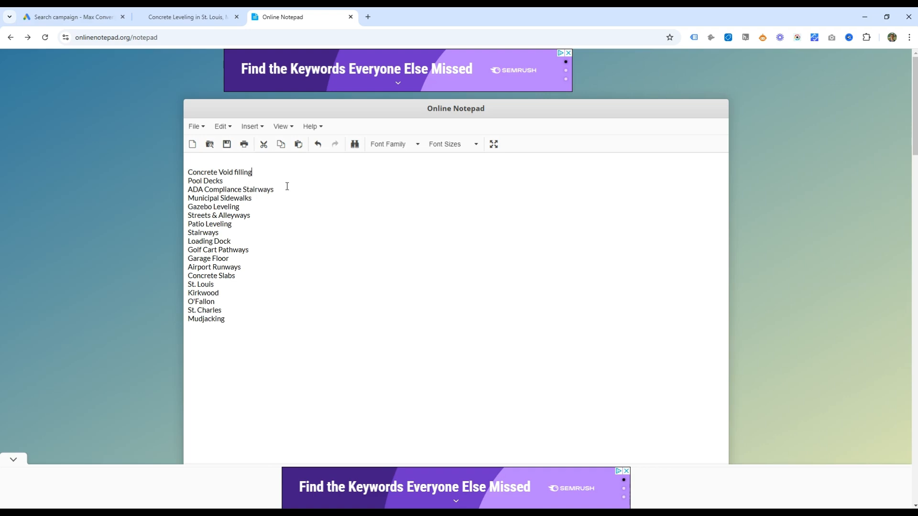
- Insert a blank line before "Pool Decks" and delete the "ADA Compliance Stairways" line
key("Return")
left_click_drag(230, 191, 160, 196)
left_click(250, 190)
left_click_drag(295, 196, 147, 201)
left_click(257, 207)
triple_click(230, 198)
key("BackSpace")
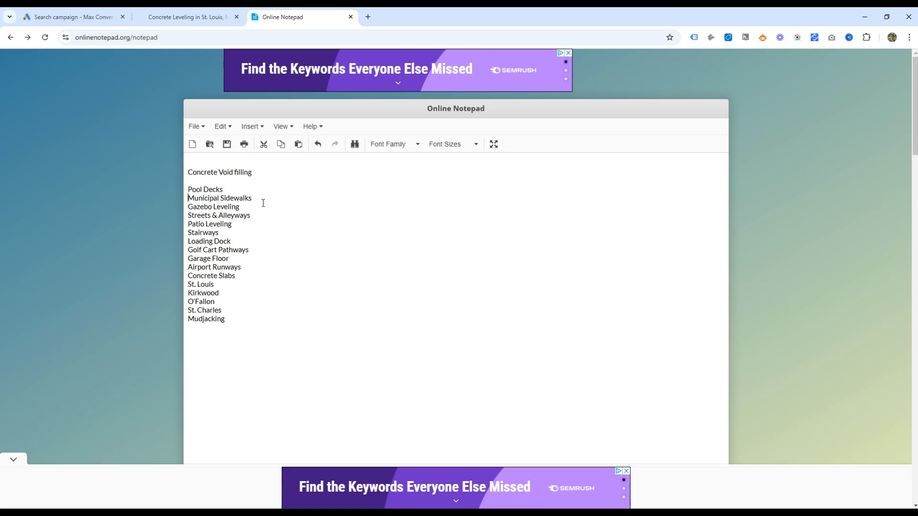
- Shorten "Municipal Sidewalks" to "Sidewalks" and set it and "Gazebo Leveling" apart with blank lines
key("Return")
double_click(217, 207)
key("BackSpace")
left_click(259, 214)
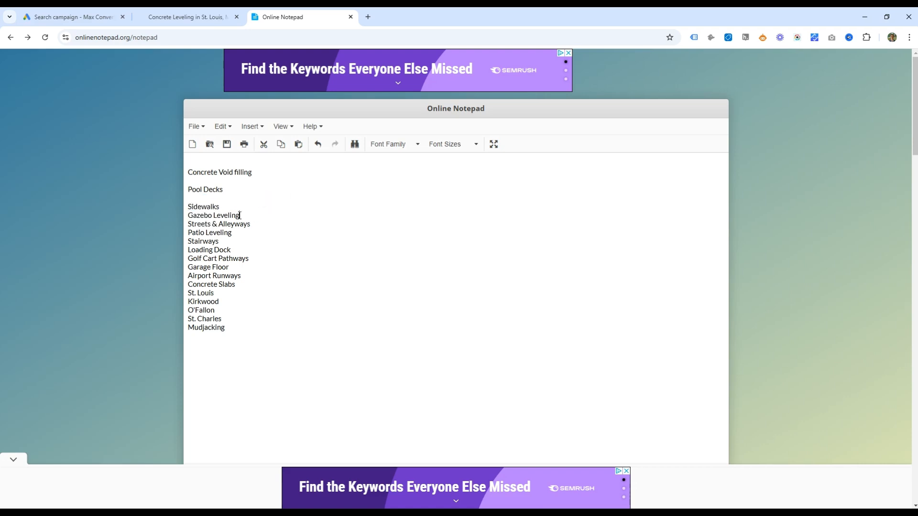
key("Return")
key("Return")
- Append "Leveling" to the "Streets & Alleyways" line and add a blank line after it
left_click(251, 241)
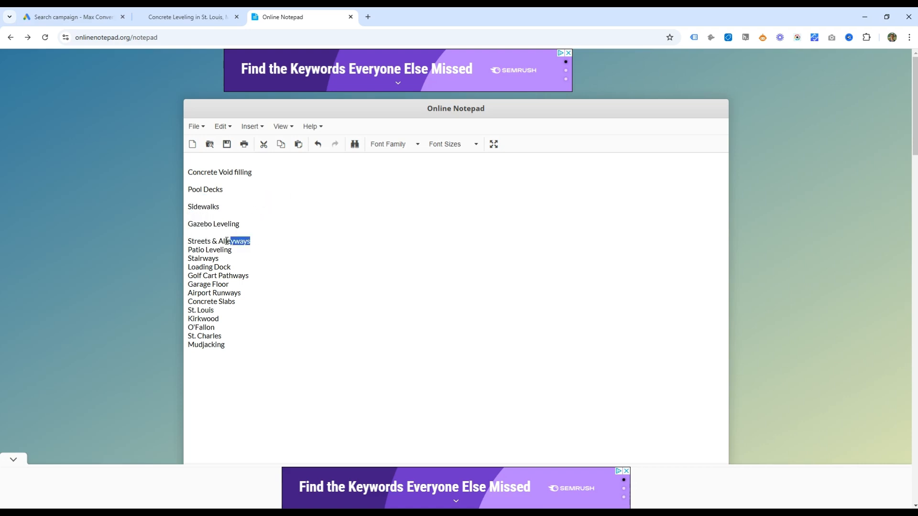
type("Leveling")
key("Return")
- Change the patio line to "Patio & Porch Leveling" and the stairways line to "Stairways Leveling"
type("* Porch")
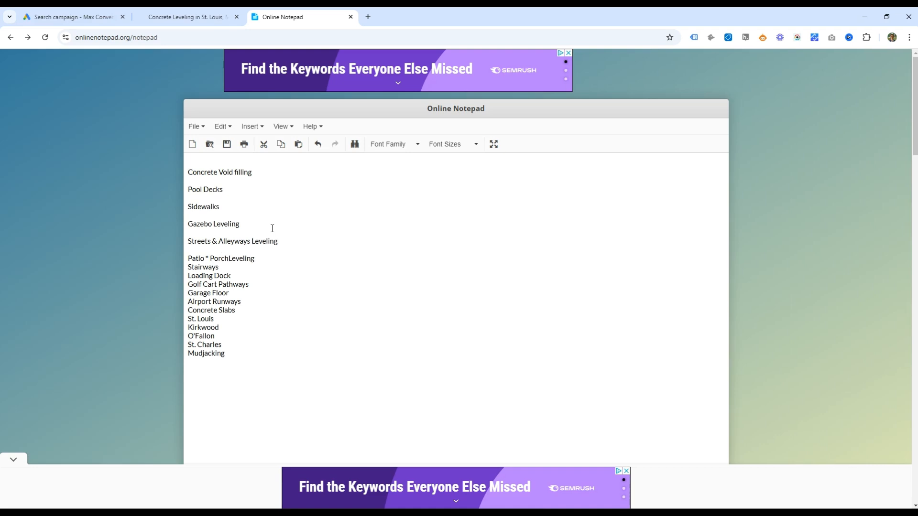
key("Left")
key("Left")
key("Left")
key("Left")
key("Left")
key("Left")
key("BackSpace")
key("BackSpace")
type("& Porch Leveling")
- Delete the "Loading Dock", "Golf Cart Pathways" and "Airport Runways" entries from the list
left_click_drag(231, 275, 188, 275)
key("BackSpace")
left_click_drag(249, 284, 188, 284)
key("BackSpace")
key("BackSpace")
left_click_drag(242, 293, 188, 293)
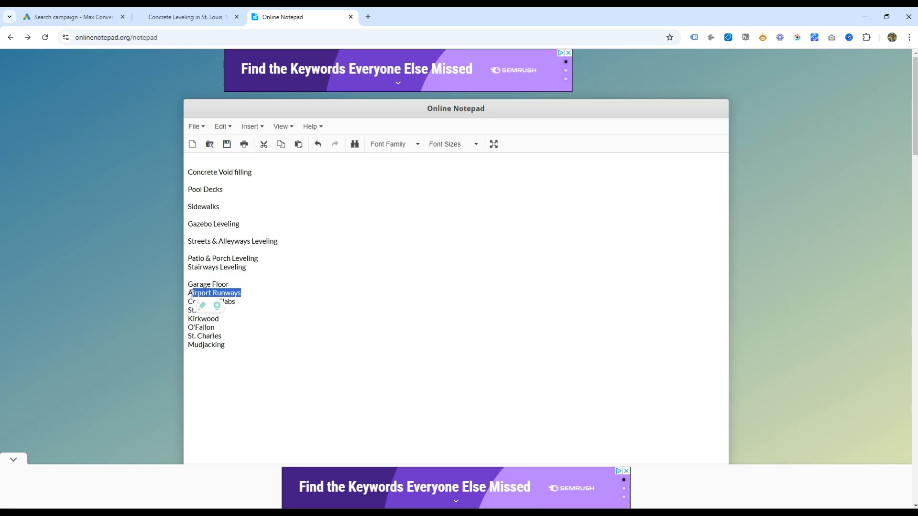
left_click_drag(251, 292, 188, 292)
key("BackSpace")
- Separate "Concrete Slabs" from the group of city names with a blank line
left_click(241, 316)
left_click(242, 305)
key("Return")
- Set "Mudjacking" apart with blank lines and add the entry "polyurethane Concrete Raising" below it
left_click(235, 346)
key("Return")
key("Return")
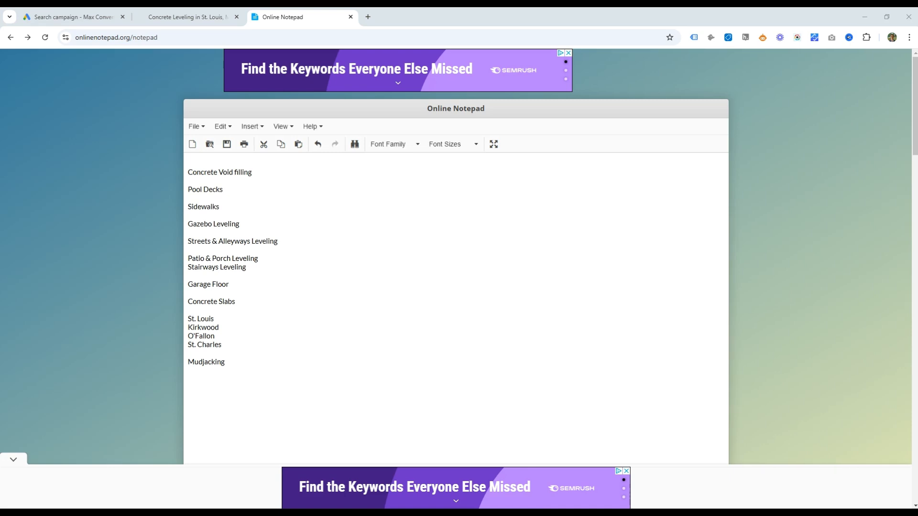
left_click(217, 378)
type("polyurethane Concrete Raising")
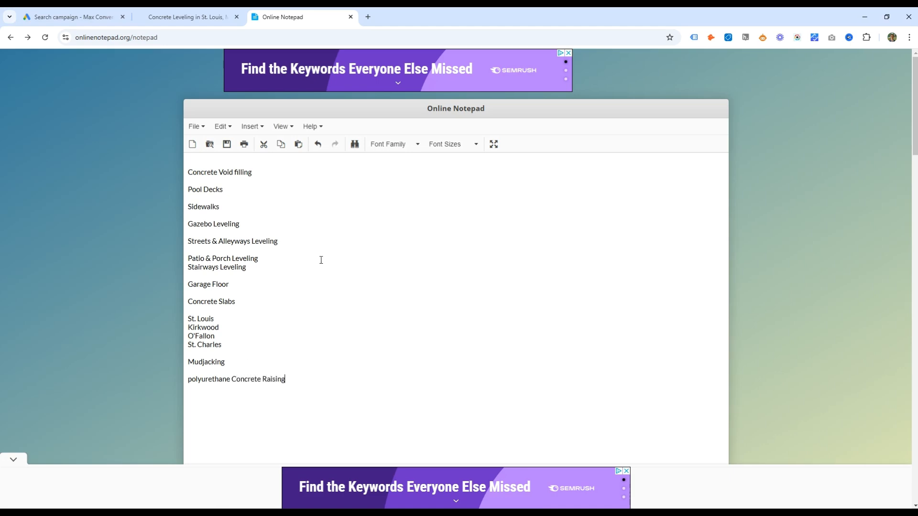
- Add the entry "Concrete Leveling" at the beginning of the list, above "Concrete Void filling"
left_click(229, 163)
key("Return")
key("Up")
type("Concrete Levewlin")
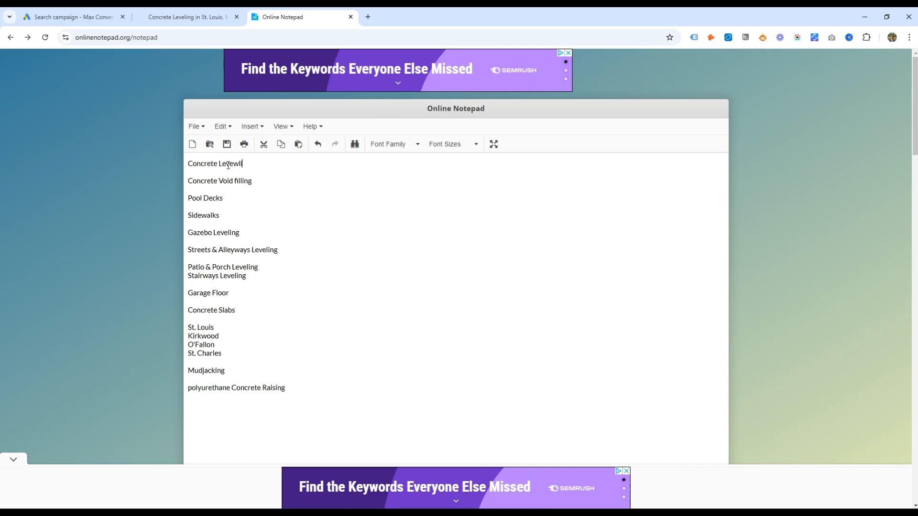
- Insert a blank line between "Patio & Porch Leveling" and "Stairways Leveling"
left_click_drag(196, 181, 197, 187)
left_click(200, 198)
left_click(198, 224)
left_click(195, 251)
key("Return")
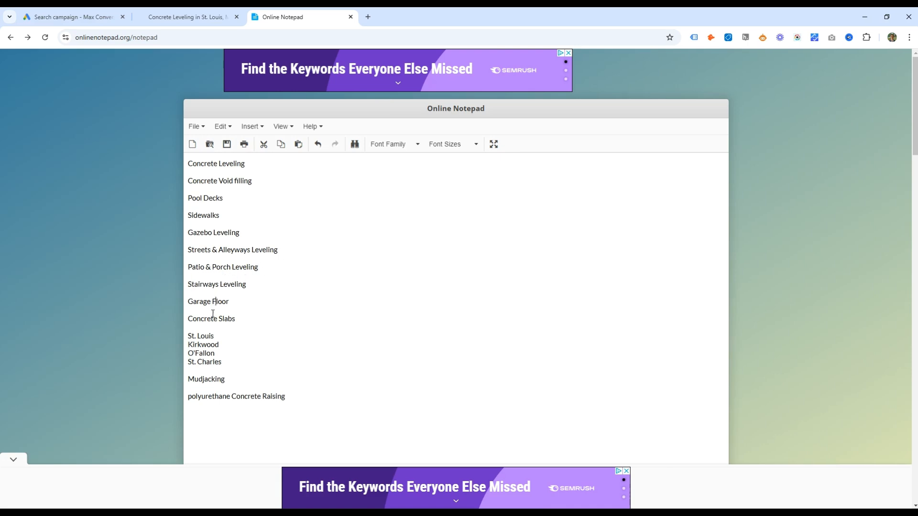
left_click_drag(205, 389, 145, 150)
left_click(284, 203)
left_click_drag(290, 398, 174, 134)
left_click(238, 201)
left_click_drag(189, 170, 188, 166)
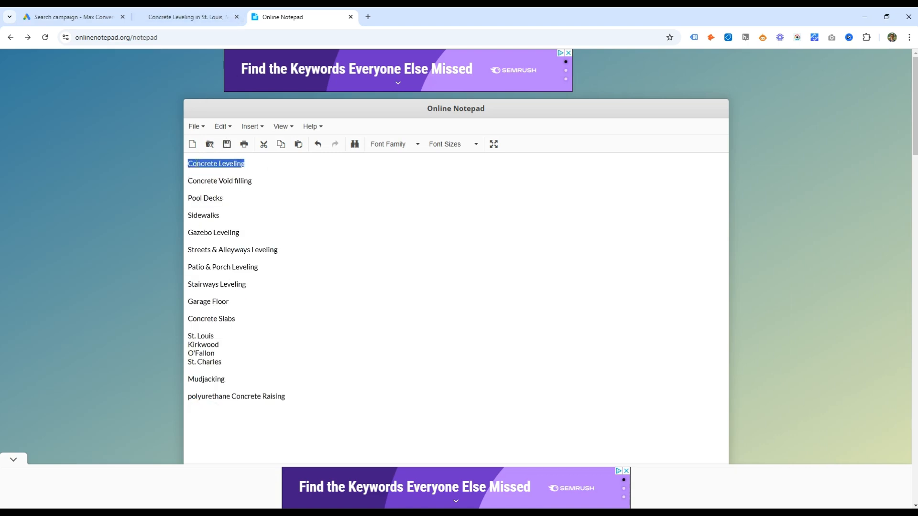
- Copy "Concrete Leveling" from the notepad list and switch to the Google Ads campaign draft
left_click(272, 163)
key("shift+Home")
key("ctrl+c")
left_click(208, 15)
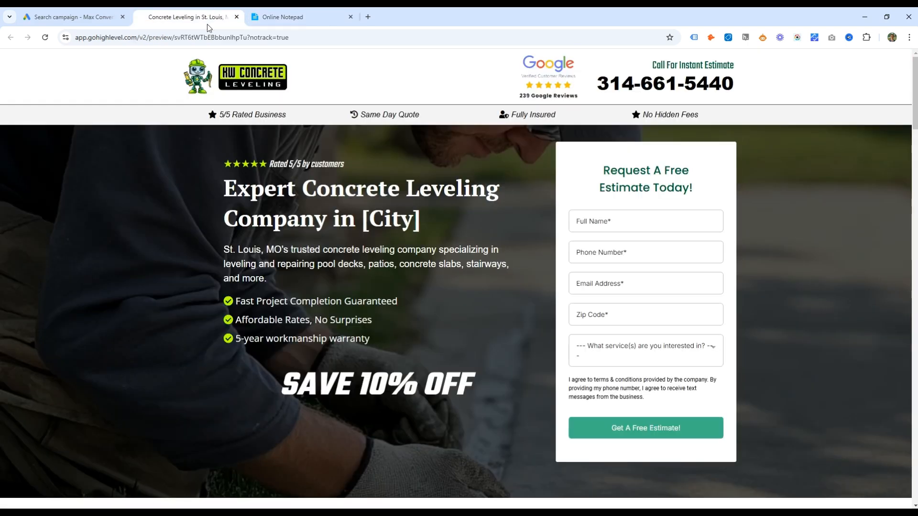
left_click(67, 16)
- Enter "Concrete Leveling" as the product or service to advertise and get keyword suggestions for the ad group
left_click(234, 262)
key("ctrl+v")
left_click_drag(306, 253, 147, 261)
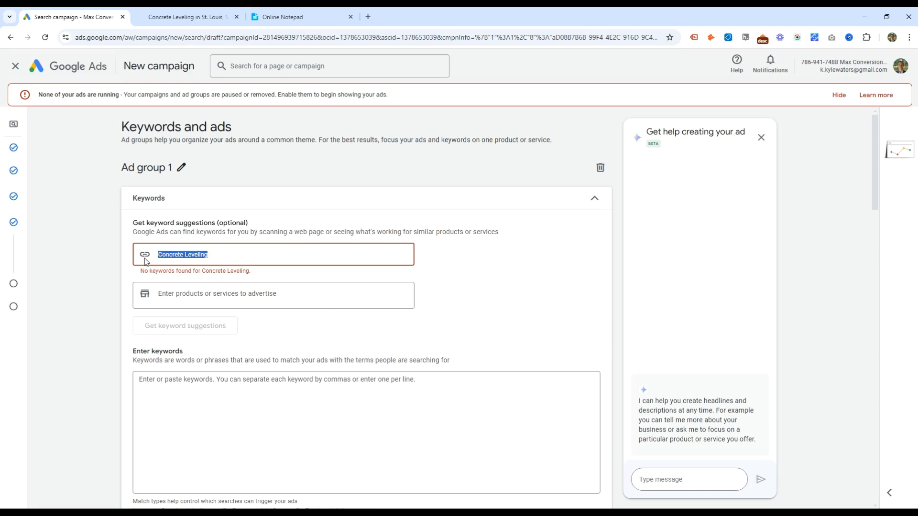
key("ctrl+x")
key("Tab")
key("ctrl+v")
key("Return")
left_click(187, 317)
scroll(323, 292, "down", 1)
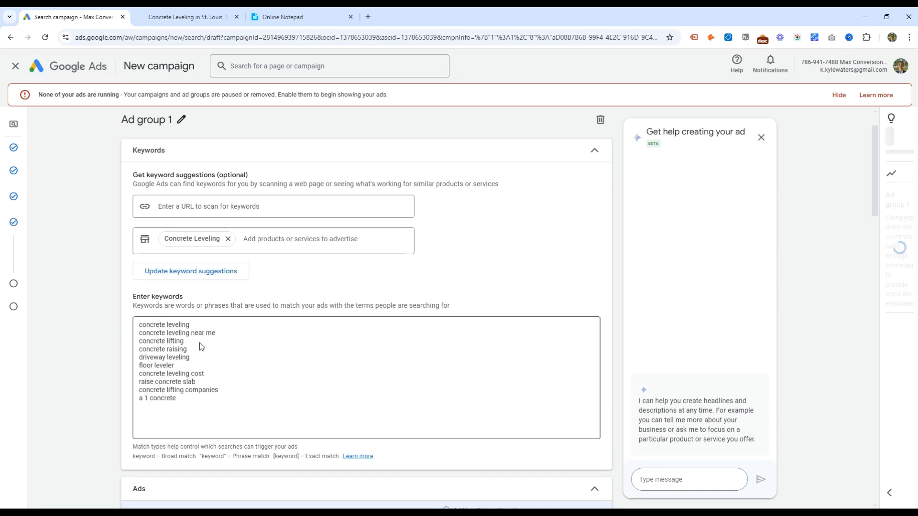
- Switch to the online notepad and delete "St. Louis" from the group of city names
key("ctrl+shift+Tab")
left_click_drag(215, 336, 179, 342)
key("BackSpace")
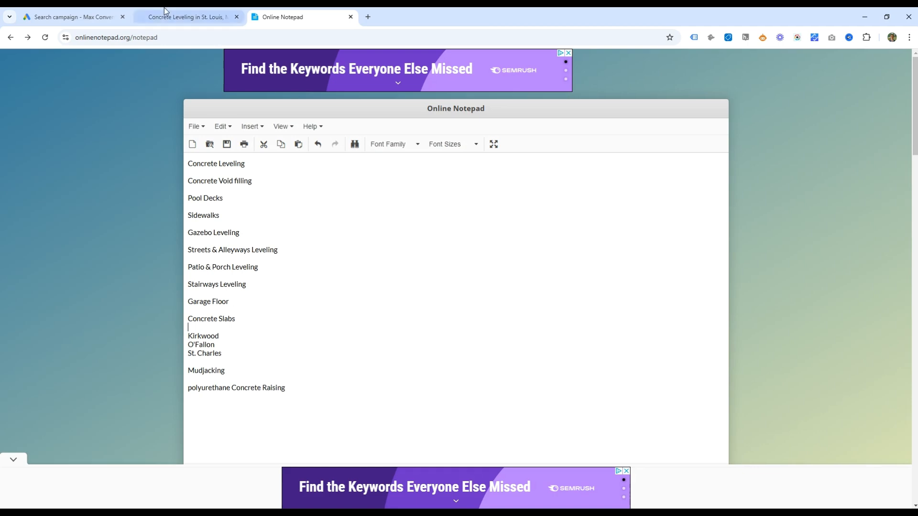
- Back in the Google Ads keyword list, extend the keyword "concrete lifting" to "concrete lifting company"
key("ctrl+Tab")
left_click(233, 337)
left_click_drag(233, 337, 120, 328)
left_click(198, 351)
left_click(179, 341)
type("company")
key("ctrl+shift+Left")
key("Up")
key("ctrl+v")
key("ctrl+z")
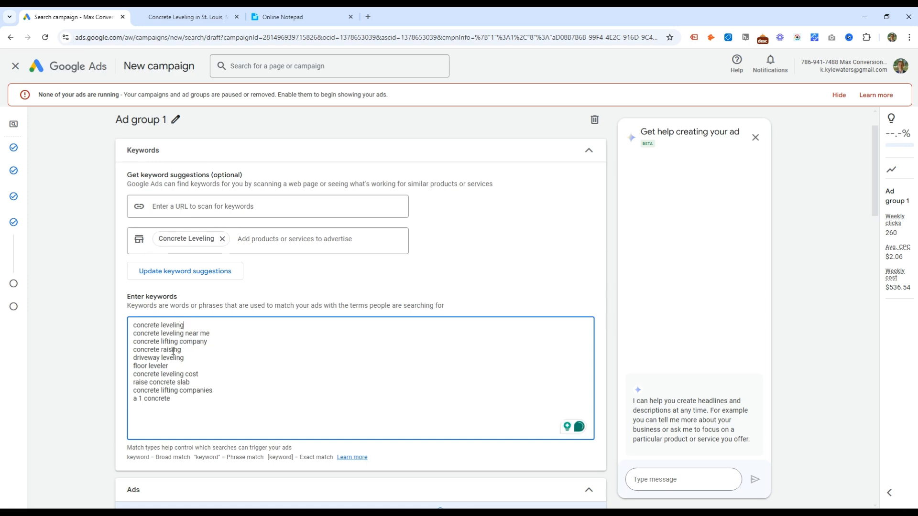
- Delete the keyword "driveway leveling" and add "Driveway Leveling" below "Concrete Void filling" in the online notepad list instead
left_click_drag(185, 358, 108, 360)
key("BackSpace")
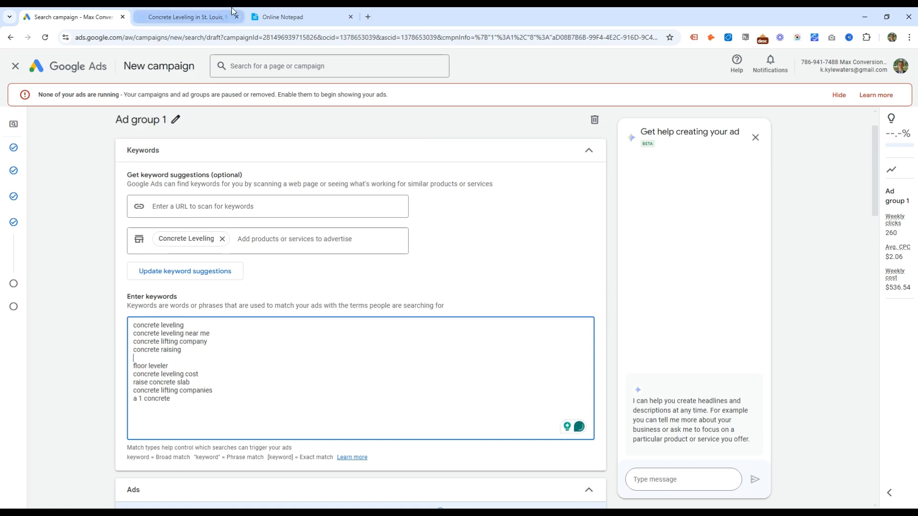
left_click(277, 17)
left_click_drag(203, 232, 221, 355)
left_click(261, 185)
key("Return")
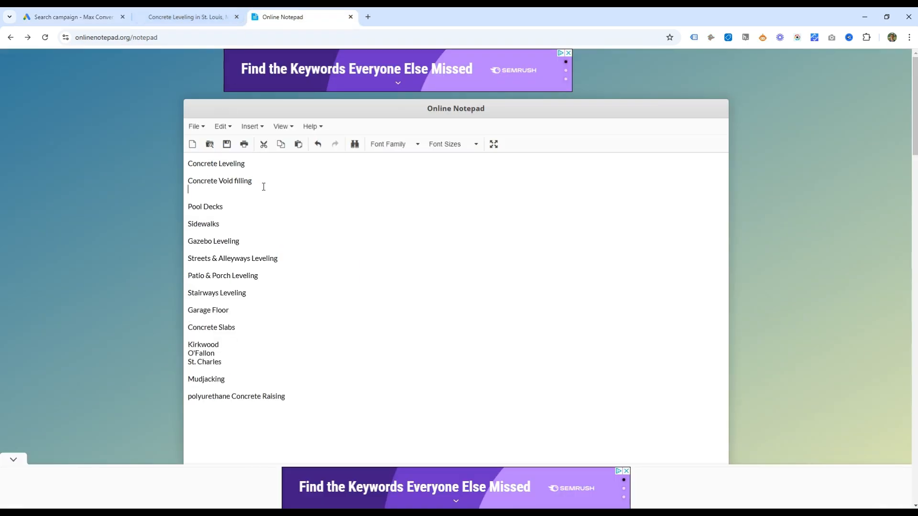
type("Driveway Leveling")
- Remove "floor leveler", "concrete leveling cost", "raise concrete slab" and "a 1 concrete" from the Google Ads keyword list
left_click(71, 17)
left_click_drag(175, 367, 116, 371)
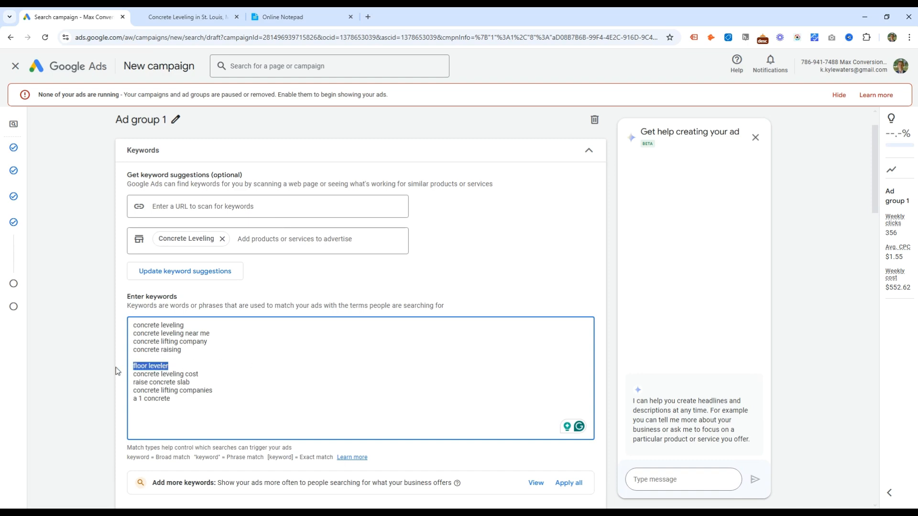
key("BackSpace")
key("BackSpace")
left_click_drag(203, 358, 119, 367)
key("BackSpace")
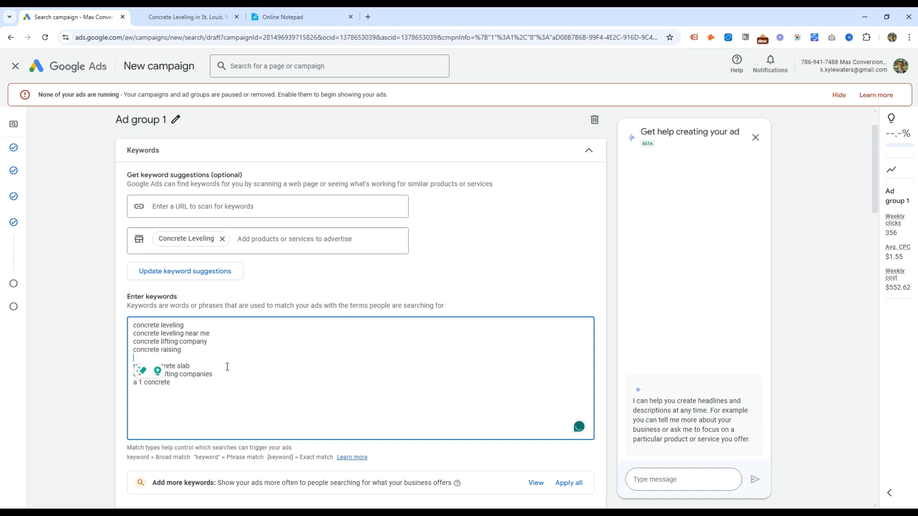
key("BackSpace")
left_click_drag(191, 358, 125, 361)
key("BackSpace")
key("BackSpace")
left_click_drag(213, 358, 116, 366)
key("BackSpace")
- Add the keyword "concrete leveling st louis" below "concrete lifting companies", followed by another "concrete leveling" line
left_click_drag(185, 326, 133, 325)
key("ctrl+c")
left_click(178, 369)
key("Return")
key("ctrl+v")
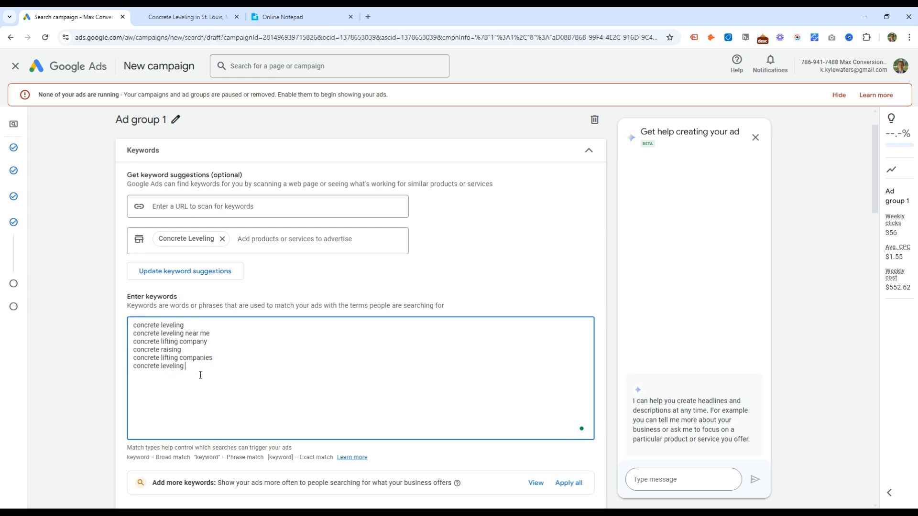
key("Return")
key("ctrl+v")
key("ctrl+Left")
key("ctrl+Left")
key("ctrl+Left")
key("ctrl+Right")
key("ctrl+shift+Right")
key("Right")
key("ctrl+shift+Left")
key("ctrl+shift+Left")
key("ctrl+shift+Left")
key("ctrl+shift+Left")
key("ctrl+shift+c")
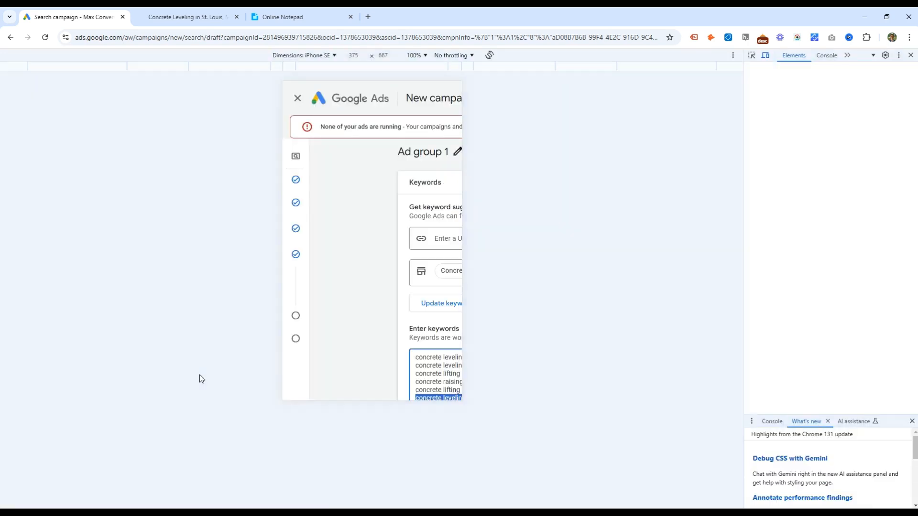
left_click(910, 55)
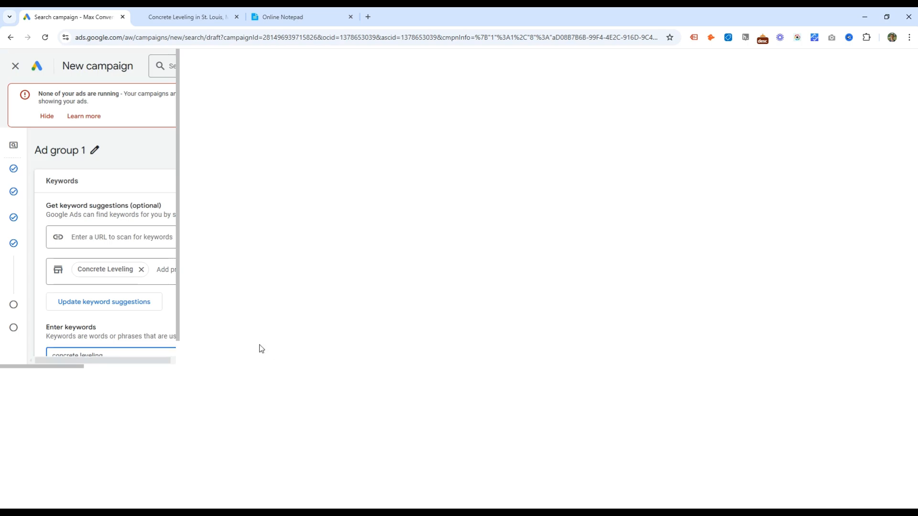
key("Right")
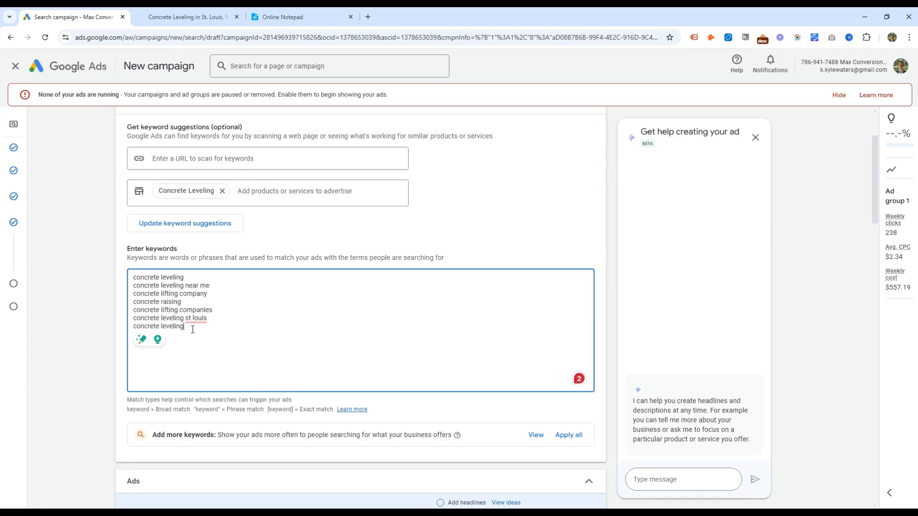
- Reuse the "concrete leveling st louis" keyword to create "concrete lifting st louis" and "concrete raising st louis" as the last two keywords
key("shift+Home")
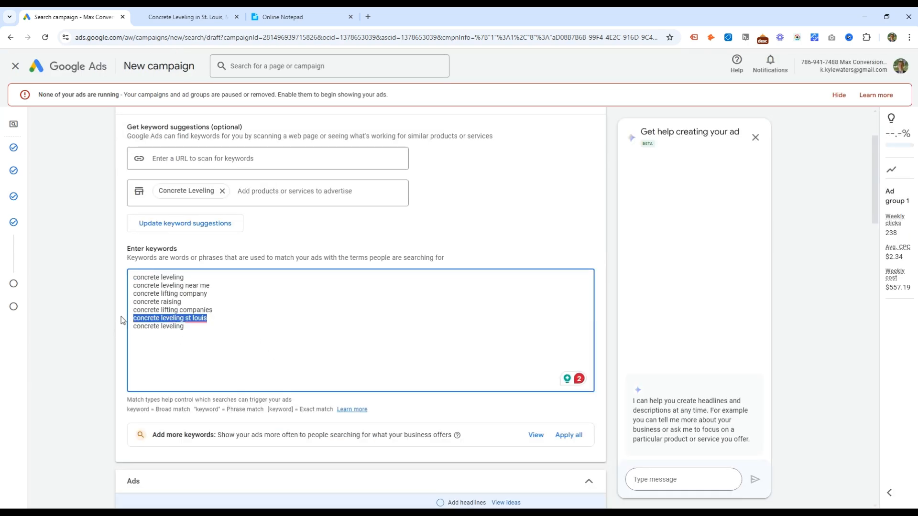
triple_click(191, 328)
key("ctrl+v")
key("ctrl+shift+Left")
key("BackSpace")
type("lifting")
key("Return")
key("ctrl+v")
key("ctrl+Left")
key("ctrl+Left")
type("aising")
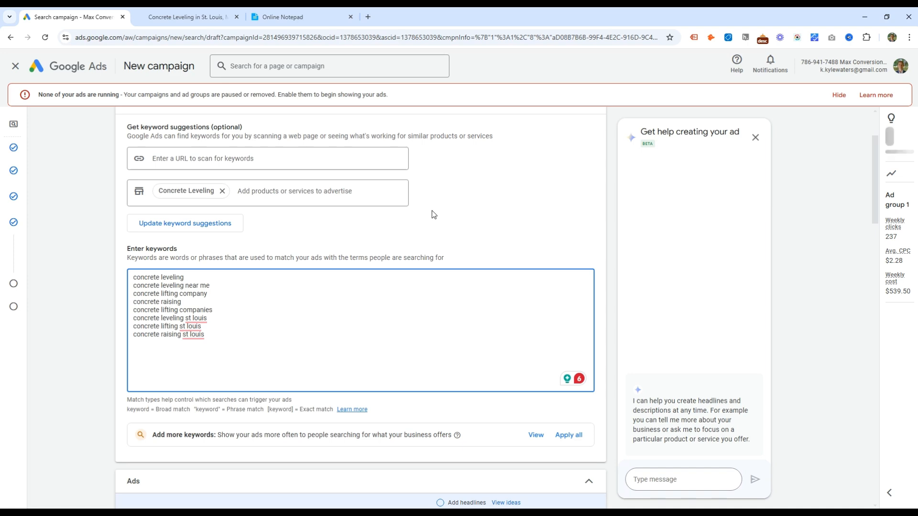
left_click_drag(168, 310, 217, 337)
left_click(218, 336)
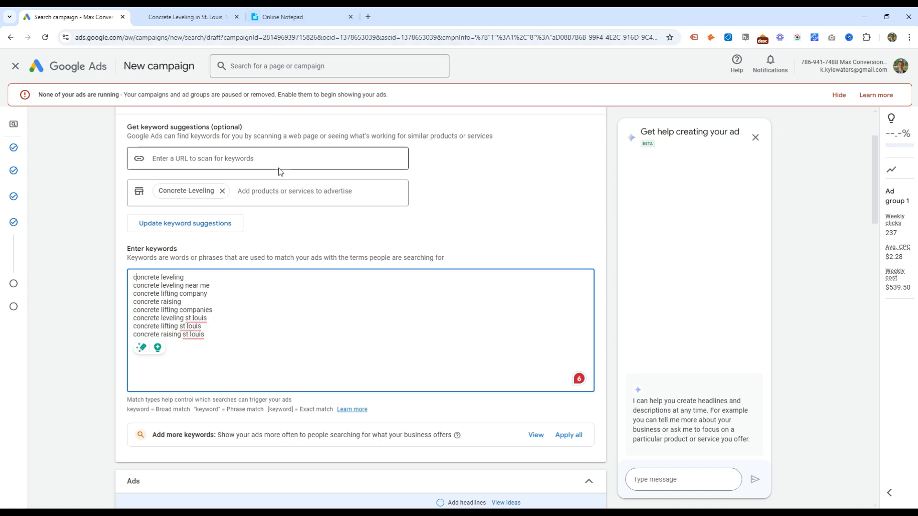
left_click_drag(203, 366, 111, 271)
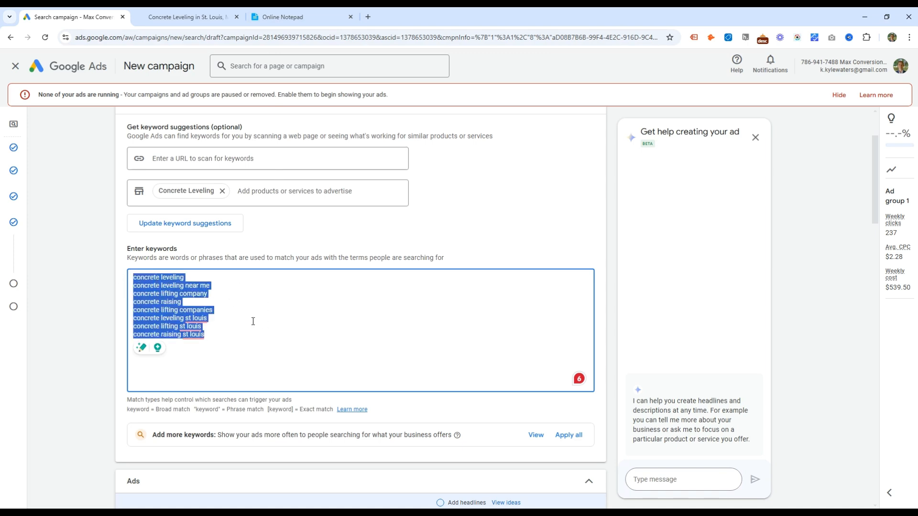
left_click(238, 337)
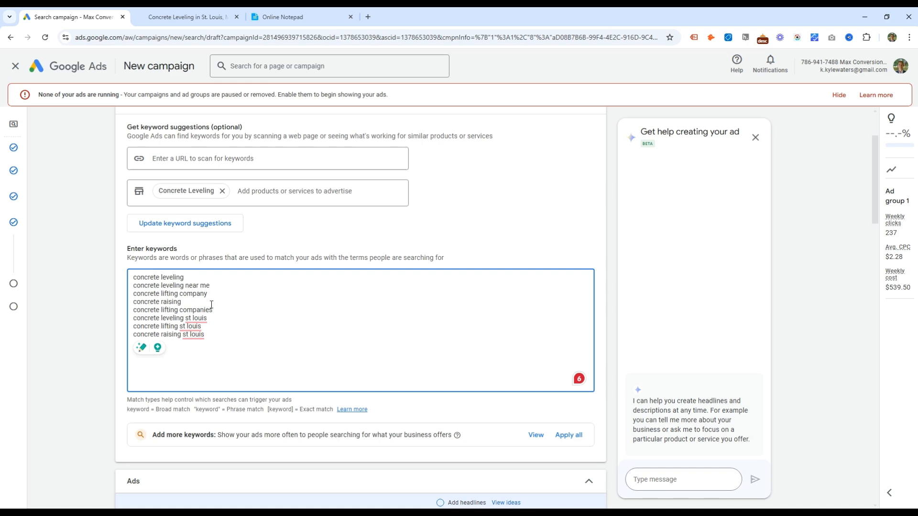
left_click(302, 16)
left_click_drag(229, 371, 173, 357)
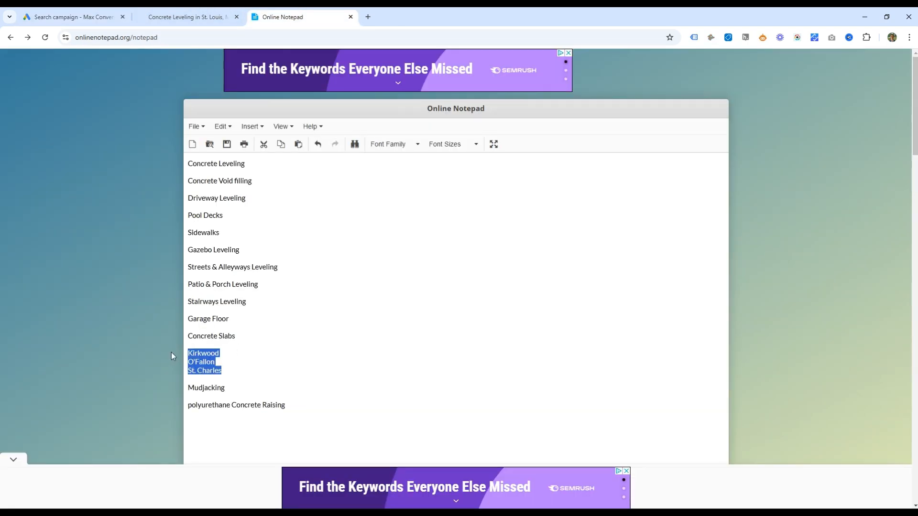
left_click(79, 18)
- Look over the concrete leveling landing page preview, from its hero section down through the services and customer sections
scroll(232, 349, "down", 6)
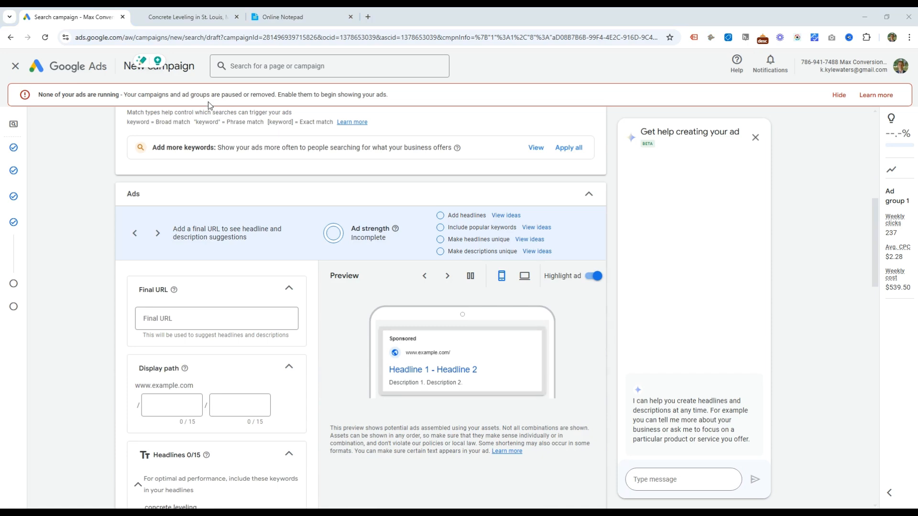
mouse_move(171, 14)
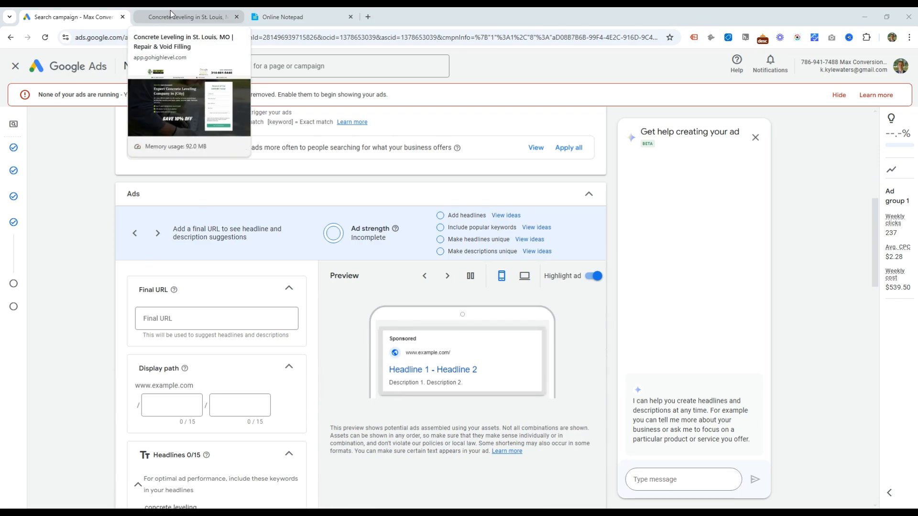
left_click(177, 13)
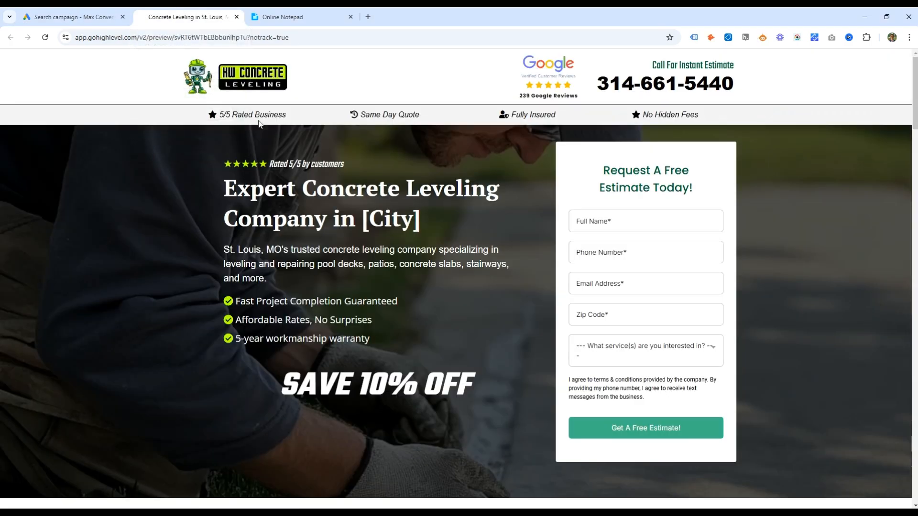
scroll(227, 264, "down", 20)
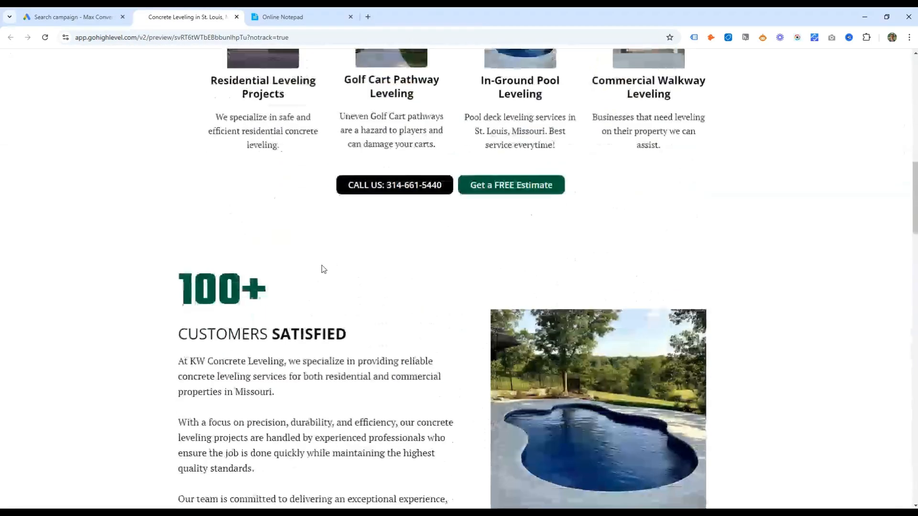
scroll(329, 266, "down", 6)
scroll(308, 113, "up", 20)
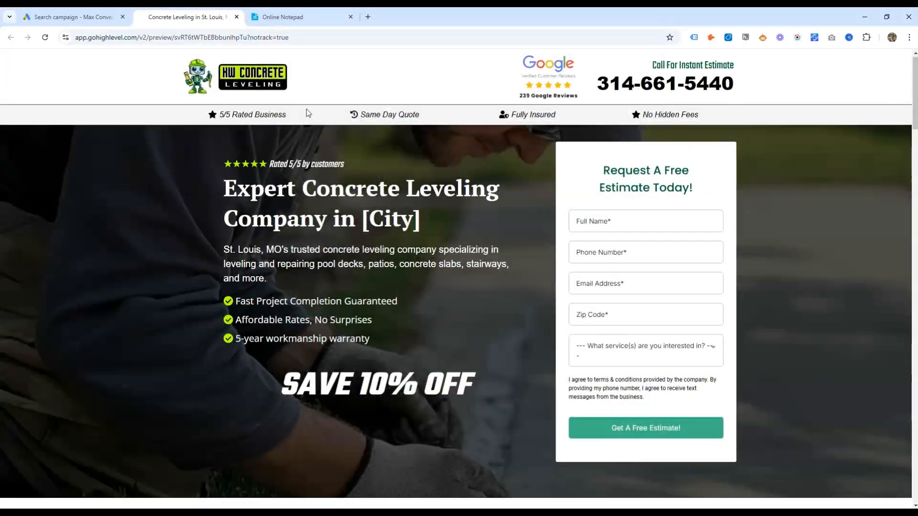
left_click(365, 16)
type("https://www.stlouisconcreteleveling.com/")
key("Return")
left_click_drag(168, 206, 325, 421)
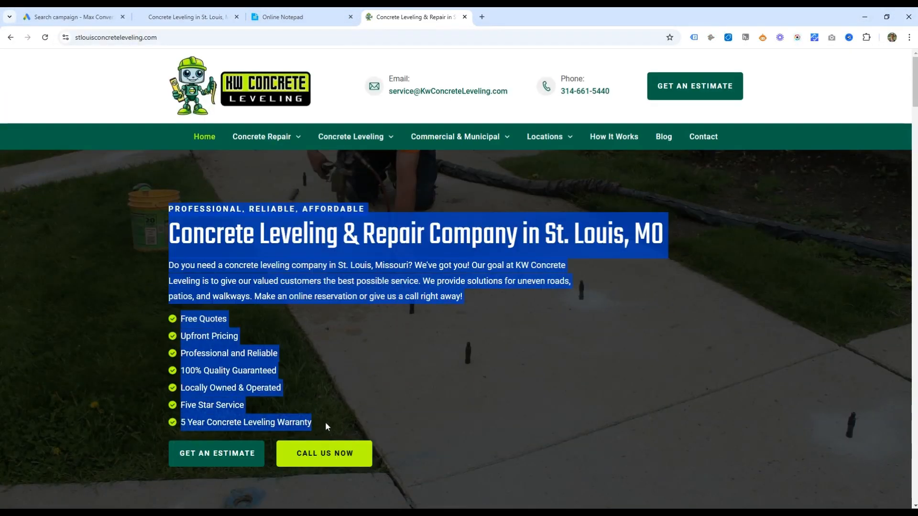
left_click(325, 422)
scroll(188, 297, "down", 4)
scroll(404, 268, "up", 4)
key("ctrl+2")
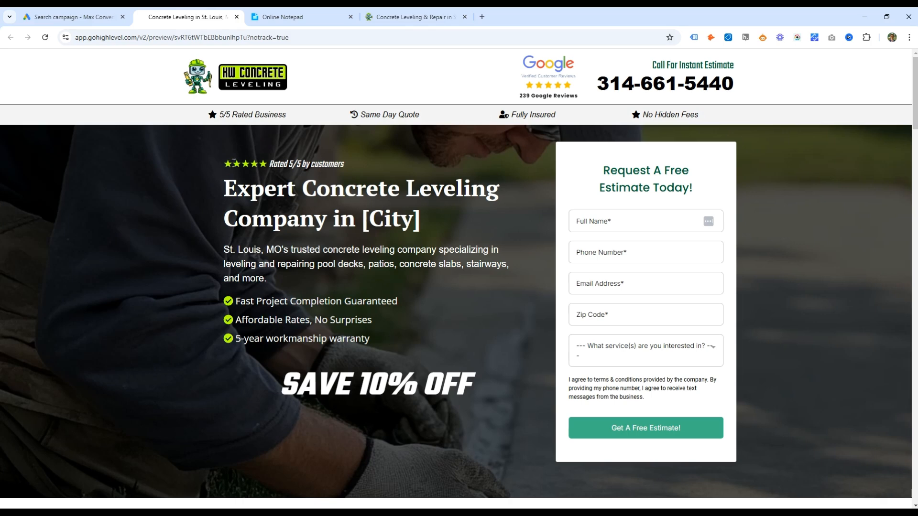
left_click(72, 17)
left_click(221, 319)
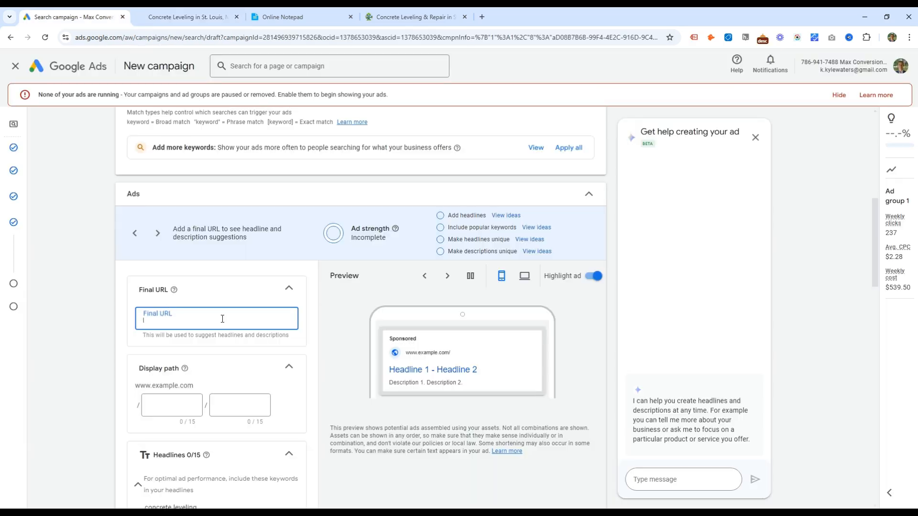
left_click(217, 15)
left_click(106, 15)
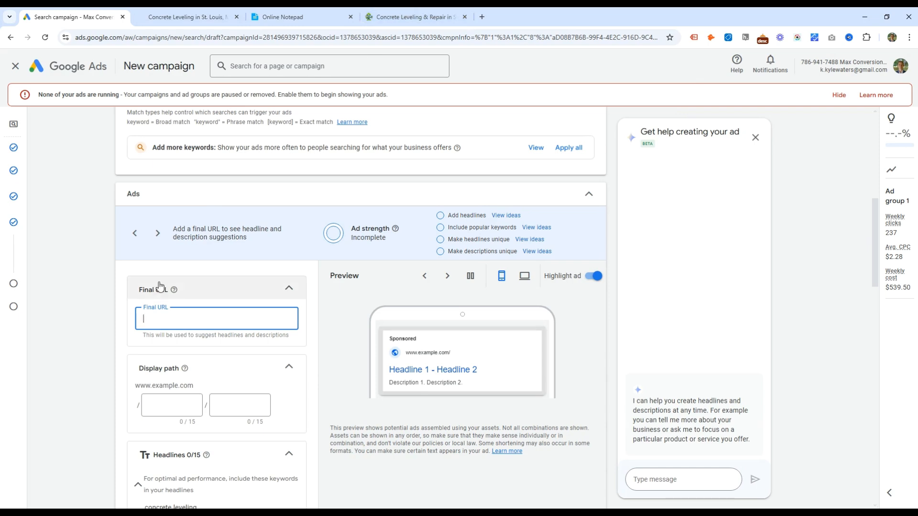
type("https://www.stlouisconcreteleveling.com/")
left_click(252, 275)
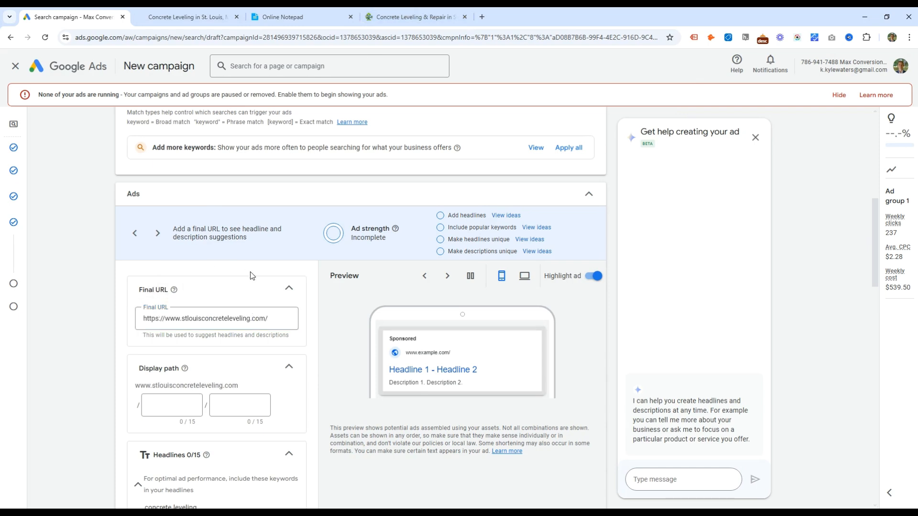
scroll(343, 309, "down", 2)
left_click(266, 229)
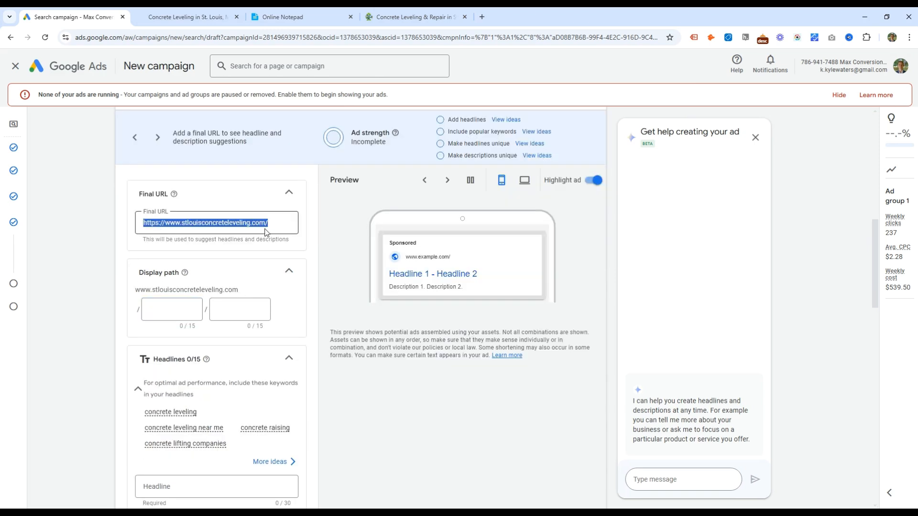
- Fill the ad's display path with "Concrete" as the first part and "Leveling" as the second
left_click(184, 302)
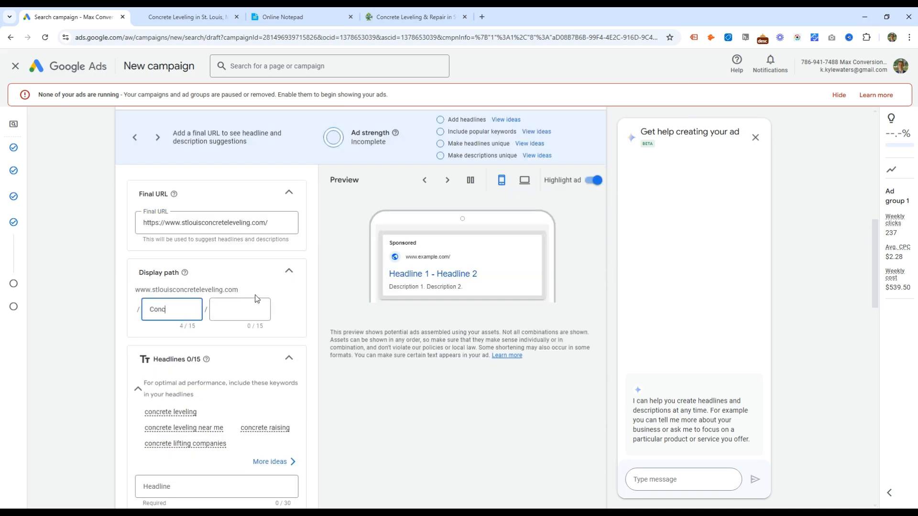
type("Concrete-Leveling")
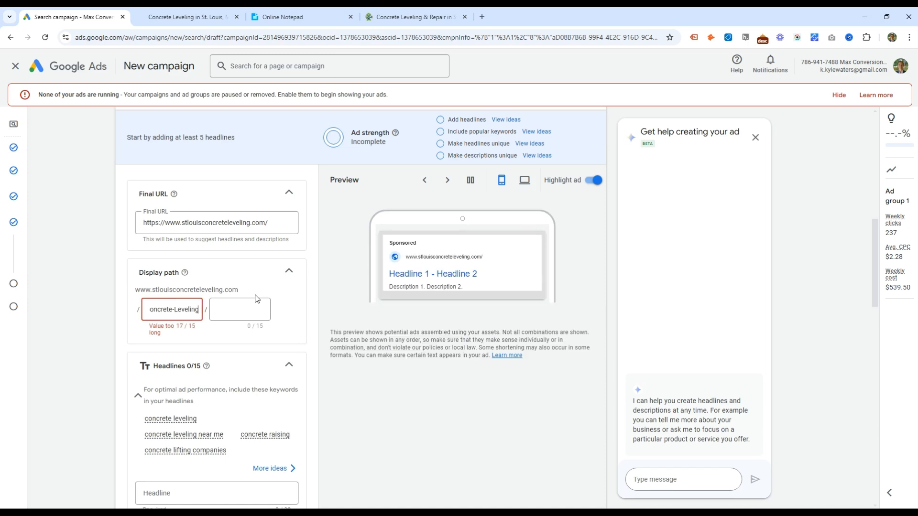
key("ctrl+shift+Left")
key("BackSpace")
left_click(257, 300)
type("Leveling")
- Use the suggested "KW Concrete Leveling" as the ad's first headline
scroll(181, 325, "down", 4)
left_click(181, 295)
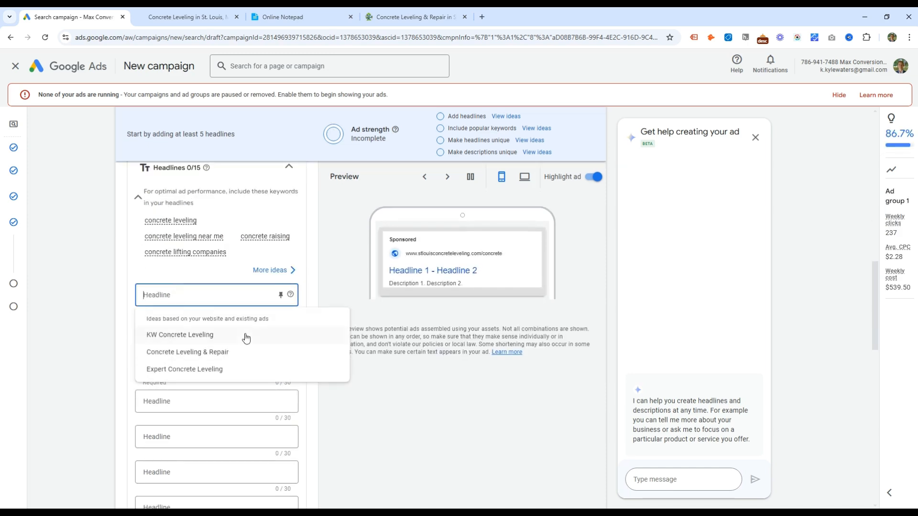
left_click(210, 335)
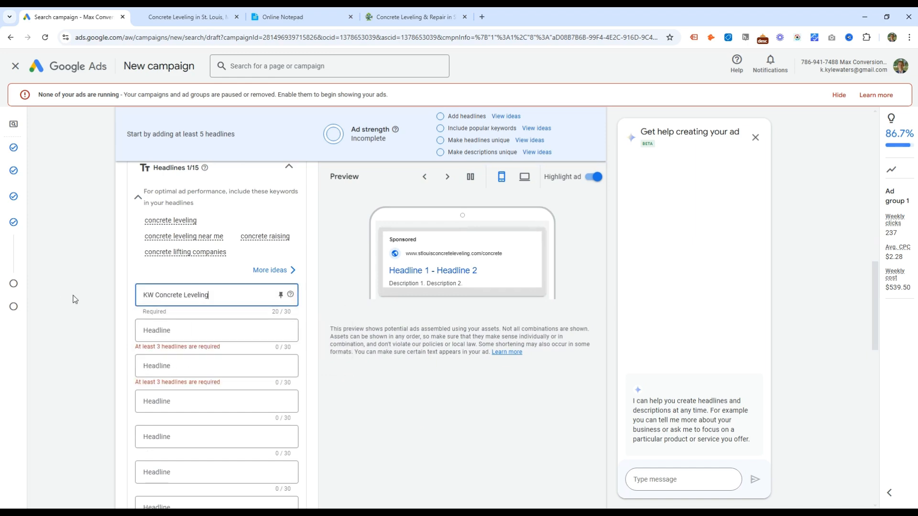
- Move the "KW Concrete Leveling" text from the first headline to the second headline
triple_click(175, 298)
key("ctrl+x")
left_click(182, 329)
key("ctrl+v")
- Set the first headline to a keyword insertion in sentence case with the default text "Concrete Leveling in St. Louis"
left_click(189, 295)
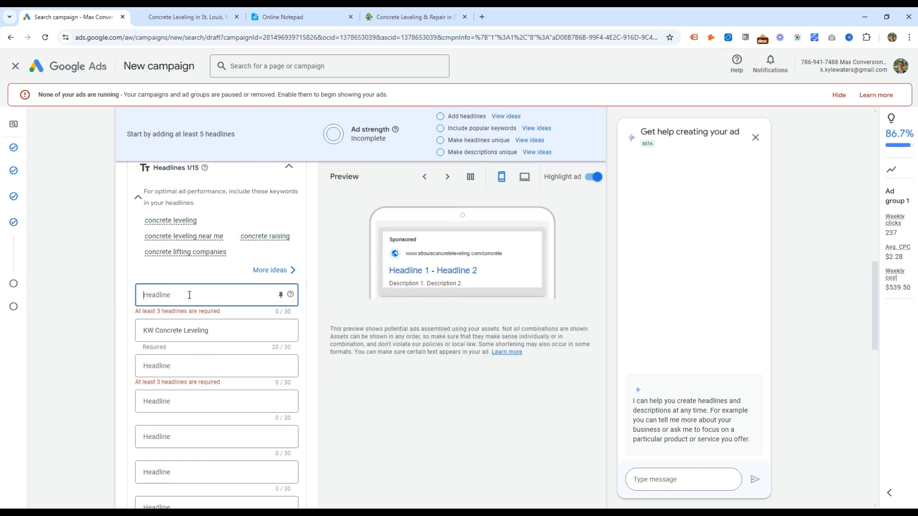
type("{")
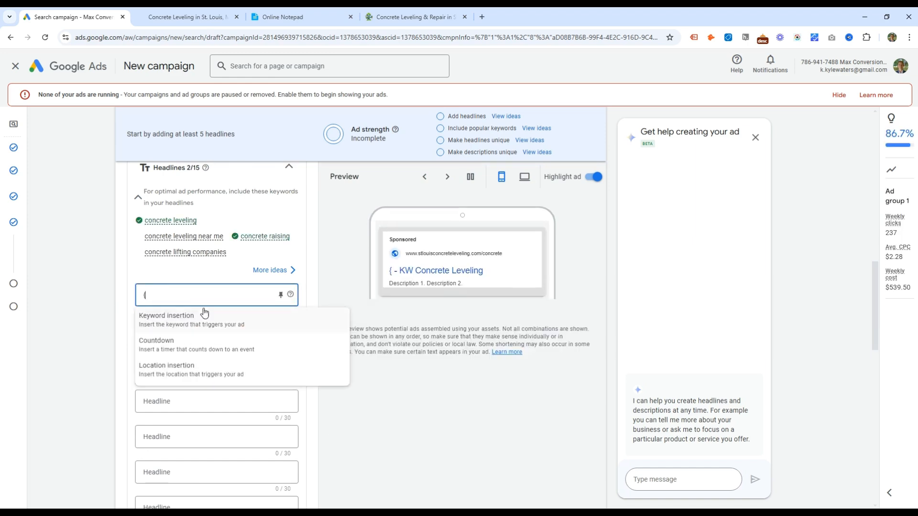
left_click(203, 316)
type("Concr")
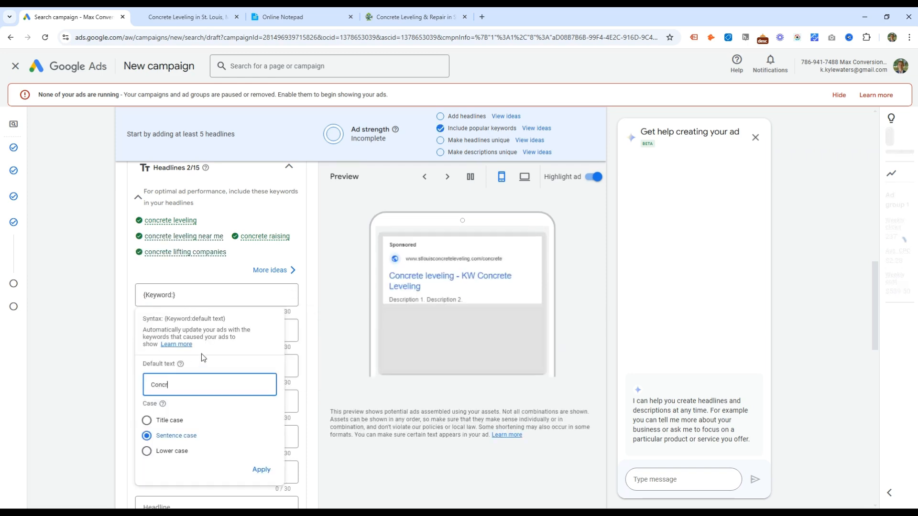
type("ete Leveling in St. Louis")
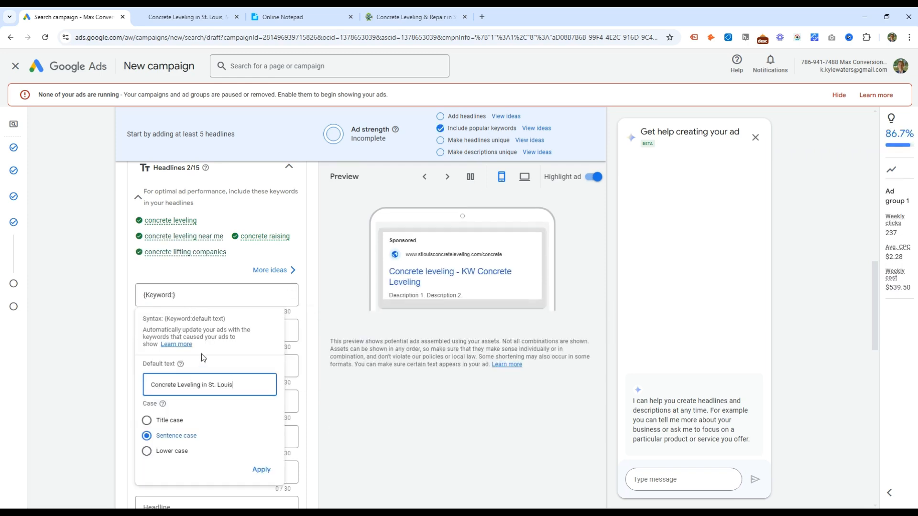
key("Return")
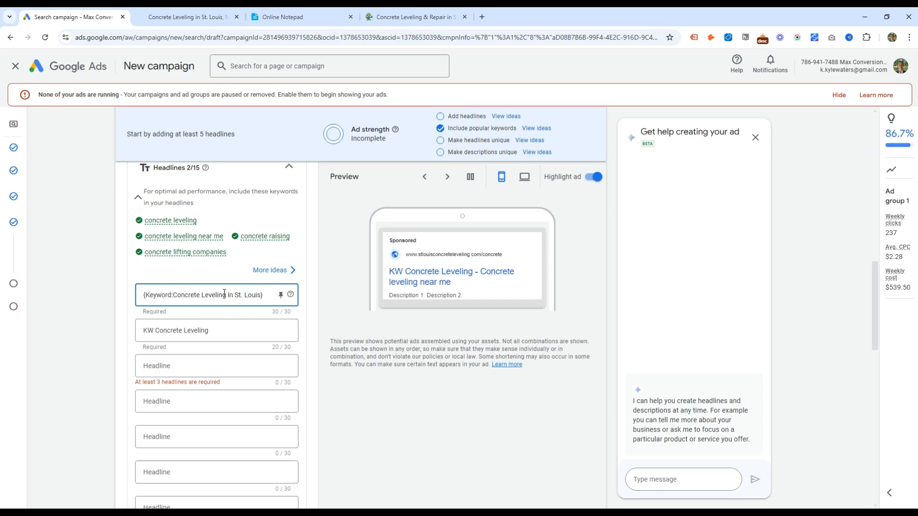
left_click_drag(174, 294, 296, 301)
left_click(265, 294)
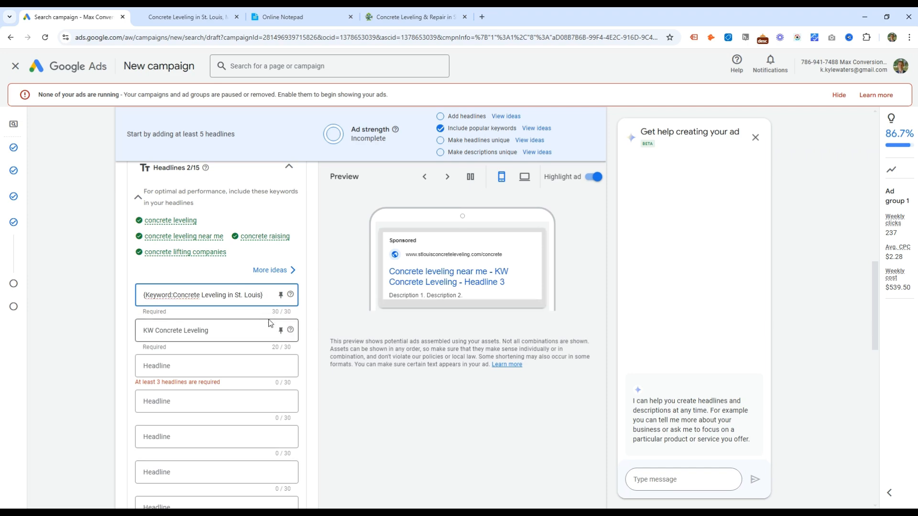
left_click_drag(263, 295, 171, 295)
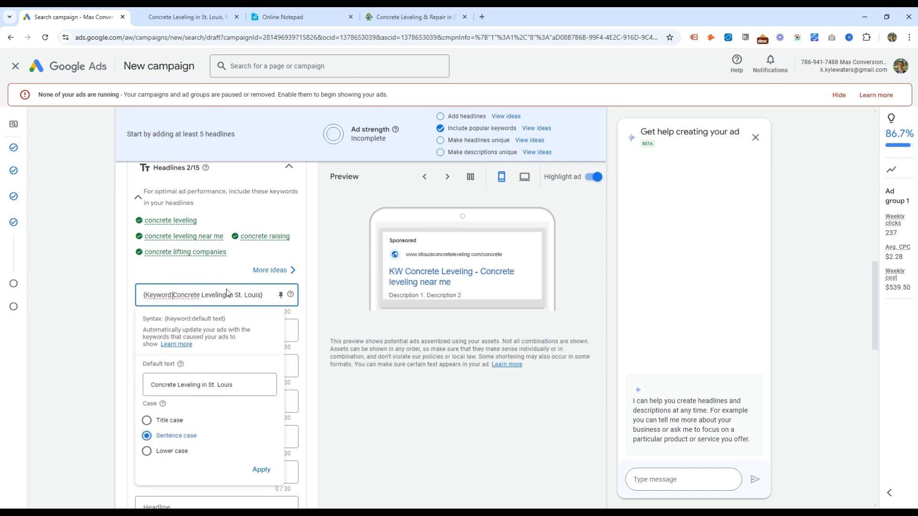
left_click_drag(173, 296, 265, 305)
mouse_move(184, 293)
left_mouse_down()
mouse_move(263, 295)
mouse_move(185, 292)
left_mouse_up()
left_click(263, 295)
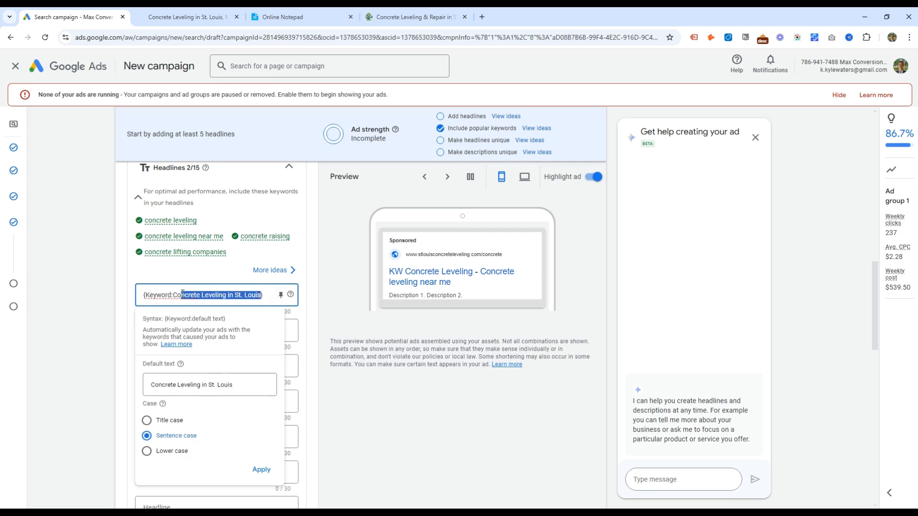
- Pin the keyword insertion headline to position 1
left_click(281, 295)
left_click(334, 139)
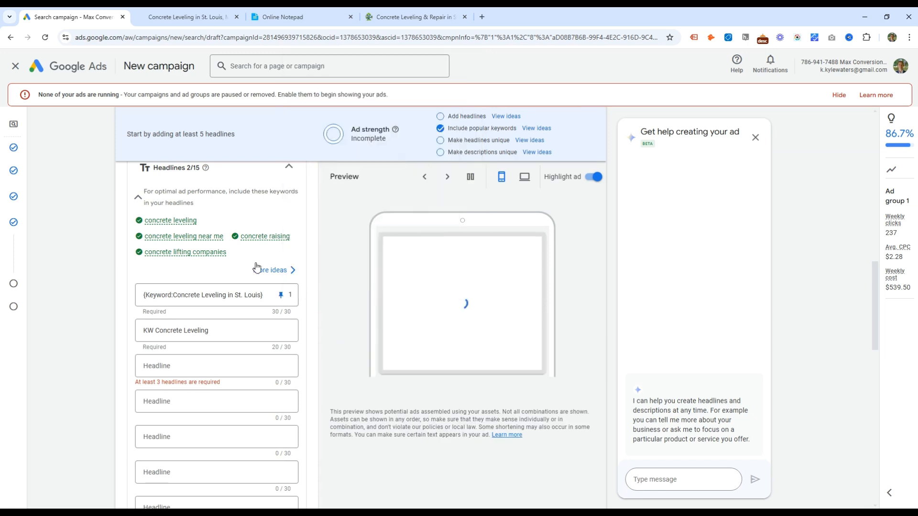
left_click(231, 296)
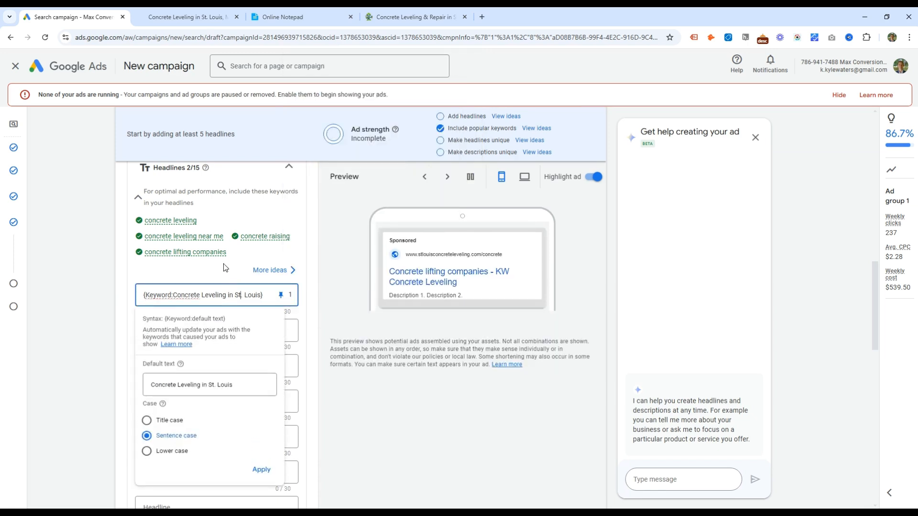
- Enter "We Raise Concrete" as the ad's third headline
left_click(182, 375)
type("W")
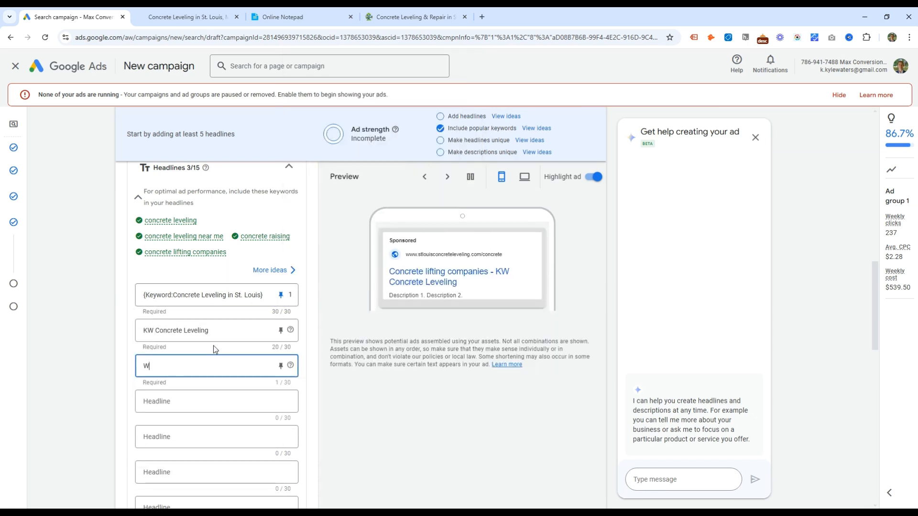
type("e Raise Concrete")
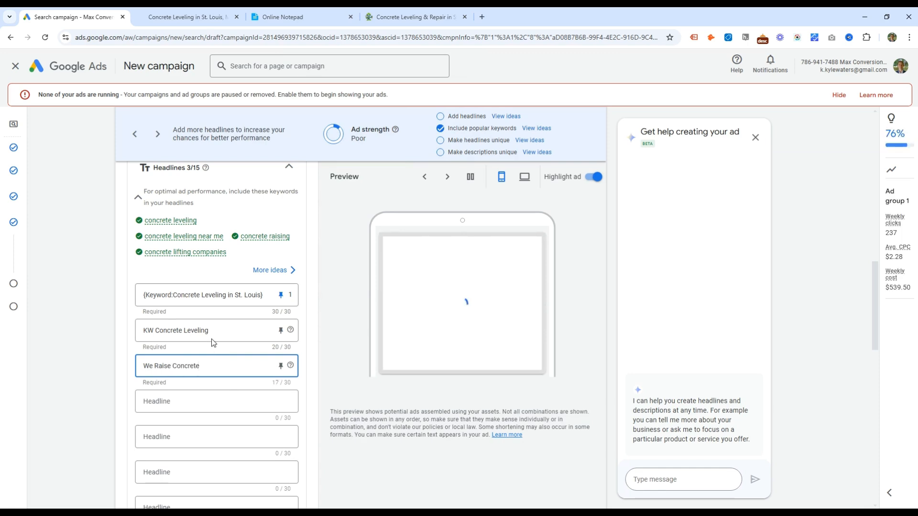
- Enter "5 Year Warranty" as the ad's fourth headline
left_click(179, 402)
type("5 Year Work")
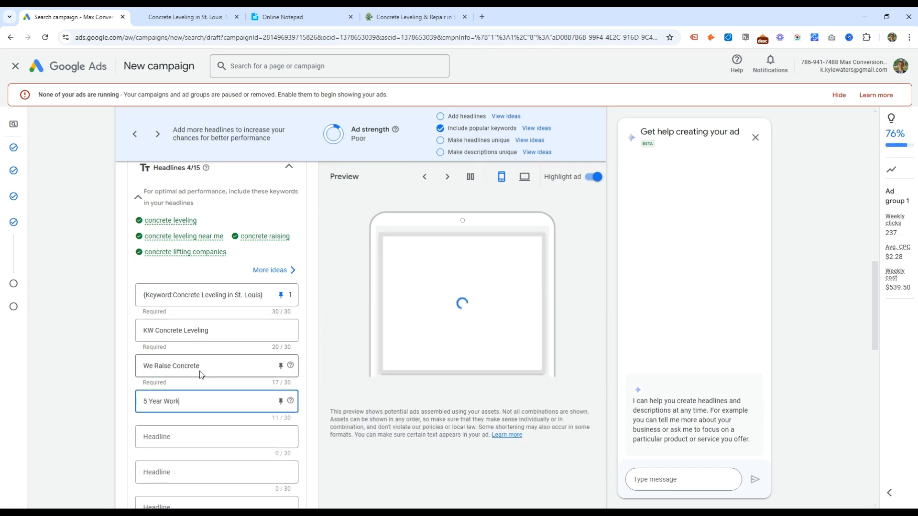
type("spam")
key("BackSpace")
key("BackSpace")
key("BackSpace")
key("BackSpace")
key("BackSpace")
key("BackSpace")
key("BackSpace")
type("arranty")
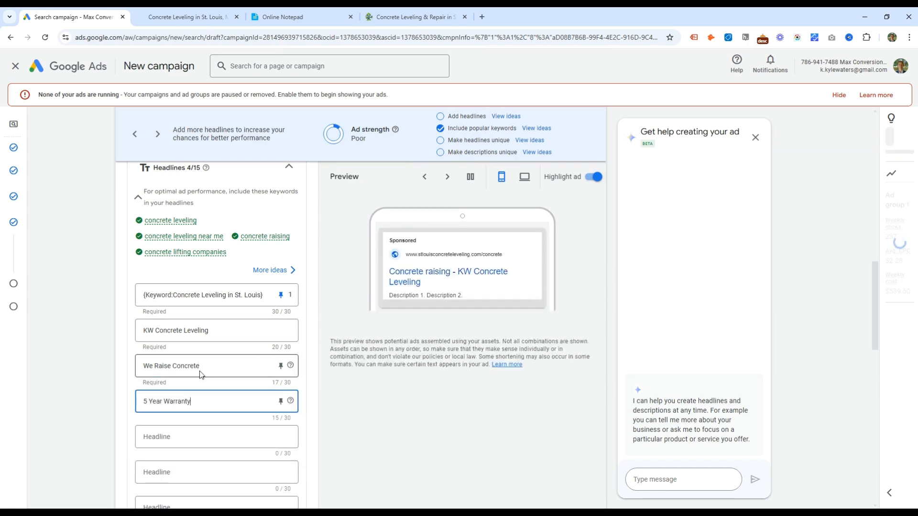
- Enter "Don't Replace, Raise" as the ad's fifth headline
scroll(234, 337, "down", 1)
left_click(189, 382)
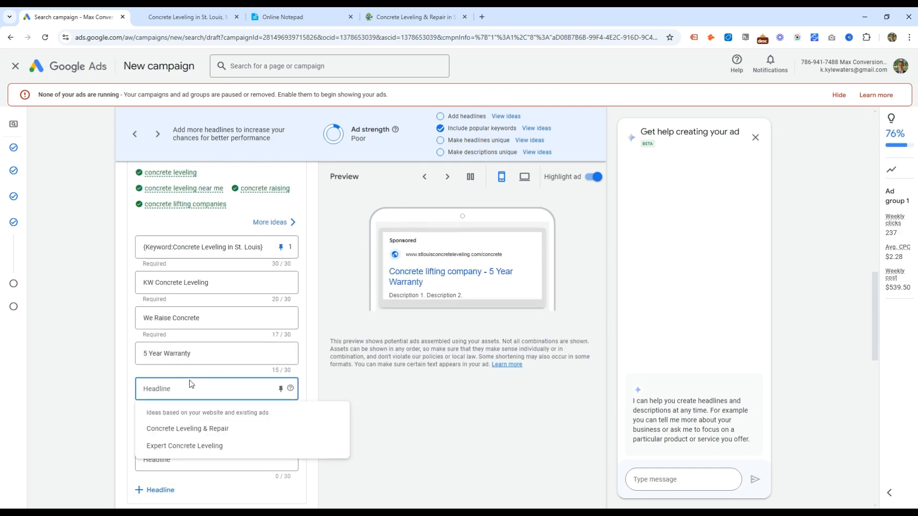
type("Din't")
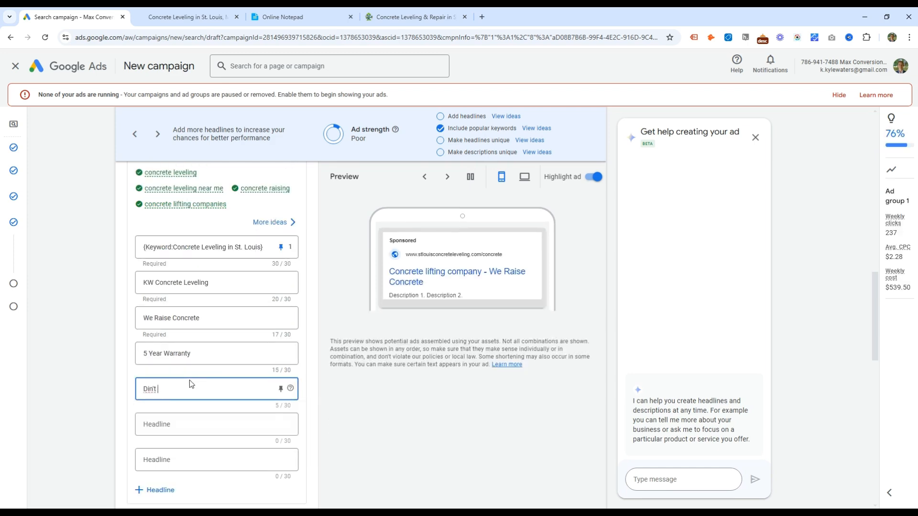
key("ctrl+a")
type("Don't Replac")
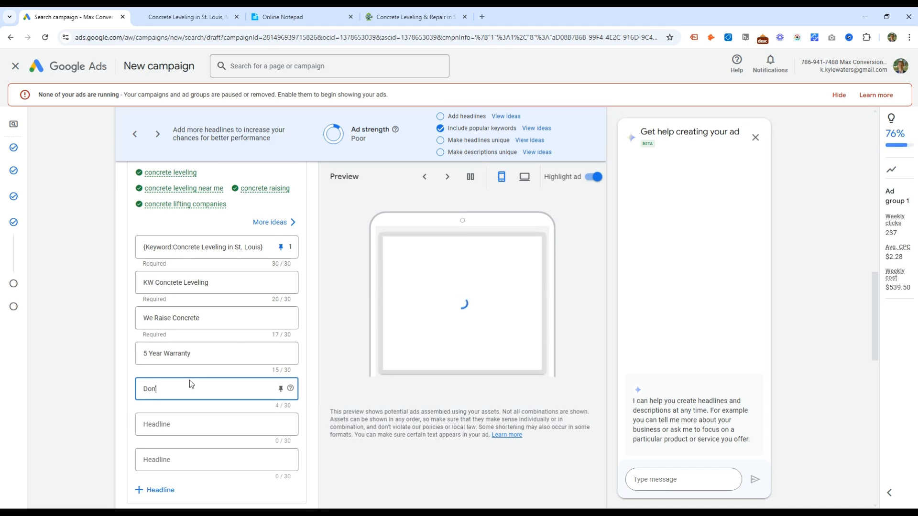
type("e, Raise")
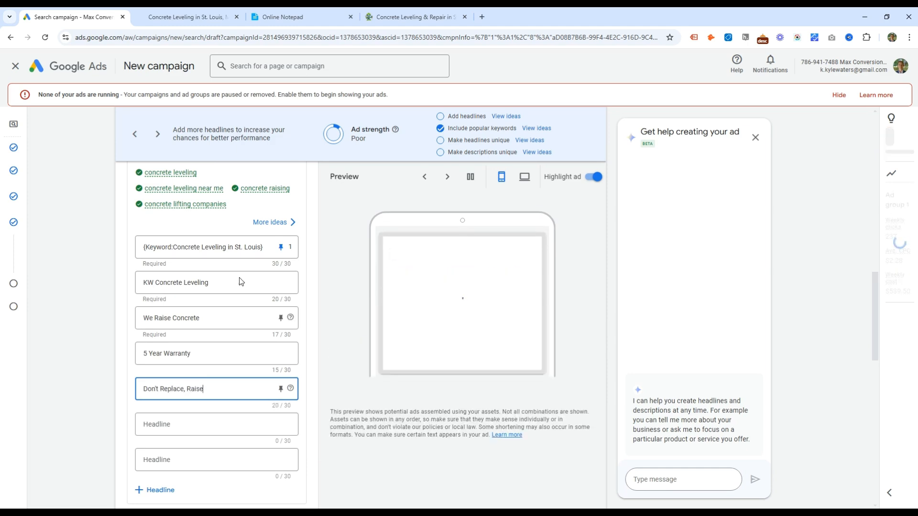
- Add the suggested headlines "Concrete Leveling & Repair" and "Expert Concrete Leveling", plus "Polyurethane Foam Raising" as the eighth headline
left_click(185, 423)
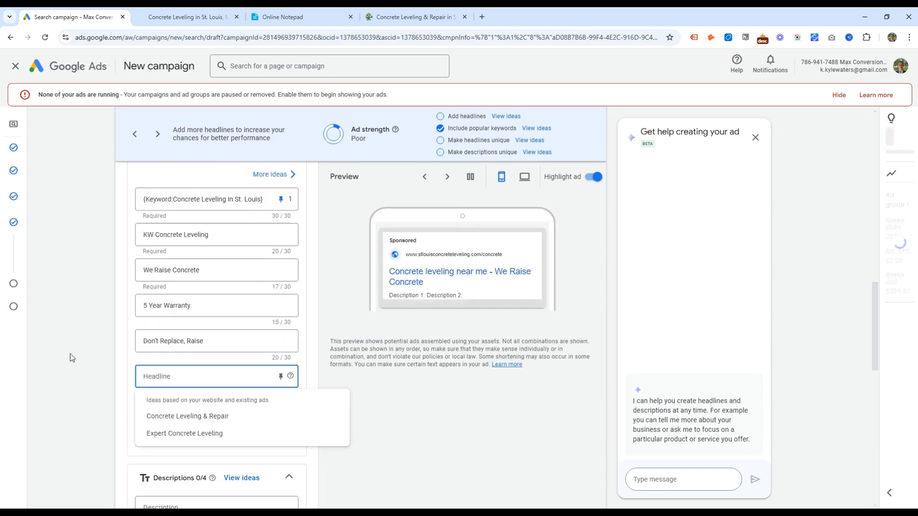
left_click(169, 421)
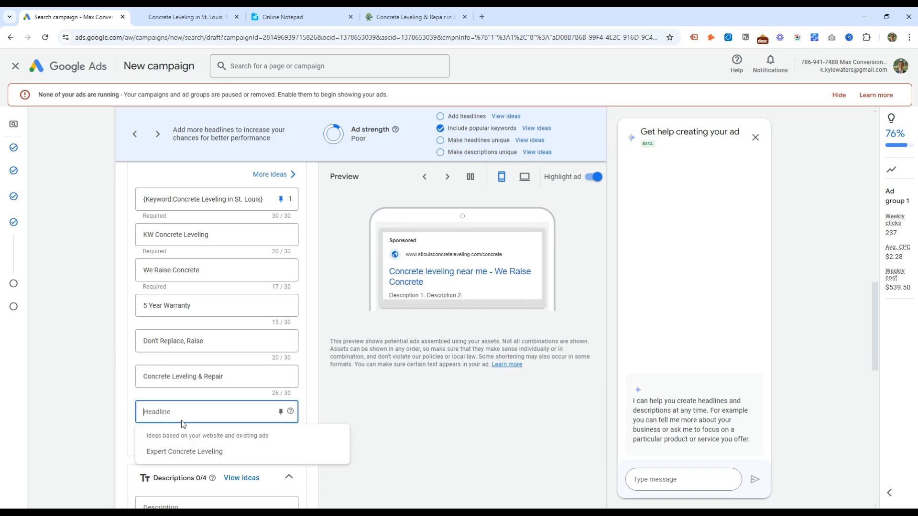
left_click(194, 450)
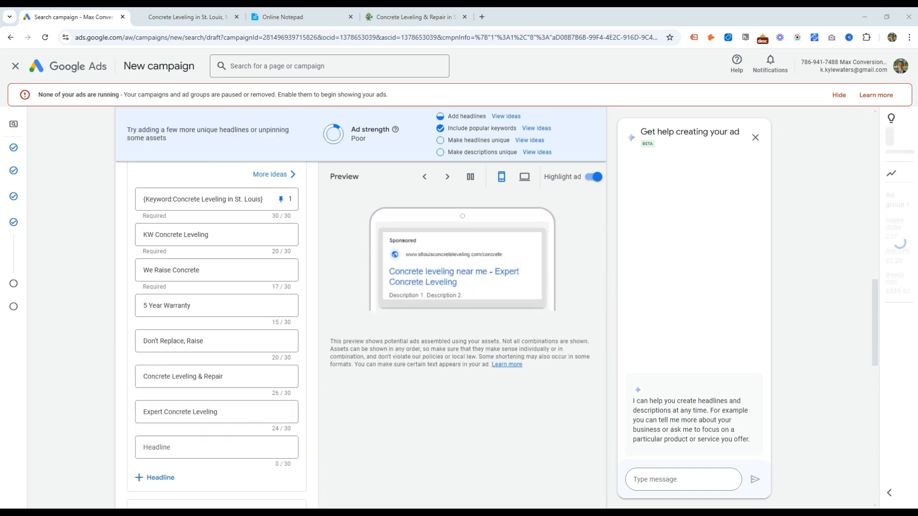
left_click(142, 448)
type("Polyurethane Foam Raising")
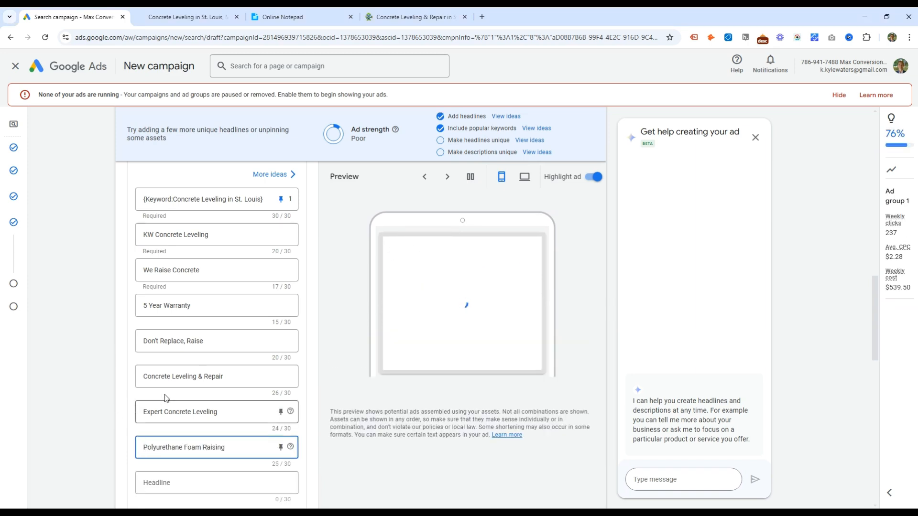
- Copy "100% Quality Guaranteed" from the company website's home page and paste it as the ad's ninth headline
left_click(416, 16)
left_click_drag(182, 368, 258, 354)
triple_click(229, 375)
key("ctrl+c")
key("ctrl+Tab")
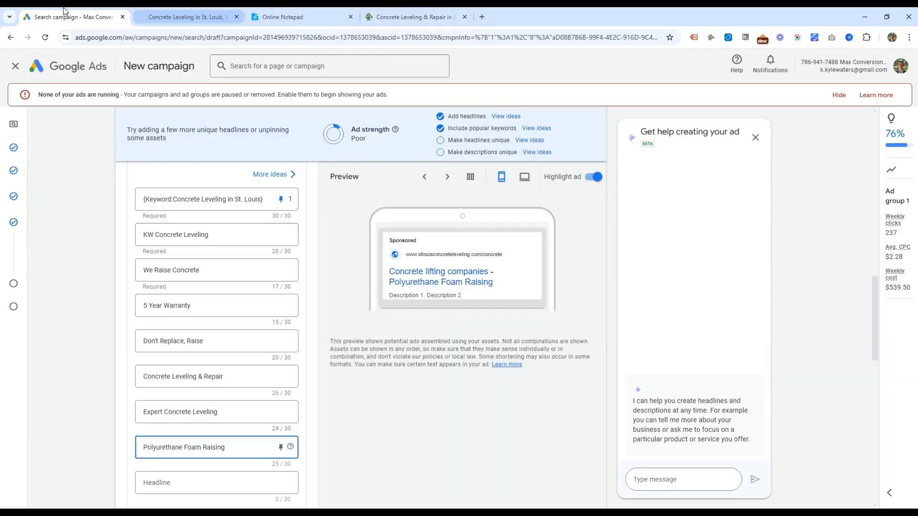
left_click(187, 478)
scroll(230, 414, "down", 2)
key("ctrl+v")
- Add "Affordable Quotes" and "Job Complete in 2 Hours" as the ad's tenth and eleventh headlines
left_click(157, 417)
left_click(197, 422)
type("Affordable Quotes")
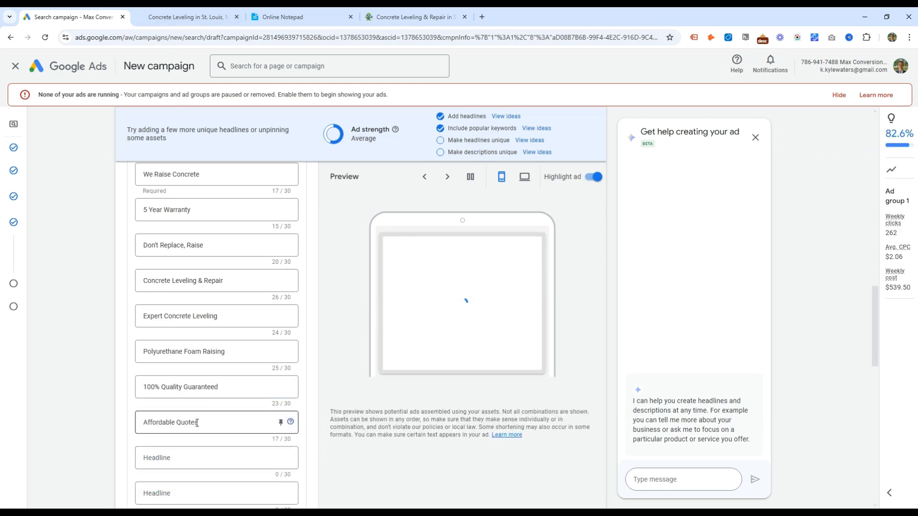
key("Tab")
type("Job Complete Th")
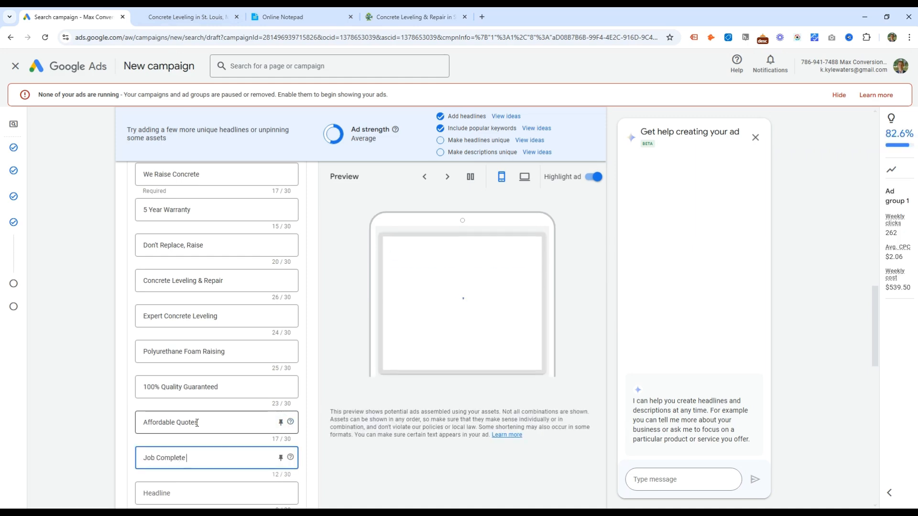
key("BackSpace")
key("BackSpace")
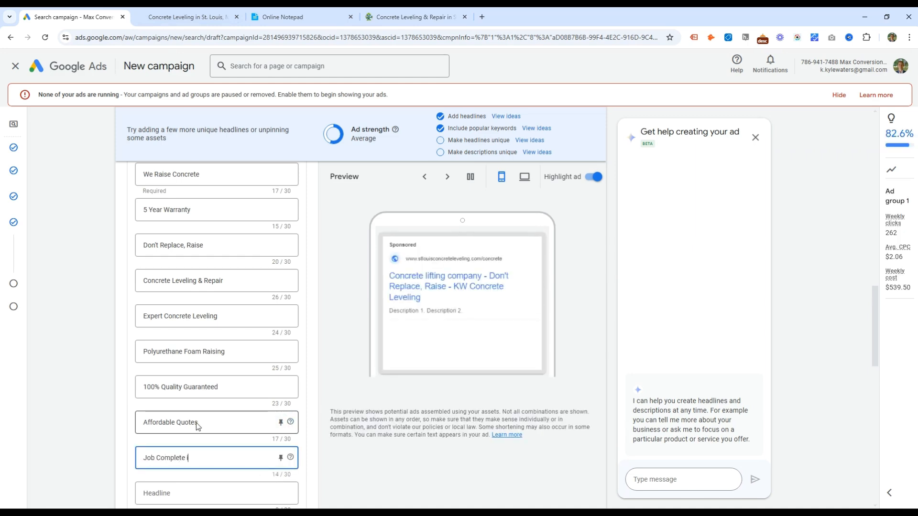
type("in 2 Hours")
- Check the website's home page for calls to action and add "Get An Estimate" and "Call Us Now" as the ad's next two headlines
scroll(266, 367, "down", 1)
scroll(266, 368, "down", 2)
left_click(170, 350)
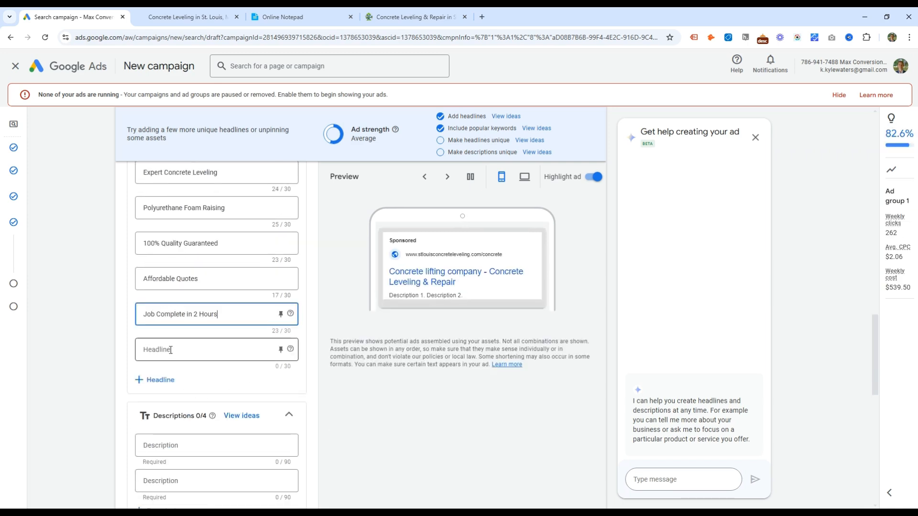
left_click(412, 11)
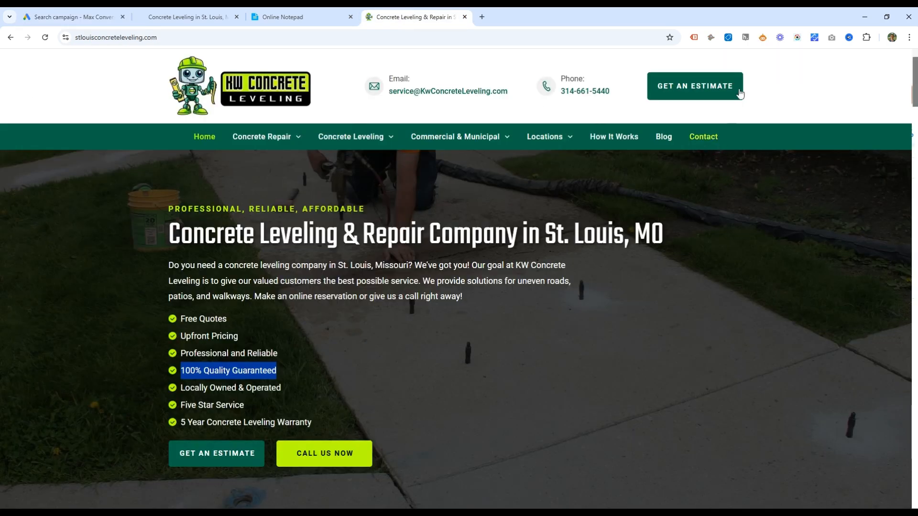
scroll(78, 326, "down", 1)
left_click(72, 16)
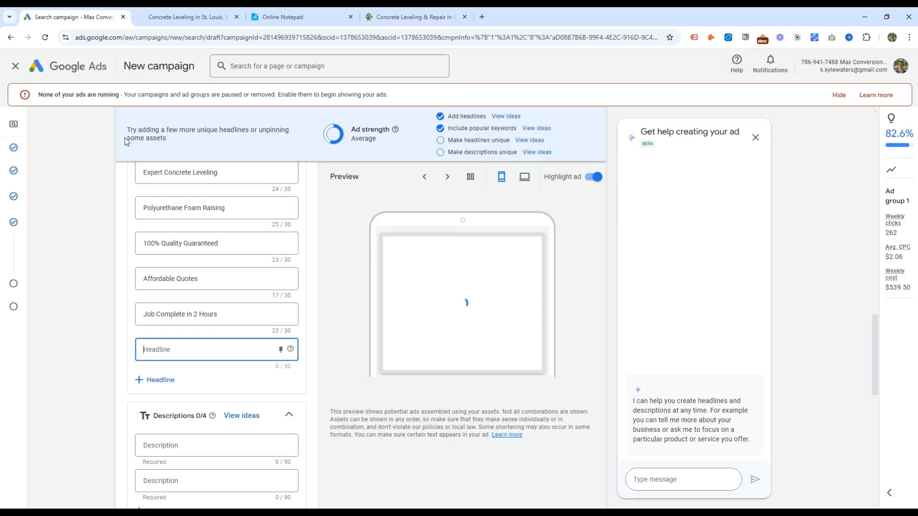
type("Get An A")
type("stimate")
key("Tab")
type("Call Us Now")
- Enter "10% Off This Week Only" as the ad's fourteenth headline
key("Tab")
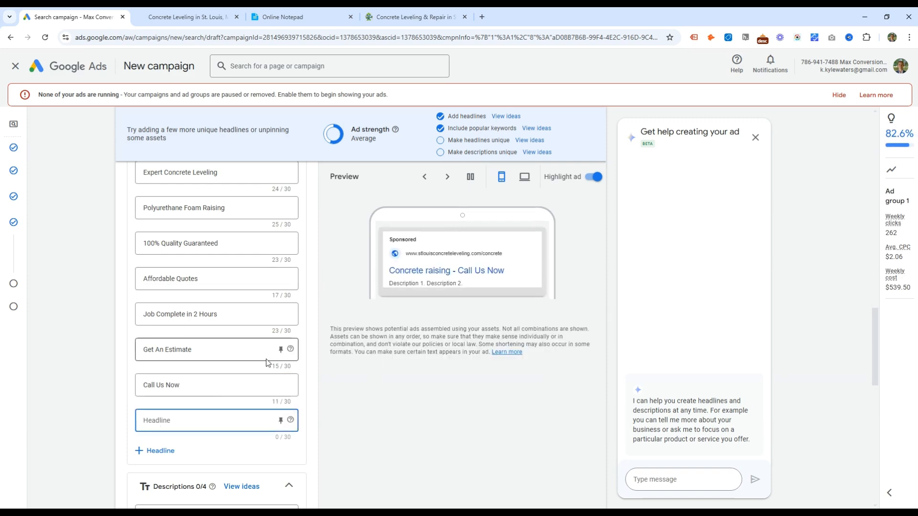
type("Free Quote")
key("ctrl+a")
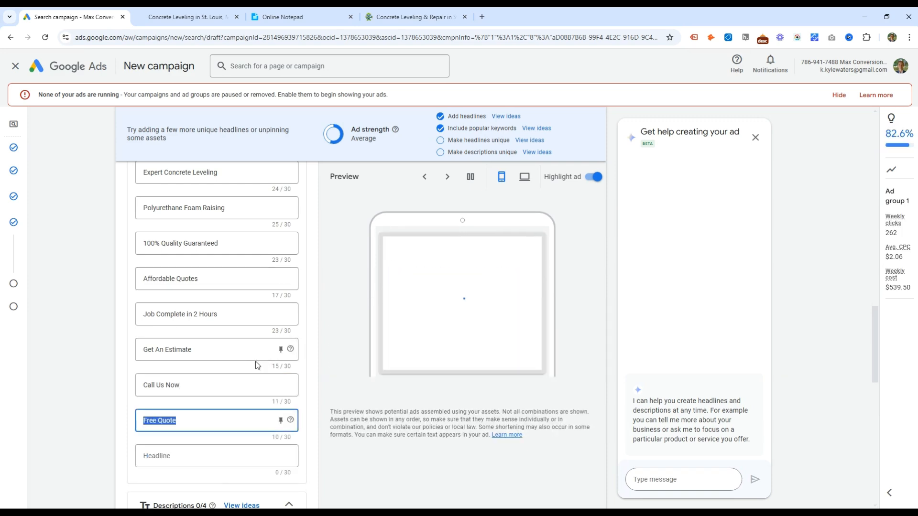
type("10% Off Through")
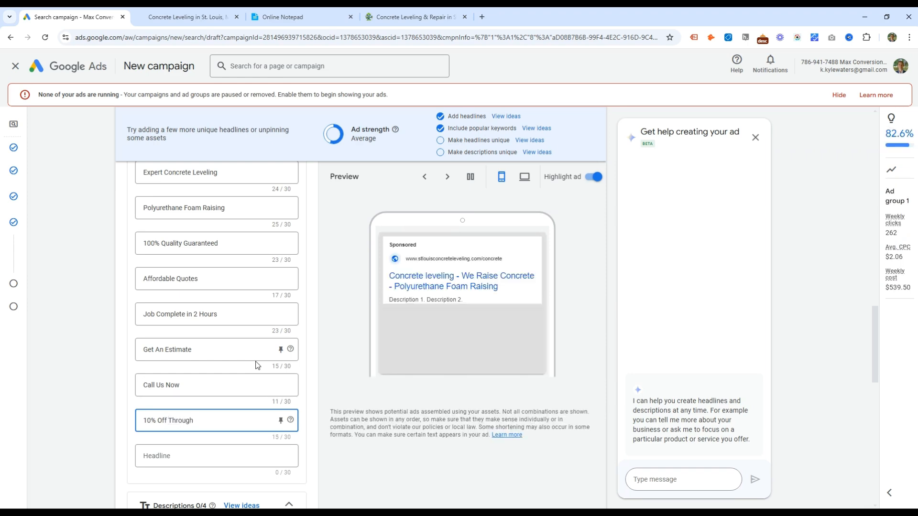
triple_click(202, 424)
left_click(198, 421)
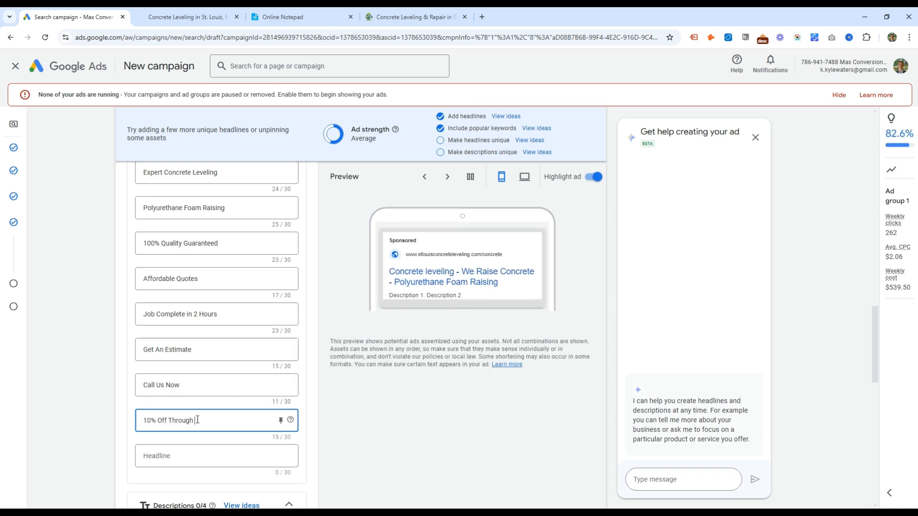
left_click_drag(209, 421, 172, 421)
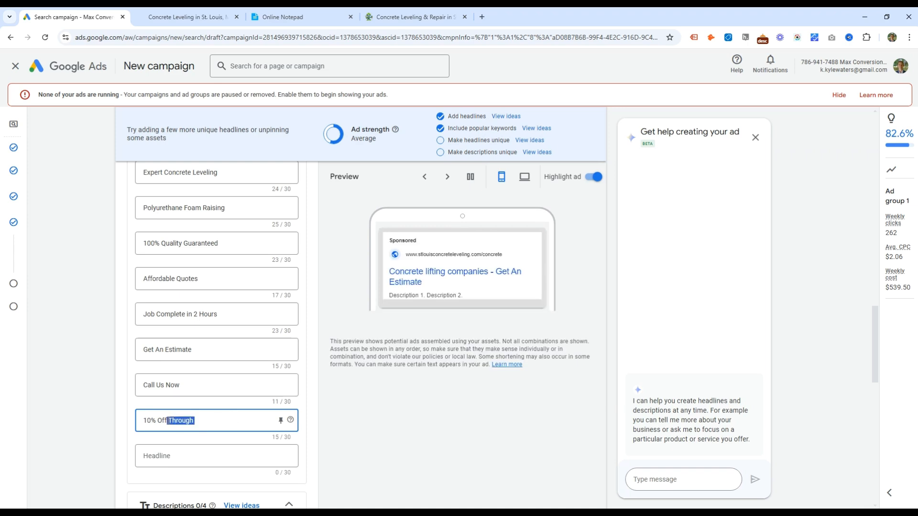
type("This Week Only")
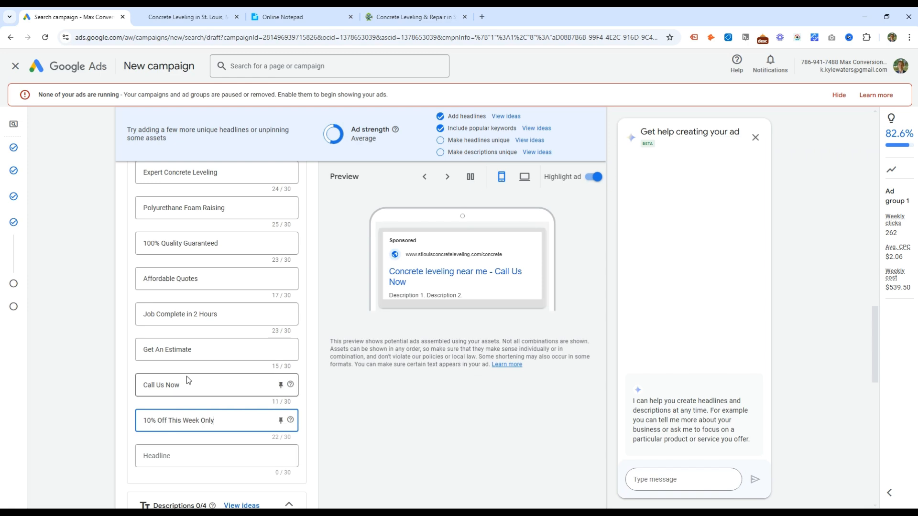
- Enter "Free Quote on Concrete Lifting" as the ad's fifteenth headline
left_click(154, 456)
type("Free Quote for Concrete Lifting")
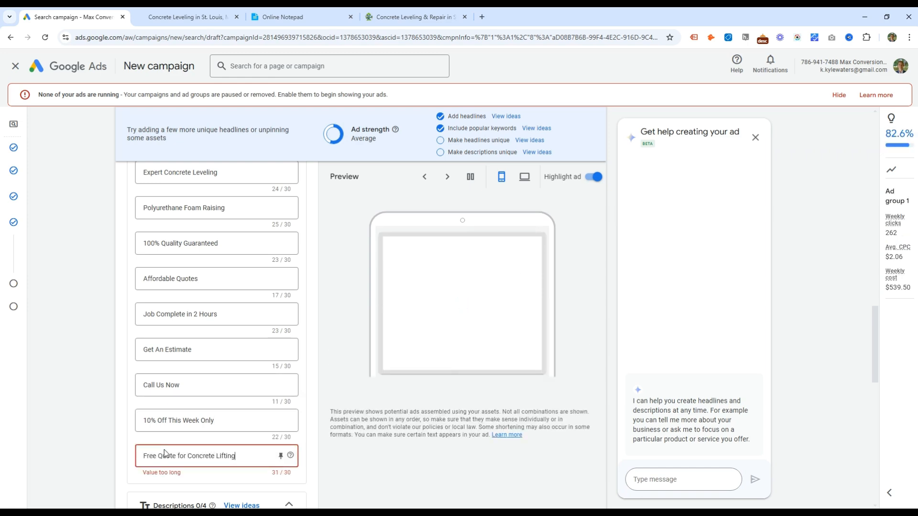
key("ctrl+shift+Left")
key("ctrl+Left")
key("ctrl+shift+Left")
type("on")
- Fill the first description with the suggested company line, extended to "Concrete Leveling & Repair Company in St. Louis, MO. Improving Property Value."
scroll(208, 416, "down", 4)
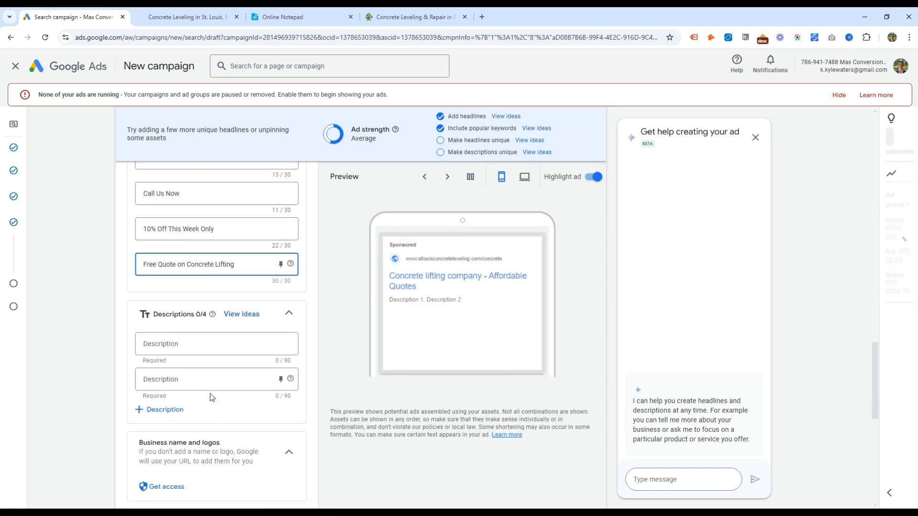
left_click(196, 345)
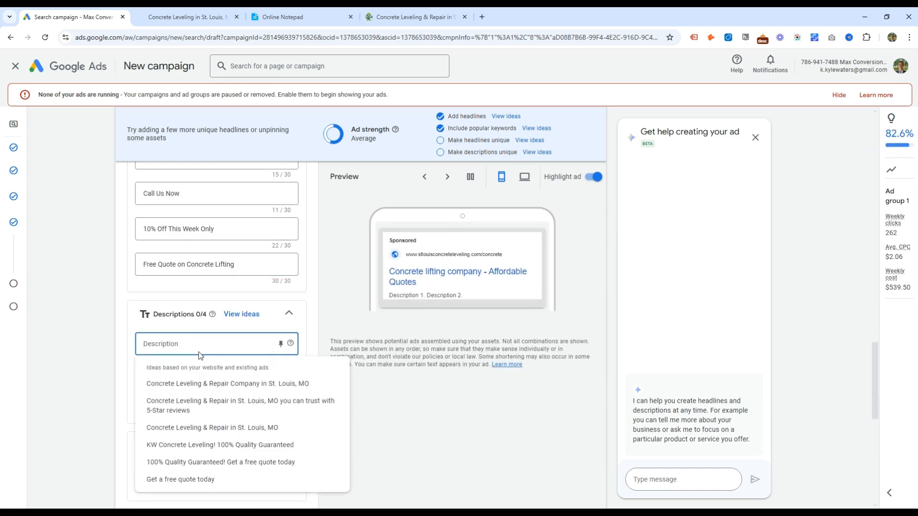
left_click(202, 385)
left_click_drag(147, 341, 252, 343)
left_click(235, 341)
left_click(251, 342)
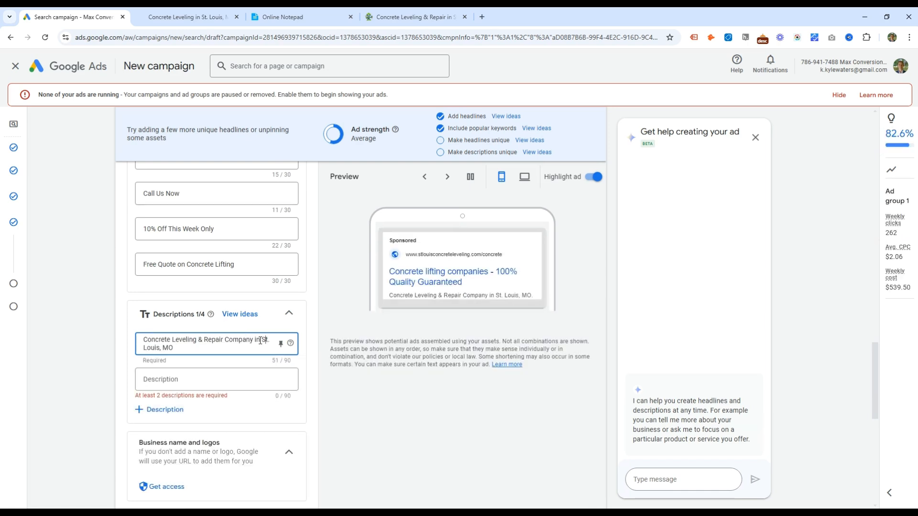
left_click(210, 349)
type(". Providin")
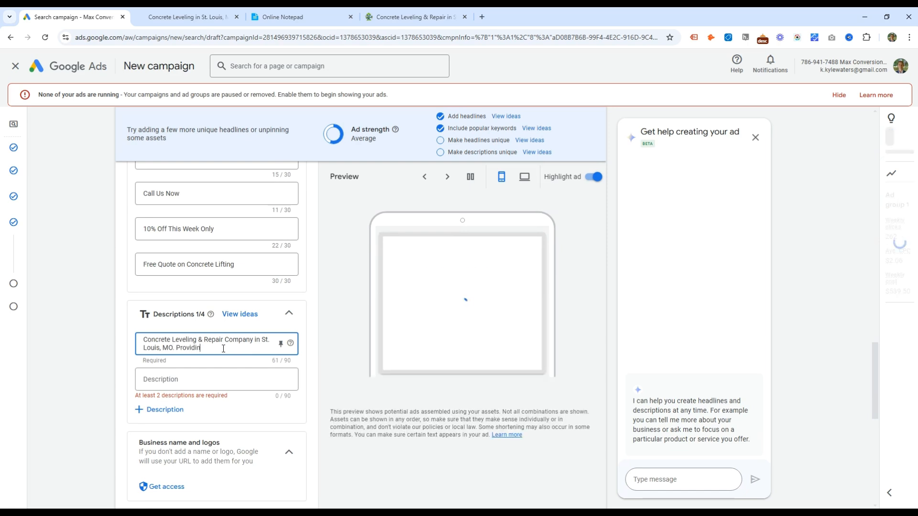
type("g The Best Service")
key("ctrl+BackSpace")
key("ctrl+BackSpace")
key("ctrl+BackSpace")
key("ctrl+BackSpace")
type("Improving Property Value.")
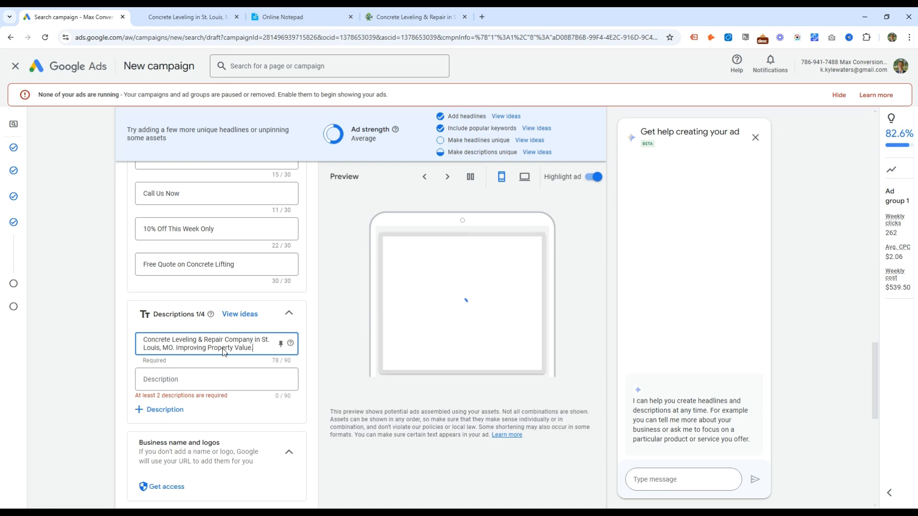
left_click_drag(176, 348, 269, 363)
- Begin the second description with "Driveway Leveling, Slab Raising, Garage Floor Lifting,"
left_click(243, 386)
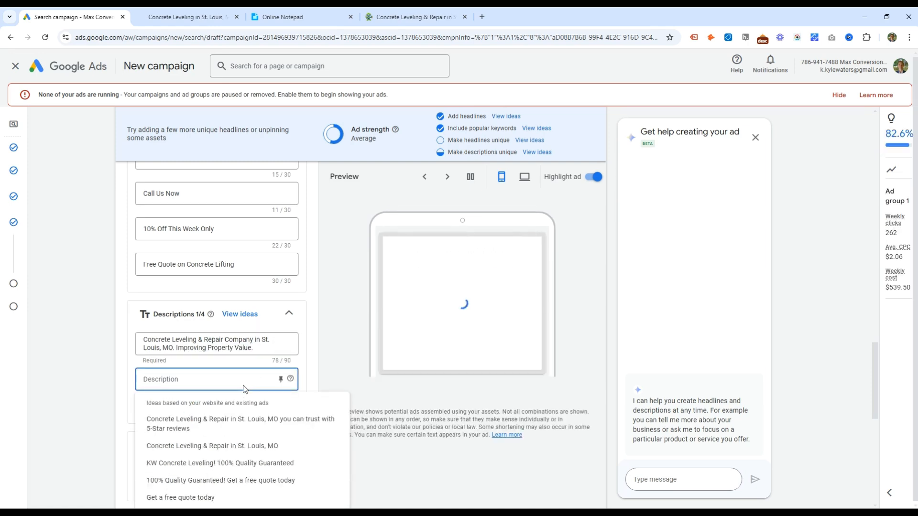
type("D")
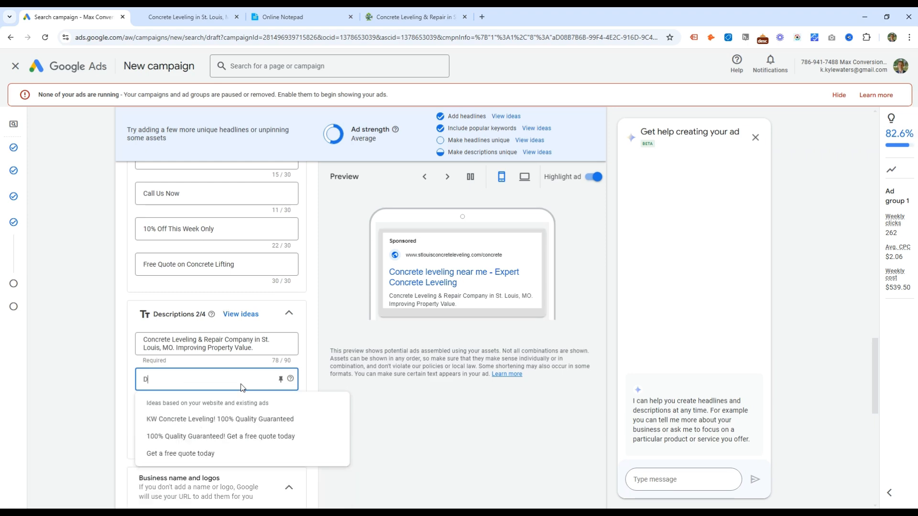
type("riveway Leveling, Slab")
key("BackSpace")
key("BackSpace")
type("aising, Garage Floor R")
key("BackSpace")
type("Lifting,")
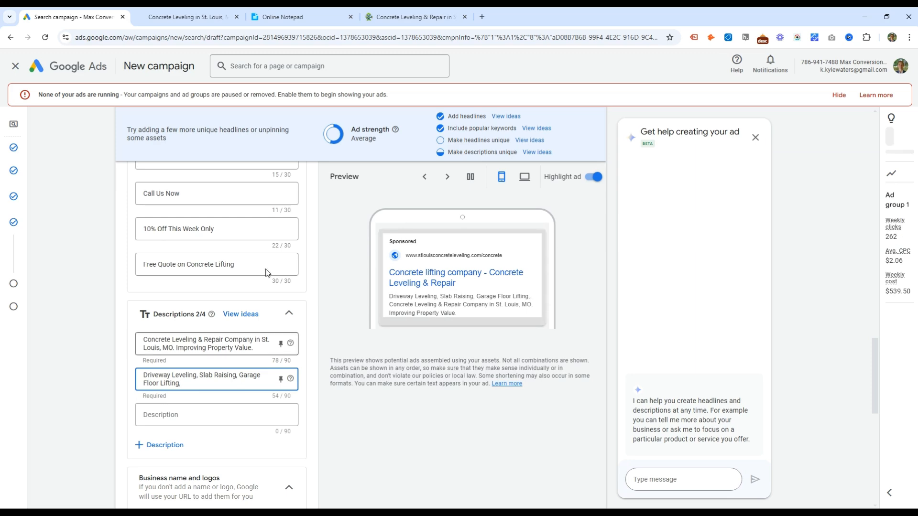
- Check the website's concrete leveling services and complete the second description with "Sidewalks, Gazebos, & More."
left_click(298, 17)
left_click(407, 17)
mouse_move(378, 137)
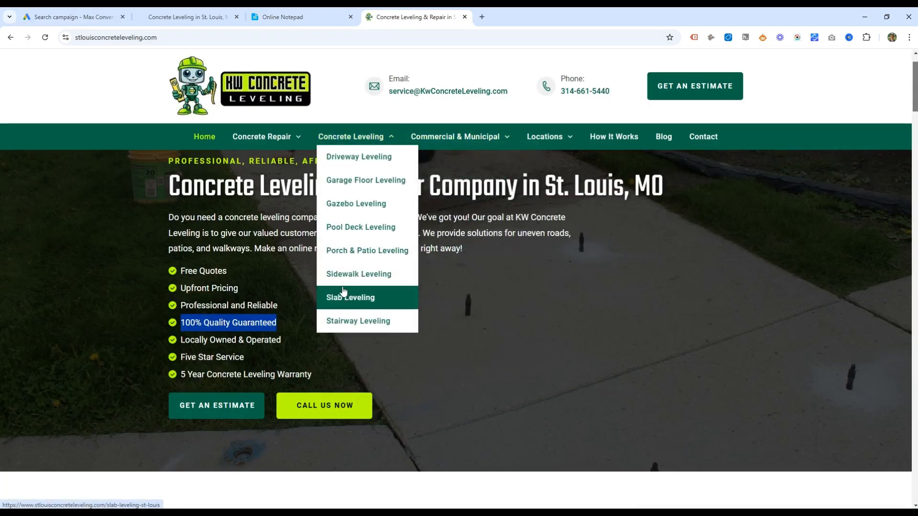
left_click(77, 17)
type("Sidewalks, Gaz")
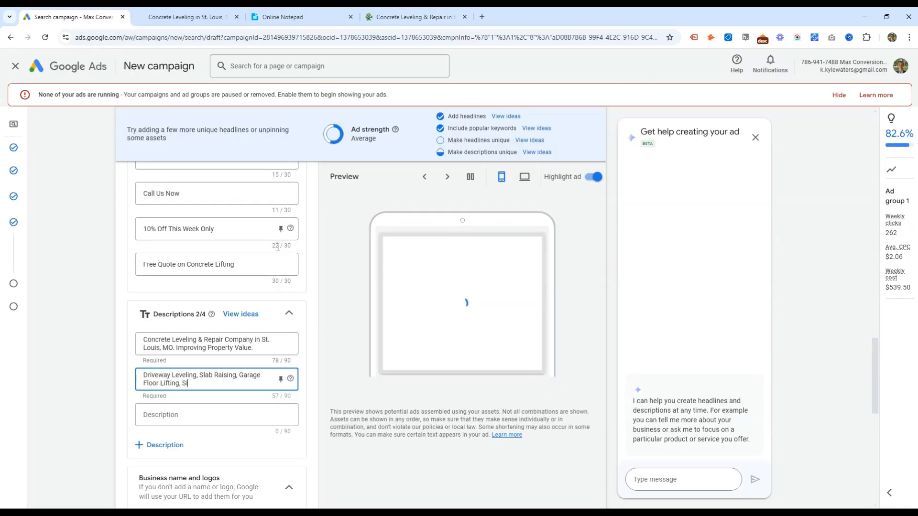
type("ebos, & More.")
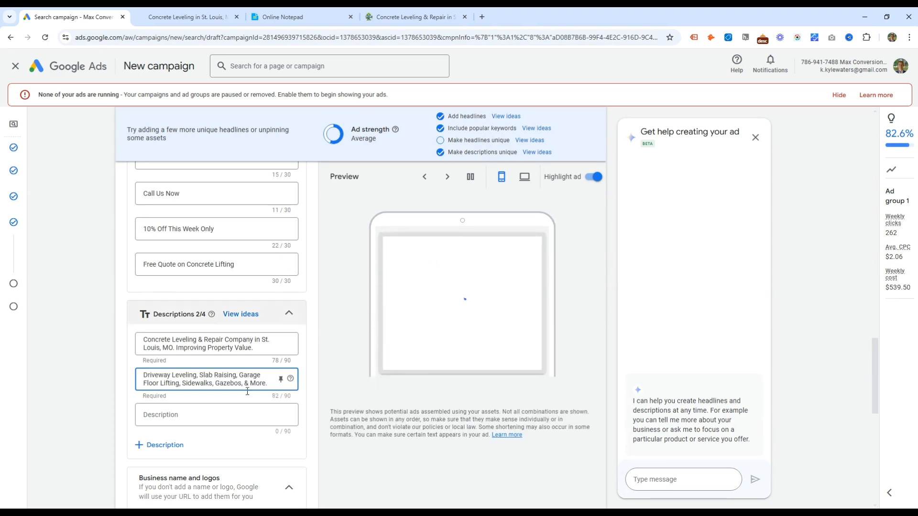
- Review the wording of the first two descriptions and the services they list against the ad's headlines
left_click(171, 414)
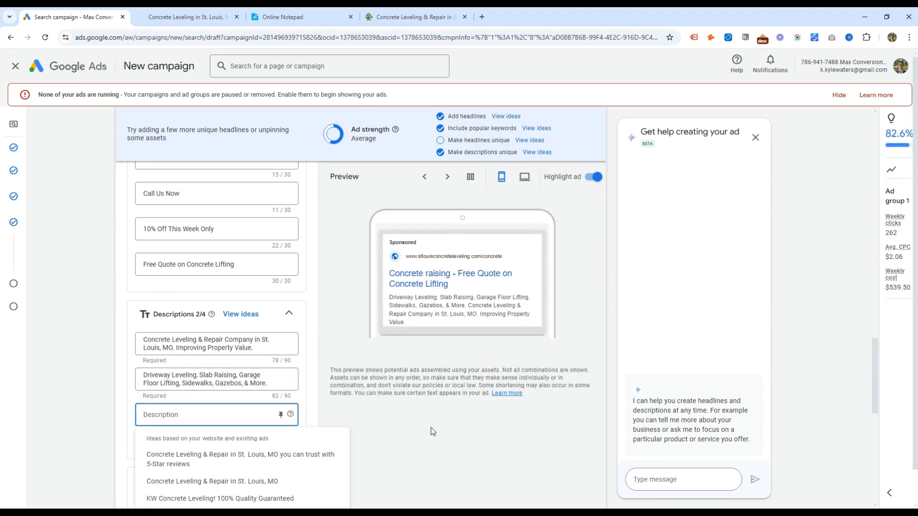
scroll(431, 427, "down", 3)
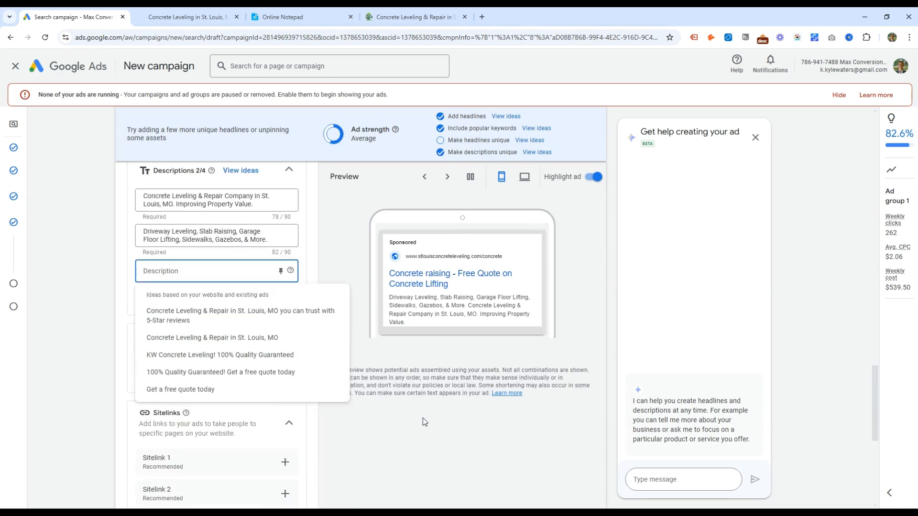
left_click_drag(254, 204, 176, 205)
double_click(234, 196)
left_click(229, 197)
scroll(190, 270, "up", 2)
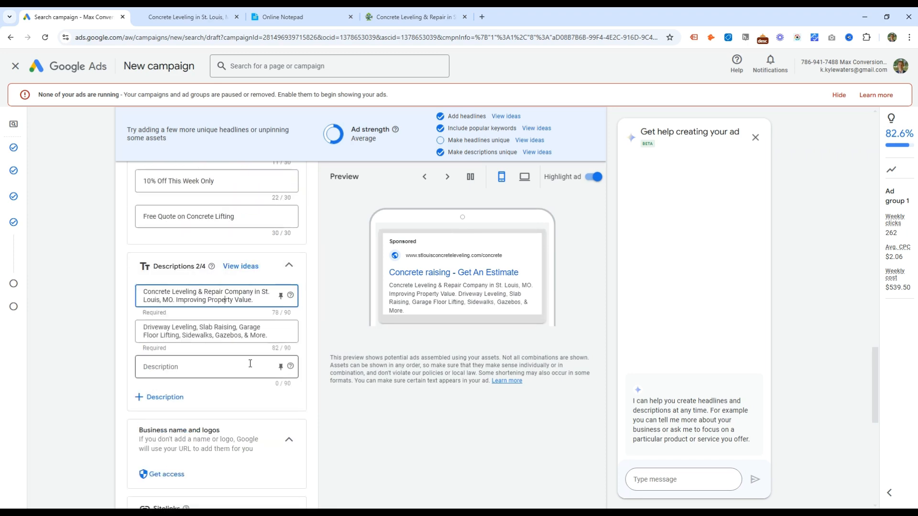
left_click_drag(144, 292, 201, 300)
left_click(145, 294)
double_click(214, 292)
left_click(171, 292)
left_click_drag(144, 292, 172, 304)
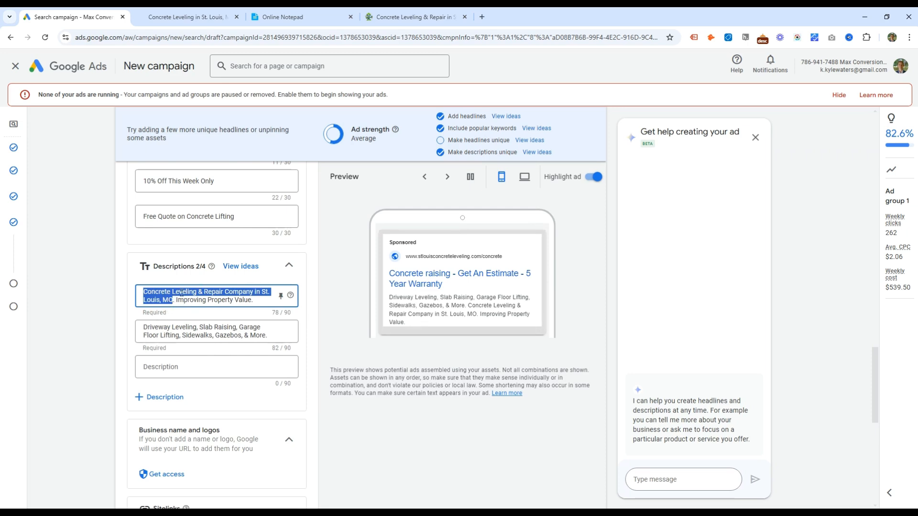
left_click(179, 298)
left_click_drag(144, 327, 271, 335)
left_click(271, 337)
left_click_drag(153, 328, 264, 329)
left_click(249, 331)
scroll(216, 232, "up", 5)
scroll(215, 227, "up", 5)
scroll(195, 227, "down", 10)
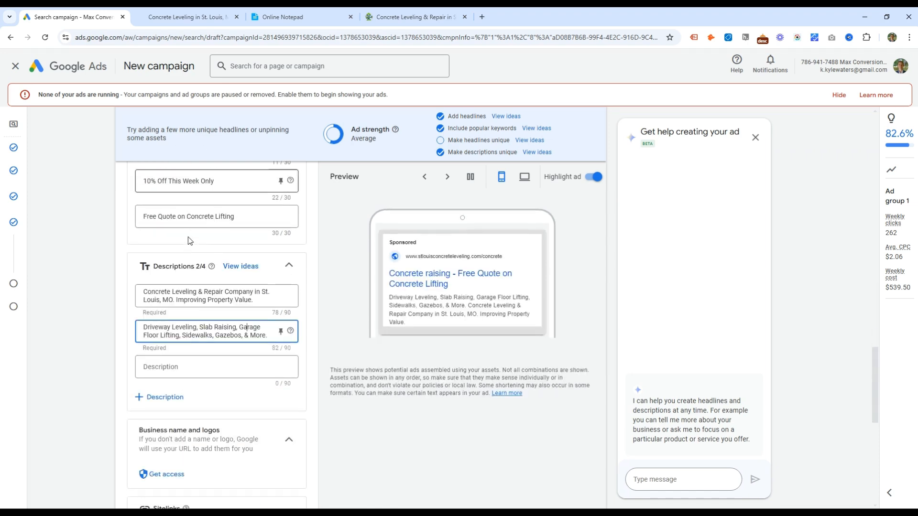
double_click(154, 327)
double_click(197, 336)
double_click(230, 336)
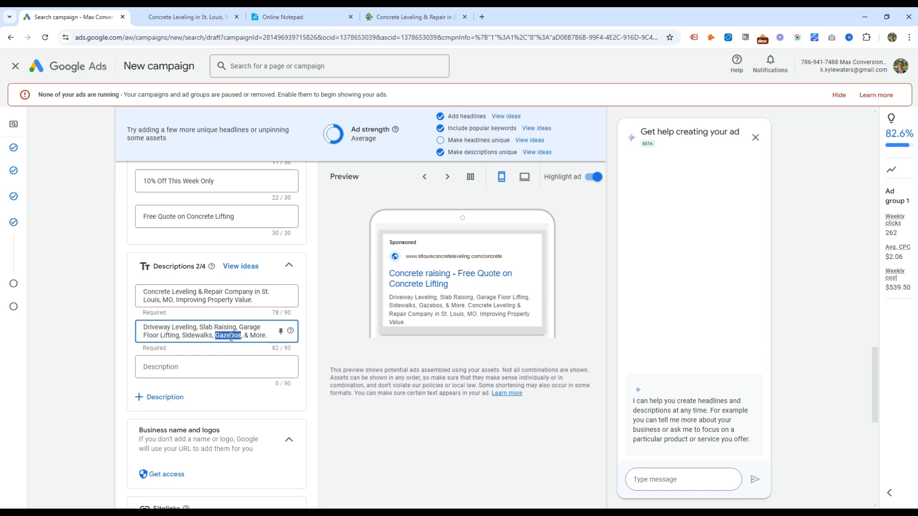
- Use the suggested quality line for the third description, extended to "KW Concrete Leveling! 100% Quality Guaranteed. 5 Year Warranty. Get A Free Quote Now."
left_click(225, 368)
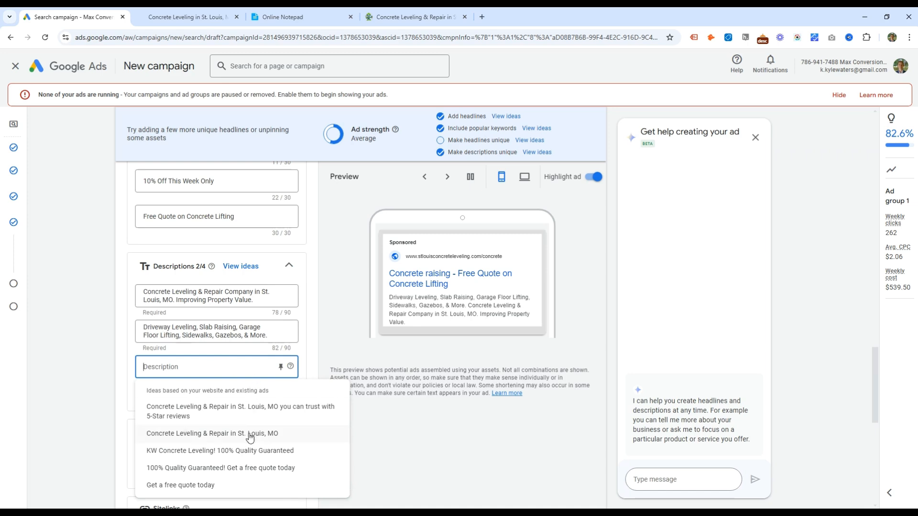
left_click(232, 452)
left_click(182, 372)
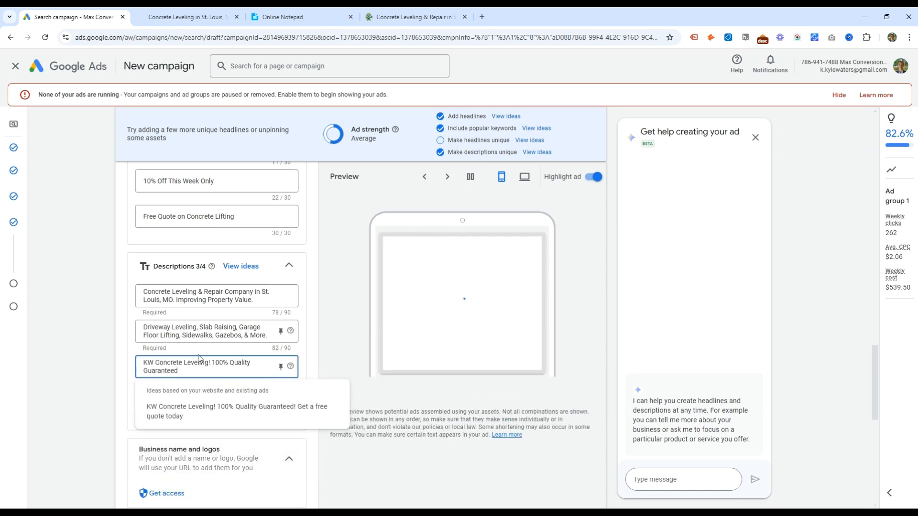
type(". 5 Year Waanrt")
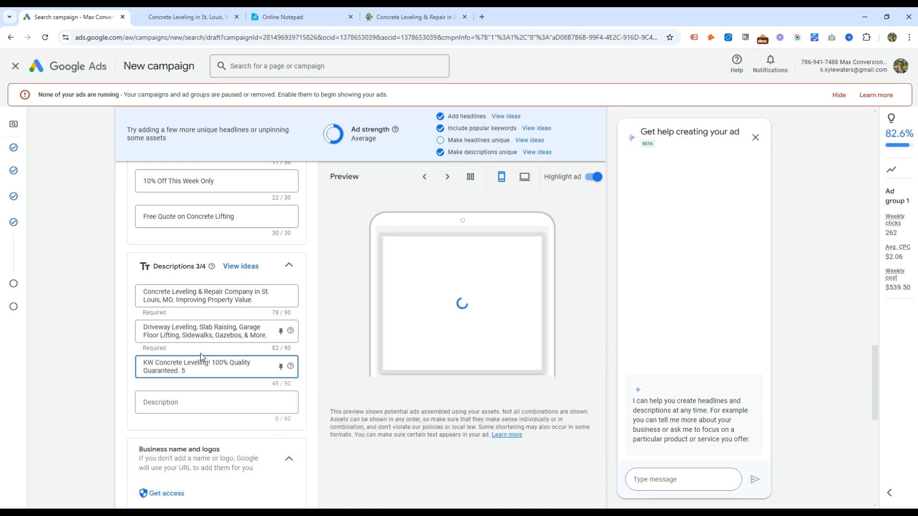
key("BackSpace")
key("BackSpace")
key("BackSpace")
key("BackSpace")
type("rranty. Get A Free Quote Now.")
- Look over the remaining ad assets, collapse the business name and logos section, and finish editing the ad
scroll(231, 366, "down", 2)
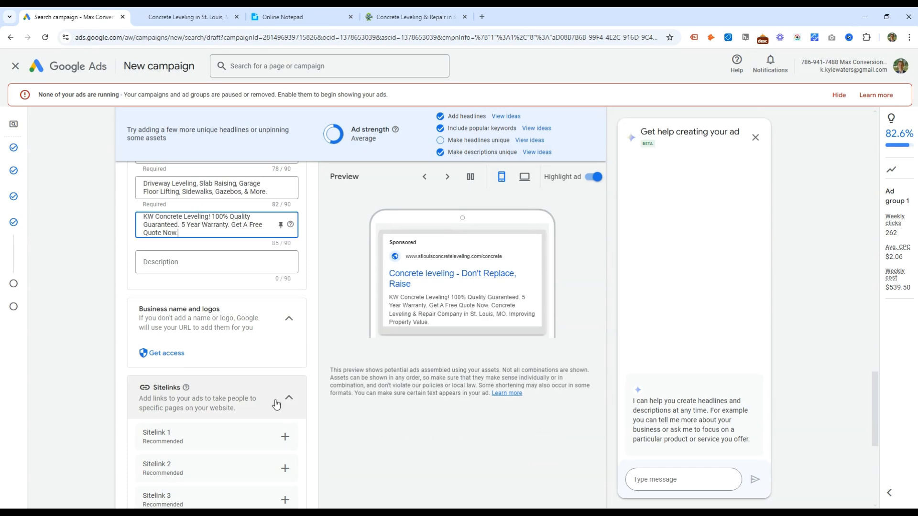
scroll(297, 308, "up", 5)
scroll(306, 306, "down", 10)
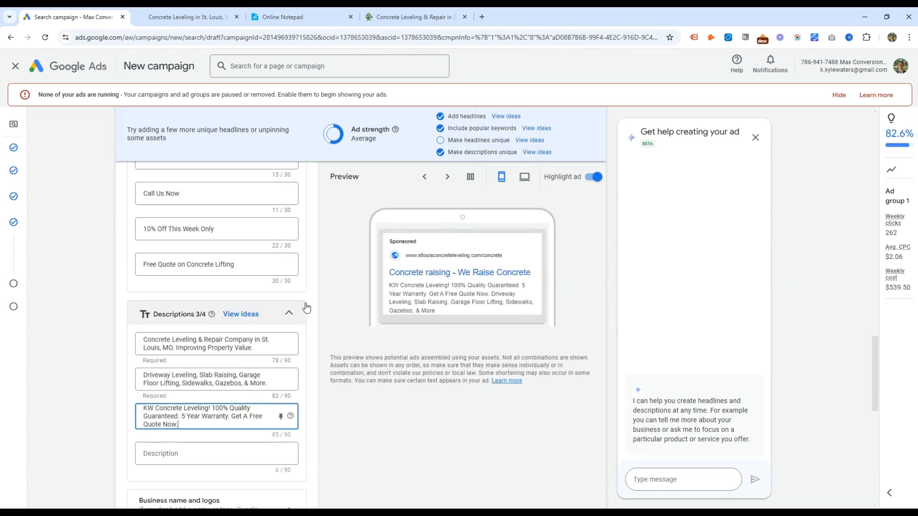
scroll(308, 307, "up", 3)
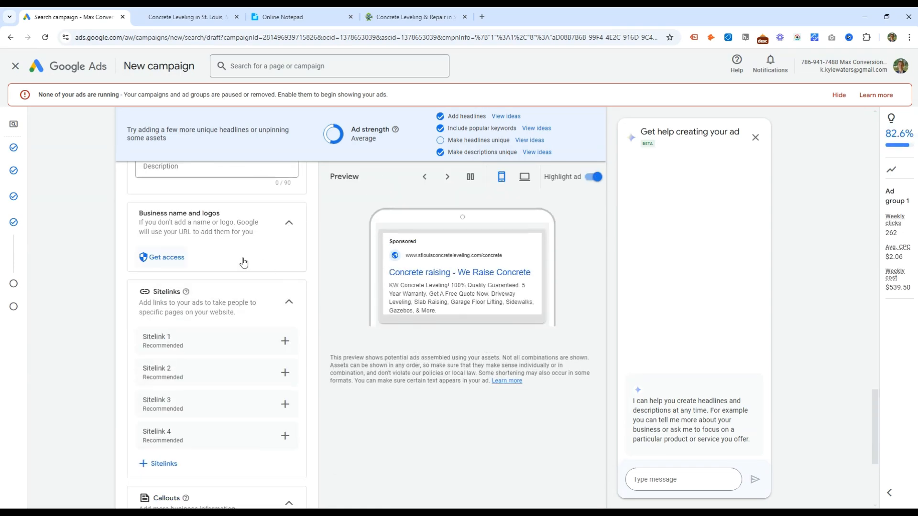
left_click(292, 226)
scroll(269, 302, "down", 3)
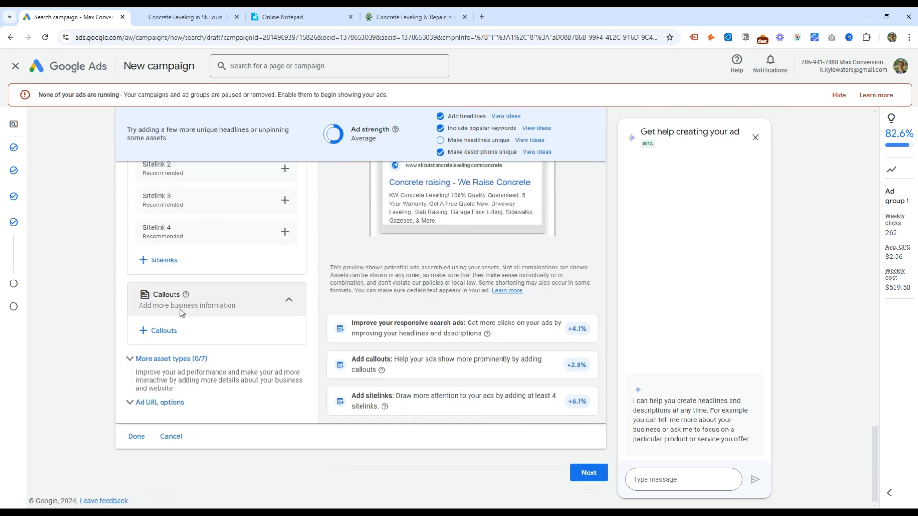
left_click(128, 436)
- Convert all eight ad group keywords to exact match by enclosing each one in square brackets
scroll(331, 344, "up", 3)
left_click(144, 310)
key("ctrl+a")
left_click(273, 311)
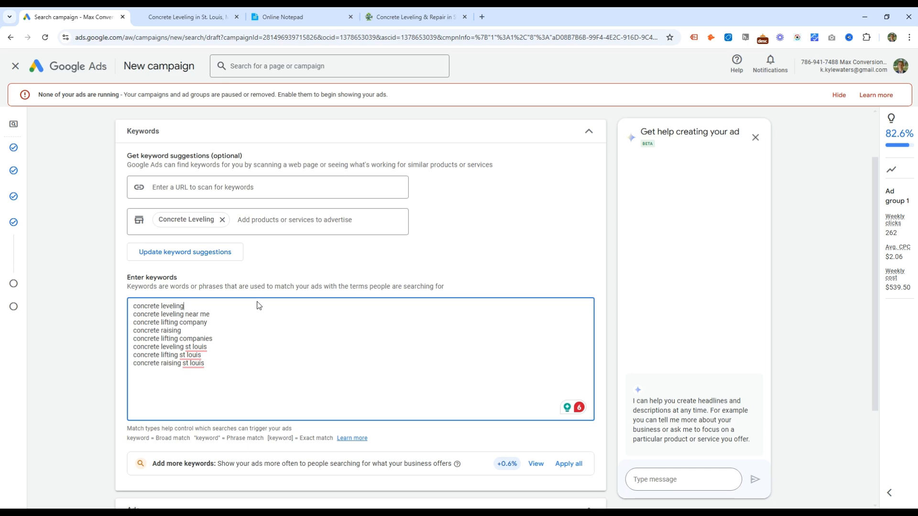
key("BackSpace")
key("Down")
type("]")
key("Down")
type("]")
key("Down")
type("]")
key("Down")
type("]")
key("Down")
type("]")
key("Down")
type("]")
key("ctrl+Home")
type("[")
key("bracketleft")
key("Down")
key("Home")
key("bracketleft")
key("Down")
key("Home")
key("bracketleft")
key("Down")
key("Home")
key("bracketleft")
key("Down")
key("Home")
key("bracketleft")
key("Down")
key("Home")
key("bracketleft")
key("Down")
key("Home")
key("bracketleft")
- Review the bracketed keyword list, focusing on the exact-match term [concrete leveling]
left_click_drag(233, 367, 130, 305)
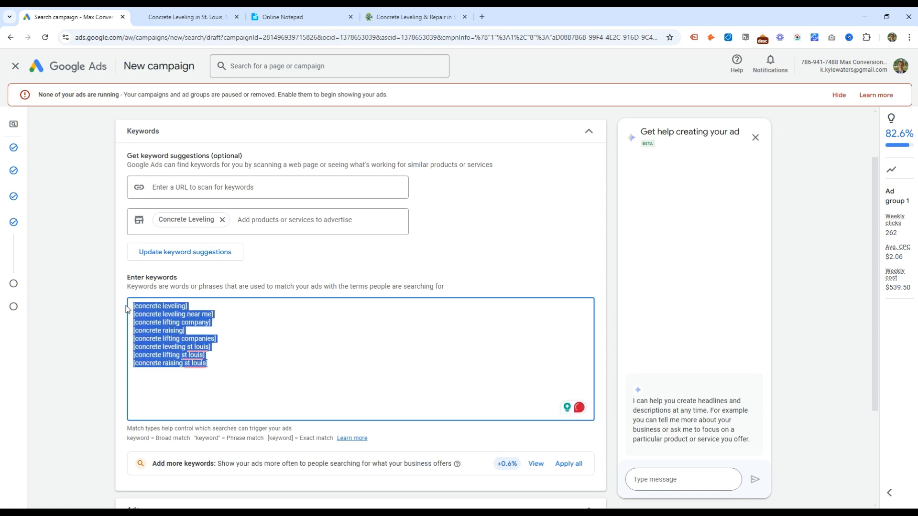
left_click(171, 306)
left_click(130, 307)
left_click(186, 306)
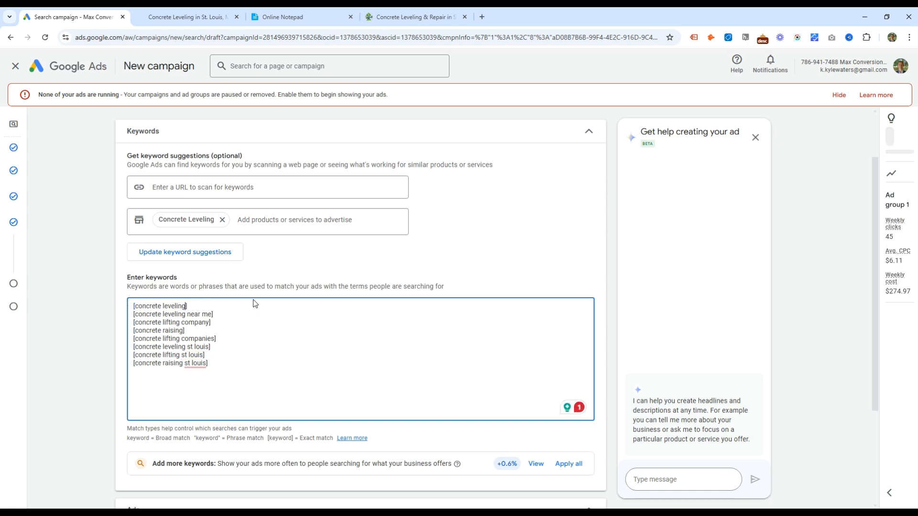
left_click_drag(146, 306, 228, 306)
left_click(192, 308)
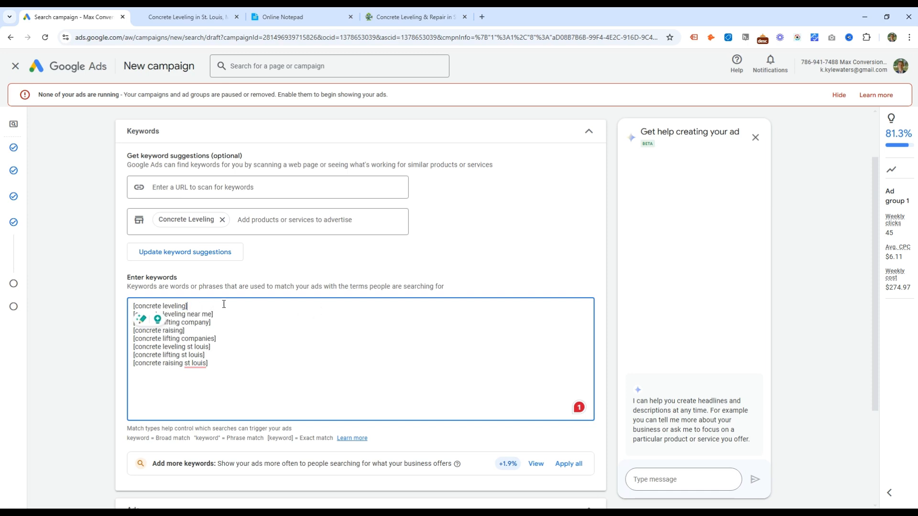
left_click_drag(195, 306, 135, 306)
left_click(171, 305)
left_click_drag(190, 306, 163, 306)
left_click(165, 306)
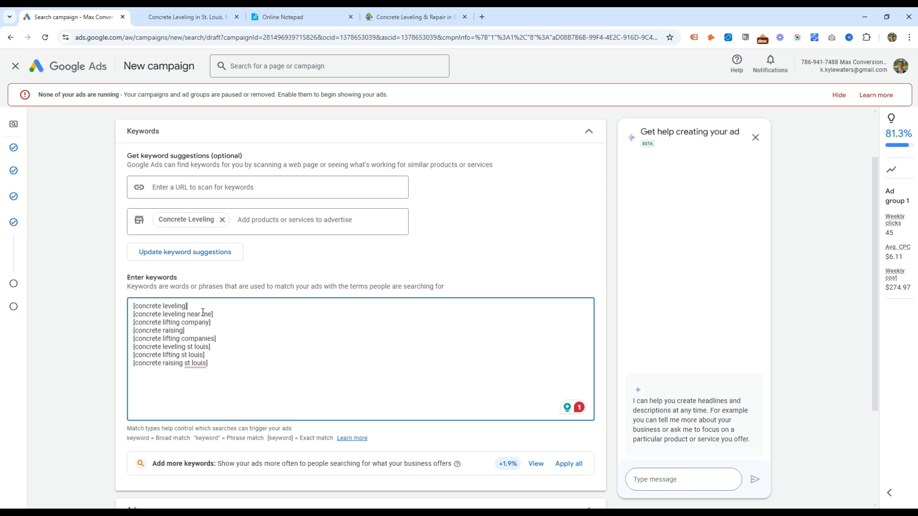
key("BackSpace")
type("]")
double_click(178, 306)
double_click(149, 306)
left_click(142, 306)
- Continue to the campaign budget and set a custom average daily budget of $50.00
scroll(442, 282, "down", 1)
scroll(543, 455, "down", 2)
left_click(589, 473)
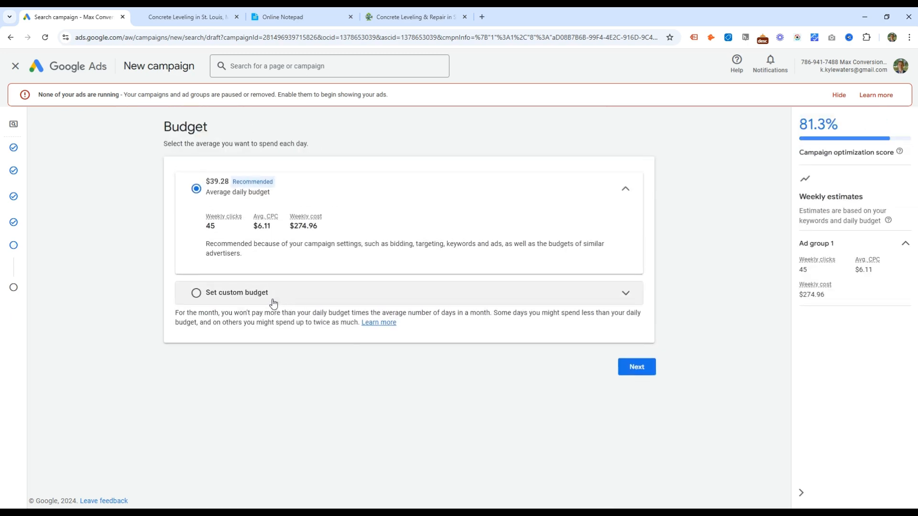
left_click(272, 300)
left_click(241, 252)
double_click(241, 252)
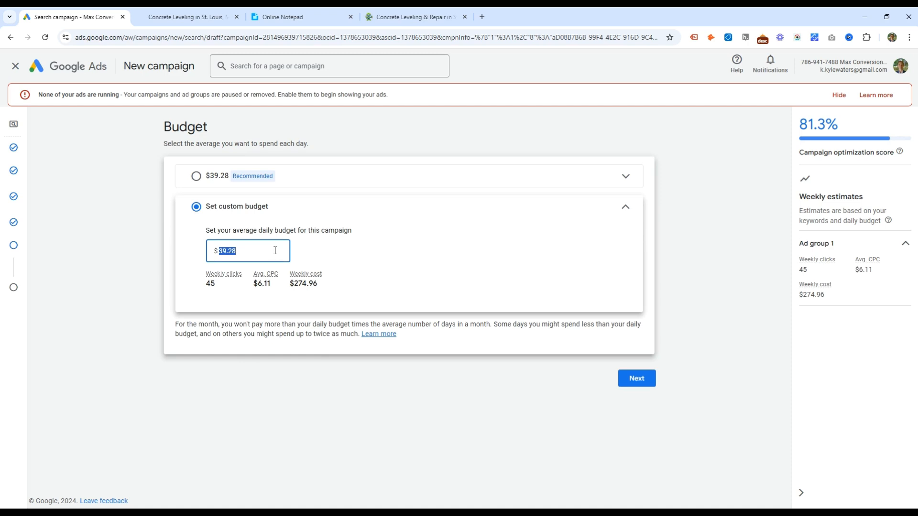
type("50")
type(".00")
- Change the custom average daily budget to $1.00 and continue to the campaign review
double_click(253, 252)
type("1")
left_click(630, 382)
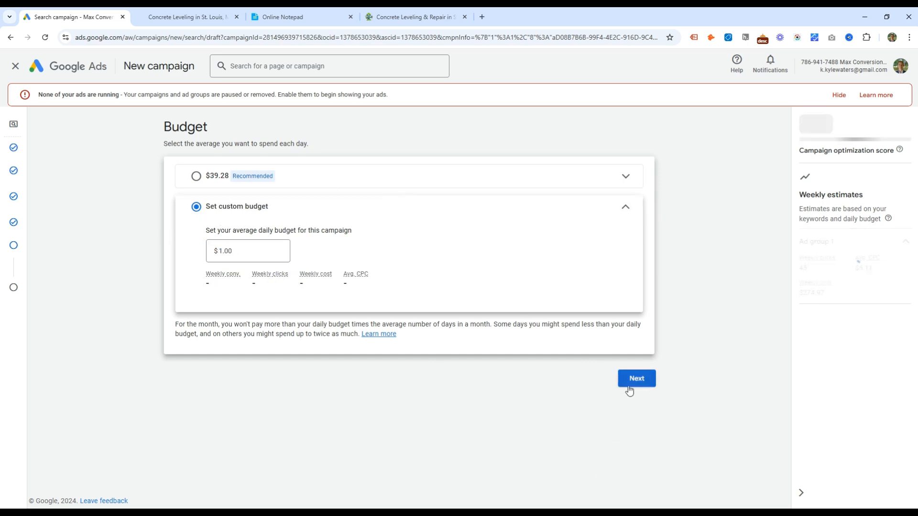
left_click(634, 410)
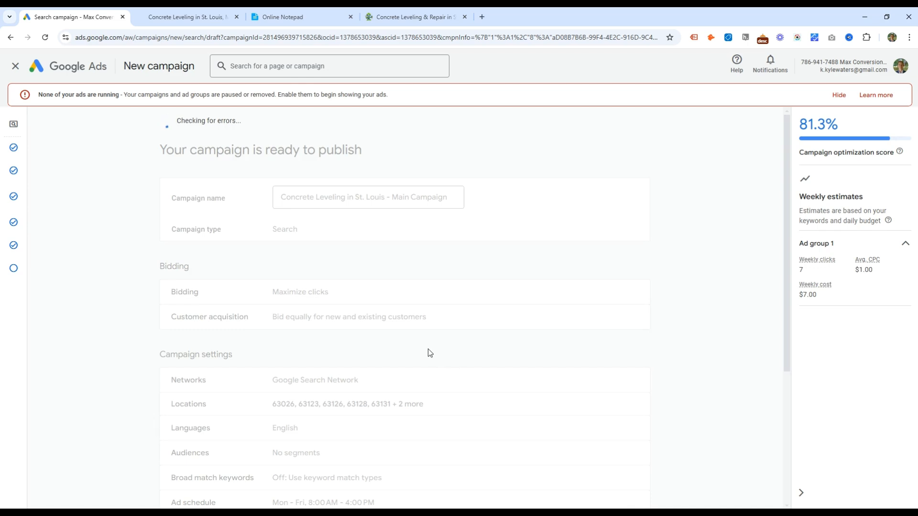
- Publish the reviewed concrete leveling campaign and set its status to Paused
left_click(840, 95)
scroll(478, 325, "down", 5)
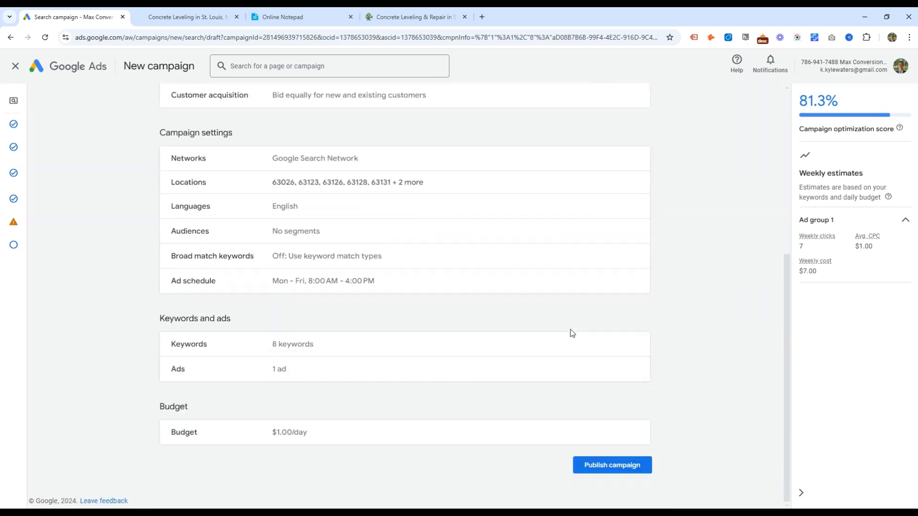
left_click(616, 466)
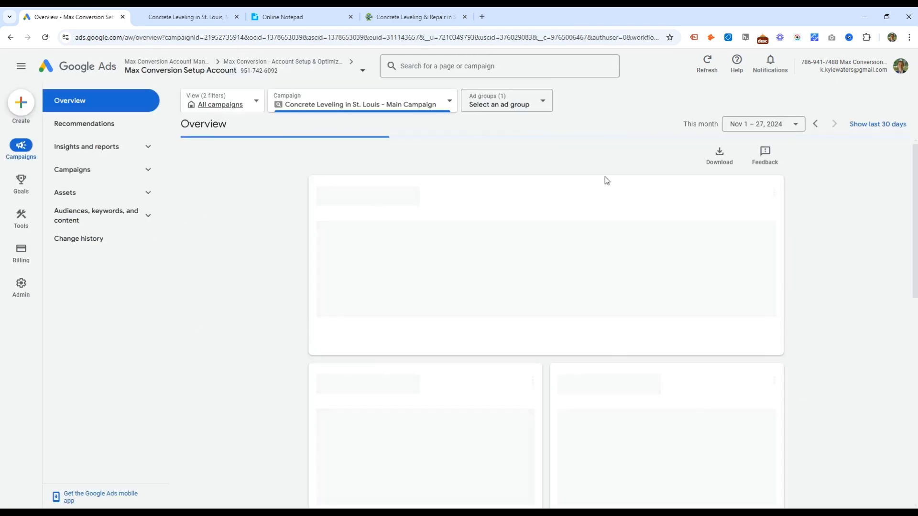
left_click(220, 129)
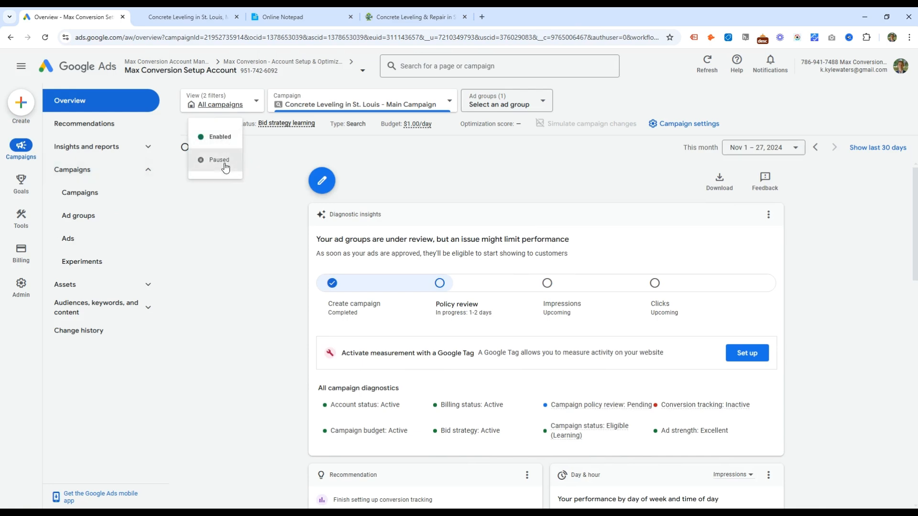
left_click(219, 158)
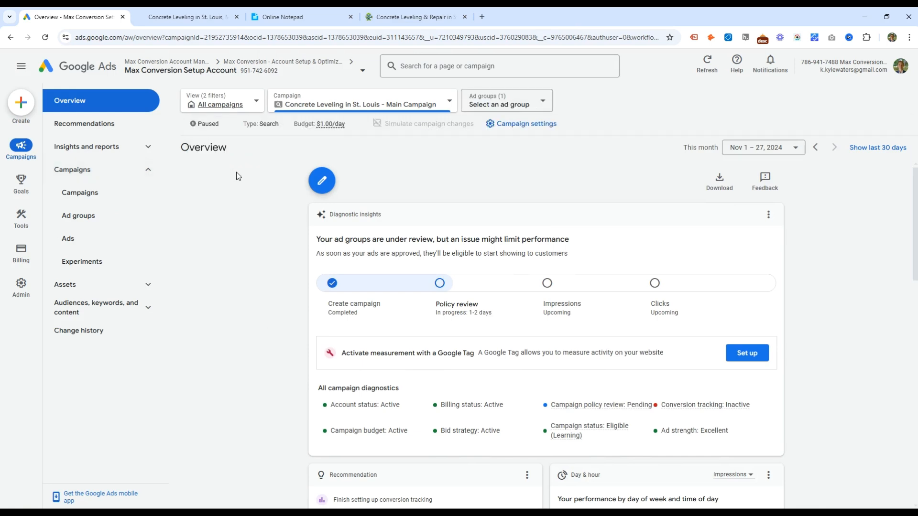
- Open the campaign's ad groups and rename Ad group 1 as Concrete Leveling
left_click(141, 196)
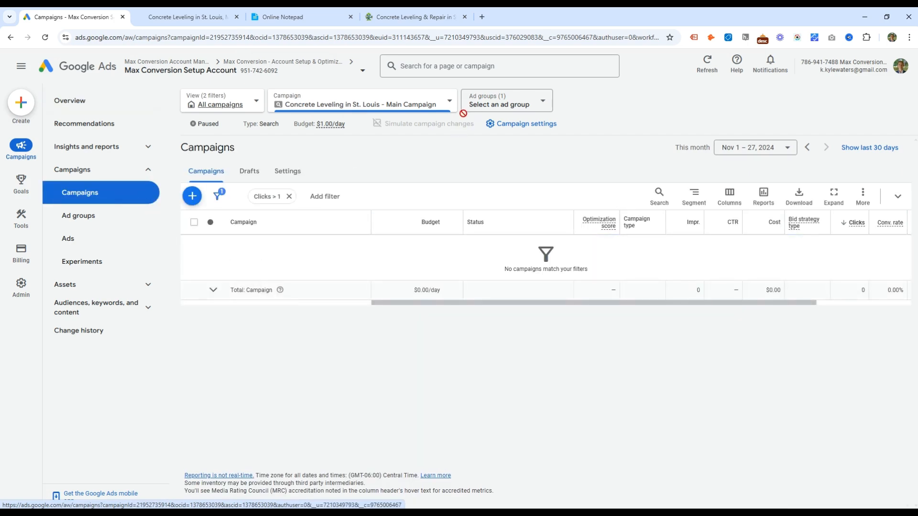
left_click(128, 217)
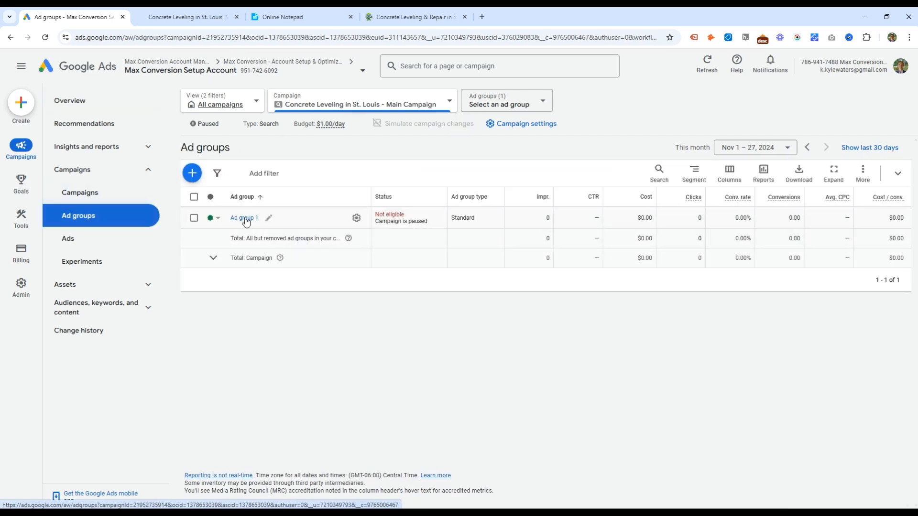
left_click(269, 218)
triple_click(271, 241)
type("Concrete Leveling")
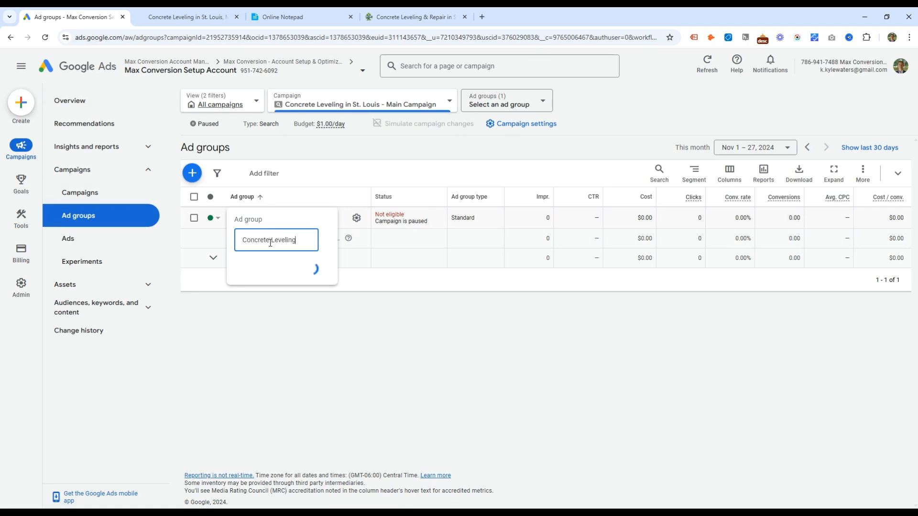
left_click(313, 269)
- Switch to the Online Notepad and delete the Concrete Leveling line, keeping Concrete Void filling intact as the first entry
left_click(315, 14)
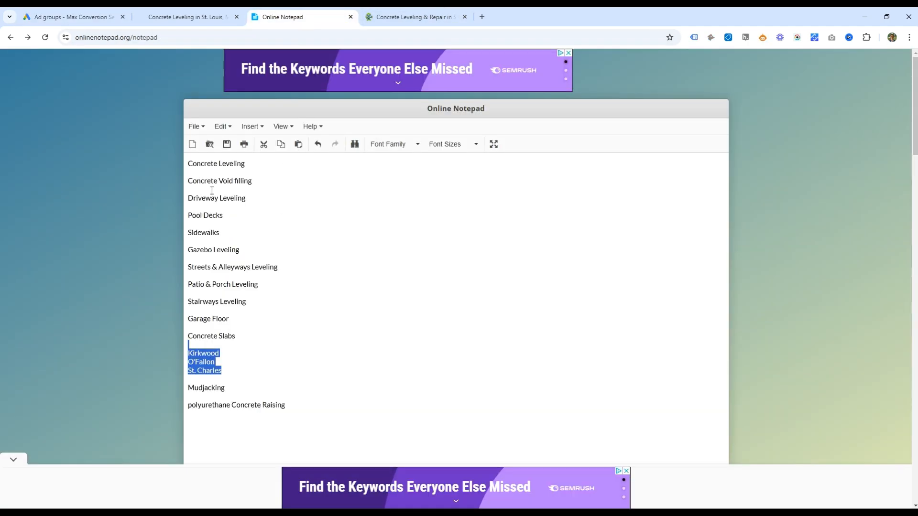
left_click(187, 171)
triple_click(232, 165)
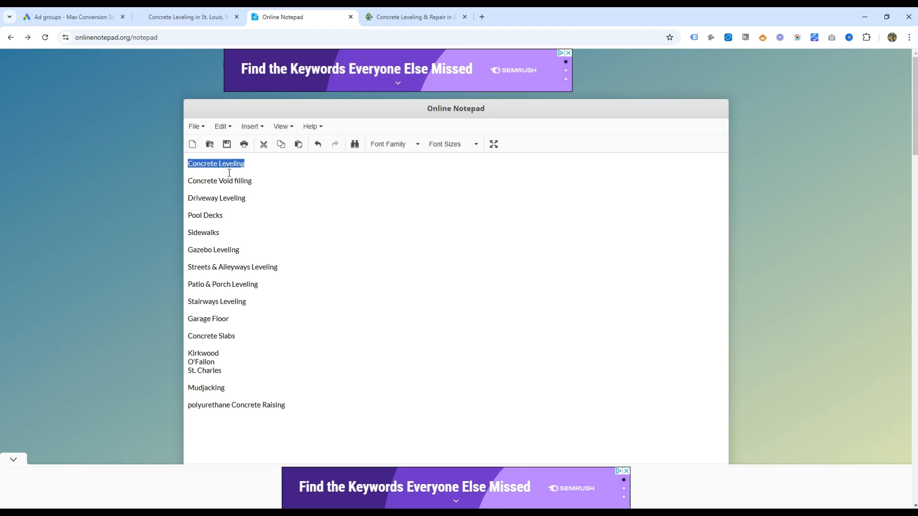
key("Delete")
key("Delete")
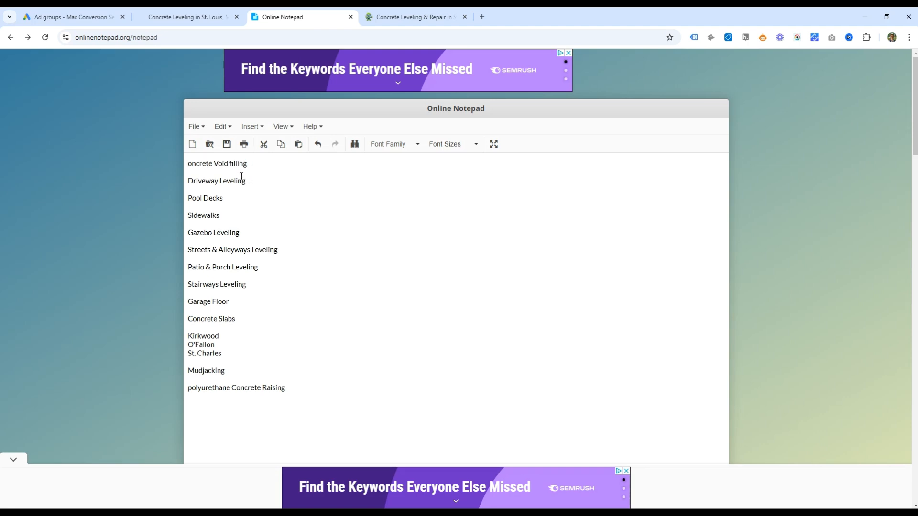
type("C")
- Move the Concrete Void filling entry to the end of the list and remove the blank lines left above Driveway Leveling
triple_click(249, 164)
left_click_drag(248, 164, 308, 389)
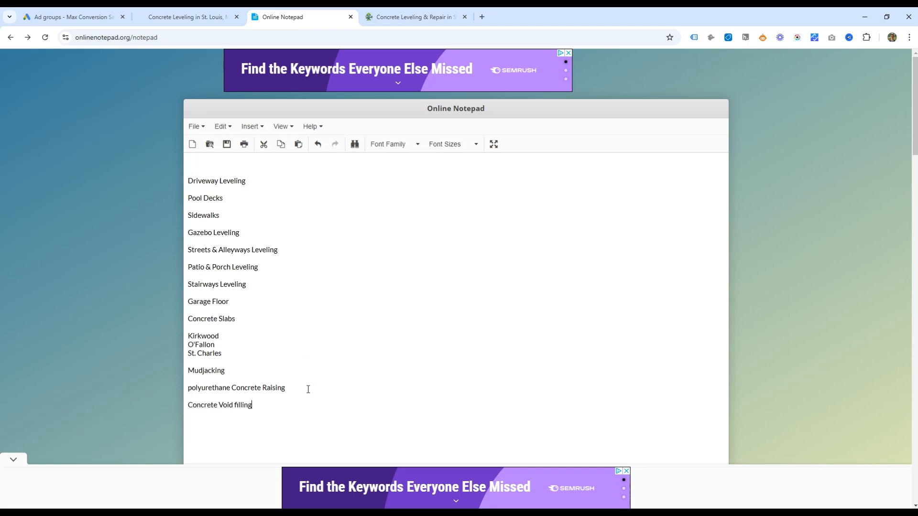
key("Delete")
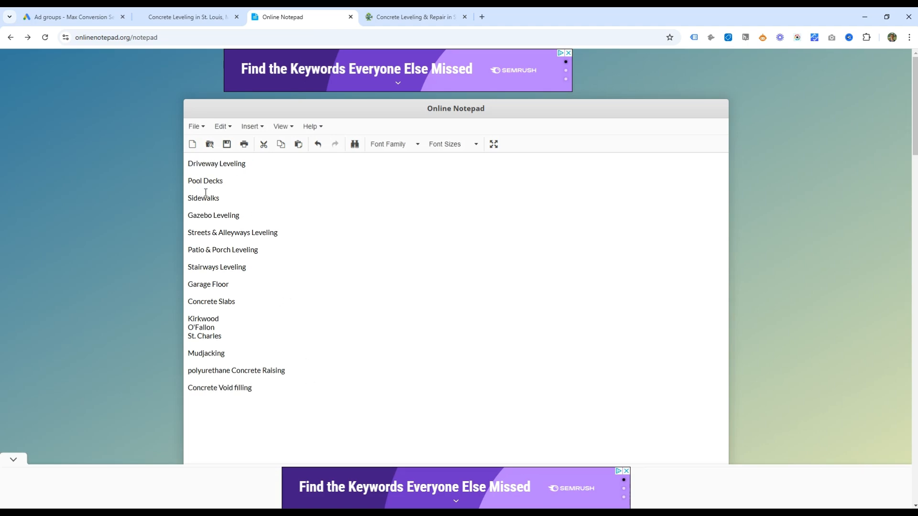
- Remove the blank lines between the notepad entries from Driveway Leveling through St. Charles to form one compact block
triple_click(238, 203)
left_click_drag(222, 338, 188, 162)
left_click(190, 165)
left_click(250, 311)
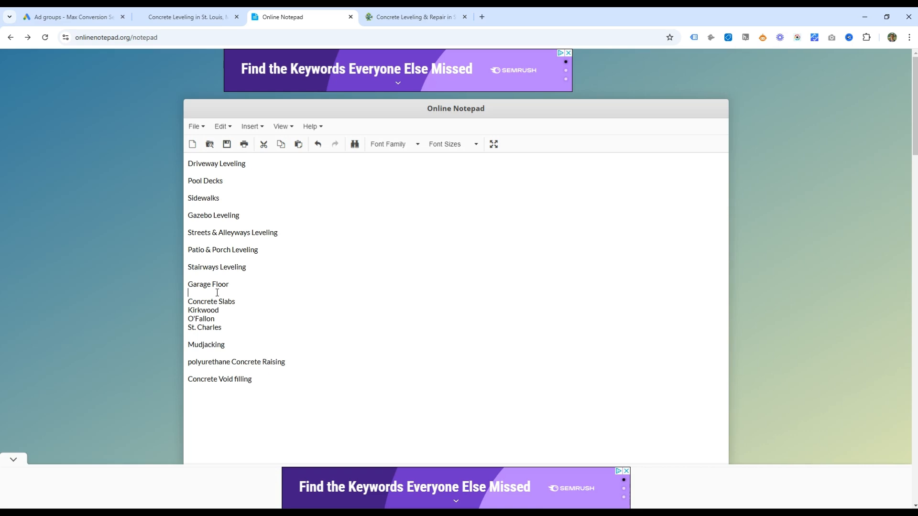
key("BackSpace")
key("Up")
key("BackSpace")
key("Up")
key("BackSpace")
key("Up")
key("BackSpace")
key("Up")
key("BackSpace")
key("Up")
key("BackSpace")
key("Up")
key("BackSpace")
key("Up")
key("BackSpace")
left_click(284, 327)
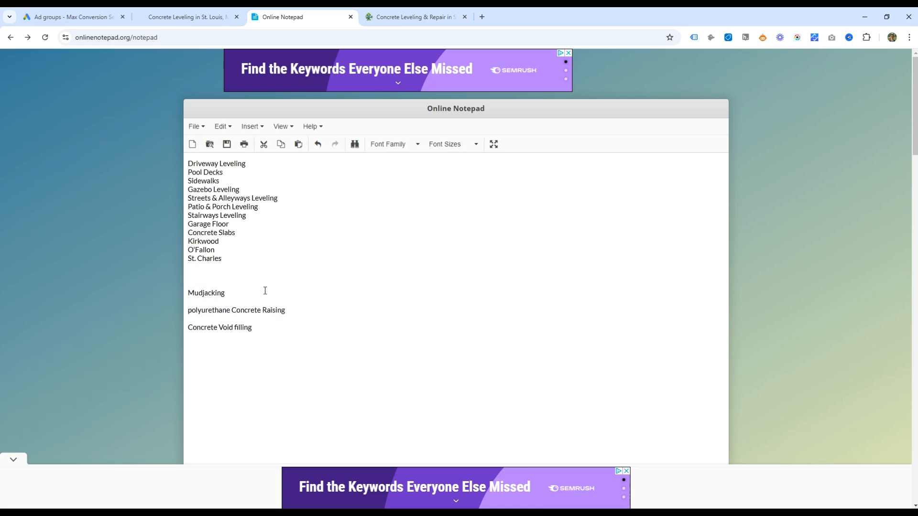
left_click_drag(189, 267, 188, 163)
left_click(222, 180)
left_click_drag(247, 164, 178, 165)
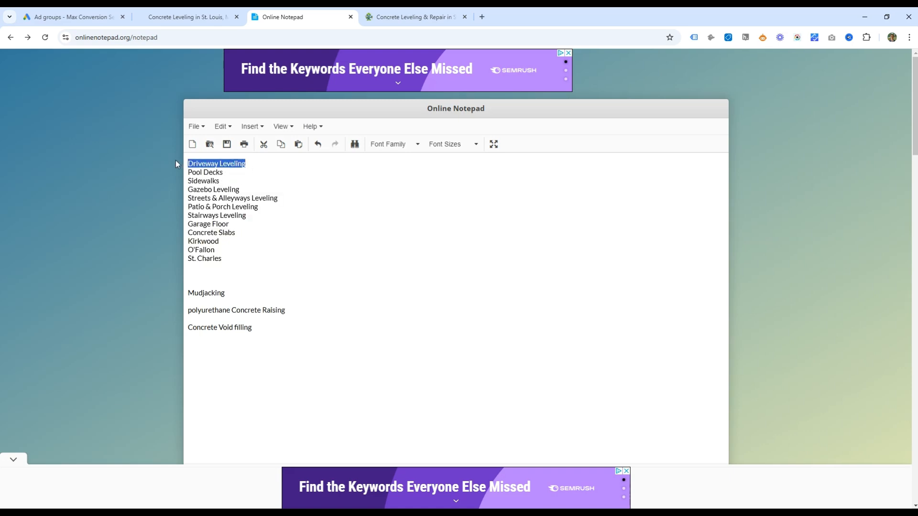
left_click(276, 191)
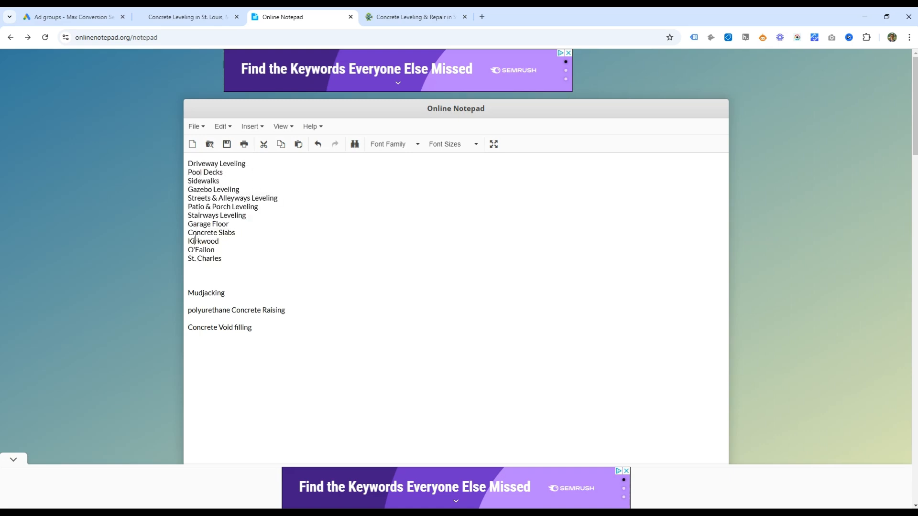
left_click(192, 17)
- Switch back to Google Ads, copy the Concrete Leveling ad group and paste it into Concrete Leveling in St. Louis - Main Campaign
left_click(81, 11)
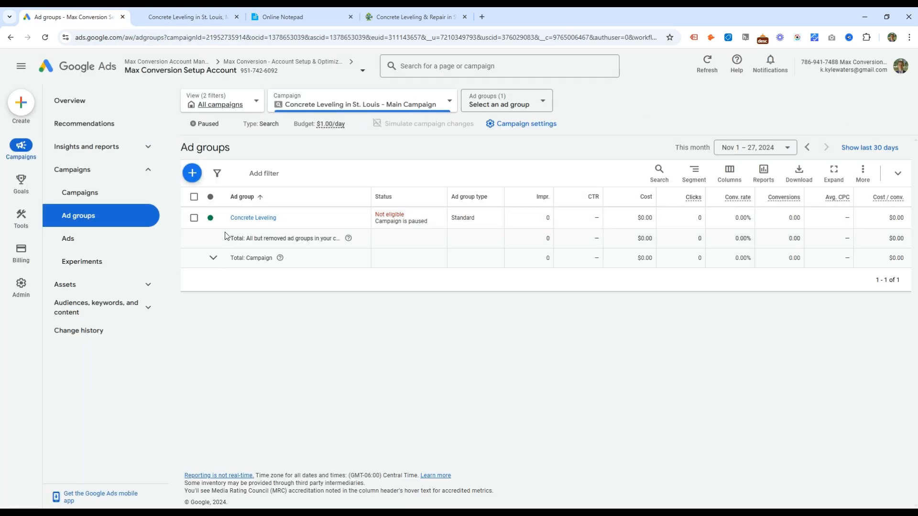
left_click(196, 217)
left_click(247, 173)
left_click(230, 196)
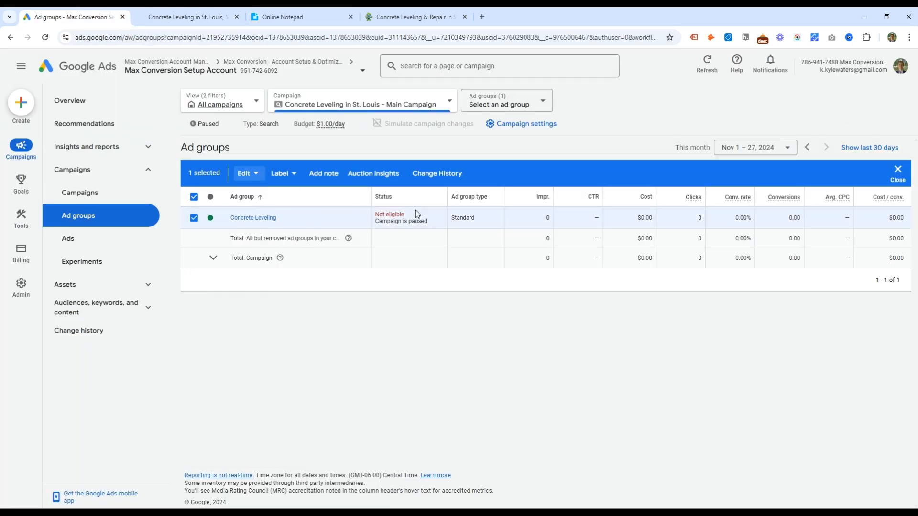
left_click(627, 171)
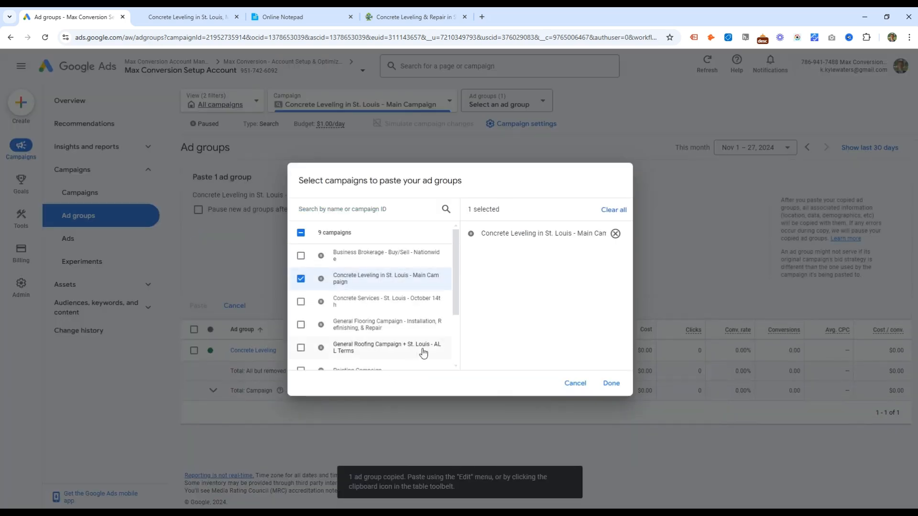
left_click(611, 383)
left_click(188, 310)
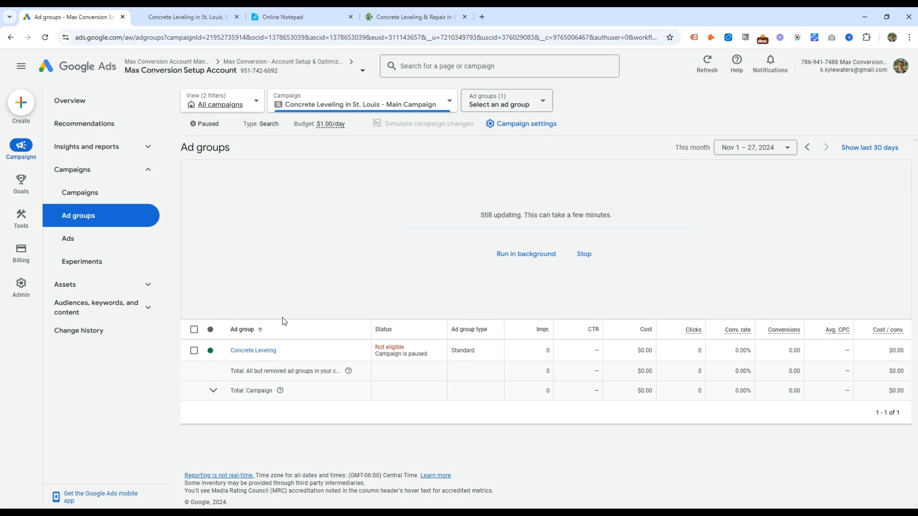
left_click(282, 17)
key("ctrl+a")
left_click(219, 266)
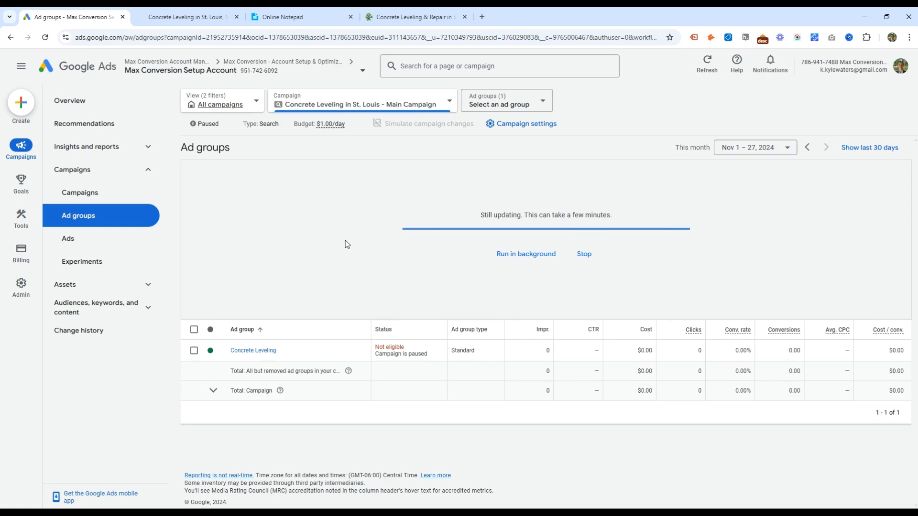
- Copy both Concrete Leveling ad groups and paste them into Concrete Leveling in St. Louis - Main Campaign
left_click(194, 197)
left_click(256, 173)
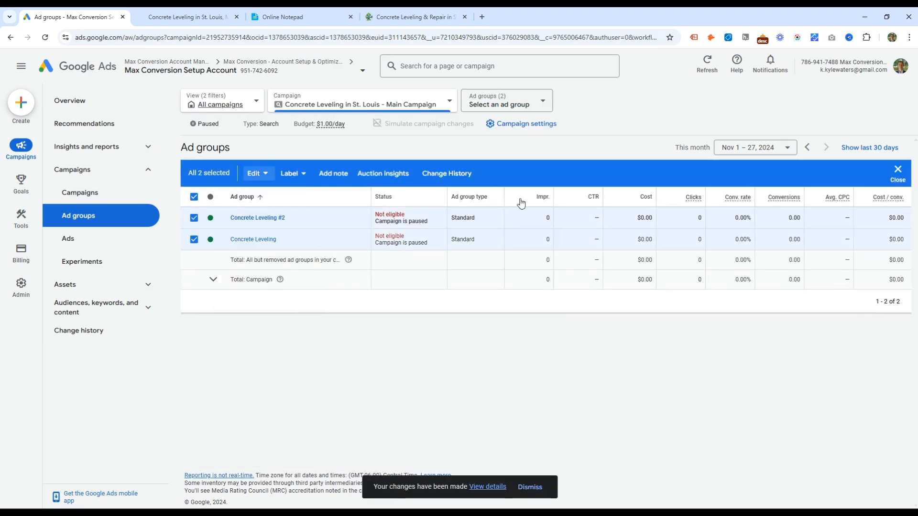
left_click(234, 195)
left_click(625, 179)
left_click(610, 381)
left_click(213, 297)
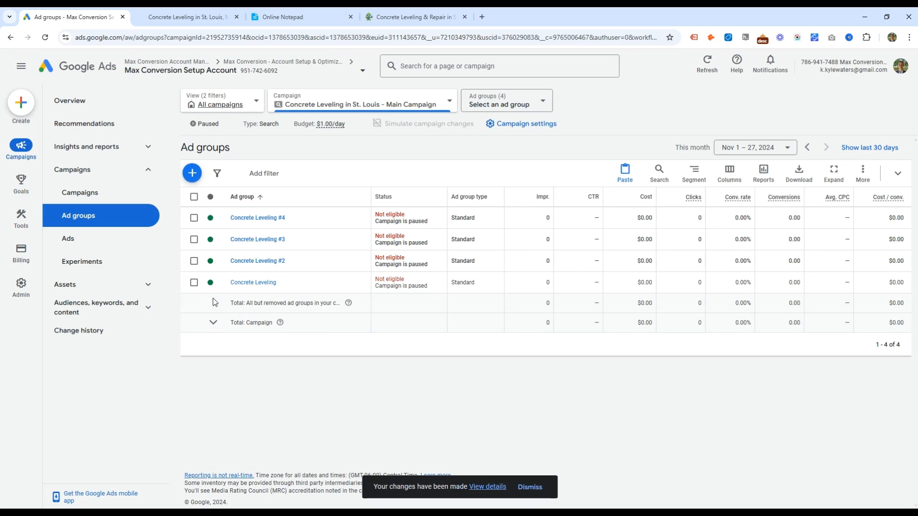
- Copy all four Concrete Leveling ad groups and paste them into the same campaign
left_click(194, 196)
left_click(256, 174)
left_click(225, 268)
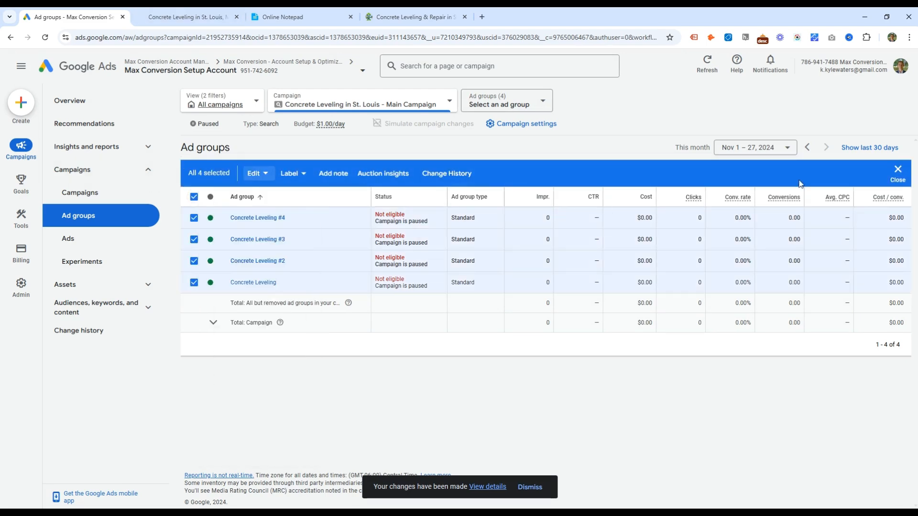
left_click(625, 172)
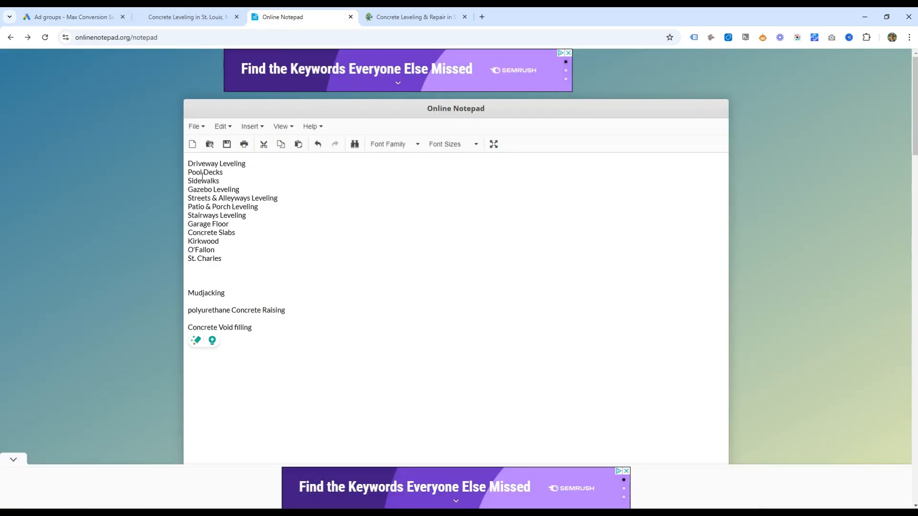
left_click_drag(201, 203, 246, 216)
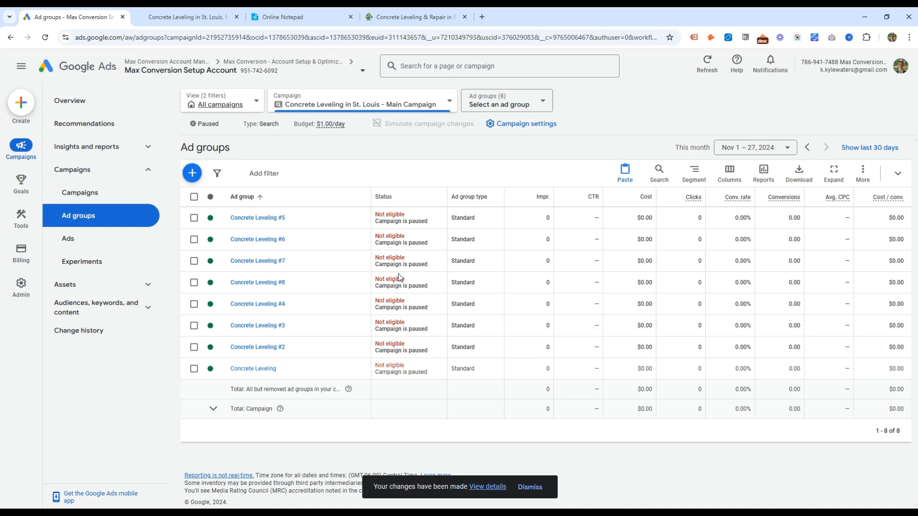
- Paste the four copied ad groups into the same campaign again, letting the operation run in the background
key("ctrl+v")
left_click(610, 386)
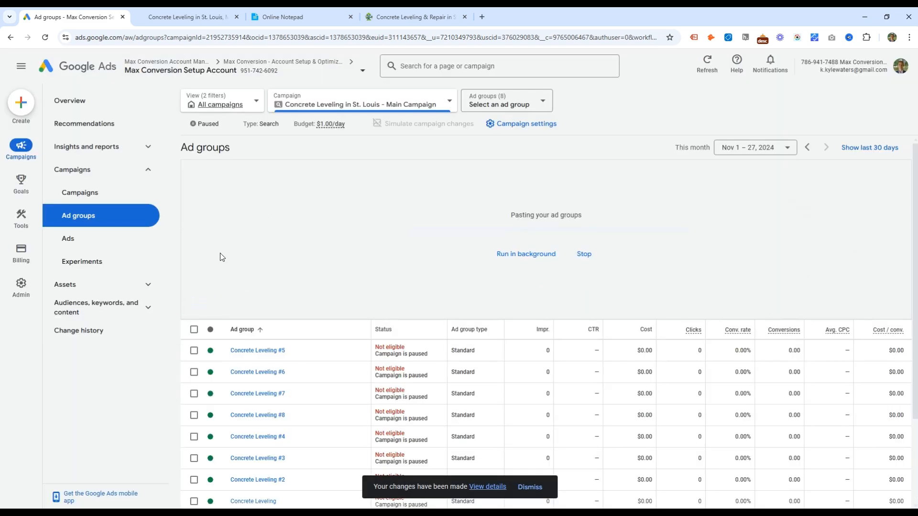
left_click(293, 17)
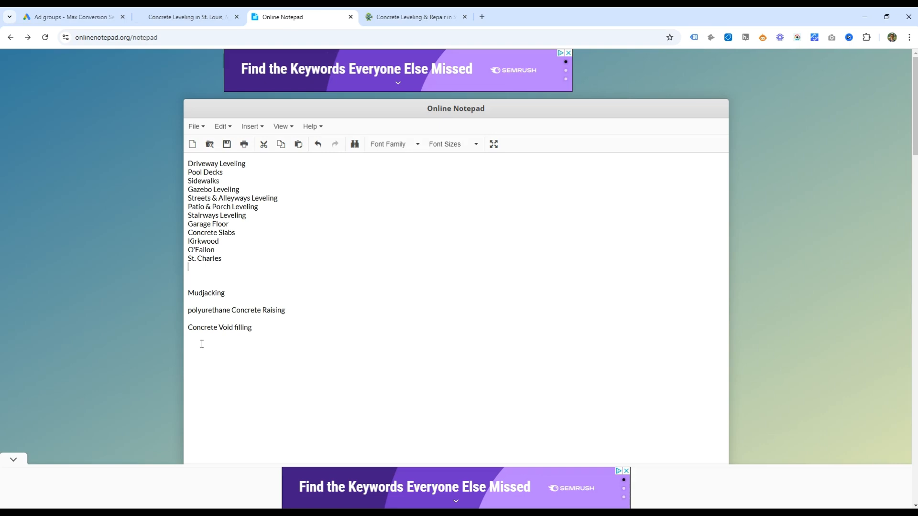
left_click(71, 17)
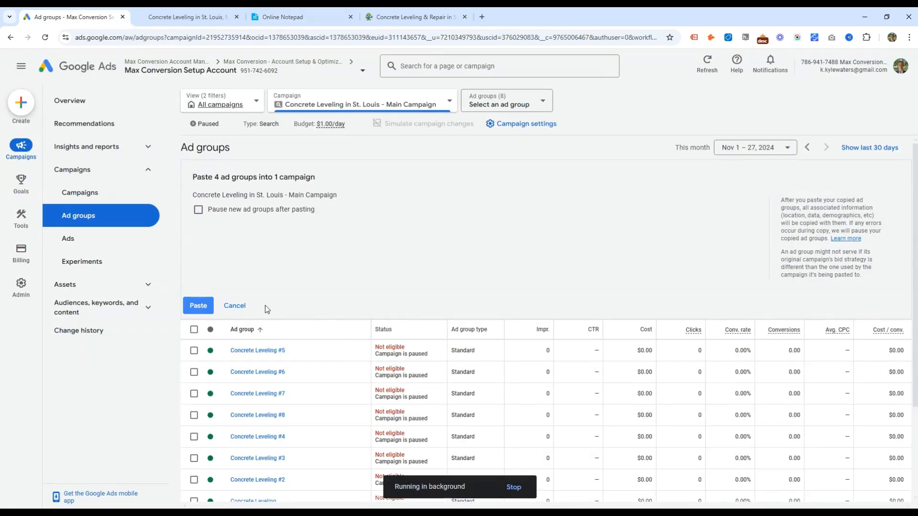
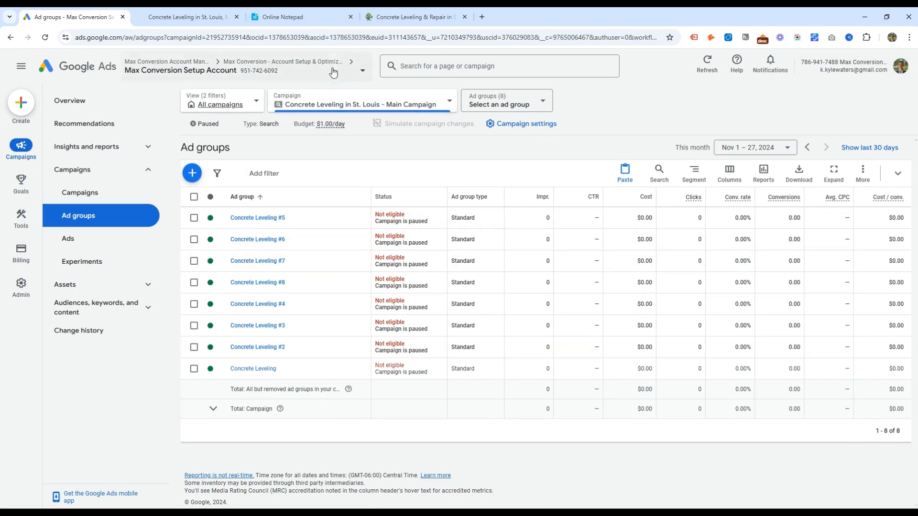
- Copy Driveway Leveling from the notepad list and rename the Concrete Leveling #2 ad group with it
left_click(302, 18)
left_click_drag(247, 162, 116, 144)
key("ctrl+c")
left_click(86, 18)
left_click(295, 350)
double_click(285, 370)
key("ctrl+v")
triple_click(272, 370)
key("ctrl+v")
left_click(311, 398)
- Copy Pool Decks from the notepad list and rename the Concrete Leveling #3 ad group with it
left_click(287, 23)
left_click(253, 186)
left_click_drag(230, 173, 163, 172)
key("ctrl+c")
left_click(136, 13)
left_click(100, 17)
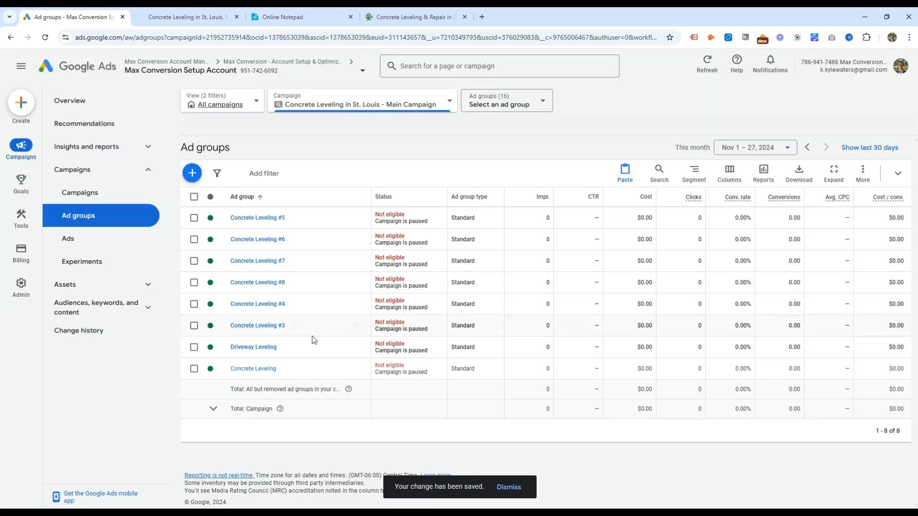
left_click(297, 326)
triple_click(281, 347)
key("ctrl+v")
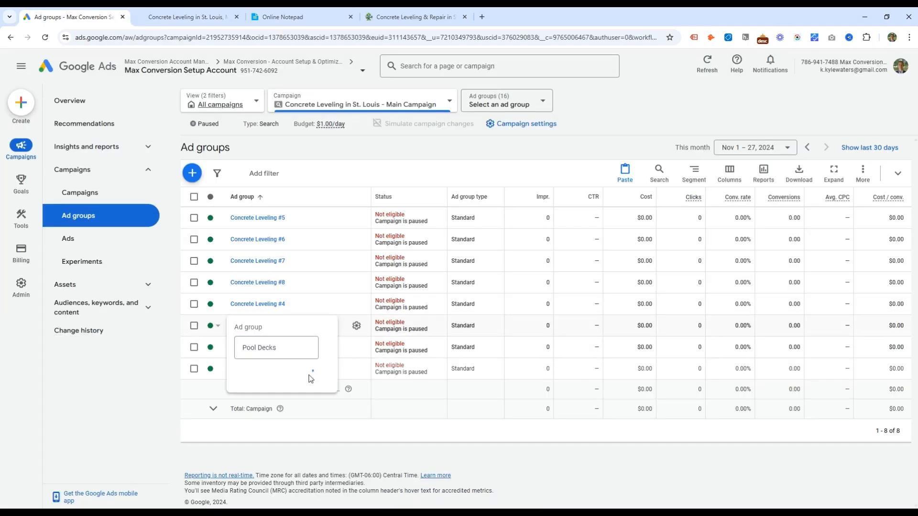
left_click(312, 377)
- Rename the Concrete Leveling #4 ad group as Sidewalks, using the next entry in the notepad list
left_click(287, 17)
left_click(71, 17)
left_click(290, 306)
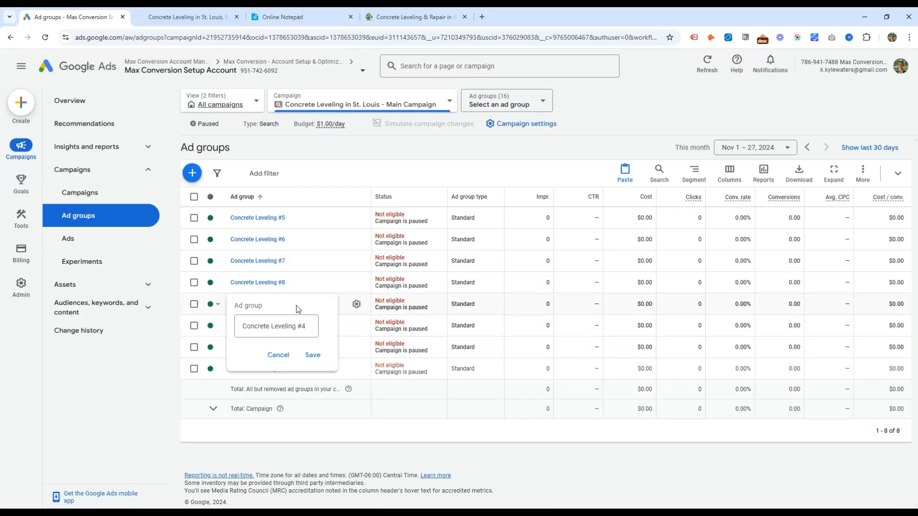
triple_click(293, 326)
type("Sidewalks")
left_click(315, 352)
- Copy Gazebo Leveling from the notepad list and rename the Concrete Leveling #8 ad group with it
left_click(287, 17)
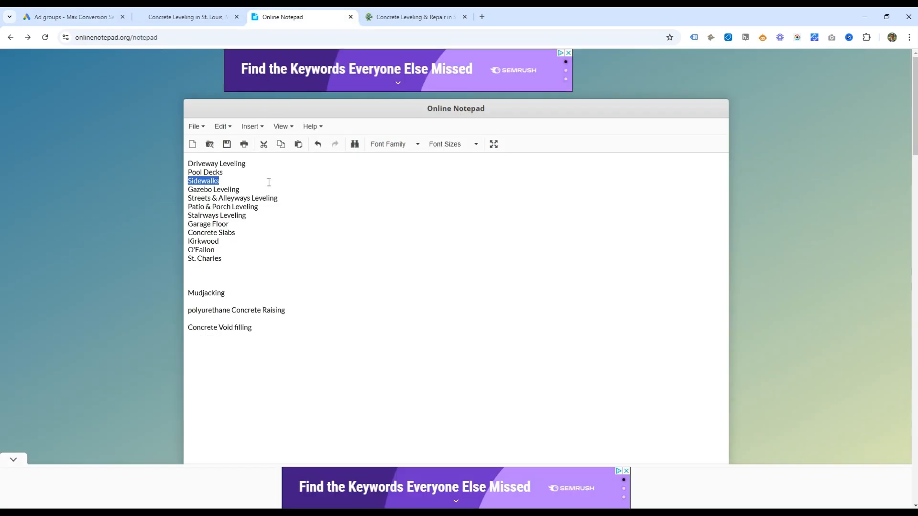
left_click_drag(245, 189, 188, 189)
key("ctrl+c")
left_click(51, 13)
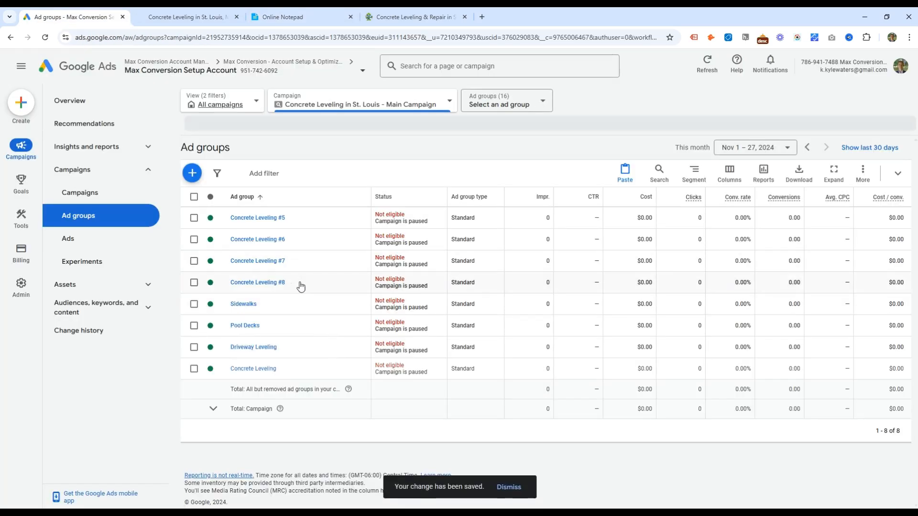
left_click(293, 282)
triple_click(287, 305)
key("ctrl+v")
left_click(312, 334)
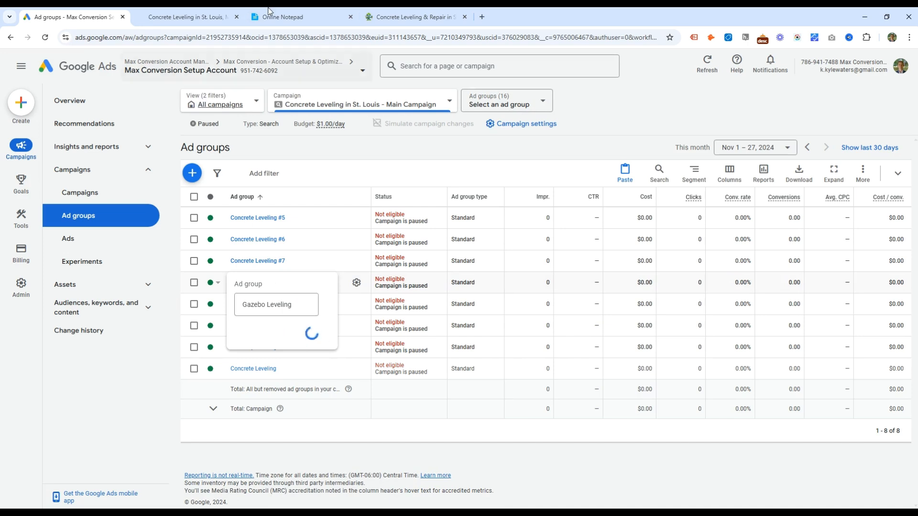
- Copy Streets & Alleyways Leveling from the notepad list and rename the Concrete Leveling #7 ad group with it
left_click(287, 17)
left_click_drag(279, 199, 179, 205)
left_click_drag(261, 208, 223, 201)
left_click(287, 199)
triple_click(296, 197)
key("ctrl+c")
key("ctrl+1")
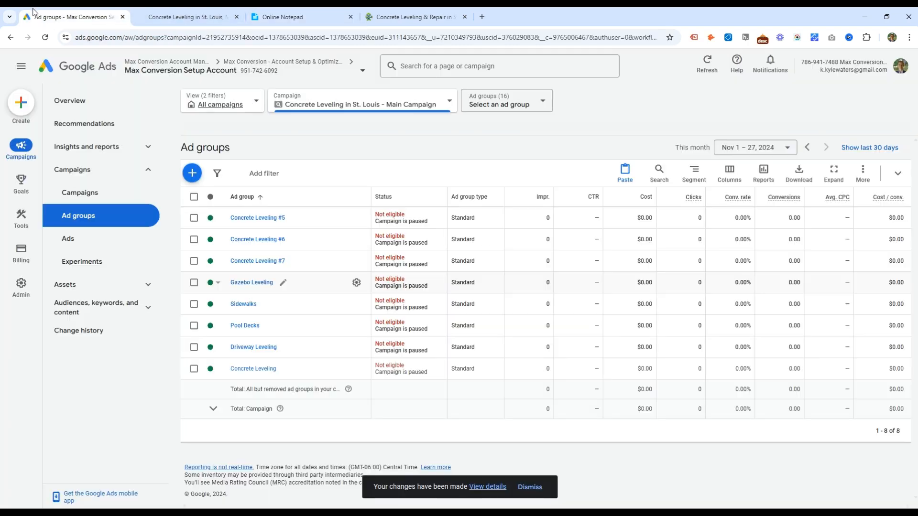
left_click(294, 282)
triple_click(292, 283)
key("ctrl+v")
left_click(310, 311)
- Copy Patio & Porch Leveling from the notepad list and rename the Concrete Leveling #6 ad group with it
key("ctrl+3")
left_click_drag(262, 207, 149, 205)
key("ctrl+c")
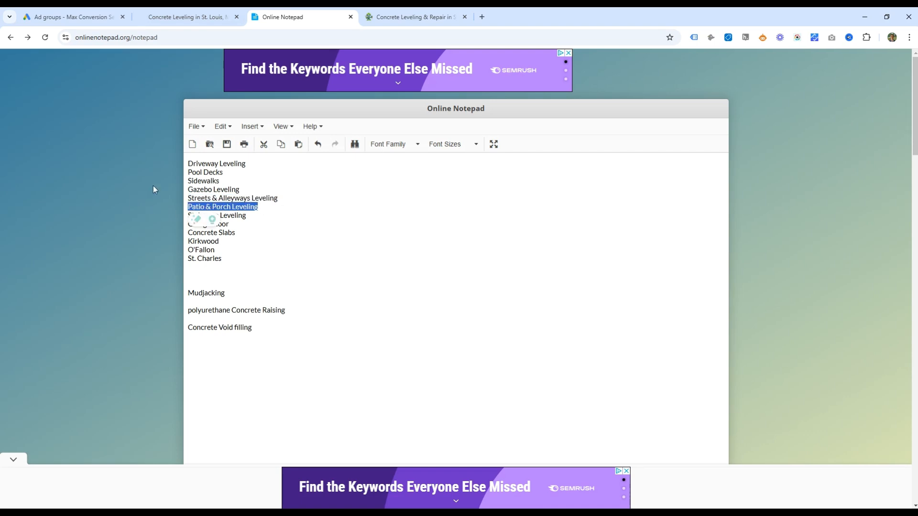
key("ctrl+1")
left_click(295, 239)
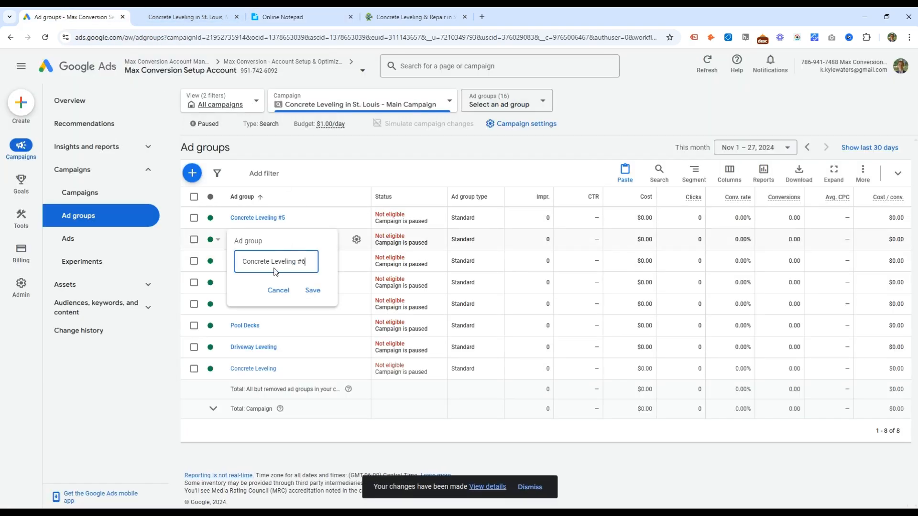
triple_click(302, 261)
key("ctrl+v")
left_click(313, 290)
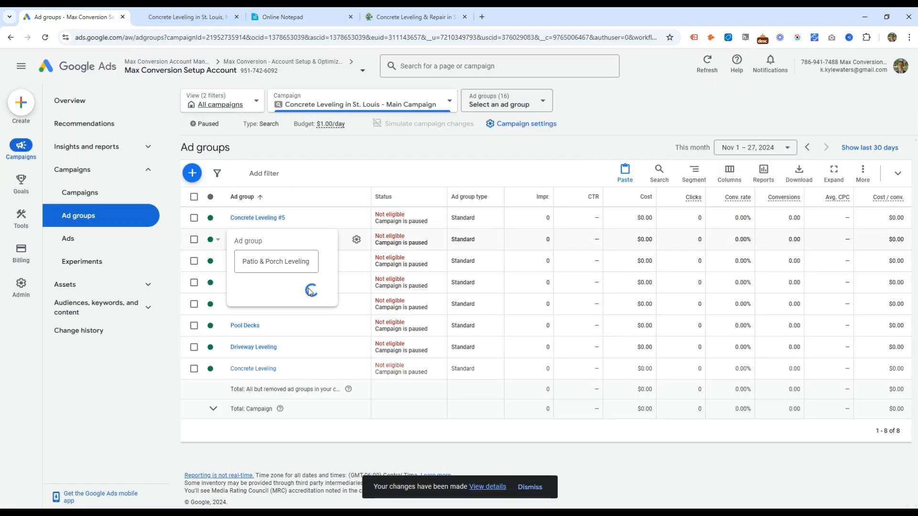
- Copy Stairways Leveling from the notepad list and rename the Concrete Leveling #5 ad group with it
key("ctrl+3")
left_click_drag(267, 217, 185, 218)
key("ctrl+c")
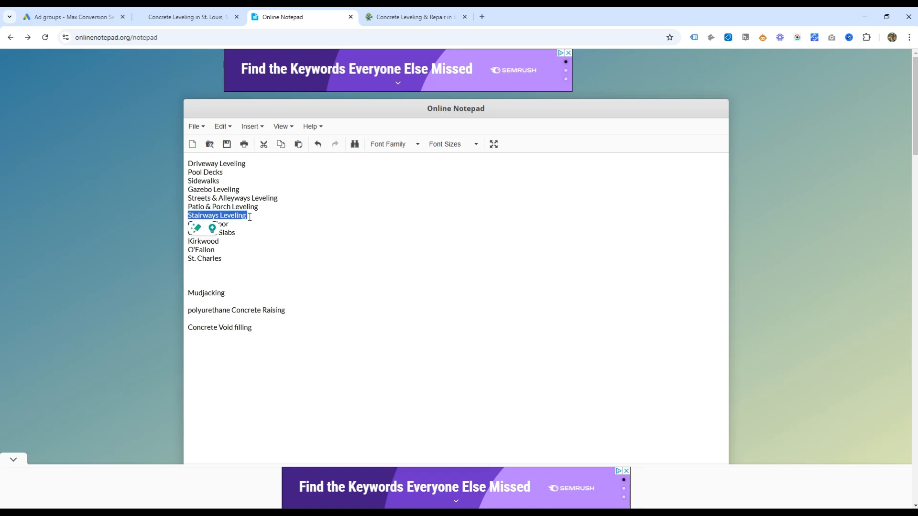
left_click(285, 269)
left_click_drag(241, 227, 184, 228)
left_click(245, 233)
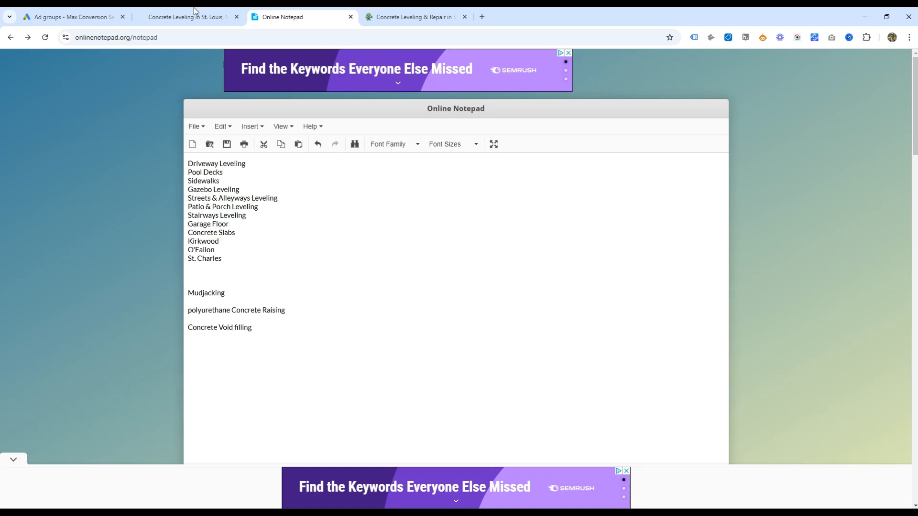
left_click(74, 17)
left_click(295, 219)
double_click(285, 240)
double_click(284, 240)
left_click(284, 240)
key("ctrl+v")
double_click(284, 240)
key("ctrl+a")
key("ctrl+v")
left_click(312, 268)
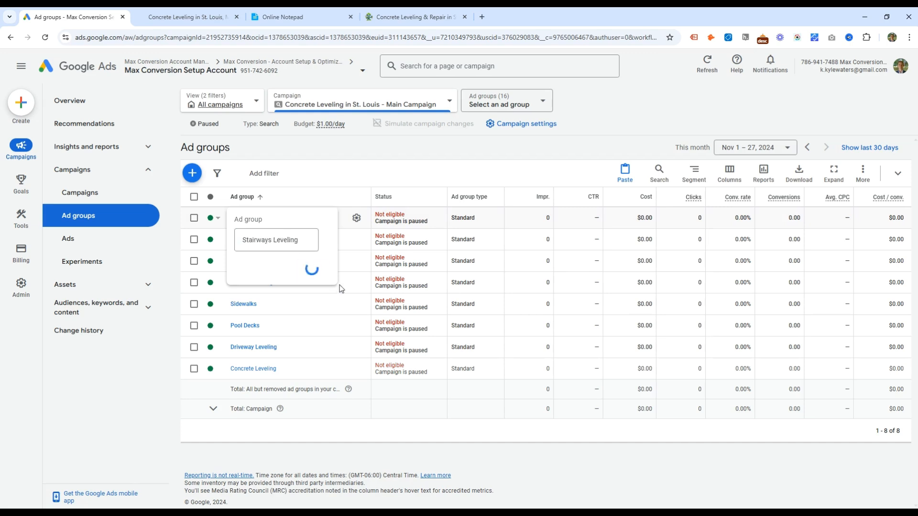
- Reload the ad groups page and rename Concrete Leveling #9 as Concrete Slabs, copied from the notepad list
left_click(52, 39)
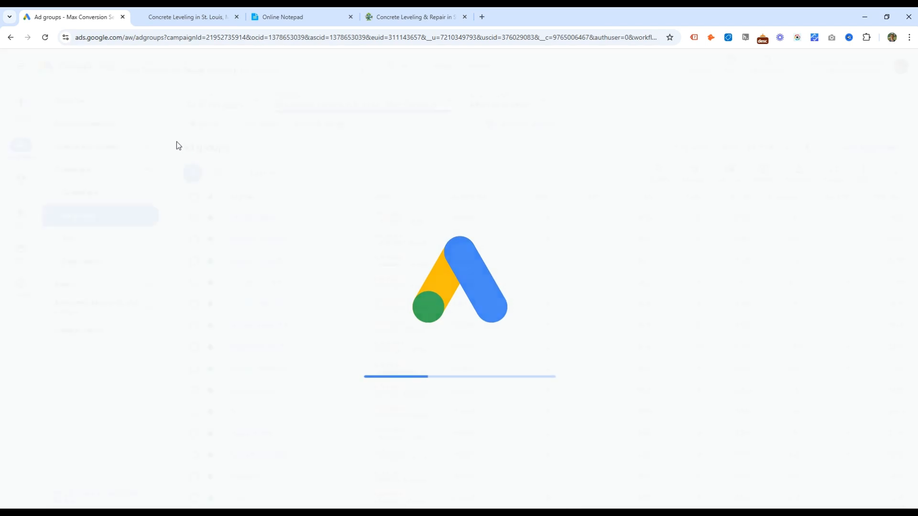
left_click(294, 14)
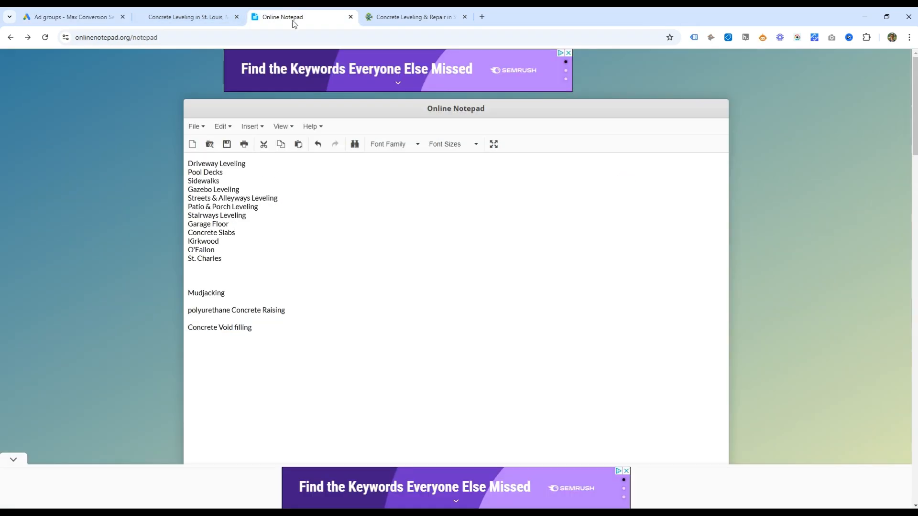
left_click_drag(235, 233, 171, 239)
key("ctrl+c")
left_click(72, 17)
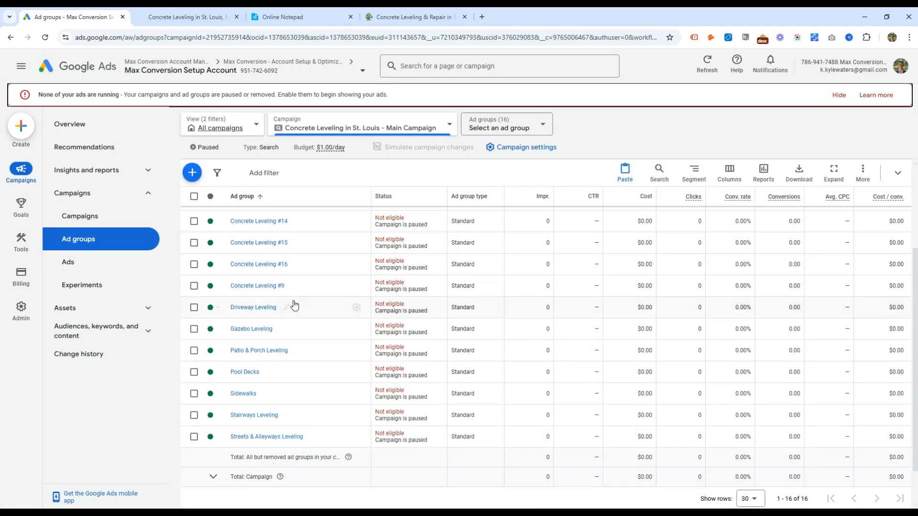
left_click(294, 286)
left_click_drag(298, 308, 244, 308)
key("ctrl+v")
left_click(311, 336)
- Copy Garage Floor from the notepad list, check the page for an existing "garage" ad group, and rename Concrete Leveling #16 with it
left_click(292, 16)
left_click_drag(238, 225, 183, 227)
key("ctrl+c")
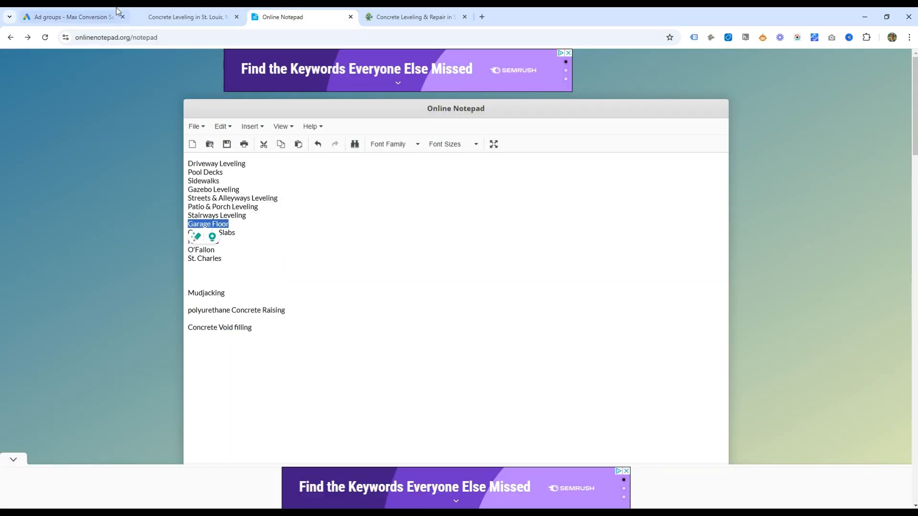
left_click(89, 17)
scroll(340, 361, "up", 2)
key("ctrl+f")
type("garage")
scroll(340, 360, "down", 1)
left_click(297, 312)
key("ctrl+a")
key("ctrl+v")
left_click(313, 363)
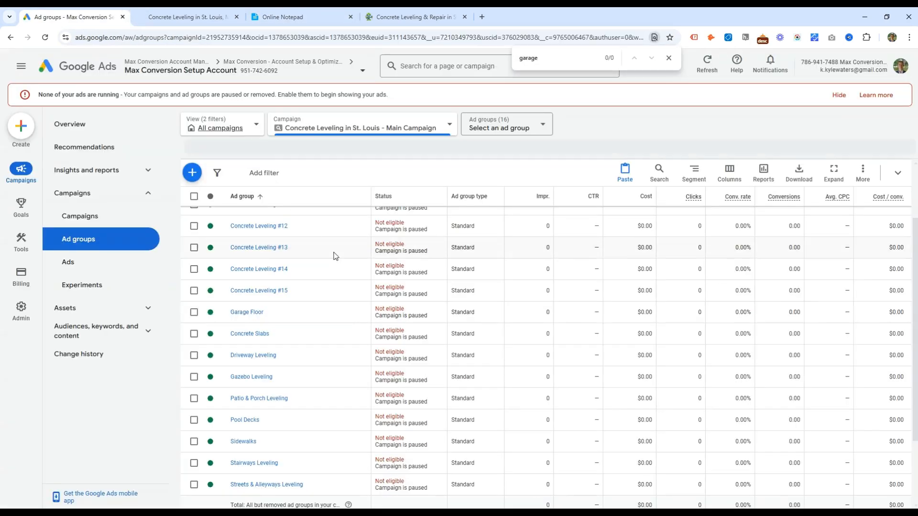
- Rename the Concrete Leveling #15 ad group as Kirkwood, using the location from the notepad list
left_click(300, 291)
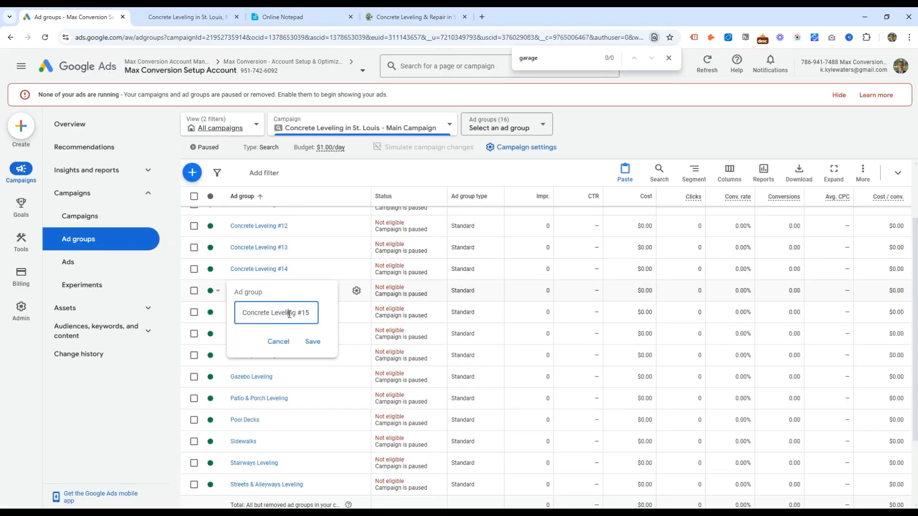
key("ctrl+v")
left_click(313, 341)
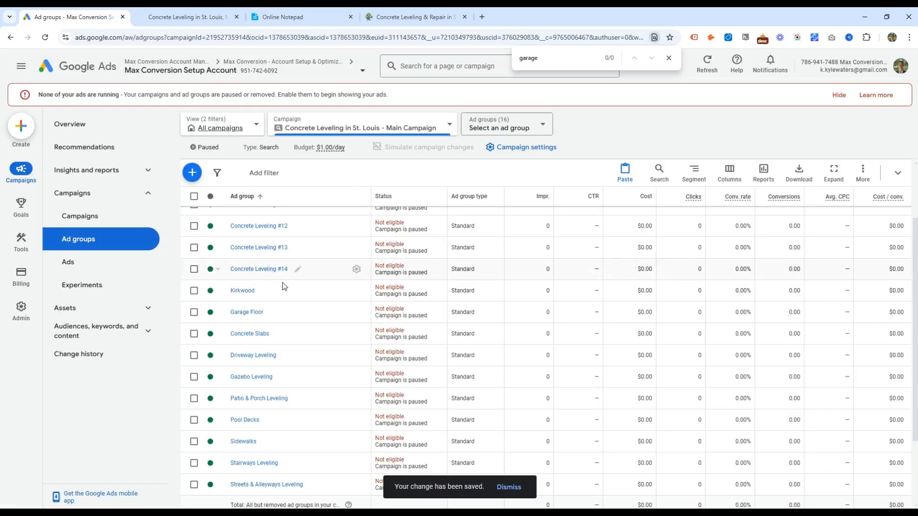
- Rename the Concrete Leveling #14 ad group as O'Fallon, using the location from the notepad list
left_click(300, 269)
key("ctrl+a")
key("ctrl+v")
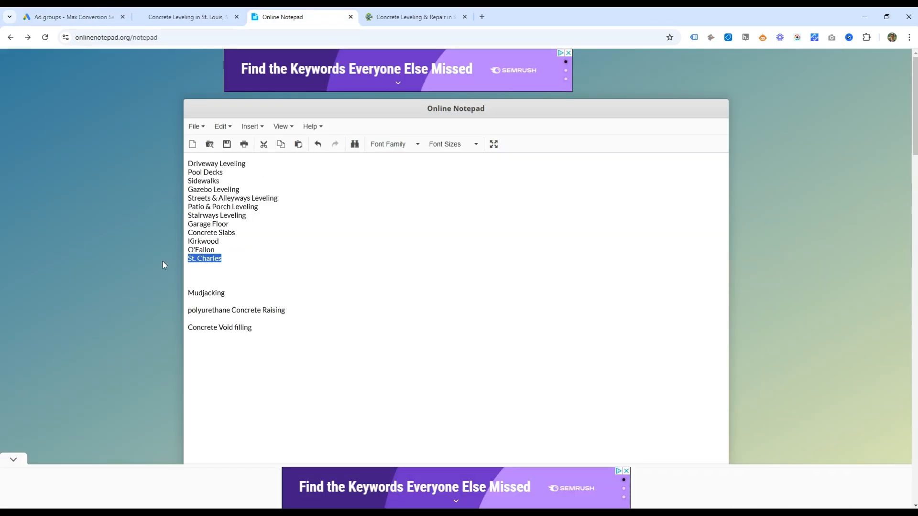
- Rename the Concrete Leveling #13 ad group as St. Charles, the last location in the notepad list
left_click(90, 15)
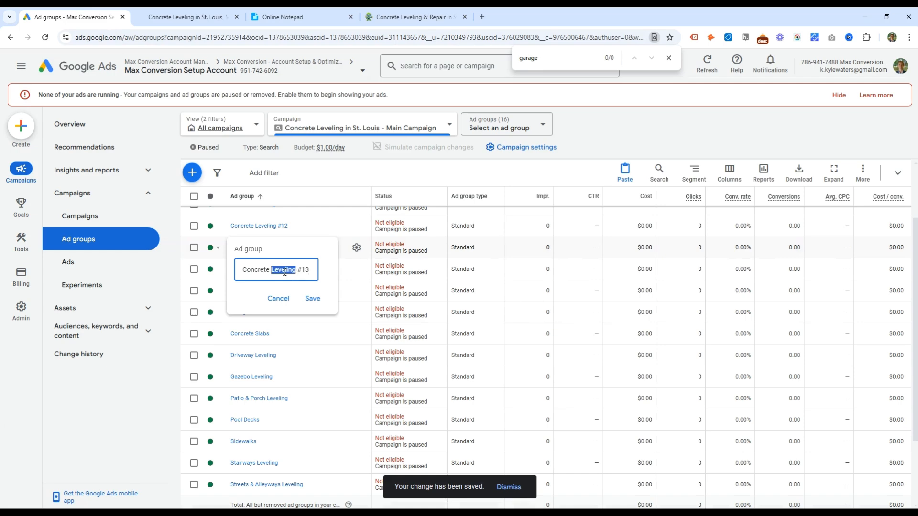
triple_click(288, 269)
type("St. Charles")
left_click(313, 298)
- Copy Mudjacking from the notepad list and rename the Concrete Leveling #12 ad group with it
left_click(283, 17)
double_click(207, 293)
key("ctrl+c")
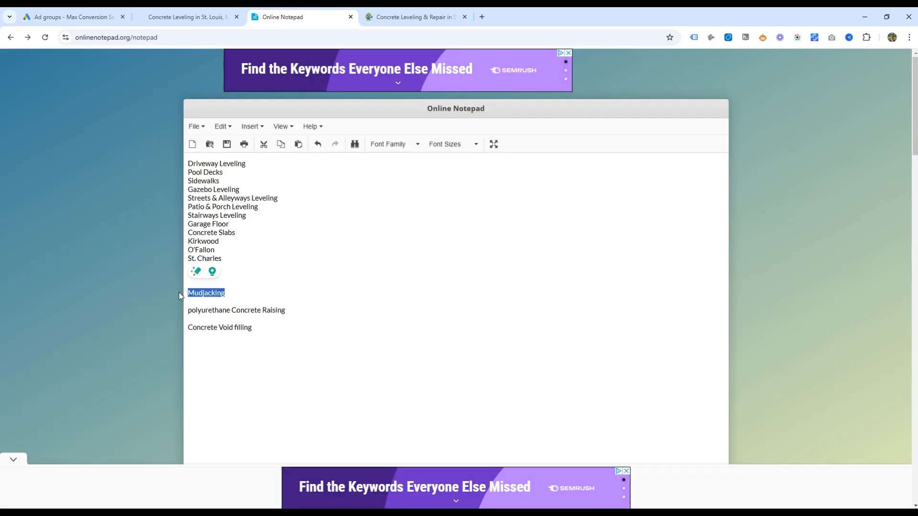
left_click(72, 17)
left_click(298, 274)
triple_click(284, 296)
key("ctrl+v")
- Copy the word polyurethane from the notepad list and rename the Concrete Leveling #11 ad group as Polyurethane
left_click(290, 14)
left_click(209, 317)
double_click(209, 311)
key("ctrl+c")
left_click(72, 17)
left_click(297, 252)
triple_click(259, 274)
key("ctrl+v")
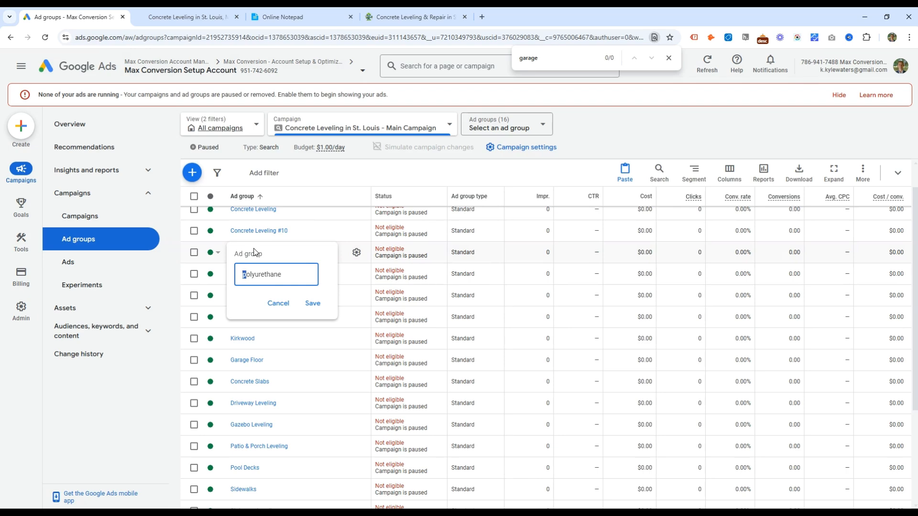
left_click(312, 303)
- Copy Concrete Void filling from the notepad list and rename the Concrete Leveling #10 ad group with it
left_click(283, 16)
left_click_drag(253, 328, 153, 335)
key("ctrl+c")
left_click(72, 17)
left_click(297, 231)
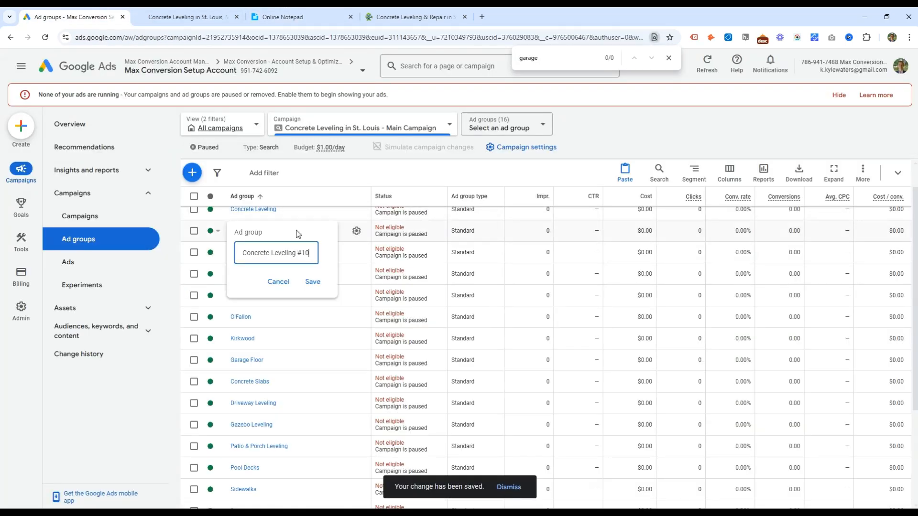
triple_click(278, 253)
key("ctrl+v")
left_click(312, 282)
- Review the full list of renamed ad groups in the campaign and close the page search
scroll(355, 341, "down", 5)
left_click(194, 197)
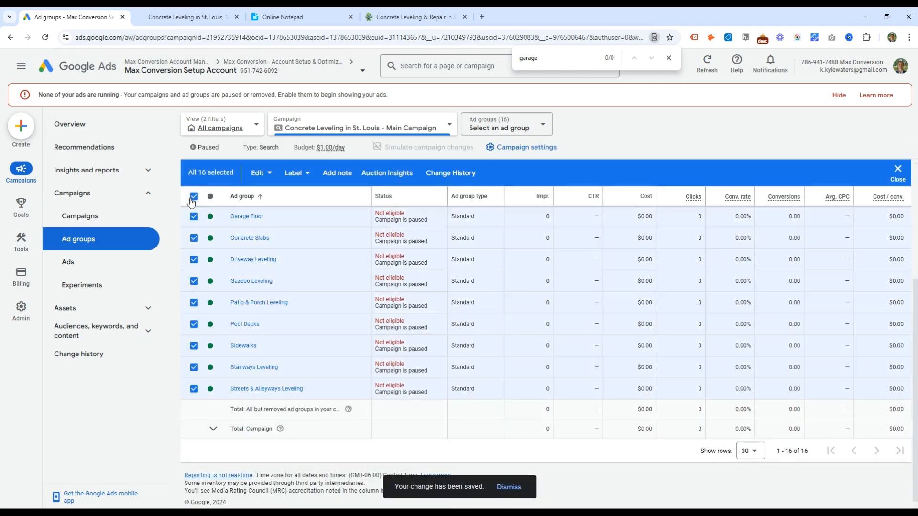
left_click(193, 196)
scroll(290, 322, "up", 4)
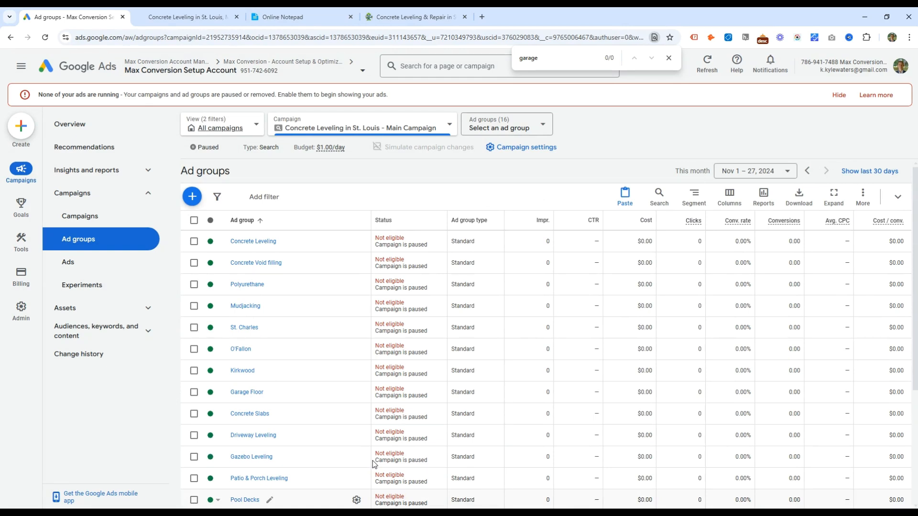
left_click(193, 221)
left_click(193, 220)
scroll(192, 383, "down", 2)
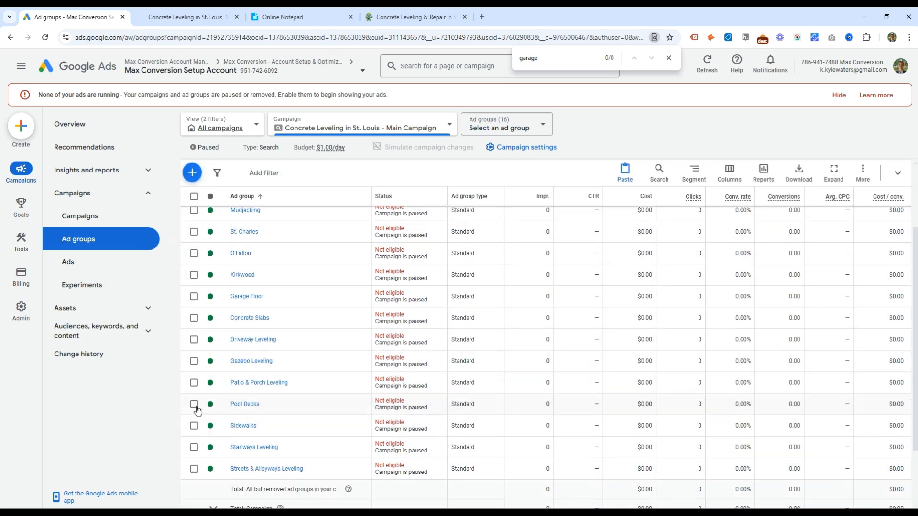
scroll(203, 374, "up", 3)
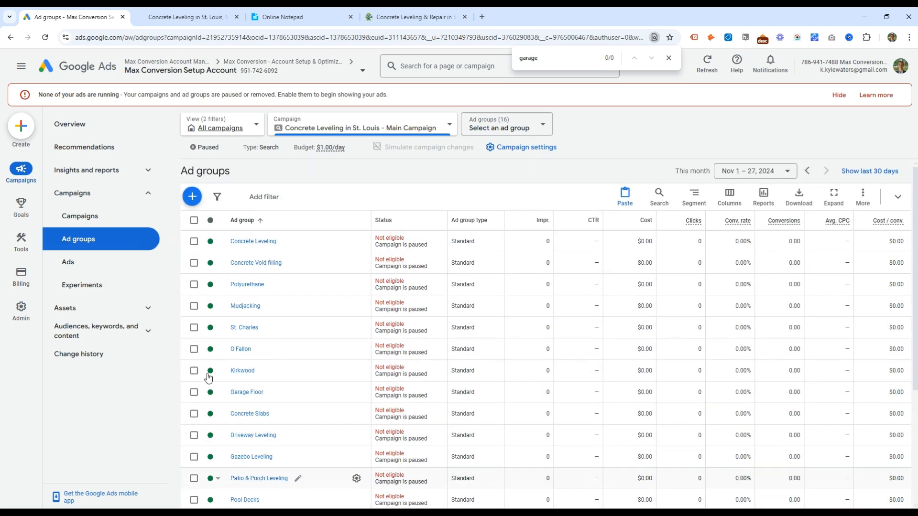
left_click(669, 58)
- Search Google for a checkmark symbol in a new browser tab
left_click(292, 14)
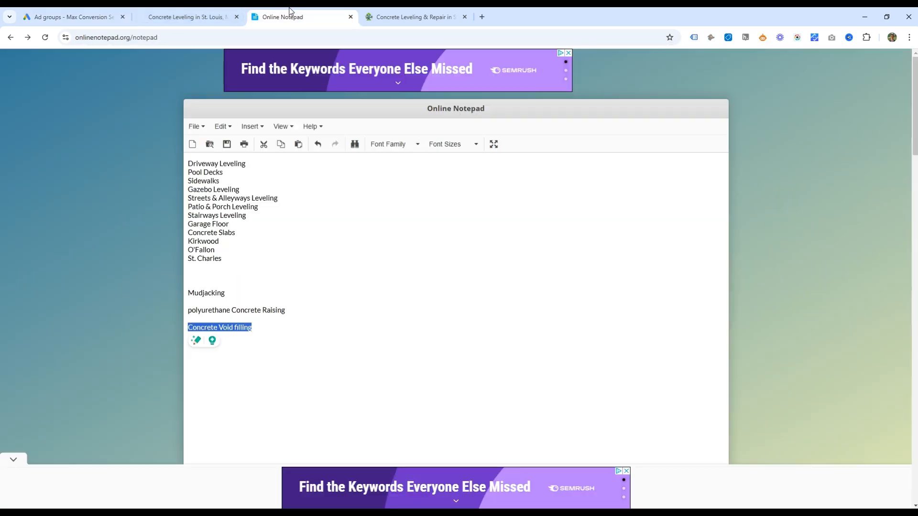
left_click(481, 16)
type("checkamrk symb")
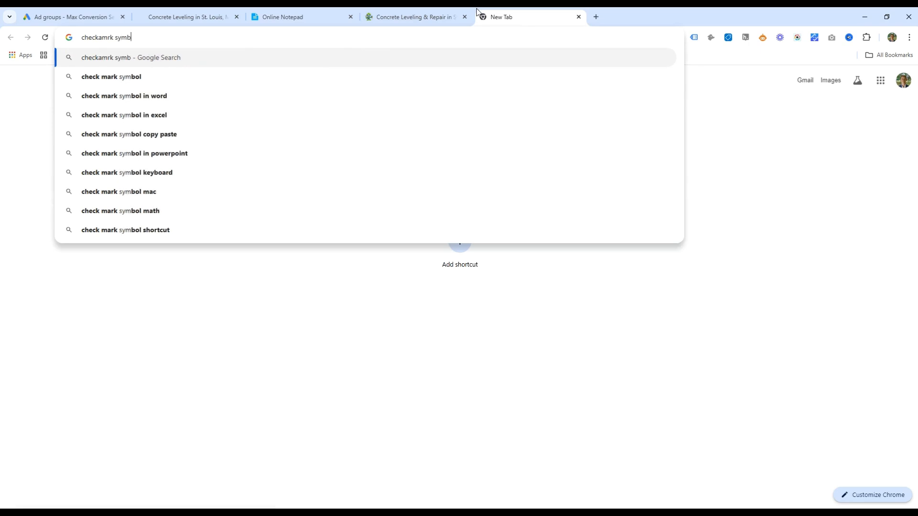
type("ol")
key("Return")
- Highlight Driveway Leveling in the notepad list and open the search keywords of the matching ad group in Google Ads
left_click(287, 16)
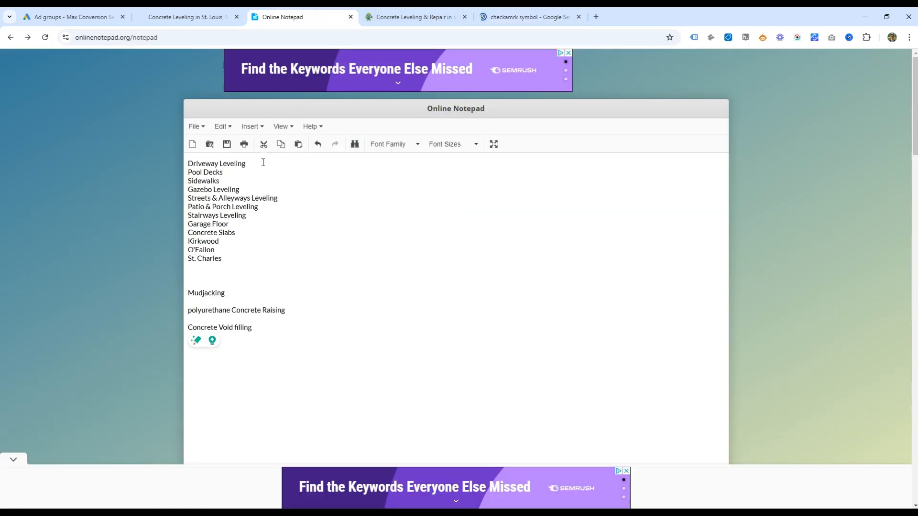
triple_click(295, 162)
left_click(261, 181)
left_click_drag(256, 169, 110, 167)
left_click(250, 173)
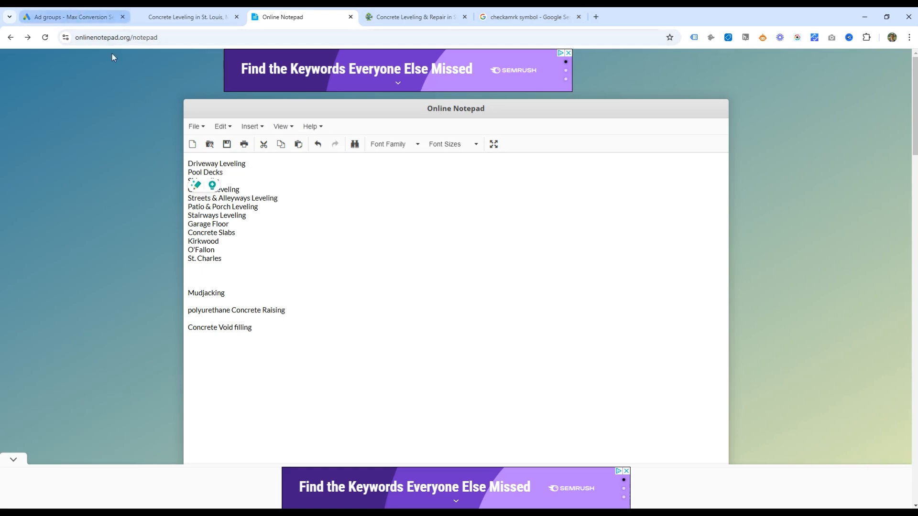
left_click_drag(254, 164, 178, 166)
left_click(86, 18)
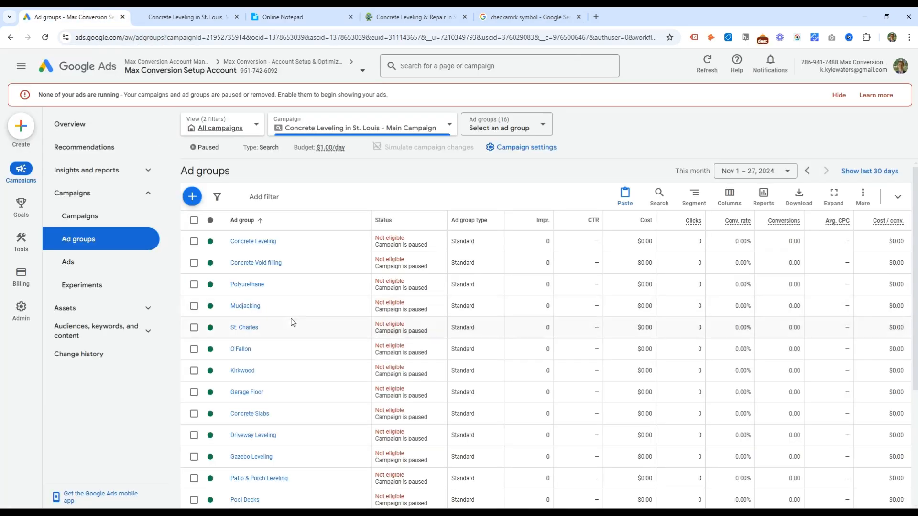
scroll(293, 320, "down", 3)
left_click(248, 260)
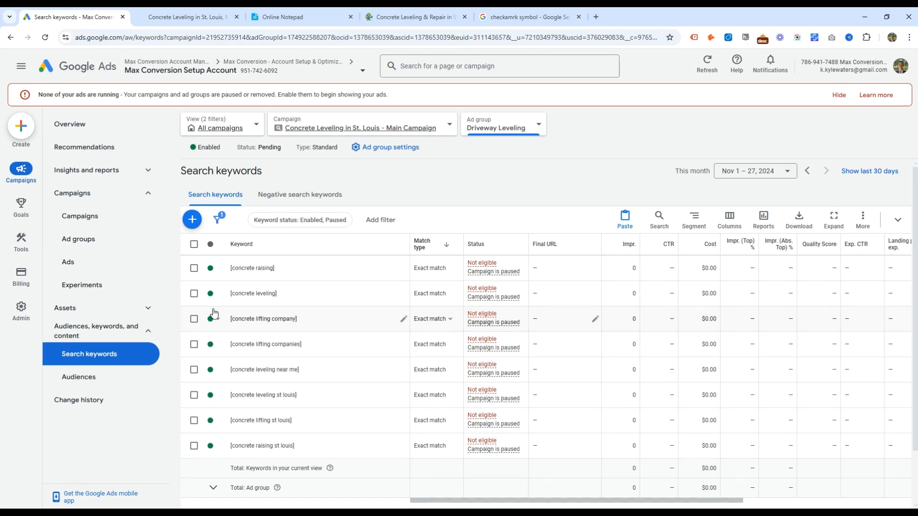
- Remove all existing keywords from the Driveway Leveling ad group and close the selection
left_click(194, 244)
right_click(191, 220)
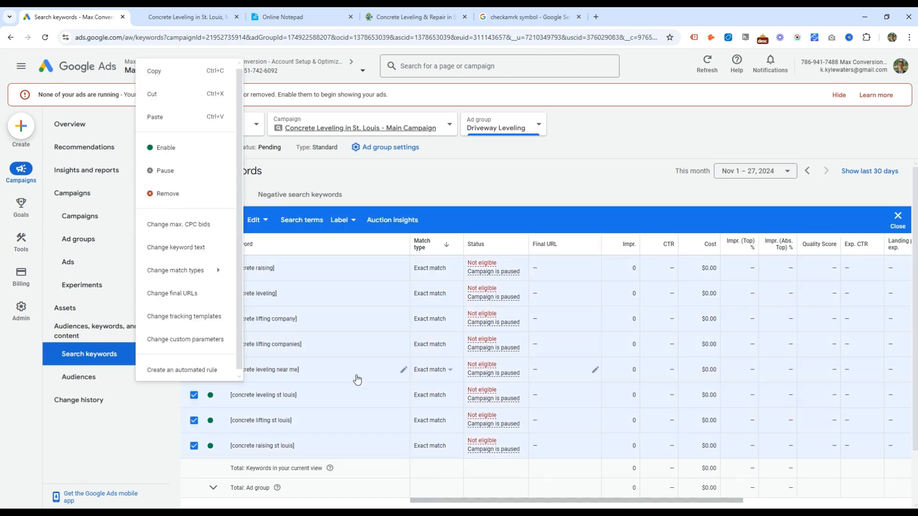
left_click(339, 454)
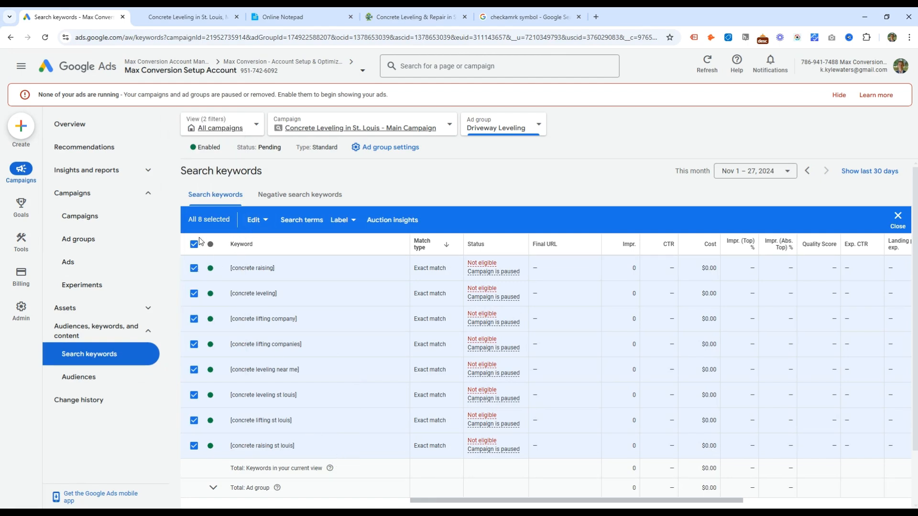
right_click(194, 251)
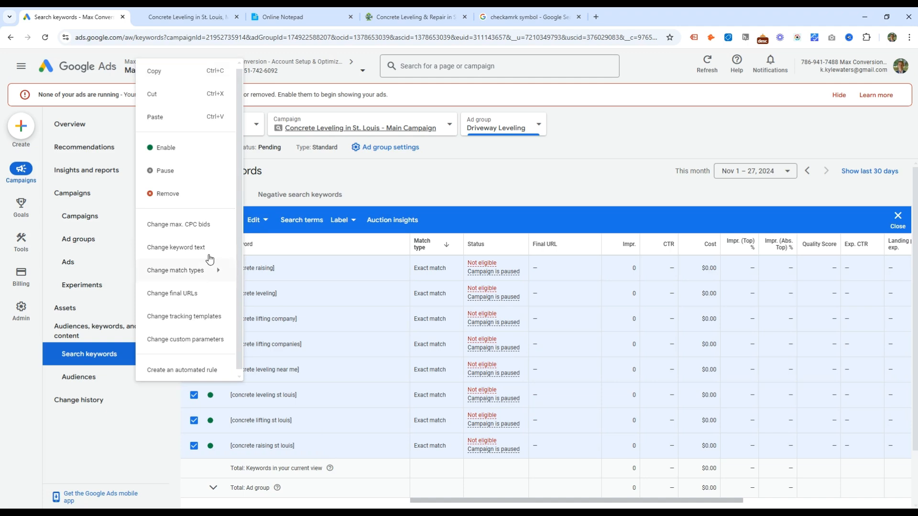
mouse_move(210, 276)
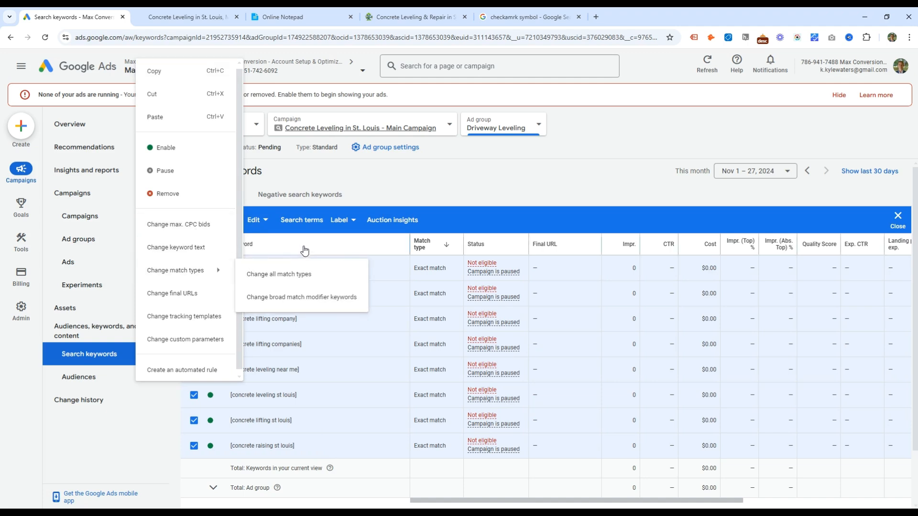
left_click(168, 193)
left_click(552, 316)
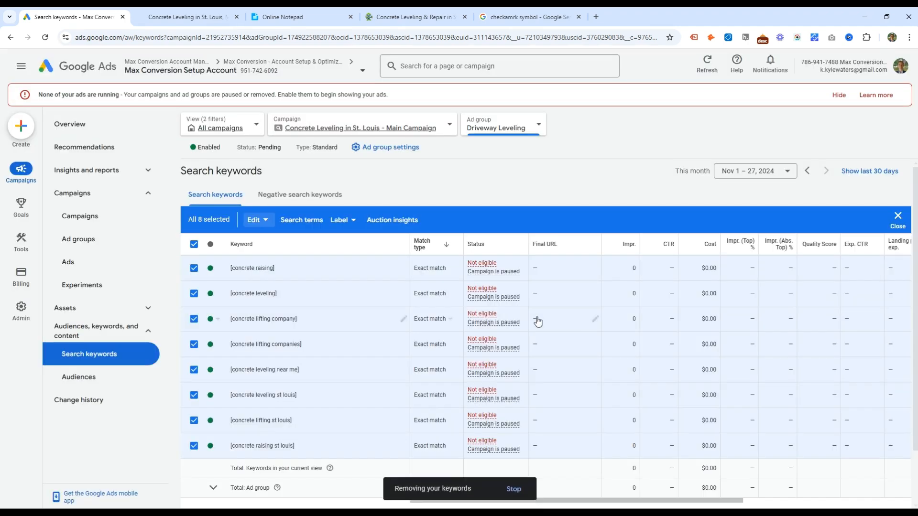
left_click(899, 218)
- Start adding keywords with driveway leveling, driveway leveling near me, driveway lifting near me, level concrete driveway and driveway lifting from the Driveway Leveling ideas
left_click(191, 220)
left_click(491, 320)
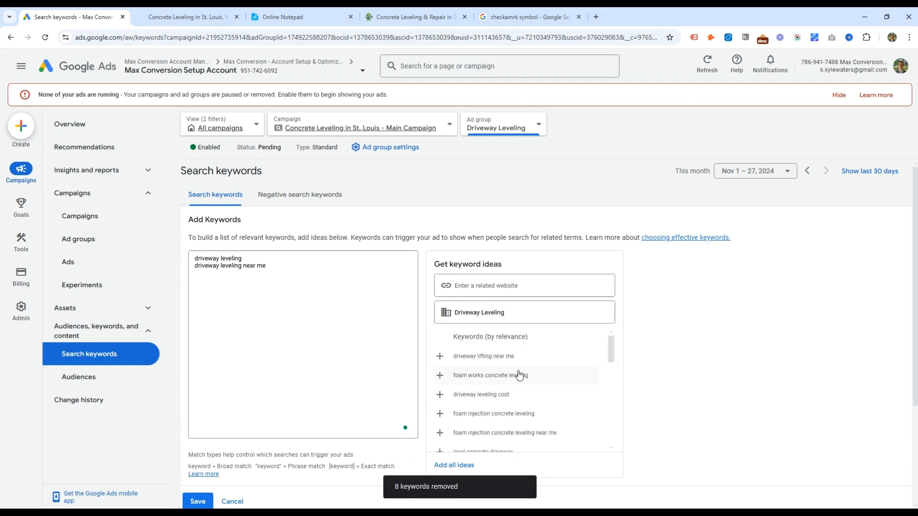
left_click(522, 360)
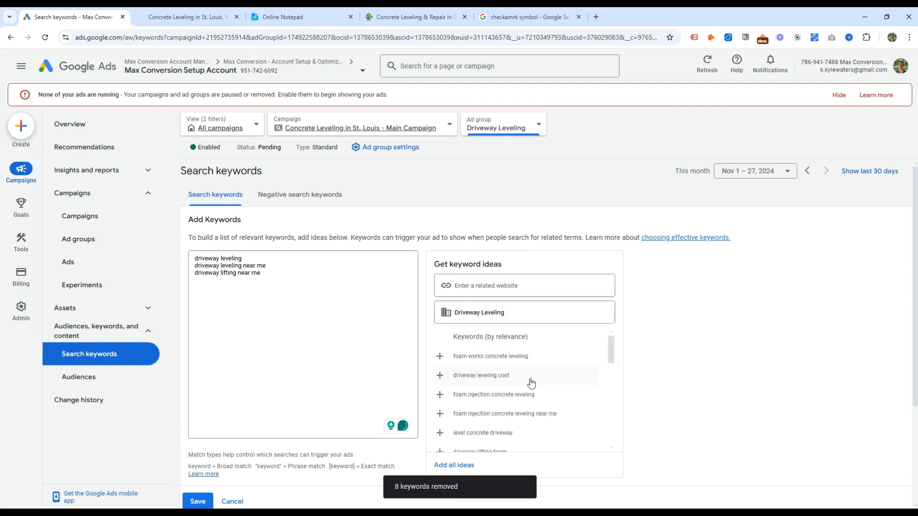
scroll(521, 421, "down", 1)
left_click(508, 392)
left_click(508, 405)
- Add driveway leveling st louis as a new line at the end of the keyword list
left_click(278, 286)
key("shift+Home")
key("ctrl+shift+i")
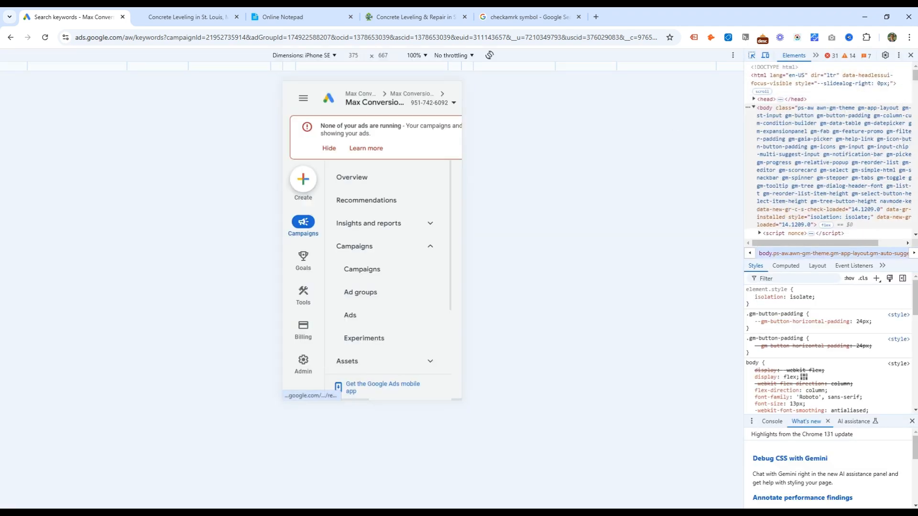
left_click(912, 54)
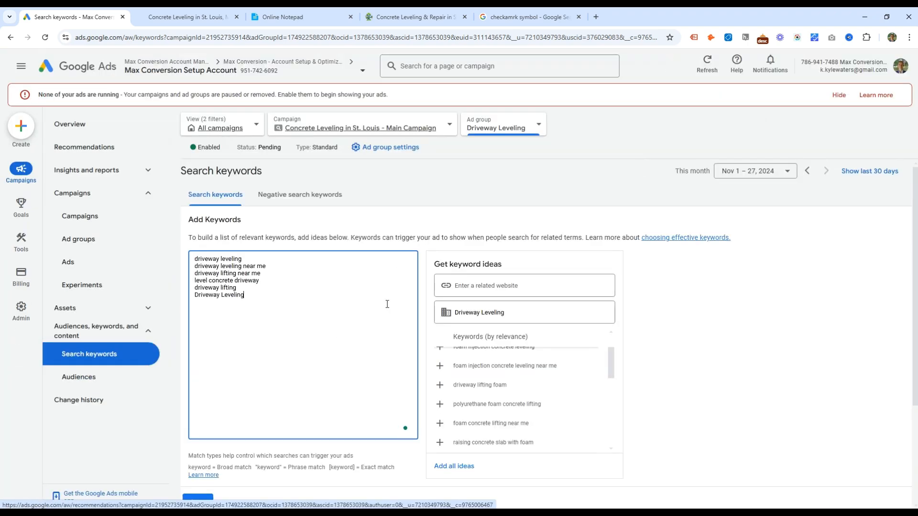
key("ctrl+Left")
key("ctrl+Left")
key("ctrl+shift+Left")
key("ctrl+shift+Left")
type("driveway levveling")
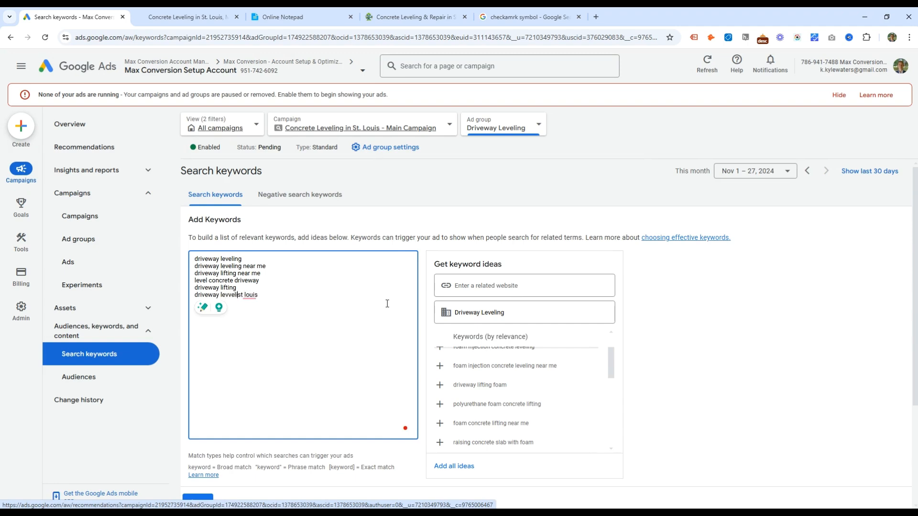
key("shift+Home")
key("End")
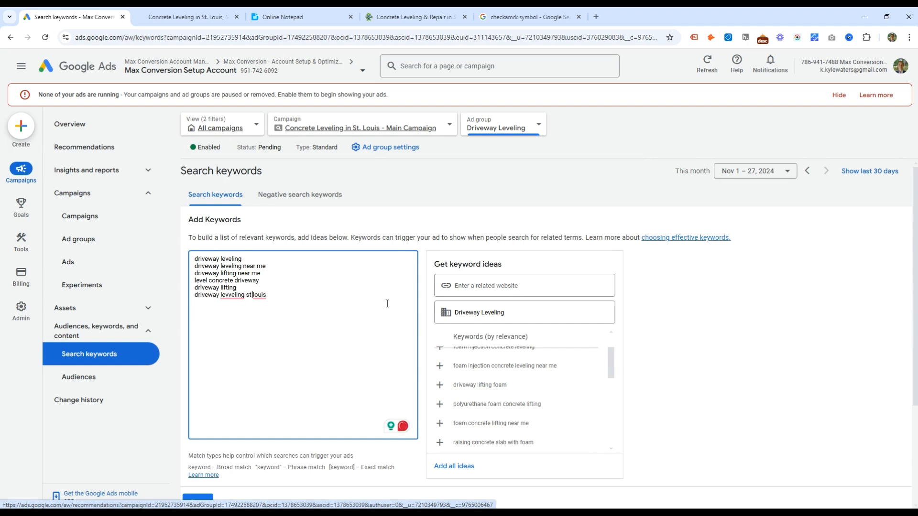
key("BackSpace")
key("BackSpace")
key("End")
- Duplicate the driveway leveling st louis line and adapt the copies into driveway lifting st louis and driveway raising st louis
key("ctrl+shift+Left")
key("ctrl+shift+Left")
key("ctrl+shift+Left")
key("ctrl+shift+Left")
key("ctrl+c")
key("End")
key("Return")
key("ctrl+v")
key("ctrl+Left")
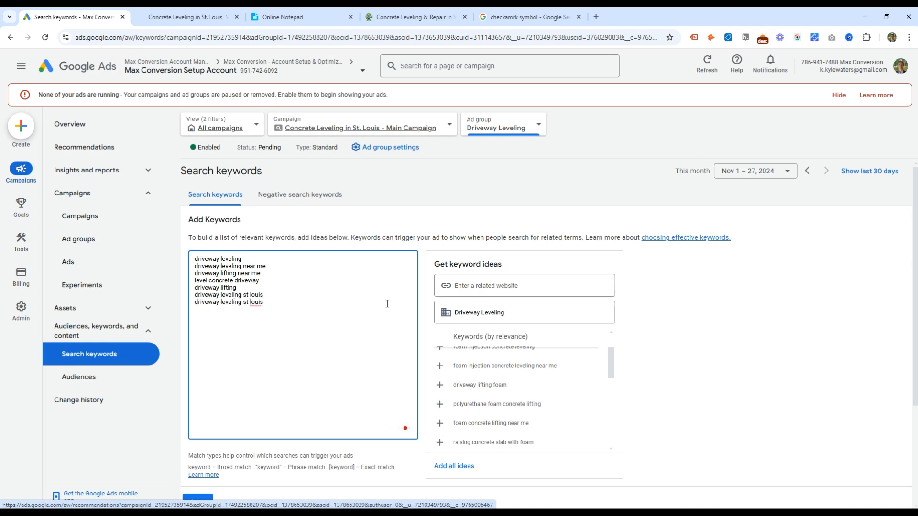
type("lifting")
key("Return")
key("ctrl+v")
key("ctrl+shift+Right")
type("riain")
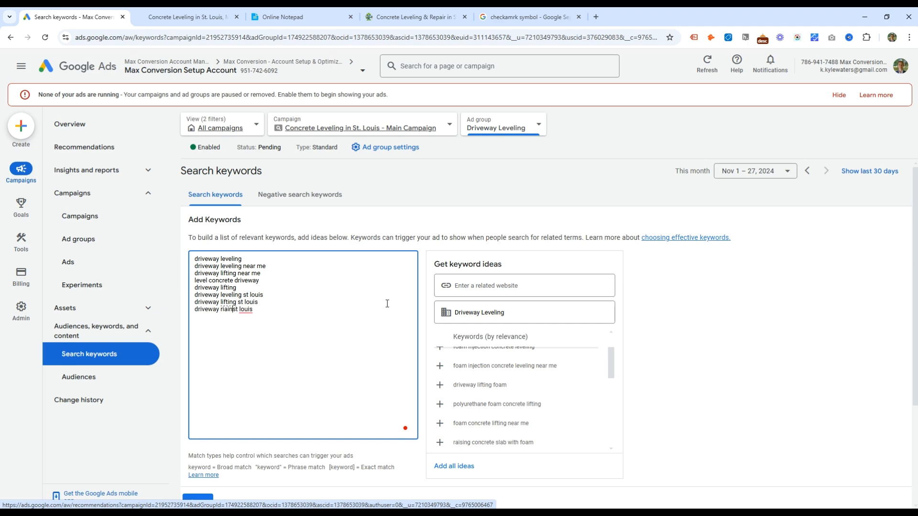
- Append a closing square bracket to every keyword in the list
left_click_drag(328, 318, 160, 244)
left_click(282, 308)
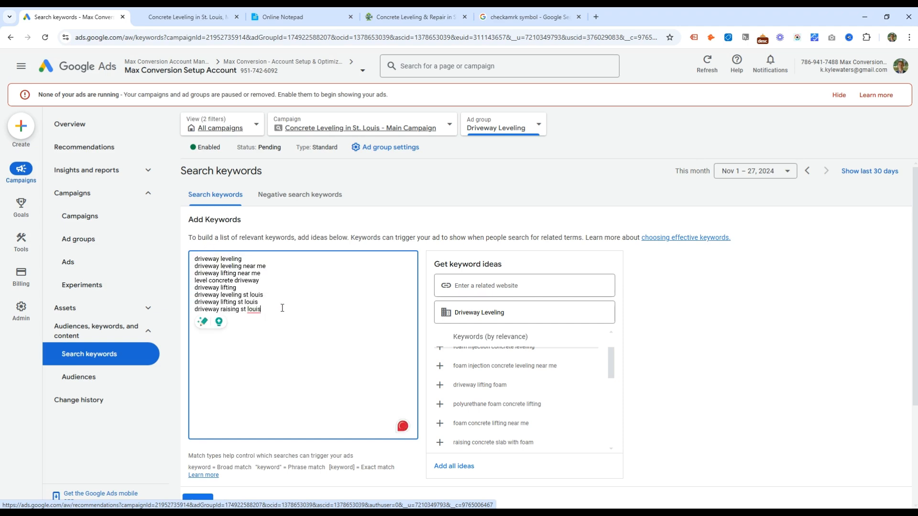
type("]")
key("Up")
type("]")
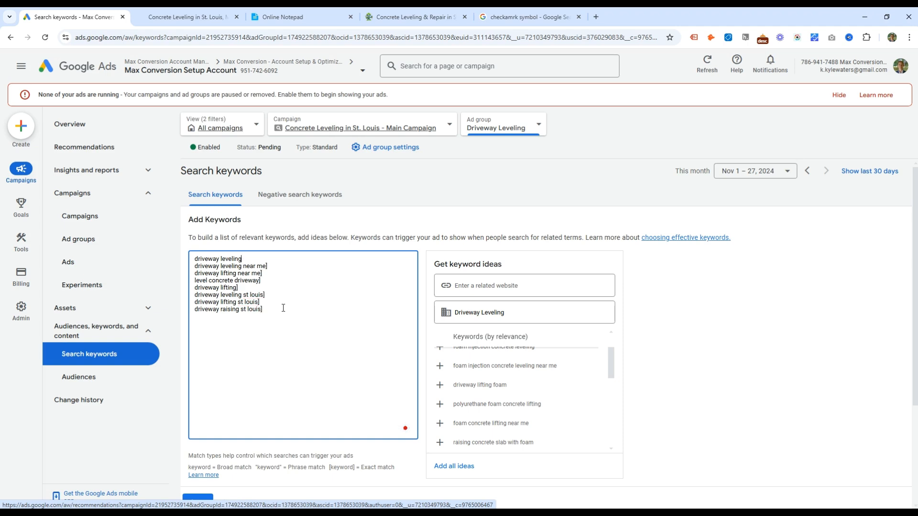
- Put an opening square bracket before each keyword to make them exact match, and save the keywords
type("[")
key("Down")
key("Home")
type("[")
key("Down")
key("Home")
type("[")
key("Down")
key("Home")
type("[")
key("Down")
key("Home")
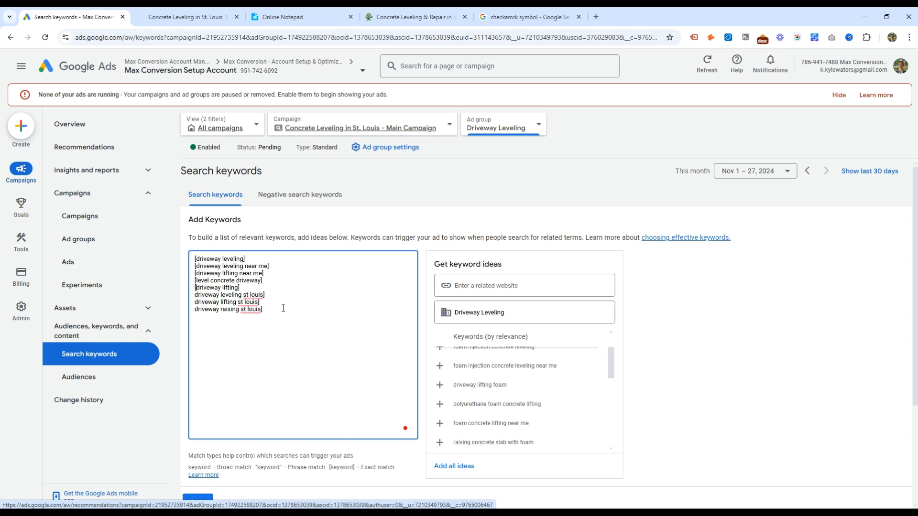
type("[")
key("Down")
key("Home")
type("[[")
scroll(284, 308, "down", 2)
left_click(197, 405)
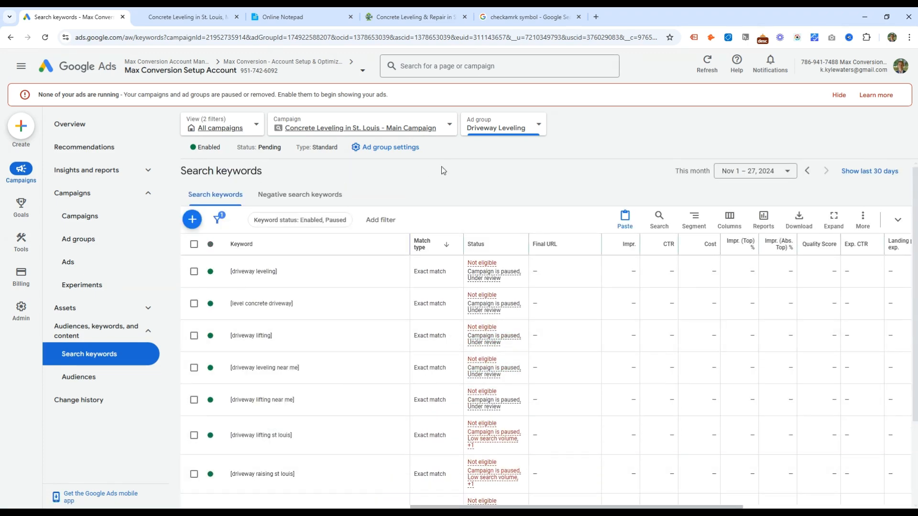
- Check the notepad list and open the Driveway Leveling ad group's responsive search ad for editing
left_click(287, 17)
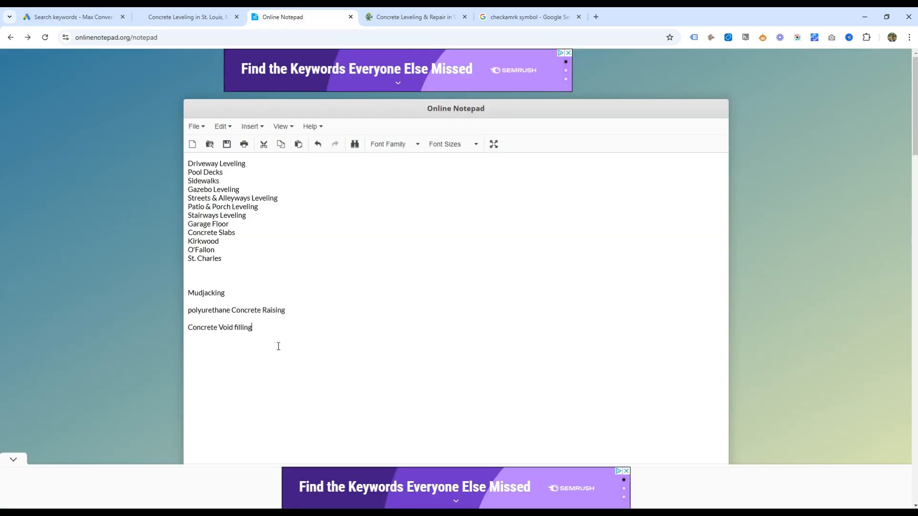
key("ctrl+1")
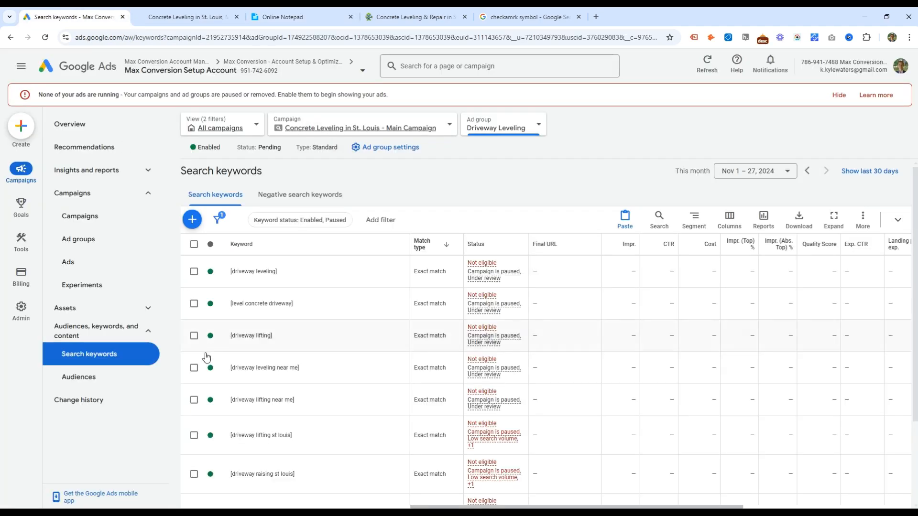
left_click(92, 272)
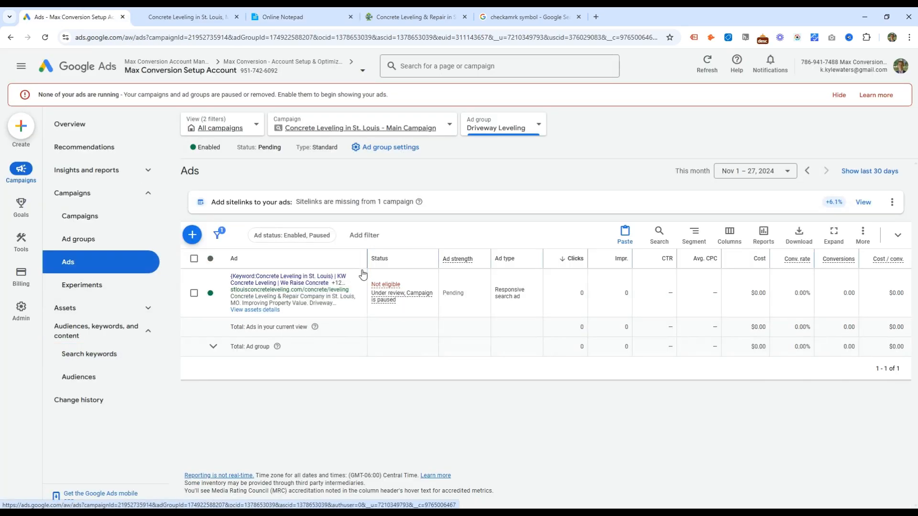
left_click(361, 256)
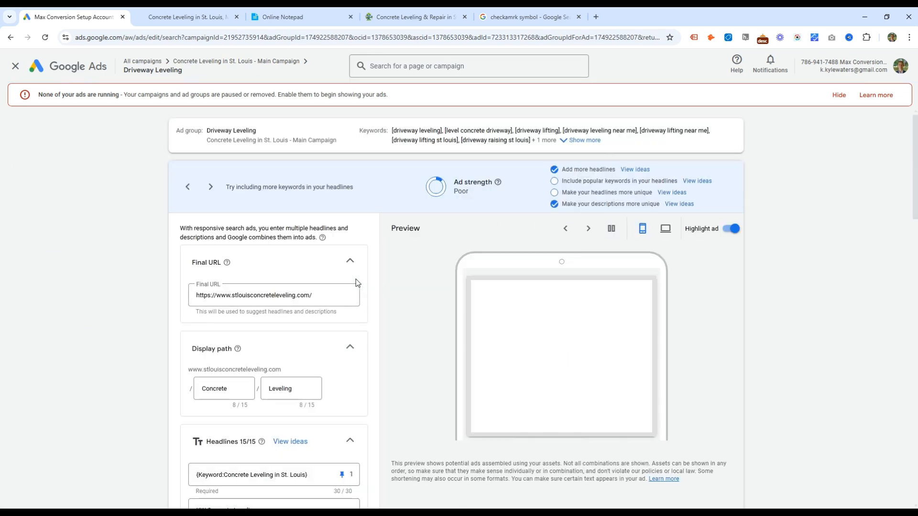
- Replace Concrete with Driveway in the first part of the ad's display path
double_click(237, 396)
type("Drieway")
key("BackSpace")
key("BackSpace")
key("BackSpace")
key("BackSpace")
key("BackSpace")
type("v")
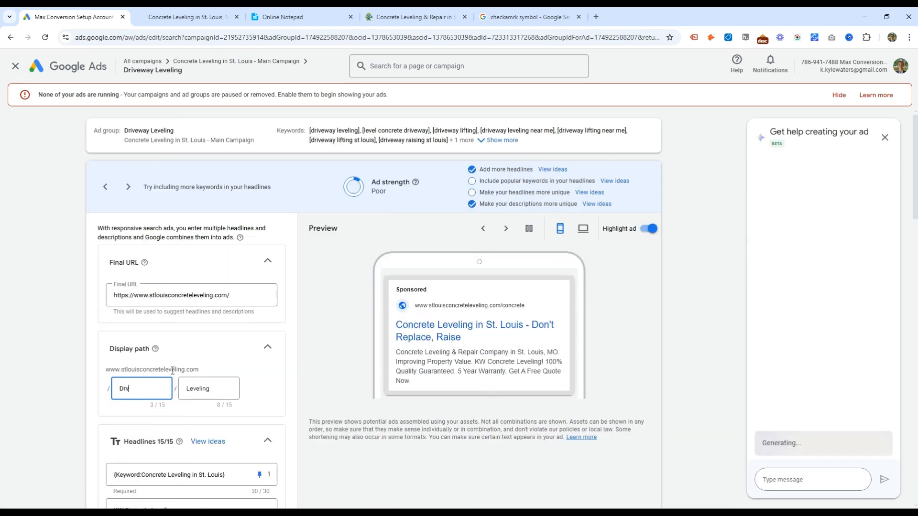
type("io")
type("way")
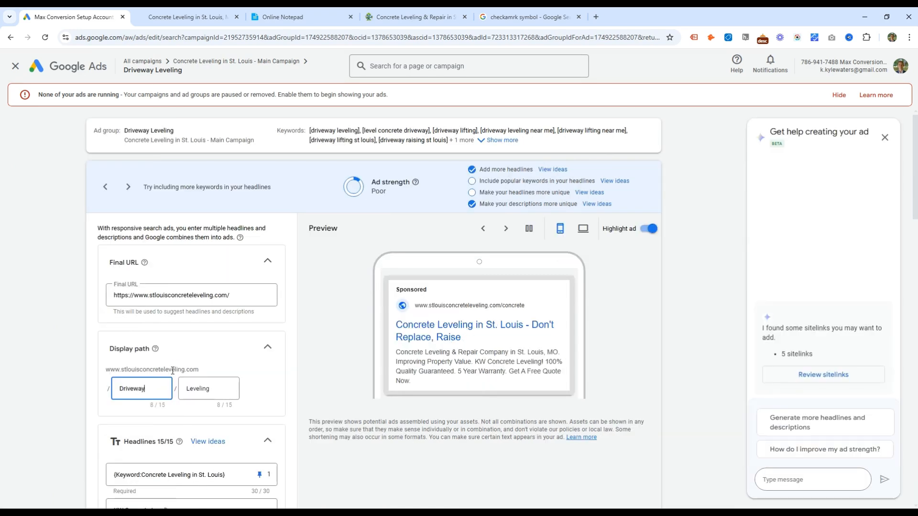
- Set the default text of the keyword insertion headline to Driveway Leveling in St. Louis
scroll(257, 361, "down", 2)
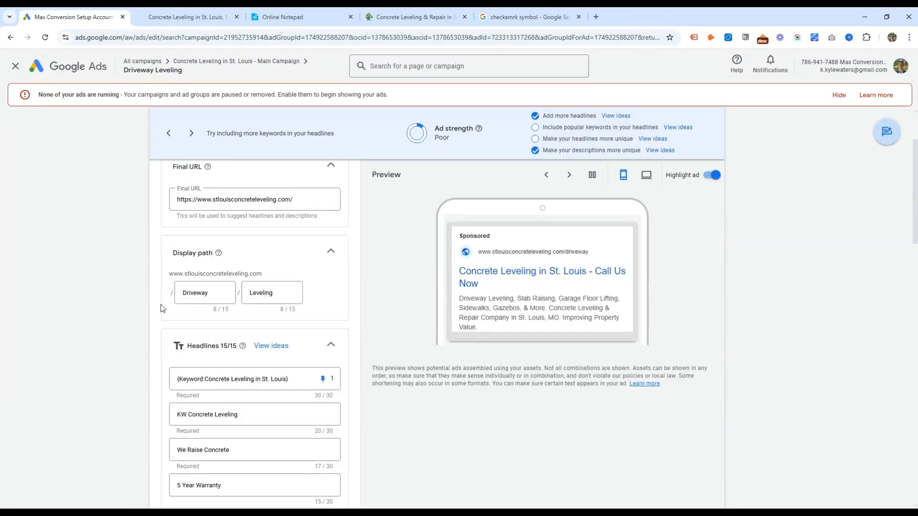
left_click(230, 378)
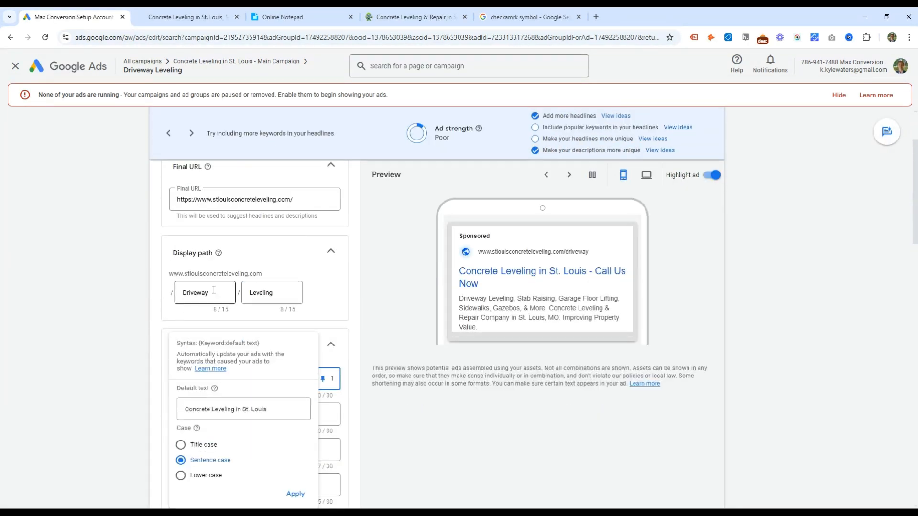
double_click(200, 300)
key("ctrl+c")
left_click(226, 379)
double_click(209, 400)
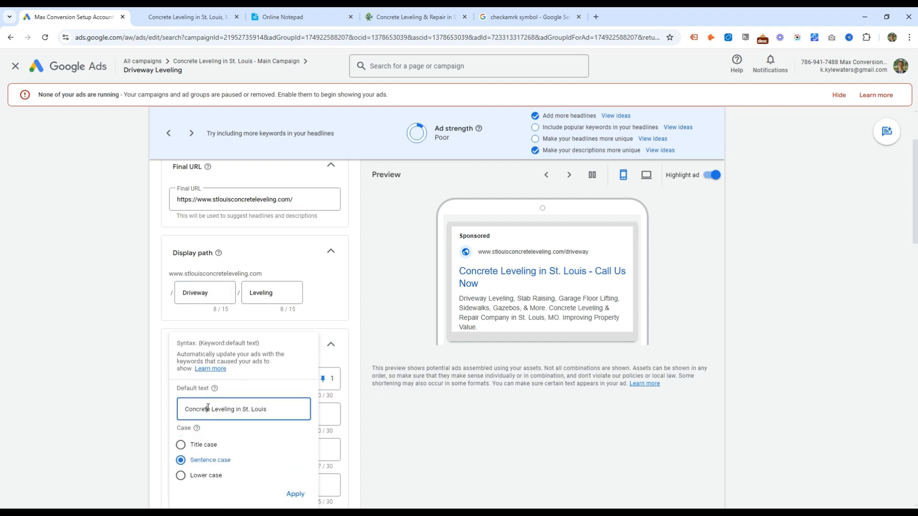
type("Driveway")
double_click(209, 400)
left_click(302, 495)
- Extend the We Raise Concrete headline to We Raise Concrete Driveways
double_click(201, 412)
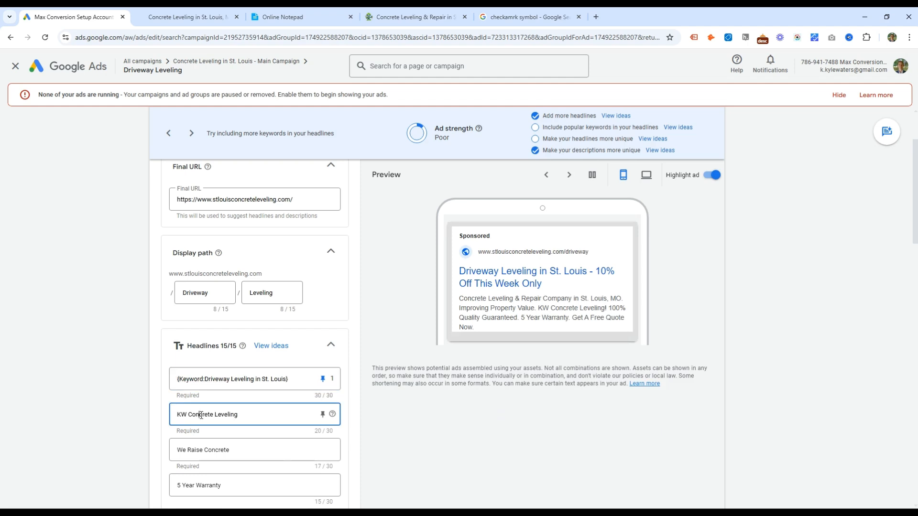
scroll(203, 404, "down", 2)
double_click(217, 354)
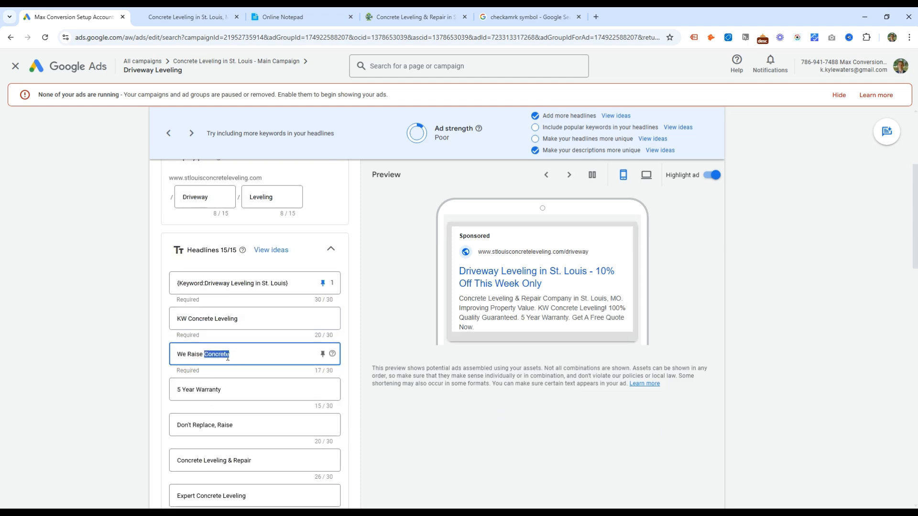
key("End")
type("Driveway")
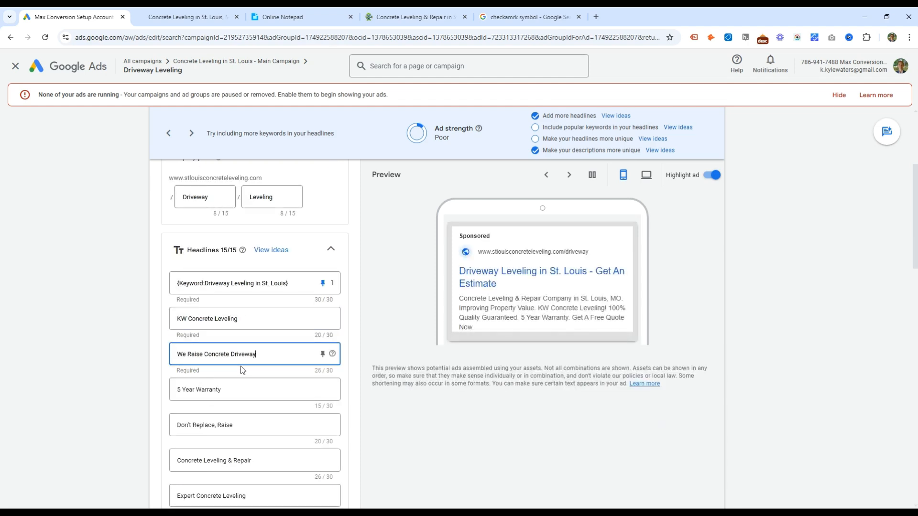
type("s")
- Change the Concrete Leveling & Repair headline to Driveway Leveling & Repair
scroll(243, 370, "down", 2)
left_click(221, 373)
double_click(191, 365)
type("Driveway")
scroll(244, 378, "down", 1)
double_click(207, 347)
scroll(248, 363, "down", 1)
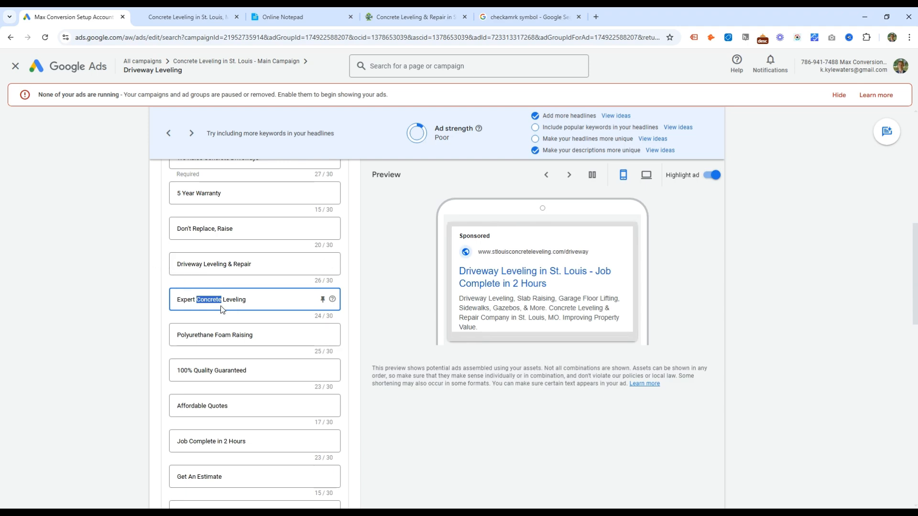
- Insert Driveway into the first description so it begins with Concrete Driveway Leveling & Repair Company
scroll(235, 335, "down", 6)
double_click(190, 379)
left_click(202, 379)
key("ctrl+v")
left_click(201, 379)
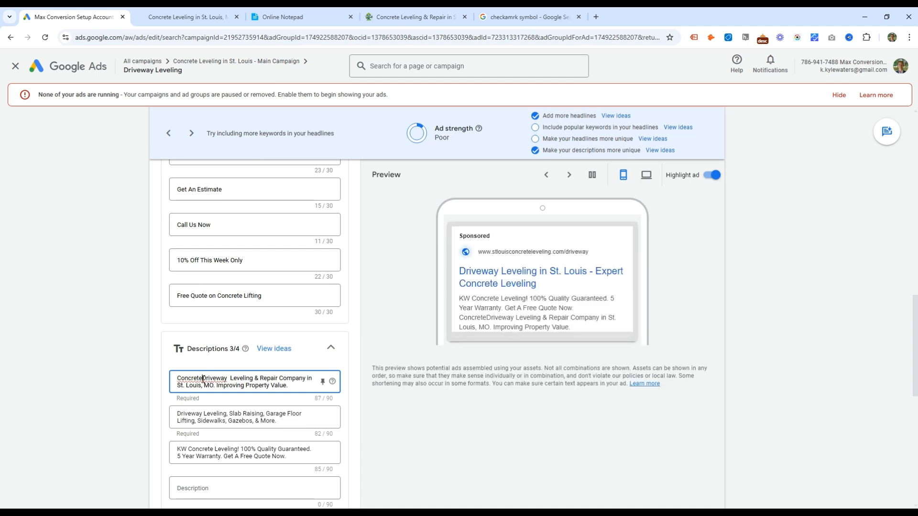
left_click(232, 380)
key("BackSpace")
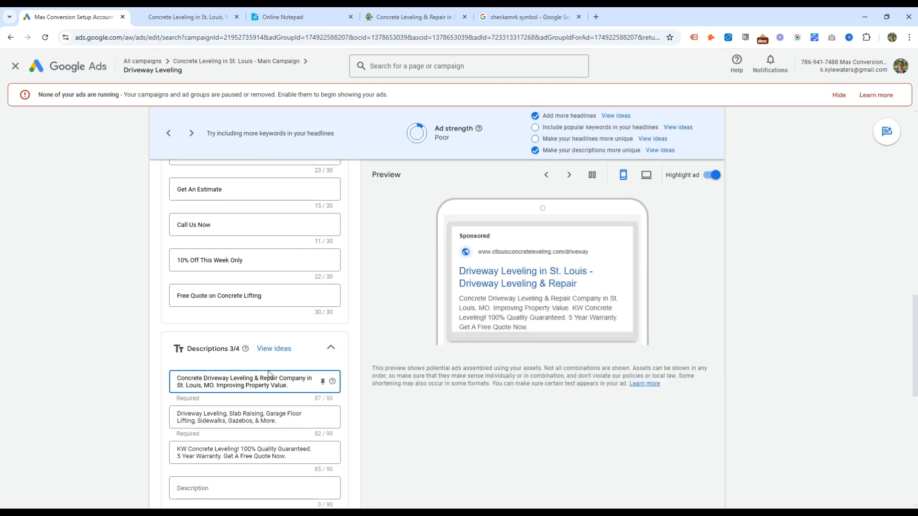
- Save the Driveway Leveling ad and return to the ad groups of the Concrete Leveling in St. Louis - Main Campaign
left_click_drag(201, 386, 288, 397)
left_click(291, 423)
scroll(287, 367, "down", 9)
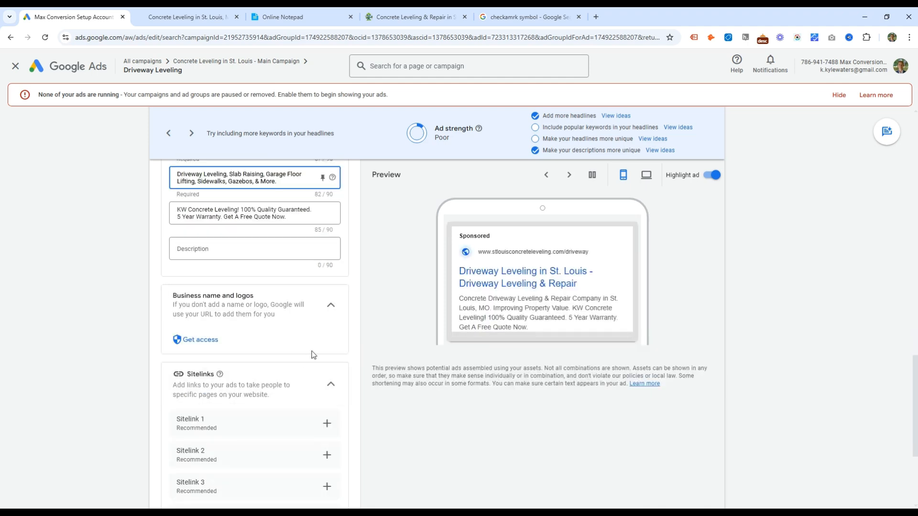
left_click(167, 467)
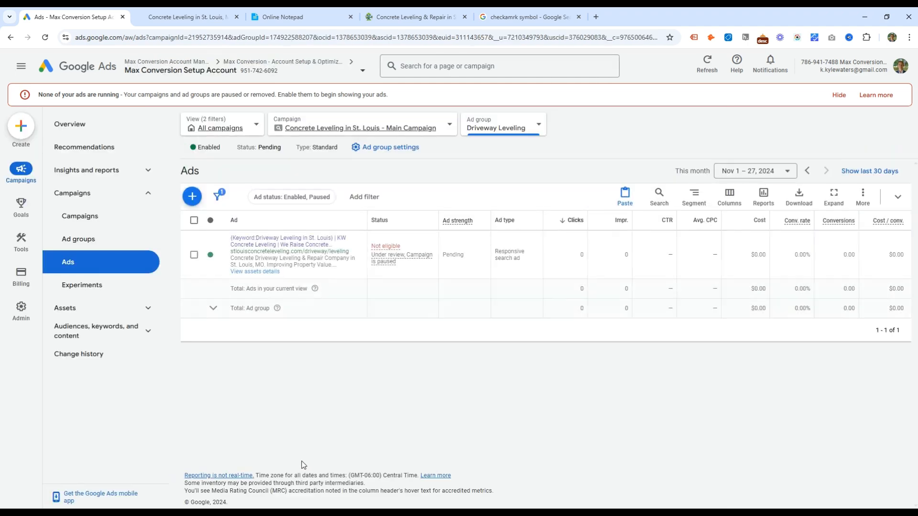
left_click(408, 129)
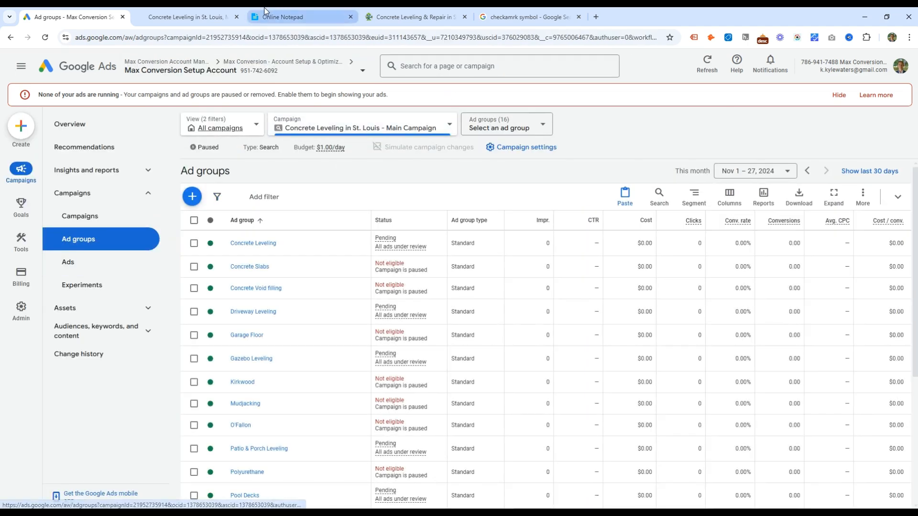
- Switch to the Online Notepad and delete the finished entry above Pool Decks from the ad group list
left_click(266, 10)
left_click_drag(257, 163, 113, 150)
key("BackSpace")
left_click_drag(223, 172, 188, 172)
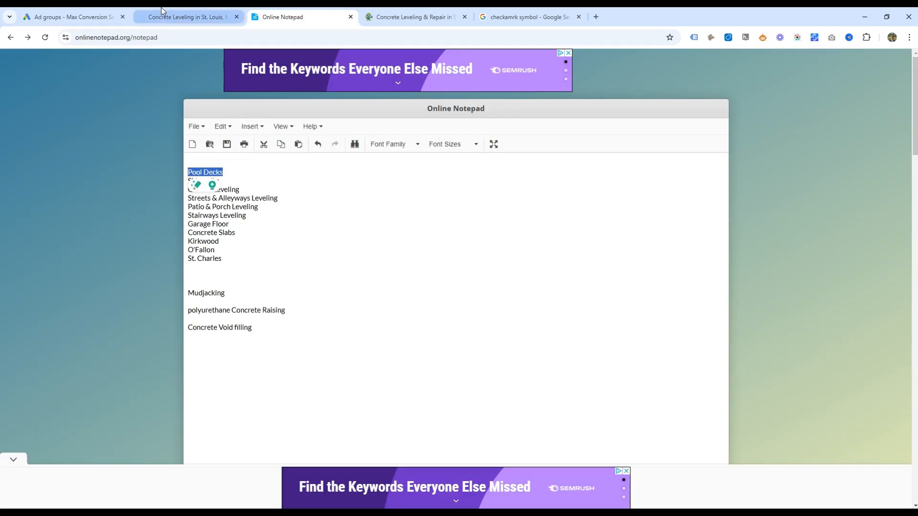
- Switch back to Google Ads, open the Pool Decks ad group and permanently remove all of its search keywords
left_click(71, 17)
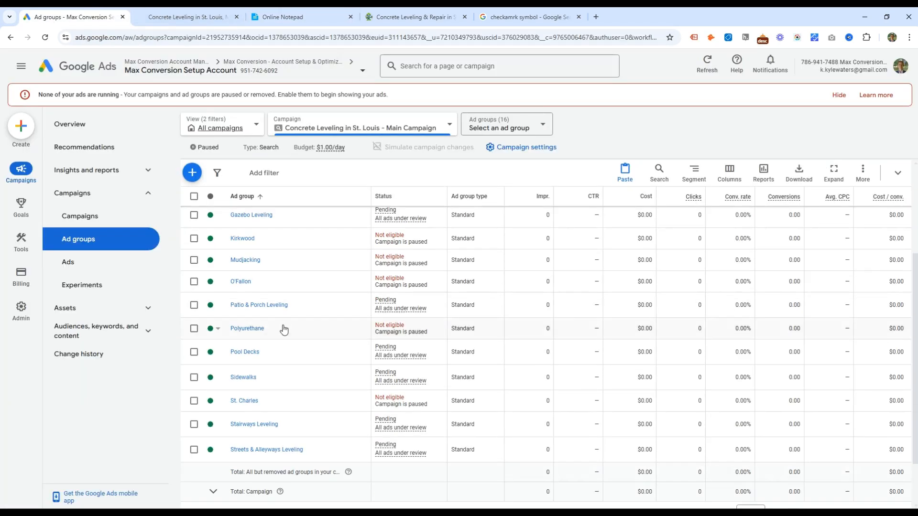
left_click(245, 352)
left_click(194, 244)
left_click(256, 220)
left_click(175, 195)
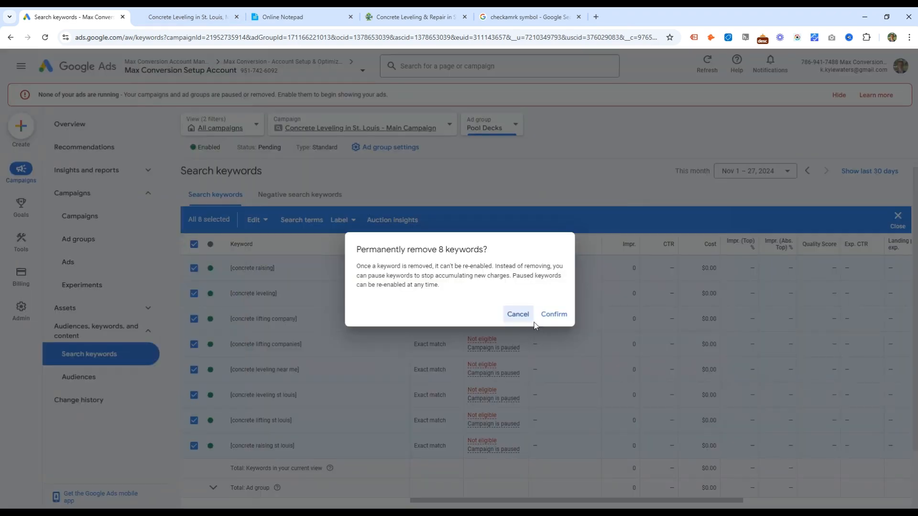
left_click(553, 314)
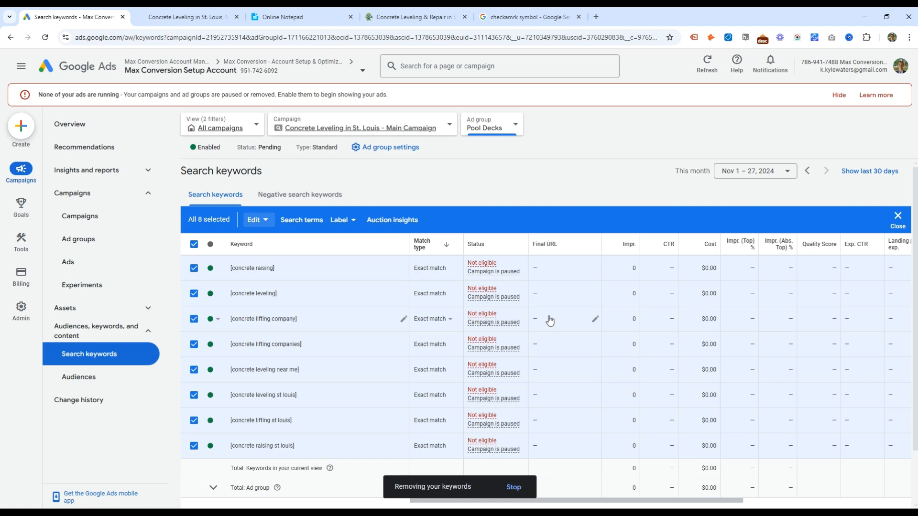
- Review the remaining services and locations in the Online Notepad list, including Mudjacking, polyurethane Concrete Raising and Concrete Void filling
left_click(306, 17)
left_click_drag(252, 328, 187, 292)
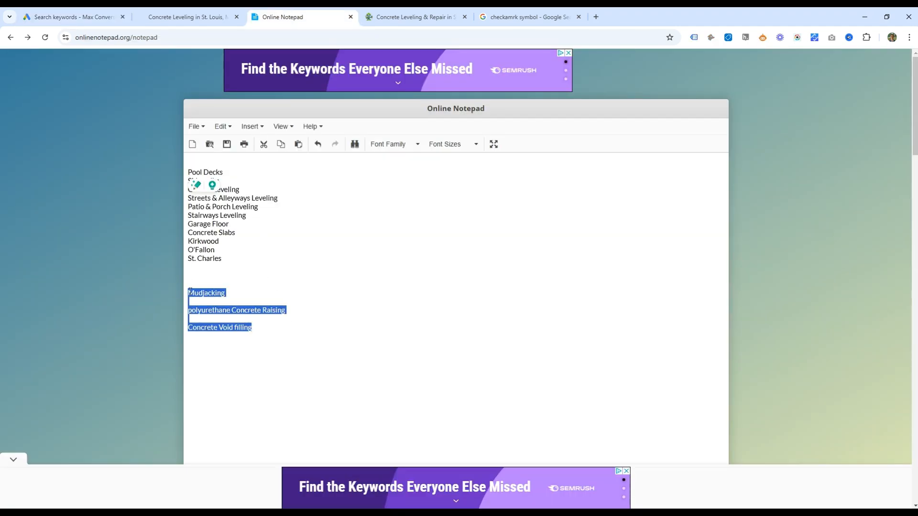
left_click(241, 315)
left_click_drag(252, 328, 213, 300)
left_click(220, 291)
left_click_drag(226, 260, 174, 167)
left_click(242, 240)
left_click_drag(242, 239, 186, 243)
left_click(224, 255)
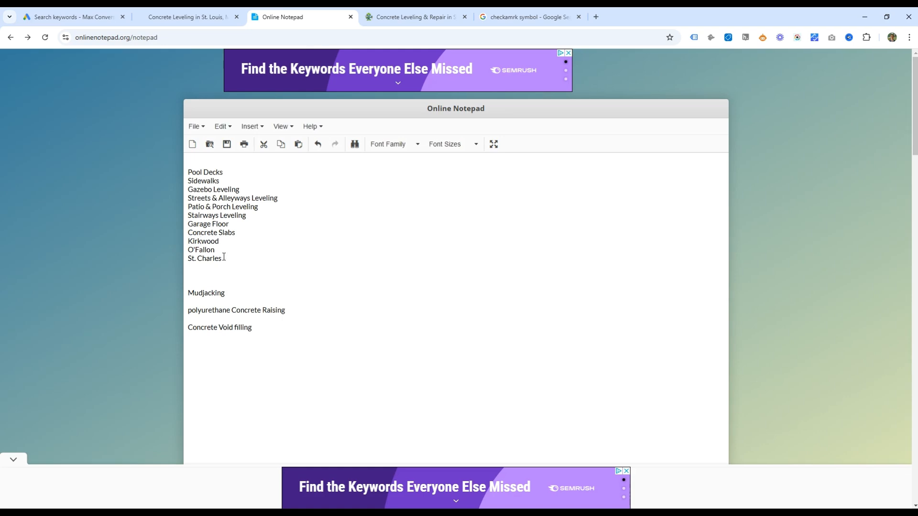
left_click_drag(260, 235, 261, 295)
left_click_drag(279, 326, 191, 303)
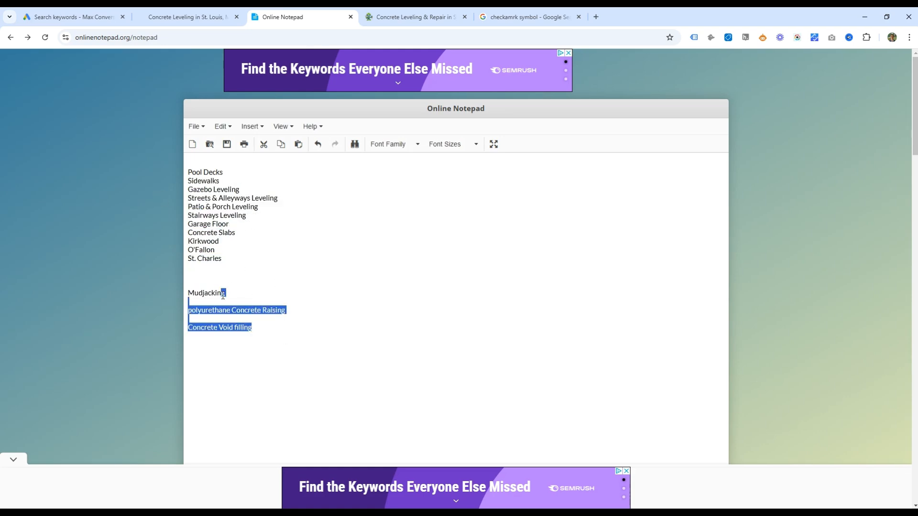
- Start adding keywords to the Pool Decks ad group in Google Ads and get keyword ideas for "pool deck leveling"
key("ctrl+1")
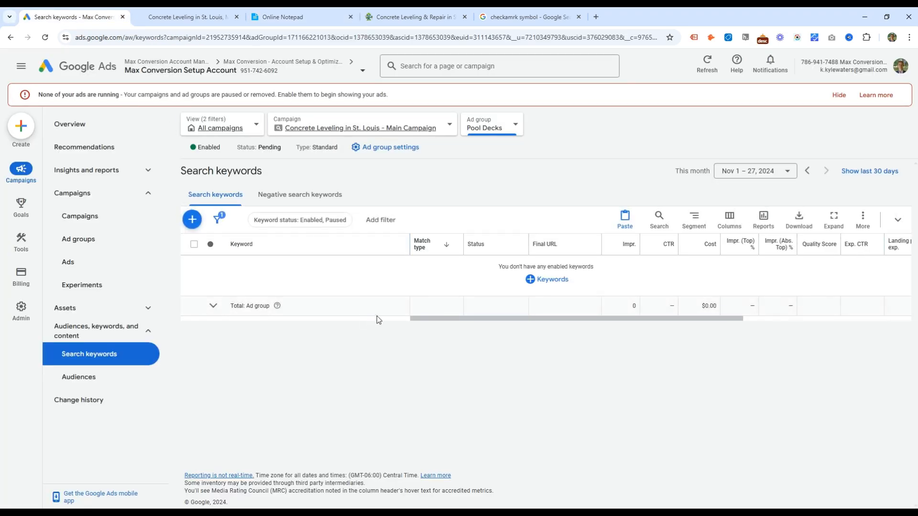
left_click(548, 281)
left_click(309, 301)
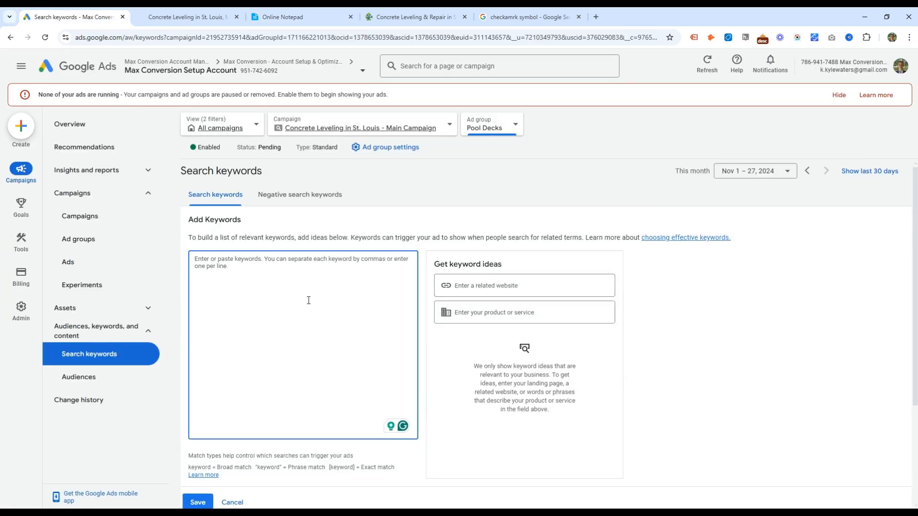
left_click(521, 313)
type("pool deck leveling")
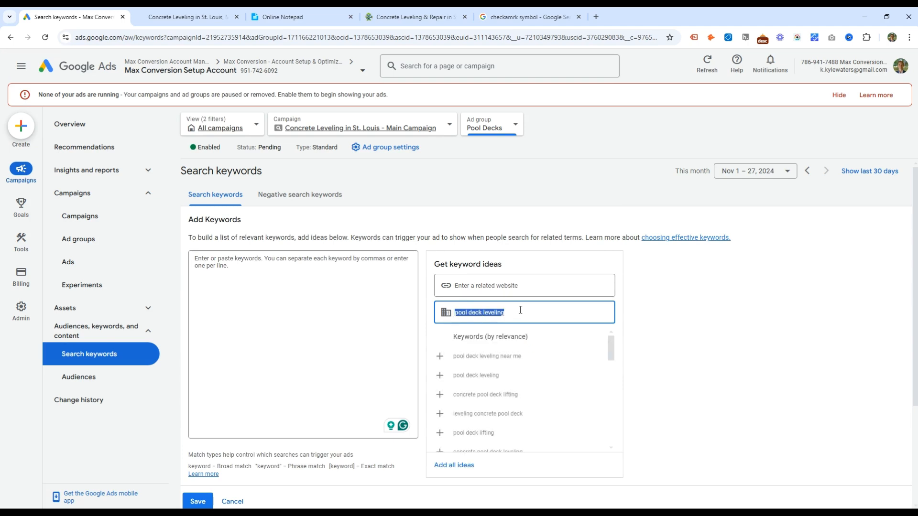
- Add the ideas pool deck leveling near me, pool deck leveling, concrete pool deck lifting, pool deck lifting and concrete pool deck leveling
left_click(525, 362)
left_click(525, 362)
left_click(534, 366)
left_click(521, 380)
left_click(520, 381)
- Append the keyword "pool deck leveling st louis" to the Pool Decks keyword list
left_click(299, 288)
key("Return")
type("pool deck leveling")
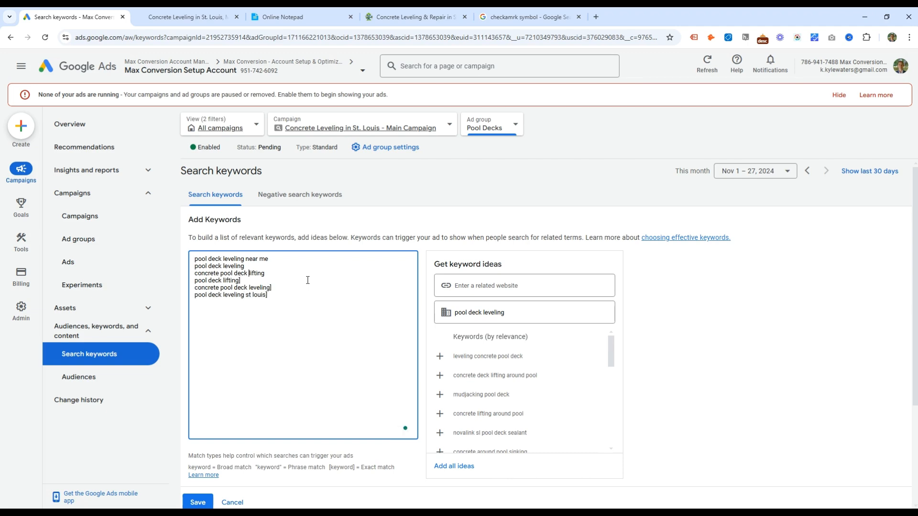
- Enclose each of the six pool deck keywords in square brackets to make them exact match
key("Left")
type("]")
key("Up")
type("]")
key("Up")
key("Home")
type("[")
key("Down")
key("bracketleft")
key("Left")
key("Down")
key("bracketleft")
key("Left")
key("Down")
key("bracketleft")
key("Left")
key("Down")
key("bracketleft")
key("Left")
key("Down")
key("bracketleft")
key("Left")
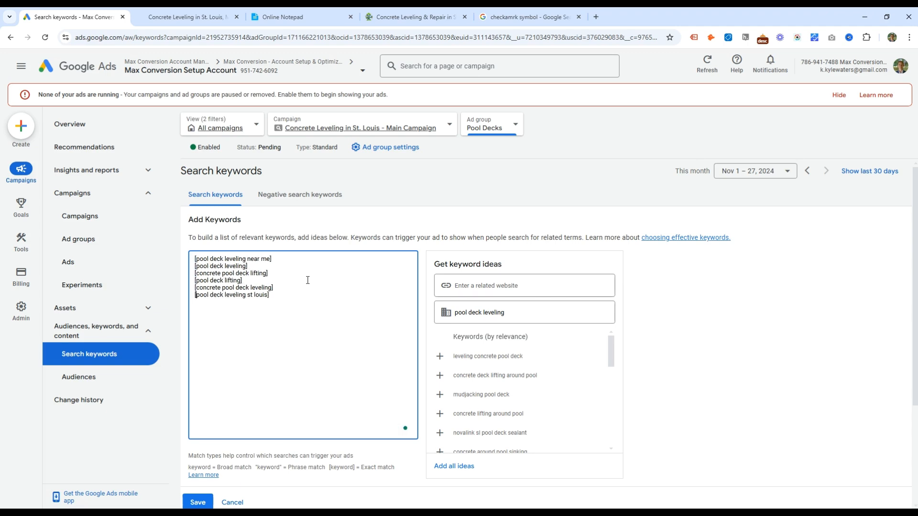
- Append the exact match keyword "[pool deck lifting company]" on a new line of the list
key("Down")
key("Return")
type("[pool deck")
key("ctrl+shift+Left")
key("ctrl+shift+Left")
key("BackSpace")
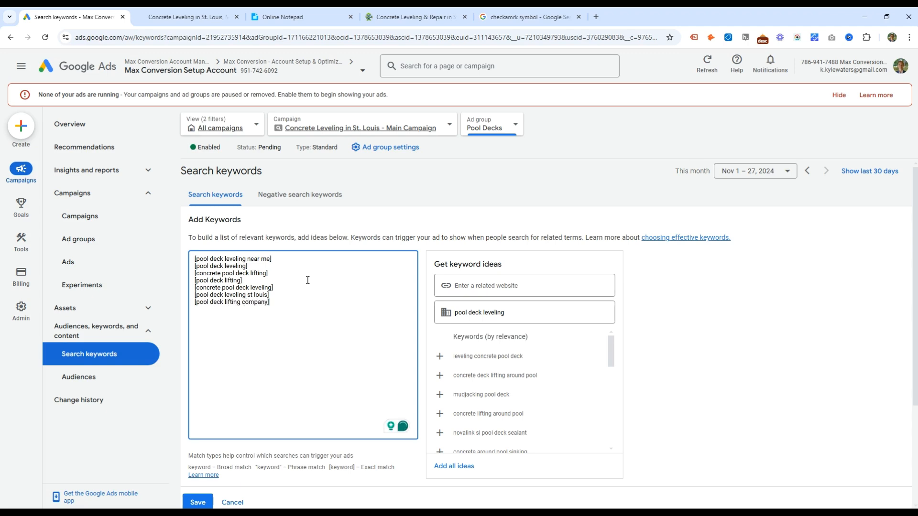
- Copy the whole pool deck keyword list and save the keywords to the Pool Decks ad group
key("shift+Up")
key("shift+Up")
key("shift+Up")
key("shift+Up")
key("shift+Up")
key("shift+Up")
key("shift+Up")
key("ctrl+c")
scroll(307, 280, "down", 3)
left_click(200, 371)
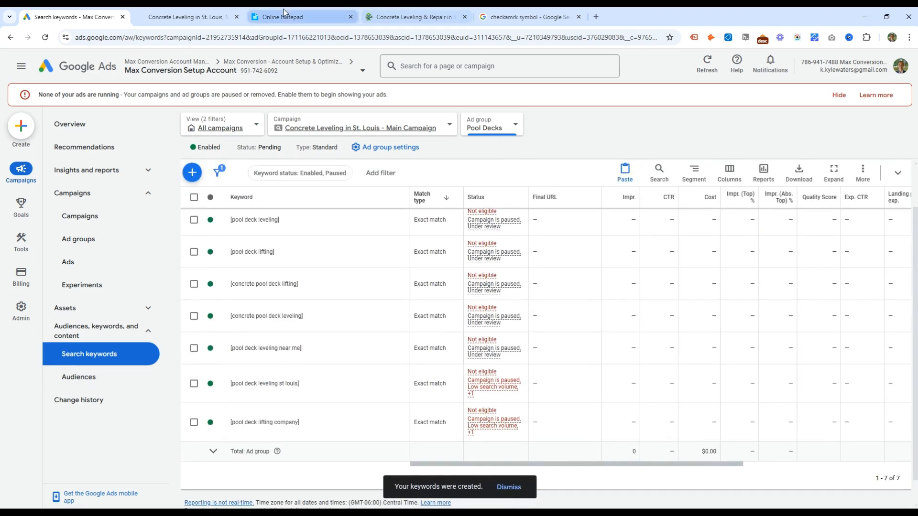
- Open the Concrete Slabs ad group and permanently remove all of its search keywords
left_click(512, 124)
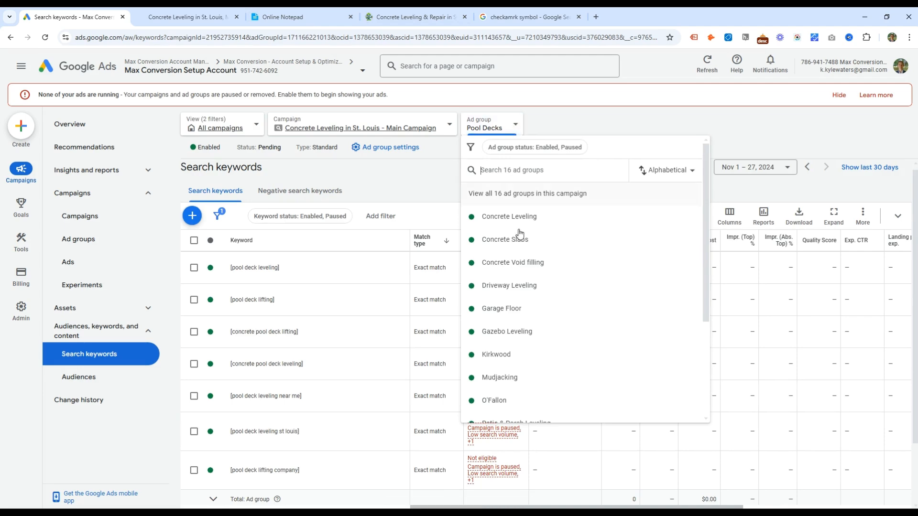
left_click(535, 243)
left_click(194, 245)
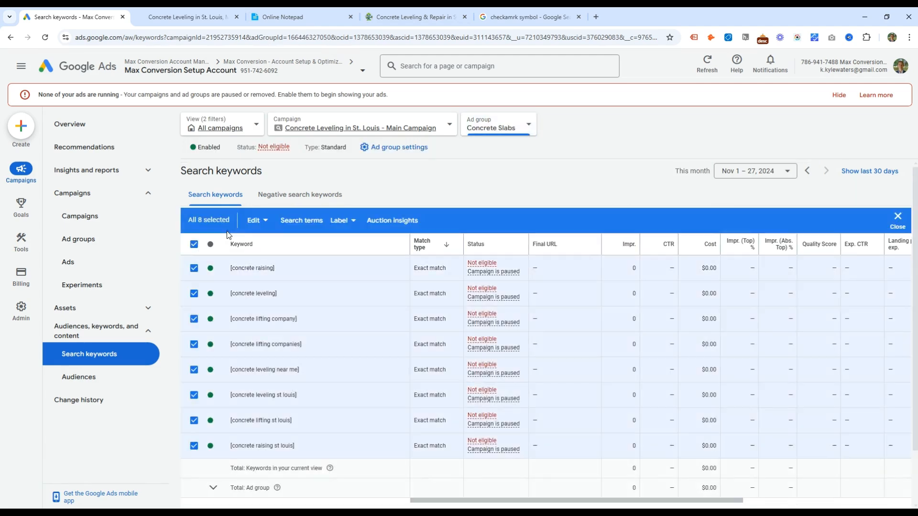
right_click(247, 253)
left_click(185, 191)
left_click(554, 314)
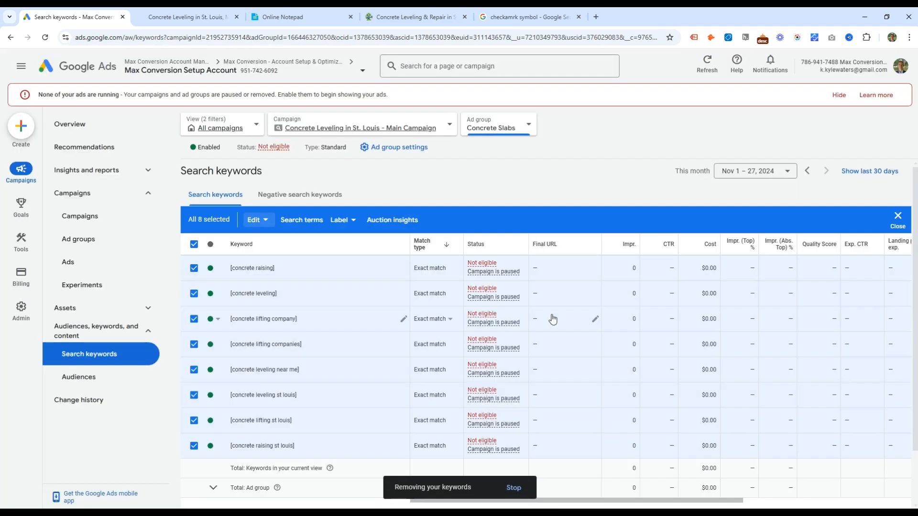
left_click(899, 226)
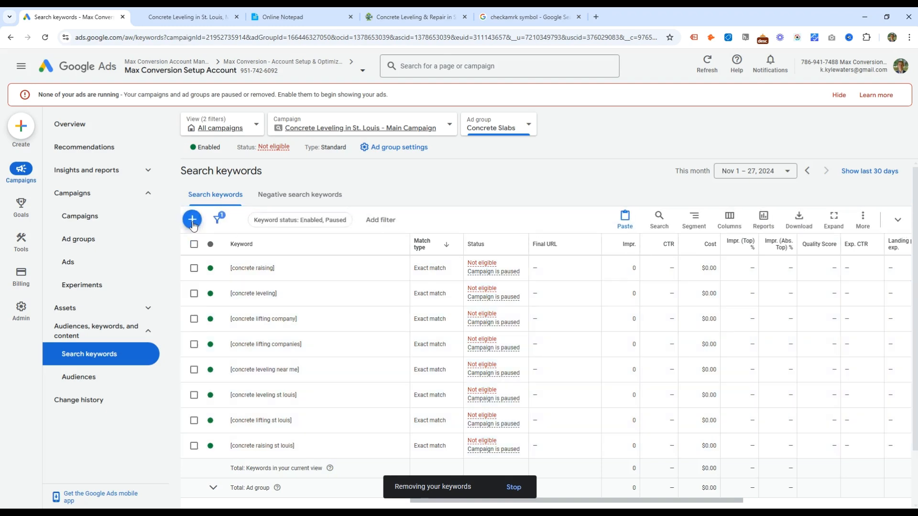
- Paste the pool deck list as new Concrete Slabs keywords and change the first one to "[concrete slab leveling near me]"
left_click(190, 219)
left_click(289, 308)
key("ctrl+v")
double_click(203, 259)
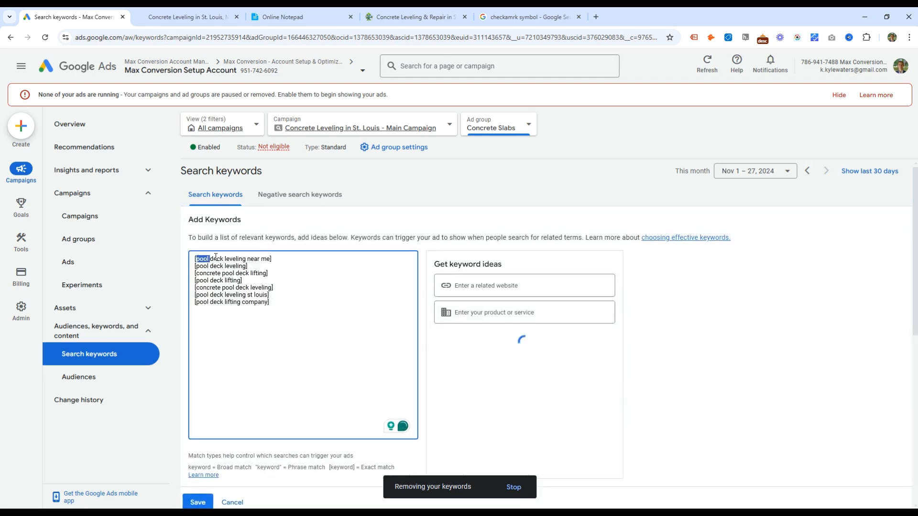
type("concrete")
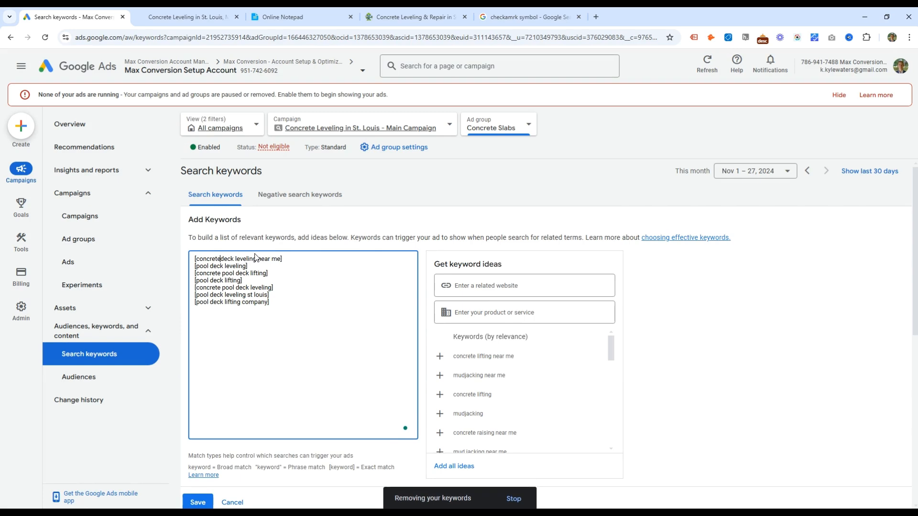
type(" slab")
key("ctrl+shift+Right")
key("BackSpace")
key("ctrl+shift+Left")
key("ctrl+shift+Left")
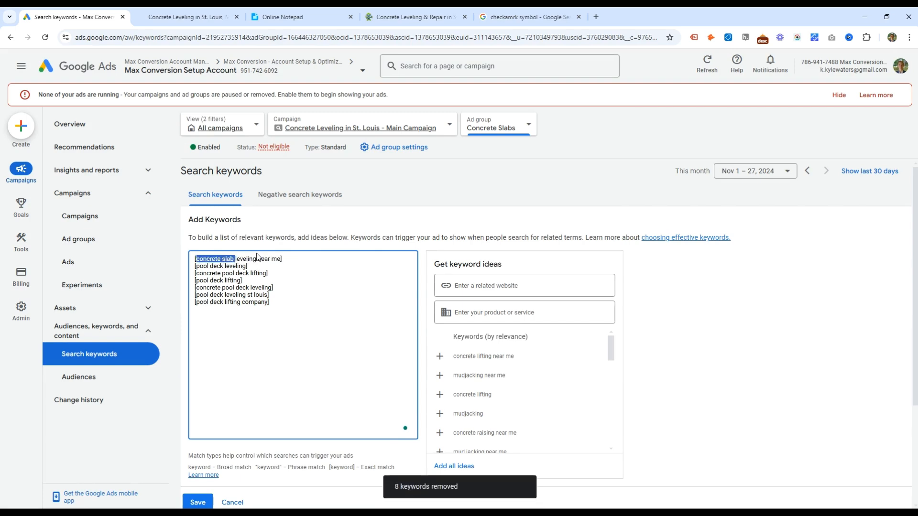
key("ctrl+shift+c")
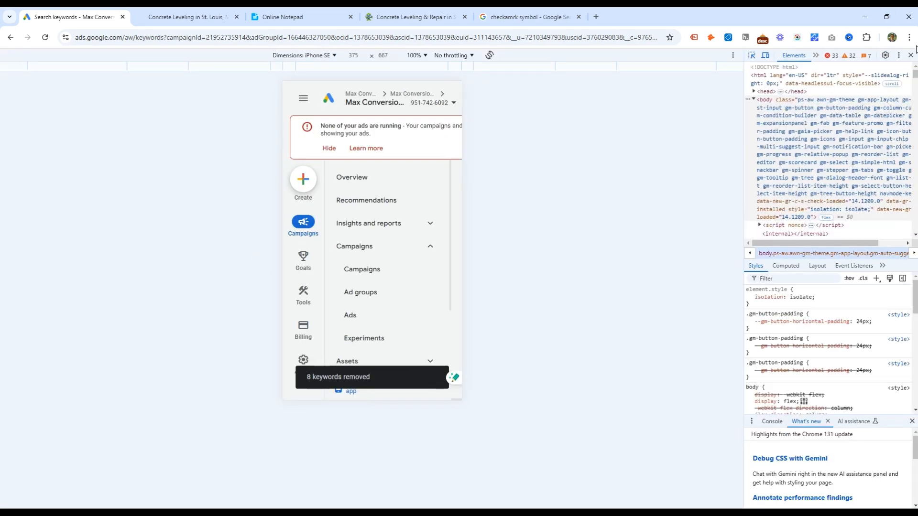
key("ctrl+shift+i")
left_click(232, 271)
left_click(224, 267)
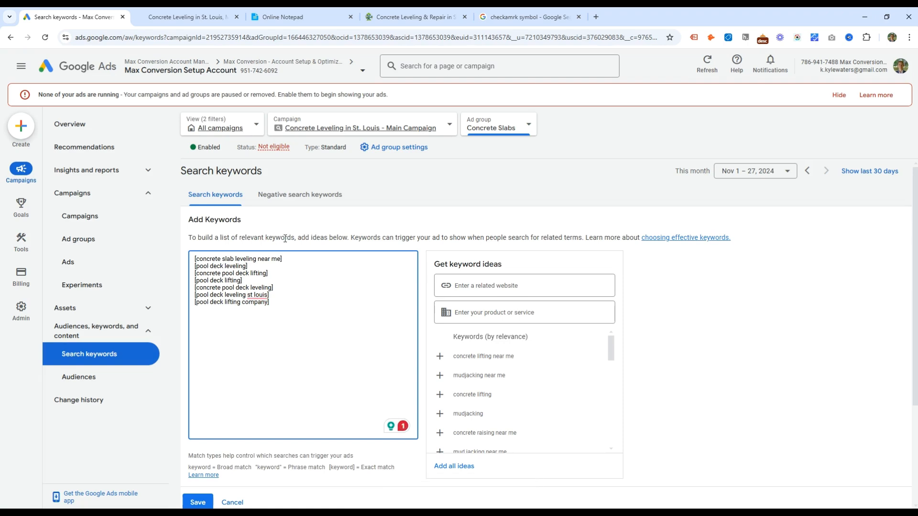
key("ctrl+shift+Left")
key("ctrl+shift+Left")
key("ctrl+v")
key("ctrl+z")
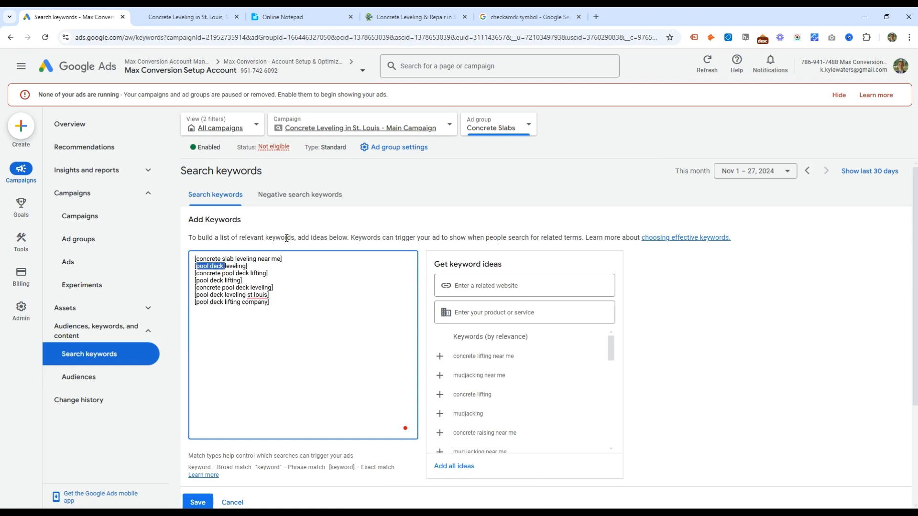
- Copy "concrete slab" and change the second and third keywords to "[concrete slab leveling]" and "[concrete slab lifting]"
left_click(234, 261)
key("ctrl+shift+Left")
key("ctrl+shift+Left")
key("ctrl+c")
key("Down")
key("ctrl+shift+Right")
key("ctrl+shift+Right")
key("ctrl+v")
key("ctrl+shift+Left")
key("ctrl+shift+Left")
key("ctrl+v")
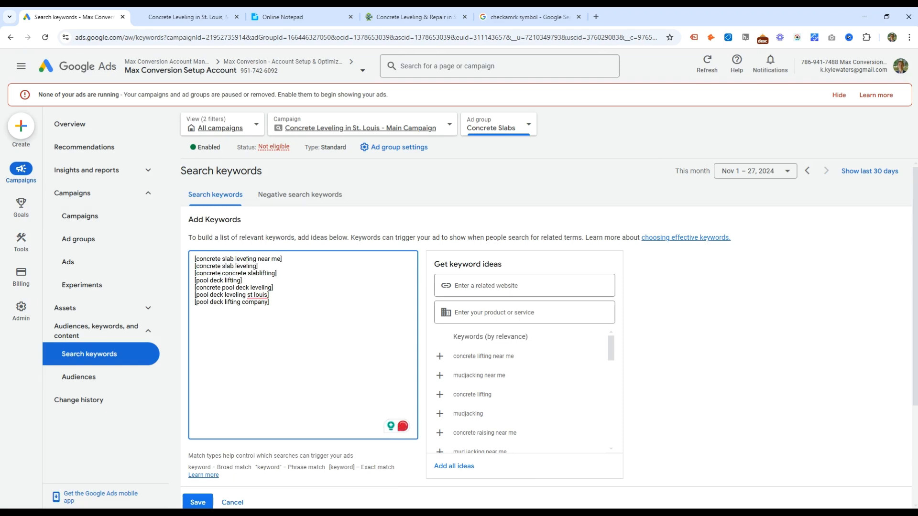
key("BackSpace")
- Change the fourth and fifth keywords to "[concrete slab lifting]" and "[concrete slab leveling]"
key("Down")
key("ctrl+shift+Right")
key("ctrl+shift+Right")
key("ctrl+v")
key("Down")
key("ctrl+shift+Right")
key("ctrl+shift+Right")
key("ctrl+v")
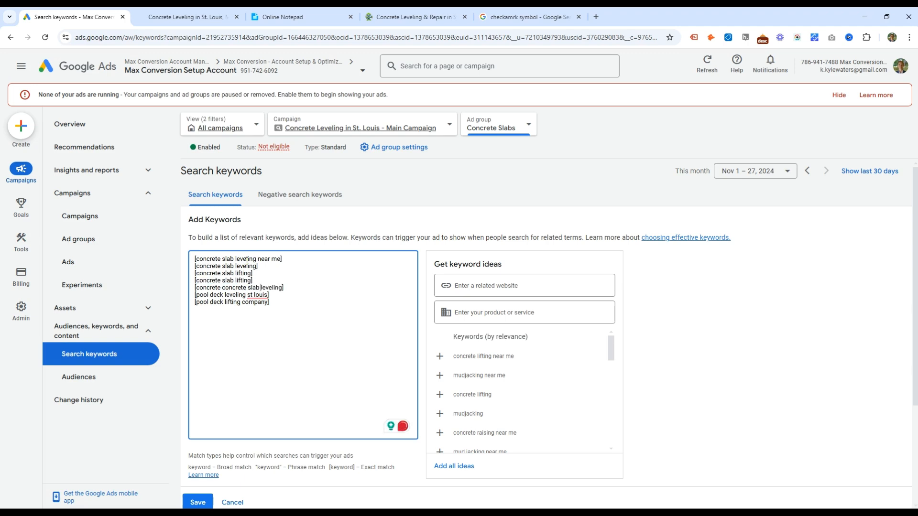
key("BackSpace")
key("ctrl+v")
- Change the last two keywords to "[concrete slab leveling st louis]" and "[concrete slab lifting company]"
key("Down")
key("ctrl+shift+Right")
key("ctrl+shift+Right")
key("ctrl+v")
key("ctrl+shift+Right")
type("lift")
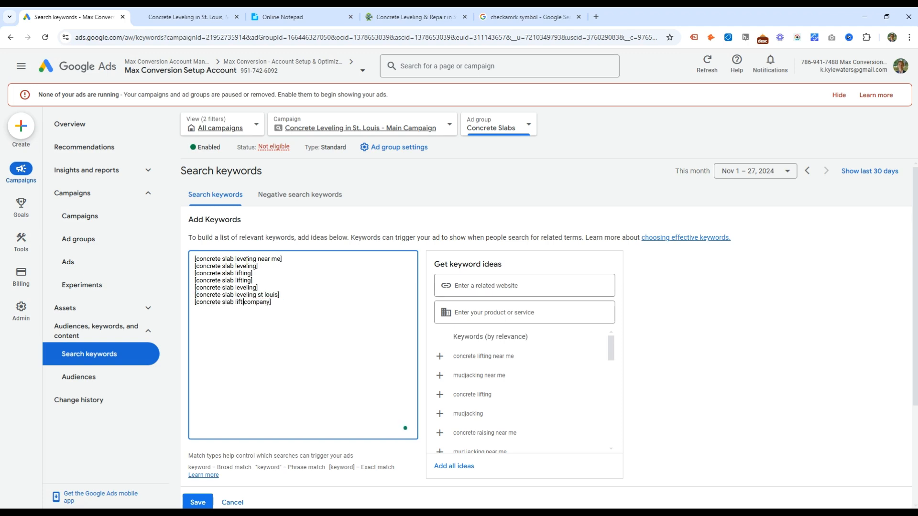
- Copy the full concrete slab keyword list and save the keywords to the Concrete Slabs ad group
key("ctrl+a")
key("ctrl+c")
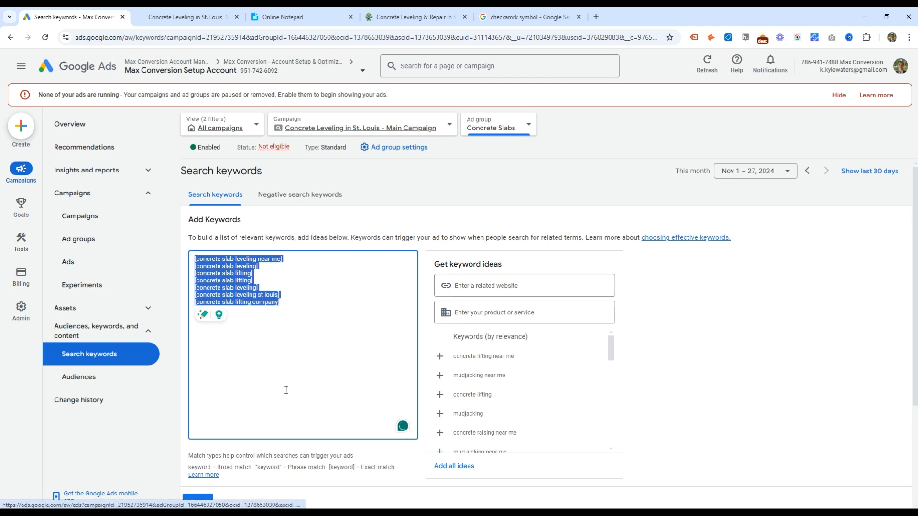
left_click(197, 502)
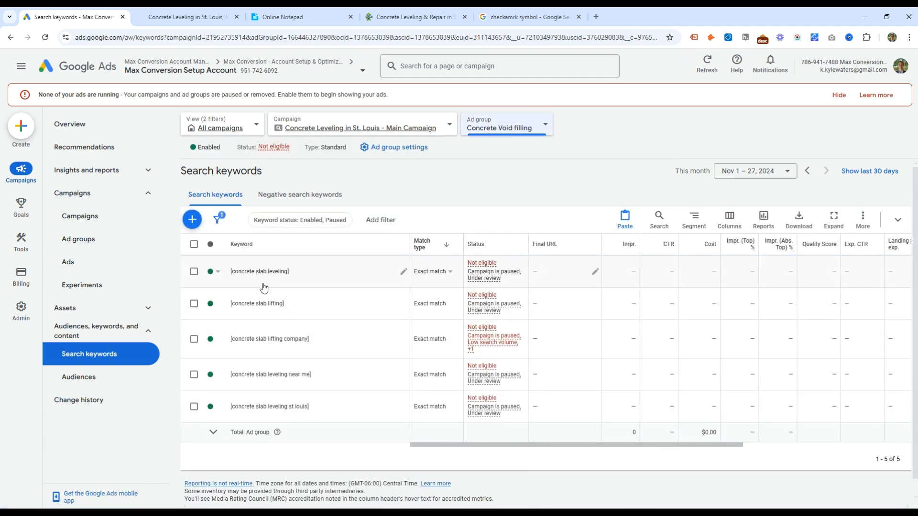
- Permanently remove all search keywords from the Concrete Void filling ad group
left_click(193, 246)
left_click(254, 221)
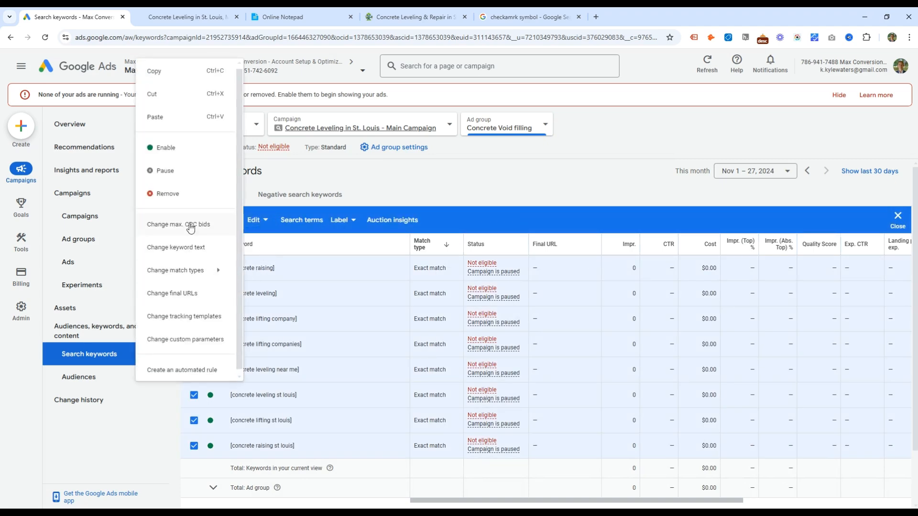
left_click(187, 192)
left_click(557, 319)
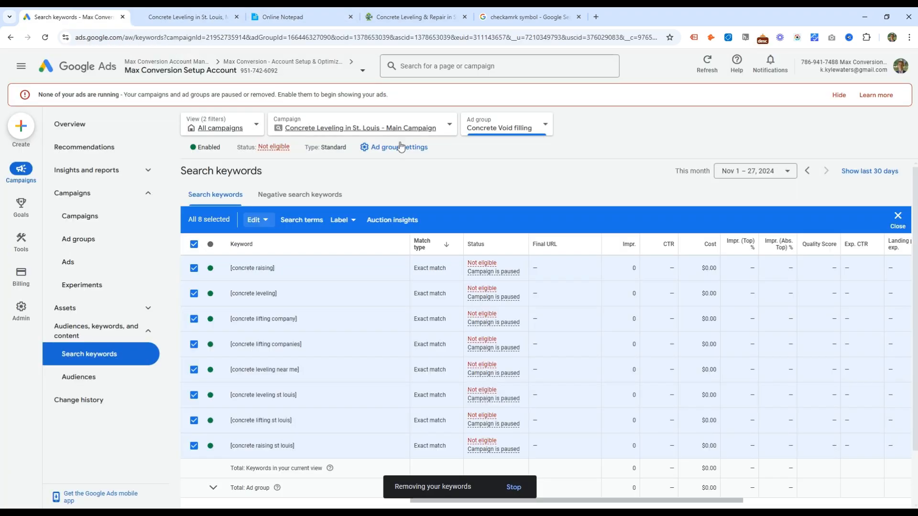
- Permanently remove all search keywords from the Garage Floor ad group
left_click(530, 132)
left_click(509, 286)
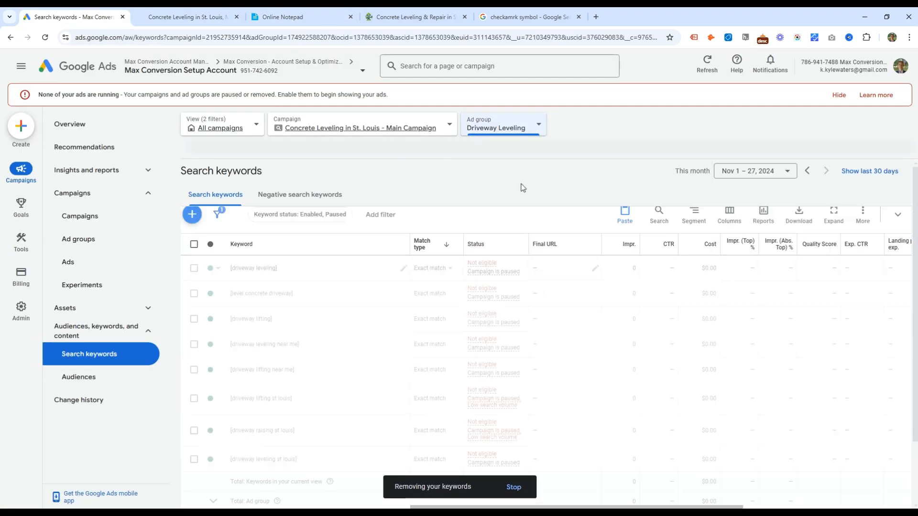
left_click(502, 128)
left_click(523, 309)
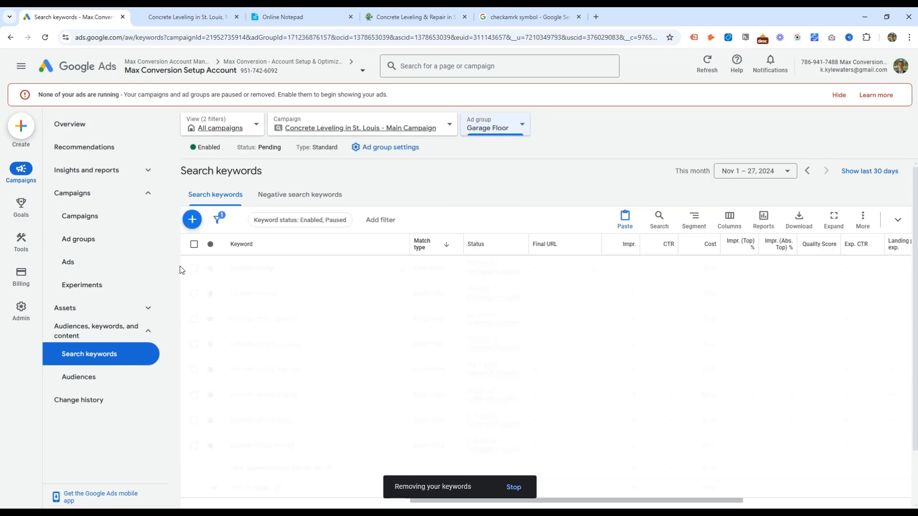
left_click(193, 244)
left_click(254, 220)
left_click(182, 205)
left_click(554, 315)
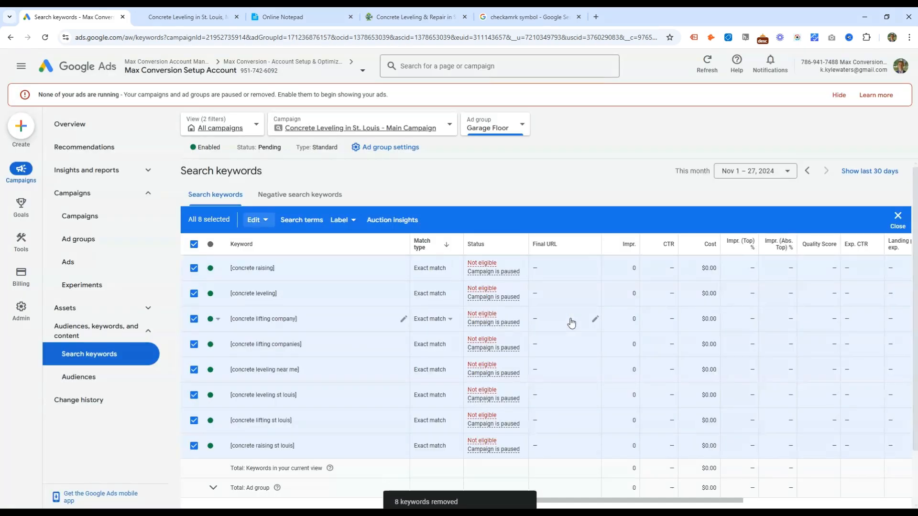
- Paste the copied keyword list into the Garage Floor ad group and change the first two keywords to "[garage floor leveling near me]" and "[garage floor leveling]"
key("ctrl+v")
double_click(214, 259)
type("garage floor")
key("Delete")
key("Delete")
key("Delete")
key("Delete")
key("Delete")
key("Down")
key("ctrl+shift+Left")
key("ctrl+shift+Left")
type("garage floor")
key("Delete")
- Change the third and fourth keywords to "[garage floor lifting]" and the fifth to "[garage floor leveling]"
key("Down")
key("ctrl+shift+Left")
key("ctrl+shift+Left")
type("garage floor")
key("ctrl+shift+Left")
key("ctrl+shift+Left")
type("garage floor liftin")
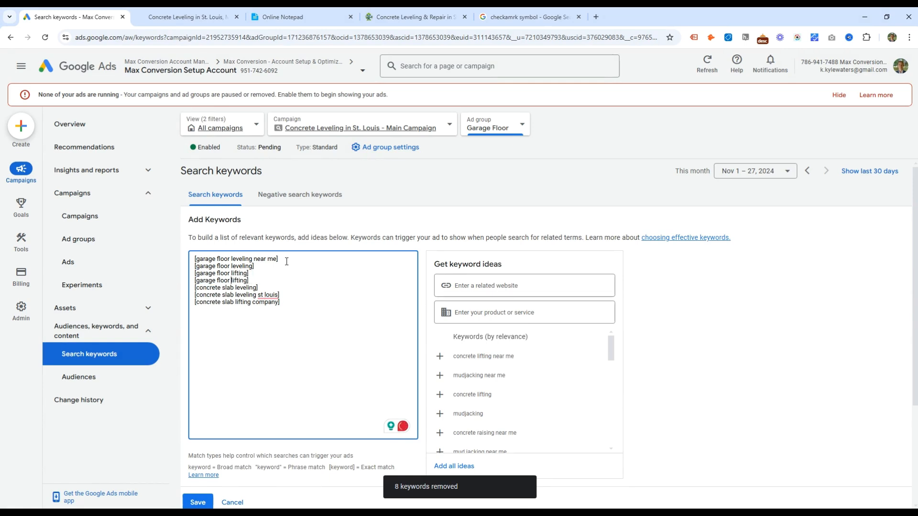
type("g] [garage floor")
key("Down")
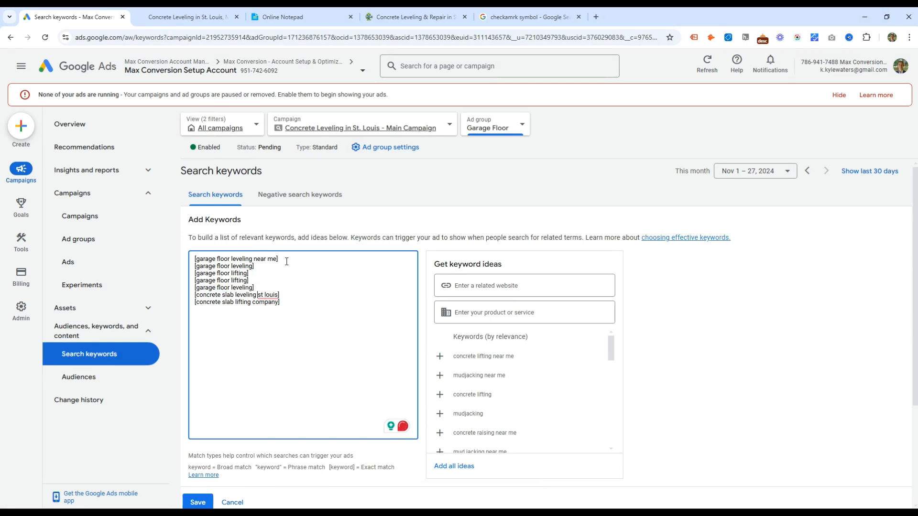
- Change the last two keywords to "[garage floor leveling st louis]" and "[garage floor lifting company]", and save the list to the ad group
key("ctrl+shift+Left")
key("ctrl+shift+Left")
type("garage floor")
key("ctrl+shift+Left")
key("ctrl+shift+Left")
type("garage floor")
left_click_drag(251, 281, 187, 275)
left_click_drag(280, 295, 268, 378)
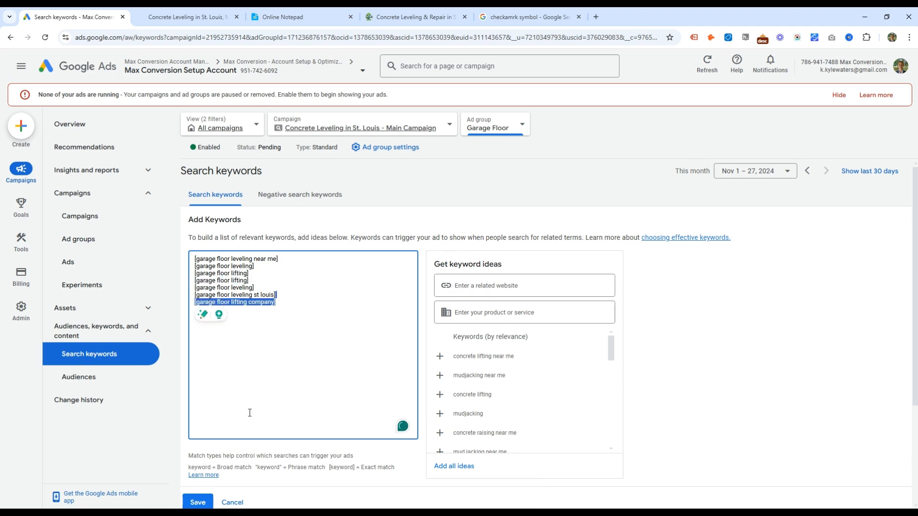
left_click(204, 500)
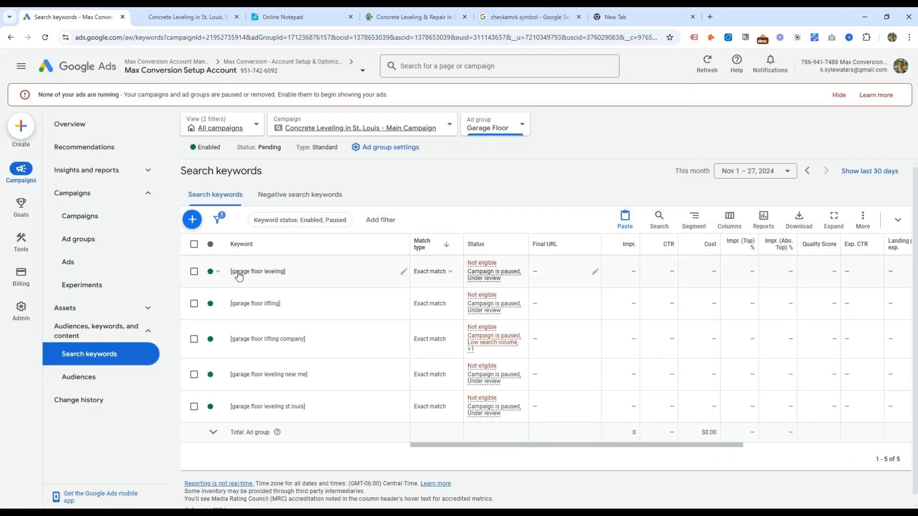
- Permanently remove all search keywords from the Gazebo Leveling ad group
left_click(194, 245)
left_click(255, 220)
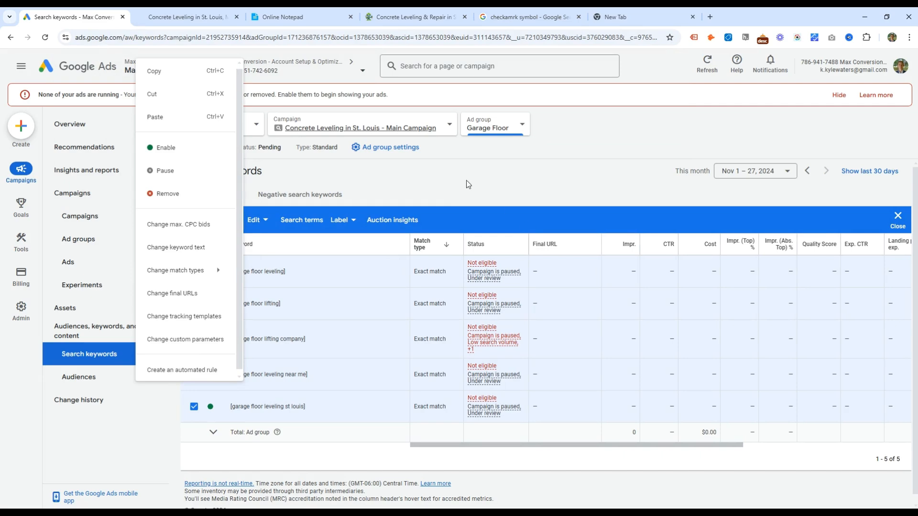
left_click(497, 126)
left_click(539, 330)
left_click(194, 244)
left_click(255, 220)
left_click(164, 194)
left_click(553, 314)
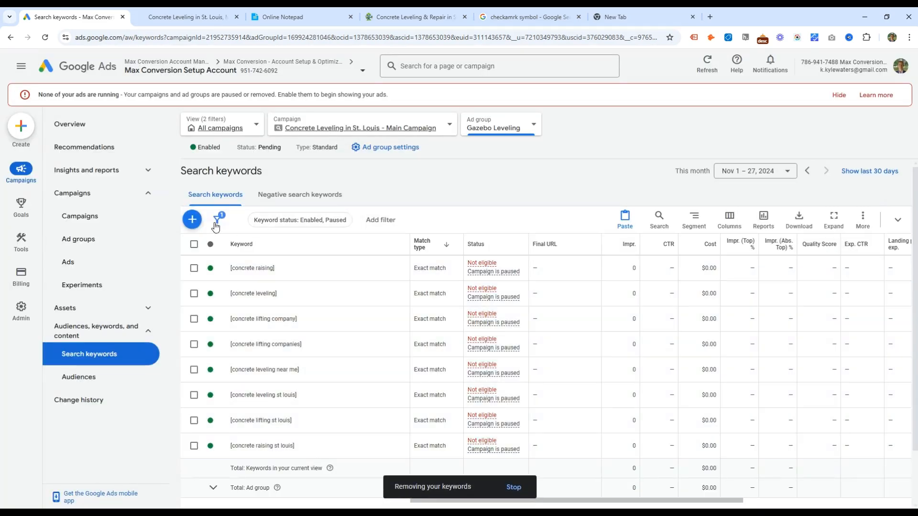
- Enter "[gazebo leveling company]", "[gazebo lifting company]", "[gazebo raising company]" and "[gazebo leveling st louis]" as new keywords for the Gazebo Leveling ad group
left_click(193, 220)
type("[ga")
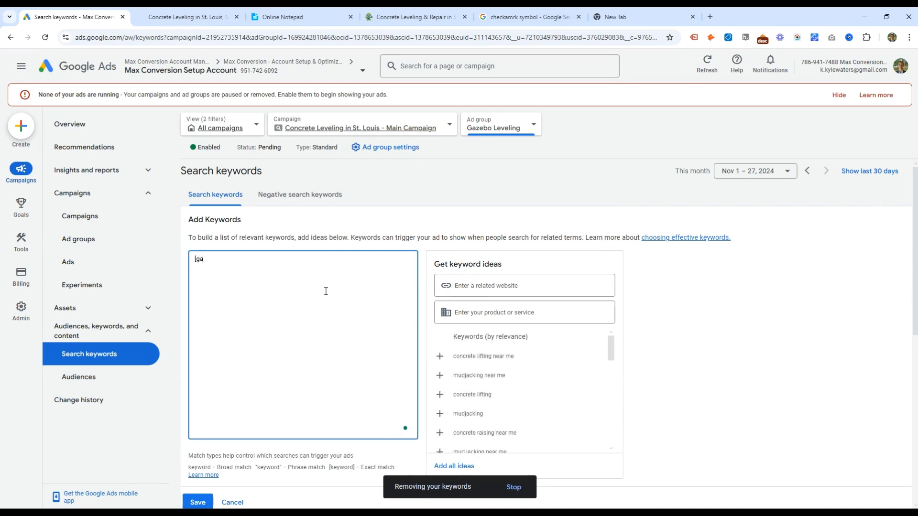
type("zebo leveling comp")
type("any] [gazebo ")
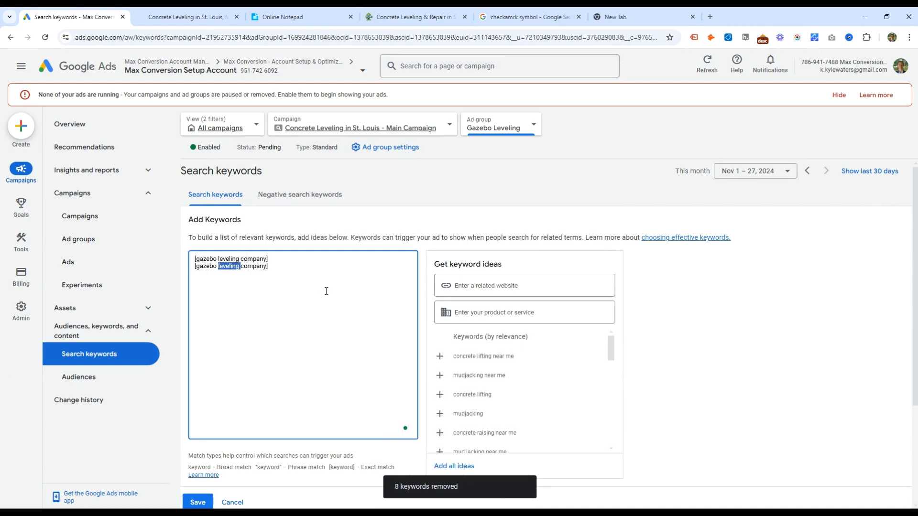
type("lifting")
type("raising")
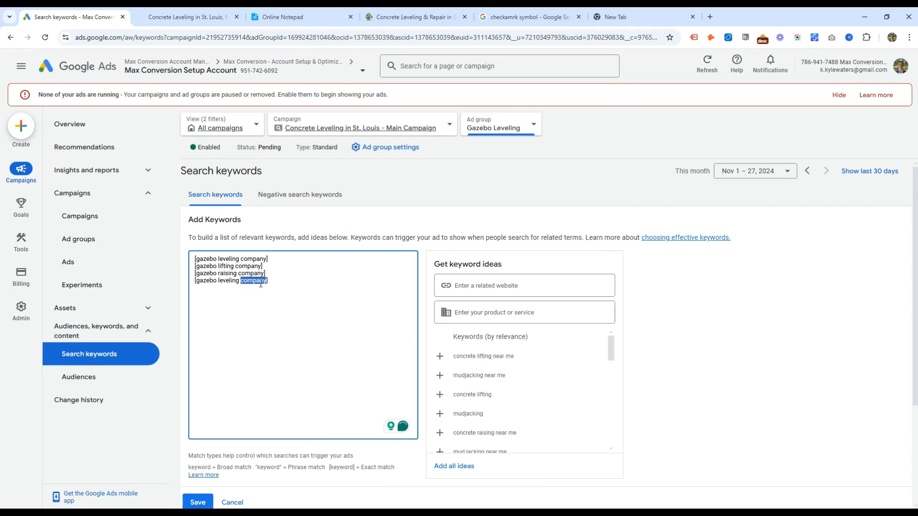
type("st louis")
key("ctrl+a")
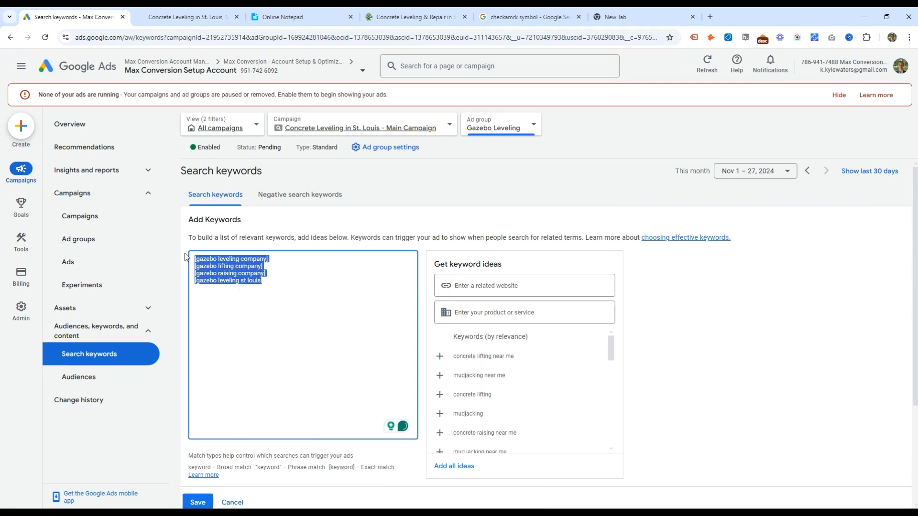
- Add "[gazebo concrete leveling]" and "[gazbo leveling]" to the list and save the keywords to the Gazebo Leveling ad group
left_click(284, 283)
key("Return")
type("[")
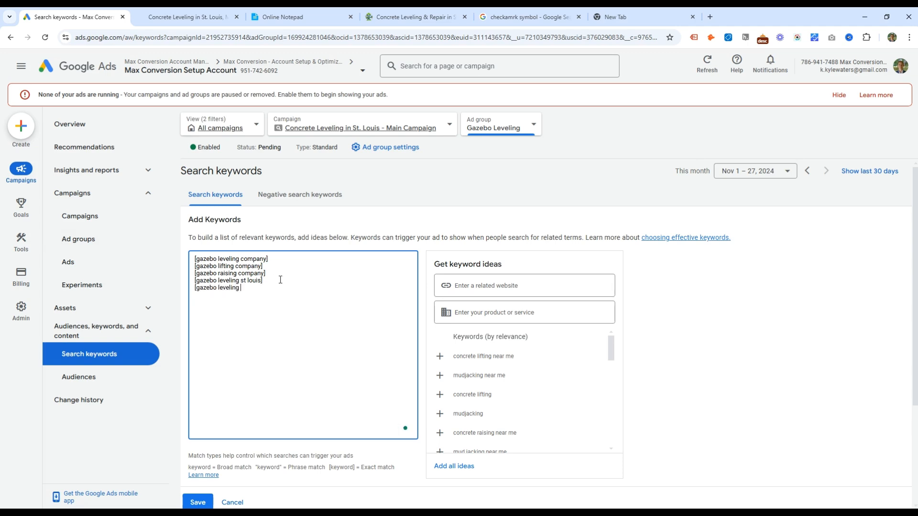
type("gazebo concrete leveling]")
key("Return")
key("shift+Up")
key("shift+Up")
key("shift+Up")
key("shift+Up")
key("shift+Up")
key("shift+Home")
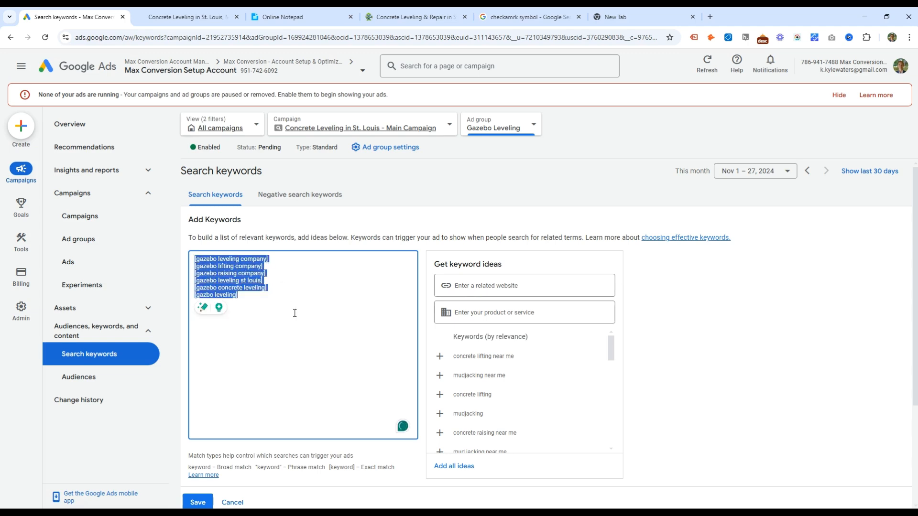
scroll(206, 438, "down", 1)
left_click(210, 450)
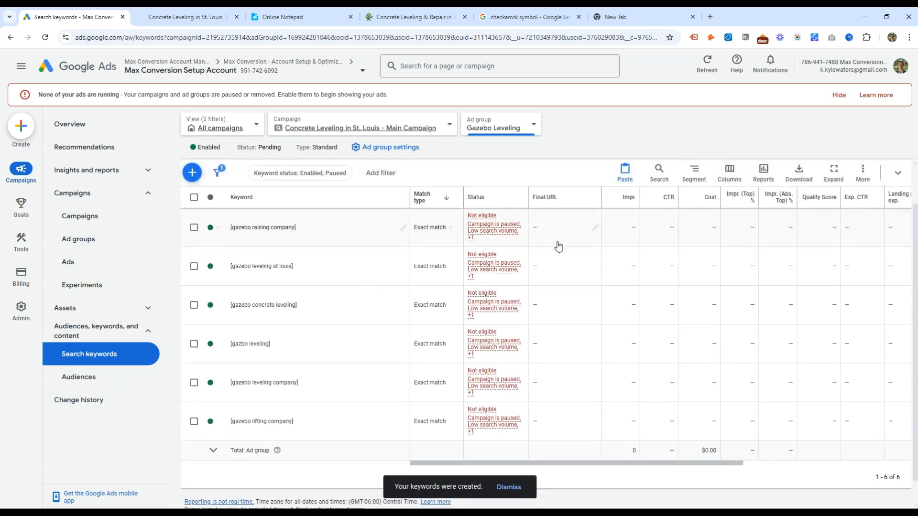
- Set the match type of the "gazbo leveling" keyword to Phrase match and check the keyword status details
mouse_move(485, 395)
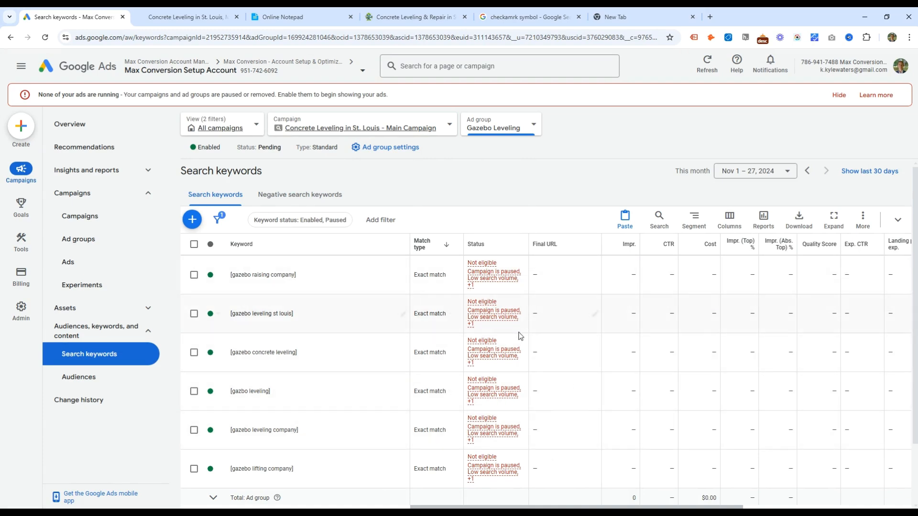
left_click(434, 394)
left_click(442, 413)
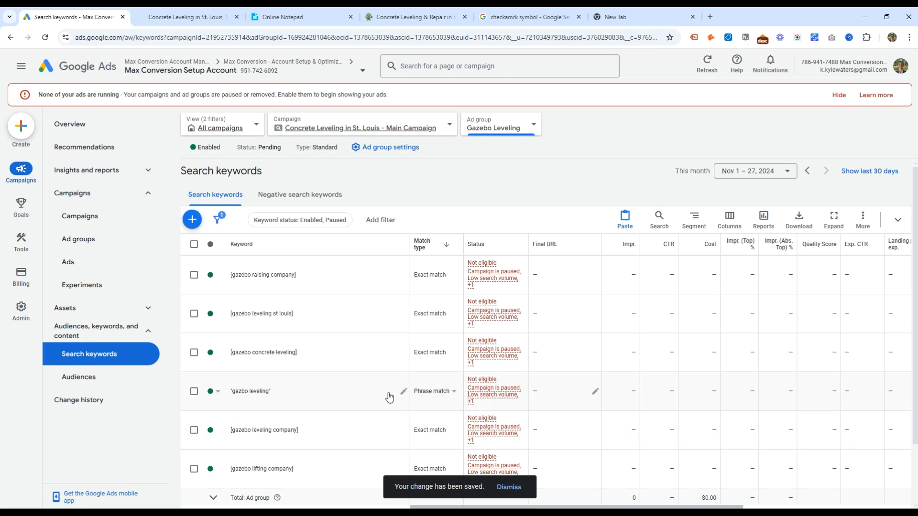
scroll(392, 400, "down", 1)
mouse_move(489, 351)
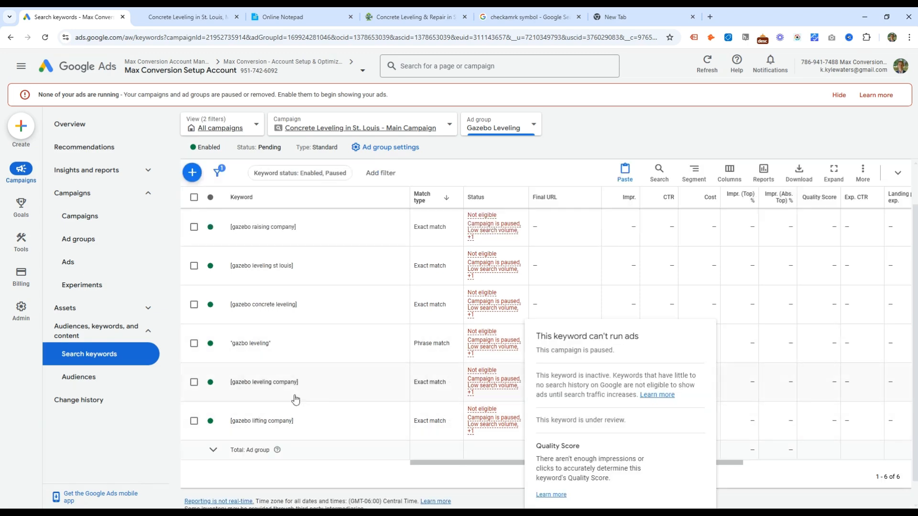
scroll(385, 442, "up", 1)
left_click(427, 393)
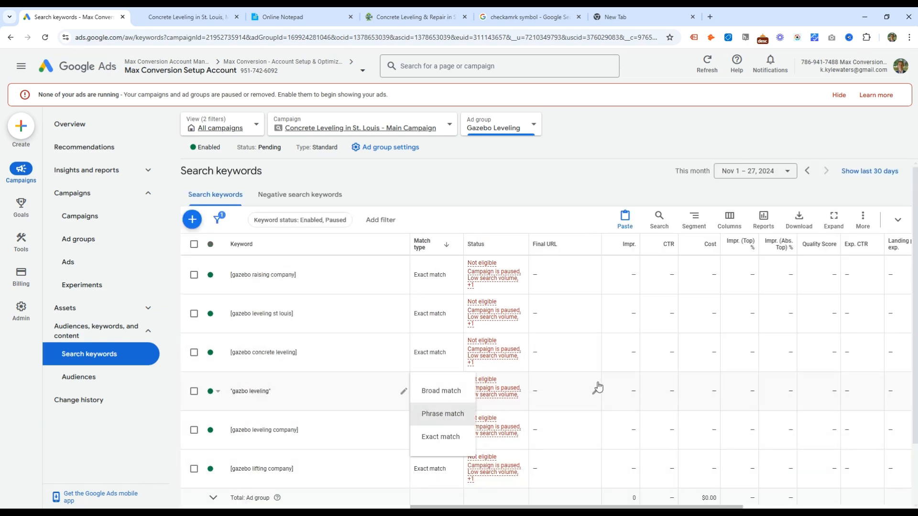
left_click(642, 399)
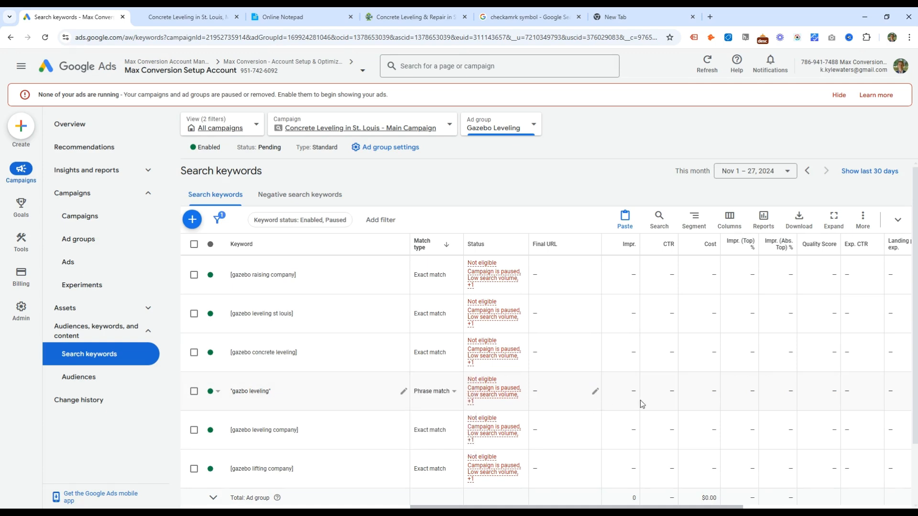
- Permanently remove all keywords from the Kirkwood ad group except the three containing "st louis"
left_click(512, 123)
left_click(533, 361)
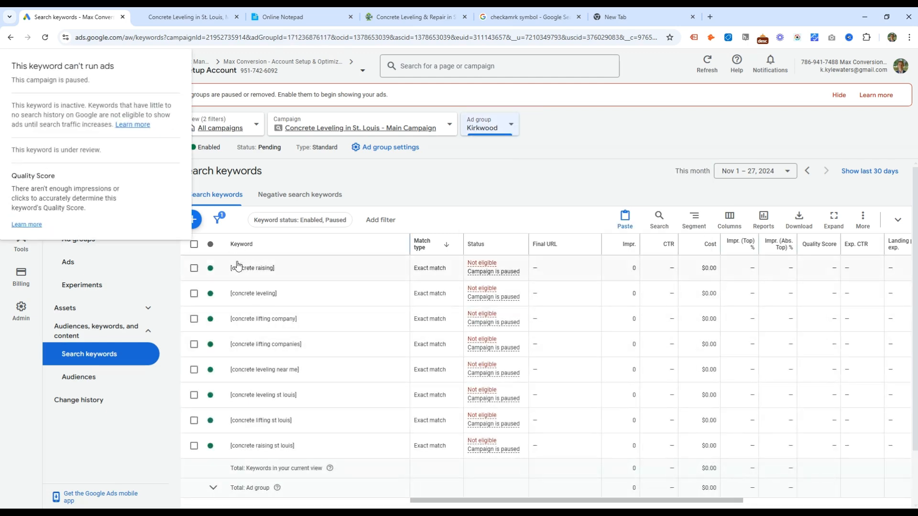
left_click(193, 245)
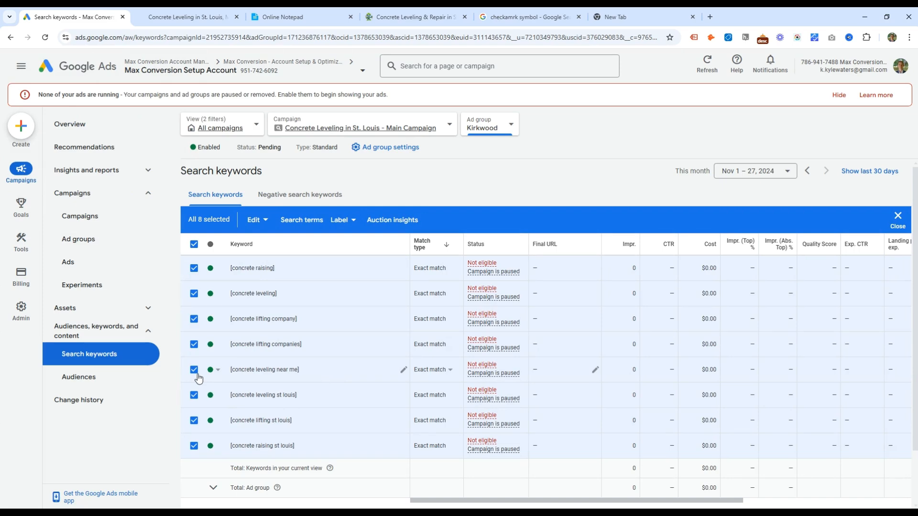
left_click(194, 395)
left_click(194, 420)
left_click(193, 446)
left_click(246, 219)
left_click(143, 190)
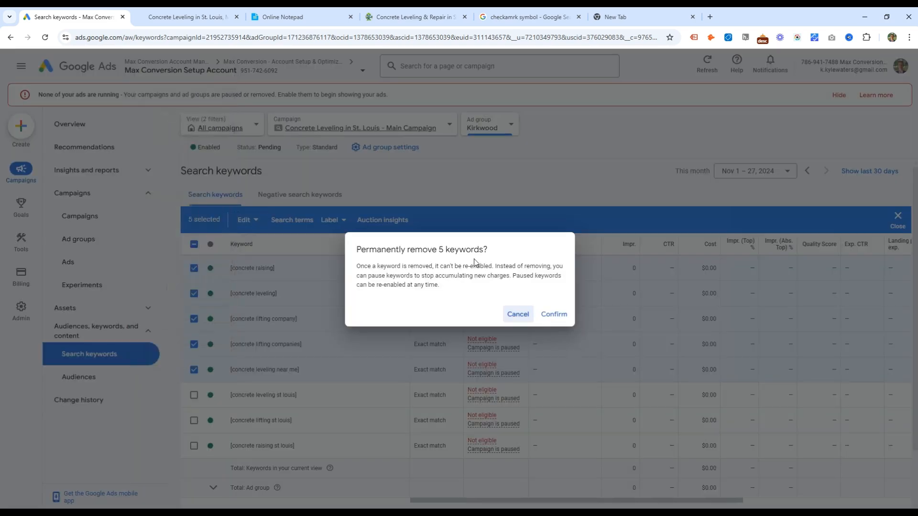
left_click(571, 317)
- Try to change the "[concrete leveling st louis]" keyword to "[concrete leveling kirkwood]" during the keyword removal
left_click(403, 396)
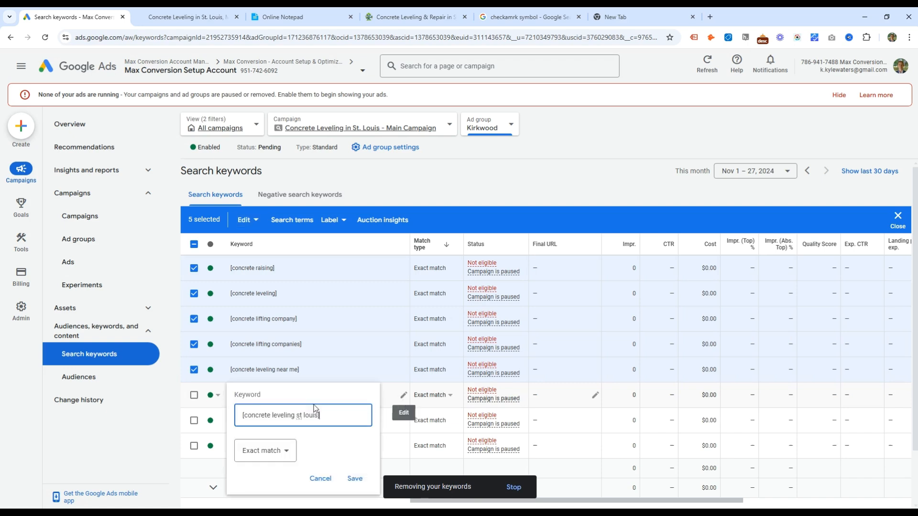
type("kirk")
key("Delete")
key("Delete")
key("Delete")
key("Delete")
key("Delete")
key("Delete")
type("wood")
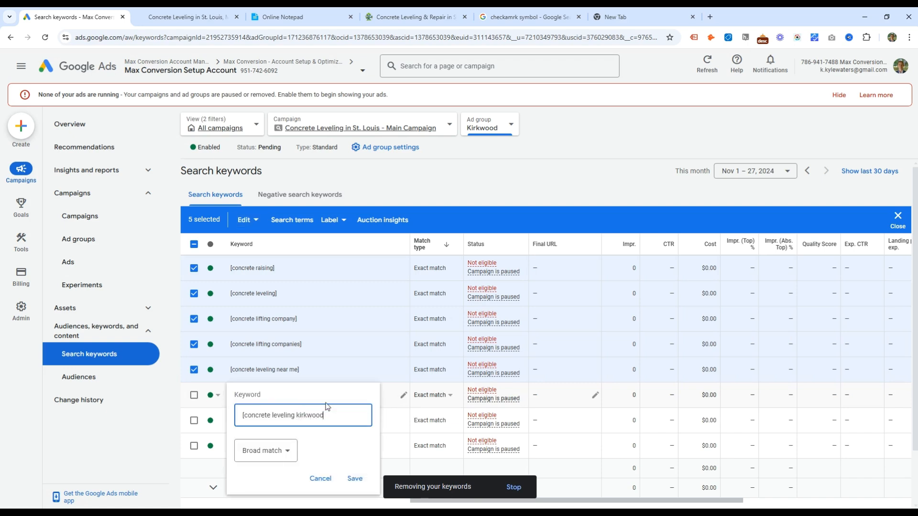
type("]")
key("ctrl+shift+Left")
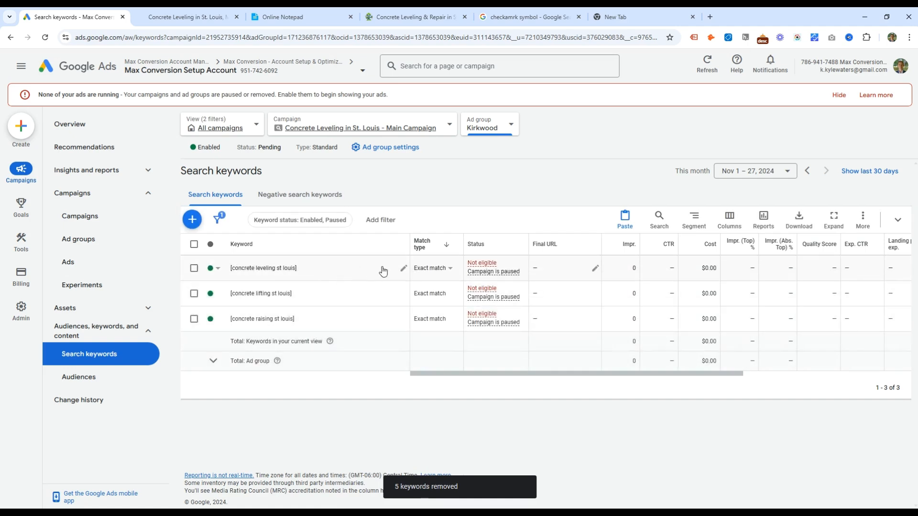
- Change the three remaining keywords to "[concrete leveling kirkwood]", "[concrete lifting kirkwood]" and "[concrete raising kirkwood]"
left_click(404, 269)
key("ctrl+shift+Left")
key("ctrl+shift+Left")
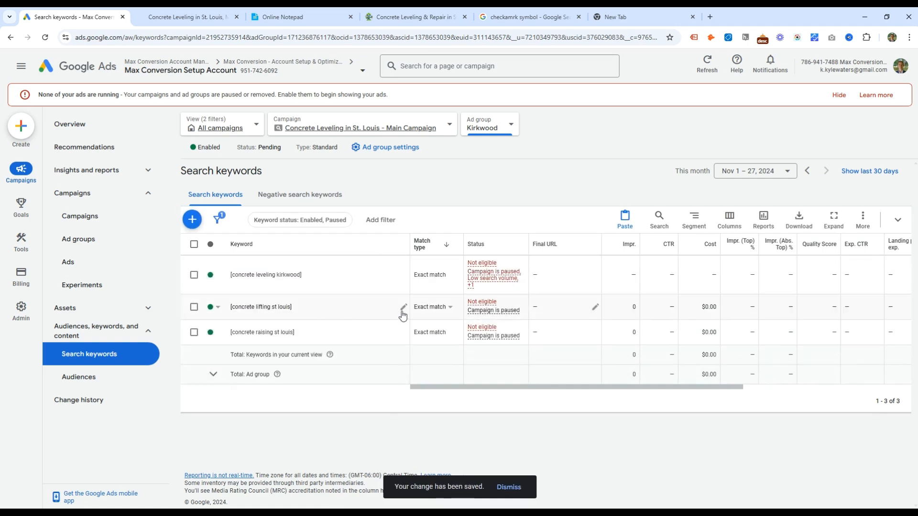
left_click(403, 308)
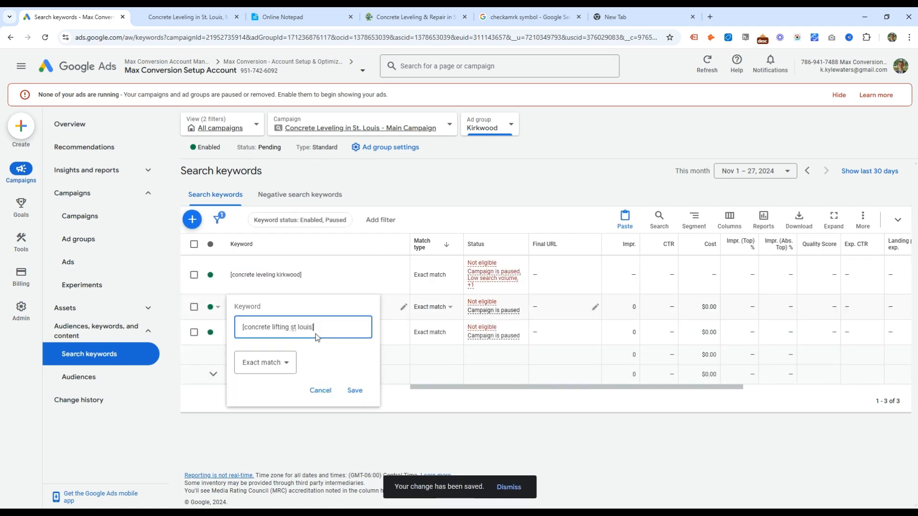
key("ctrl+shift+Left")
type("kirkwood")
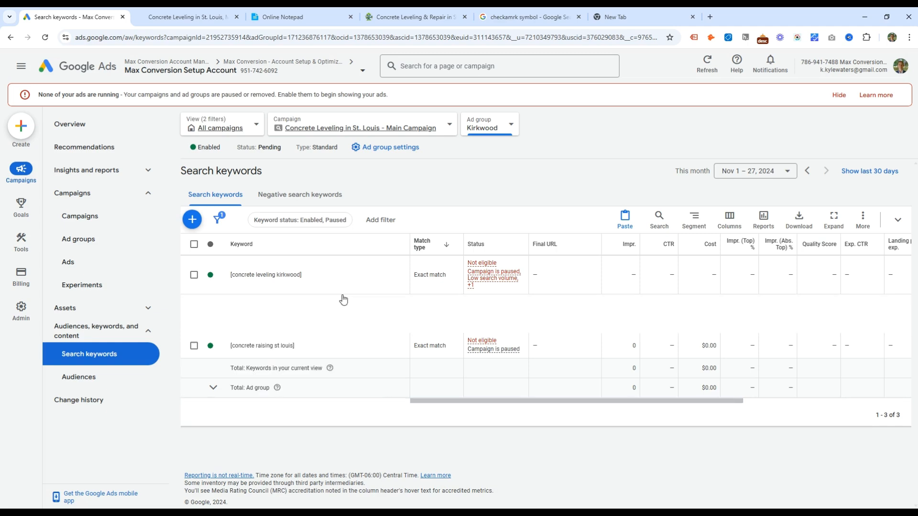
left_click(404, 346)
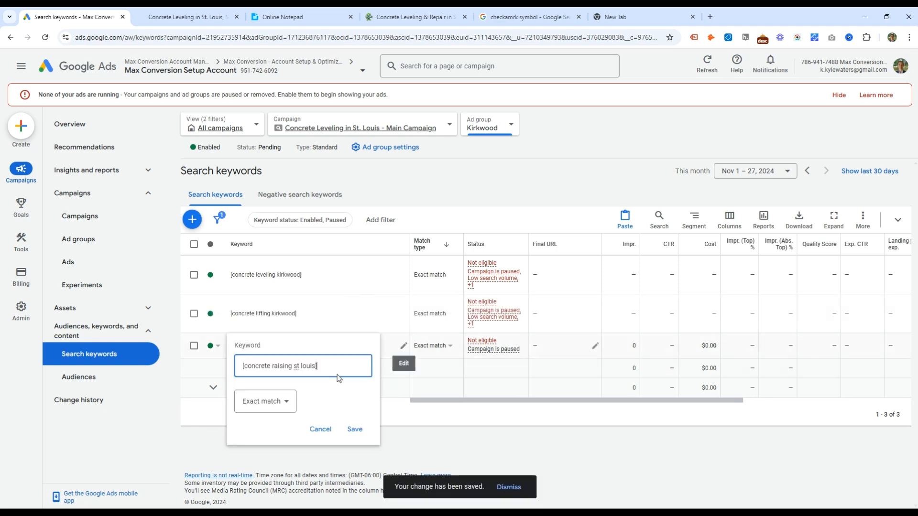
- Add the phrase match keyword "mudjacking kirkwood" to the Kirkwood ad group and save it
left_click(192, 220)
left_click(193, 219)
type("\"mudjacking kirkwood\"")
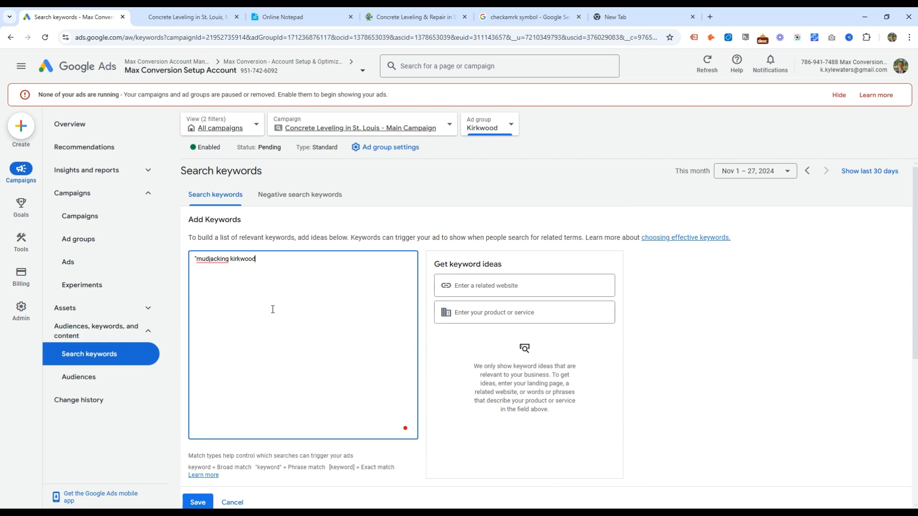
key("ctrl+a")
left_click(302, 301)
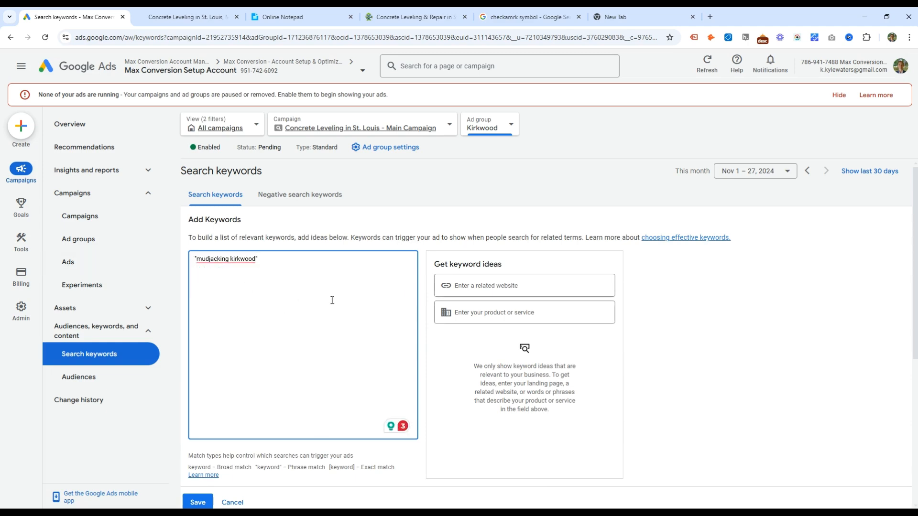
scroll(214, 434, "down", 2)
left_click(198, 407)
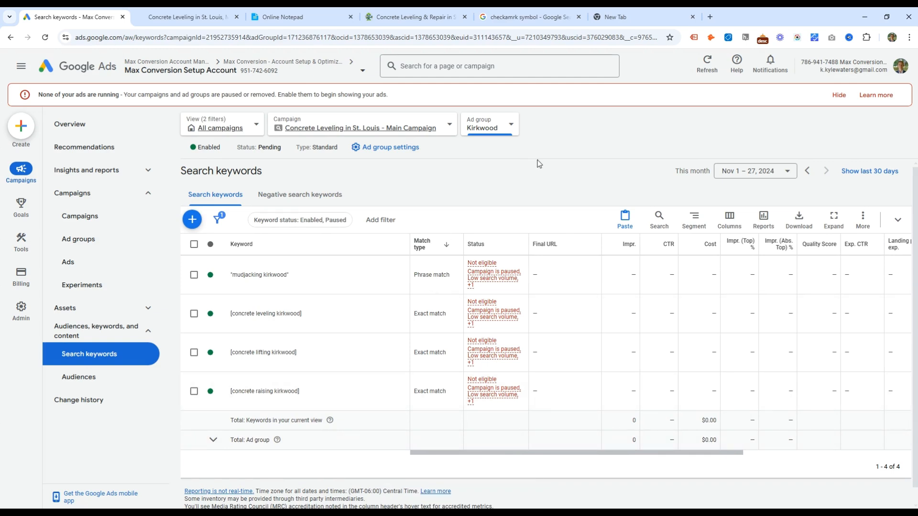
- Permanently remove all keywords from the Mudjacking ad group
left_click(489, 127)
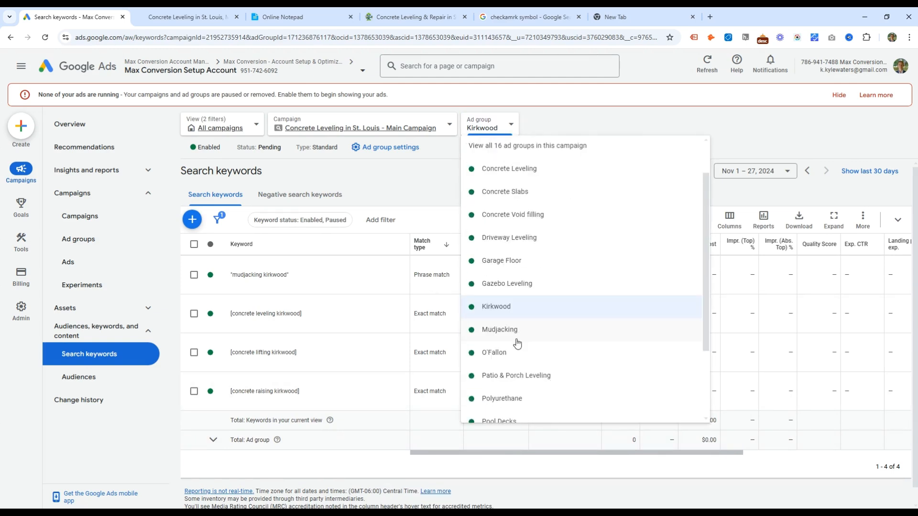
left_click(499, 329)
left_click(194, 244)
right_click(208, 270)
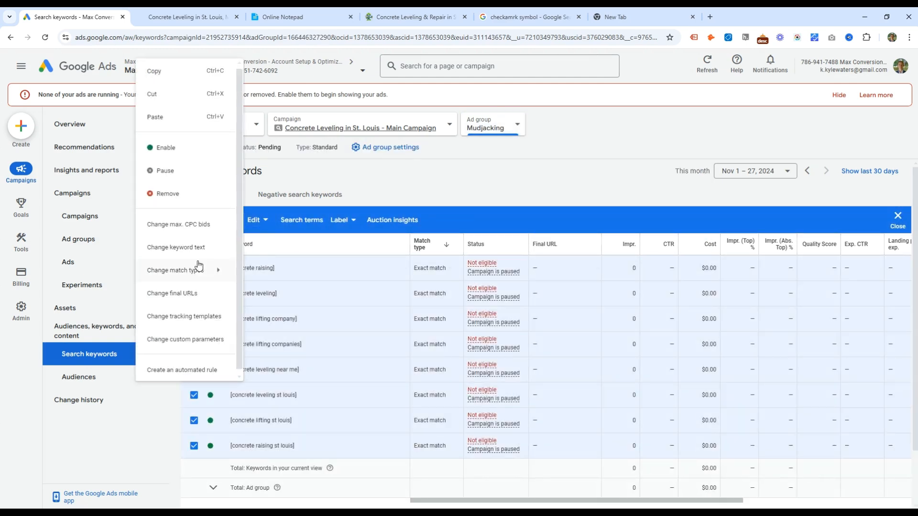
left_click(182, 198)
left_click(555, 315)
- Permanently remove all keywords from the O'Fallon ad group
left_click(515, 133)
scroll(518, 297, "down", 2)
left_click(516, 313)
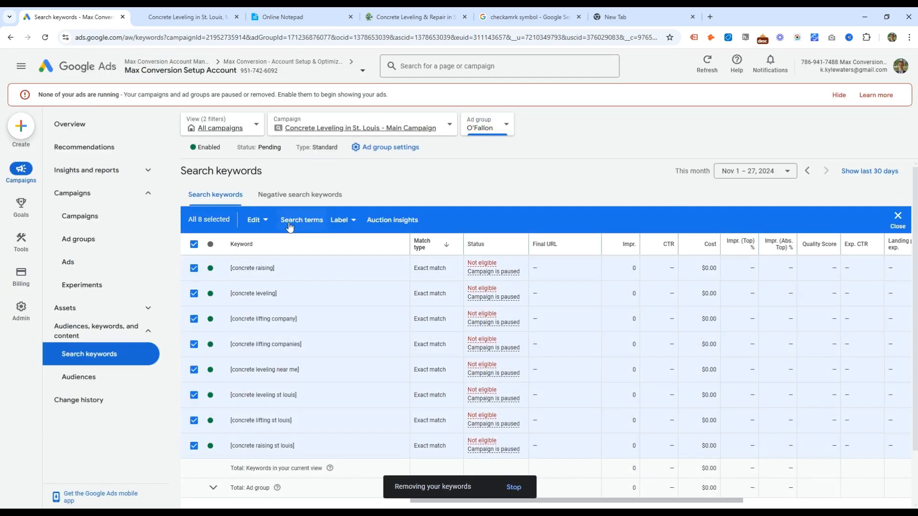
right_click(266, 256)
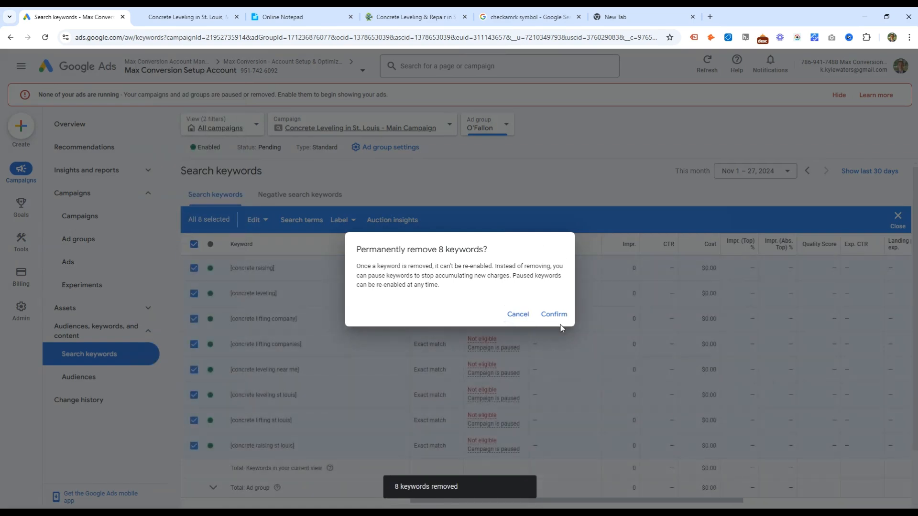
left_click(554, 315)
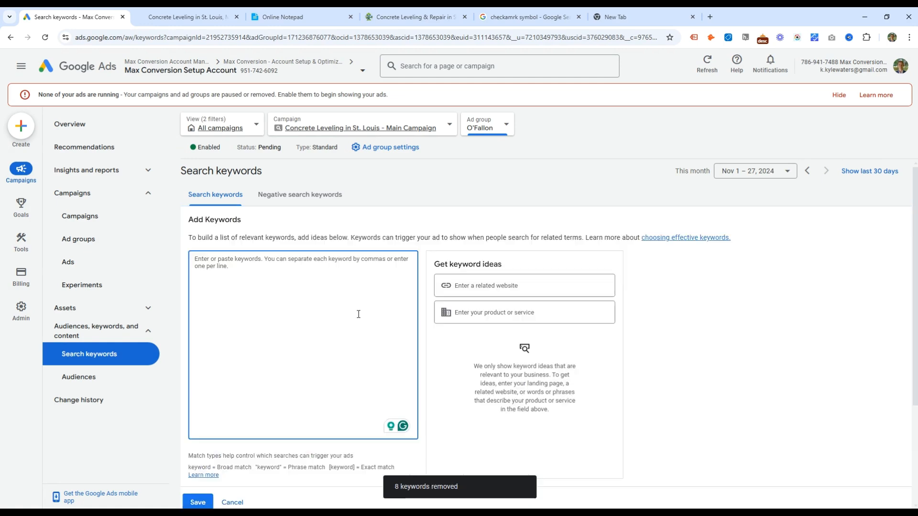
- Enter "[concrete leveling o fallon]" as the first new exact match keyword for the O'Fallon ad group
type("kirkwood")
left_click_drag(296, 338, 140, 259)
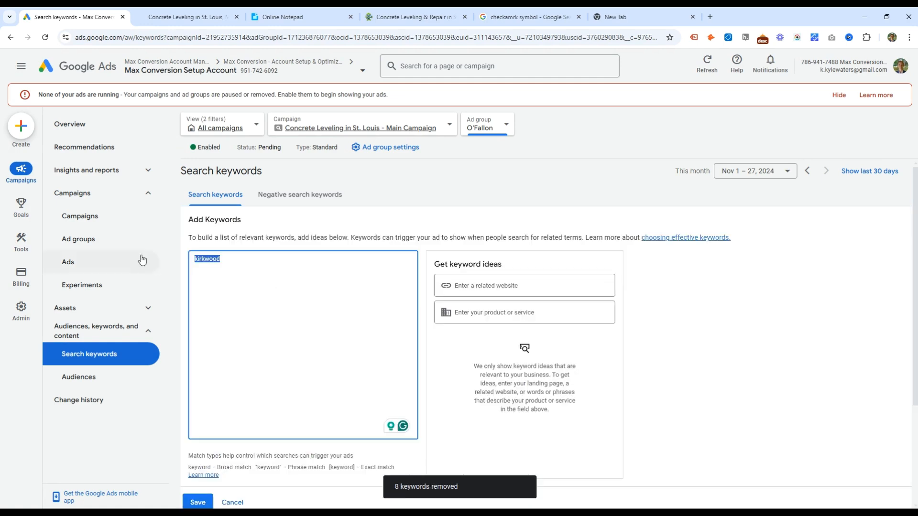
type("concrete leveling o fallon")
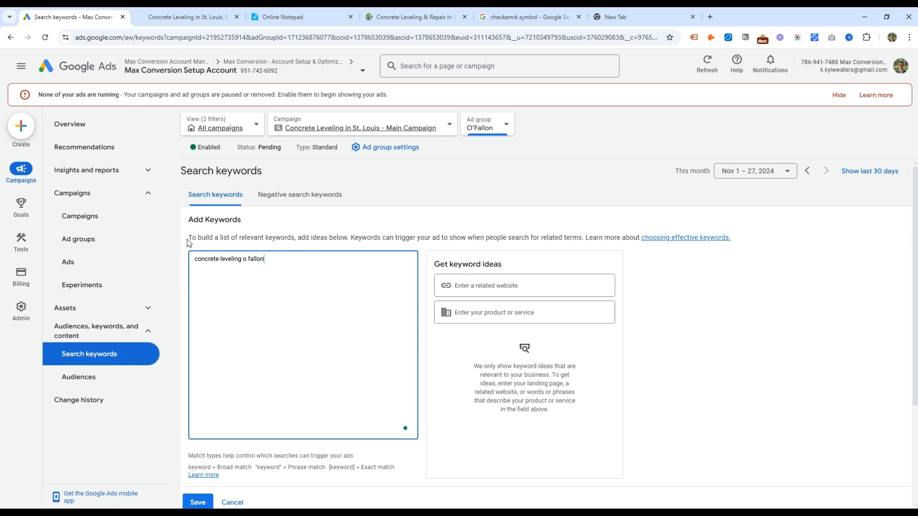
key("ctrl+shift+i")
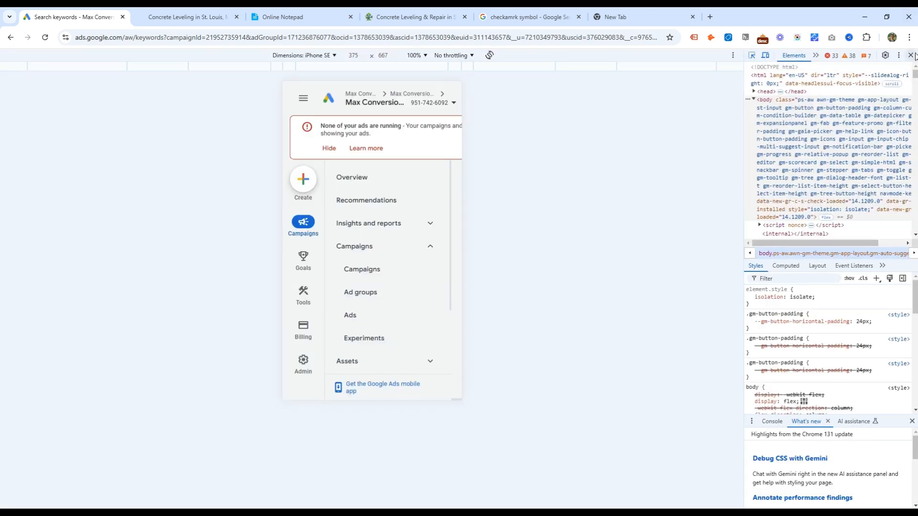
left_click(912, 56)
left_click_drag(255, 258, 147, 239)
key("Home")
type("[")
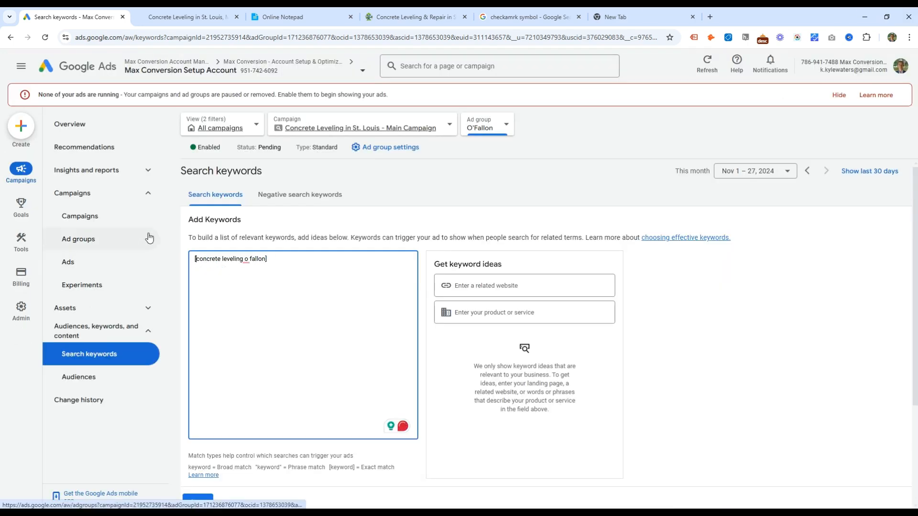
- Add "[concrete raising o fallon]" and "[concrete lifting o fallon]" below it, copy the keyword list and save the O'Fallon keywords
key("End")
key("Return")
type("[concrete leveling o fallon]")
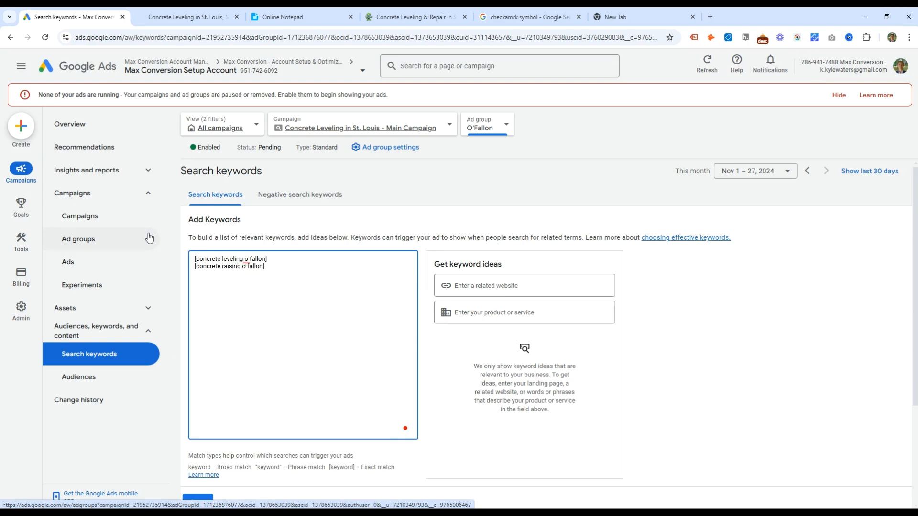
key("Return")
type("[concrete leveling o fallon]")
key("ctrl+shift+Left")
type("lifting")
scroll(315, 284, "down", 3)
scroll(313, 286, "up", 3)
left_click_drag(271, 276, 193, 257)
key("ctrl+c")
scroll(223, 313, "down", 2)
left_click(207, 409)
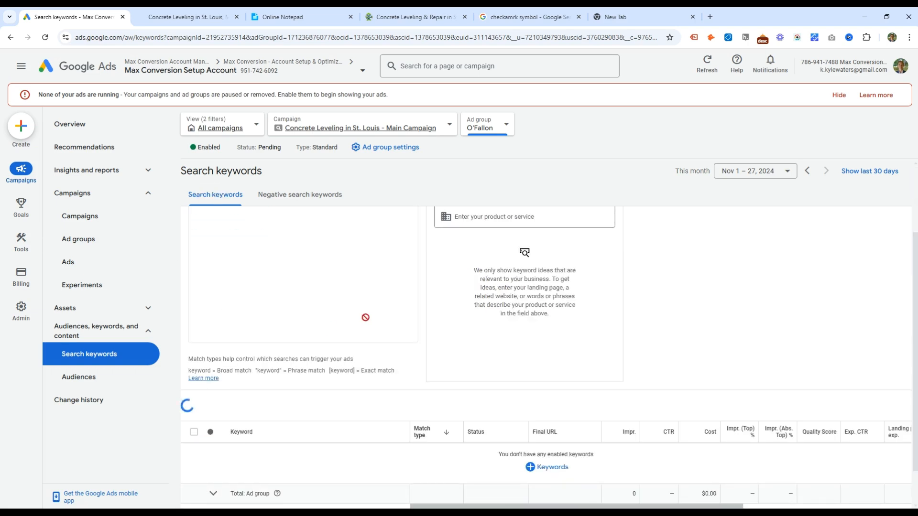
- Permanently remove all keywords from the St. Charles ad group
left_click(487, 126)
scroll(521, 326, "down", 3)
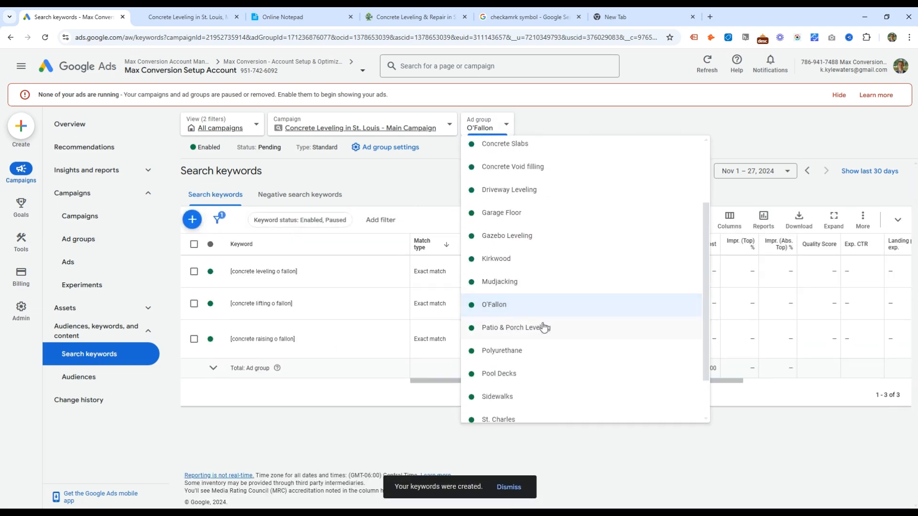
left_click(468, 362)
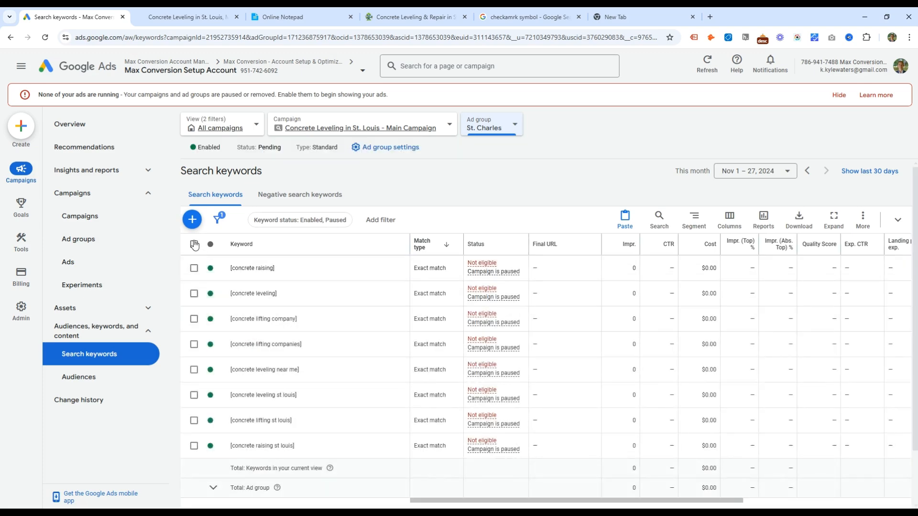
left_click(193, 244)
left_click(257, 220)
left_click(186, 193)
left_click(554, 314)
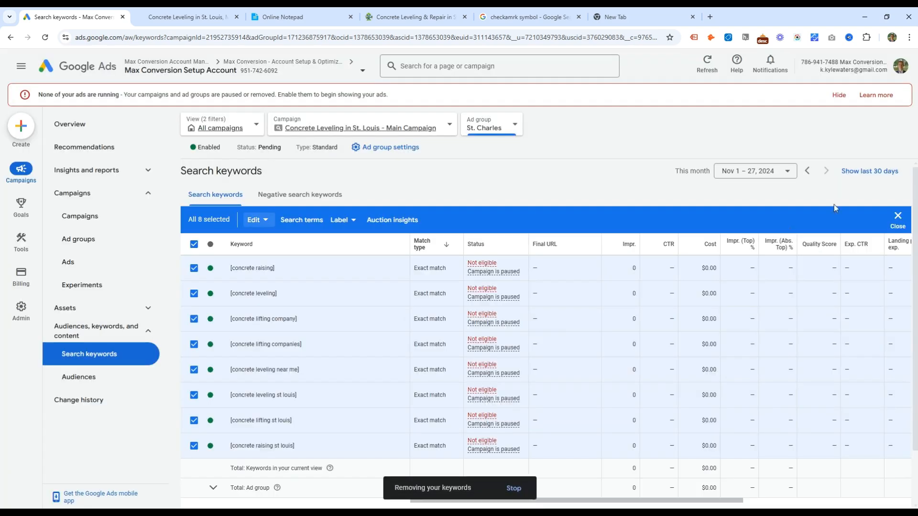
- Add the copied keywords to St. Charles as "[concrete leveling st charles]", "[concrete raising st charles]" and "[concrete lifting st charles]", and save them
left_click(191, 217)
key("ctrl+v")
double_click(251, 259)
key("BackSpace")
key("BackSpace")
type("st ch")
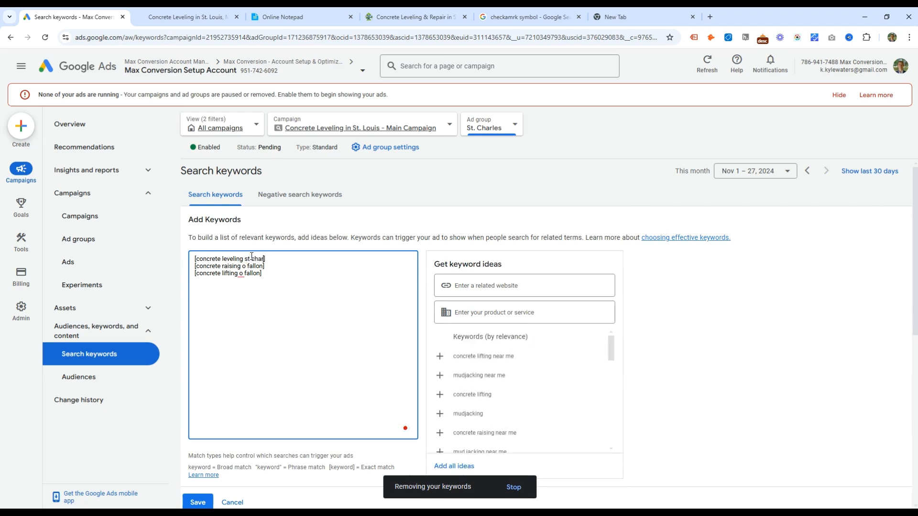
key("ctrl+shift+Right")
type("st charles")
key("Down")
left_click(197, 502)
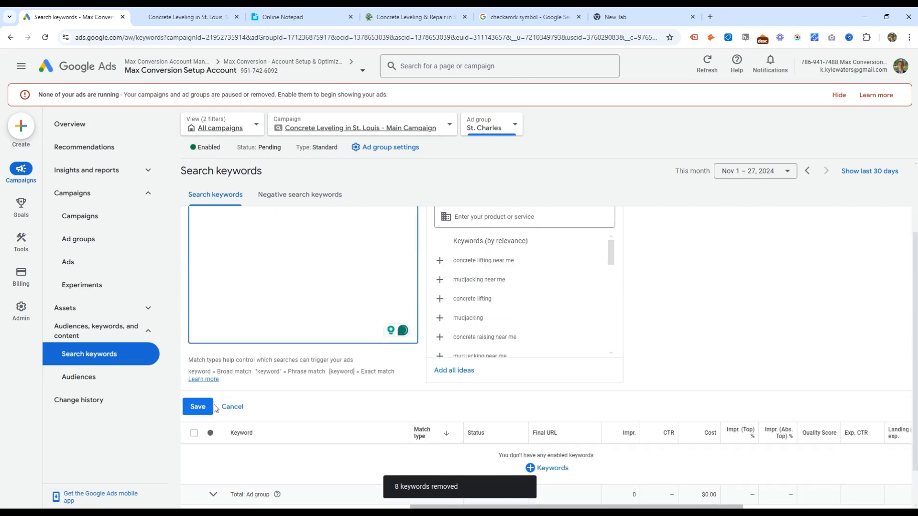
- Permanently remove all keywords from the Patio & Porch Leveling ad group and clear the selection
left_click(493, 125)
scroll(555, 301, "down", 3)
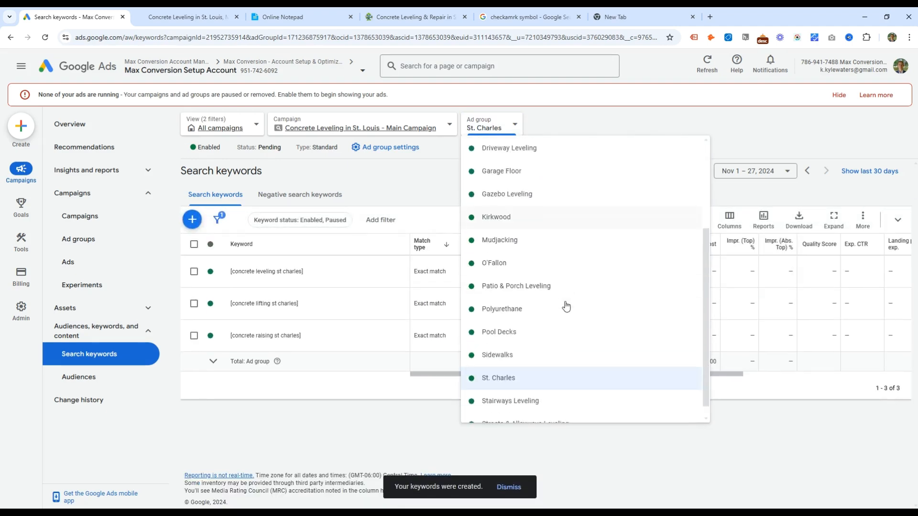
left_click(537, 282)
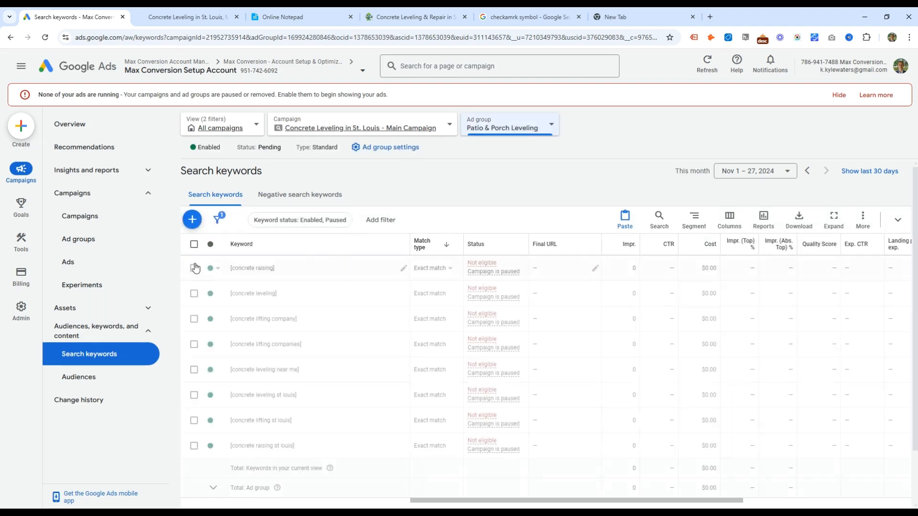
left_click(194, 244)
right_click(244, 264)
left_click(182, 198)
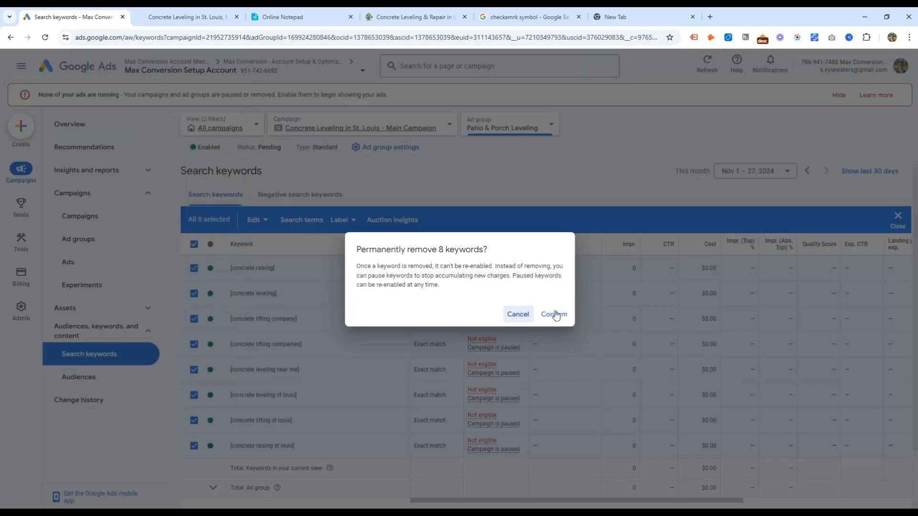
left_click(553, 314)
left_click(898, 217)
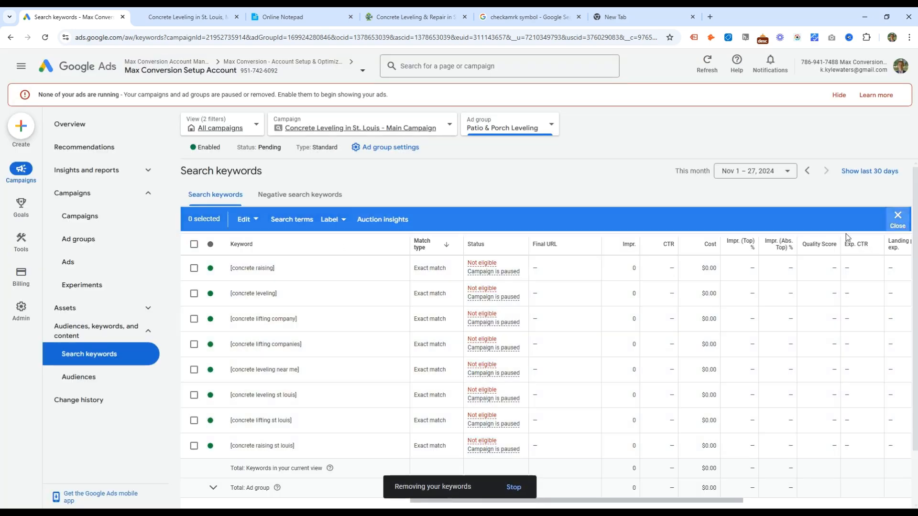
- Enter the new keywords "[patio leveling company]" and "[patio raising company]" for the Patio & Porch Leveling ad group
left_click(193, 220)
left_click(368, 308)
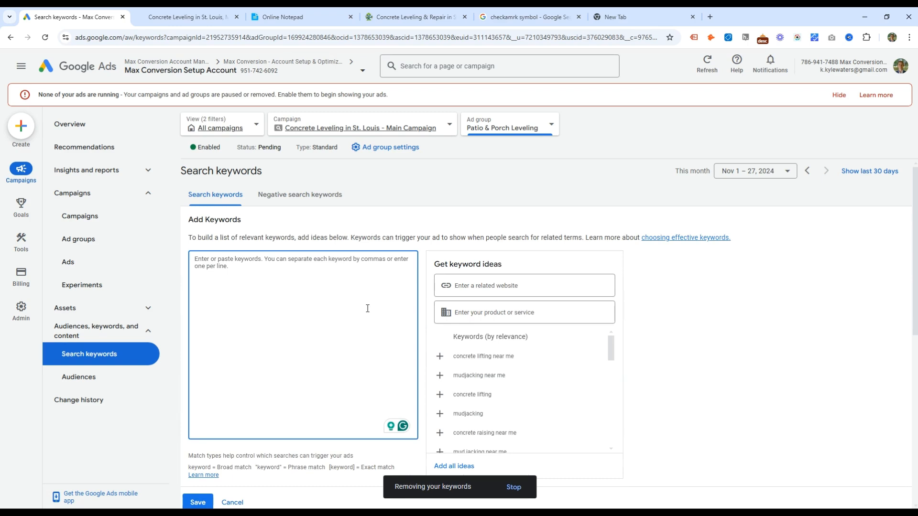
type("[patio leveling company]")
key("ctrl+a")
key("ctrl+c")
key("Right")
key("Return")
key("ctrl+v")
key("ctrl+Left")
key("ctrl+shift+Left")
type("r")
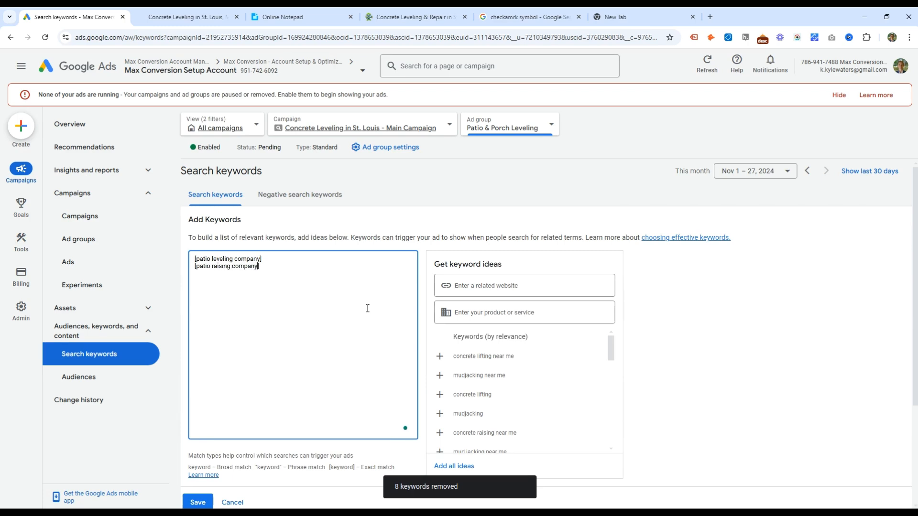
- Add "[patio lifting company]" and "[patio leveling st louis]" to the new keyword list
key("ctrl+v")
key("ctrl+Left")
key("ctrl+shift+Left")
type("li")
key("ctrl+Left")
key("ctrl+shift+Left")
type("lifting")
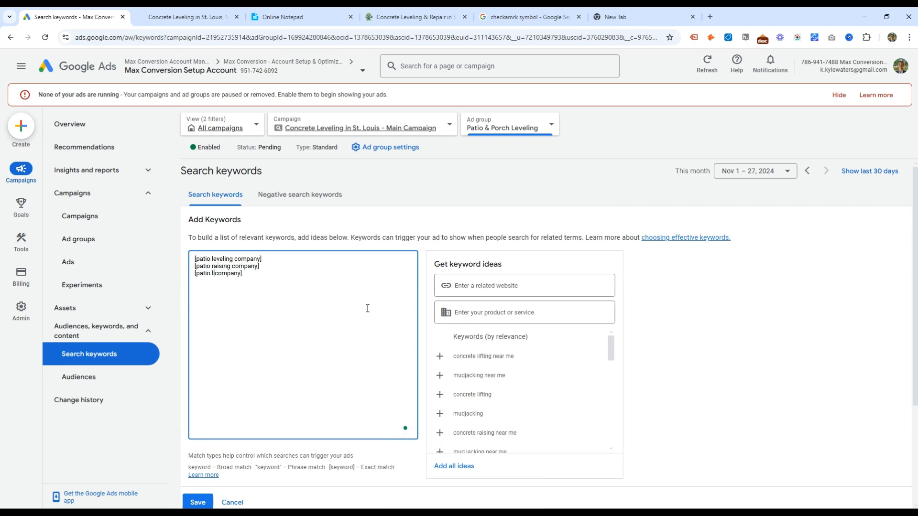
key("ctrl+Right")
key("ctrl+v")
key("Left")
key("ctrl+shift+Left")
type("st loui")
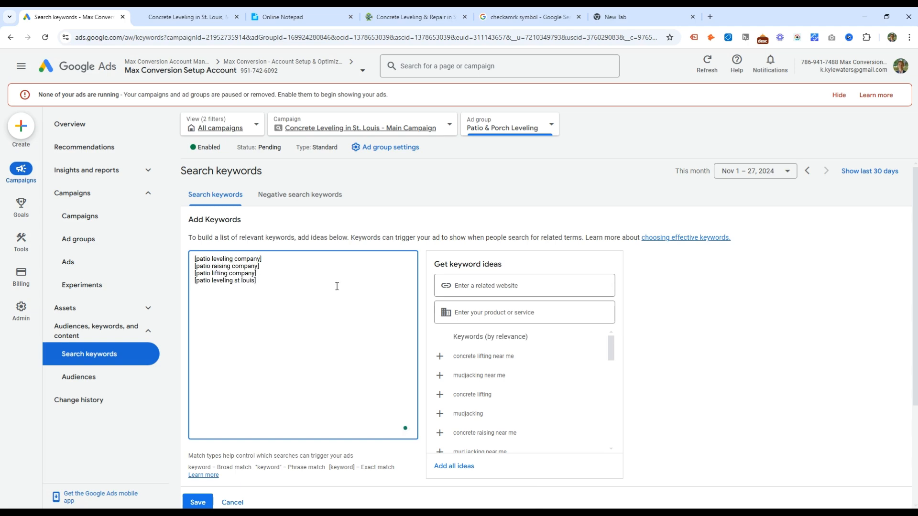
- Duplicate the four patio keywords below the list and change the first copy to "[porch leveling company]"
key("ctrl+a")
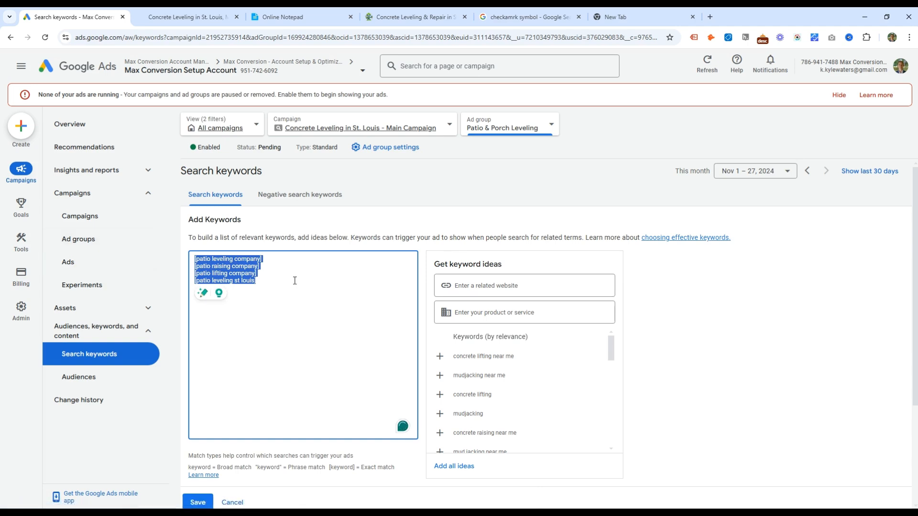
left_click(281, 284)
key("Return")
key("ctrl+v")
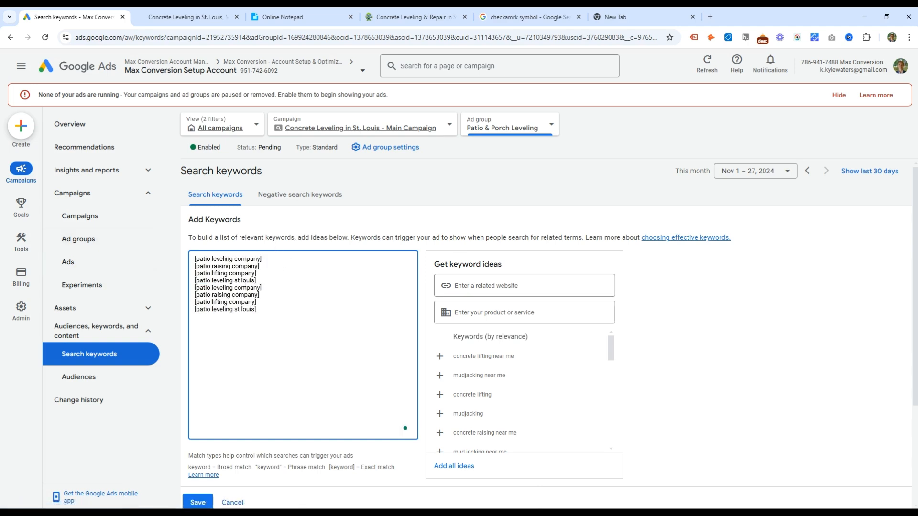
double_click(203, 287)
type("pro")
key("ctrl+shift+i")
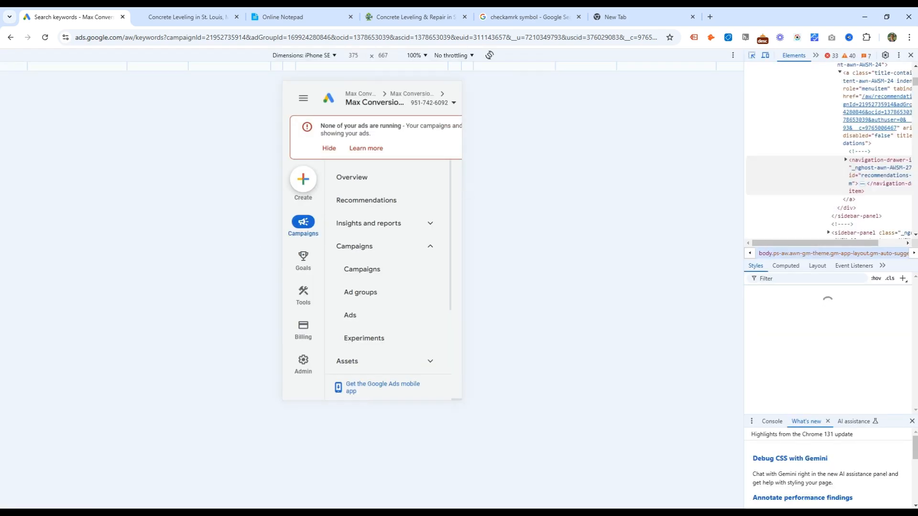
left_click(910, 55)
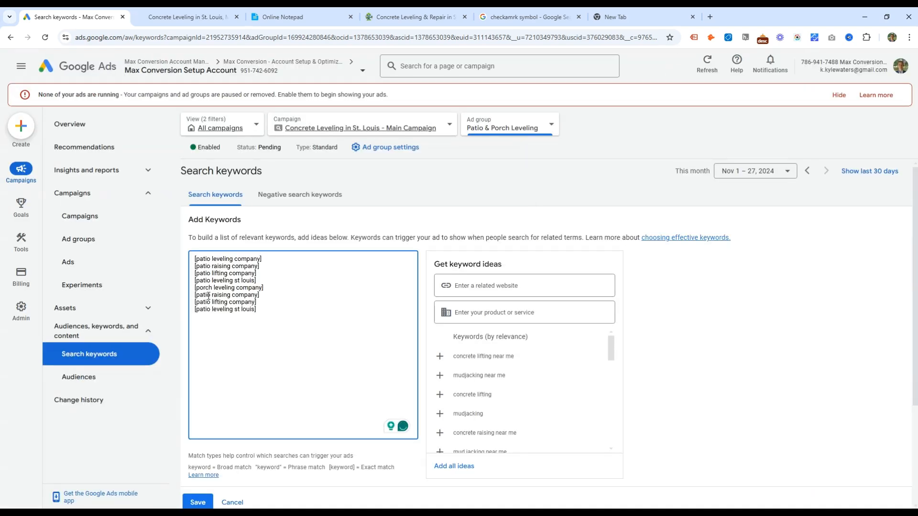
- Replace "patio" with "porch" in the other three duplicated keywords and save all the Patio & Porch Leveling keywords
key("ctrl+v")
key("ctrl+z")
key("ctrl+c")
double_click(205, 295)
key("ctrl+v")
double_click(205, 302)
key("ctrl+v")
double_click(205, 309)
key("ctrl+v")
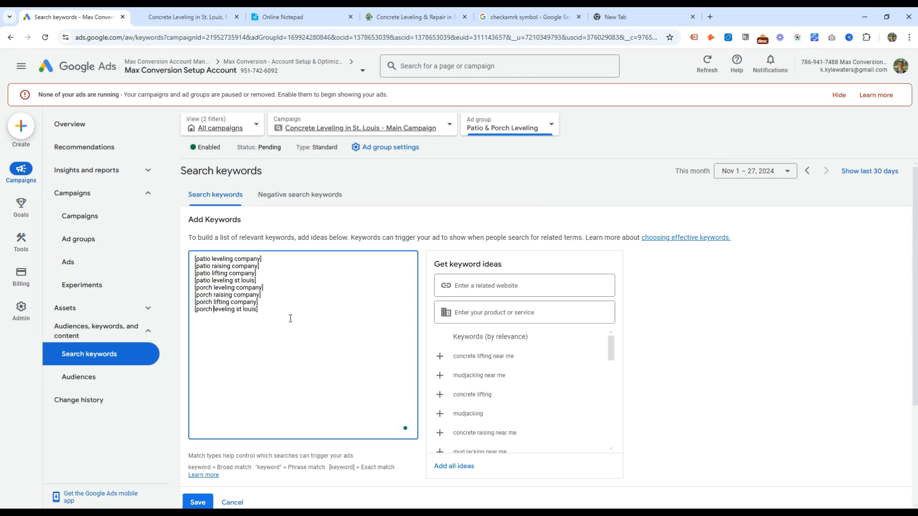
key("ctrl+a")
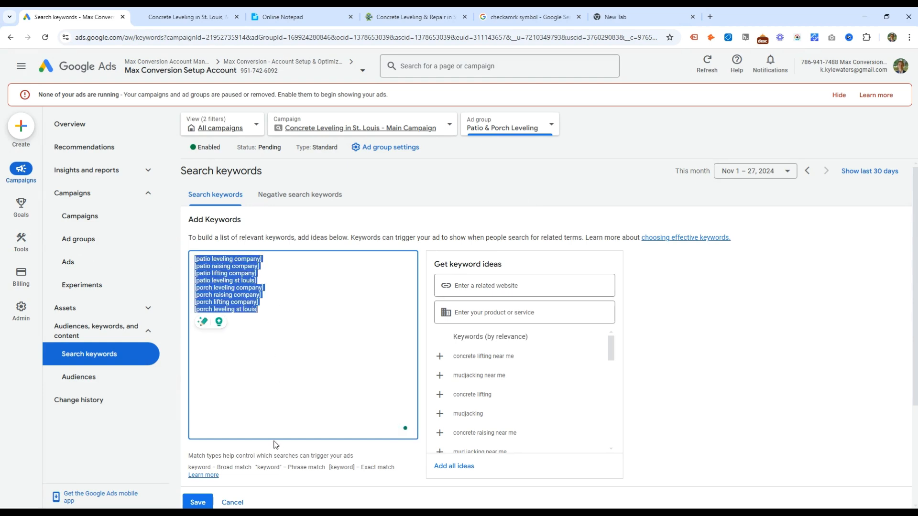
left_click(205, 501)
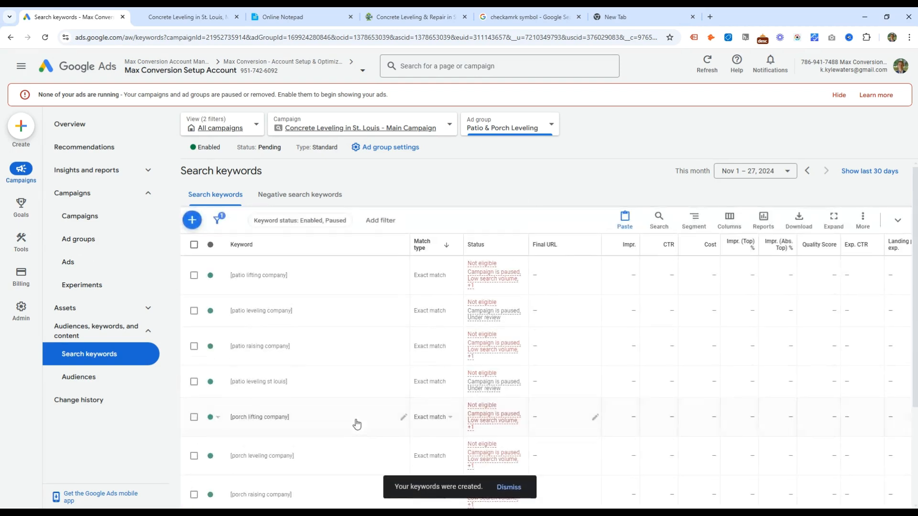
- Change the match type of the "porch leveling company" keyword to phrase match
mouse_move(485, 358)
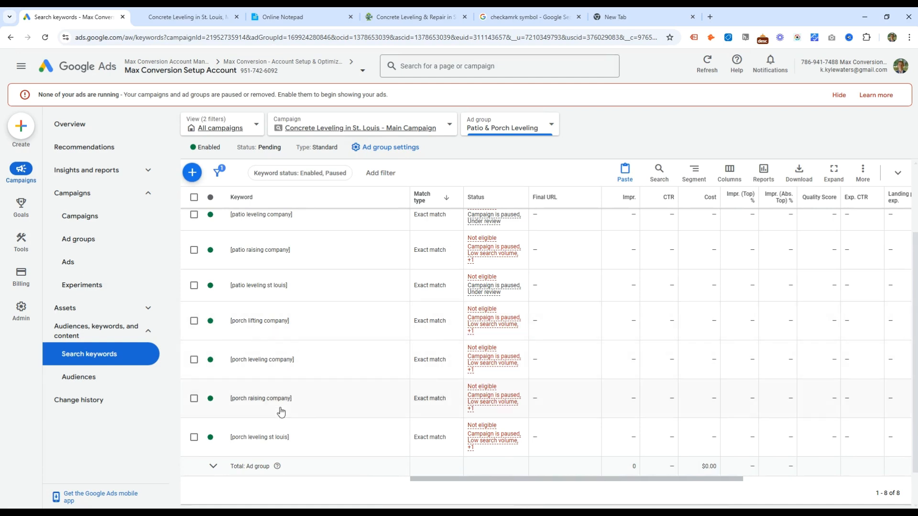
left_click(450, 360)
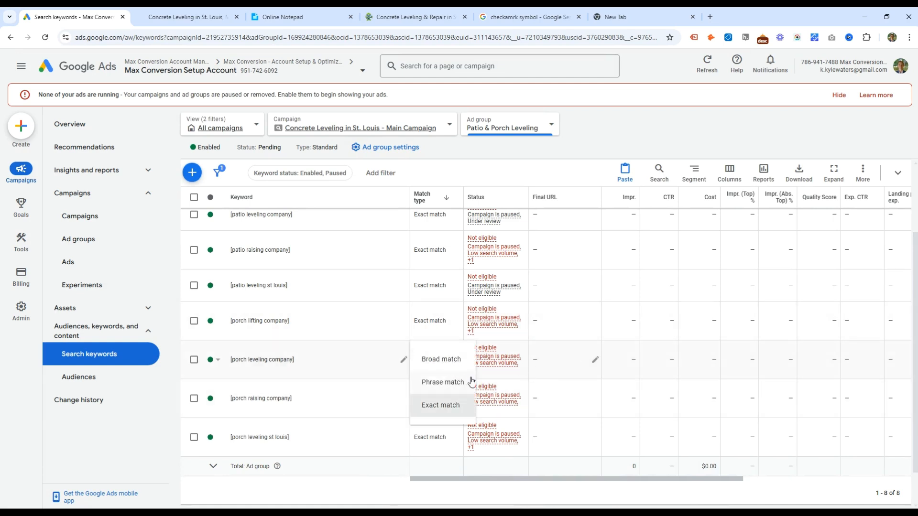
left_click(469, 381)
scroll(549, 296, "up", 2)
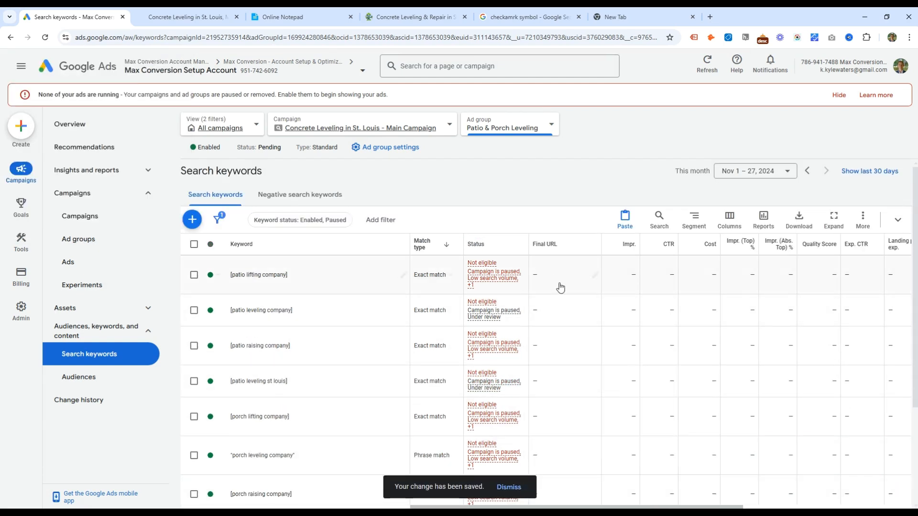
- Switch to the Polyurethane ad group and remove all of its generic concrete keywords
left_click(526, 125)
scroll(566, 305, "down", 3)
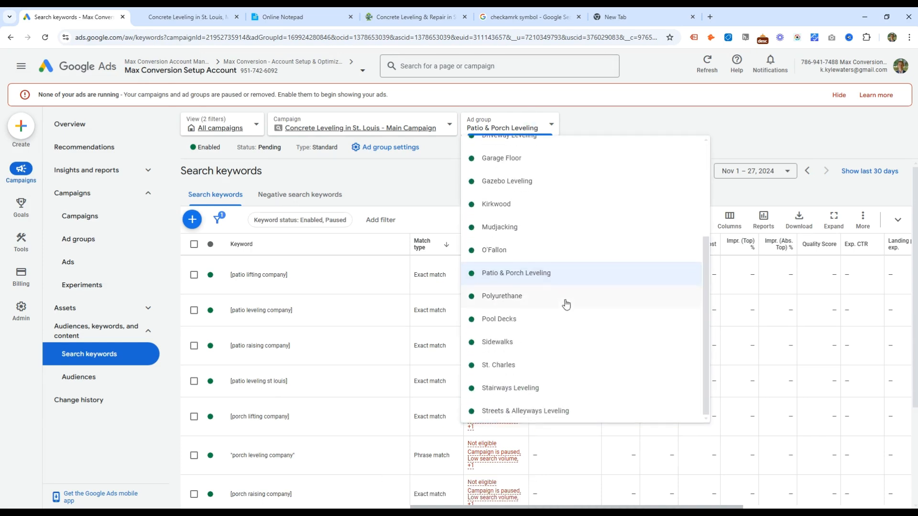
left_click(548, 307)
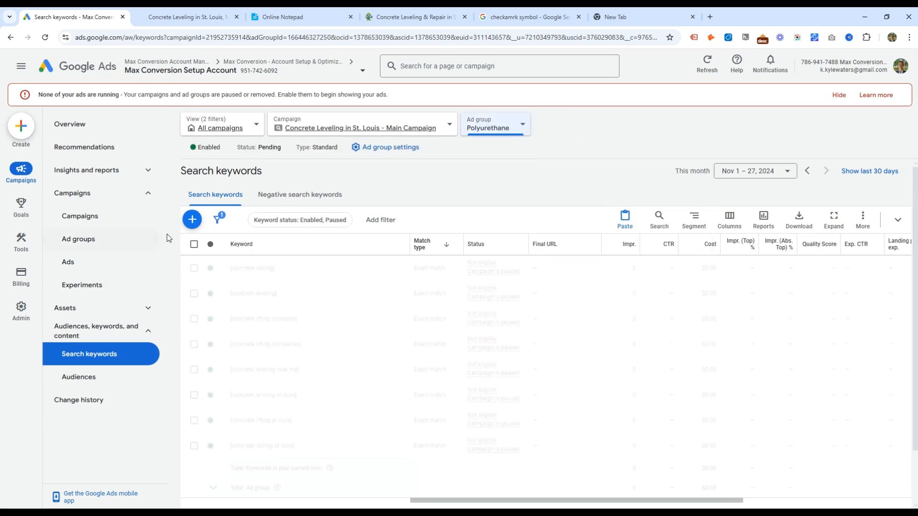
left_click(194, 244)
left_click(258, 219)
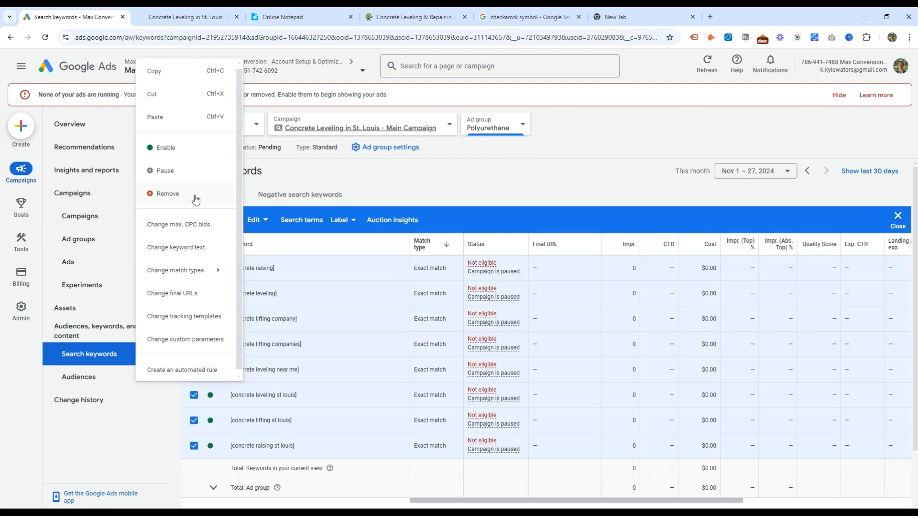
left_click(193, 198)
left_click(554, 313)
- Check the Pool Decks keywords, and remove all the generic concrete keywords from the Sidewalks ad group
left_click(478, 125)
scroll(533, 294, "down", 3)
left_click(525, 321)
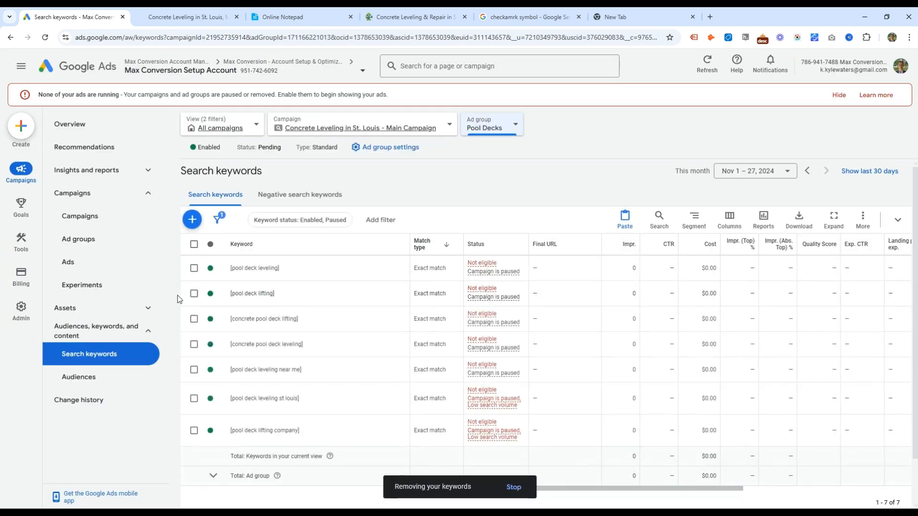
left_click(480, 126)
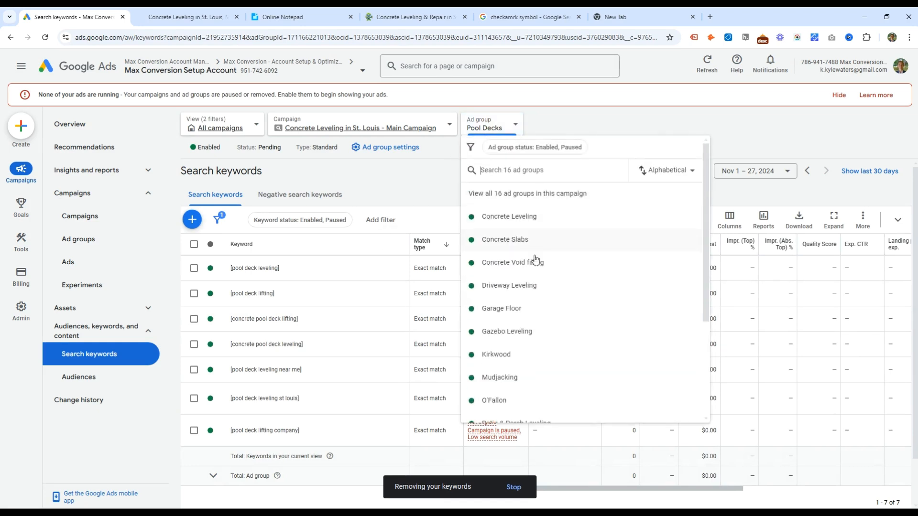
scroll(526, 286, "down", 5)
left_click(521, 349)
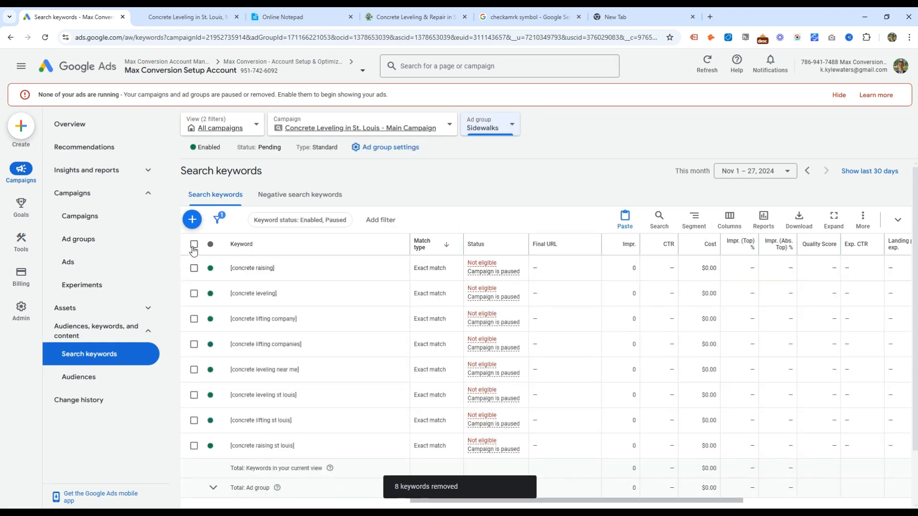
left_click(193, 244)
right_click(275, 253)
left_click(186, 197)
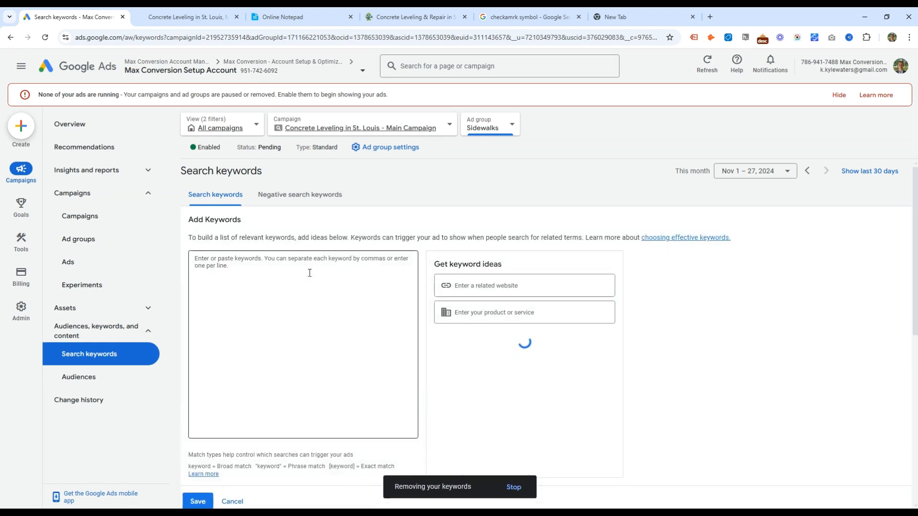
- Paste the patio and porch keyword list into the Sidewalks ad group's new keywords and replace "patio" with "sidewalk" in the four patio entries
left_click(310, 273)
type("[sidleveling company] [patio raising company] [patio lifting company] [patio leveling st louis] [porch leveling company] [porch raising company] [porch lifting company] [porch leveling st louis]")
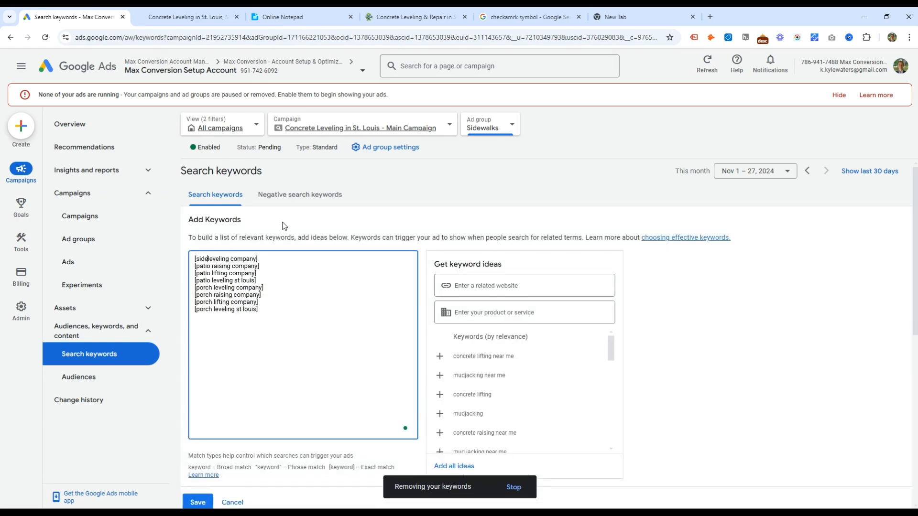
key("ctrl+c")
key("Down")
key("ctrl+Right")
key("ctrl+v")
key("ctrl+Left")
key("ctrl+BackSpace")
key("Down")
key("ctrl+shift+Right")
key("ctrl+v")
key("Down")
key("ctrl+v")
- Delete the four porch keywords from the list, and copy and save the remaining sidewalk keywords
key("Down")
key("shift+Down")
key("shift+Down")
key("shift+Down")
key("shift+Down")
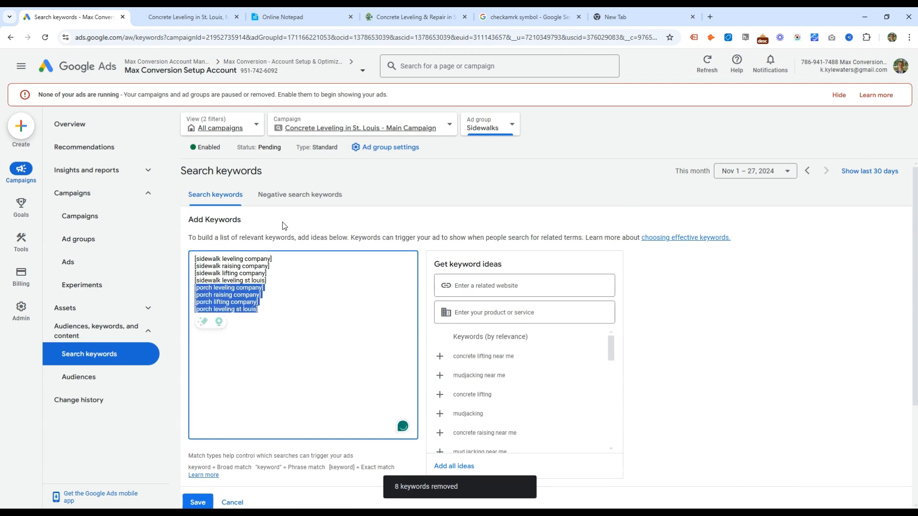
key("BackSpace")
key("BackSpace")
key("ctrl+a")
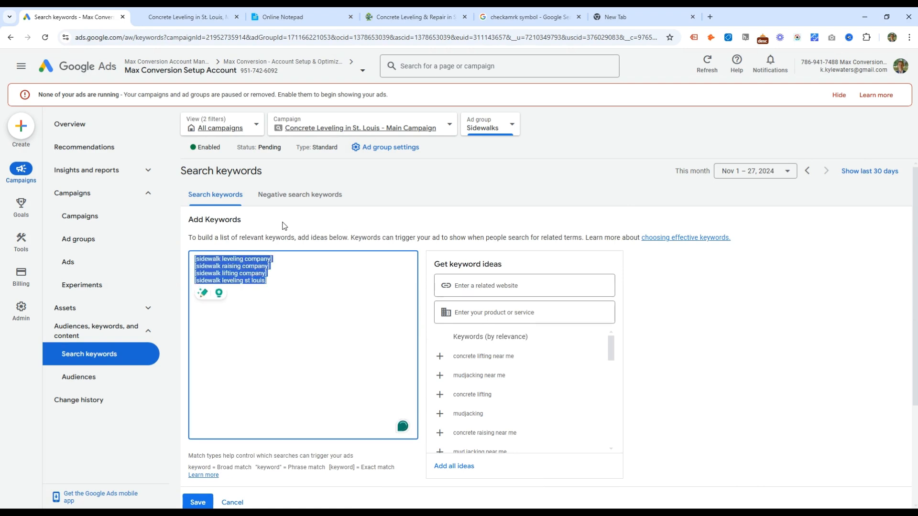
scroll(277, 414, "down", 2)
left_click(198, 406)
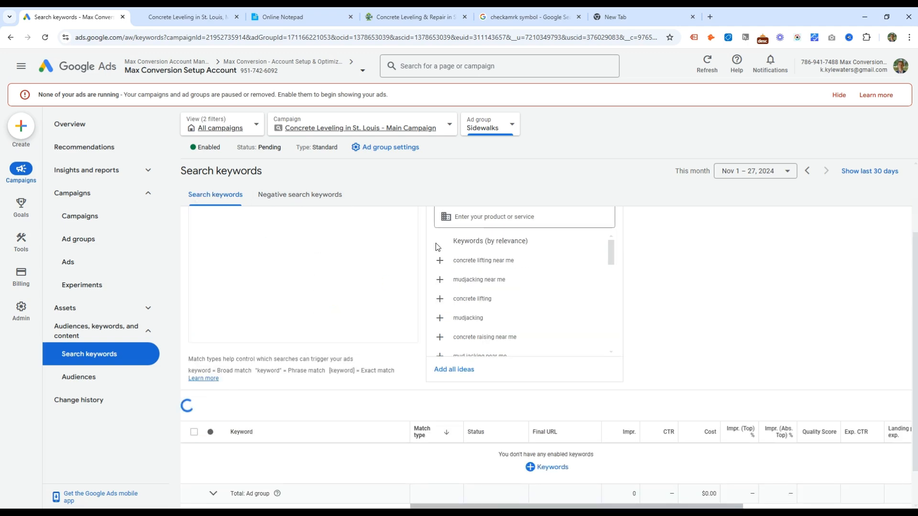
- Switch to the Stairways Leveling ad group and remove all of its generic concrete keywords
left_click(510, 125)
scroll(528, 264, "down", 3)
left_click(535, 386)
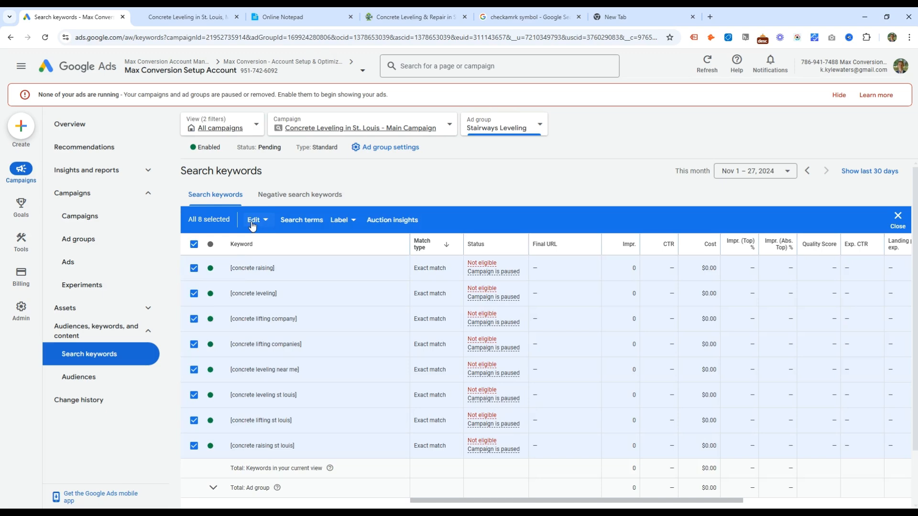
left_click(256, 219)
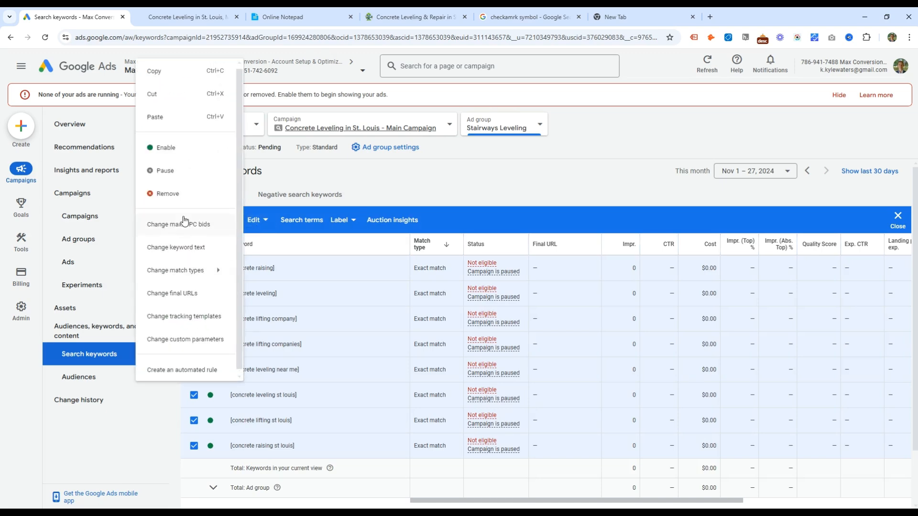
left_click(188, 200)
left_click(553, 315)
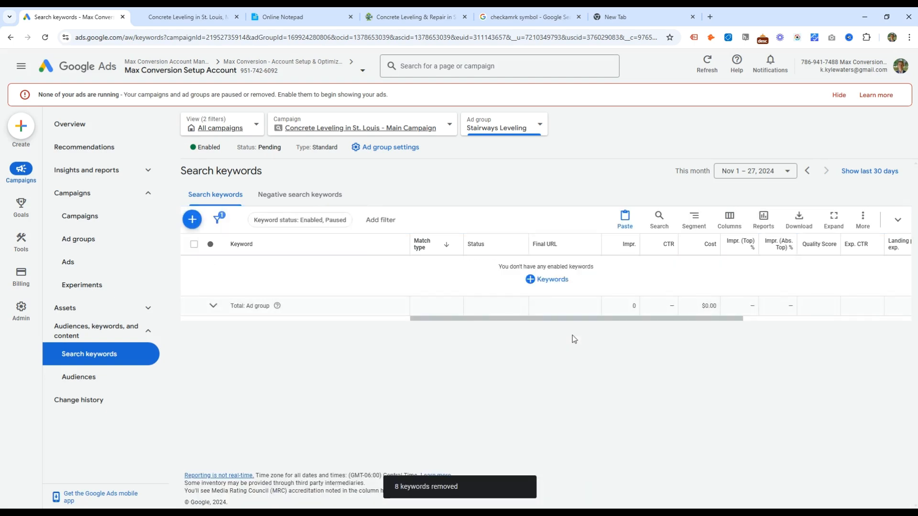
- Paste the four sidewalk keywords as new Stairways Leveling keywords and replace "sidewalk" with "stairways" in each one
left_click(553, 281)
key("ctrl+v")
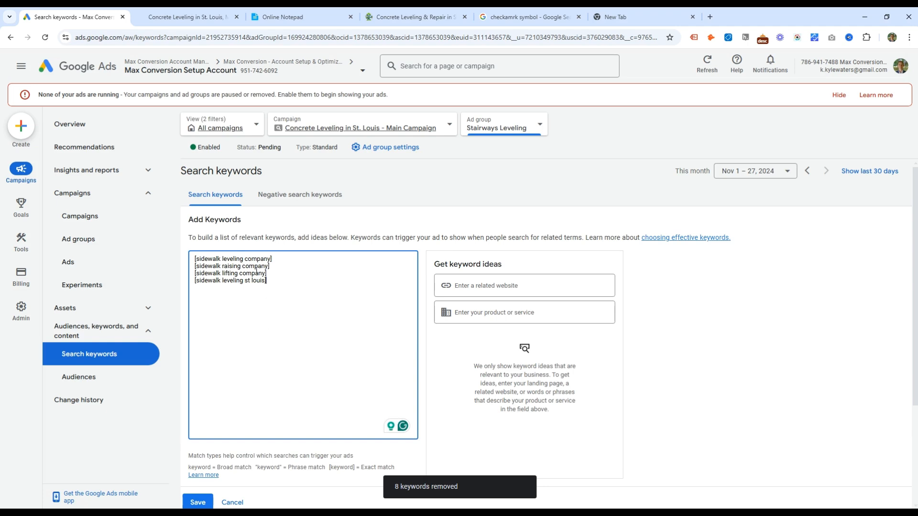
type("stairways")
key("ctrl+shift+Right")
key("ctrl+v")
key("Down")
key("ctrl+shift+Left")
key("ctrl+v")
key("Down")
key("ctrl+shift+Left")
key("ctrl+v")
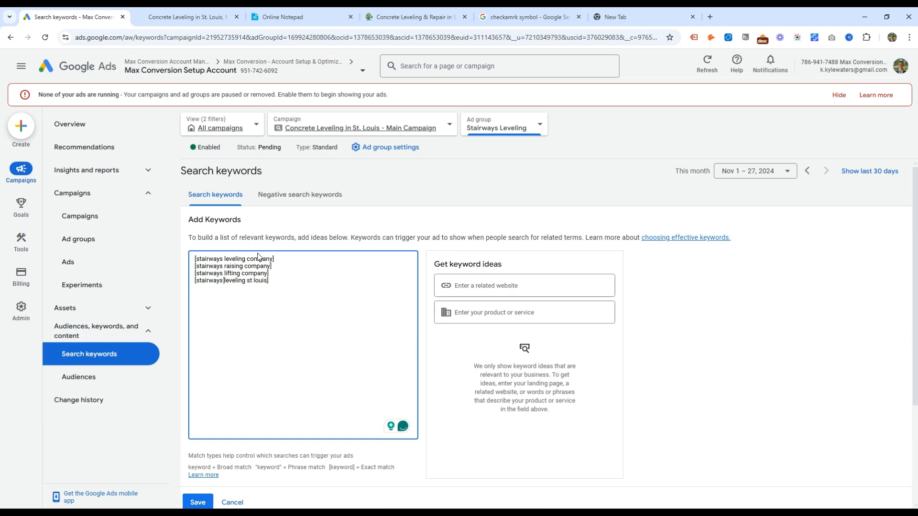
- Copy the full list of stairways keywords and save it to the ad group
key("ctrl+a")
key("ctrl+c")
left_click(207, 498)
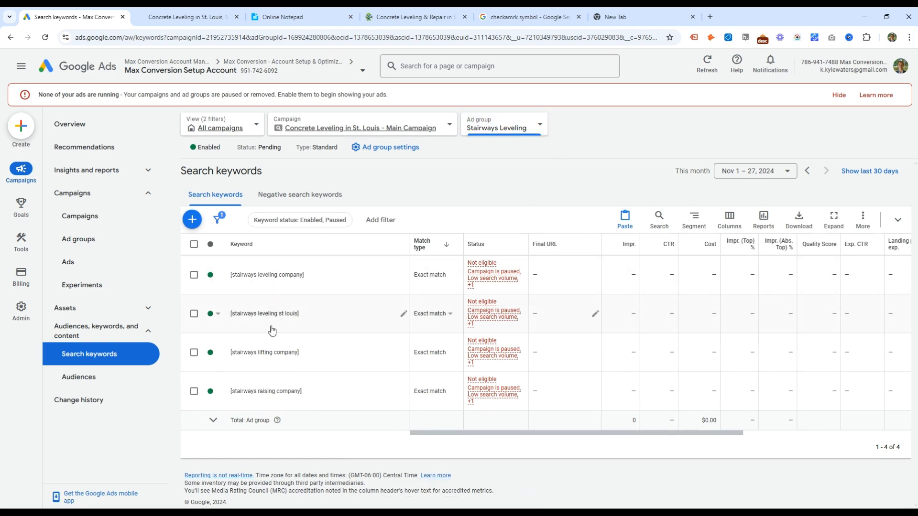
- Switch to the Streets & Alleyways Leveling ad group and remove all of its generic concrete keywords
left_click(493, 128)
scroll(538, 302, "down", 5)
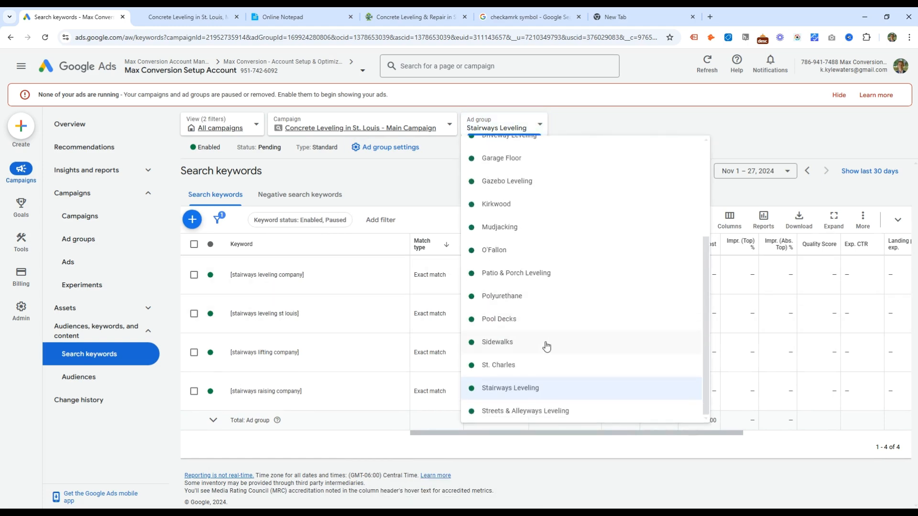
left_click(557, 412)
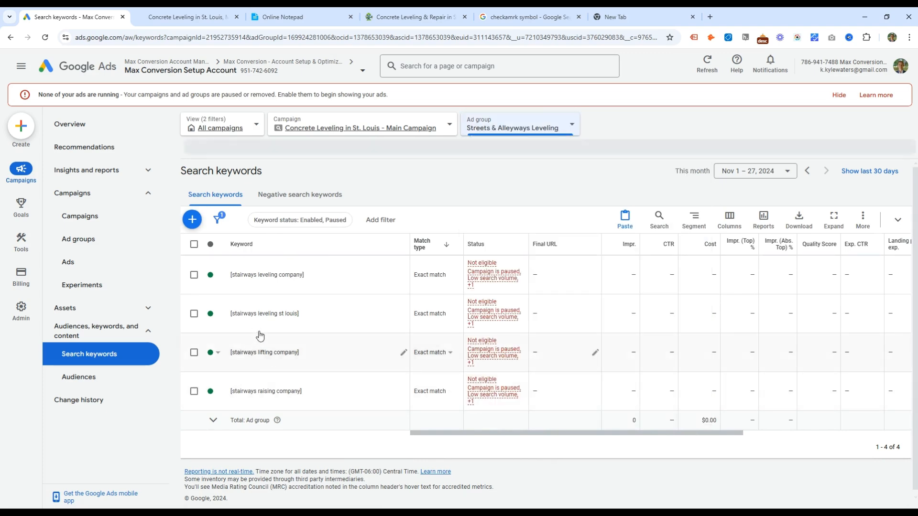
left_click(194, 244)
left_click(257, 220)
left_click(181, 193)
left_click(554, 313)
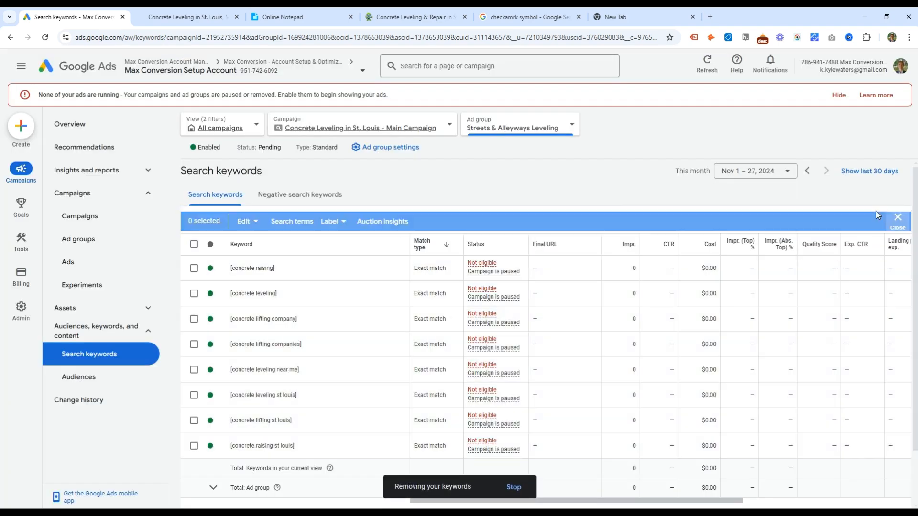
- Paste the four stairways keywords as new Streets & Alleyways Leveling keywords and replace "stairways" with "street" in each one
key("ctrl+v")
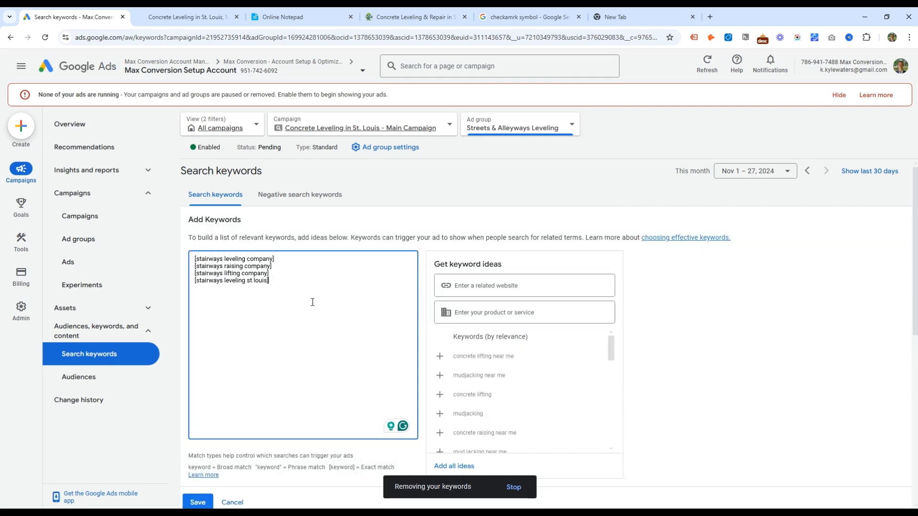
double_click(203, 258)
type("street")
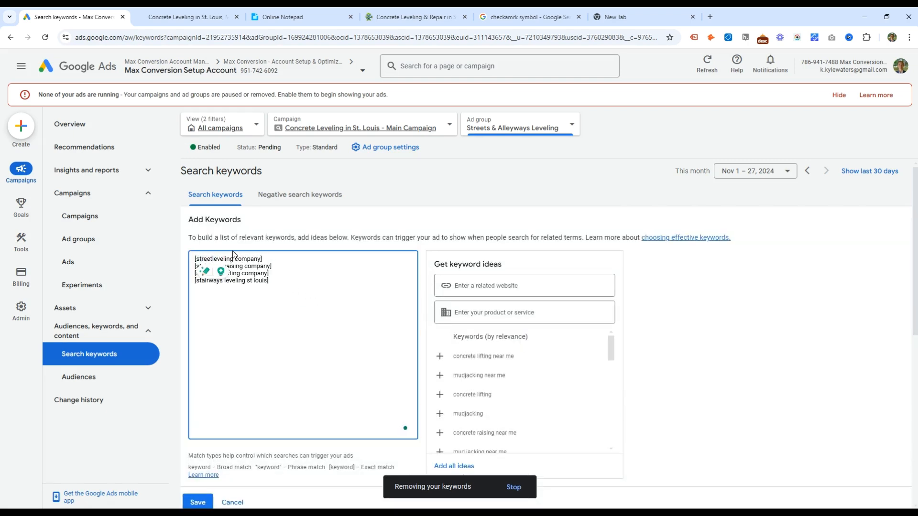
type("street")
key("Down")
key("ctrl+Left")
key("ctrl+shift+Right")
type("street")
key("Down")
type("street")
- Duplicate the four street keywords below the list and change the first copy to "[highway leveling company]"
key("ctrl+a")
key("ctrl+c")
left_click(274, 280)
key("Return")
key("ctrl+v")
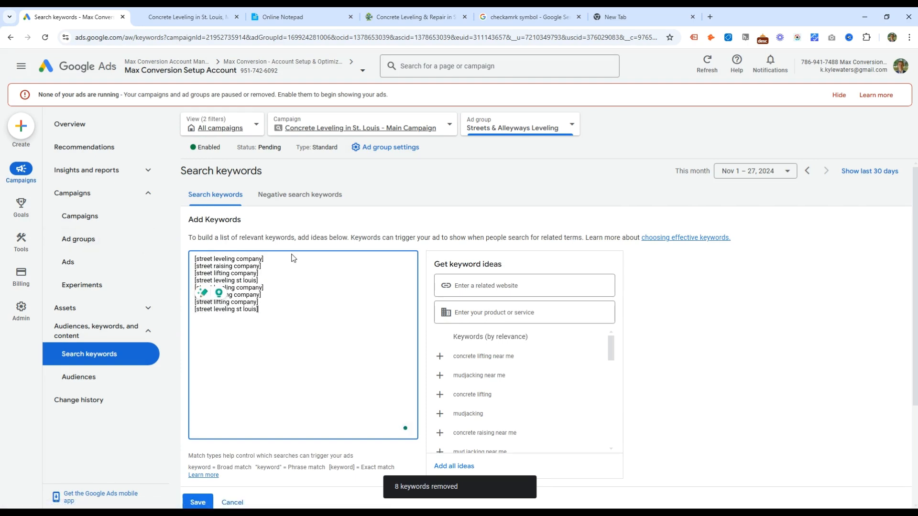
key("ctrl+shift+Left")
type("highway")
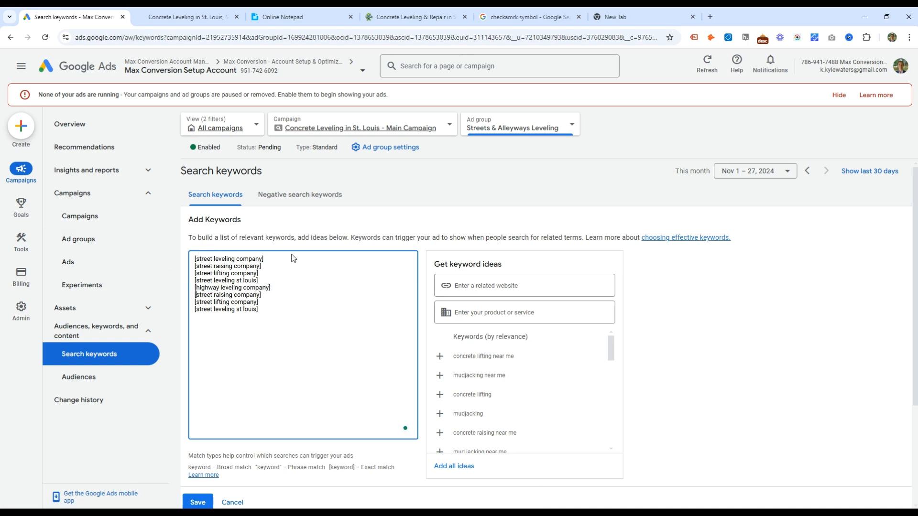
key("ctrl+shift+i")
key("ctrl+shift+i")
key("ctrl+v")
key("ctrl+z")
- Replace "street" with "highway" in the other three duplicated keywords and save all the Streets & Alleyways Leveling keywords
double_click(208, 288)
key("ctrl+c")
double_click(206, 295)
key("ctrl+v")
double_click(206, 302)
key("ctrl+v")
double_click(206, 309)
key("ctrl+v")
key("ctrl+a")
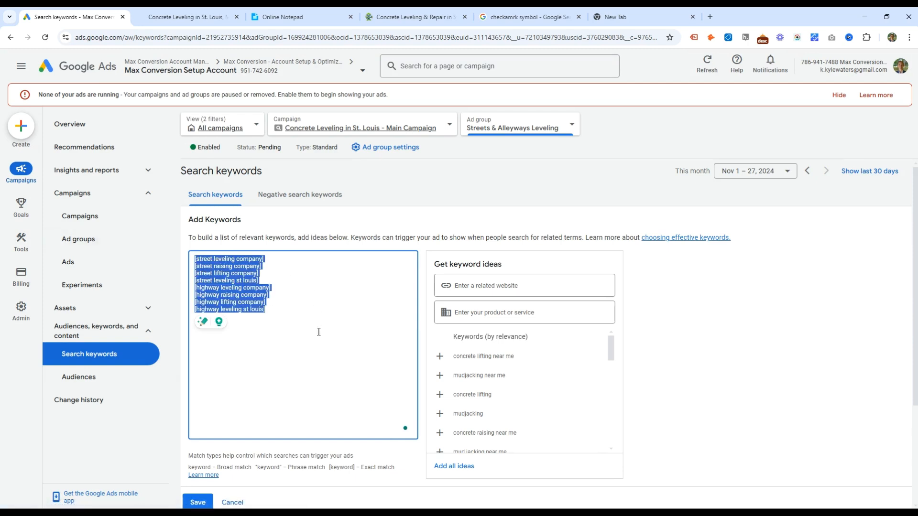
left_click(197, 502)
- Check the keyword lists of the Concrete Void filling and Polyurethane ad groups
left_click(539, 123)
scroll(510, 356, "down", 5)
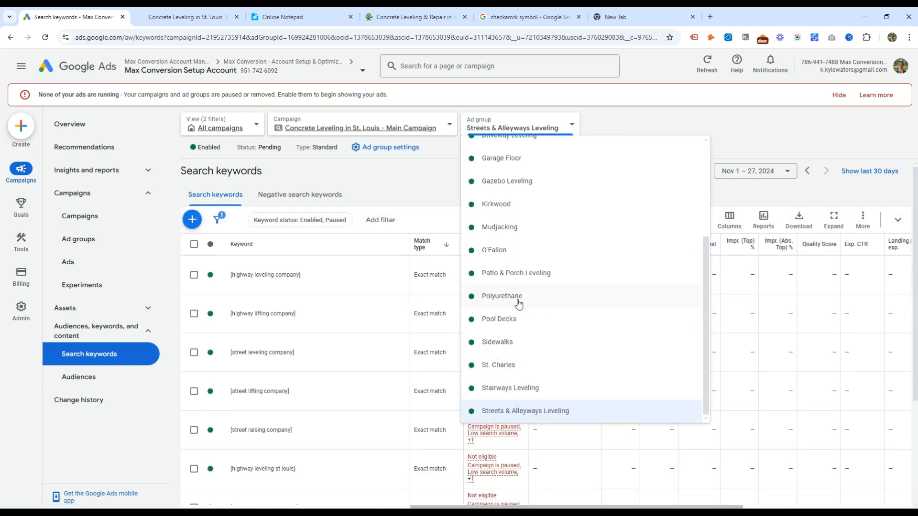
scroll(517, 230, "up", 5)
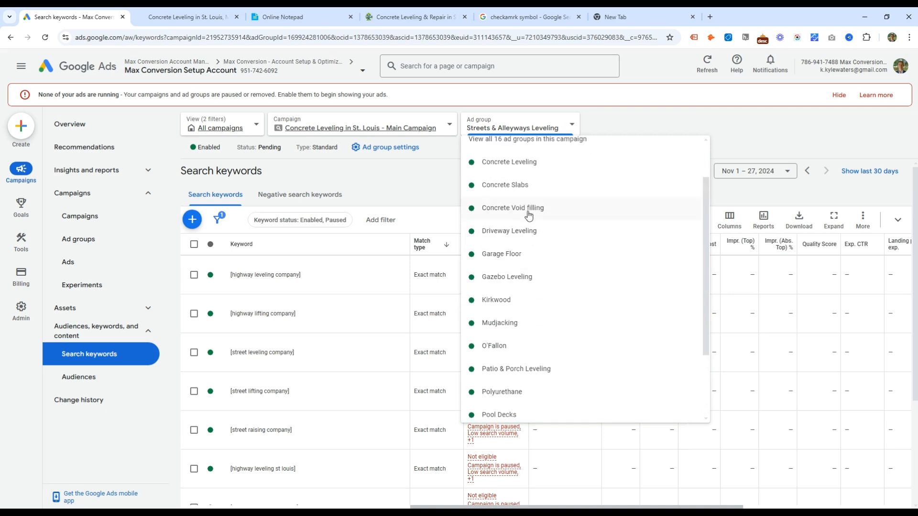
left_click(526, 212)
left_click(513, 133)
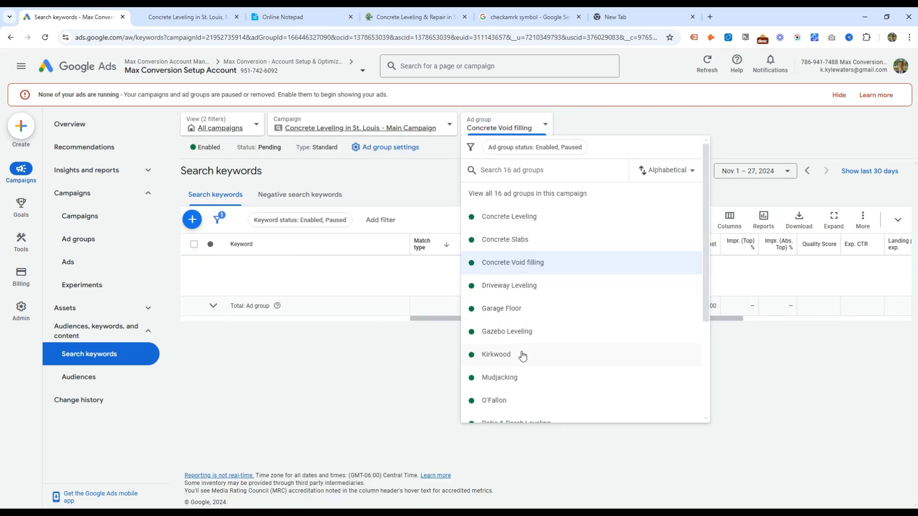
left_click(512, 378)
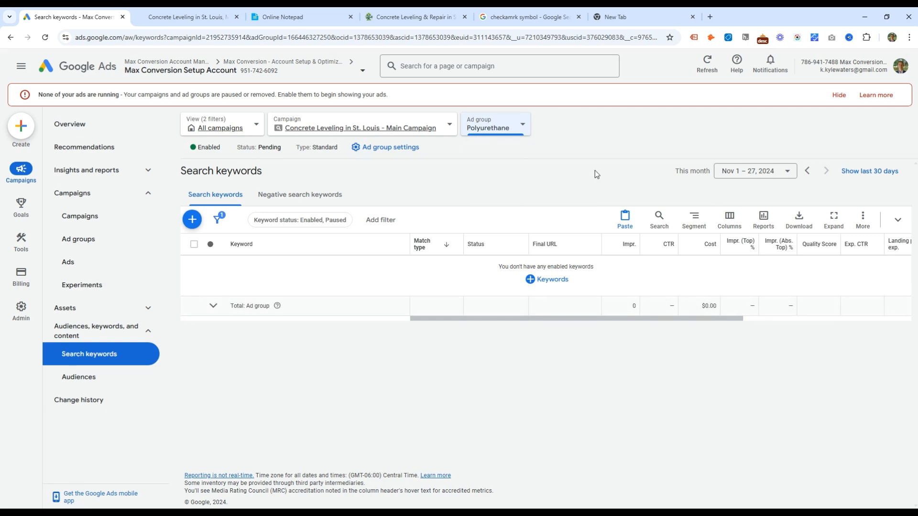
- Switch to Online Notepad to check the service list at its Pool Decks entry, and return to Google Ads
left_click(289, 15)
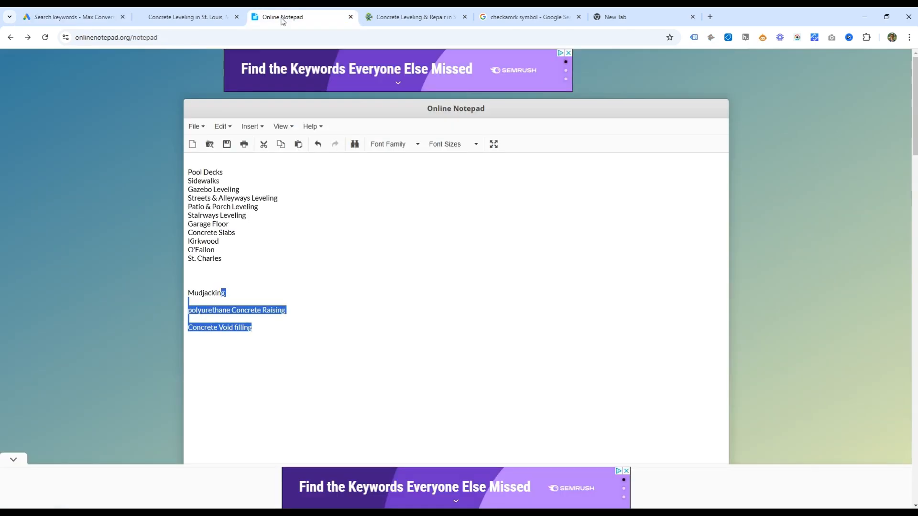
left_click_drag(232, 171, 160, 165)
left_click(79, 17)
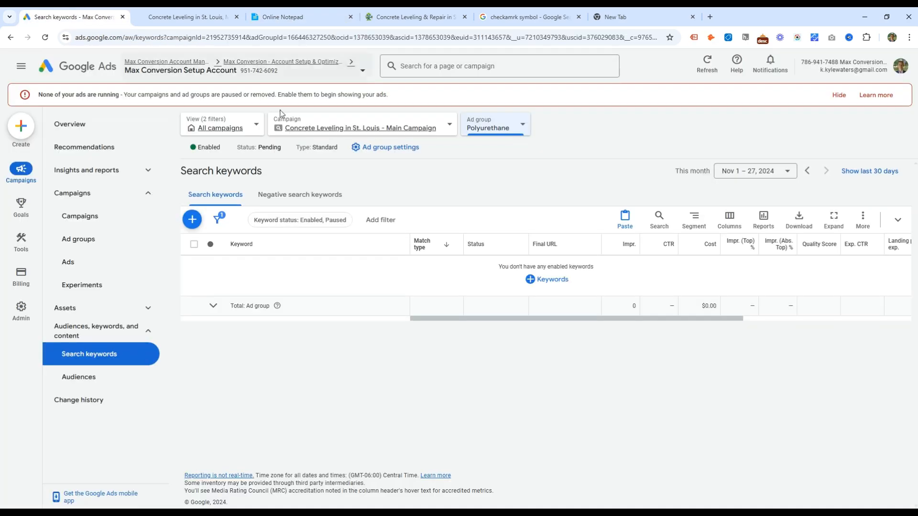
- Open the Pool Decks ad group's ad for editing and set the first display path field to "Pool-Deck"
left_click(489, 130)
left_click(498, 397)
left_click(102, 272)
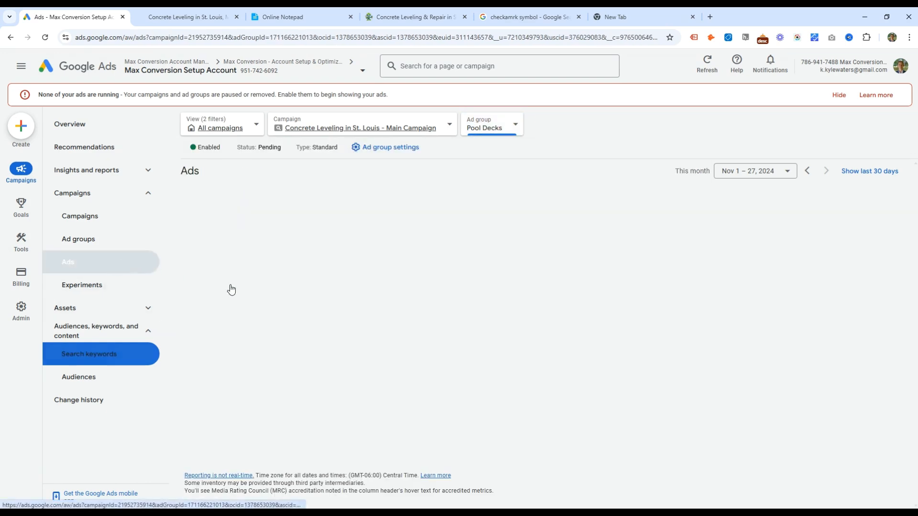
left_click(362, 258)
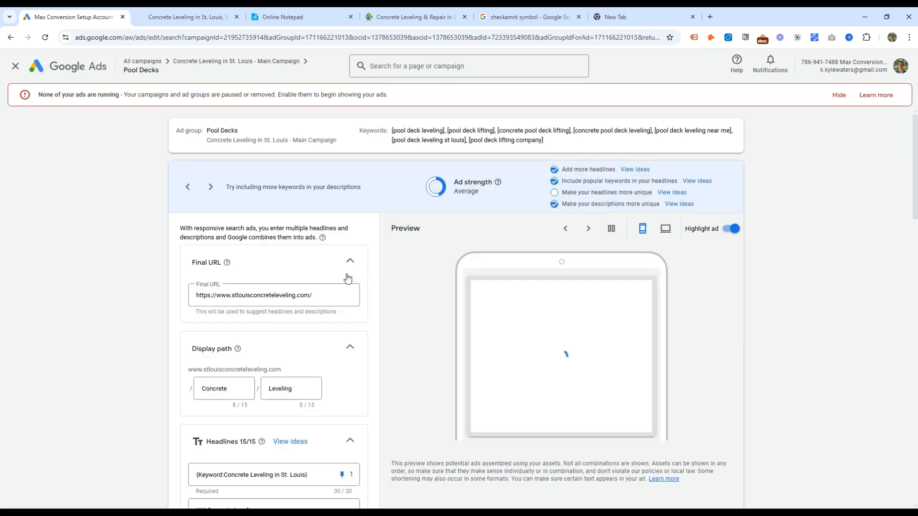
left_click(231, 386)
type("Pool-Deck")
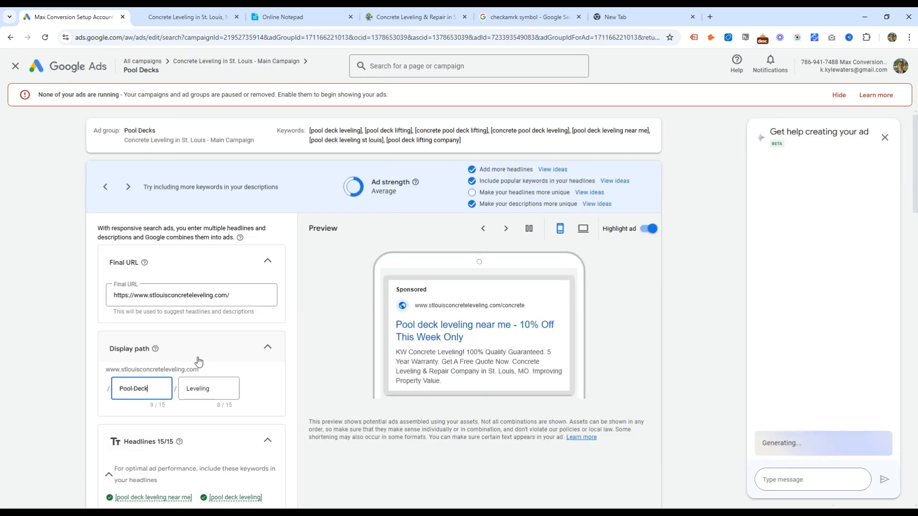
- Set the default text of the first headline's keyword insertion to "Pool Deck Leveling St. Louis" and apply it
scroll(160, 377, "down", 3)
left_click(159, 426)
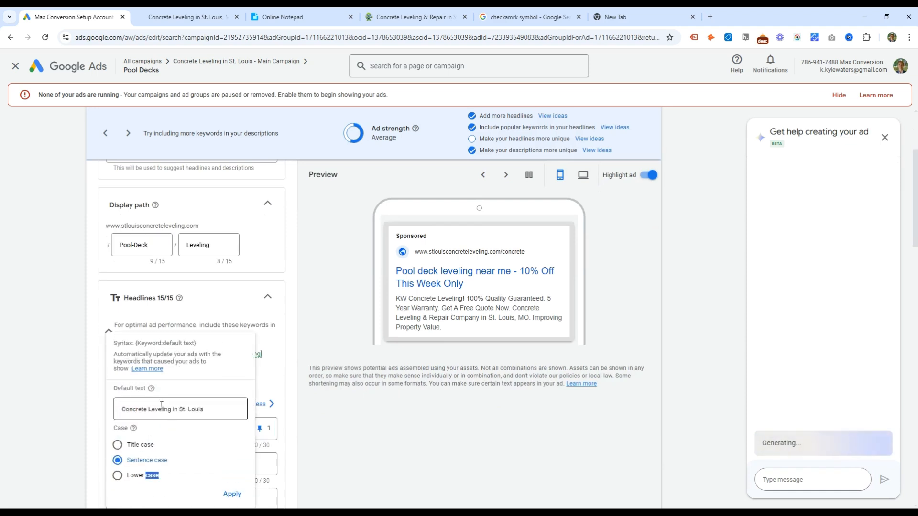
double_click(135, 409)
type("Pool Deck")
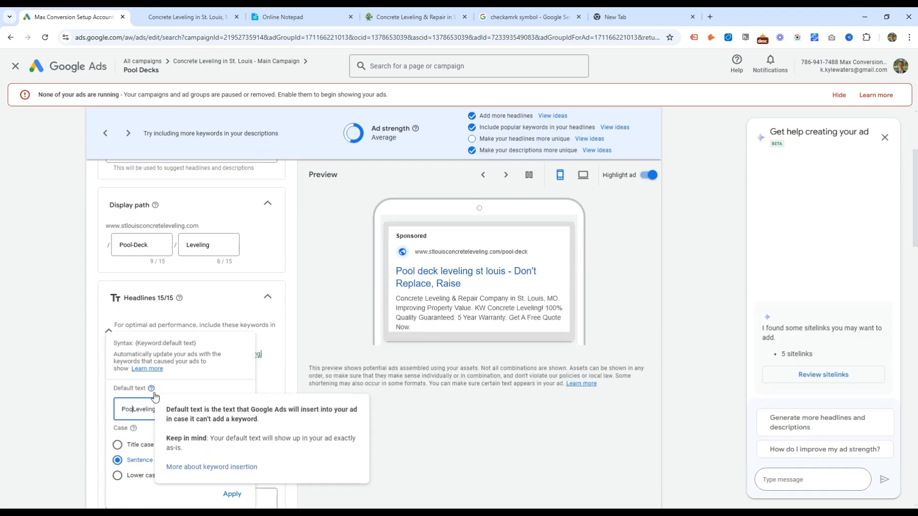
key("Return")
left_click(180, 429)
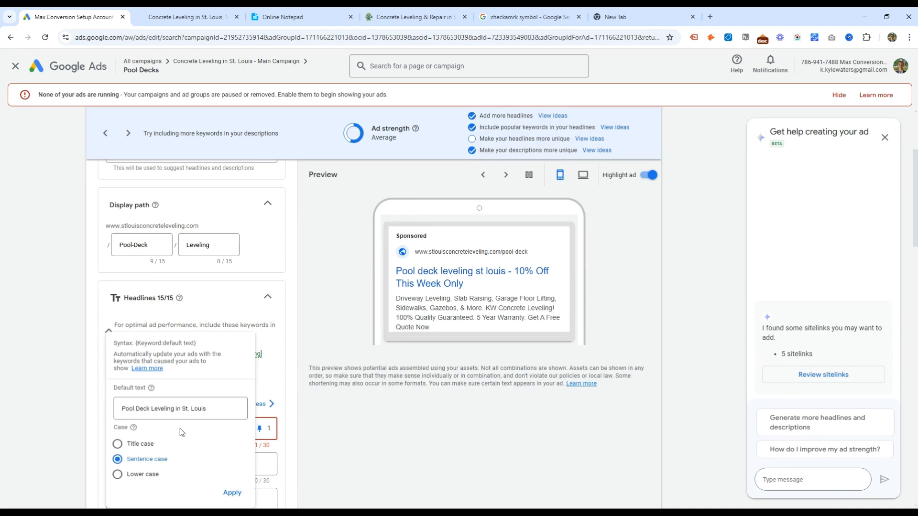
double_click(177, 409)
key("BackSpace")
key("Return")
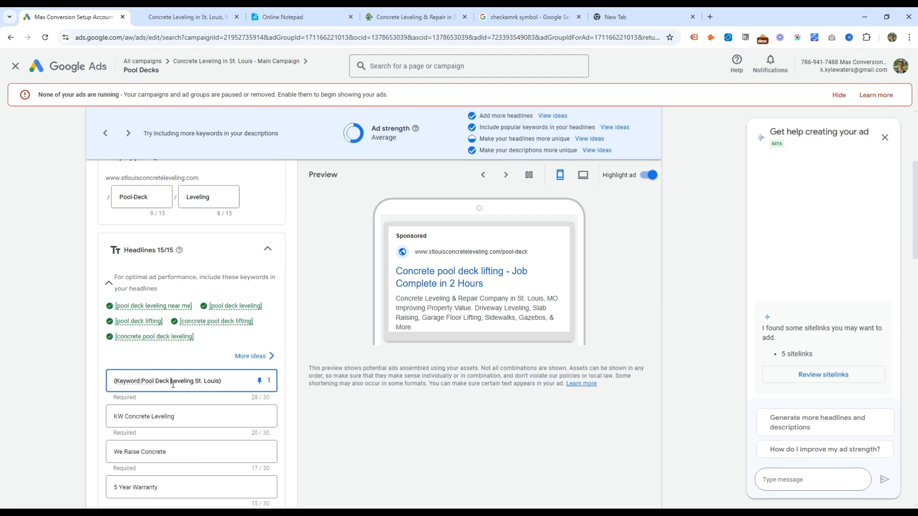
left_click(146, 383)
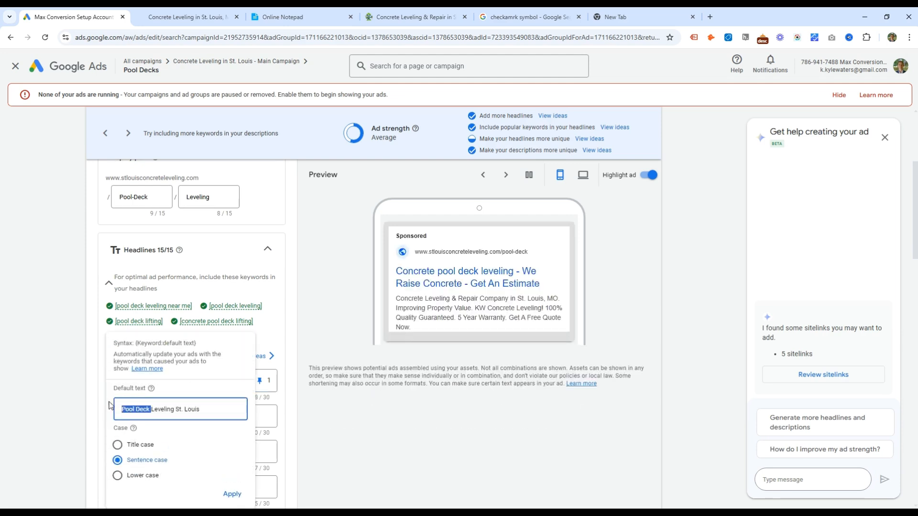
left_click(230, 495)
- Extend the "We Raise Concrete" headline to "We Raise Concrete Pool Decks"
scroll(191, 383, "down", 2)
double_click(154, 356)
type("Pool Deck")
key("BackSpace")
type("s")
- Replace "Concrete" with "Pool Deck" in the "Concrete Leveling & Repair" and "Expert Concrete Leveling" headlines
scroll(205, 332, "down", 2)
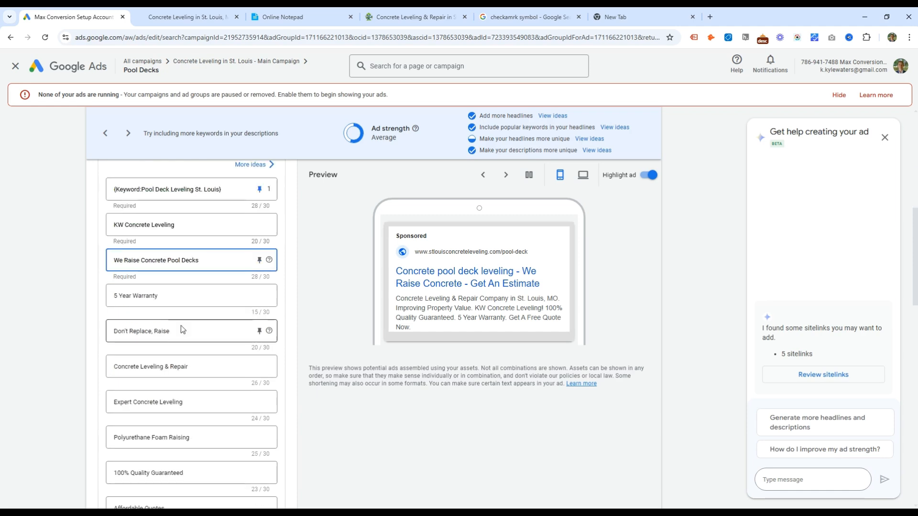
double_click(130, 366)
type("Pool Deck")
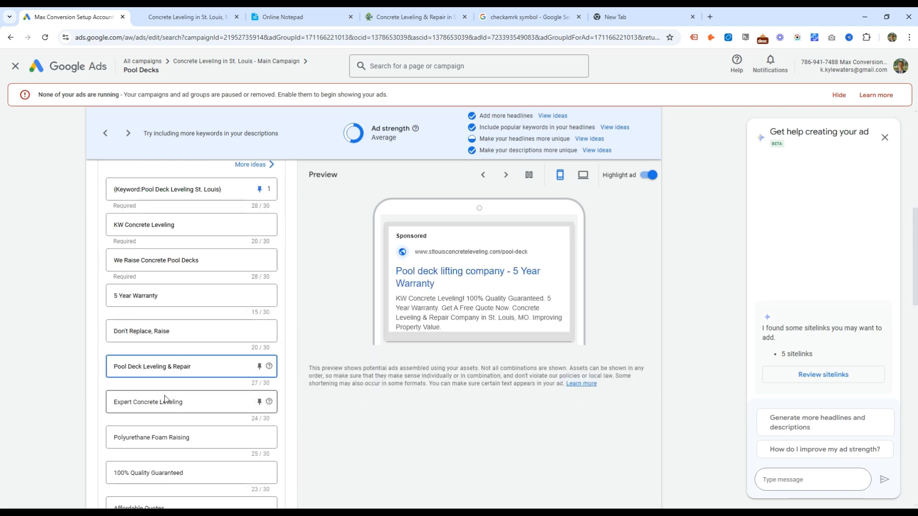
scroll(165, 395, "down", 1)
double_click(146, 356)
scroll(158, 406, "down", 3)
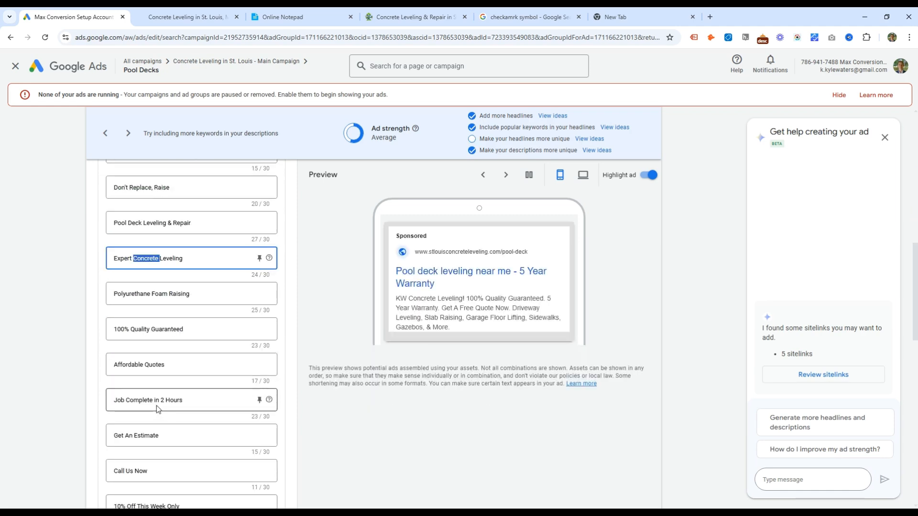
type("Pool Deck")
- Insert "Pool Deck" after "Concrete" in the first description and save the Pool Decks ad
scroll(196, 371, "down", 1)
scroll(177, 430, "down", 4)
double_click(127, 337)
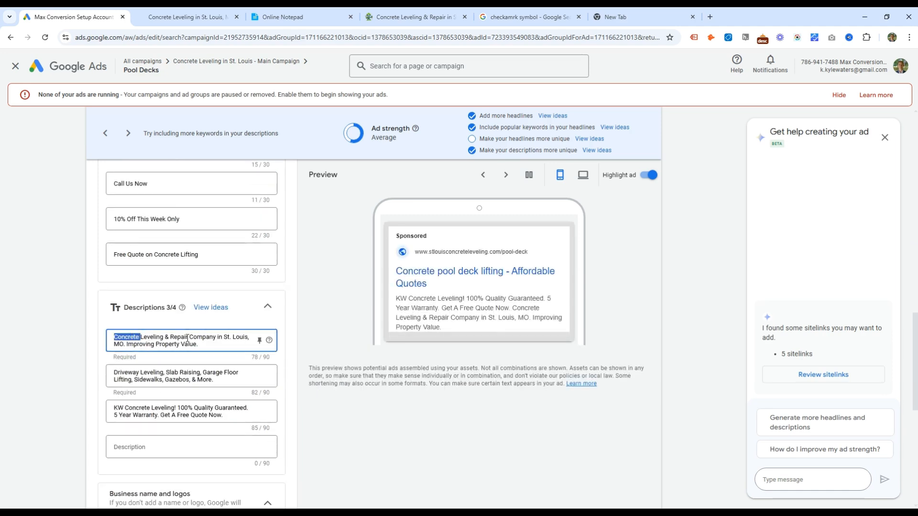
key("Right")
type("Pool Deck")
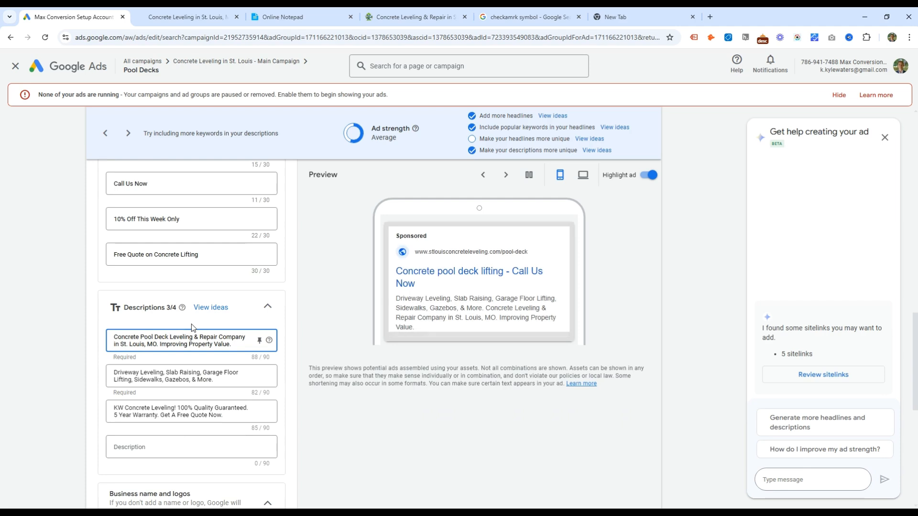
scroll(230, 407, "down", 8)
left_click(101, 467)
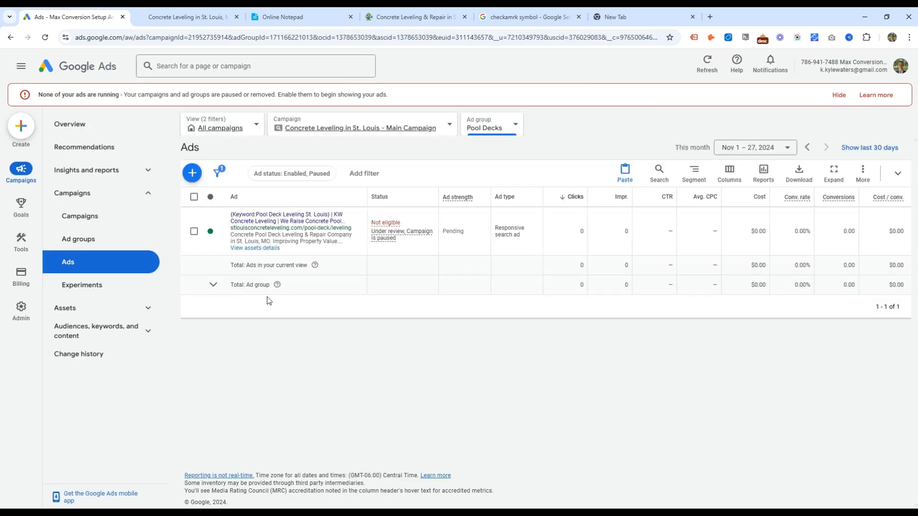
- Switch to Online Notepad, remove Pool Decks from the service list, and return to Google Ads
left_click(287, 17)
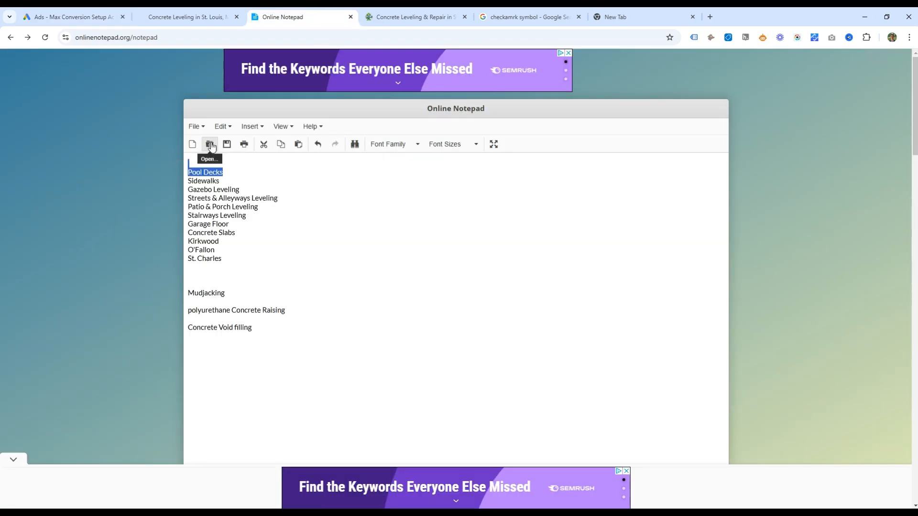
double_click(202, 164)
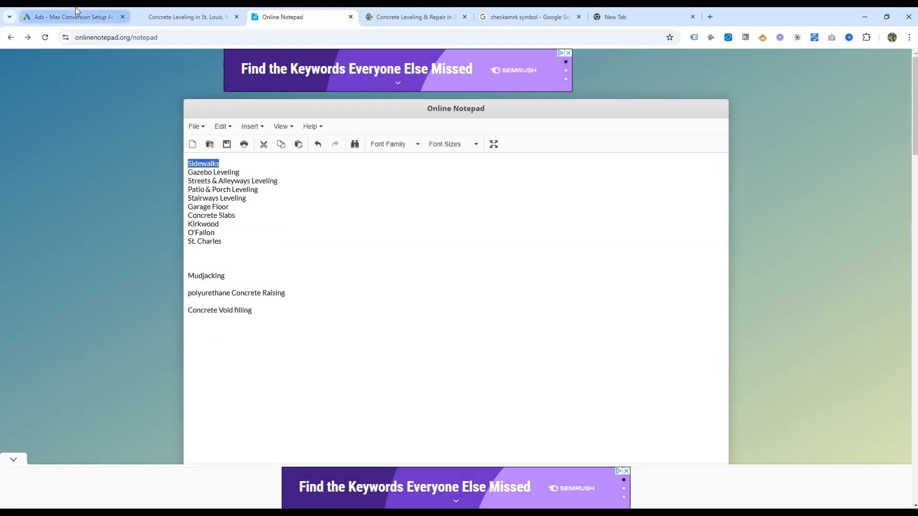
left_click(72, 17)
- Open the Sidewalks ad group's ad for editing and set the first display path field to "Sidewalks"
left_click(491, 124)
scroll(544, 312, "down", 3)
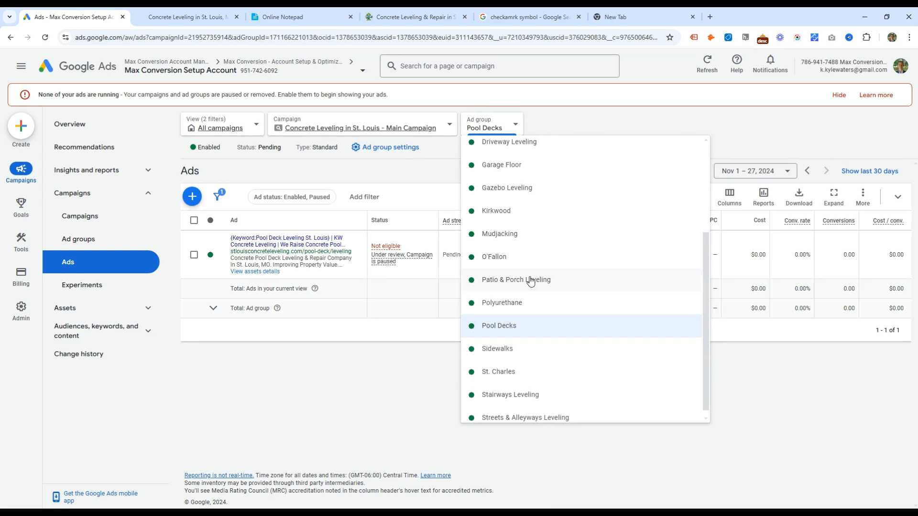
left_click(512, 348)
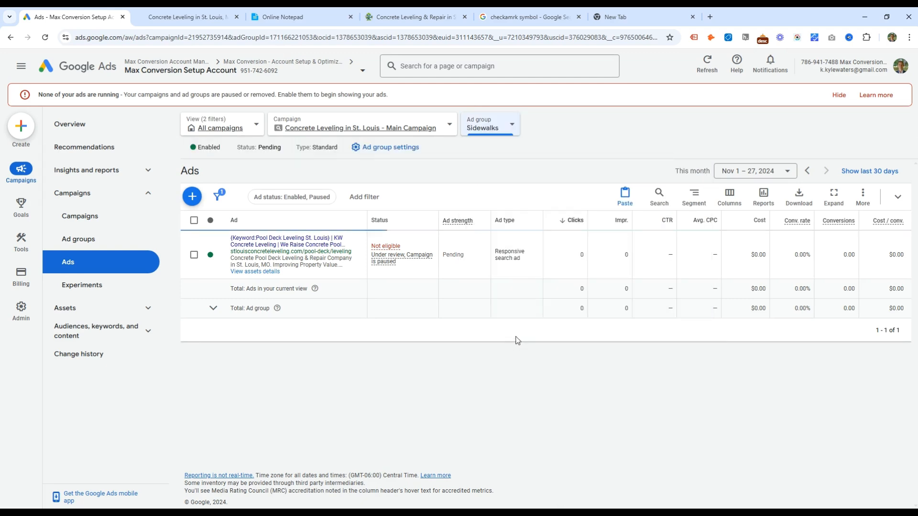
left_click(361, 294)
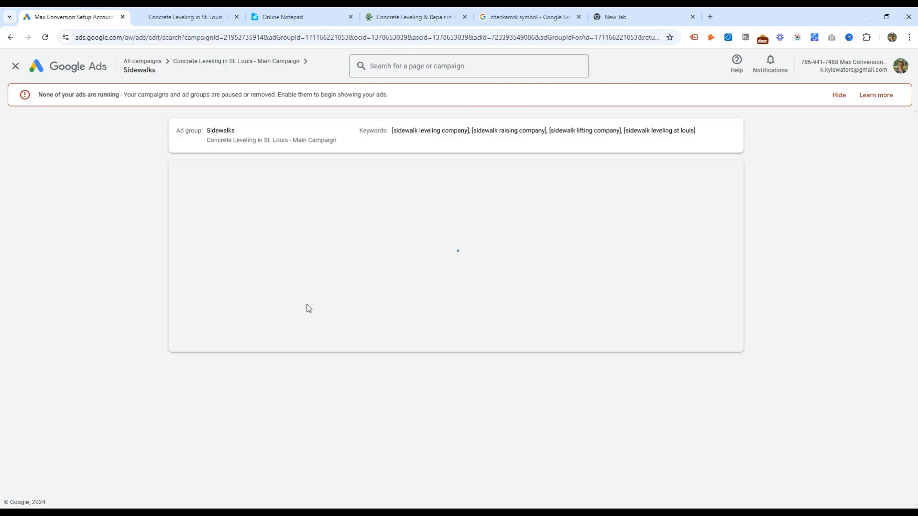
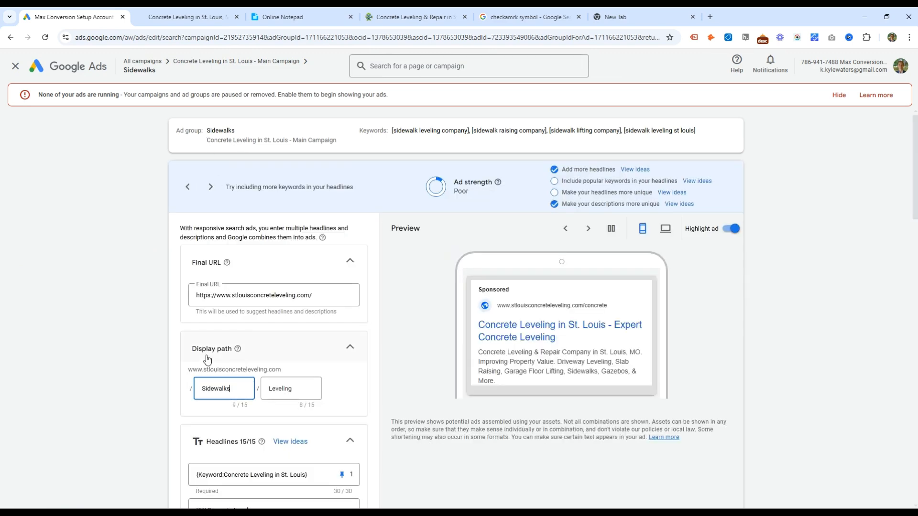
- Set the default text of the first headline's keyword insertion to "Sidewalk Leveling in St. Louis" and apply it
scroll(281, 362, "down", 3)
double_click(251, 332)
left_click(206, 332)
type("SidewalksLeveling in St. Louis")
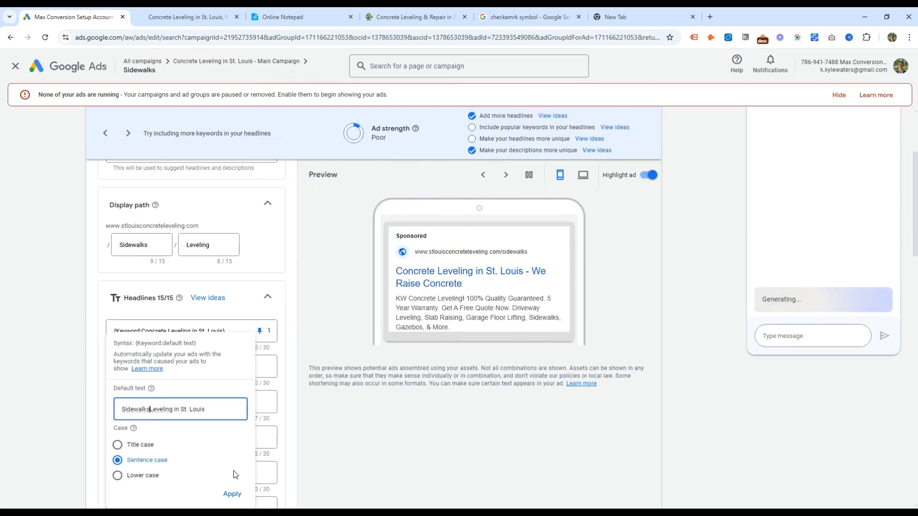
key("BackSpace")
key("BackSpace")
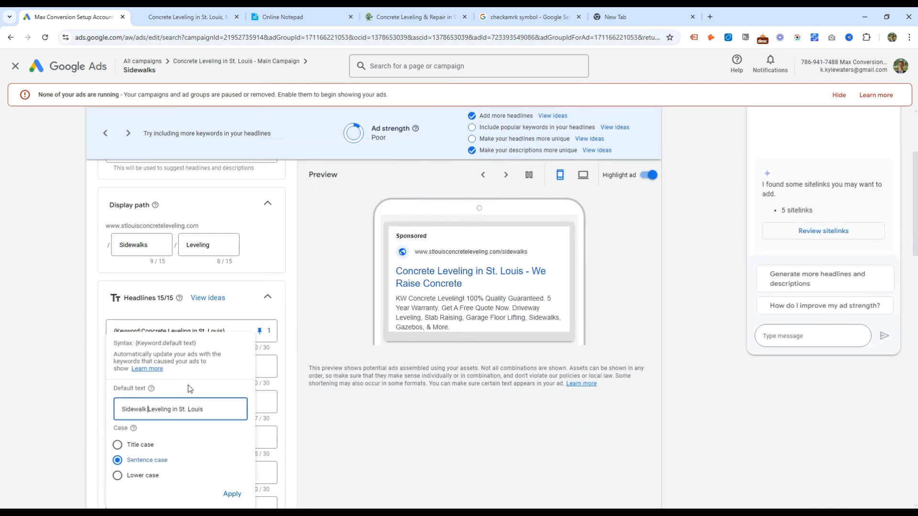
double_click(131, 409)
left_click(233, 494)
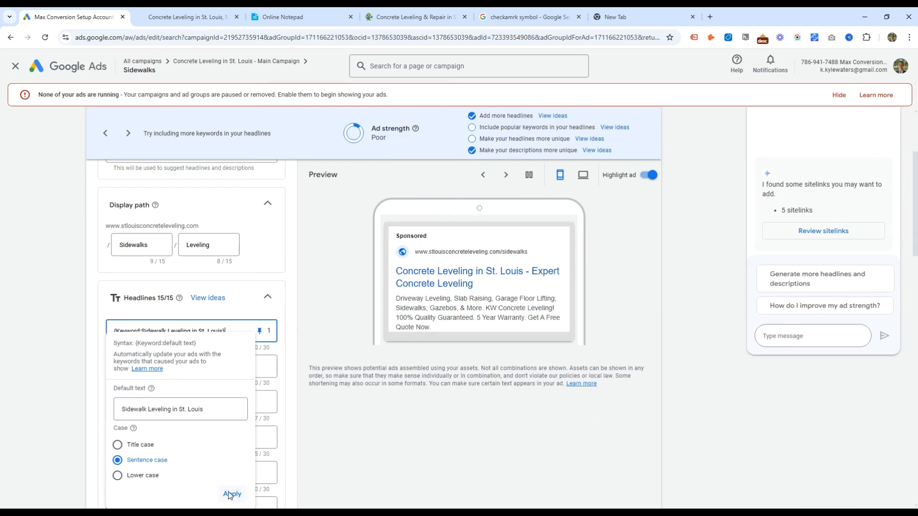
- Change the third headline to "We Raise Concrete Sidewalks" and the sixth to "Sidewalk Leveling & Repair"
scroll(157, 371, "down", 2)
left_click(148, 306)
left_click(198, 307)
type("Sidewalks")
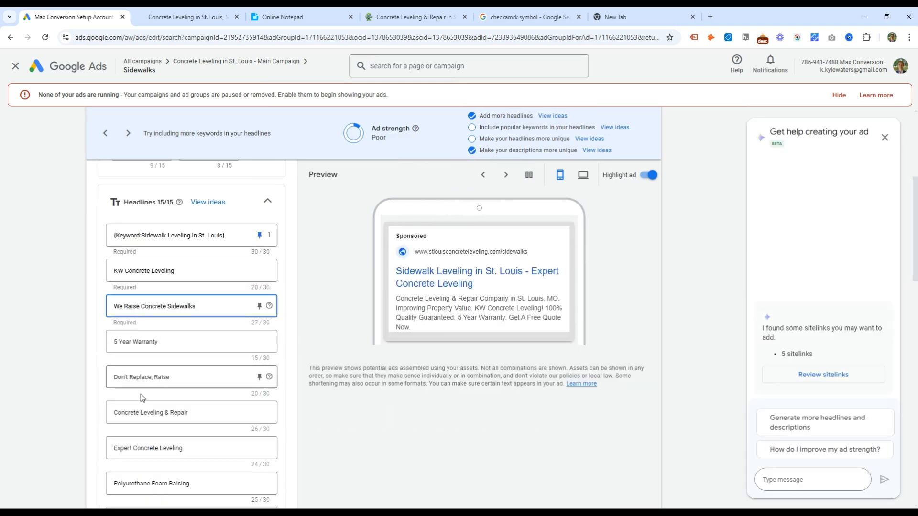
double_click(126, 412)
type("Sidewalk")
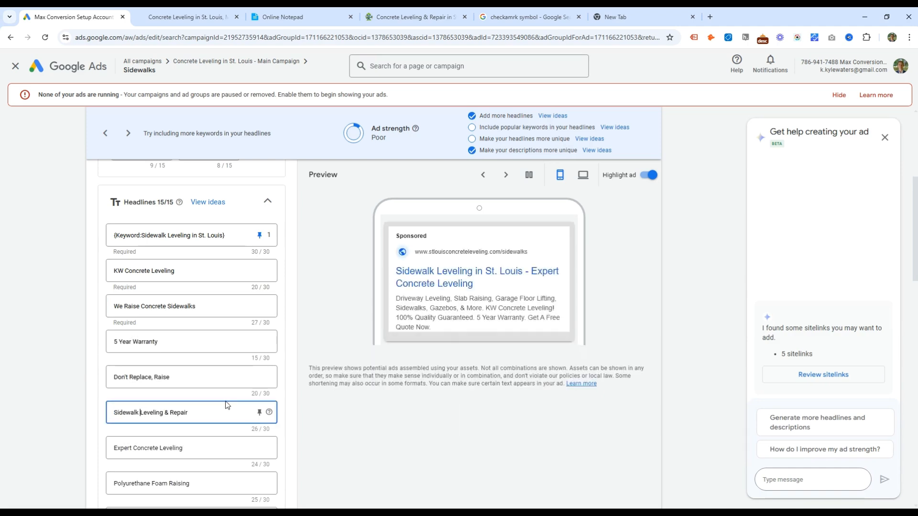
- Insert "Sidewalk" after "Concrete" in the first description and save the Sidewalks ad
scroll(180, 385, "down", 2)
scroll(201, 391, "down", 8)
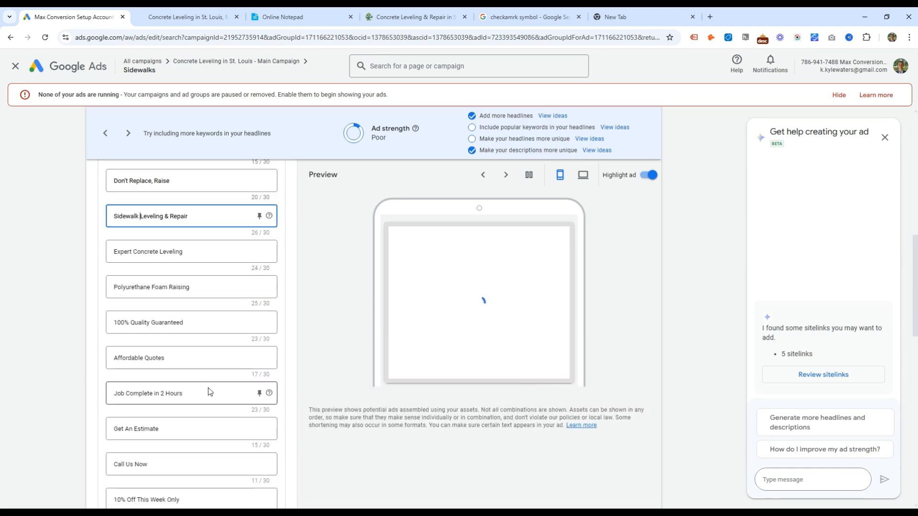
left_click(138, 331)
type("Sidewalk Leveling & Repair Company in St. Louis, MO. Improving Property Value.")
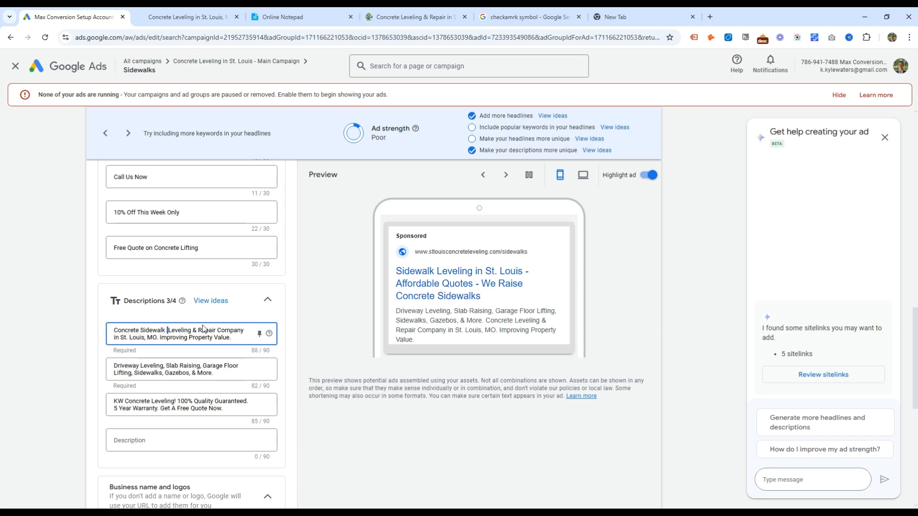
scroll(157, 407, "down", 10)
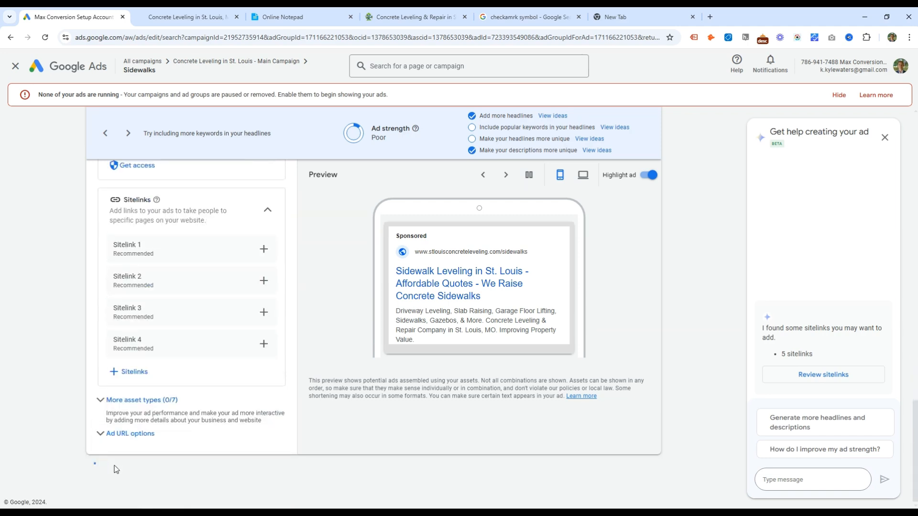
- Switch to Online Notepad, remove Sidewalks from the service list, and return to Google Ads
left_click(283, 17)
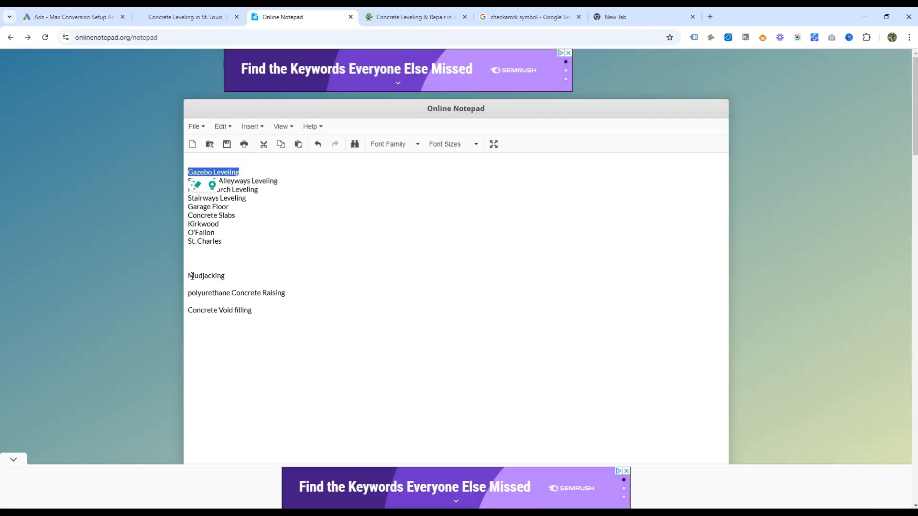
left_click(279, 318)
left_click_drag(191, 283, 250, 313)
left_click(250, 313)
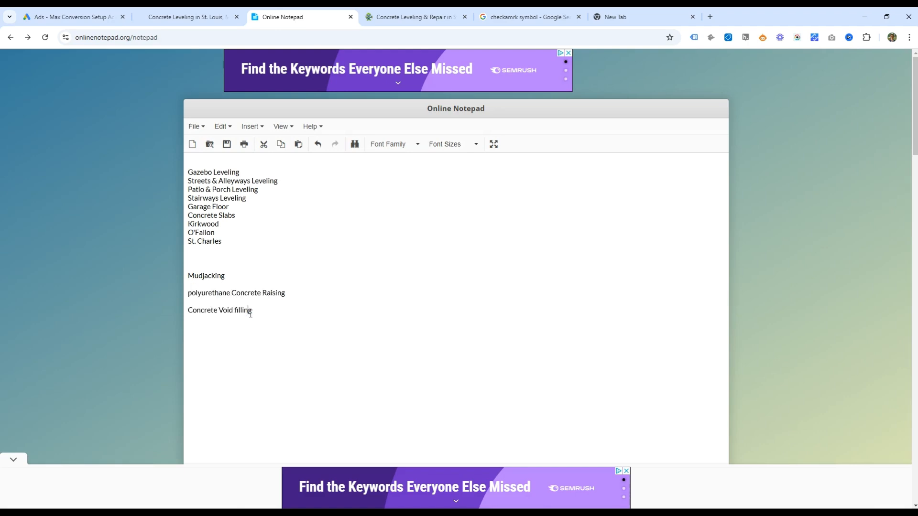
left_click(102, 15)
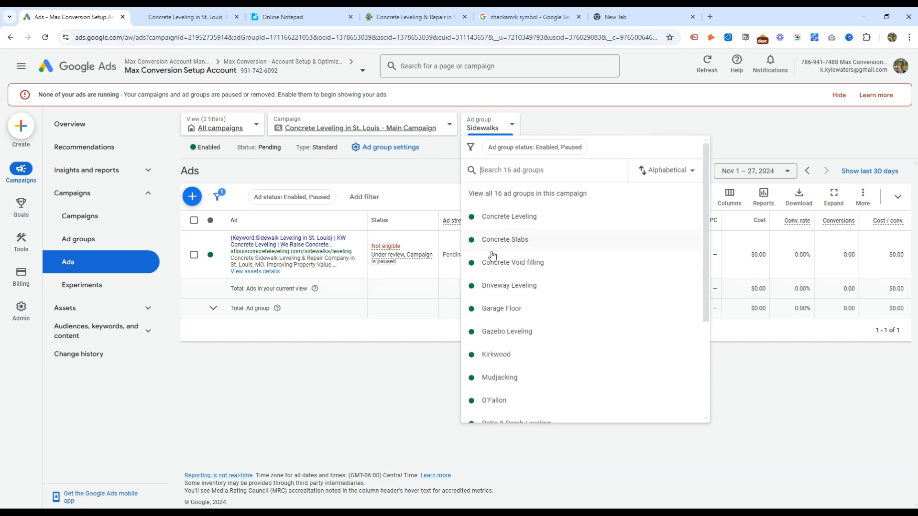
- Open the Gazebo Leveling ad, set its first display path field to "Gazebo" and the first headline's default text to "Gazebo Leveling in St. Louis"
left_click(506, 331)
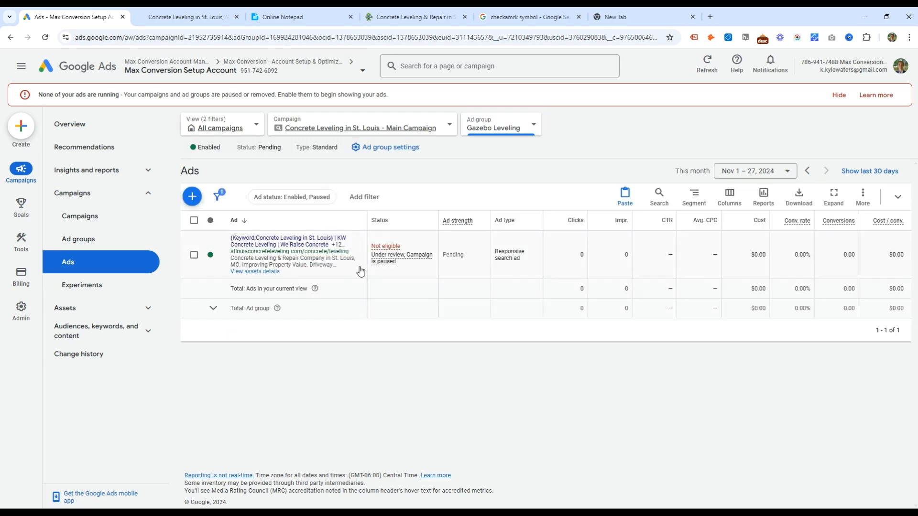
left_click(360, 261)
type("azebo")
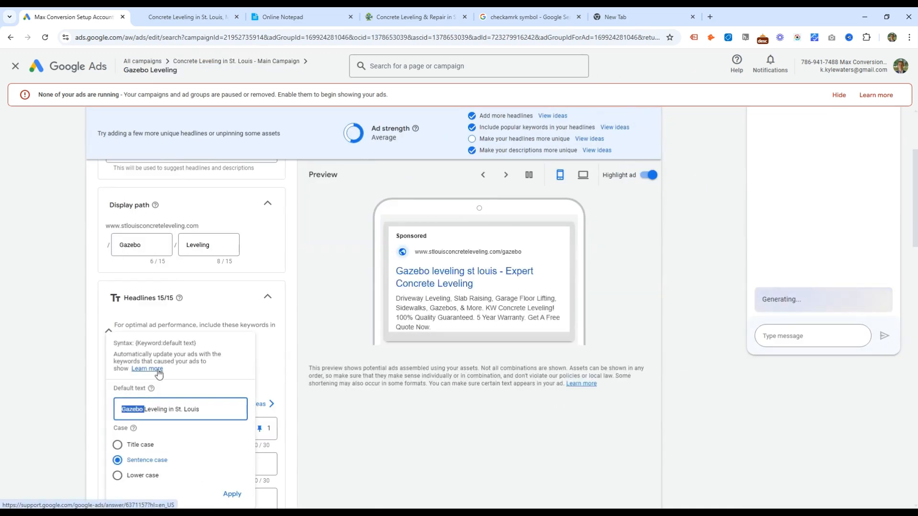
key("Return")
left_click(212, 398)
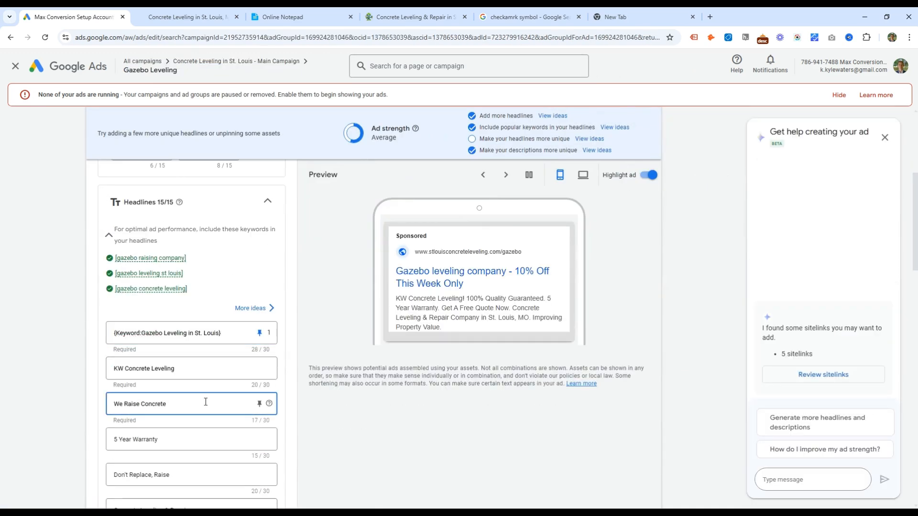
- Change the first description to "Gazebo Leveling & Repair Company in St. Louis, MO. Improving Property Value." and save the ad
scroll(216, 313, "down", 10)
double_click(129, 289)
type("Gazebo Leveling & Repair Company in St. Louis, MO. Improving Property Value.")
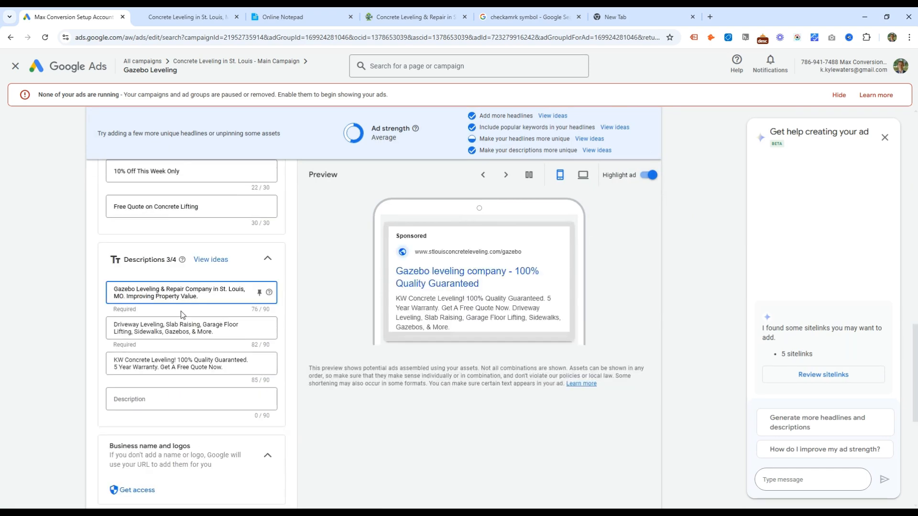
scroll(182, 316, "down", 6)
left_click(101, 497)
- Switch to Online Notepad, remove Gazebo Leveling from the service list, and return to Google Ads
left_click(303, 17)
key("BackSpace")
key("BackSpace")
triple_click(234, 174)
left_click(186, 17)
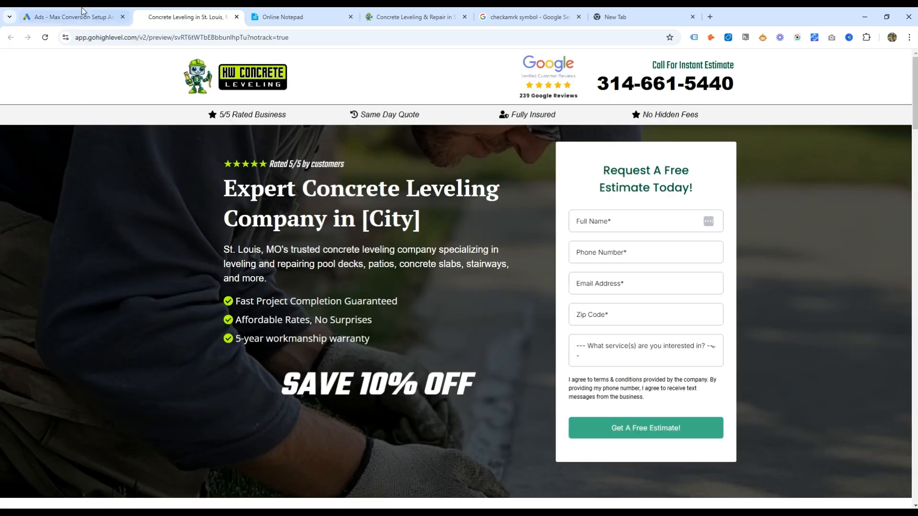
left_click(74, 17)
- Open the Streets & Alleyways Leveling ad group's ad for editing and set the first display path field to "Street-Highways"
left_click(520, 125)
scroll(550, 230, "down", 4)
left_click(531, 409)
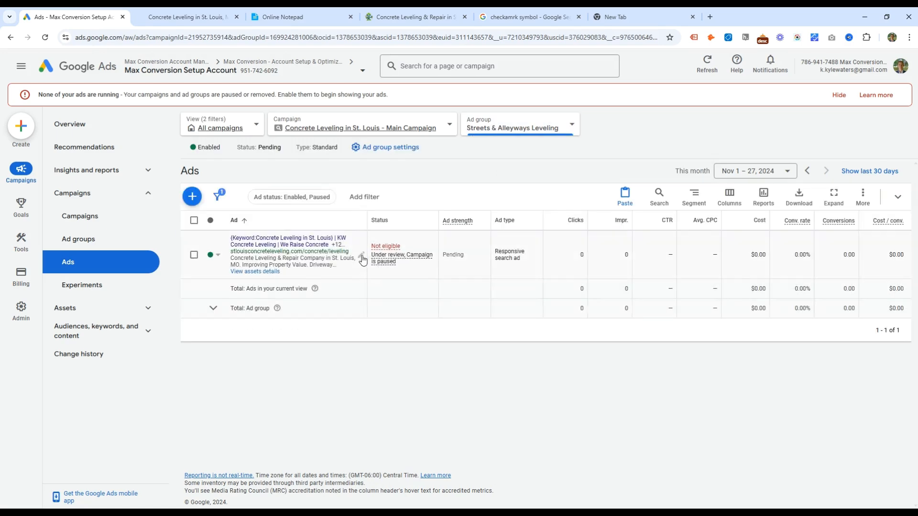
left_click(364, 268)
left_click(218, 389)
type("Street-Highways")
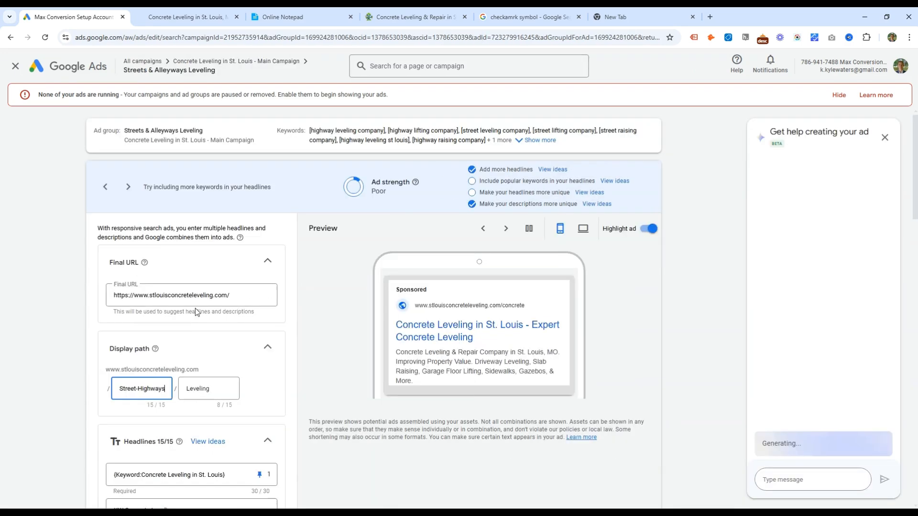
- Set the first headline's default text to "Street Leveling in St. Louis" and change the third headline to "We Raise Concrete Highways"
scroll(195, 311, "down", 3)
left_click(182, 330)
double_click(129, 409)
type("Street Leveling in St. Louis")
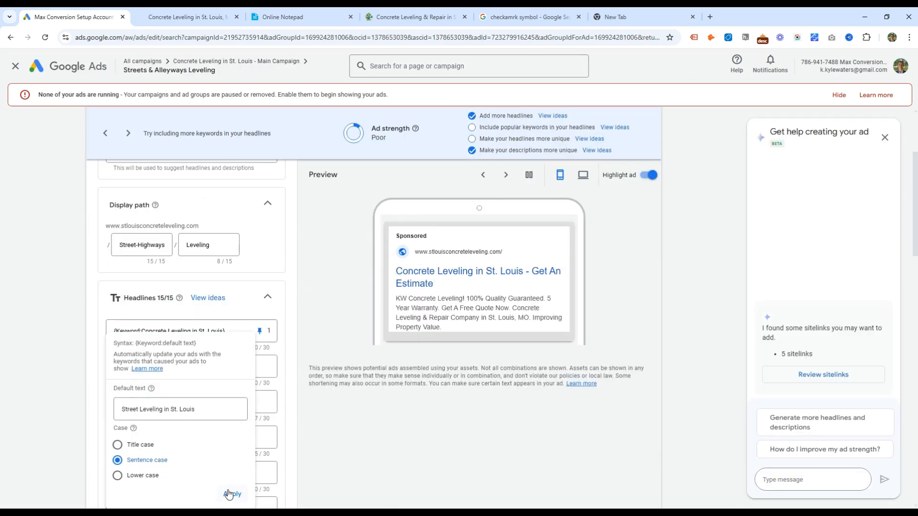
left_click(231, 493)
left_click(179, 362)
type("ways")
scroll(177, 360, "down", 2)
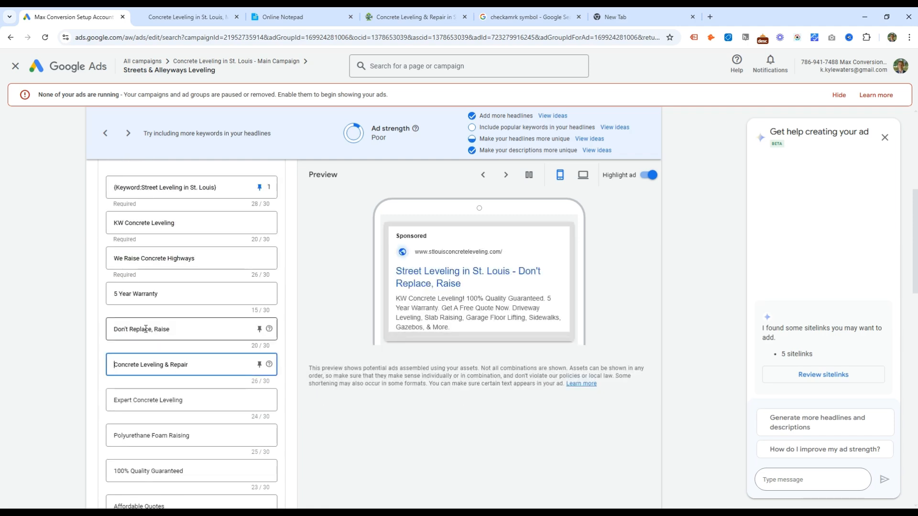
- Change the first description to "Street & Highway Leveling & Repair Company in St. Louis, MO. Improving Property Value." and save the ad
left_click(141, 369)
scroll(175, 365, "down", 10)
double_click(125, 282)
type("Street Leveling & Repair Company in St. Louis, MO. Improving Property Value.")
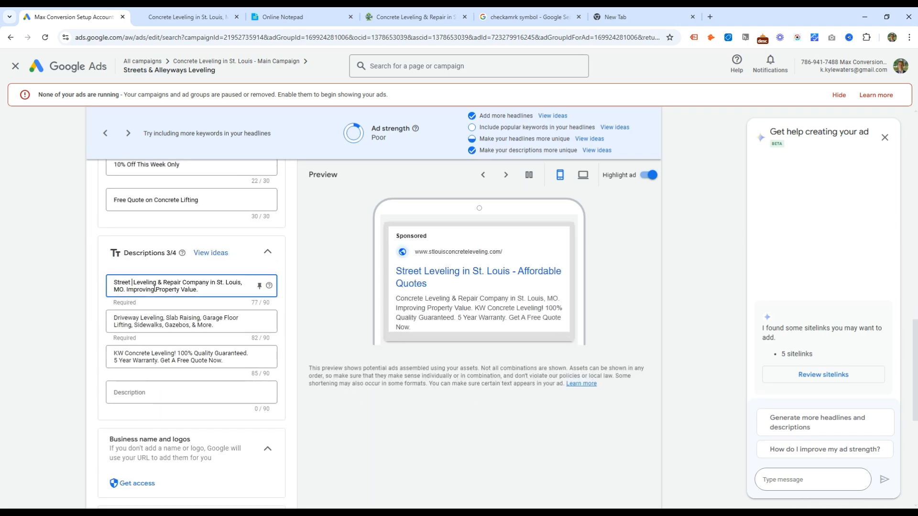
type("& Hi")
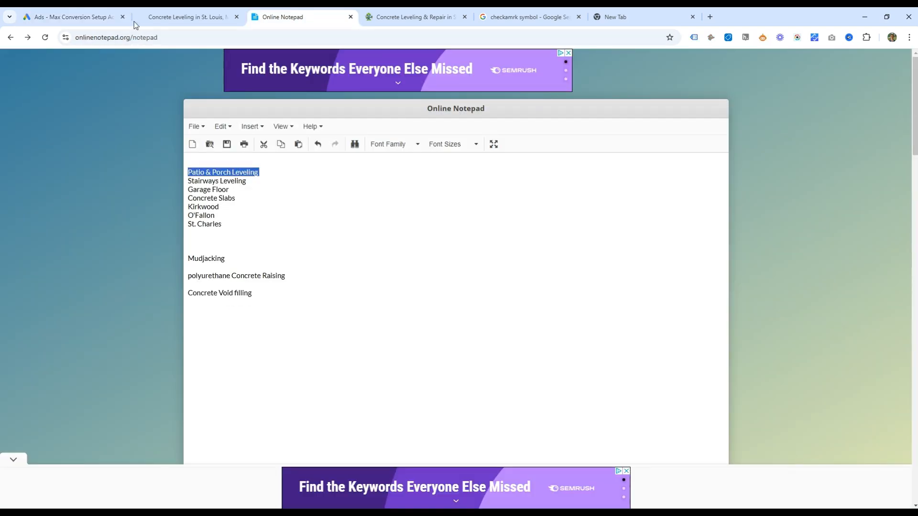
- Return to Google Ads, open the Patio & Porch Leveling ad, and set the first headline's default text to "Patio Leveling in St. Louis"
left_click(86, 17)
left_click(507, 125)
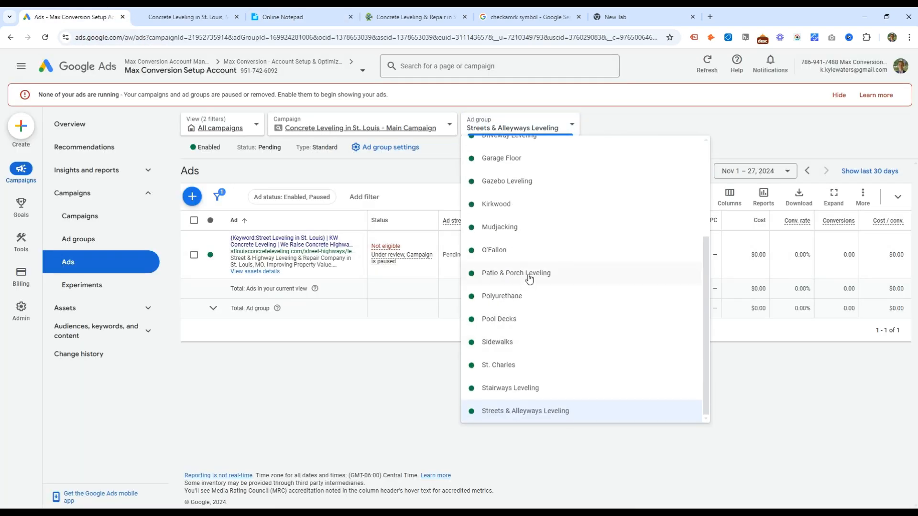
left_click(529, 282)
left_click(265, 300)
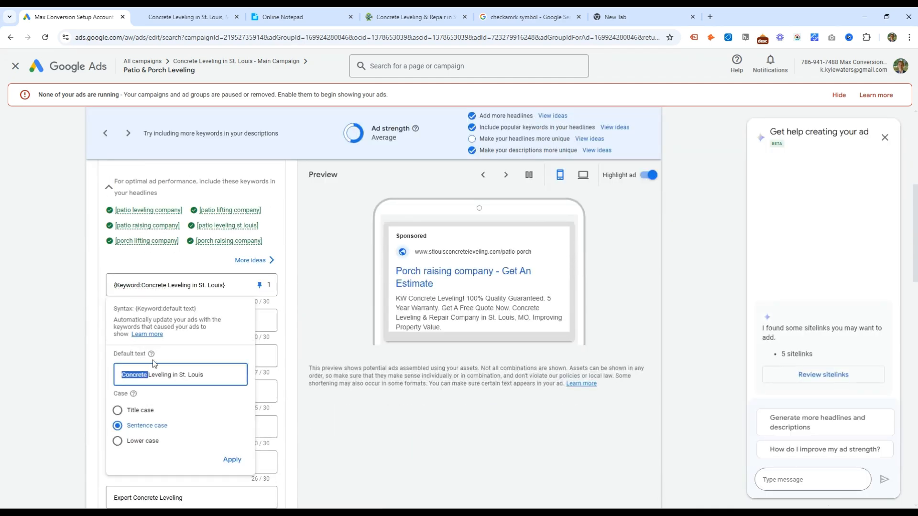
type("Patio Leveling in St. Louis")
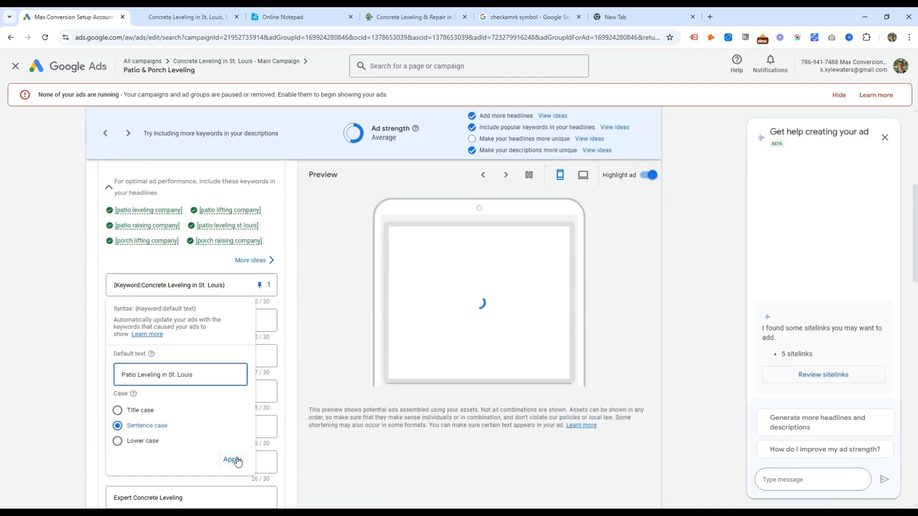
left_click(232, 459)
- Replace the "Don't Replace, Raise" headline with a copy of the keyword insertion headline whose default text is "Porch Leveling in St. Louis"
key("ctrl+c")
triple_click(178, 427)
key("ctrl+v")
left_click(179, 427)
double_click(127, 409)
type("Porchj")
key("BackSpace")
left_click(232, 494)
- Change the third headline to "We Raise Concrete Patios", begin the first description with "Porch & Patio Leveling & Repair Company", and save the ad
scroll(191, 335, "down", 3)
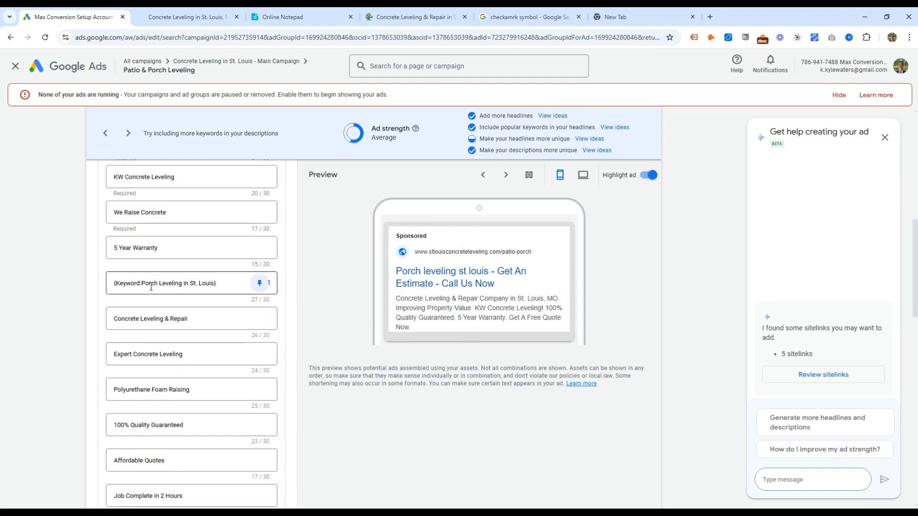
left_click(182, 218)
type("POtios")
scroll(189, 225, "down", 9)
double_click(123, 338)
type("Porch & O")
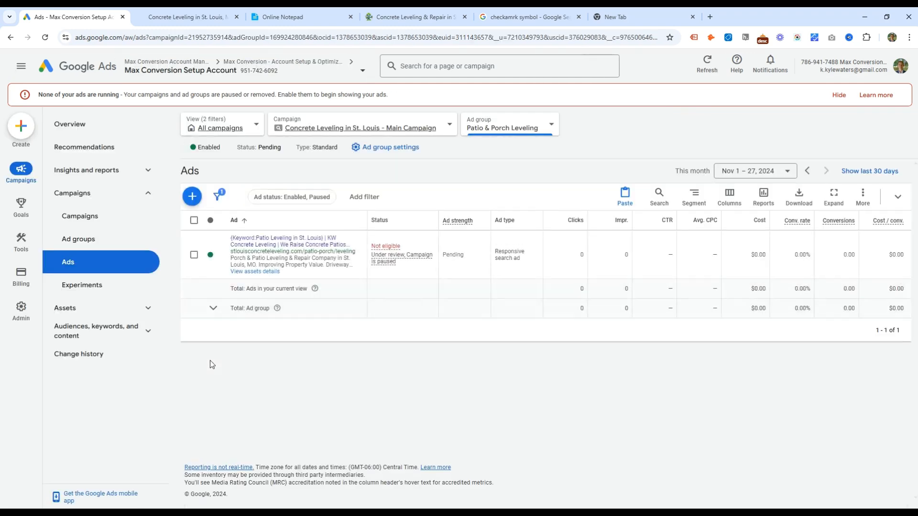
- Check the service list in Online Notepad, return to Google Ads, and open the Stairways Leveling ad group's ad for editing
left_click(282, 16)
left_click(83, 12)
left_click(509, 125)
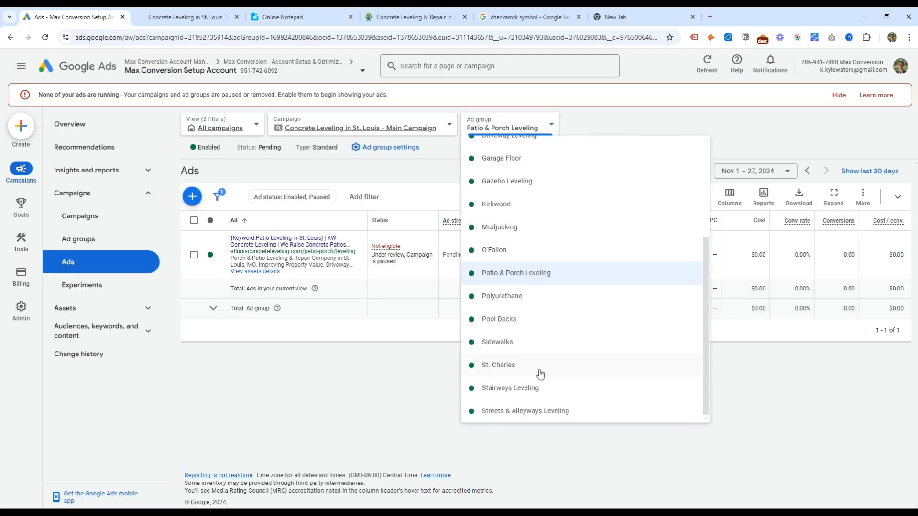
left_click(521, 387)
left_click(256, 285)
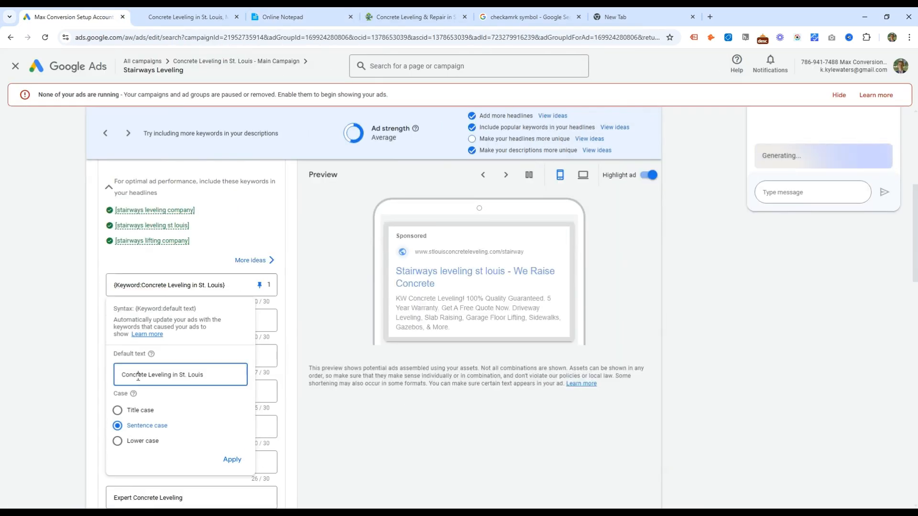
- Set the first headline's default text to "Stairway Leveling in St. Louis", begin the first description with "Concrete Stairway Leveling", and save the ad
type("Stairways Leveling in St. Louis")
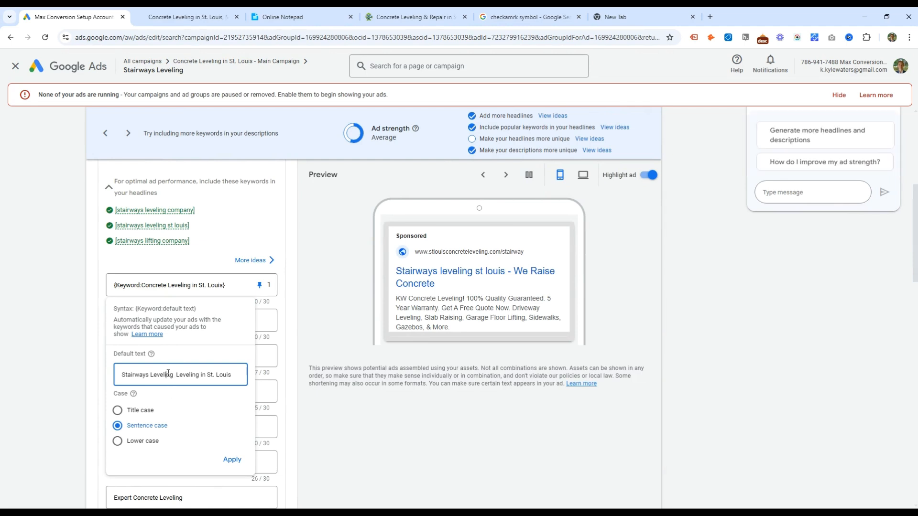
double_click(135, 374)
left_click(233, 460)
scroll(153, 384, "down", 10)
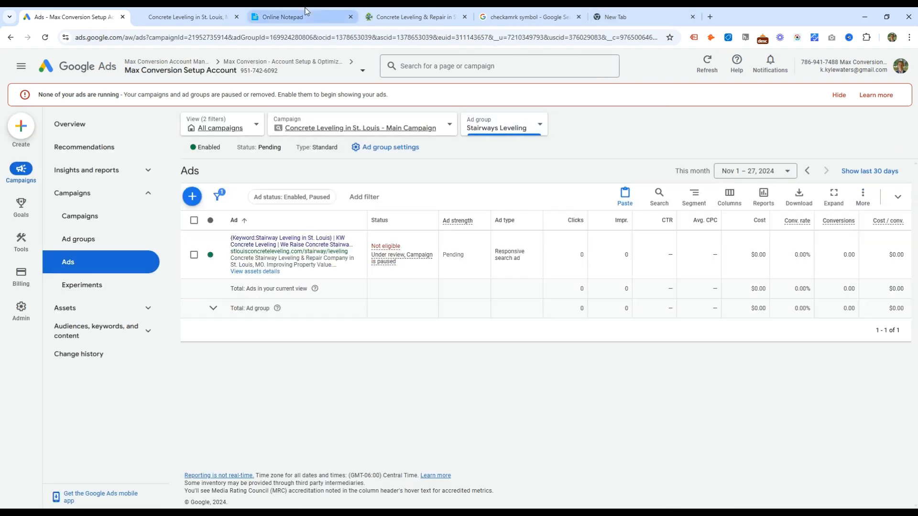
- Check the Online Notepad list, open the Garage Floor ad, and set the first headline's default text to "Garage Floor Leveling Services"
left_click(283, 16)
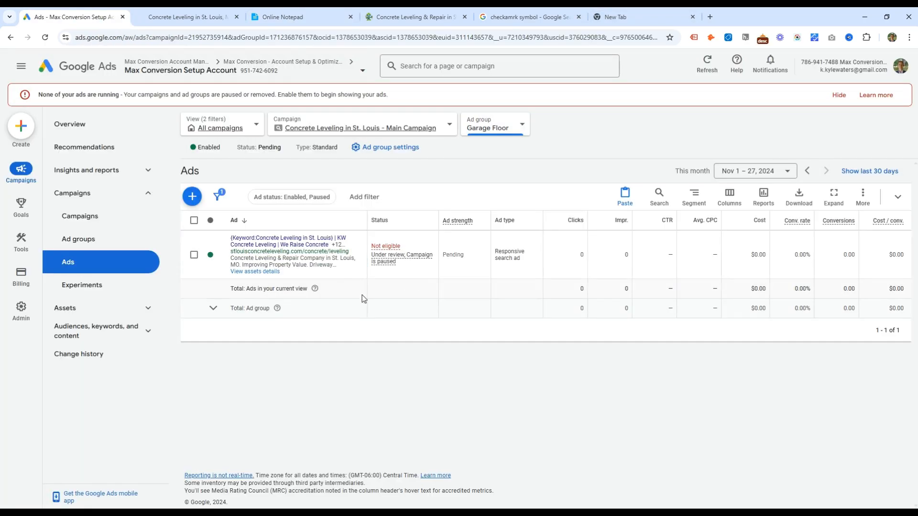
left_click(375, 241)
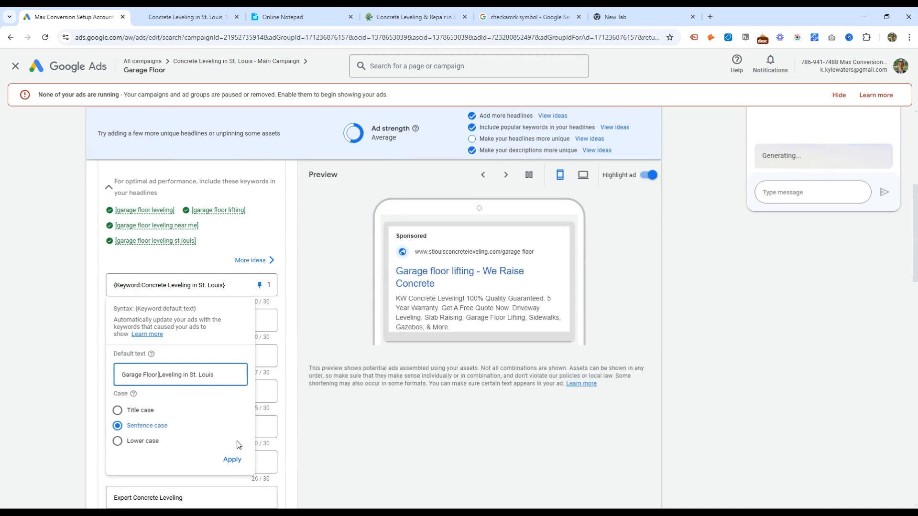
double_click(185, 376)
type("Services")
key("ctrl+shift+Right")
key("ctrl+shift+Right")
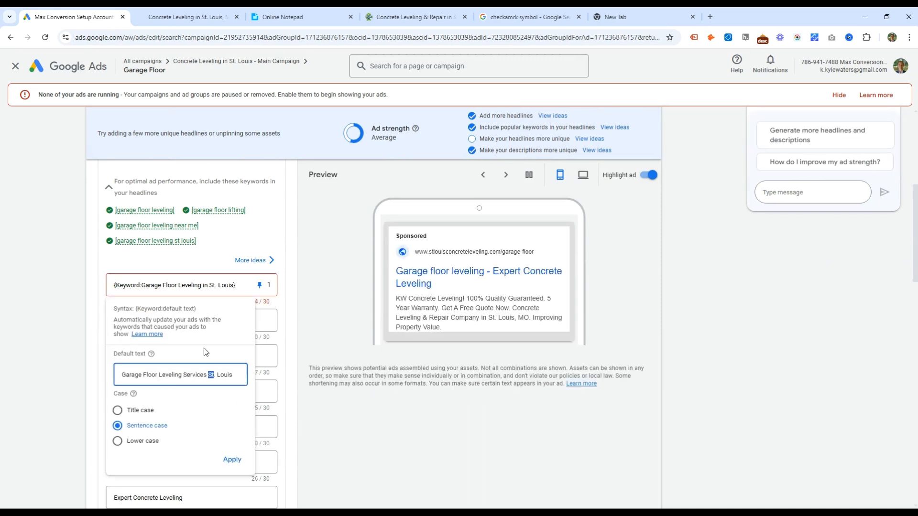
key("BackSpace")
key("Return")
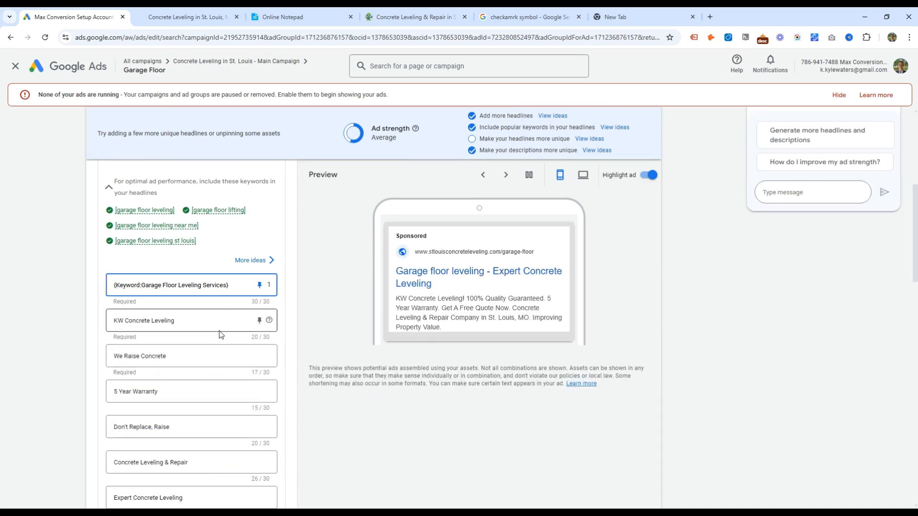
- Change the third headline to "We Raise Concrete Garage Floor" and the sixth to "Garage Floor Leveling & Repair"
scroll(205, 349, "down", 1)
left_click(185, 308)
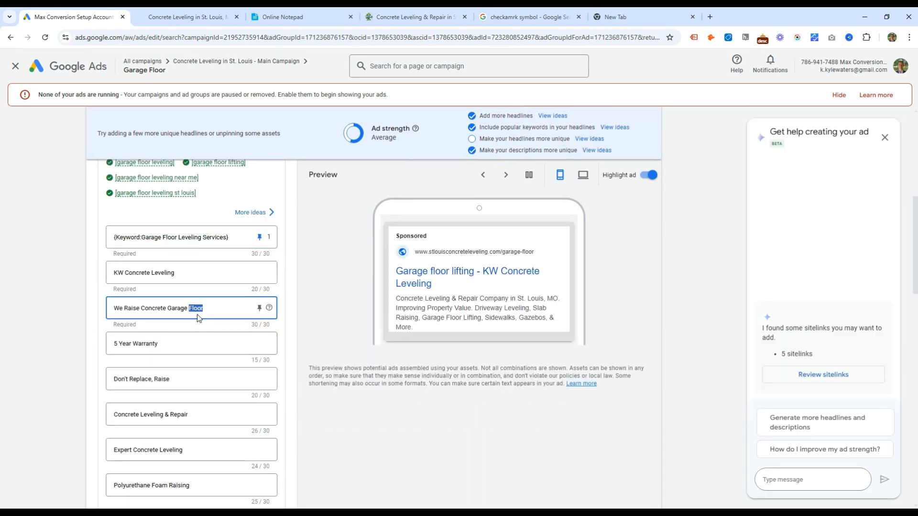
scroll(204, 354, "down", 1)
double_click(131, 368)
type("Garage Floor")
left_click(221, 350)
- Change the first description to "Concrete Garage Floor Leveling & Repair Company in St. Louis, MO. Improving Property Value." and save the ad
scroll(221, 351, "down", 11)
left_click(139, 242)
type("Garage Floor")
key("BackSpace")
scroll(144, 255, "down", 6)
left_click(106, 467)
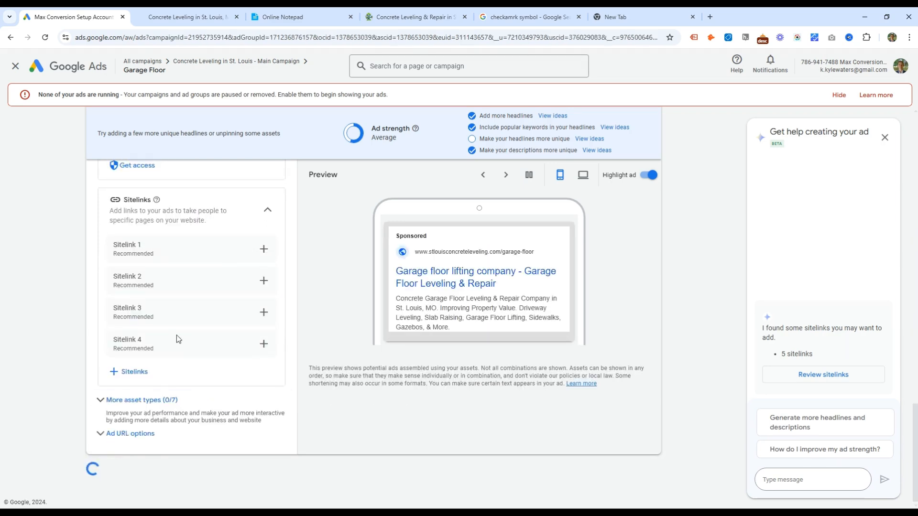
- Switch to Online Notepad, remove Garage Floor from the service list, and return to Google Ads
left_click(296, 18)
left_click_drag(188, 172, 188, 181)
key("BackSpace")
left_click(73, 17)
- Open the Concrete Slabs ad group's ad for editing and set the first display path field to "Concrete-Slab"
left_click(490, 128)
left_click(502, 254)
left_click(362, 255)
left_click(232, 388)
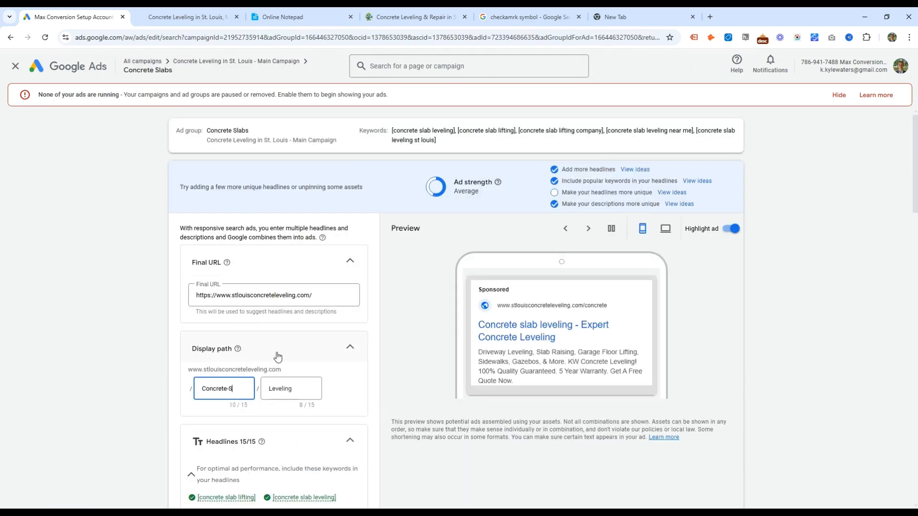
type("Slab")
- Change the third headline of the Concrete Slabs ad to "We Raise Concrete Slabs"
scroll(277, 356, "down", 5)
left_click(245, 331)
left_click(309, 392)
scroll(175, 309, "down", 2)
left_click(173, 308)
type("Slabs")
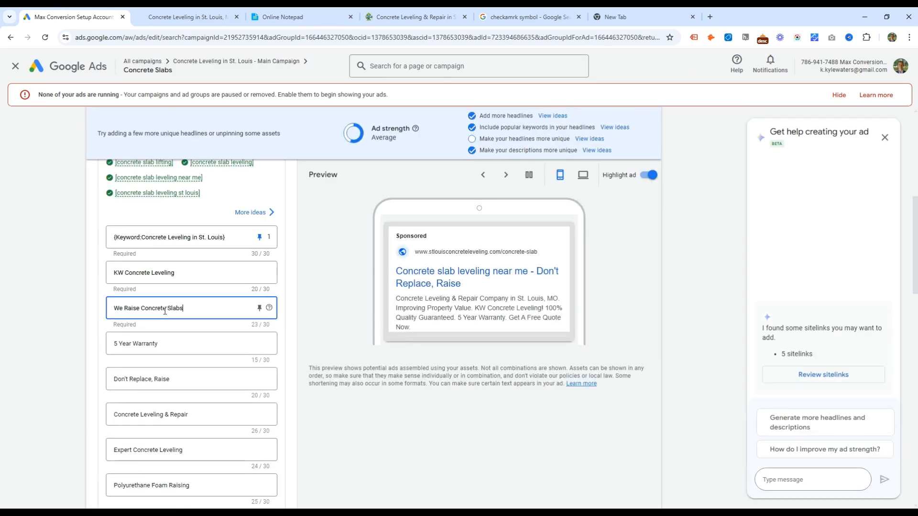
- Change the "Concrete Leveling & Repair" headline to "Slab Leveling & Repair"
double_click(173, 309)
key("ctrl+c")
scroll(165, 313, "down", 2)
double_click(139, 319)
key("ctrl+v")
left_click(196, 357)
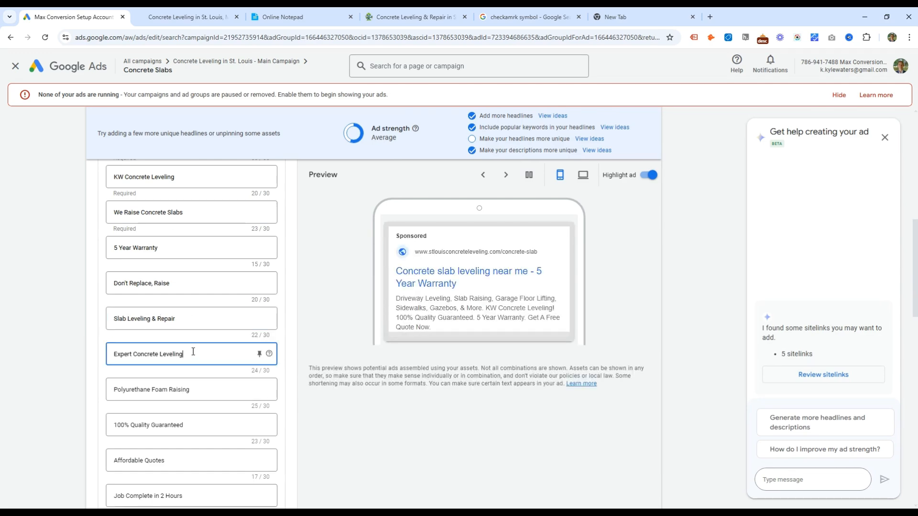
- Change the first description to "Concrete Slab Leveling & Repair Company in St. Louis, MO. Improving Property Value." and save the ad
scroll(196, 357, "down", 7)
left_click(141, 386)
key("ctrl+v")
key("ctrl+z")
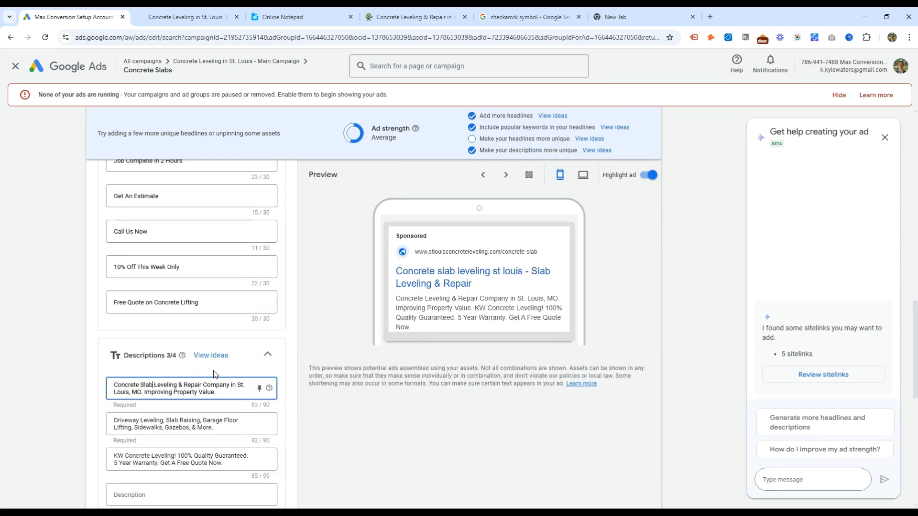
scroll(214, 374, "down", 5)
left_click(96, 465)
- Check the list in Online Notepad, return to Google Ads, and open the Kirkwood ad group's ad for editing
left_click(282, 17)
left_click(71, 17)
left_click(498, 125)
scroll(529, 249, "down", 3)
left_click(503, 210)
left_click(359, 256)
- Set the Kirkwood ad's display path fields to "Concrete-Level" and "Kirkwood"
left_click(249, 383)
scroll(250, 382, "down", 2)
type("-Raising")
key("ctrl+shift+Left")
type("Level")
key("Tab")
type("Kirkwood")
- Replace "St. Louis" with "Kirkwood" in the first headline's default text and apply it
scroll(172, 328, "down", 2)
left_click(177, 381)
left_click_drag(179, 408, 211, 409)
type("Kirkwood")
left_click(231, 494)
- Find "louis" on the page, replace St. Louis with Kirkwood in the first description, and save the ad
key("ctrl+f")
type("louis")
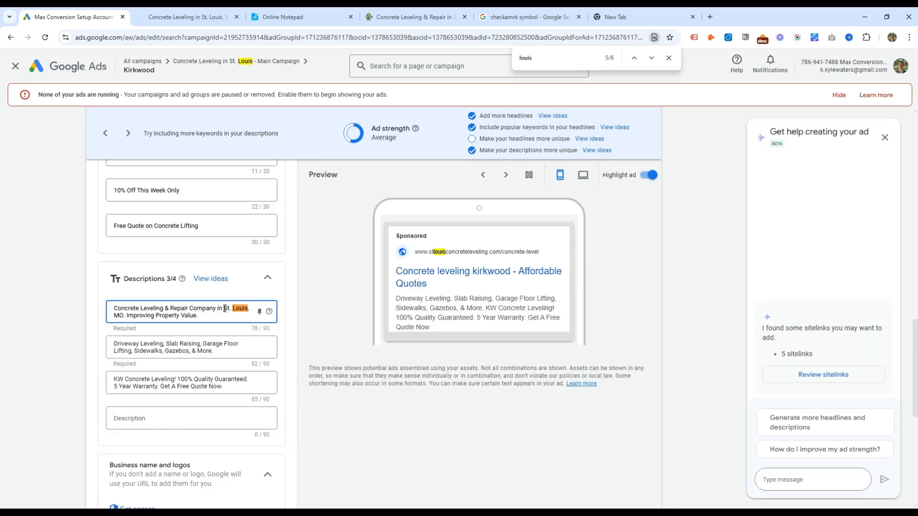
type("Kirkwood")
key("ctrl+f")
key("Return")
scroll(244, 345, "down", 13)
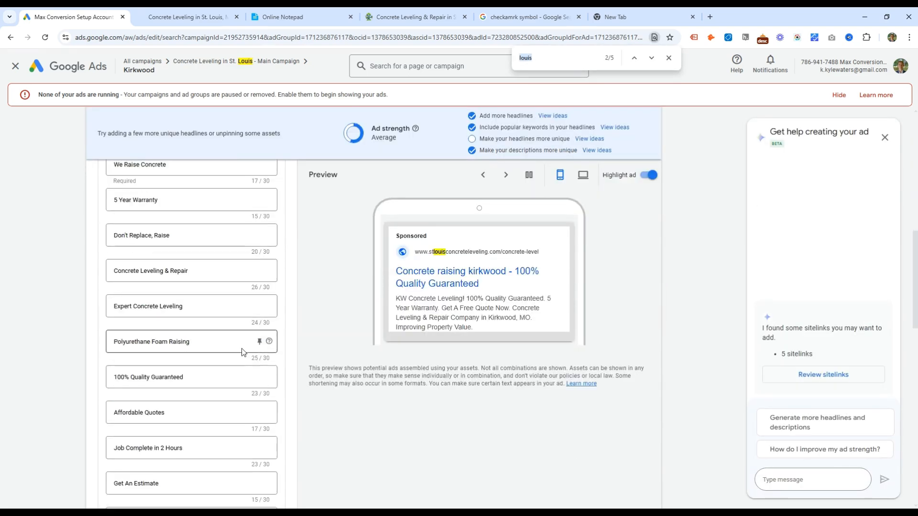
scroll(170, 457, "down", 15)
left_click(108, 468)
- Select the O'Fallon ad group, get the name O'Fallon from Online Notepad, and open the ad group's ad for editing
left_click(489, 127)
left_click(497, 239)
left_click(303, 13)
double_click(201, 172)
left_click(63, 17)
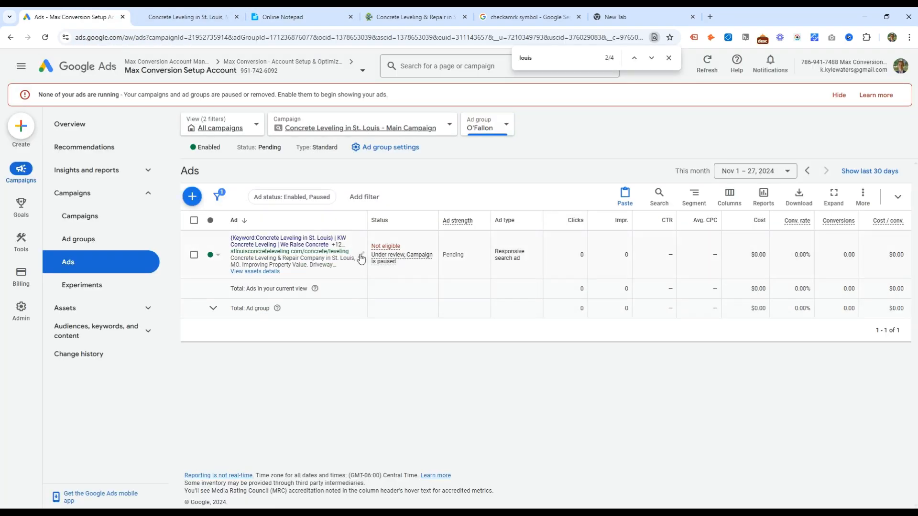
left_click(362, 259)
- Set the display path to "Concrete-Level" and O'Fallon, and the first headline's default text to "Concrete Leveling in O'Fallon"
double_click(289, 293)
type("-Level")
scroll(250, 308, "down", 3)
left_click_drag(199, 316, 223, 316)
key("ctrl+v")
- Replace St. Louis with O'Fallon in the first description and save the ad
scroll(217, 363, "down", 14)
left_click_drag(223, 225, 247, 225)
key("ctrl+v")
scroll(238, 400, "down", 5)
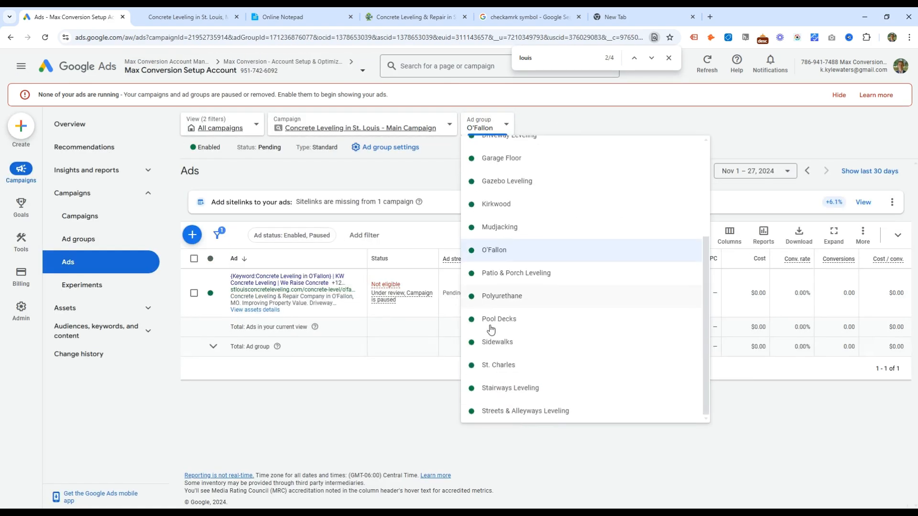
- Select the St. Charles ad group, copy "St. Charles" from the trimmed Online Notepad list, and open the ad group's ad for editing
left_click(498, 365)
left_click(283, 17)
key("Delete")
key("Delete")
triple_click(211, 173)
key("ctrl+c")
left_click(53, 18)
left_click(359, 258)
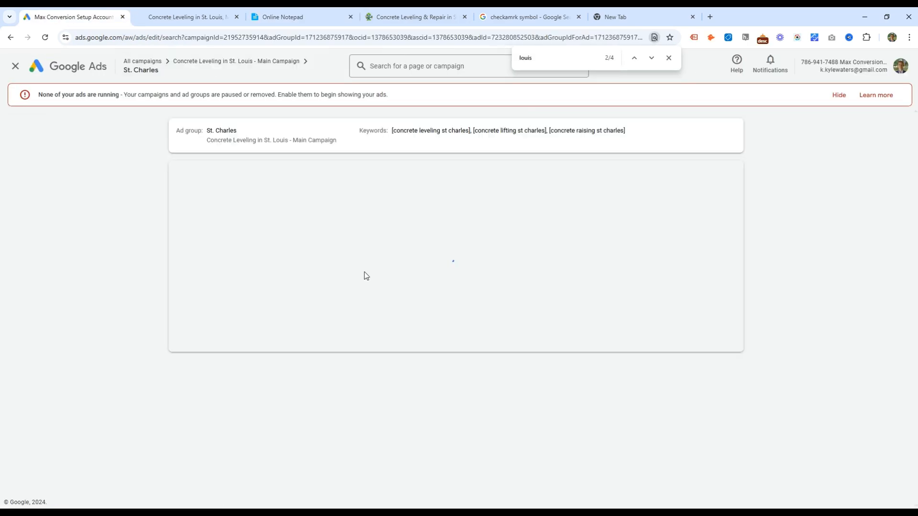
- Set the St. Charles ad's display path fields to "Concrete-Level" and "St. Charles"
key("BackSpace")
key("End")
type("Level")
key("Tab")
key("ctrl+v")
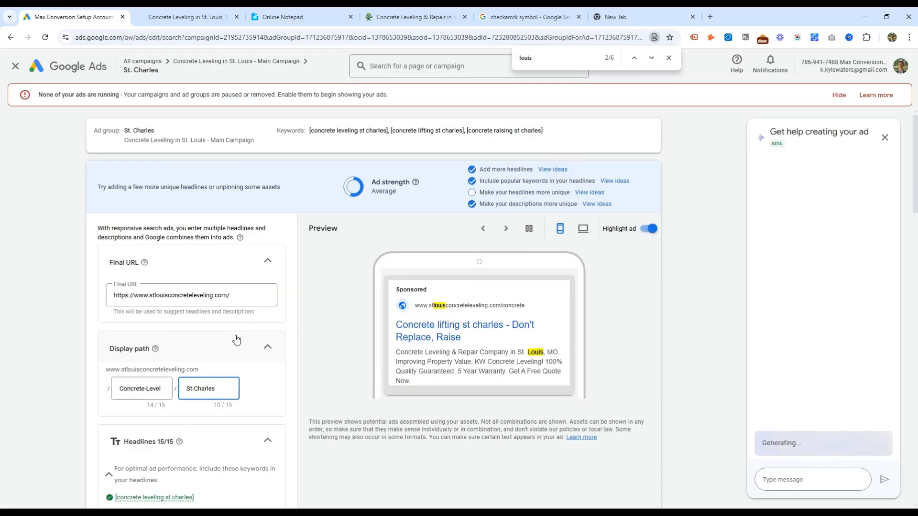
- Set the first headline's default text to "Concrete Leveling St. Charles"
scroll(236, 340, "down", 3)
left_click(183, 427)
left_click_drag(179, 410, 239, 417)
key("ctrl+v")
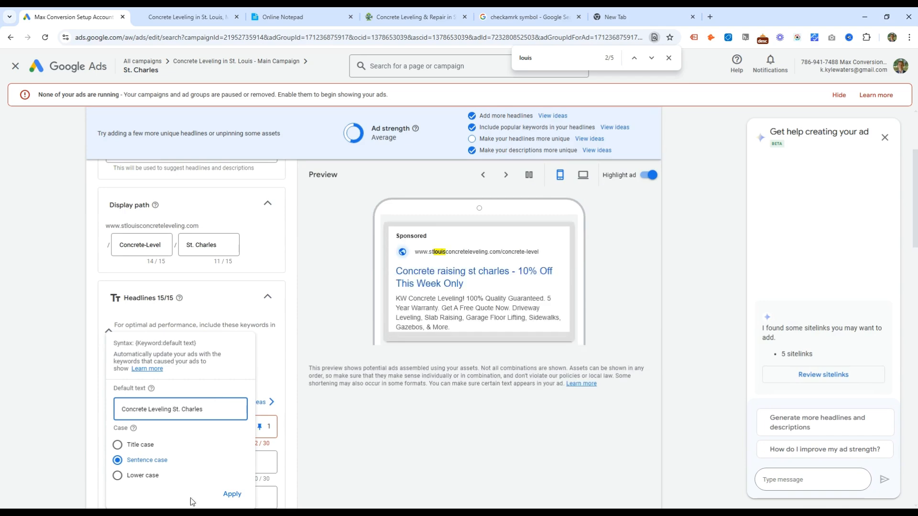
- Change the first description to "Concrete Leveling & Repair Company in St. Charles, MO. Improving Property Value." and save the ad
scroll(188, 336, "down", 14)
left_click_drag(223, 241, 247, 240)
key("ctrl+v")
key("BackSpace")
left_click(313, 422)
scroll(241, 375, "up", 17)
scroll(203, 302, "down", 20)
left_click(165, 416)
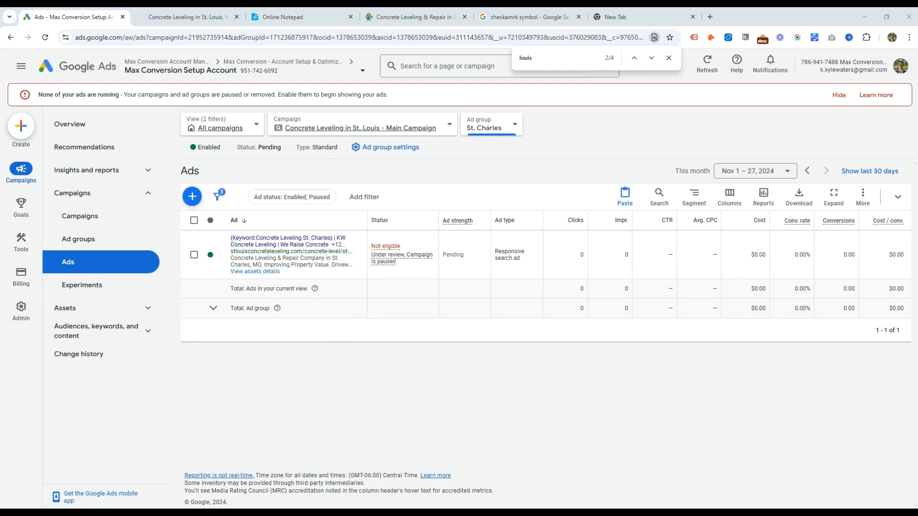
- Switch to Online Notepad, remove St. Charles and the blank lines above Mudjacking, and select the Concrete Void filling line
left_click(282, 16)
key("Delete")
key("Delete")
key("Delete")
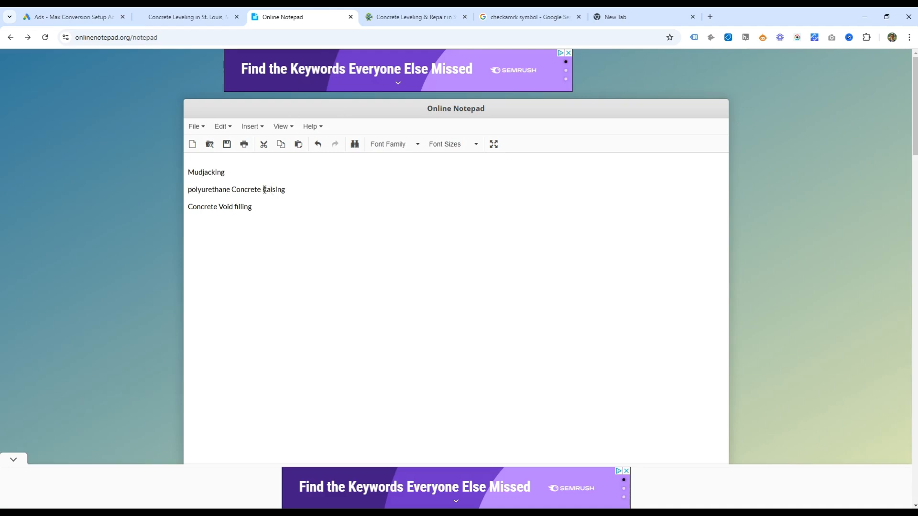
left_click_drag(267, 211, 169, 199)
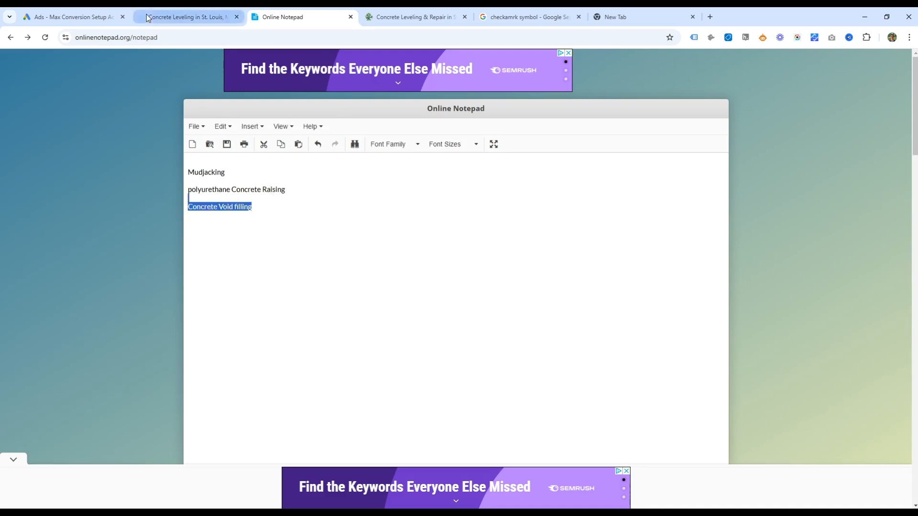
- Switch to Google Ads, go to the Concrete Void filling ad group, and open its responsive search ad for editing
left_click(72, 16)
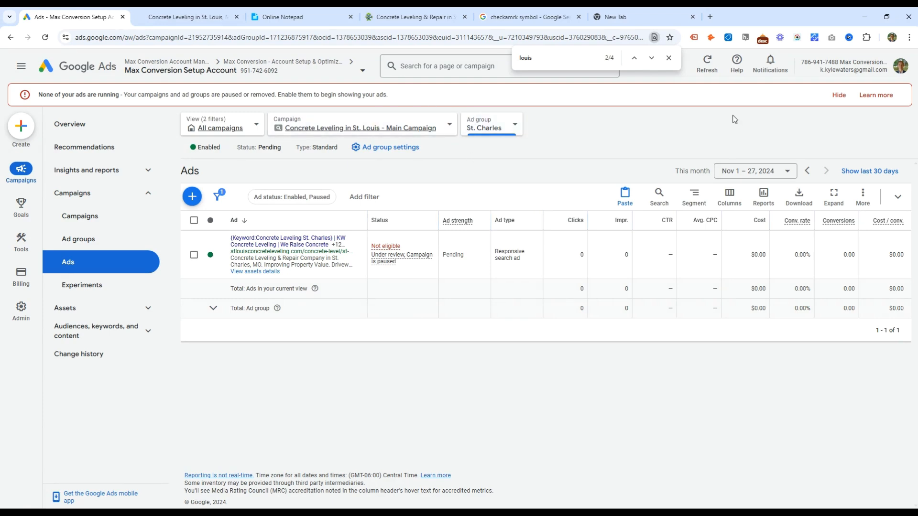
left_click(840, 94)
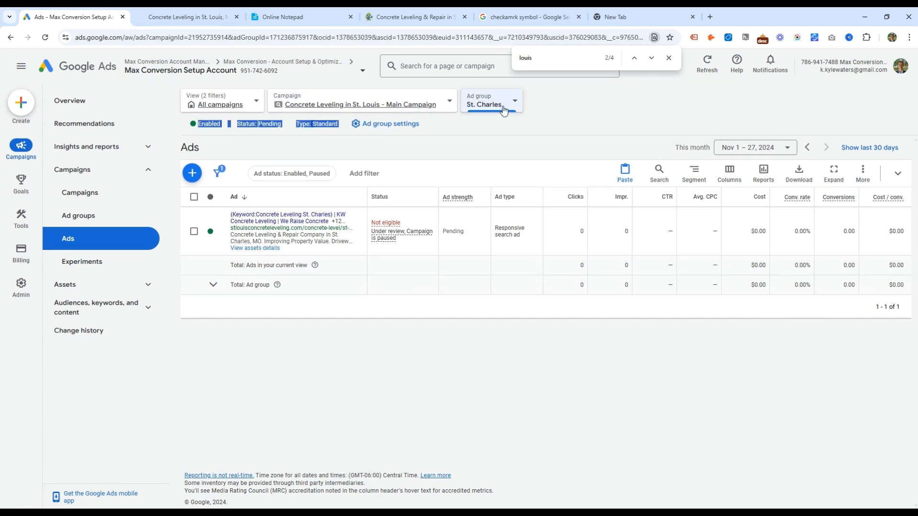
left_click(504, 107)
scroll(511, 294, "down", 3)
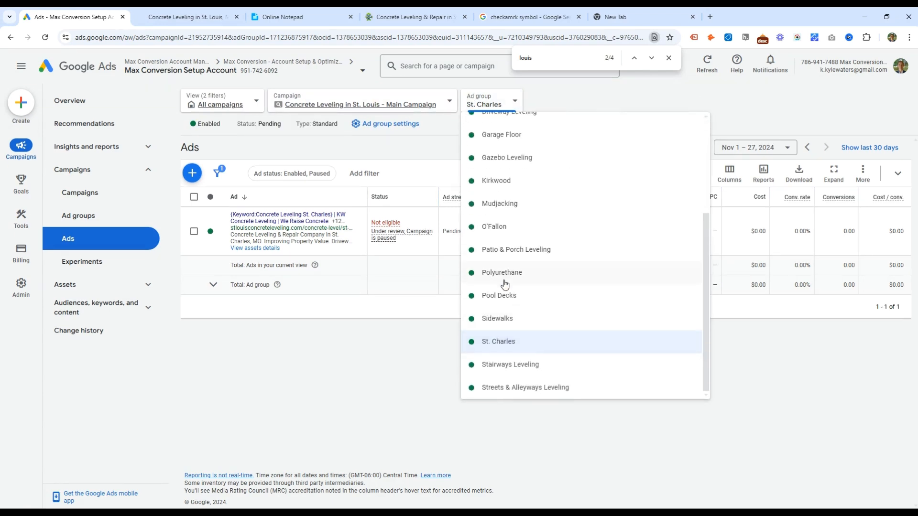
scroll(517, 290, "up", 2)
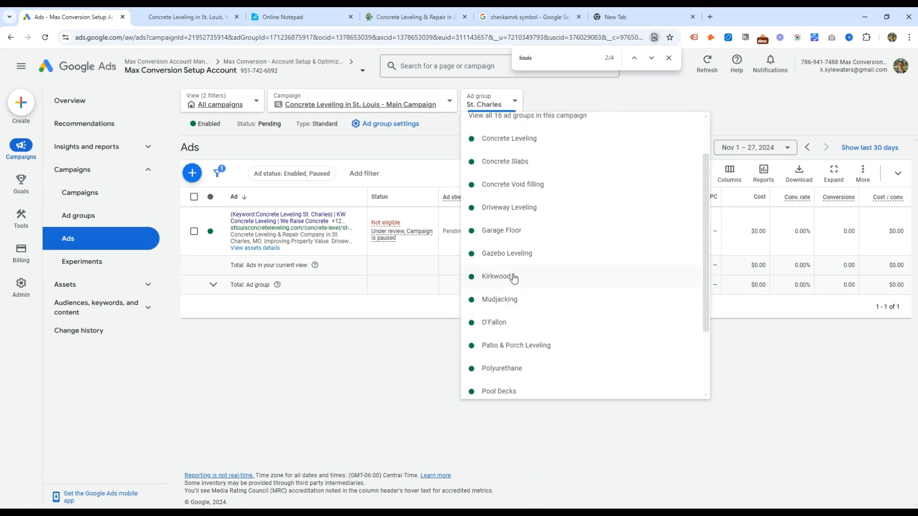
left_click(514, 185)
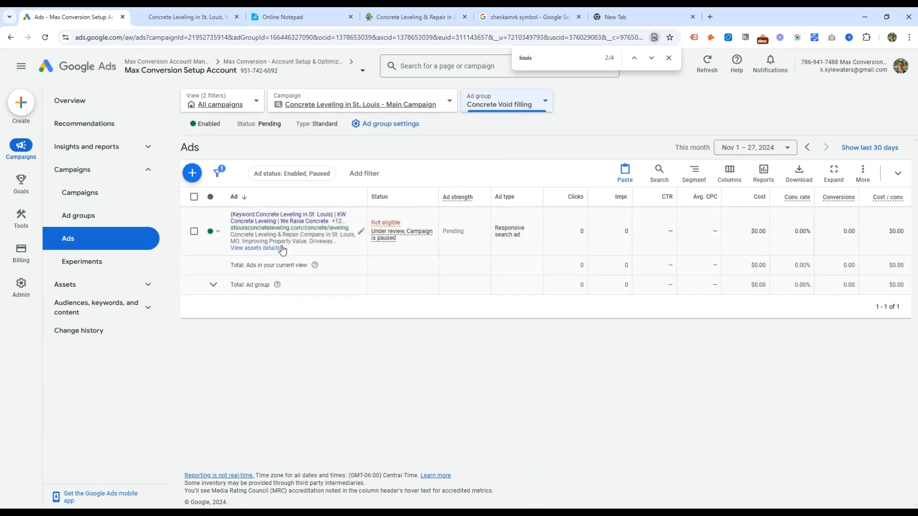
left_click(358, 235)
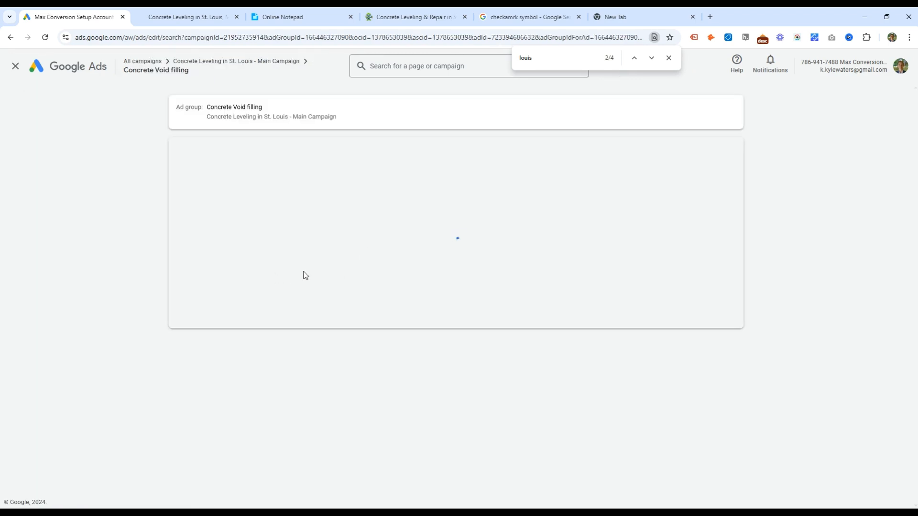
- Set the Concrete Void filling ad's display path fields to "Concrete-Void" and "Filling"
left_click(242, 364)
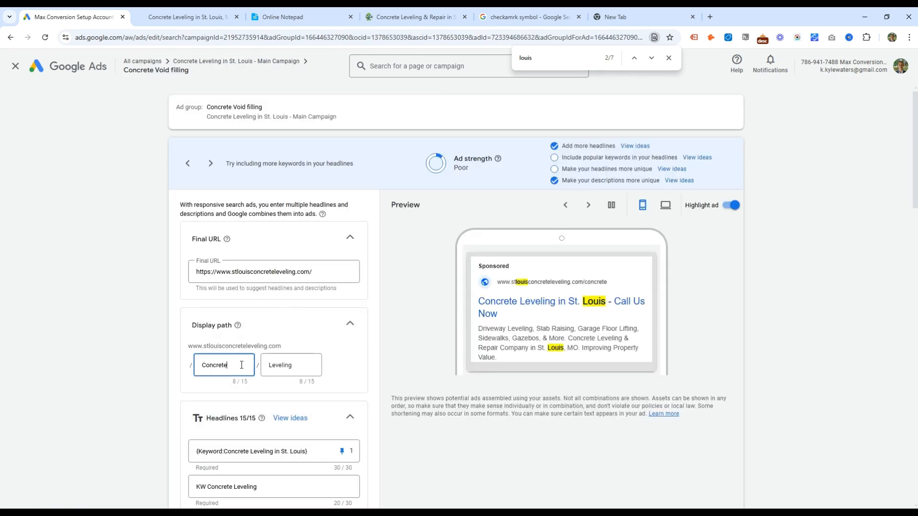
key("Tab")
type("Filling")
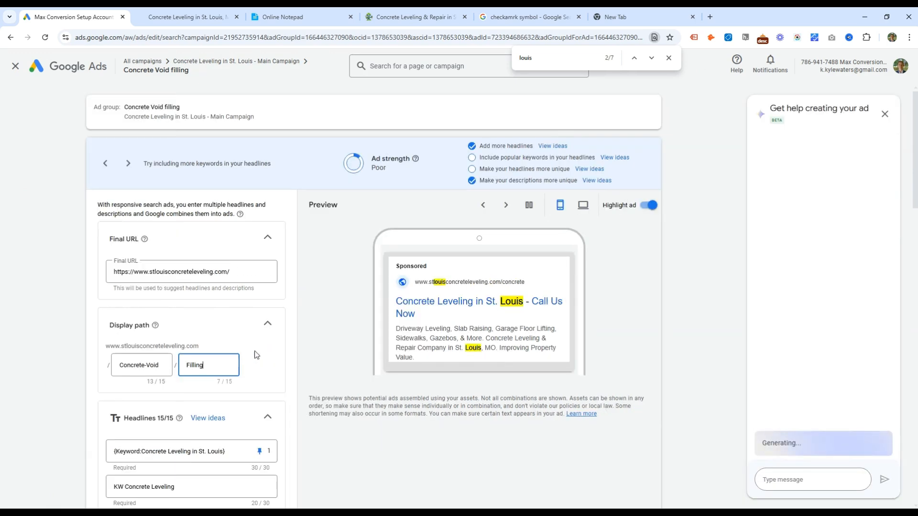
- Set the first headline's keyword insertion default text to "Concrete Void Filling Services" and apply it
scroll(257, 354, "down", 3)
left_click(186, 315)
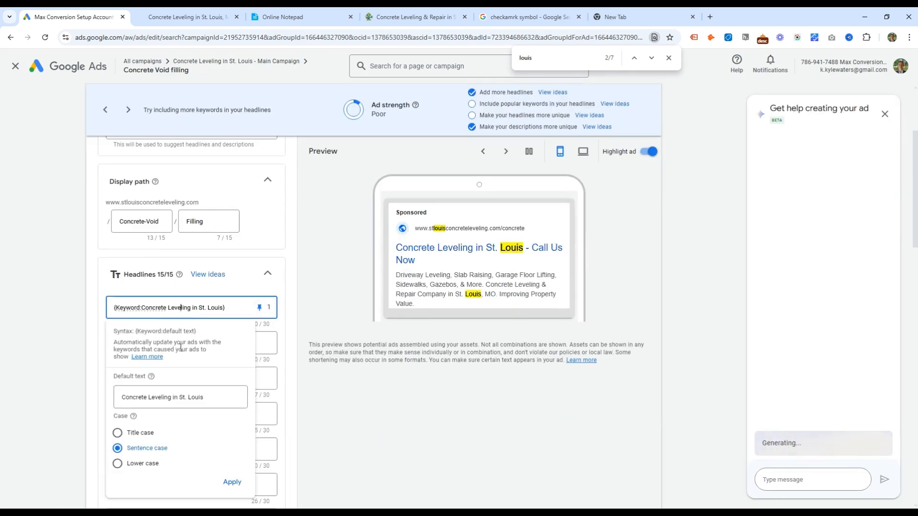
type("Void Filling")
key("ctrl+shift+Right")
key("BackSpace")
key("Return")
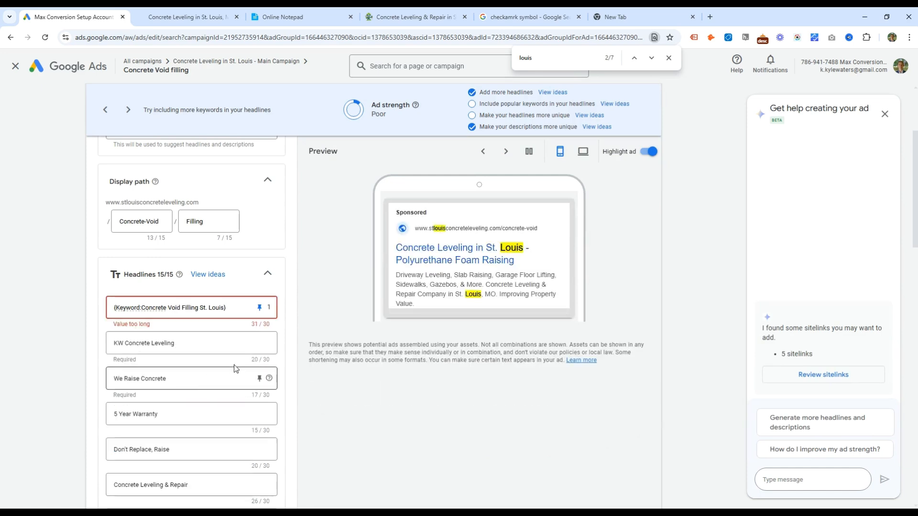
left_click(183, 315)
left_click_drag(183, 397, 282, 387)
type("Services")
key("Return")
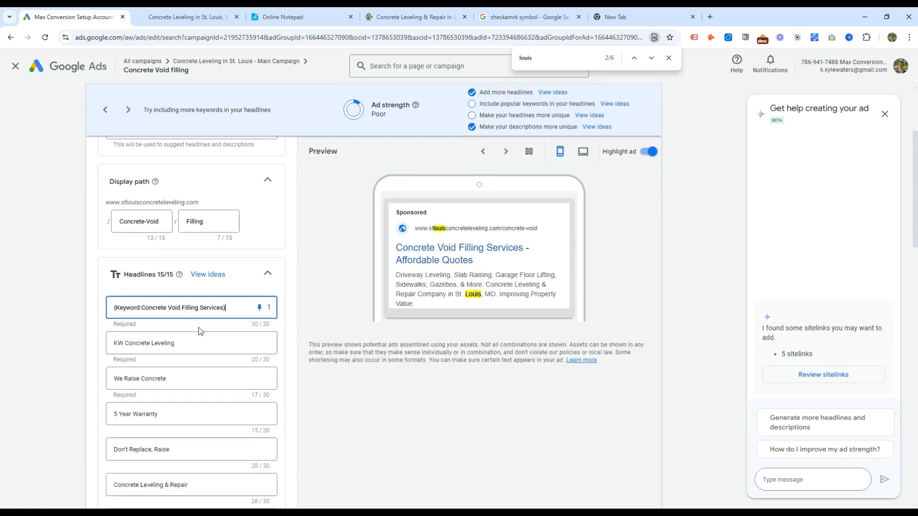
- Change the "We Raise Concrete" headline to "We Fill Voids in Concrete"
scroll(172, 335, "down", 2)
left_click(159, 286)
double_click(133, 286)
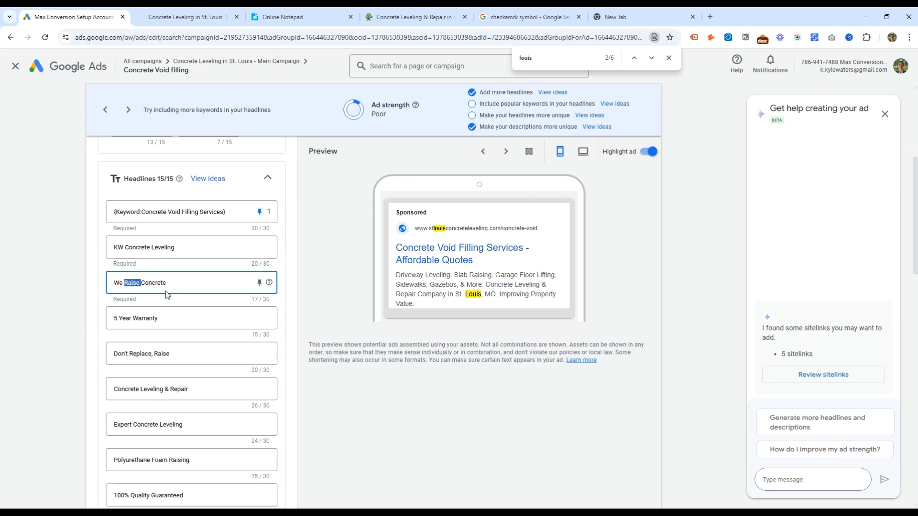
type("Fill Voids in")
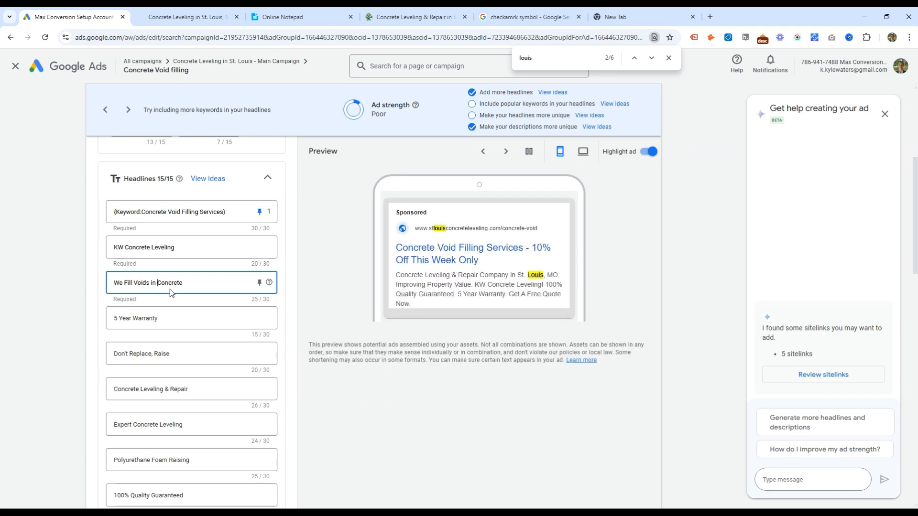
- Replace the "Concrete Leveling & Repair" headline with "Concrete Void Filling St Louis"
double_click(175, 357)
triple_click(153, 391)
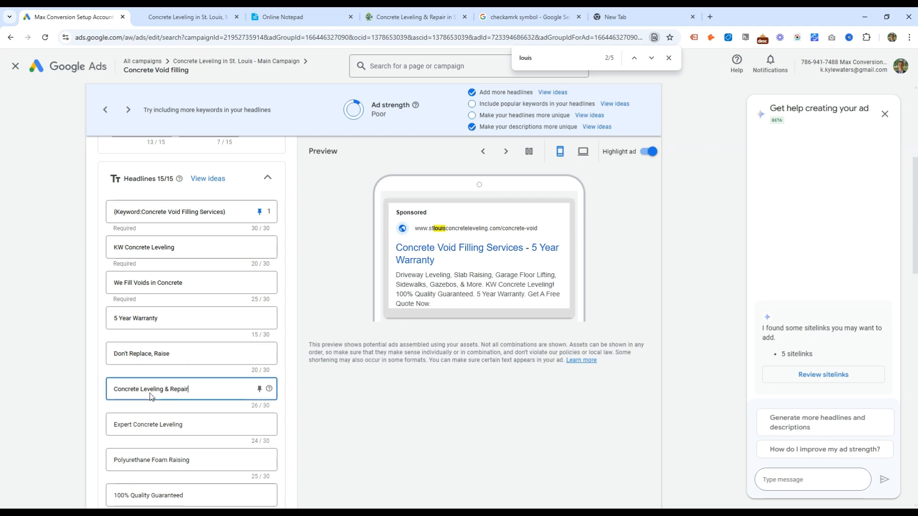
type("Concrete L")
type("oid Filling ")
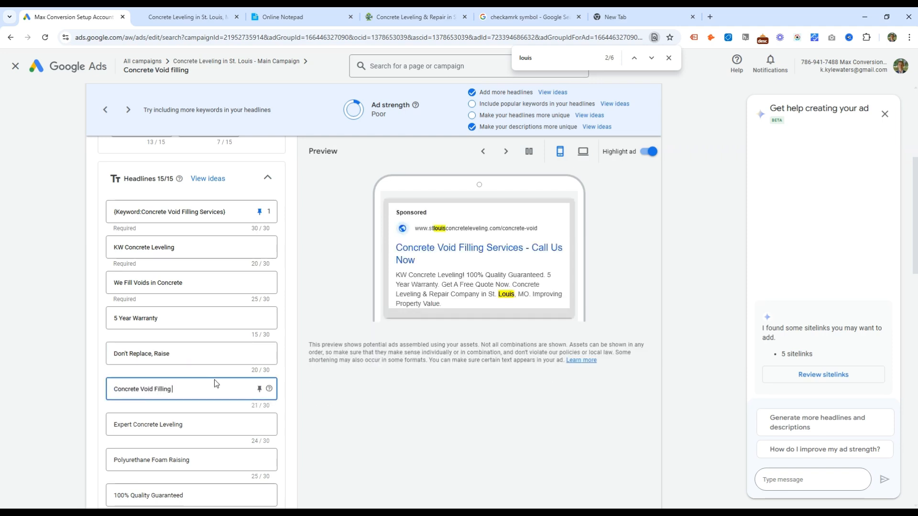
type("St. Louis")
key("ctrl+shift+Left")
key("BackSpace")
key("BackSpace")
key("BackSpace")
type("Louis")
- Change the "Expert Concrete Leveling" headline to "Expert Concrete Void Filling"
scroll(215, 379, "down", 3)
double_click(179, 281)
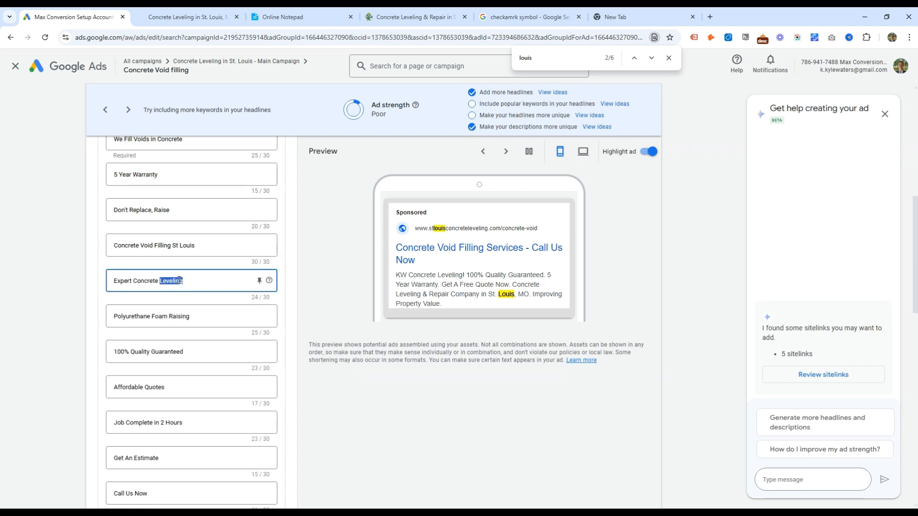
scroll(182, 285, "up", 1)
type("Void Filling")
left_click_drag(192, 325, 154, 325)
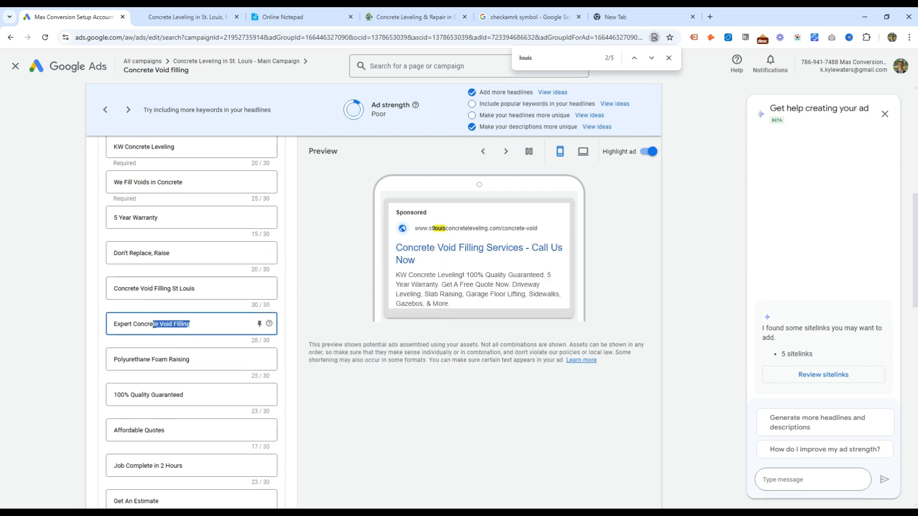
- Review the remaining headlines from "Polyurethane Foam Raising" onward for wording that does not suit concrete void filling
left_click_drag(140, 359, 182, 360)
left_click(171, 359)
scroll(169, 335, "down", 2)
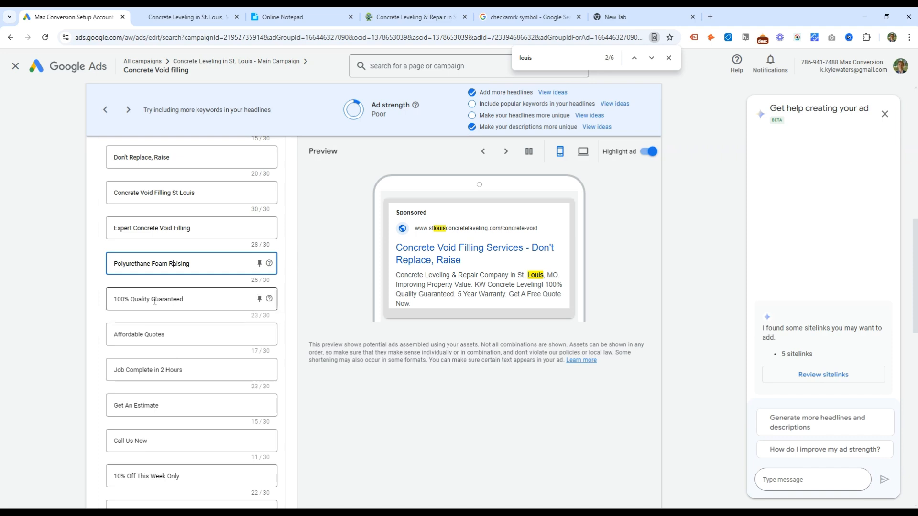
scroll(168, 364, "down", 2)
scroll(146, 328, "up", 2)
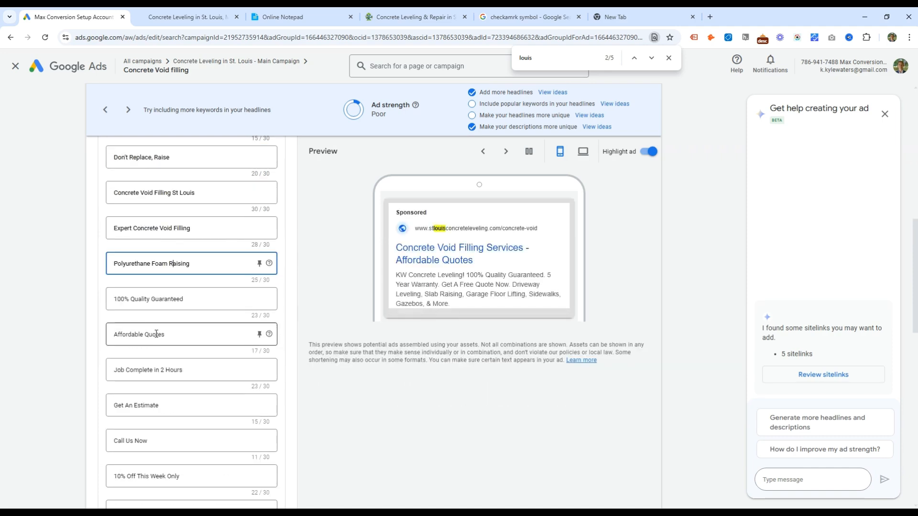
scroll(156, 331, "down", 2)
scroll(180, 392, "up", 2)
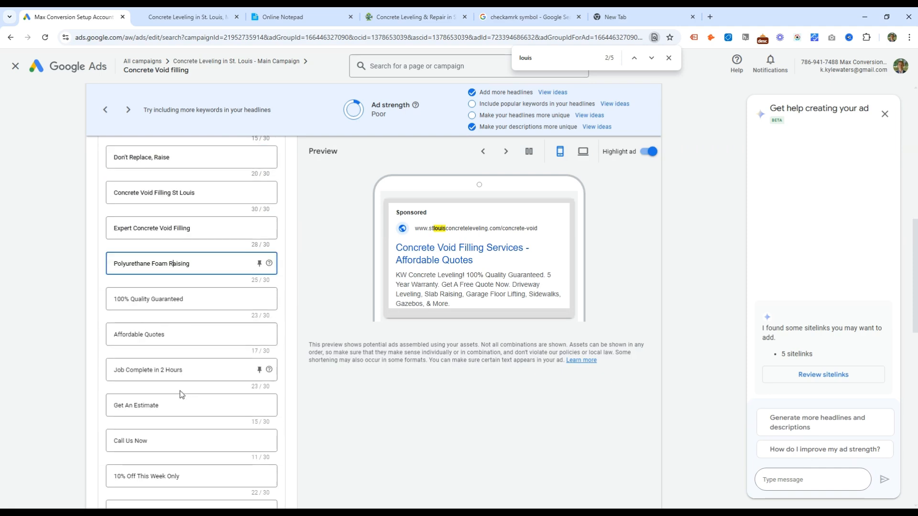
triple_click(149, 265)
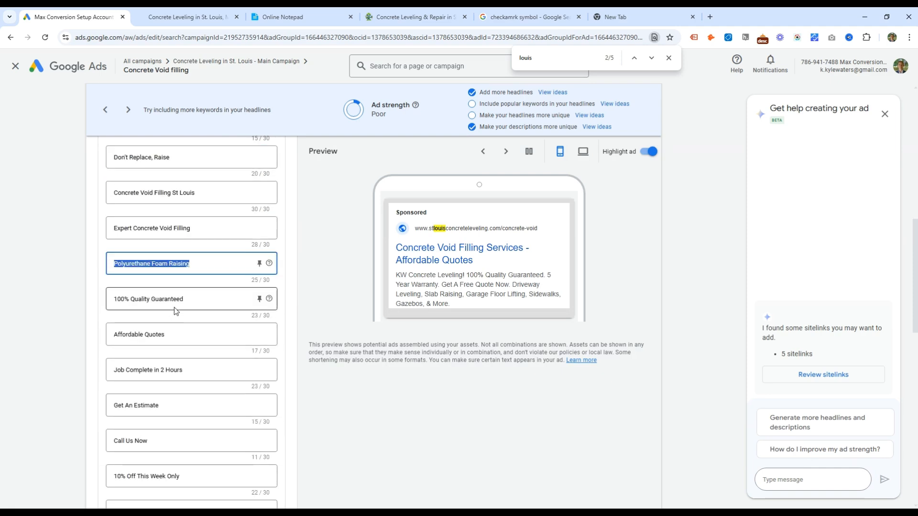
left_click_drag(138, 334, 177, 331)
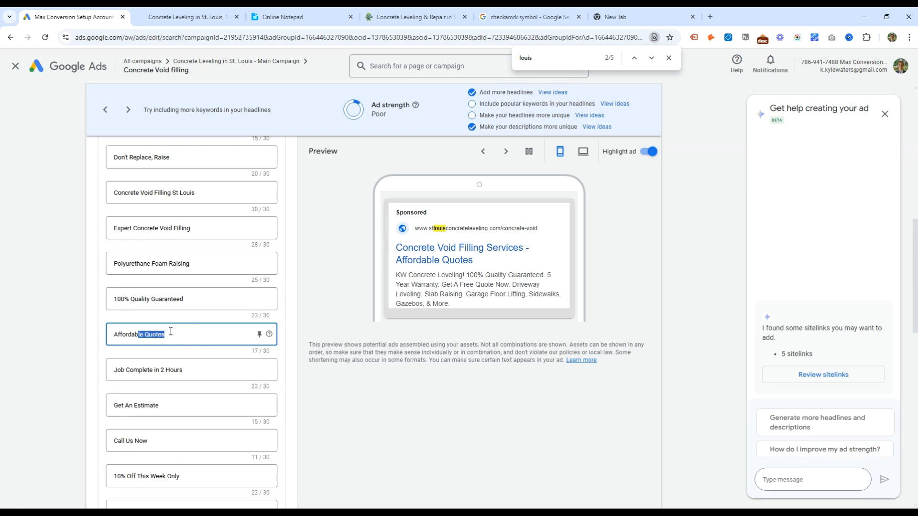
scroll(176, 331, "down", 2)
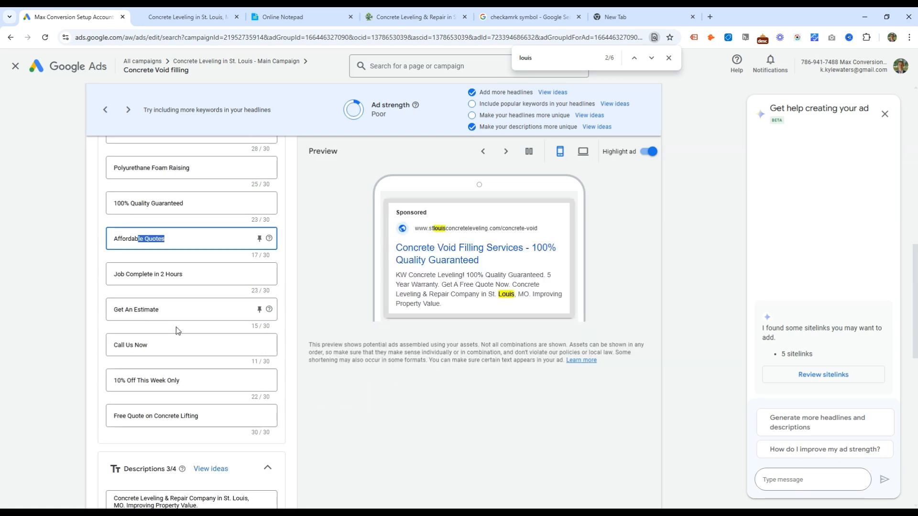
scroll(196, 414, "down", 1)
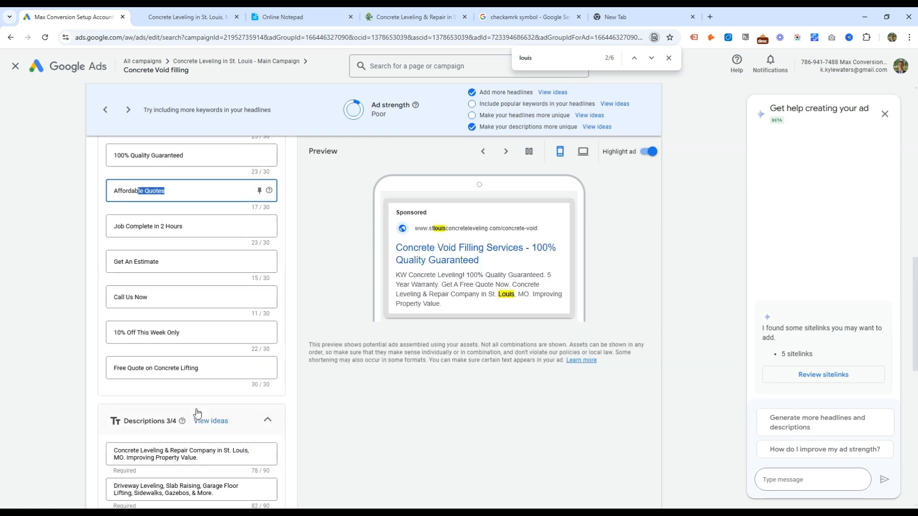
- Change the last headline, "Free Quote on Concrete Lifting", to "Quote on Concrete Void Filling"
double_click(182, 368)
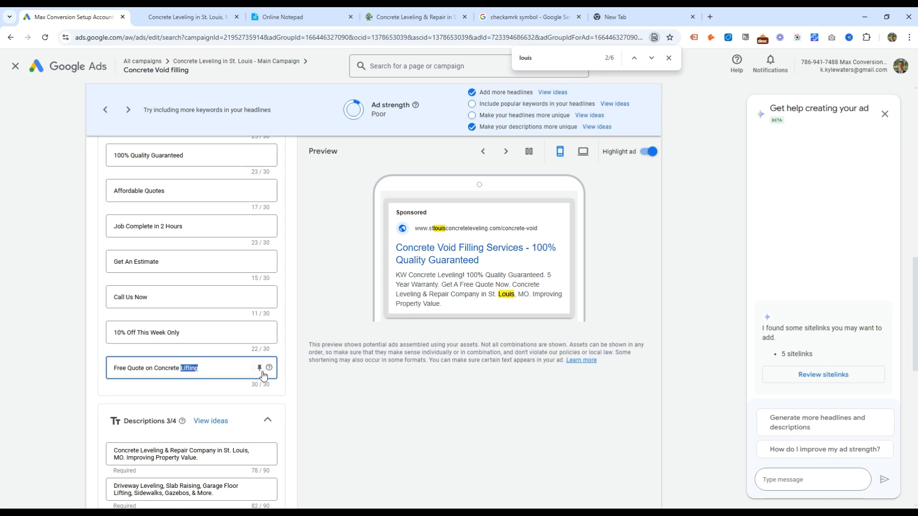
type("Void Fill")
left_click(153, 367)
key("BackSpace")
key("BackSpace")
key("BackSpace")
key("BackSpace")
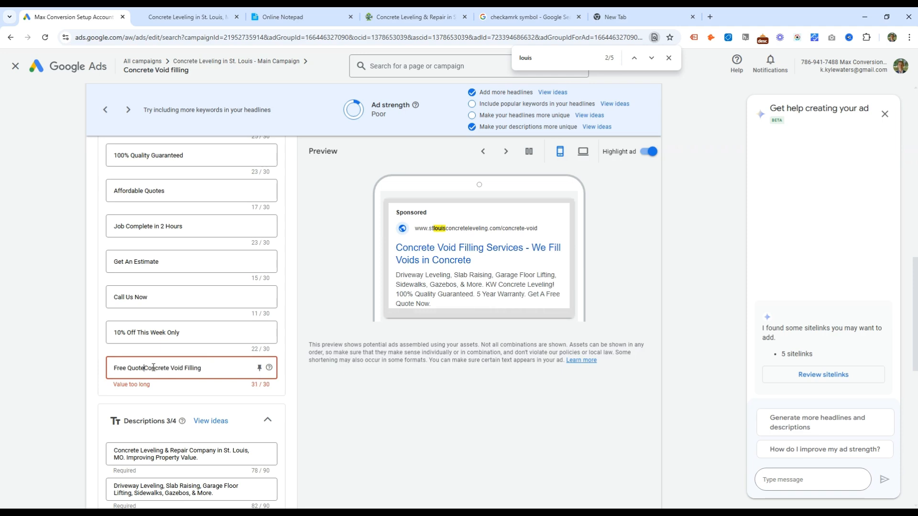
type("Quote ")
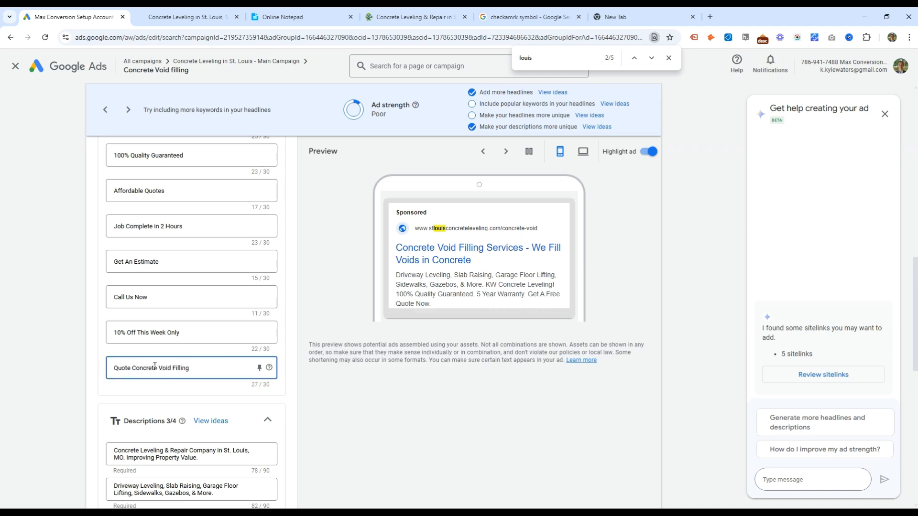
type("on")
- Reword the start of the first description to "Concrete Void Filling Company in St. Louis, MO."
scroll(158, 389, "down", 3)
left_click(128, 307)
double_click(151, 306)
type("Void Filling")
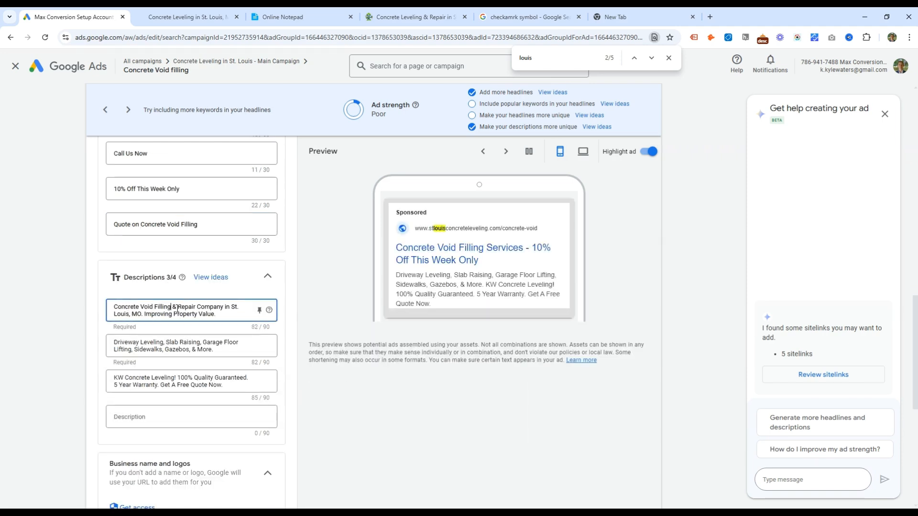
key("ctrl+shift+Right")
key("ctrl+shift+Right")
key("BackSpace")
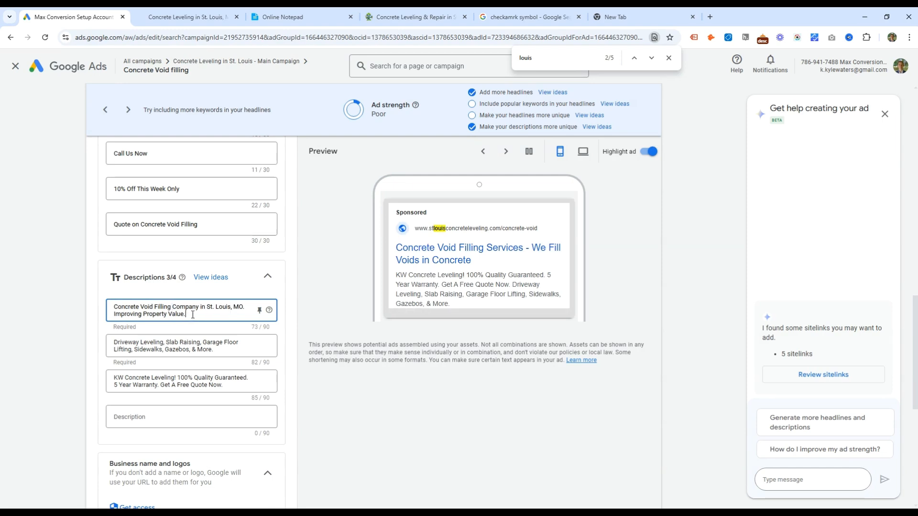
- Extend the first description's ending to "Improving Property Value & Stabilizing." with the spelling corrected
left_click(228, 314)
key("BackSpace")
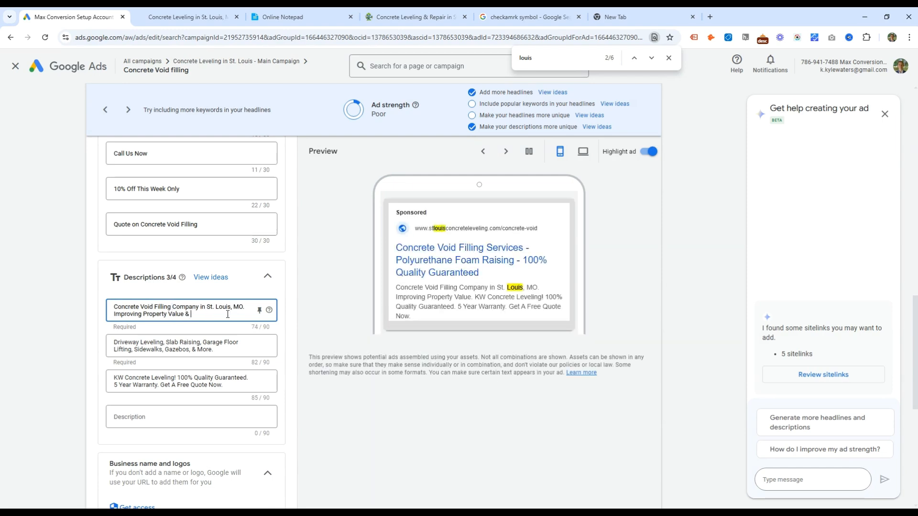
type("& Stabalizing Concrete")
key("ctrl+shift+Left")
key("BackSpace")
key("BackSpace")
type(".")
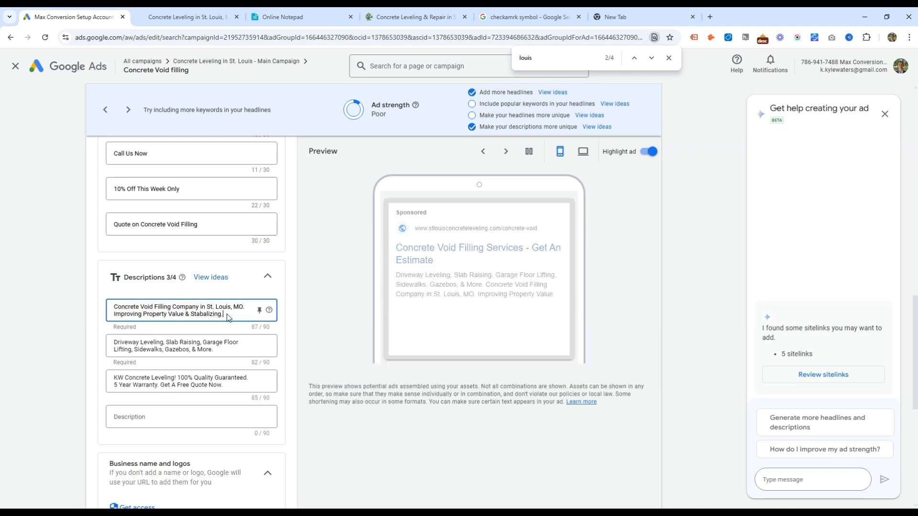
right_click(201, 314)
left_click(239, 113)
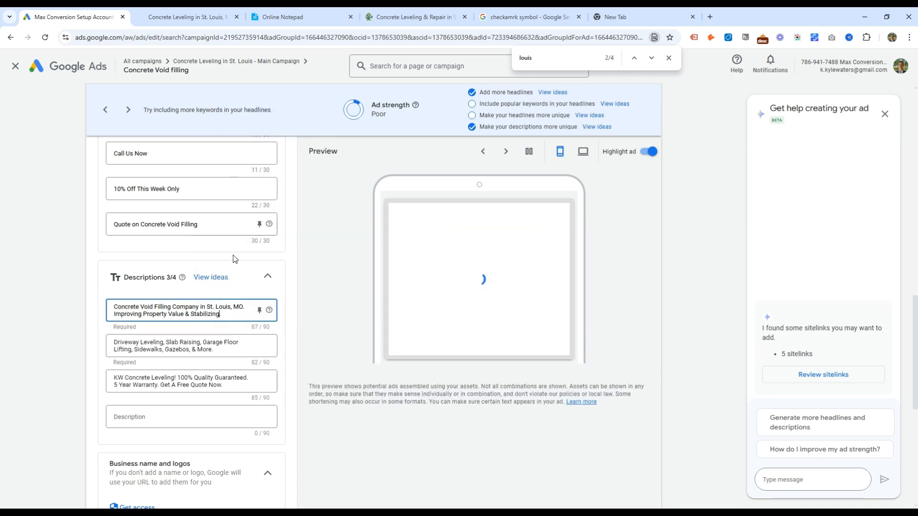
- Check the ad's three descriptions and its first headline for relevance to concrete void filling
left_click(136, 347)
left_click_drag(197, 349, 119, 341)
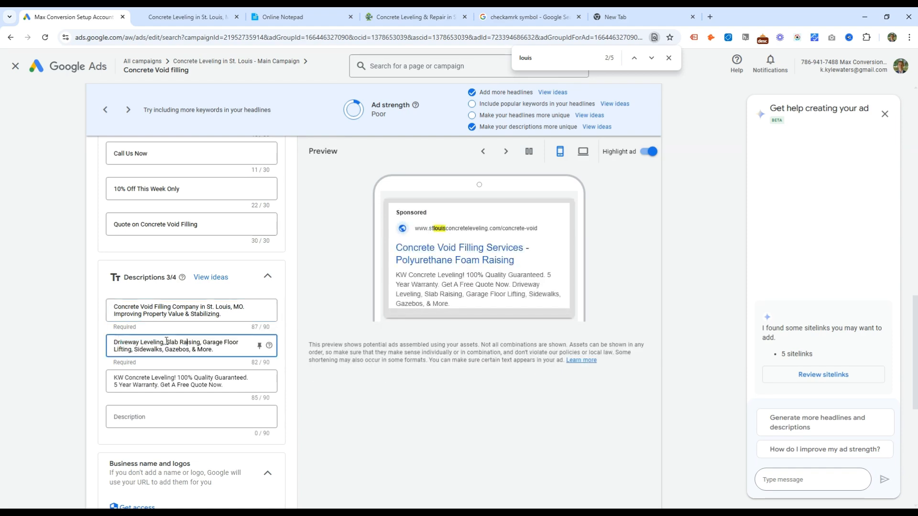
double_click(152, 342)
left_click_drag(115, 378, 223, 385)
left_click(130, 315)
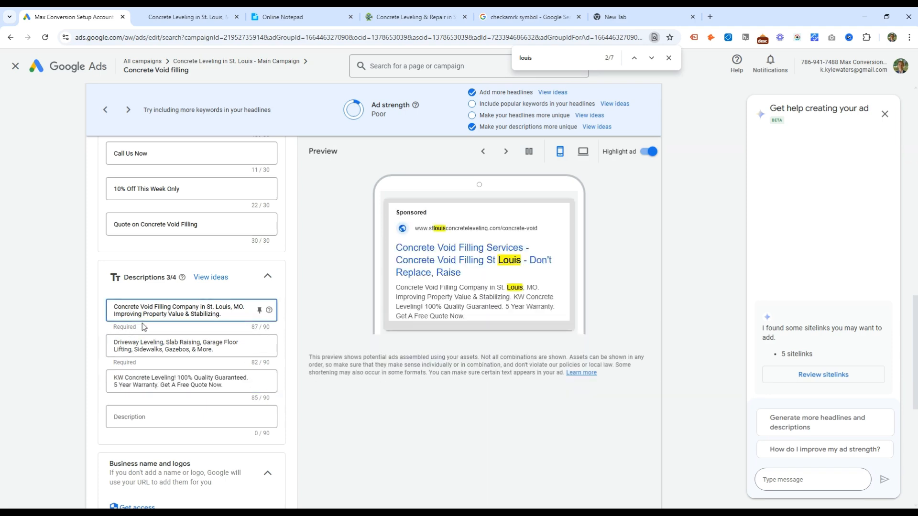
scroll(169, 307, "up", 10)
left_click_drag(152, 352, 216, 352)
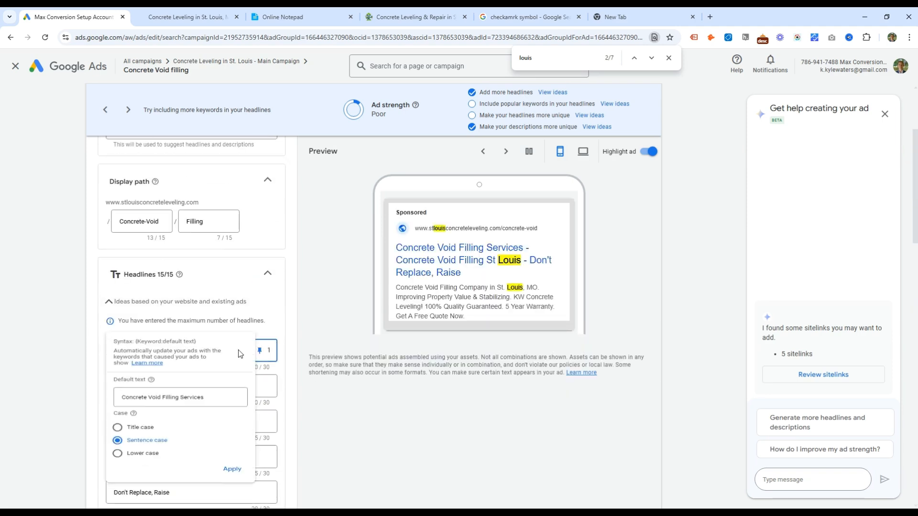
- Save the concrete void filling ad and delete the "Concrete Void filling" line from the service list in Online Notepad
scroll(191, 335, "down", 15)
left_click(96, 478)
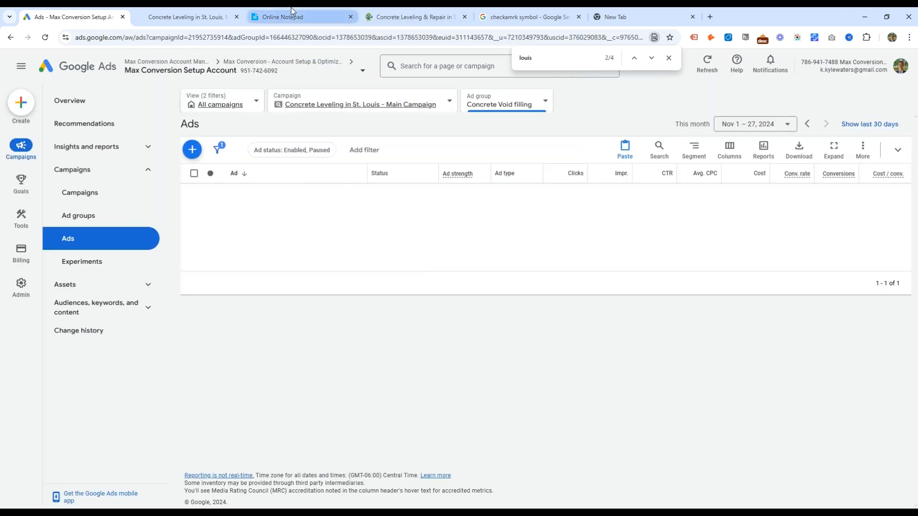
left_click(282, 17)
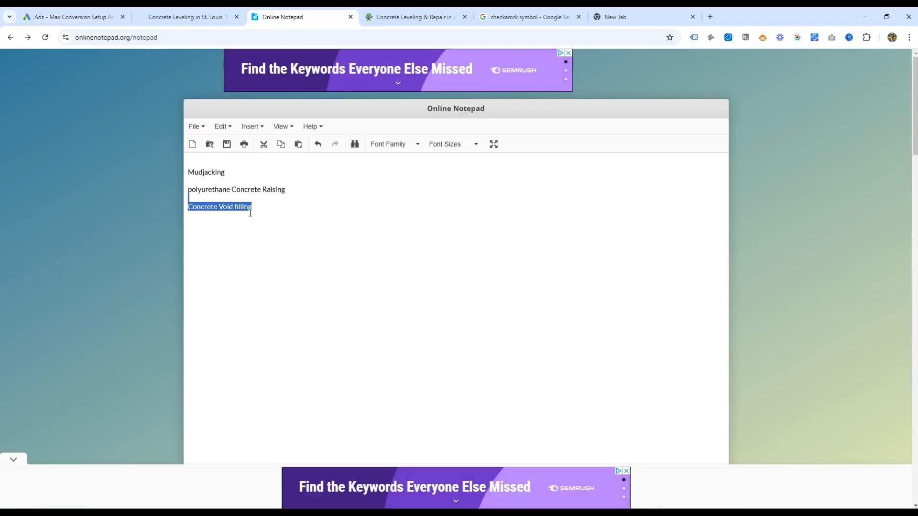
key("BackSpace")
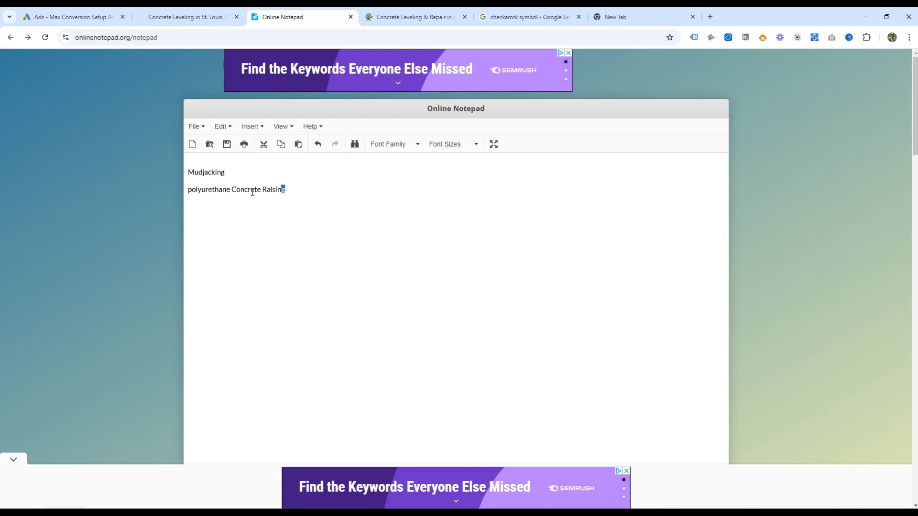
- Select the polyurethane Concrete Raising line in the notepad, then switch to Google Ads and open the Polyurethane ad group's ad for editing
type("P")
left_click_drag(288, 191, 181, 194)
left_click(214, 16)
left_click(69, 17)
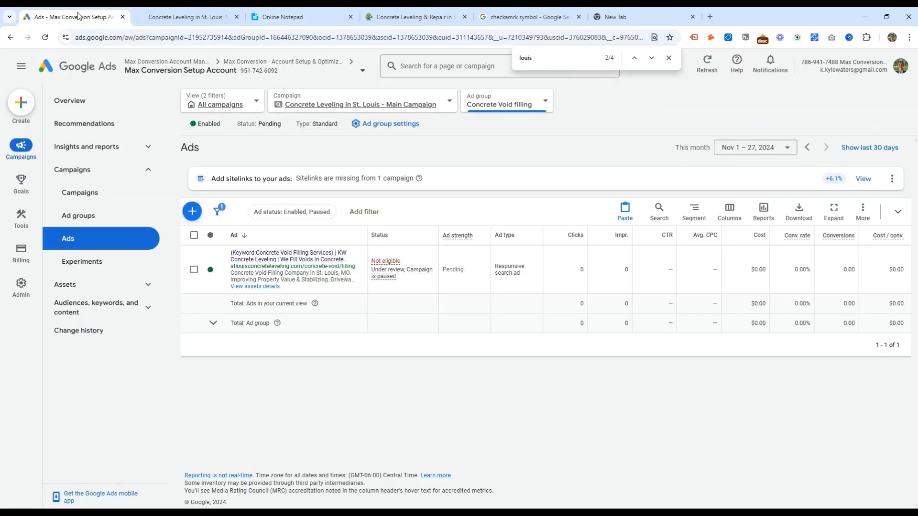
left_click(505, 103)
scroll(549, 258, "down", 3)
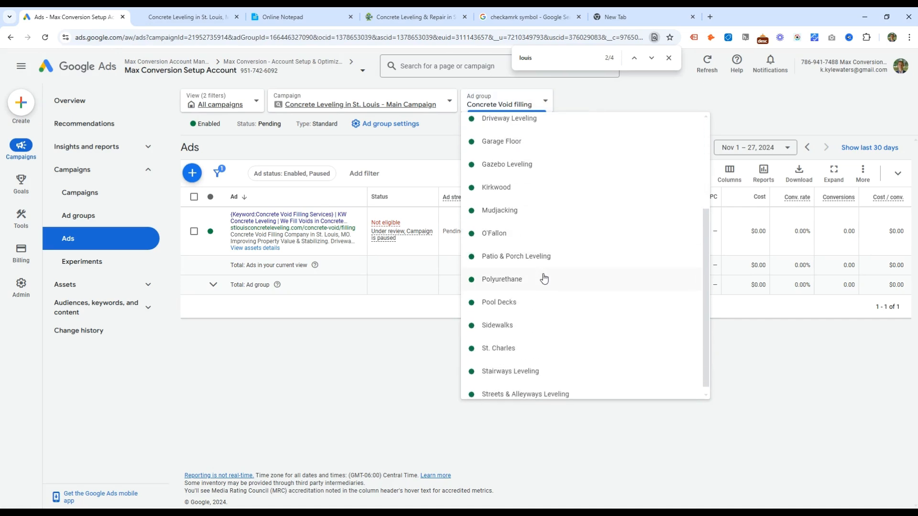
left_click(544, 279)
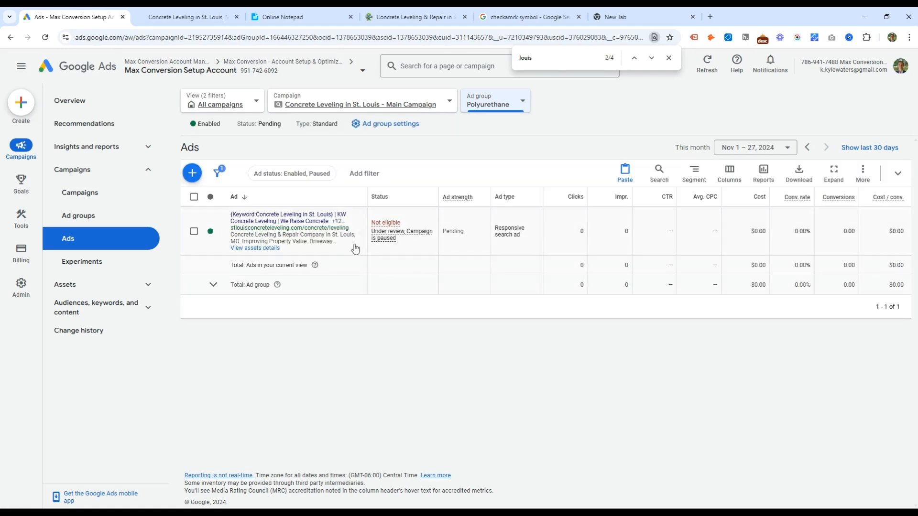
left_click(358, 231)
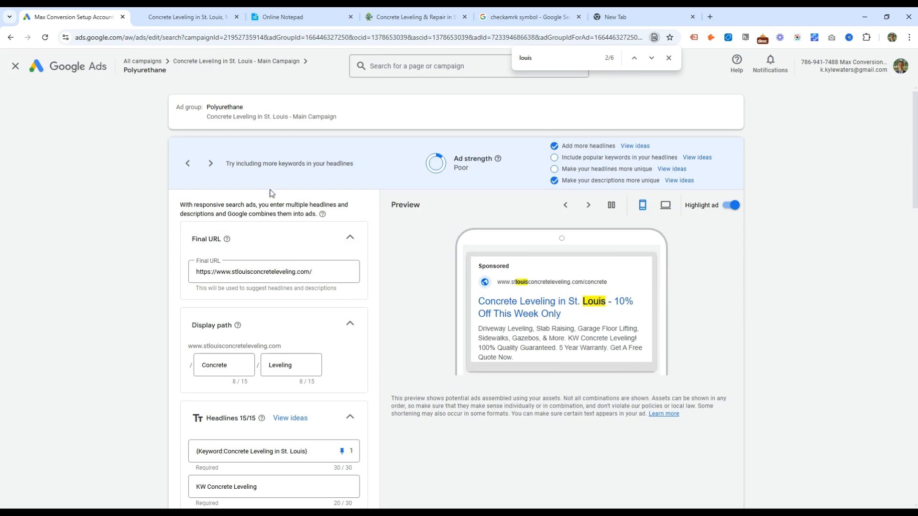
- Copy the ad group name "Polyurethane" and use it as the first part of the ad's display path
double_click(244, 108)
key("ctrl+c")
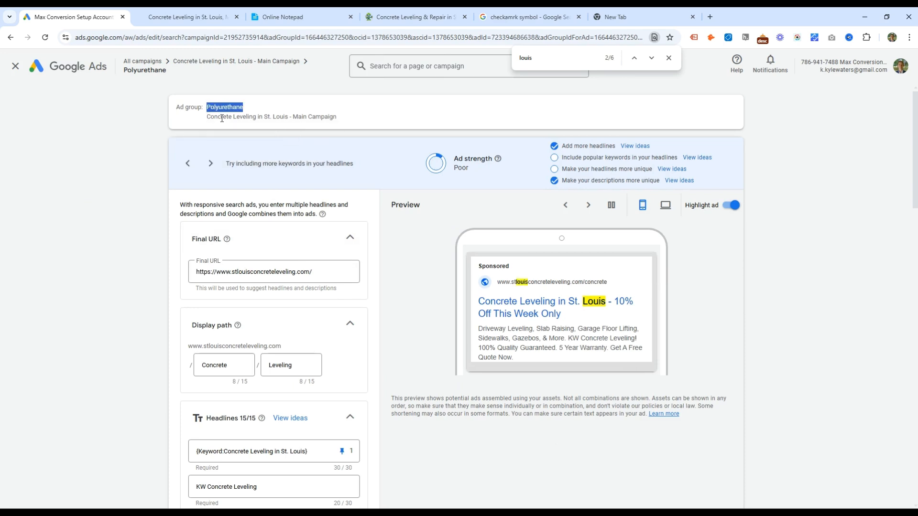
double_click(224, 366)
key("ctrl+v")
key("Tab")
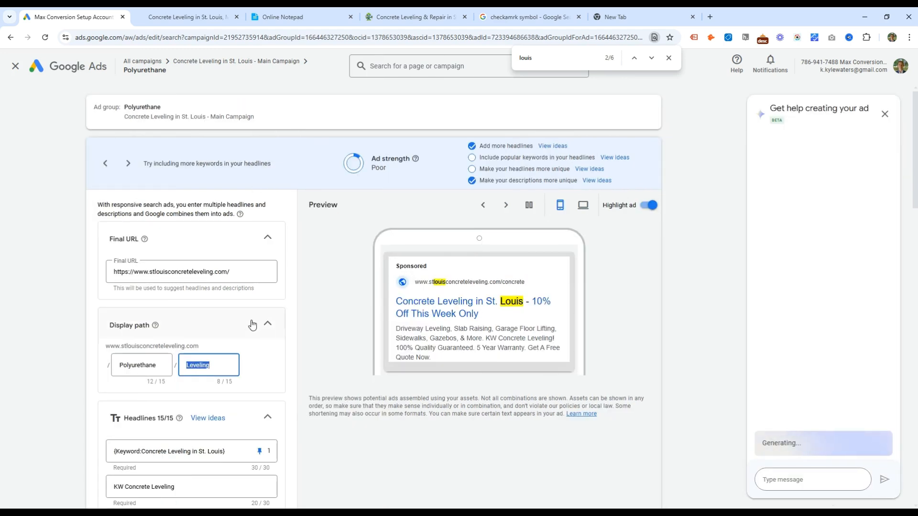
- Replace "Concrete" with "Polyurethane" in the default text of the first headline's keyword insertion
scroll(174, 322, "down", 4)
left_click(179, 258)
double_click(134, 350)
key("ctrl+v")
left_click(229, 433)
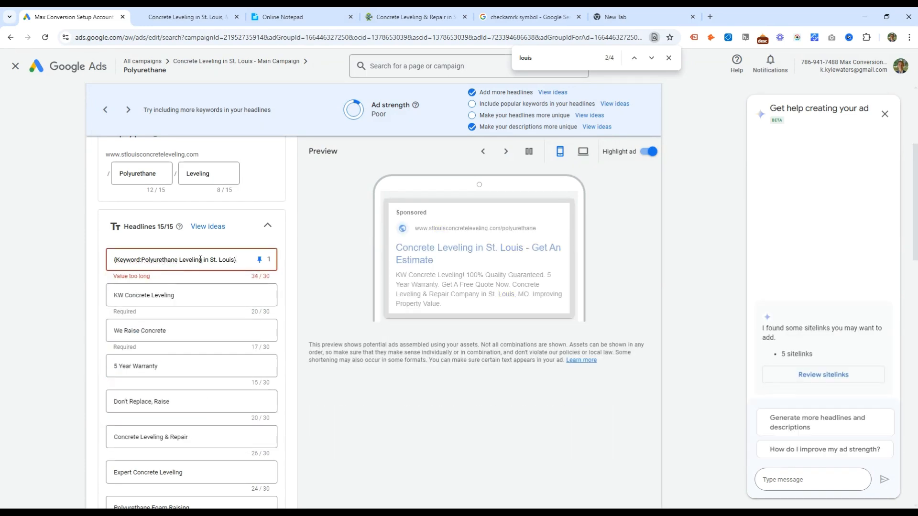
- Reword the first headline's default keyword text to "Polyurethane Foam Leveling STL" and apply it
left_click(194, 260)
double_click(178, 346)
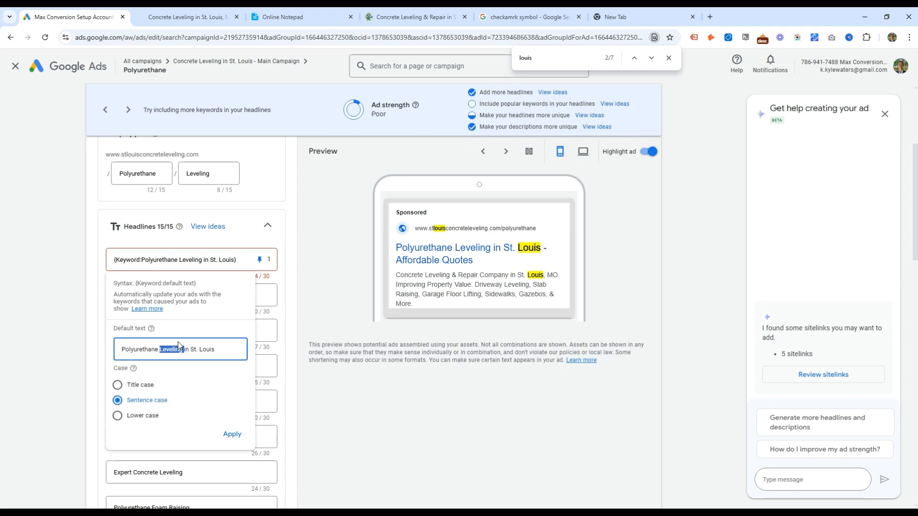
key("Left")
type("Fac")
type("oam")
key("ctrl+Right")
key("ctrl+shift+Right")
key("ctrl+shift+Right")
key("ctrl+shift+Right")
type("STL")
key("Return")
- Reword the third headline, "We Raise Concrete", to "Raise Concrete With Polyurethane"
left_click(174, 329)
type("With Polyurethane")
double_click(174, 331)
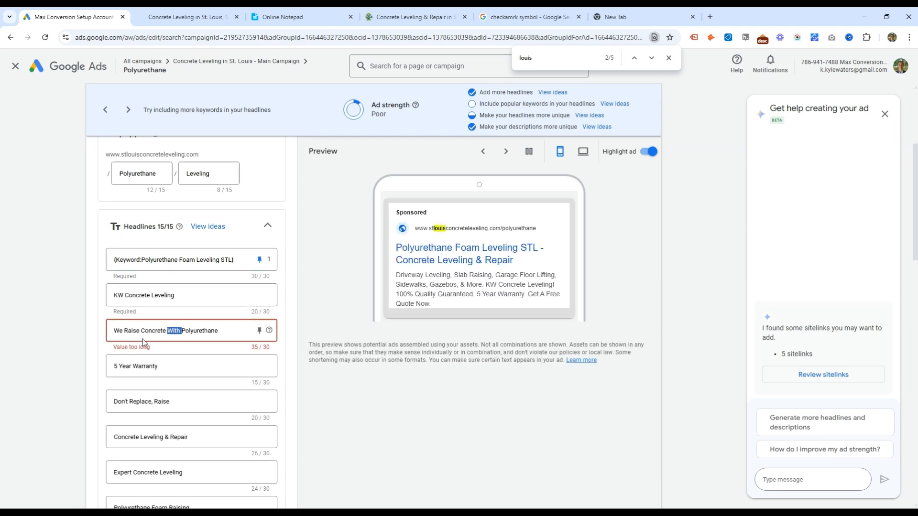
double_click(118, 330)
key("BackSpace")
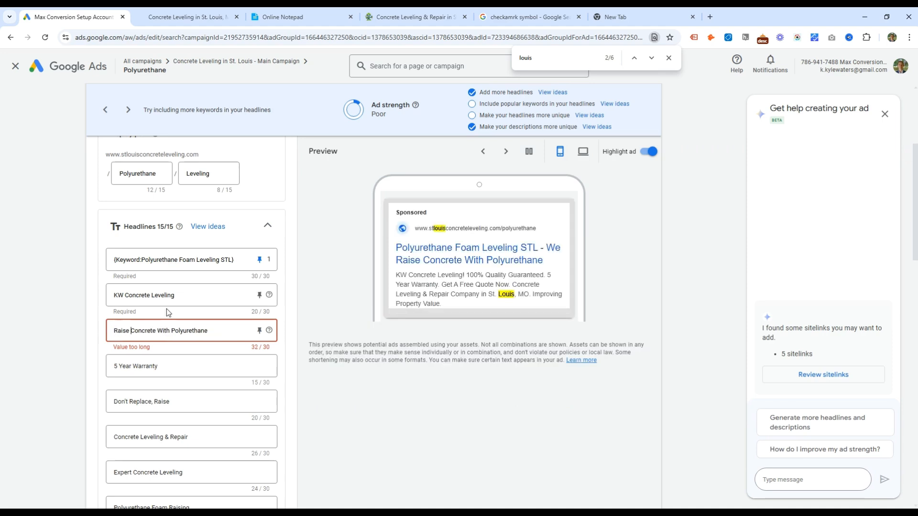
- Shorten the third headline to "Level Concrete Polyurethane"
key("ctrl+shift+Right")
key("ctrl+shift+Right")
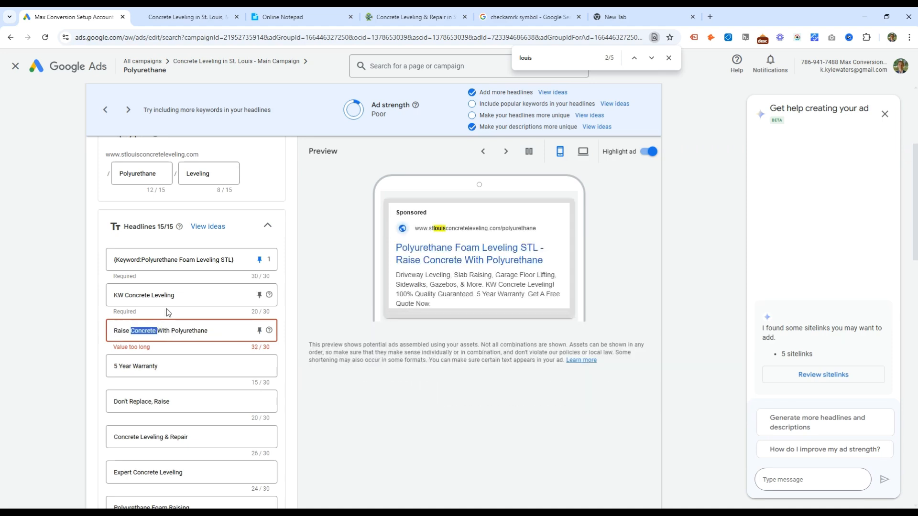
key("BackSpace")
key("ctrl+BackSpace")
type("Level C")
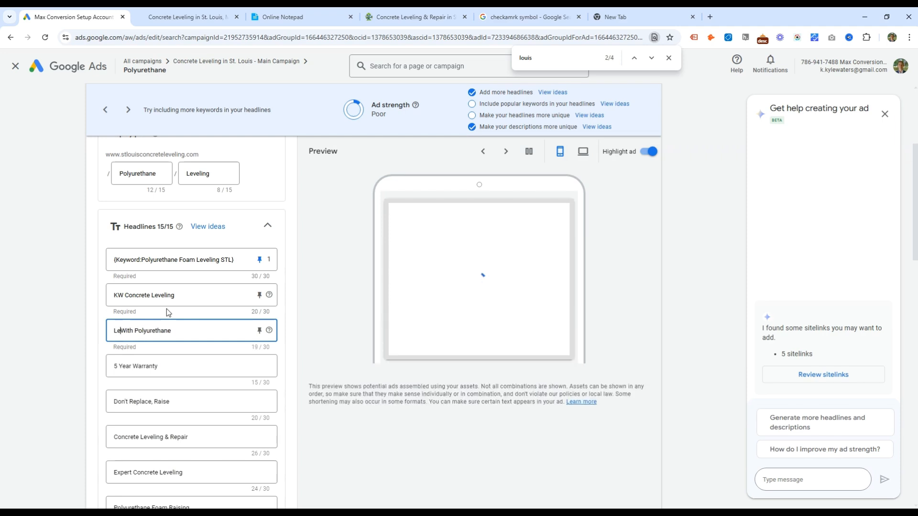
type("oncrete")
key("ctrl+Delete")
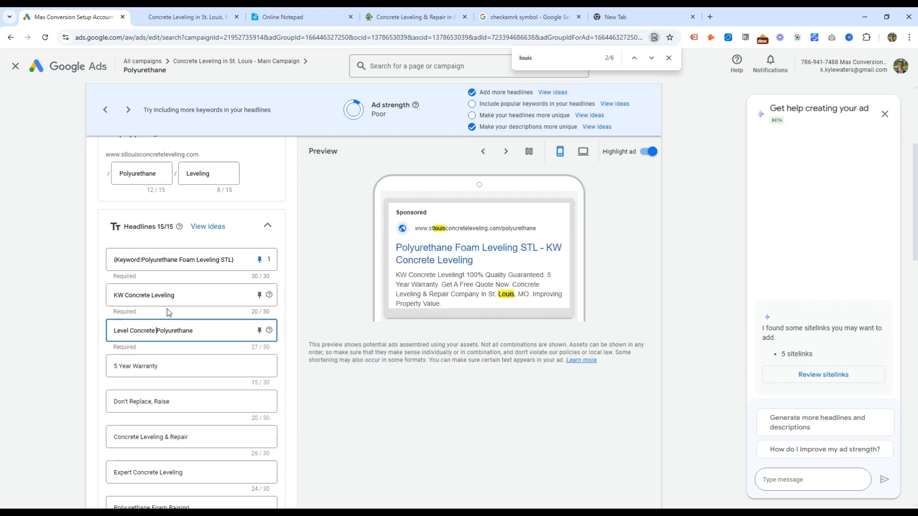
- Insert "w/" into the third headline so that it reads "Level Concrete w/ Polyurethane"
left_click_drag(150, 330, 182, 331)
left_click(156, 331)
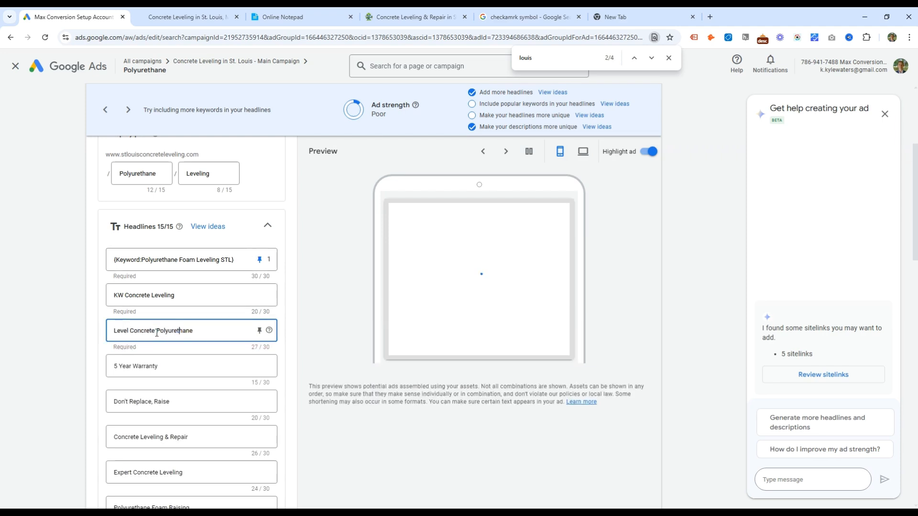
type("w")
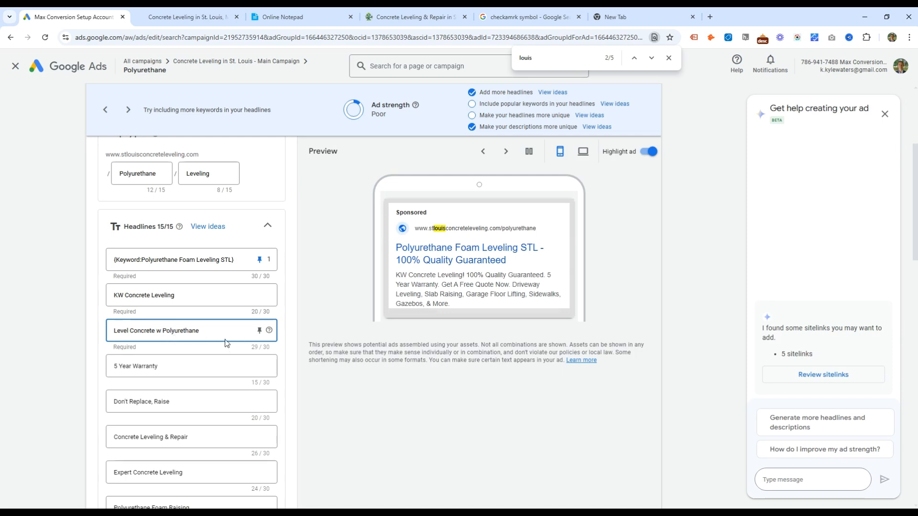
key("Left")
type("/")
key("Right")
double_click(158, 331)
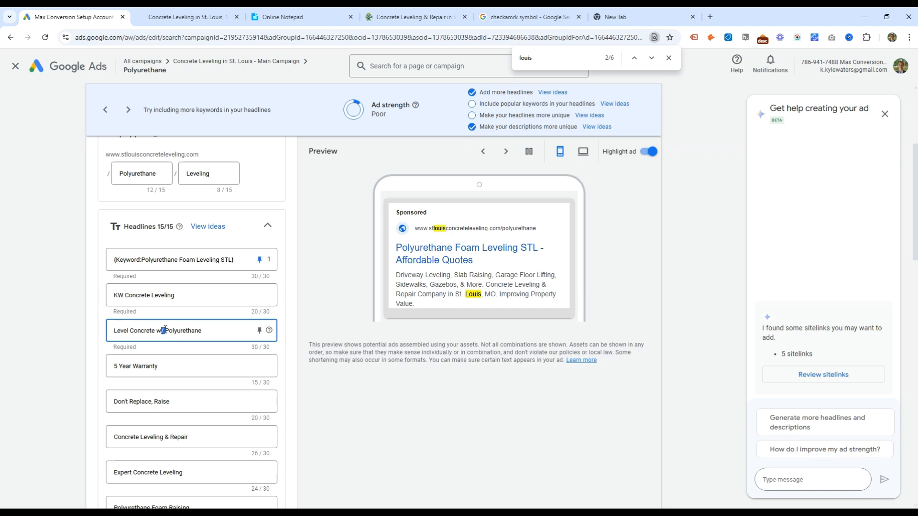
- Reword the start of the first description to "Concrete Polyurethane Leveling Company in St. Louis, MO."
scroll(199, 322, "down", 1)
scroll(191, 320, "down", 1)
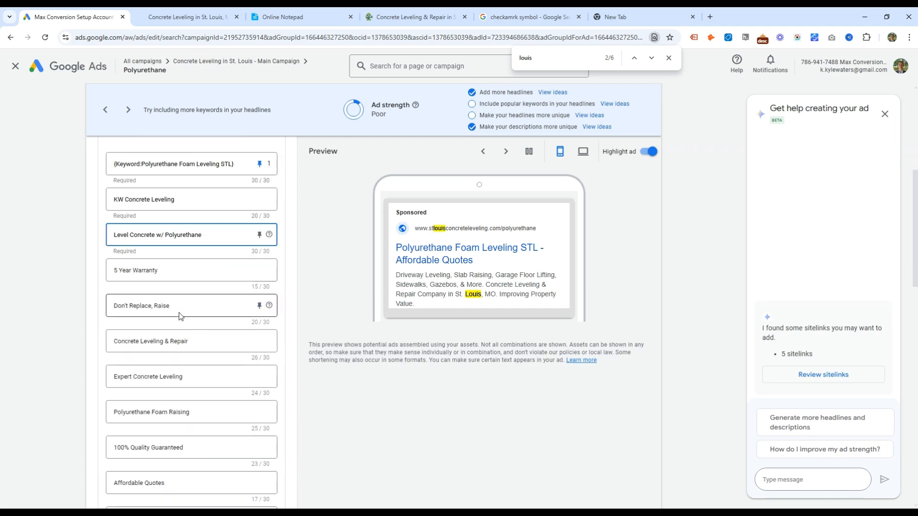
scroll(186, 311, "down", 1)
left_click_drag(143, 364, 217, 363)
scroll(191, 349, "down", 4)
scroll(174, 347, "down", 3)
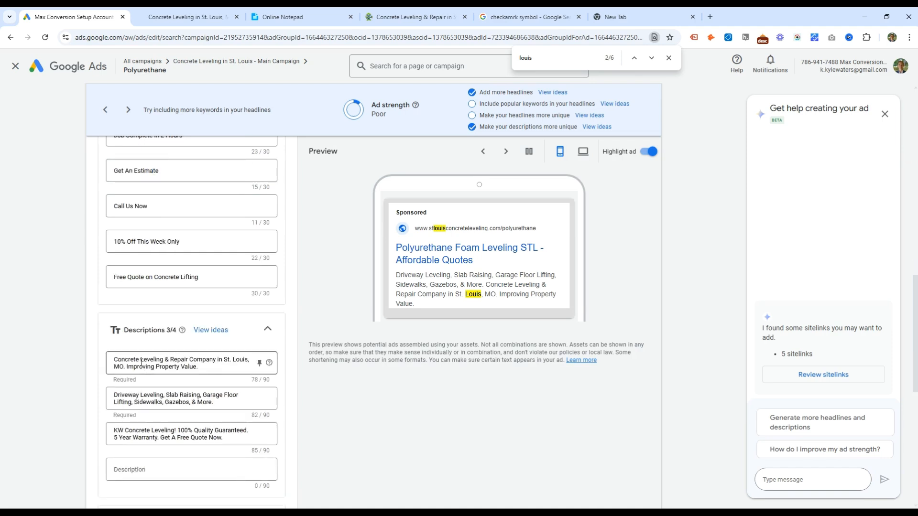
left_click(141, 362)
type("Polyurethane")
mouse_move(213, 358)
left_mouse_down()
mouse_move(172, 357)
mouse_move(218, 358)
left_mouse_up()
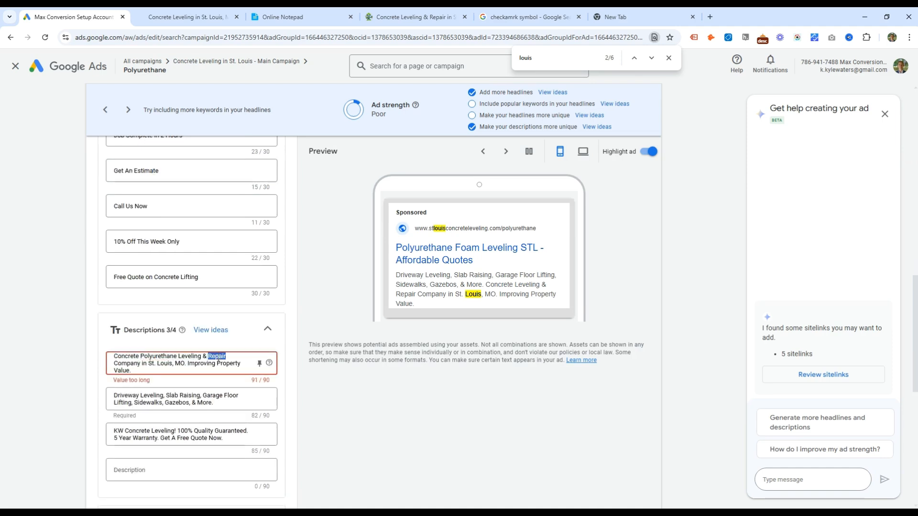
key("BackSpace")
key("BackSpace")
key("BackSpace")
key("BackSpace")
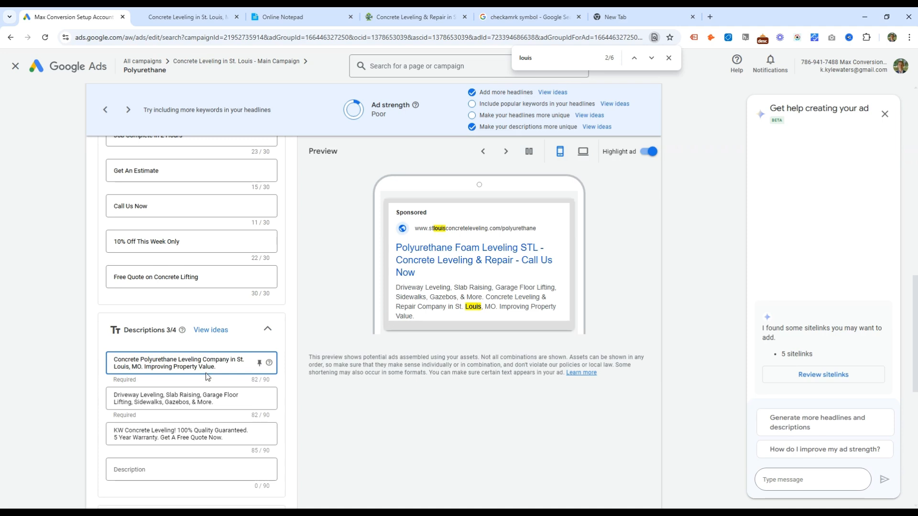
- Save the polyurethane ad and delete the polyurethane line from the service list in Online Notepad
scroll(179, 418, "down", 10)
left_click(102, 484)
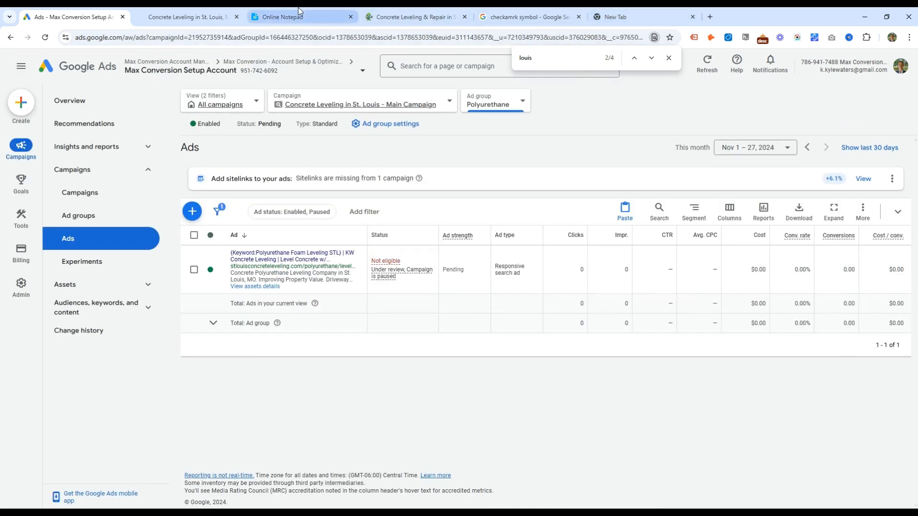
left_click(282, 17)
key("BackSpace")
- Copy "Mudjacking" from the notepad, then switch to Google Ads and open the Mudjacking ad group's ad for editing
double_click(205, 173)
key("ctrl+c")
left_click(29, 16)
left_click(505, 106)
scroll(514, 284, "down", 4)
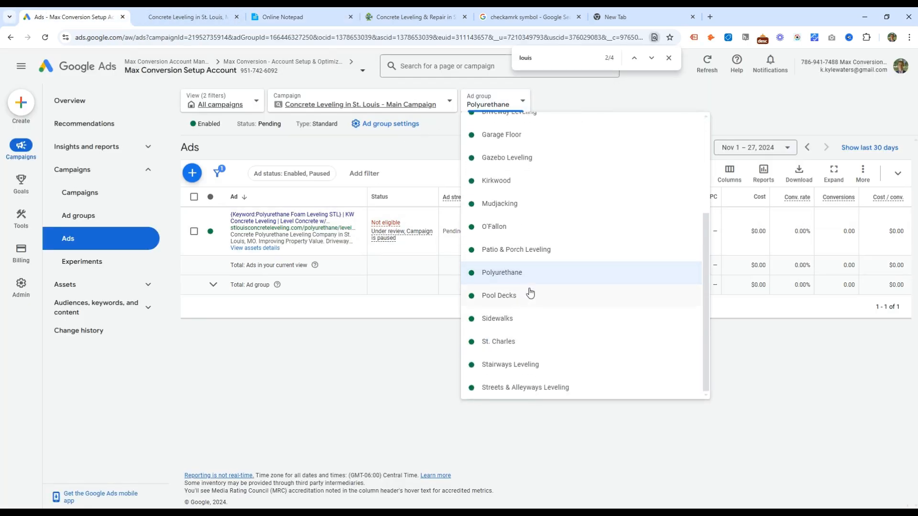
left_click(522, 205)
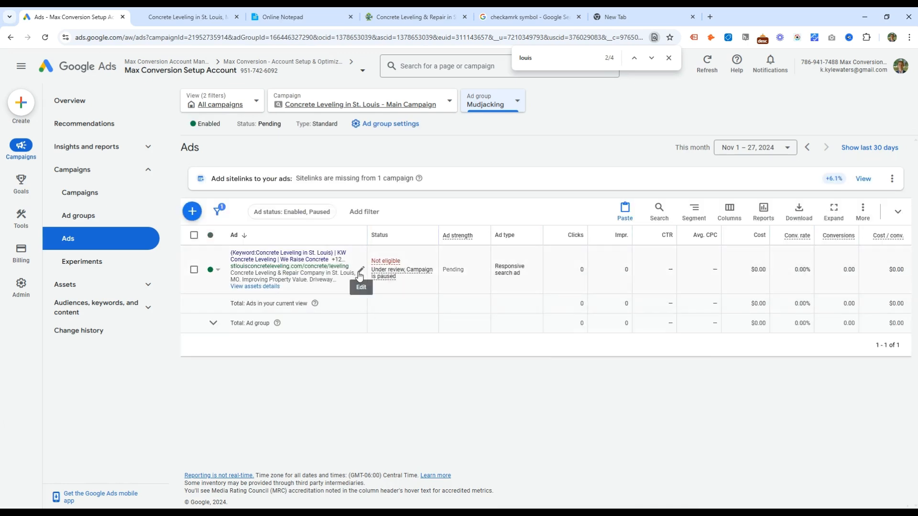
left_click(360, 279)
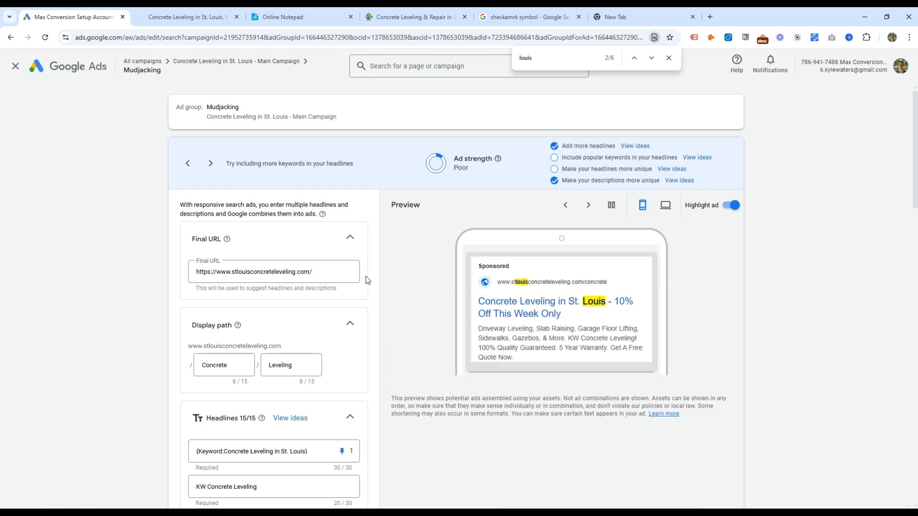
- Set the first display path part to "Mudjacking" and replace "Concrete" with "Mudjacking" in the first headline's default keyword text
left_click_drag(235, 367, 177, 365)
key("ctrl+v")
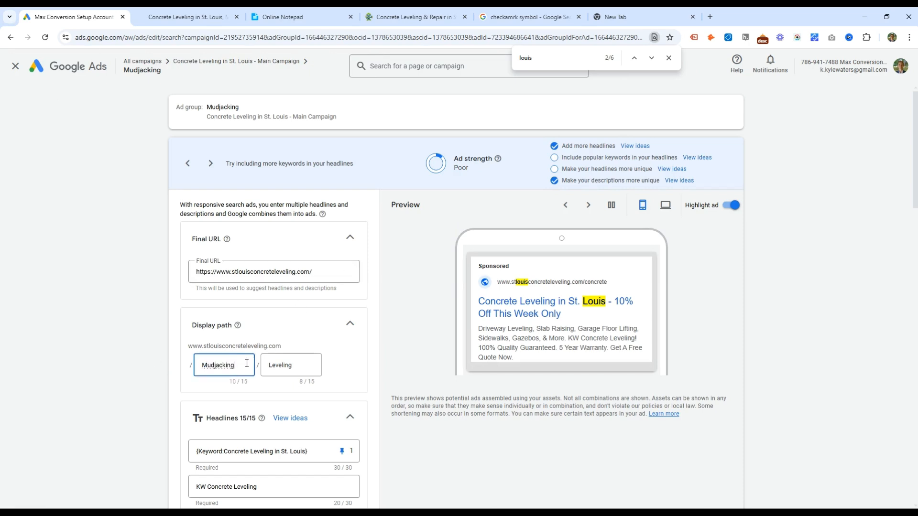
scroll(230, 354, "down", 4)
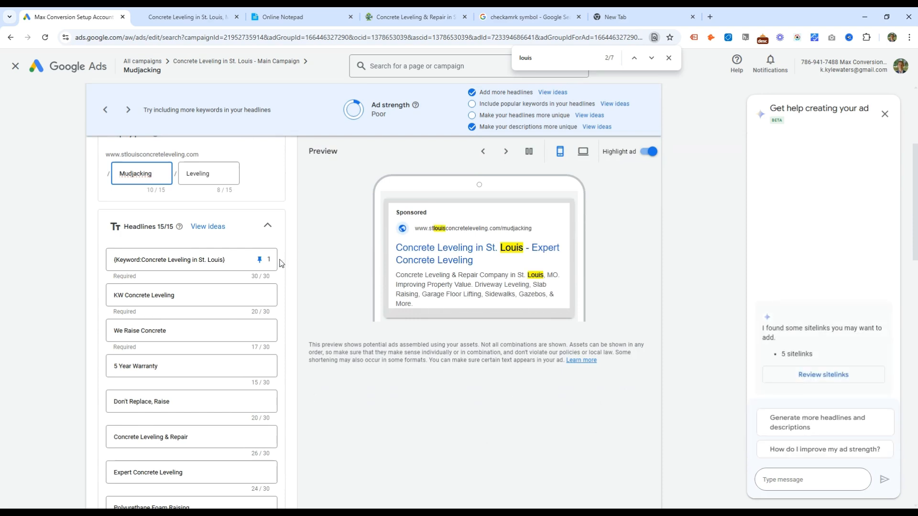
left_click(196, 256)
double_click(127, 350)
type("Mudjacking")
left_click(233, 434)
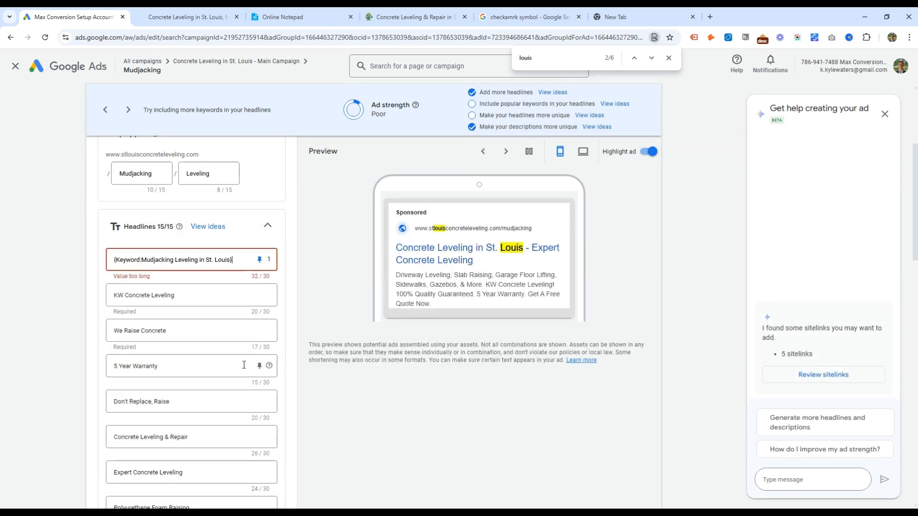
- Shorten the first headline's default keyword text to "Mudjacking Leveling St. Louis" and apply it
left_click(219, 260)
left_click(187, 350)
key("BackSpace")
key("BackSpace")
key("BackSpace")
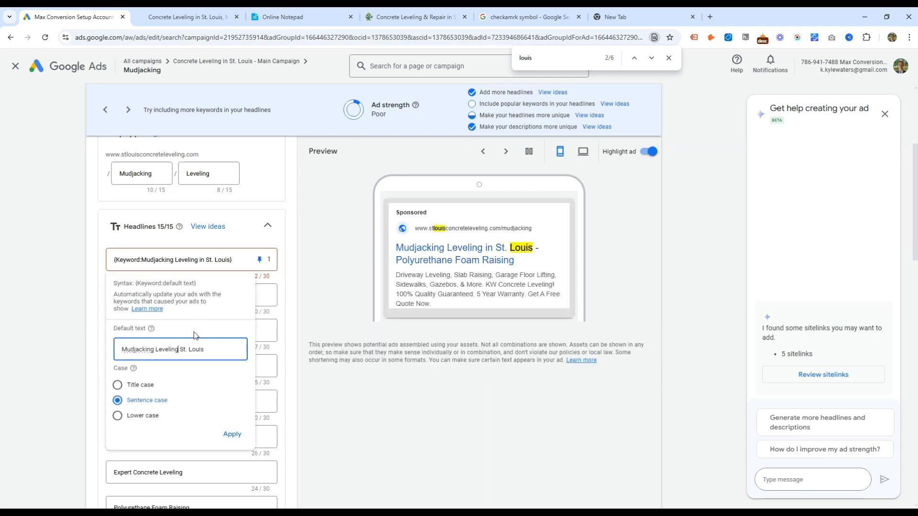
left_click(232, 435)
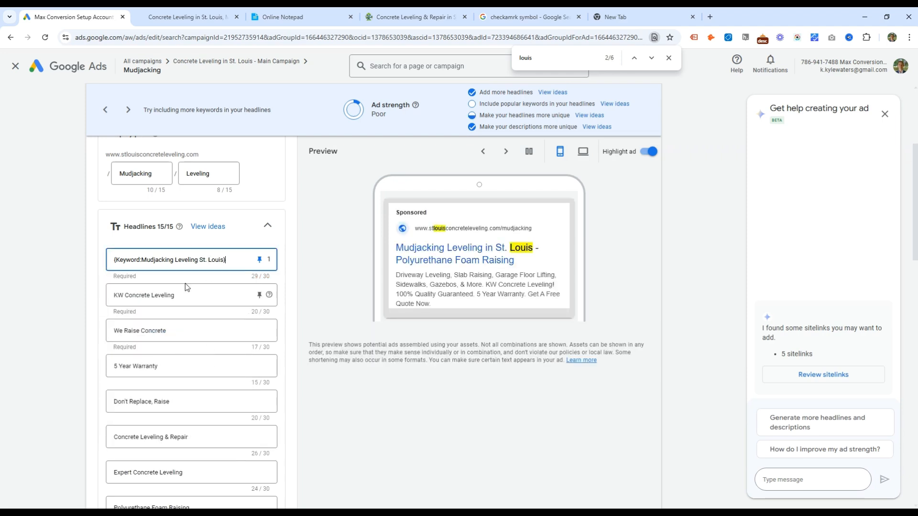
- Start editing the third headline, "We Raise Concrete", before the word "Raise"
left_click(170, 333)
left_click(123, 331)
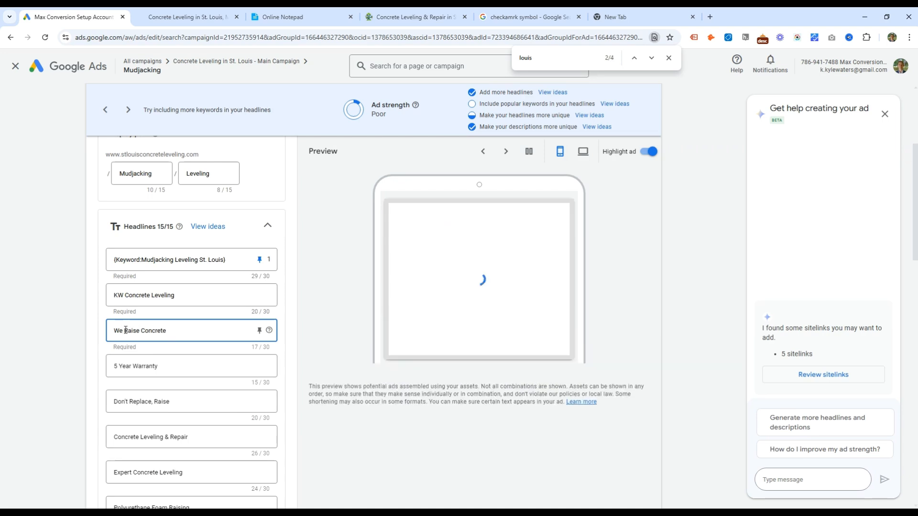
- Change the "We Raise Concrete" headline to "We Mudjack Concrete"
type("Mudjack")
key("Delete")
key("Delete")
key("Delete")
key("Delete")
key("Delete")
key("Delete")
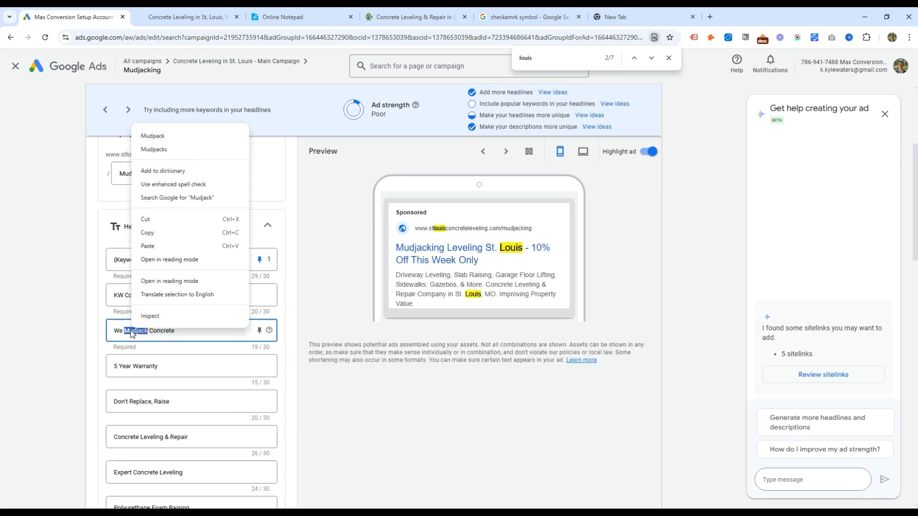
left_click(130, 331)
- Replace the "Polyurethane Foam Raising" headline with "Mudjacking Concrete Lifting"
scroll(172, 335, "down", 3)
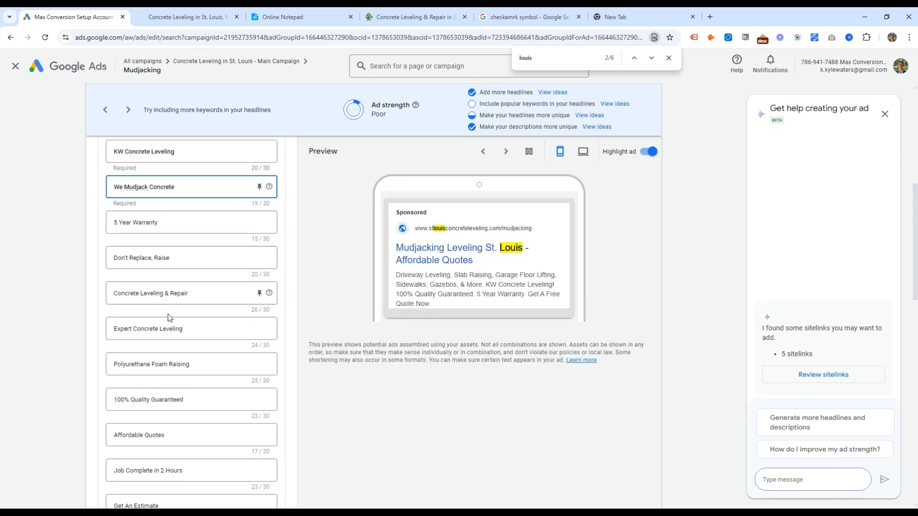
left_click_drag(191, 364, 96, 368)
type("Mudjacking")
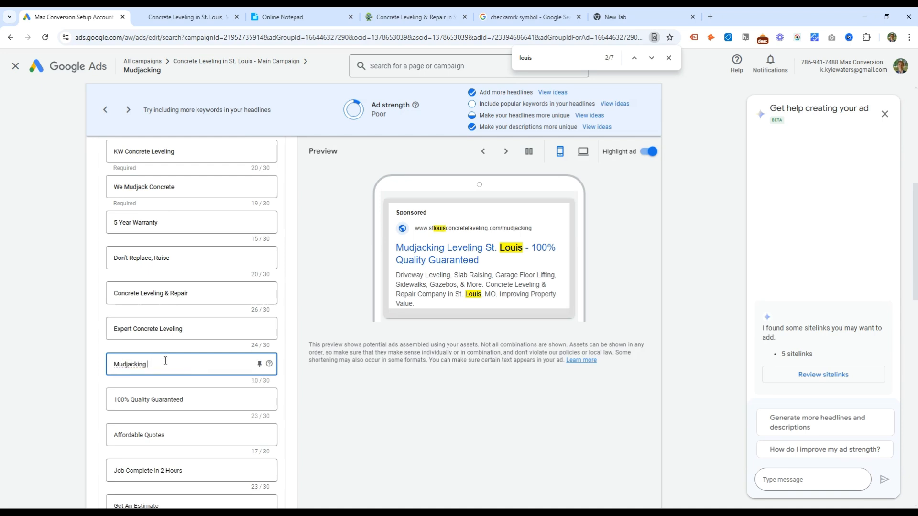
type("Concrete Lifting")
- Reword the opening of the first description to "Mudjacking Leveling Company in St. Louis, MO."
scroll(143, 360, "down", 7)
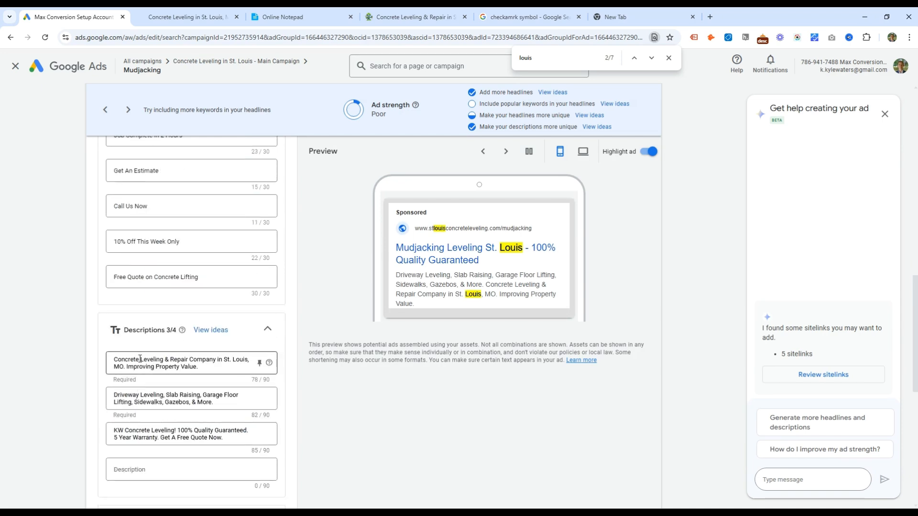
double_click(129, 359)
type("Mudjacking")
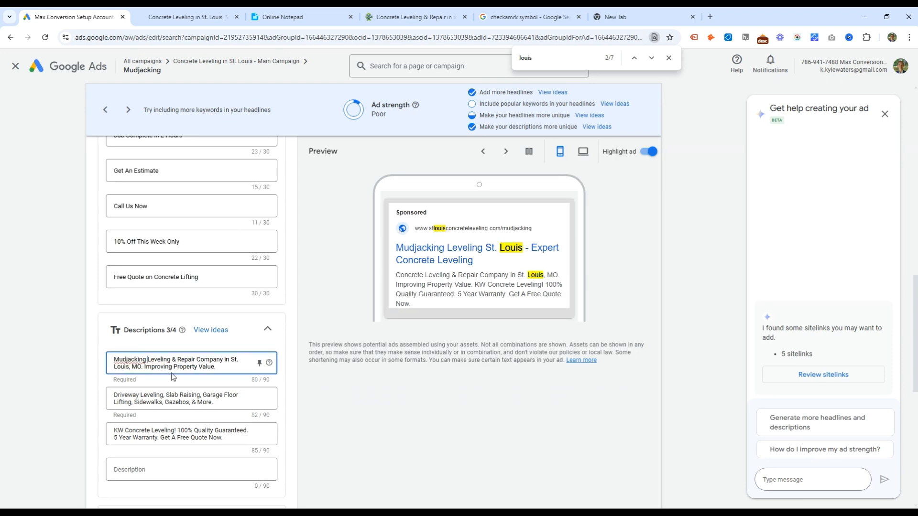
key("ctrl+Right")
key("ctrl+Right")
key("ctrl+Right")
key("ctrl+Right")
key("ctrl+Left")
key("ctrl+BackSpace")
key("ctrl+BackSpace")
- Extend the first description's ending with "& Stabilizing Concrete" and remove the word "in" before St. Louis
left_click(190, 369)
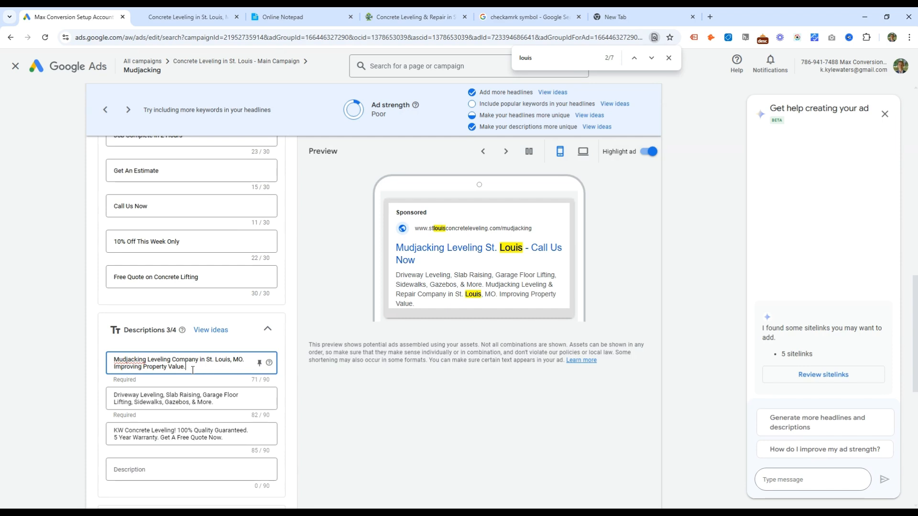
key("BackSpace")
type("& Stablizing Concrete")
right_click(212, 367)
left_click(260, 171)
double_click(181, 367)
double_click(155, 367)
left_click(168, 360)
double_click(201, 360)
key("BackSpace")
left_click(248, 367)
key("BackSpace")
- Save the edited Mudjacking ad
scroll(170, 352, "down", 4)
scroll(170, 352, "down", 4)
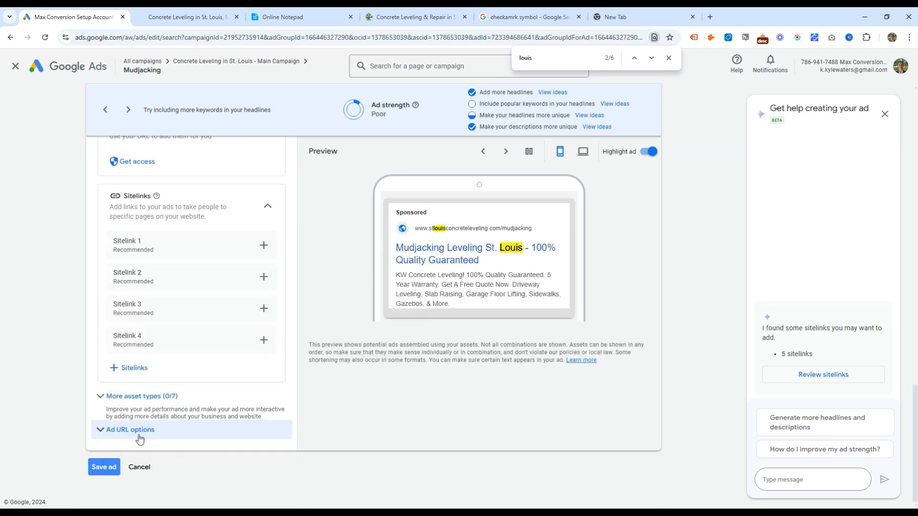
left_click(104, 467)
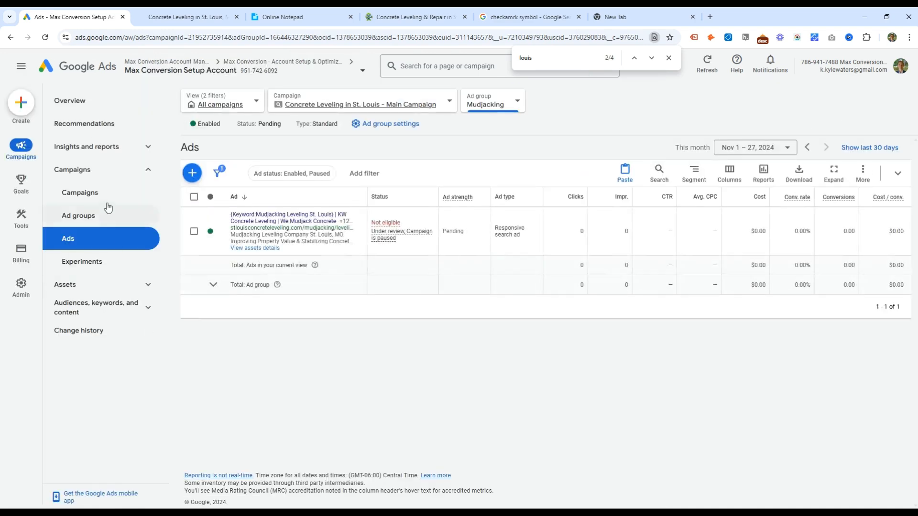
- Start adding search keywords to the Mudjacking ad group and get keyword ideas for "mudjacking company"
left_click(147, 170)
left_click(111, 229)
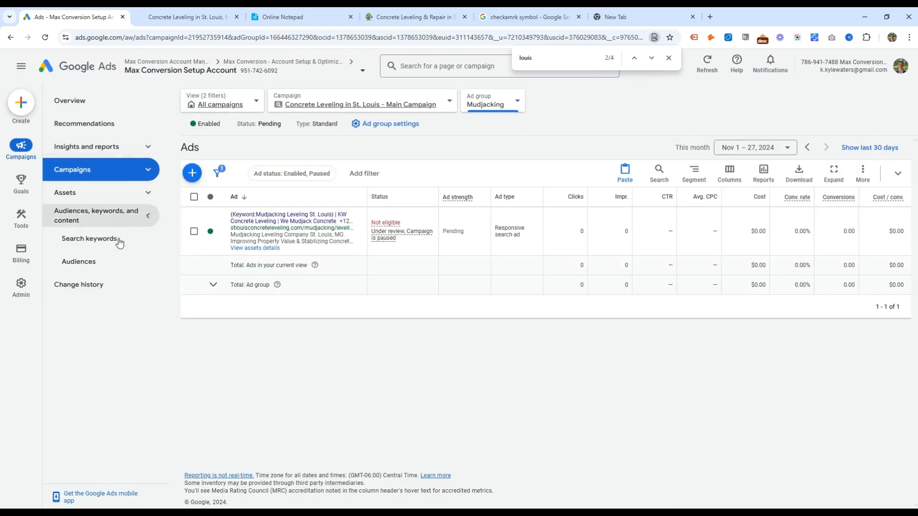
left_click(117, 239)
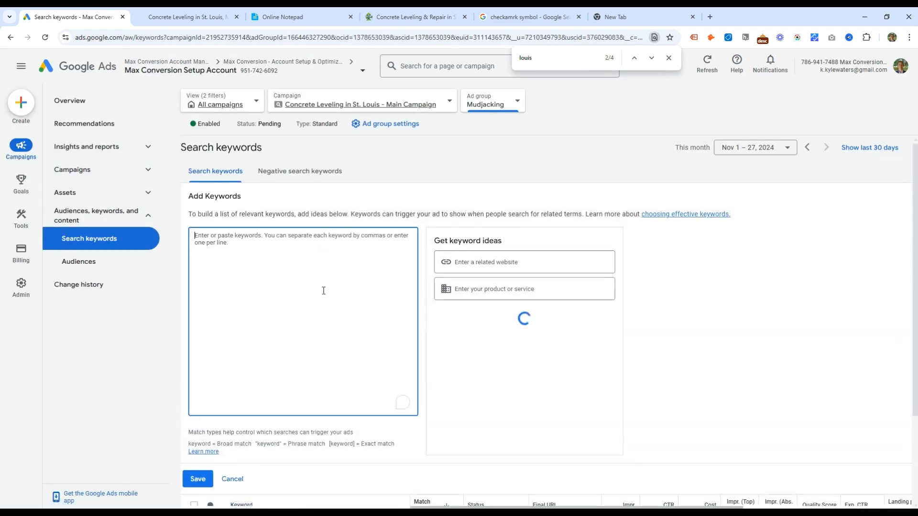
left_click(466, 290)
type("mudjacking company")
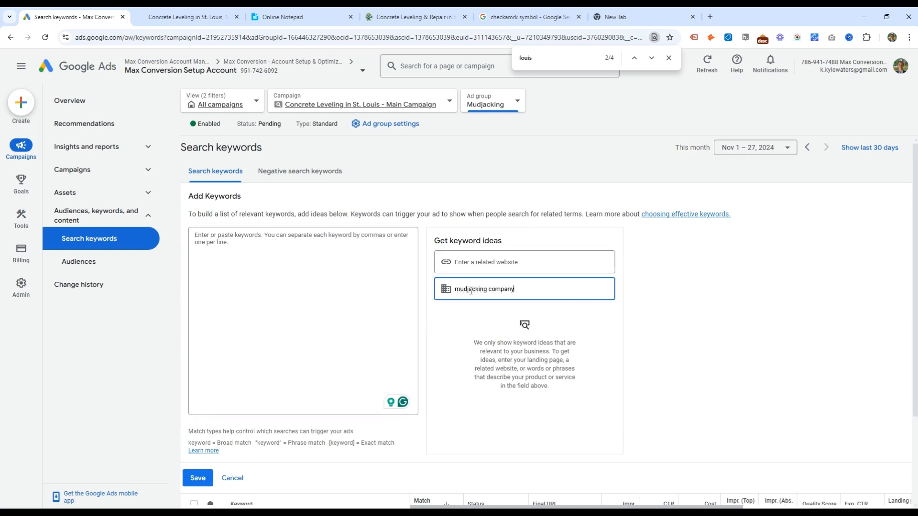
- Copy "mudjacking company" from the product field into the list of keywords as its first entry
triple_click(502, 289)
key("ctrl+c")
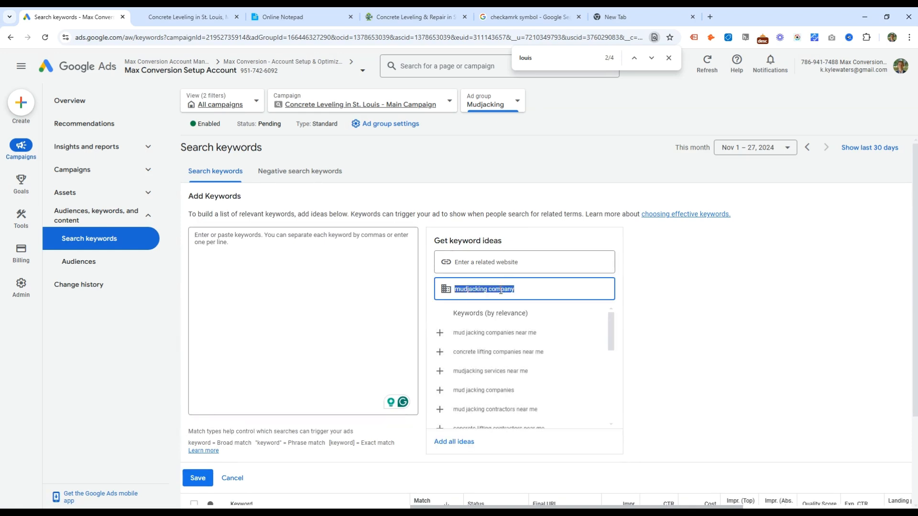
left_click(376, 306)
key("ctrl+v")
key("Return")
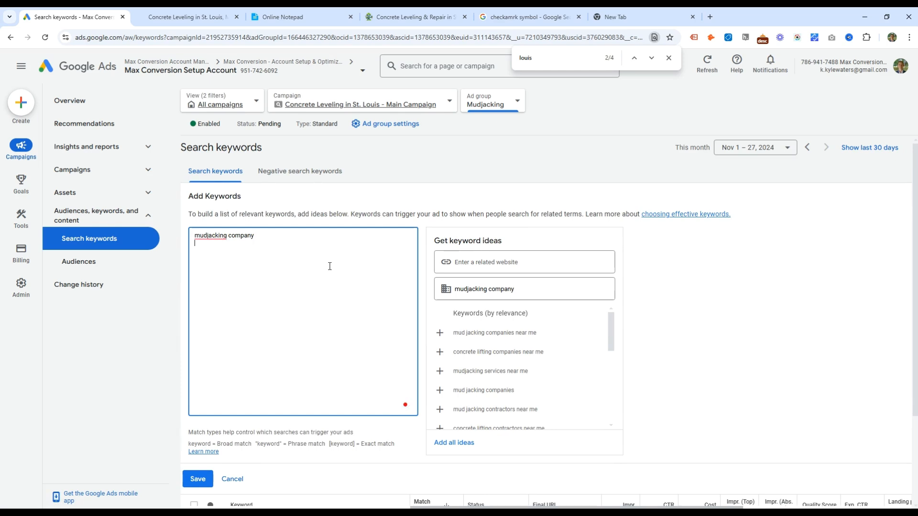
- Add the suggested mud jacking companies, services and contractors keywords and the concrete lifting contractors keyword to the list
left_click(516, 338)
left_click(555, 354)
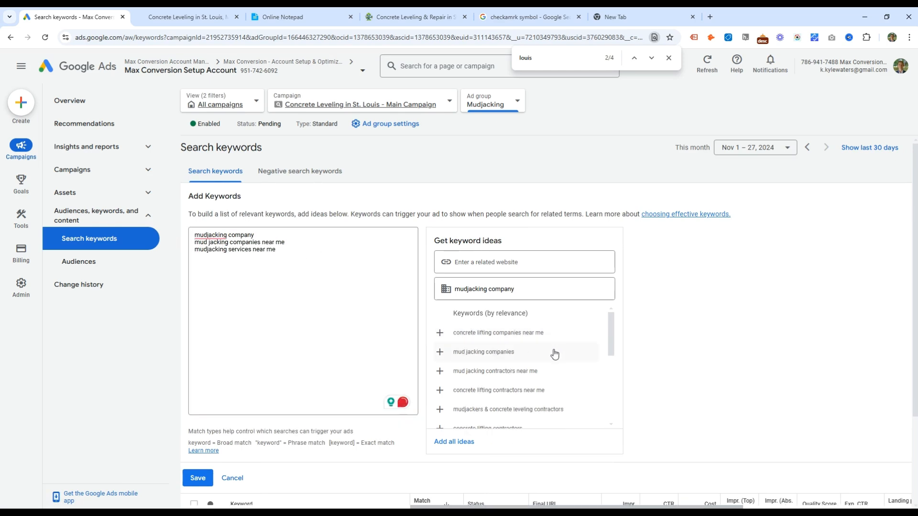
left_click(555, 353)
left_click(554, 354)
left_click(555, 354)
- Rewrite the concrete lifting contractors keyword as "mudjacking lifting"
left_click_drag(307, 273, 237, 271)
key("BackSpace")
double_click(277, 274)
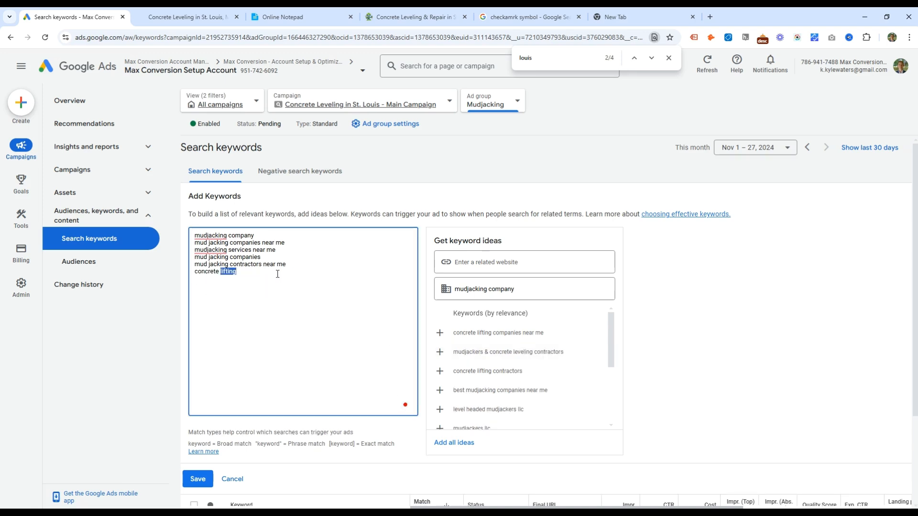
key("ctrl+shift+i")
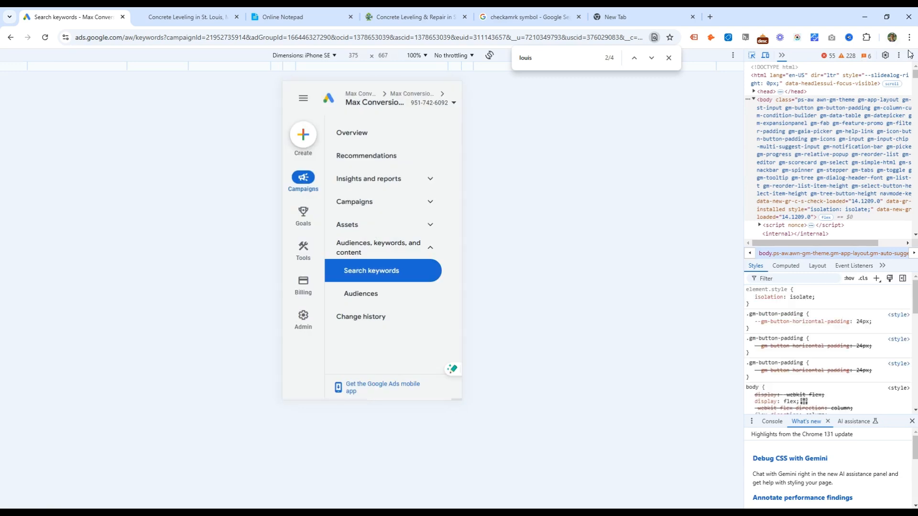
key("ctrl+shift+i")
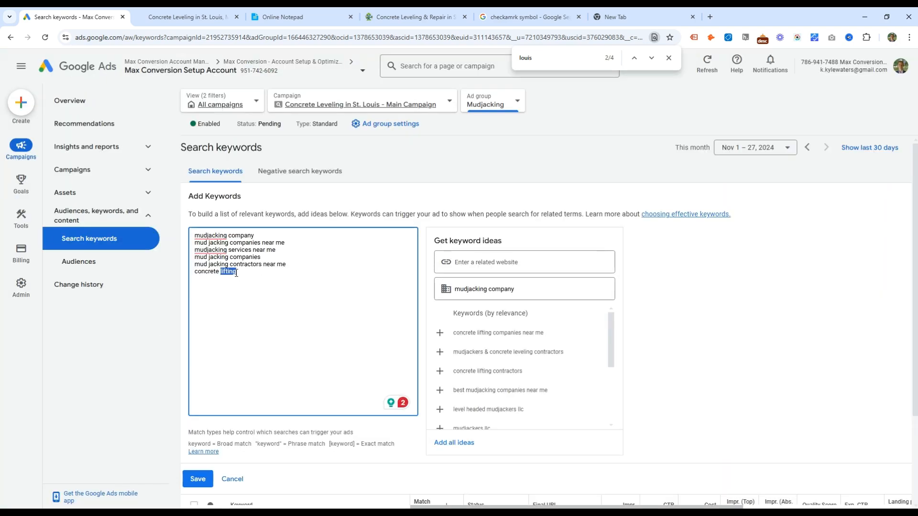
double_click(206, 271)
type("mudjacking")
- Add the keywords "mudjacking leveling" and "mudjacking in st louis" to the end of the list
key("ctrl+shift+Left")
key("ctrl+c")
key("End")
key("Return")
key("ctrl+v")
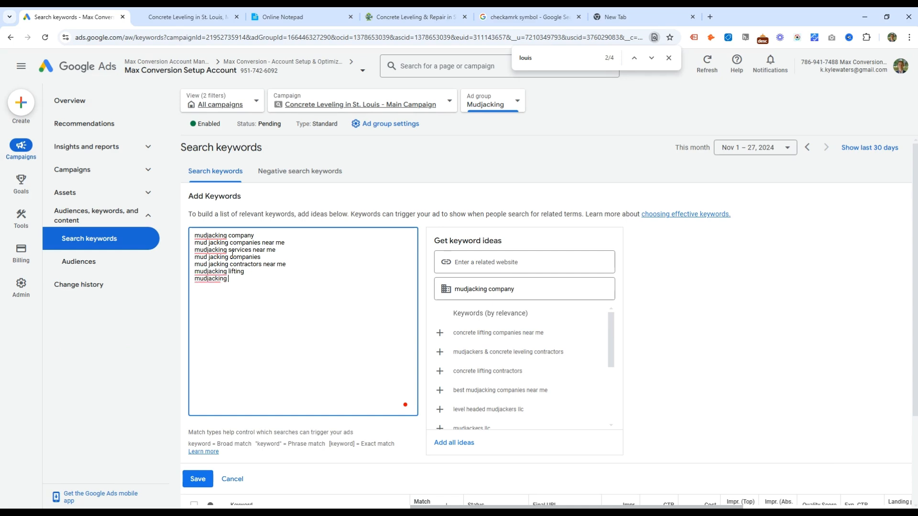
type("leveling")
key("ctrl+v")
type("in st l")
- Enclose every keyword in the list in square brackets to make them exact match
key("Up")
type("]")
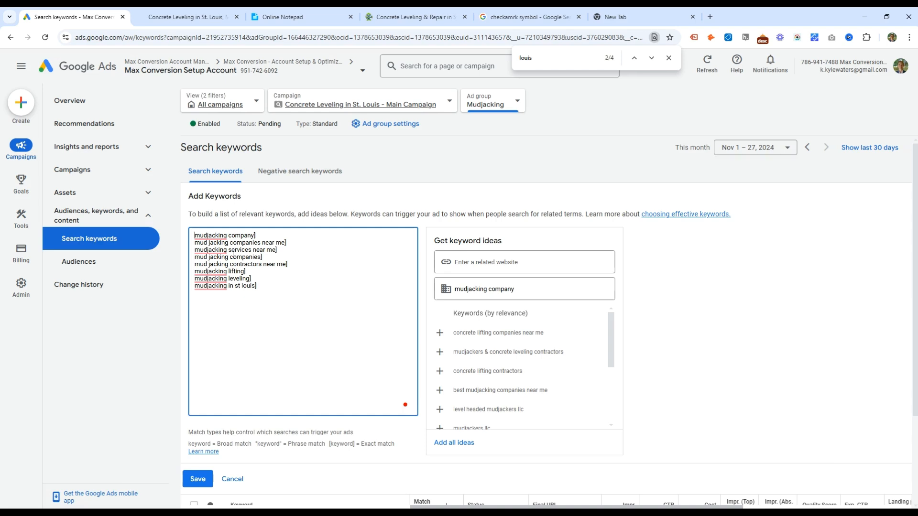
type("[")
key("bracketleft")
key("Left")
key("Down")
key("bracketleft")
key("Left")
key("Down")
key("bracketleft")
key("Left")
key("Down")
key("bracketleft")
key("Left")
key("Down")
key("bracketleft")
key("Left")
key("Down")
key("bracketleft")
key("Left")
key("Down")
type("[")
key("Left")
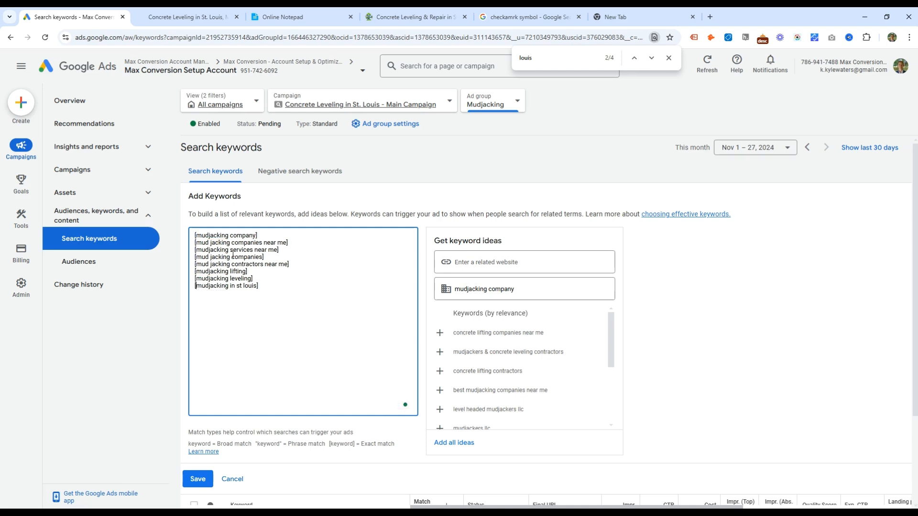
- Copy the whole bracketed keyword list and save the keywords to the Mudjacking ad group
key("ctrl+a")
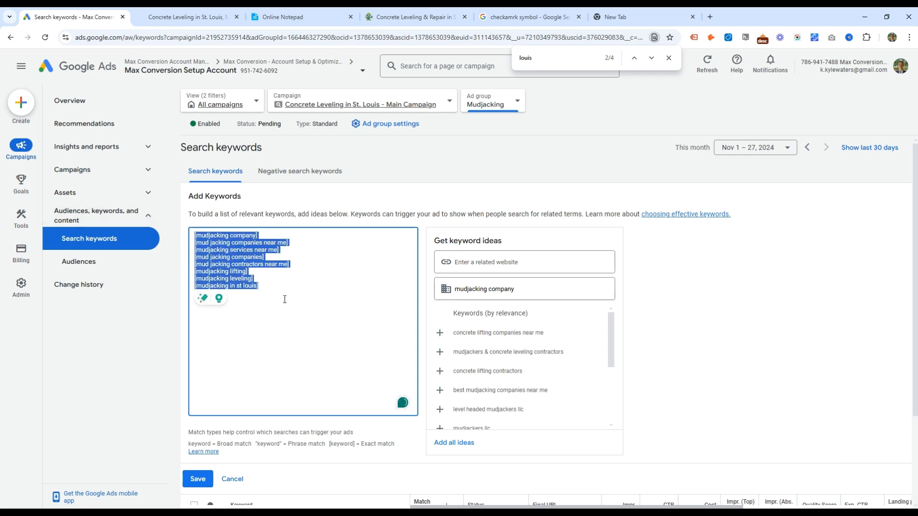
left_click(199, 477)
- Switch to the Polyurethane ad group and paste the copied mudjacking keyword list as its new keywords
left_click(492, 103)
scroll(541, 283, "down", 3)
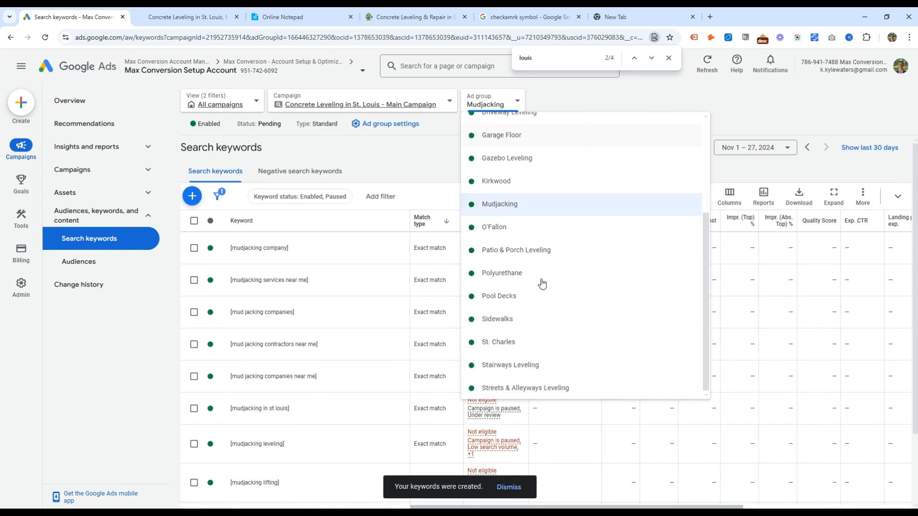
left_click(523, 281)
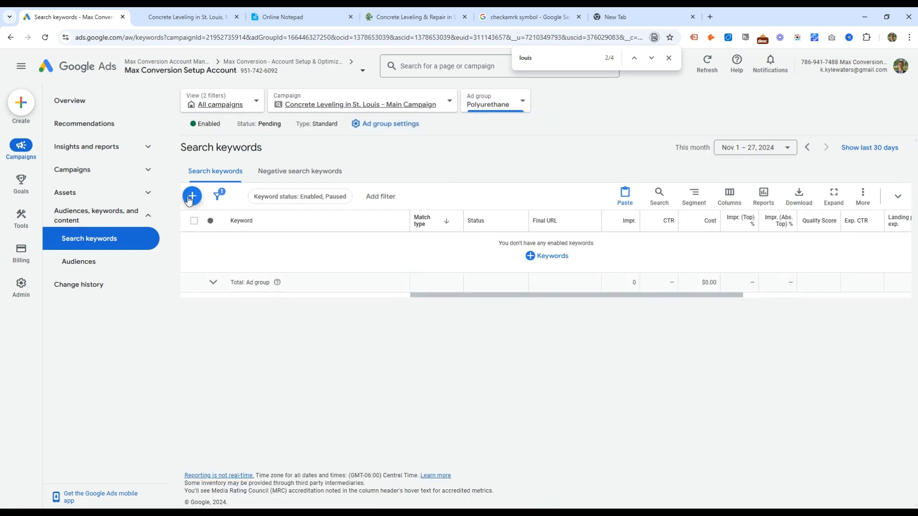
left_click(191, 196)
type("[mudjacking company] [mudjacking companies near me] [mudjacking services near me] [mud jacking companies] [mud jacking contractors near me] [mudjacking lifting] [mudjacking leveling] [mudjacking in st louis]")
- Change the first keyword to "[polyurethane leveling company]"
type("poly")
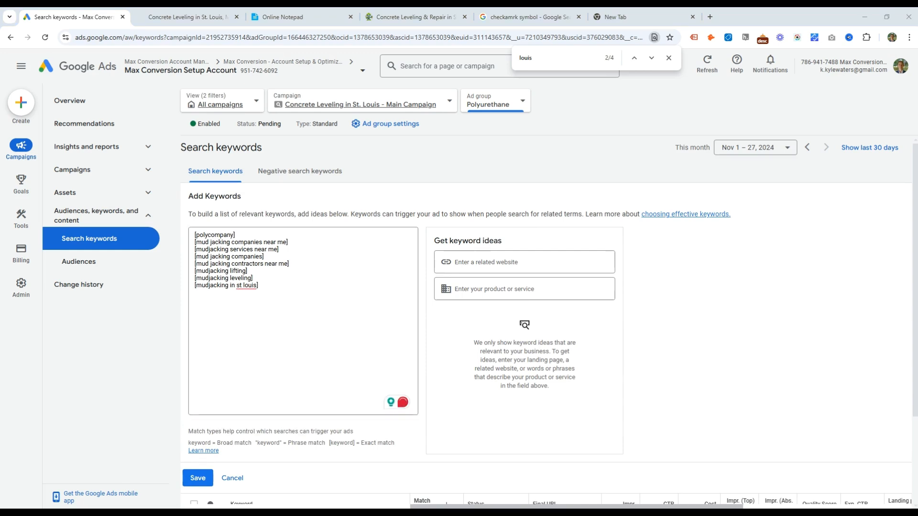
double_click(215, 235)
type("polyurethane c")
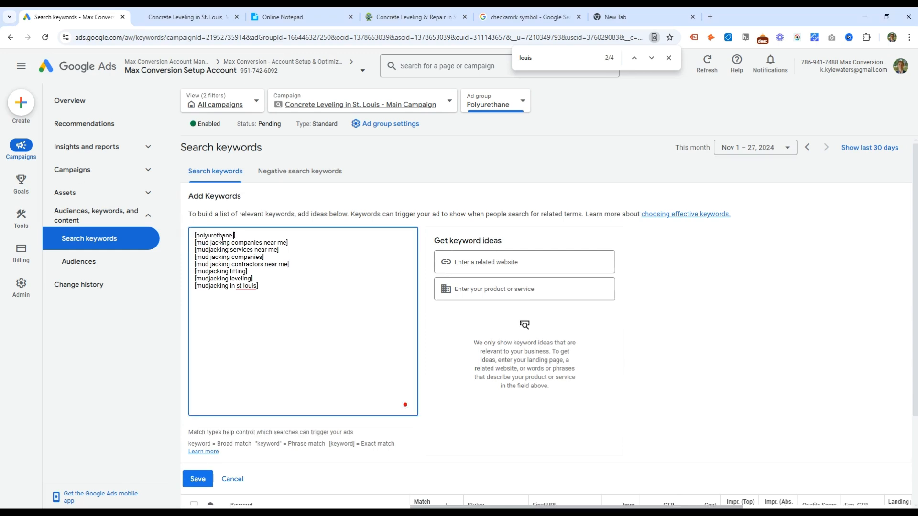
type("leveling company")
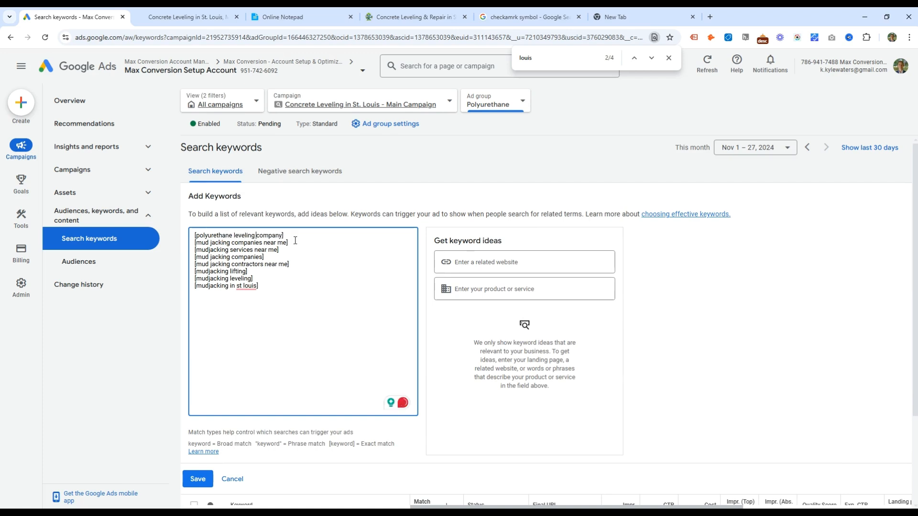
- Replace "mud jacking" with "polyurethane" in the "companies near me" keyword
key("ctrl+a")
key("ctrl+shift+i")
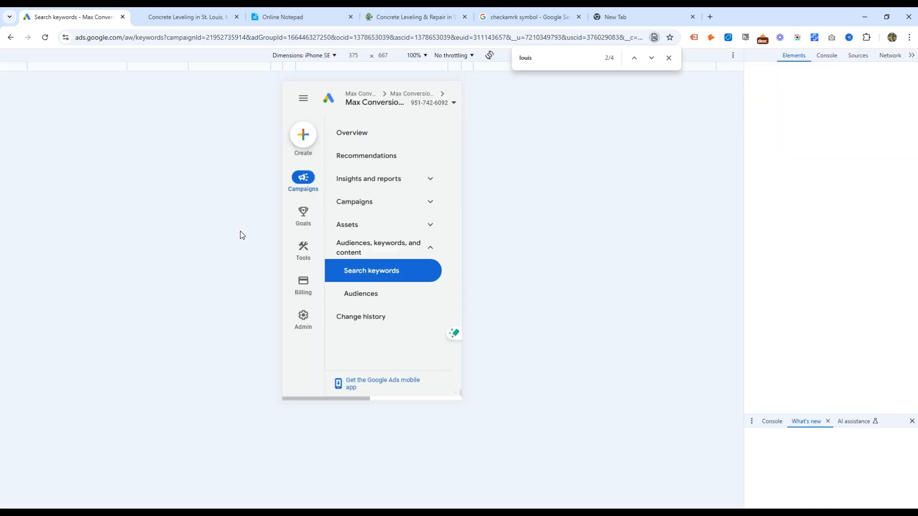
left_click(909, 55)
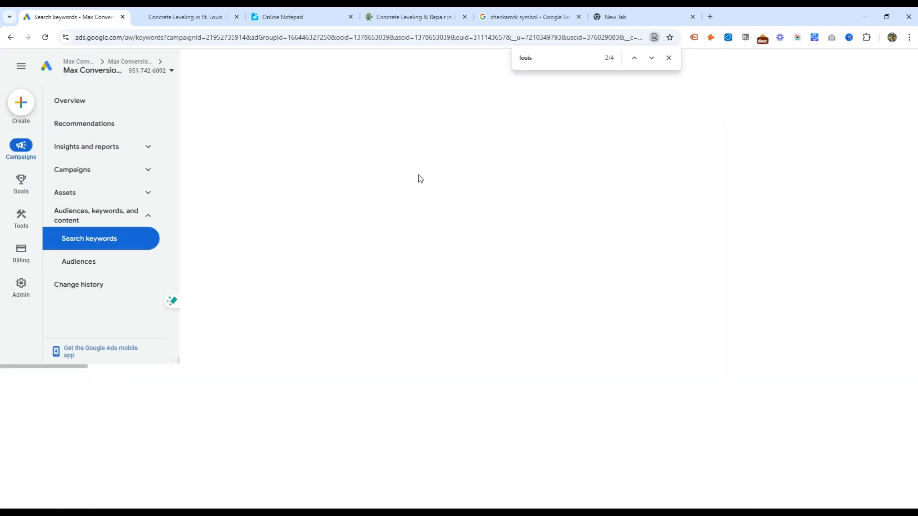
key("ctrl+shift+Left")
key("ctrl+shift+Left")
type("polyurethane")
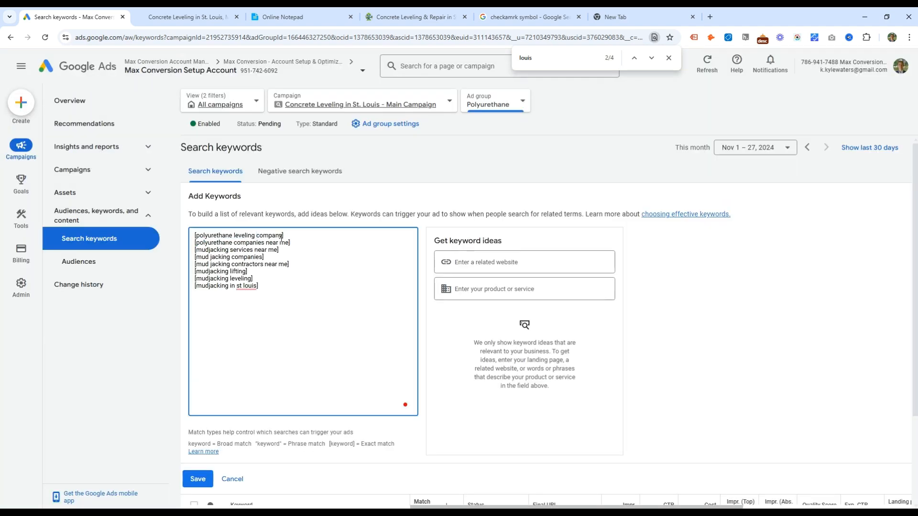
key("ctrl+shift+Right")
key("ctrl+shift+Right")
key("End")
- Change the services keyword to "[polyurethane leveling services near me]" and delete the "companies near me" keyword above it
double_click(224, 250)
type("polyurethane")
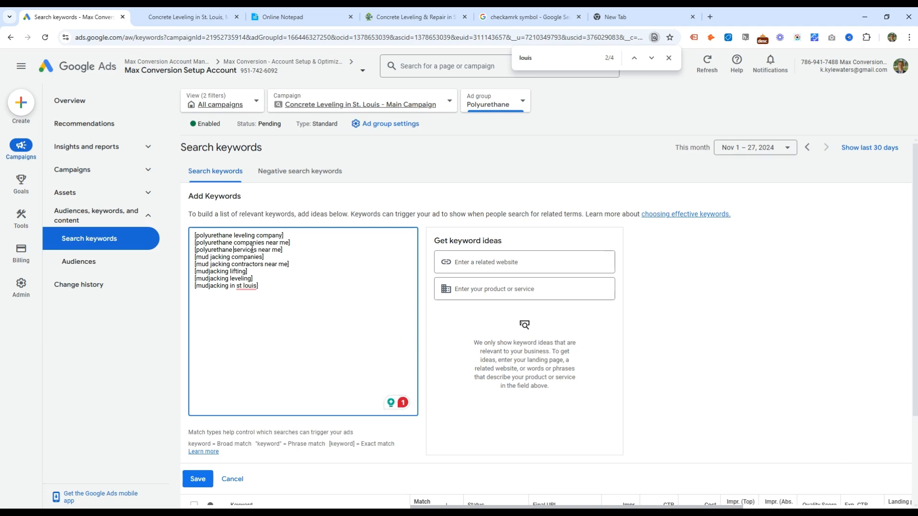
type("leveling")
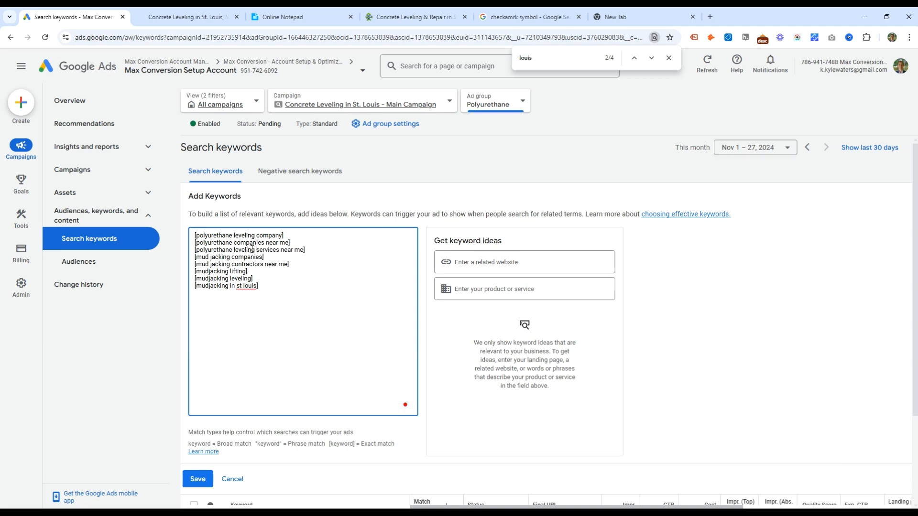
triple_click(306, 244)
key("BackSpace")
- Change the "mud jacking companies" keyword to "[polyurethane foam leveling companies]"
left_click_drag(227, 249, 196, 250)
type("polyurethane")
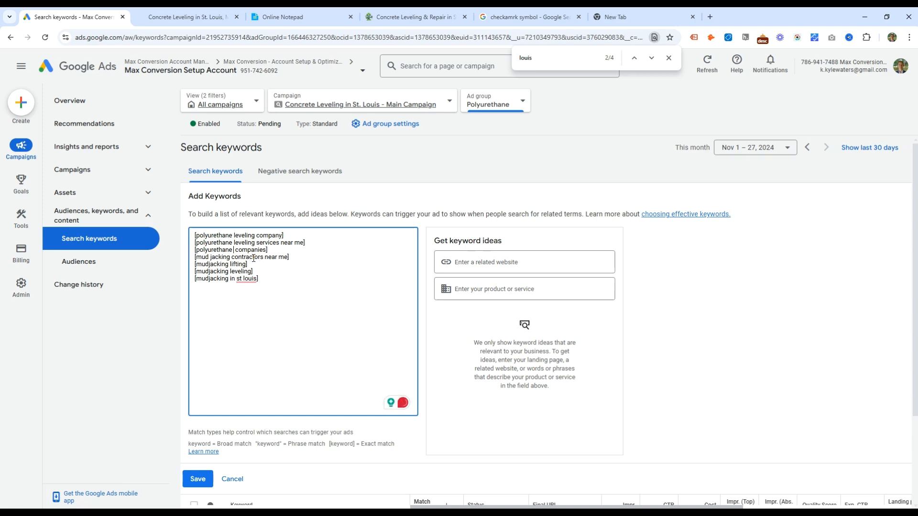
type("foam leveling")
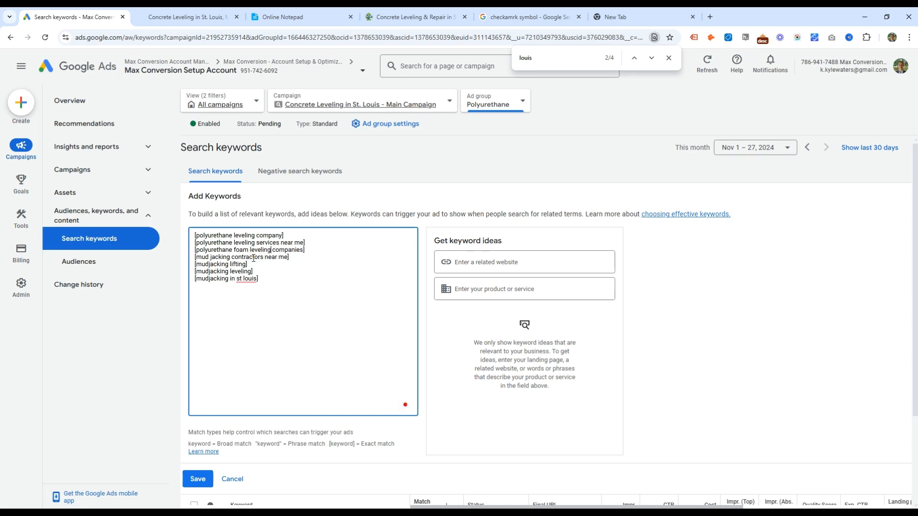
- Replace "mudjacking" with "polyurethane" in the lifting and leveling keywords
left_click_drag(261, 272, 211, 264)
double_click(218, 263)
type("polyurethane")
key("BackSpace")
- Delete the "mud jacking contractors near me" keyword and its empty line
left_click_drag(289, 258, 194, 257)
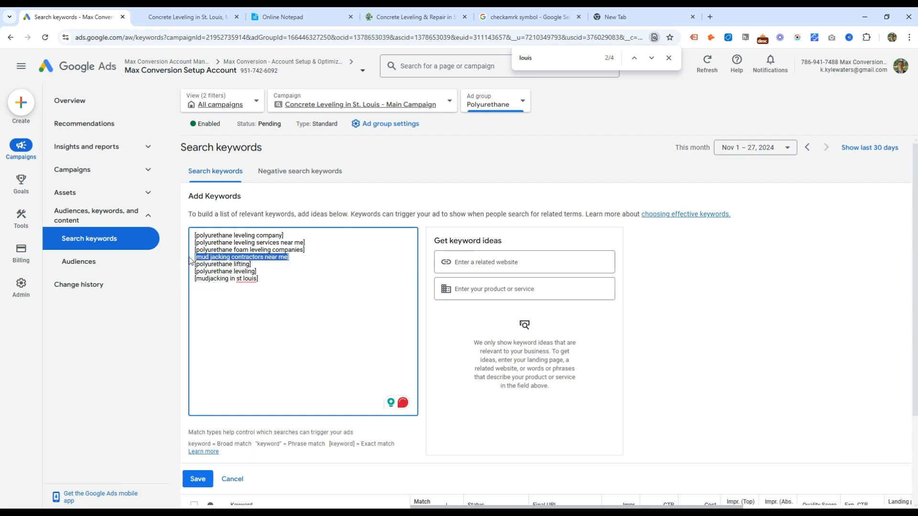
key("BackSpace")
key("BackSpace")
- Change the last keyword to "[polyurethane leveling in st louis]"
double_click(221, 270)
type("polyurethane")
type("leveling")
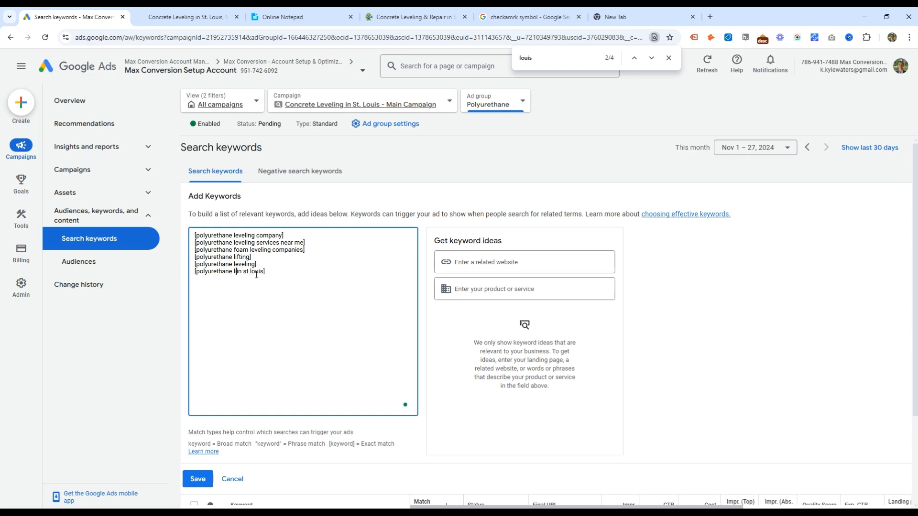
- Shorten the last keyword to "[polyurethane leveling st louis]" and save the Polyurethane ad group's keywords
key("ctrl+shift+Right")
key("BackSpace")
left_click(197, 479)
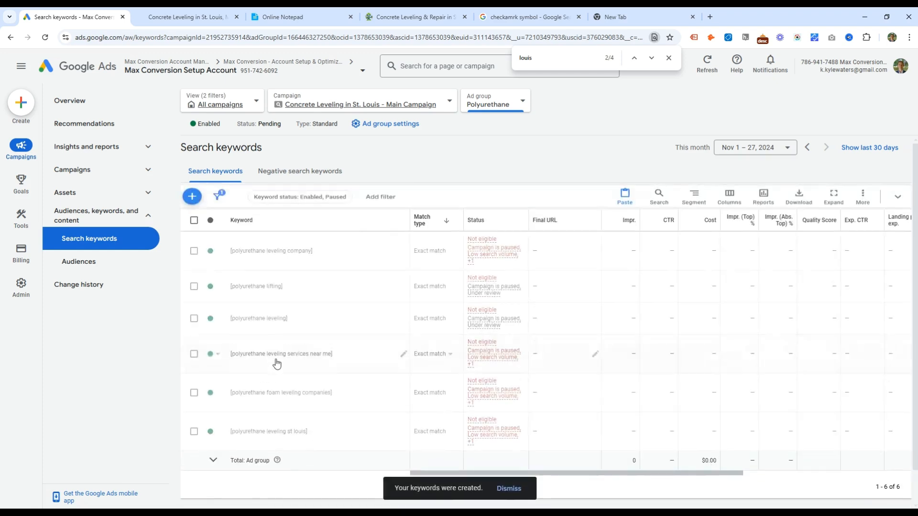
- Switch to the Concrete Void filling ad group and enter "concrete void filling companies" as the first new keyword
left_click(510, 114)
left_click(541, 243)
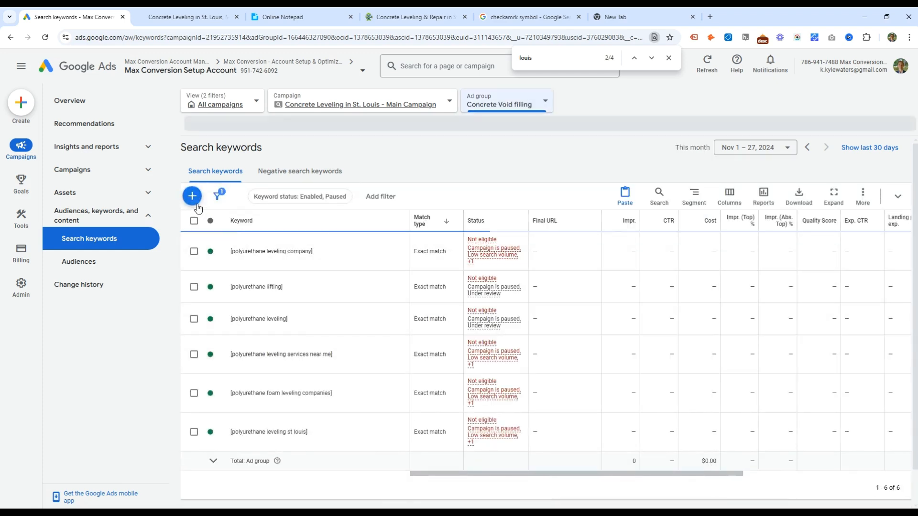
left_click(192, 196)
left_click(492, 289)
type("d fil")
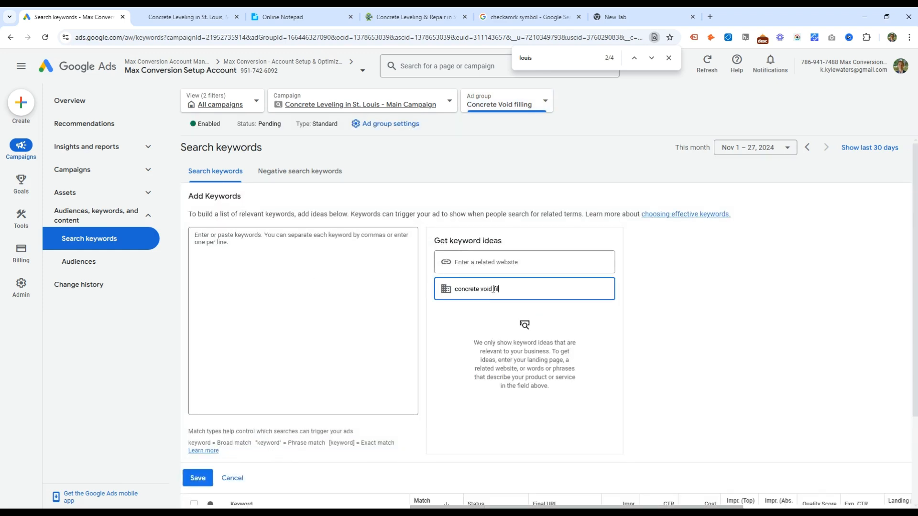
type("s")
key("ctrl+a")
key("ctrl+c")
left_click(304, 278)
key("ctrl+v")
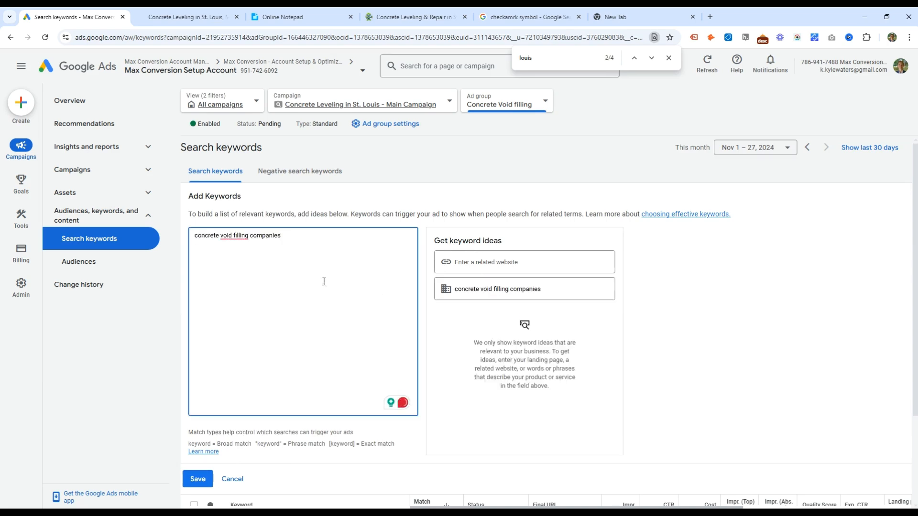
- Add three more concrete void filling keywords on separate lines, ending in "st louis", "services" and "contractors"
key("ctrl+shift+Left")
key("Left")
key("Return")
key("ctrl+v")
key("ctrl+shift+Left")
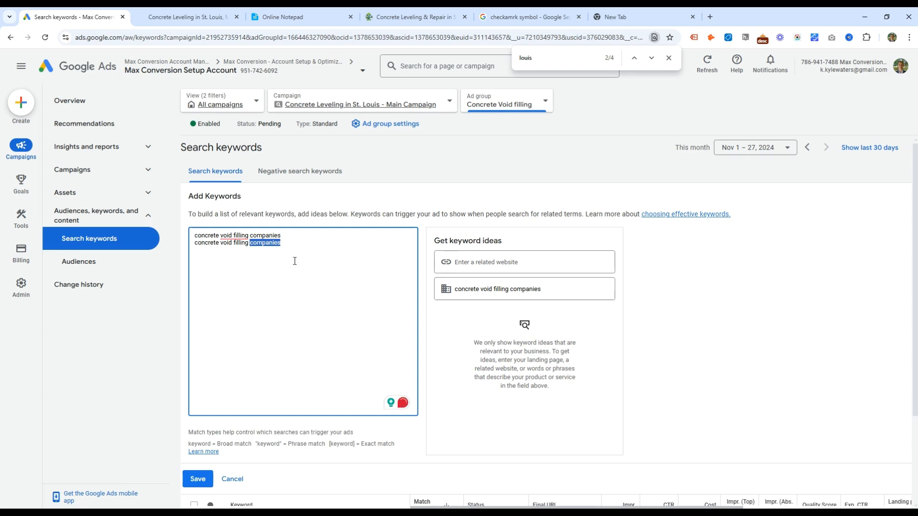
type("st louis")
key("Return")
key("ctrl+v")
key("ctrl+shift+Left")
type("services")
key("Return")
key("ctrl+v")
key("ctrl+shift+Left")
type("c")
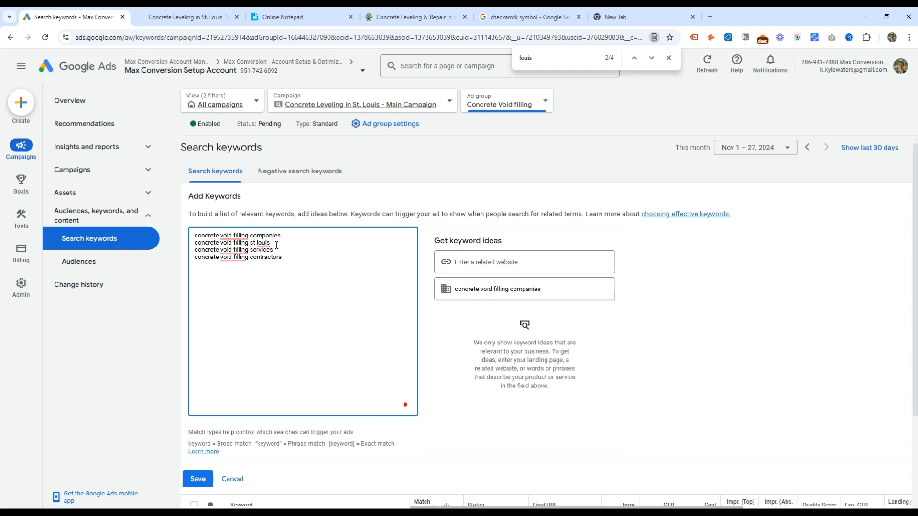
type("ontractors]")
- Enclose all four concrete void filling keywords in square brackets for exact match and save them
key("Up")
type("]")
key("Up")
type("[")
type("[")
key("Down")
key("Home")
type("[")
key("End")
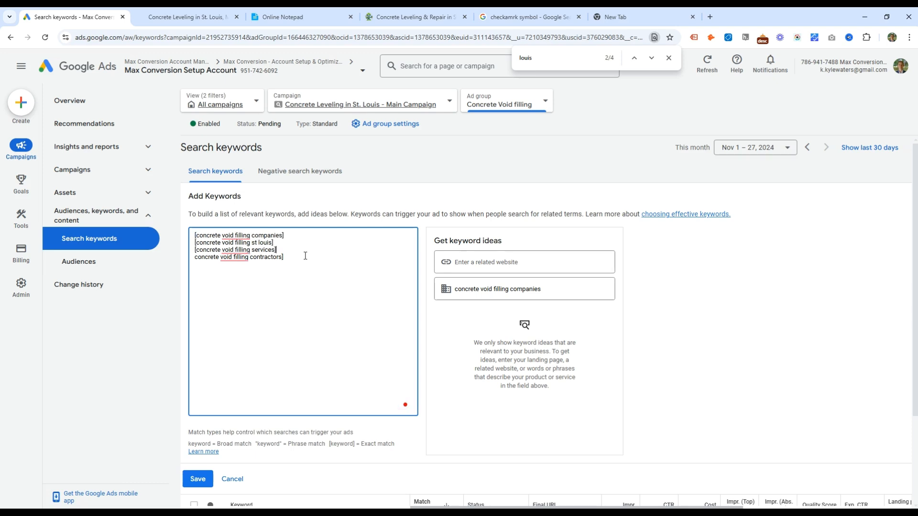
type("[")
key("ctrl+a")
left_click(200, 479)
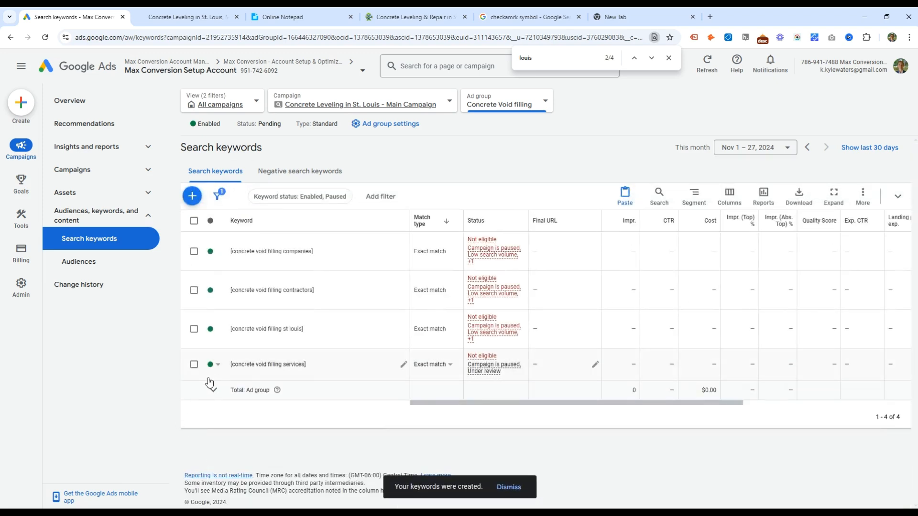
- Open the ad groups list of the St. Louis main campaign and look through it
left_click(333, 107)
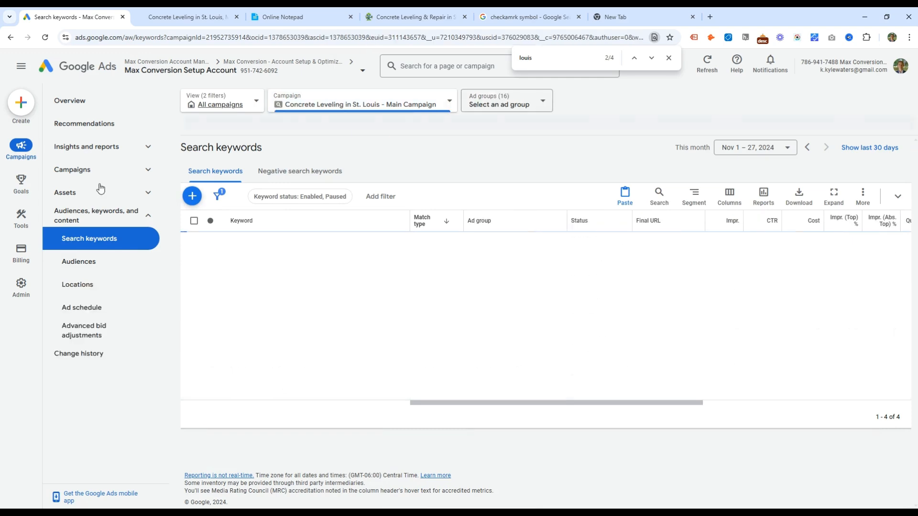
left_click(101, 171)
left_click(91, 215)
scroll(401, 358, "down", 5)
scroll(401, 358, "up", 5)
mouse_move(398, 358)
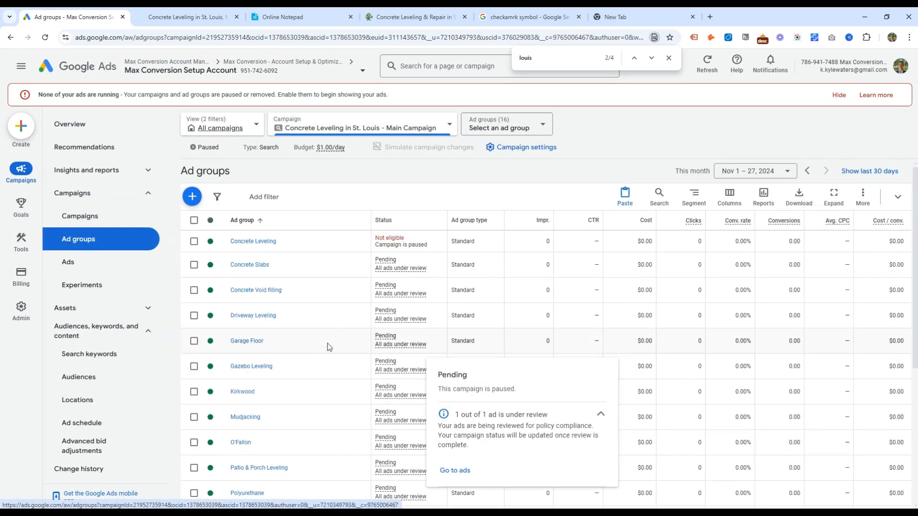
scroll(286, 310, "down", 3)
scroll(258, 271, "up", 3)
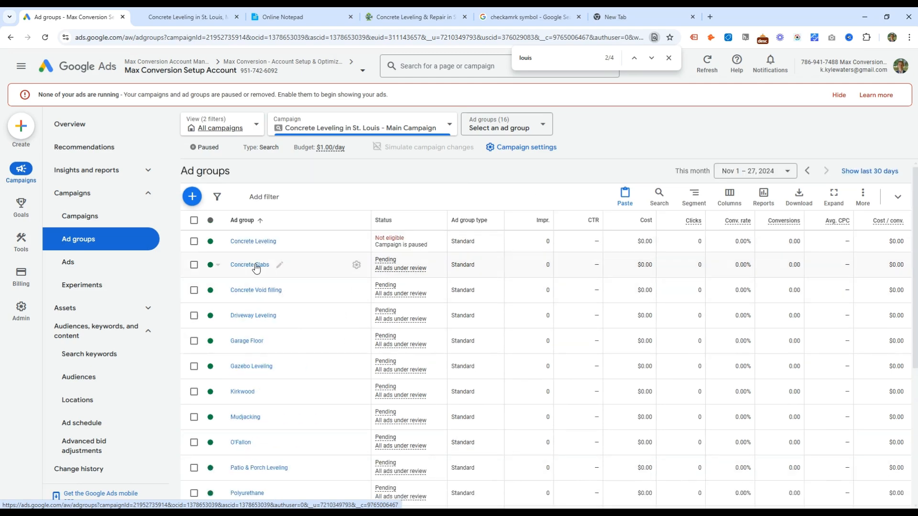
- Check the search keywords of the Concrete Slabs and Garage Floor ad groups, and open those of Gazebo Leveling
left_click(259, 271)
left_click(497, 103)
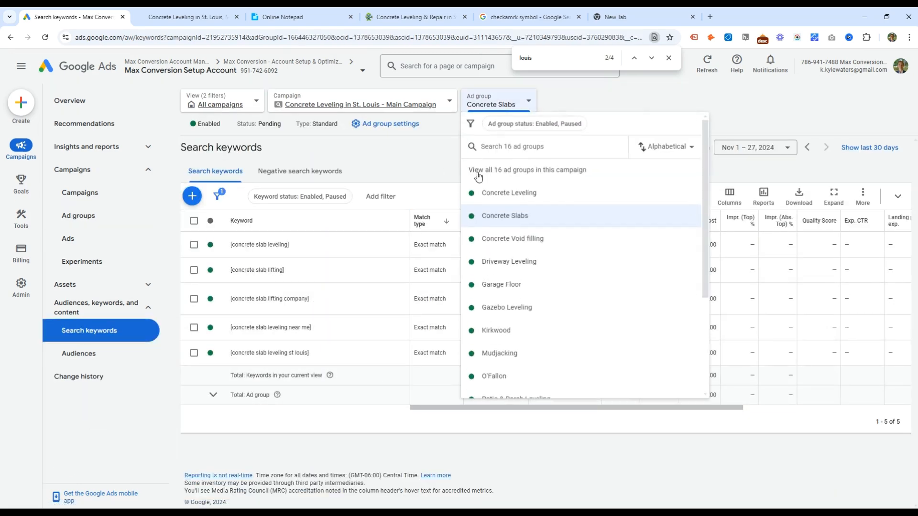
left_click(506, 282)
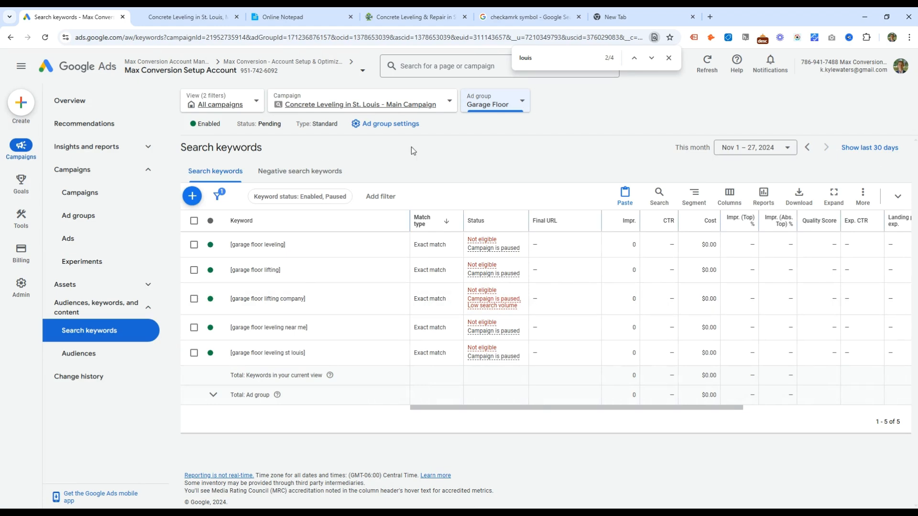
left_click(499, 102)
left_click(514, 311)
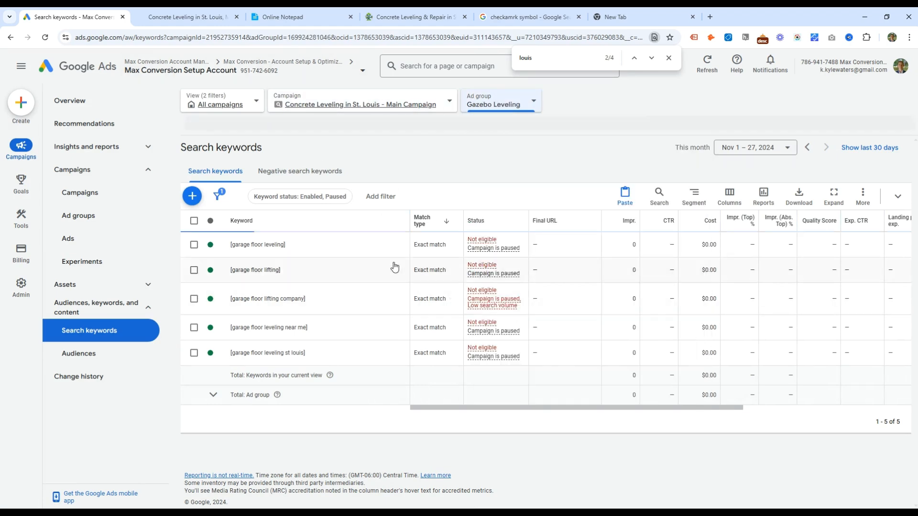
- Return to the main campaign's full ad groups list and review the ad groups' statuses
left_click(374, 105)
left_click(129, 240)
scroll(383, 383, "down", 5)
scroll(397, 404, "up", 5)
mouse_move(387, 423)
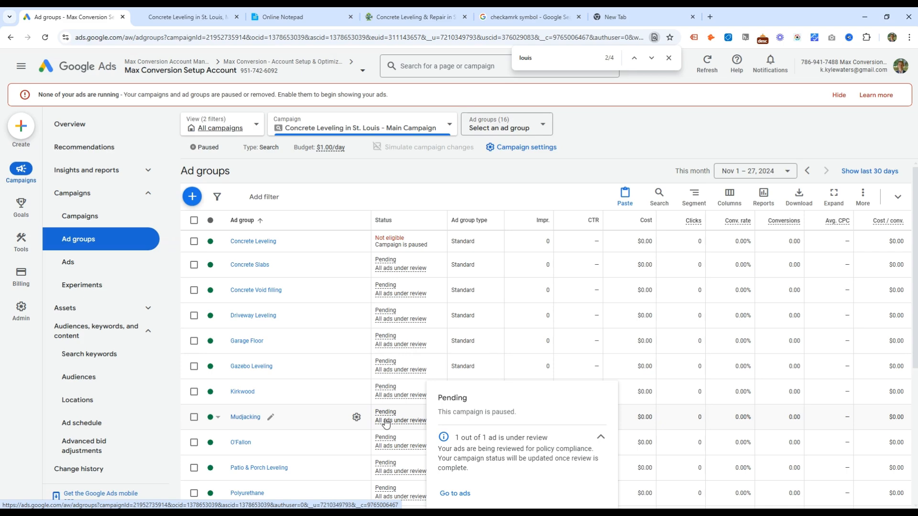
- Switch to the concrete leveling landing page preview and examine its headline area, discount offer and services sections
left_click(189, 17)
key("ctrl+a")
left_click_drag(777, 376, 839, 392)
left_click(361, 387)
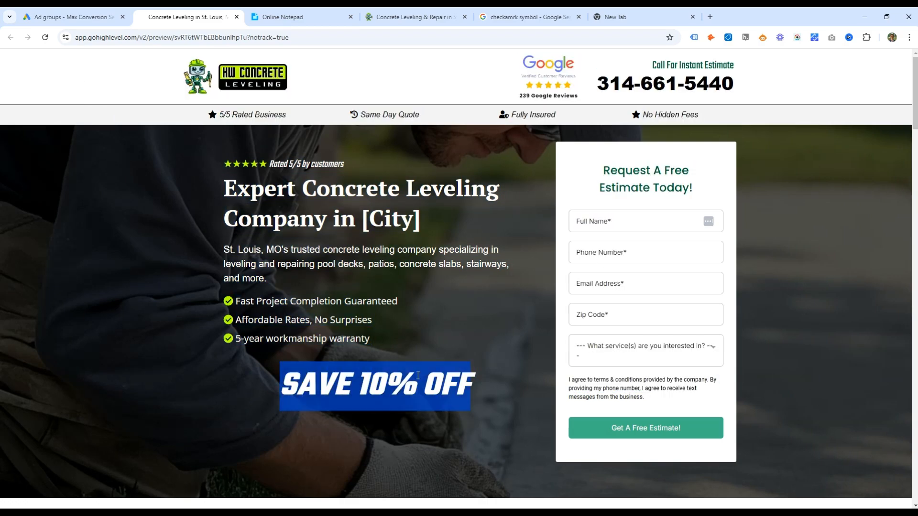
scroll(427, 386, "down", 6)
scroll(421, 363, "up", 6)
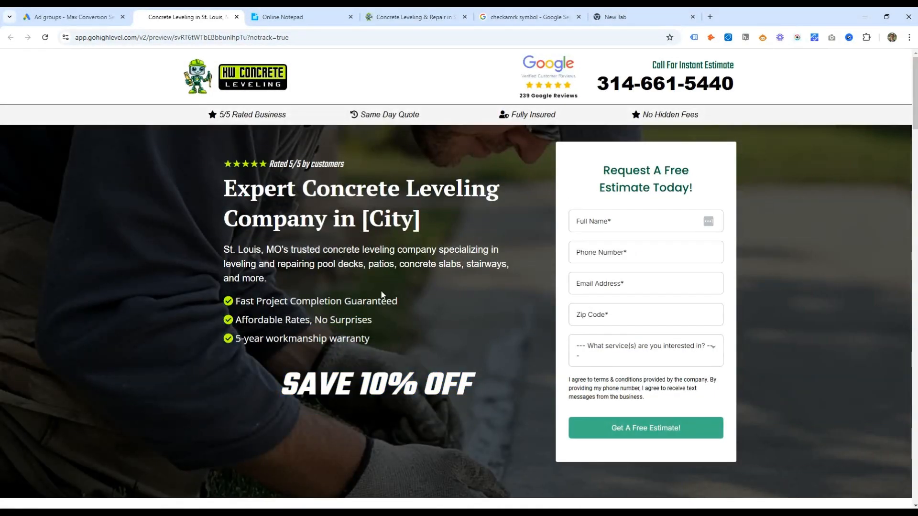
scroll(497, 202, "down", 15)
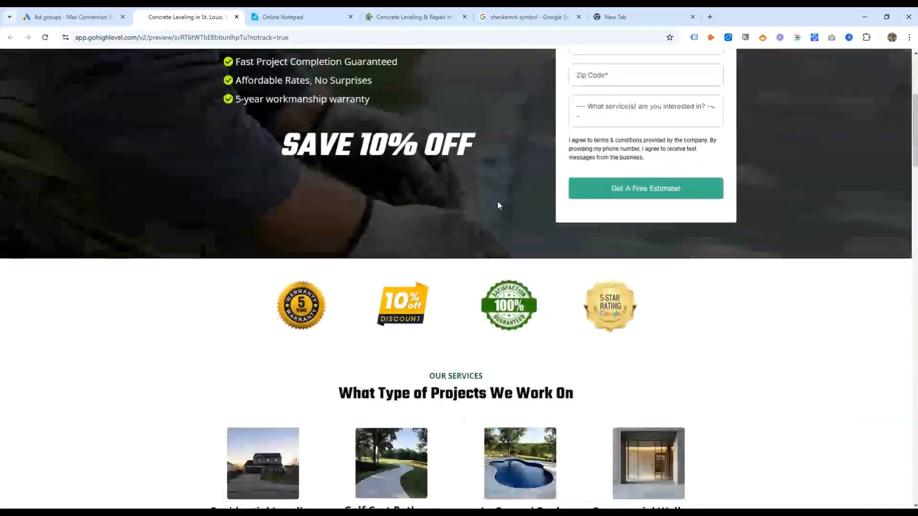
scroll(518, 205, "up", 10)
scroll(416, 48, "up", 6)
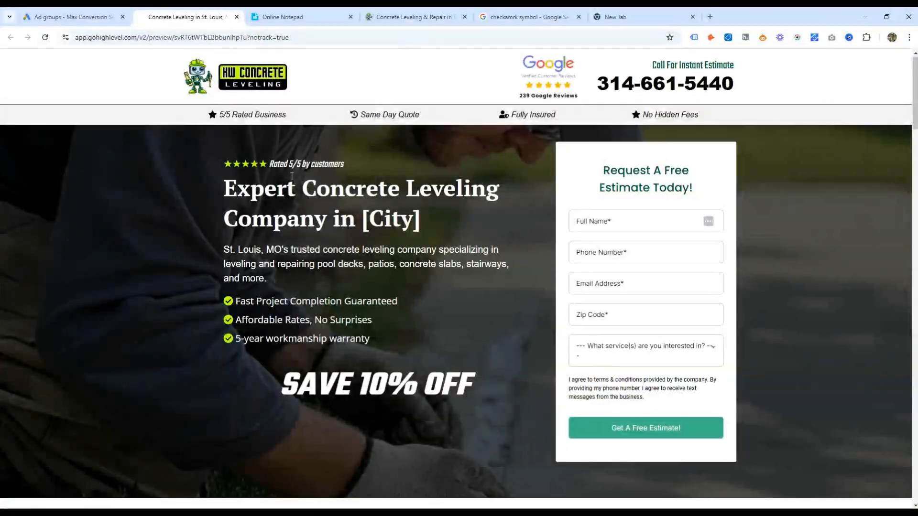
scroll(349, 334, "down", 20)
scroll(222, 138, "up", 20)
left_click(87, 10)
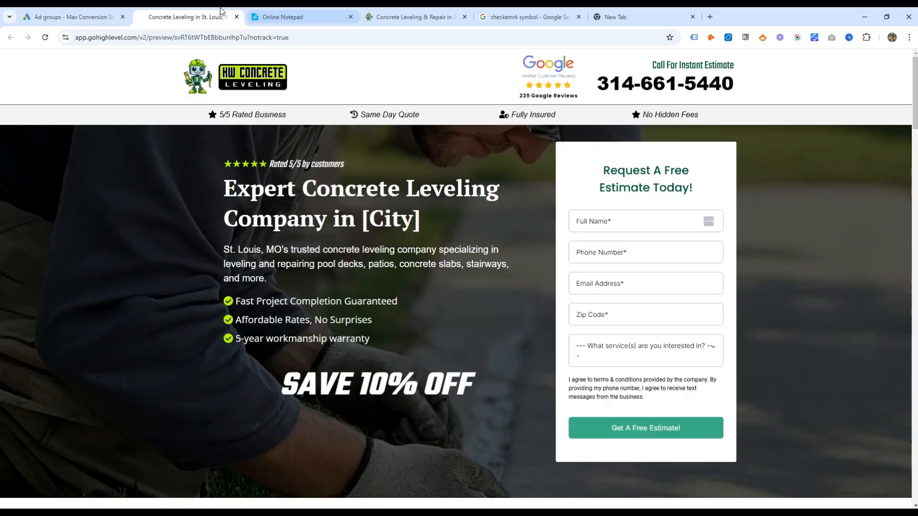
- Compare the landing page headline "Expert Concrete Leveling Company in [City]" with the campaign's ad group names
left_click(189, 17)
left_click_drag(224, 190, 417, 198)
left_click(246, 197)
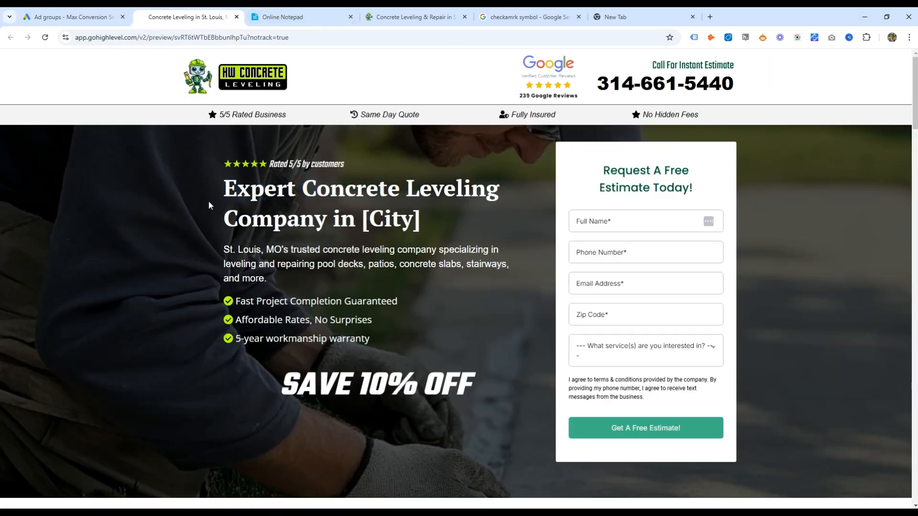
left_click(105, 17)
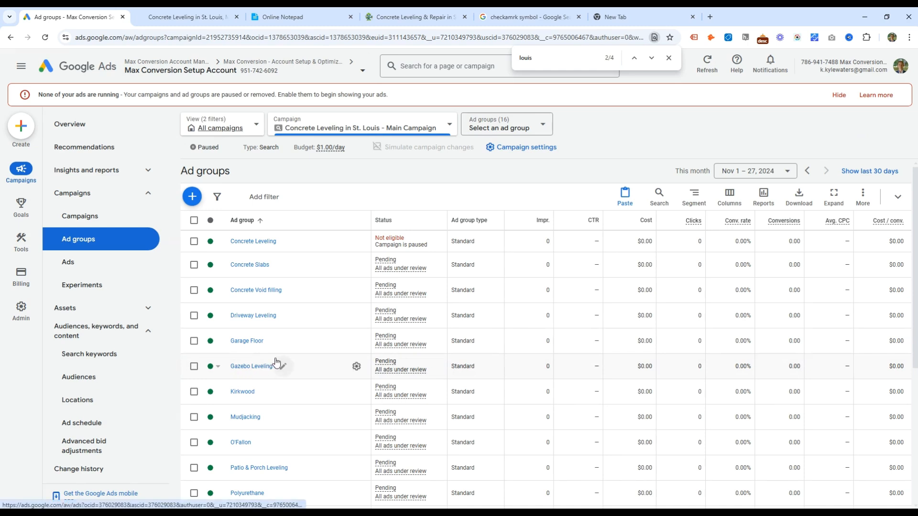
left_click(200, 11)
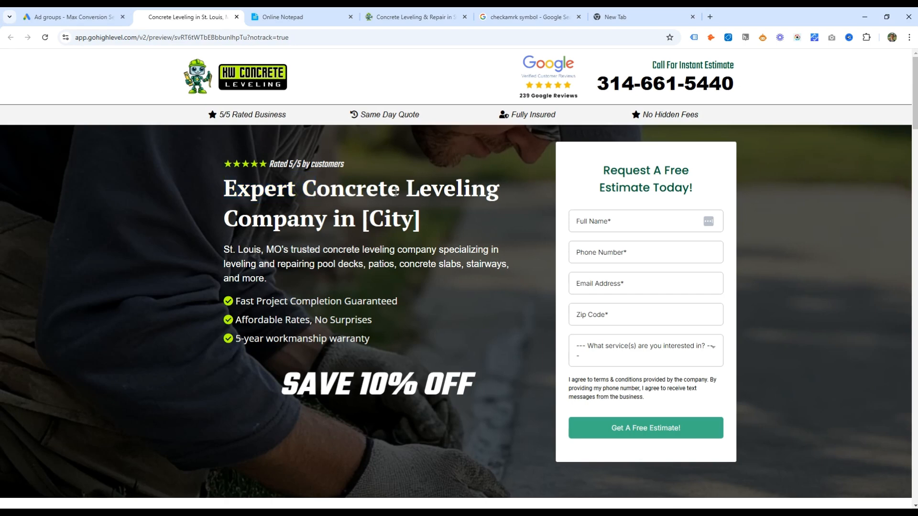
left_click(86, 15)
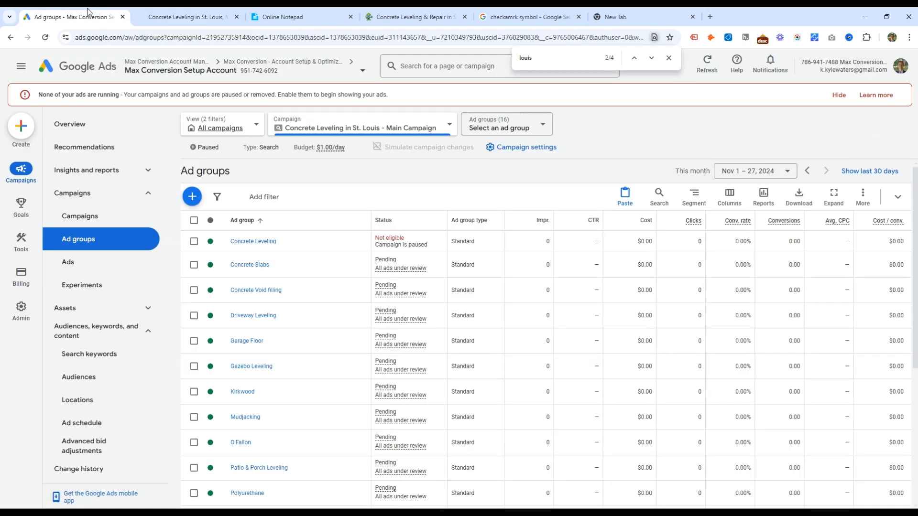
left_click(222, 11)
double_click(247, 196)
left_click(311, 192)
left_click_drag(406, 191, 521, 195)
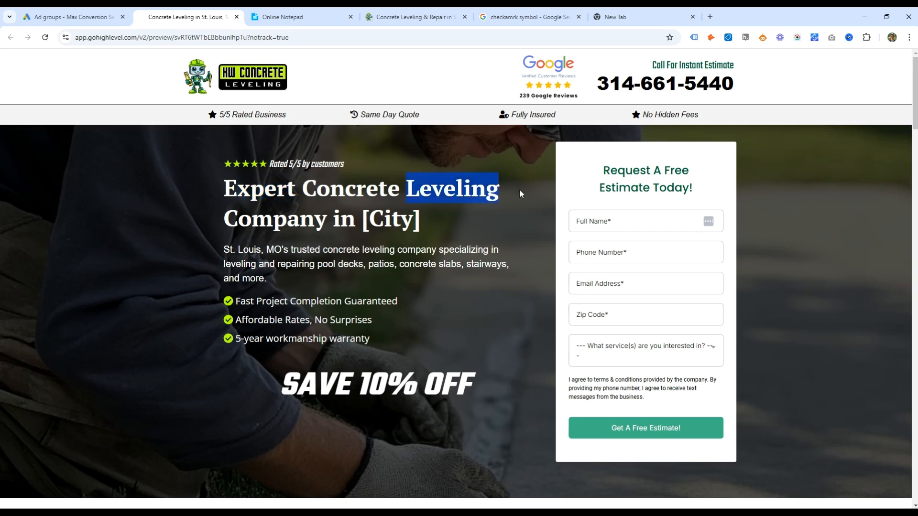
- Switch back to Google Ads and look over the service and city ad groups in the campaign
left_click(62, 11)
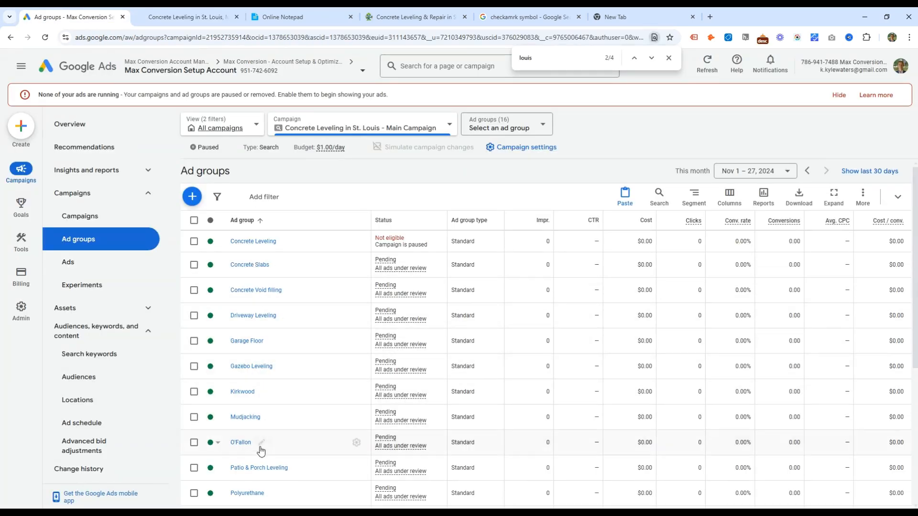
scroll(260, 451, "down", 1)
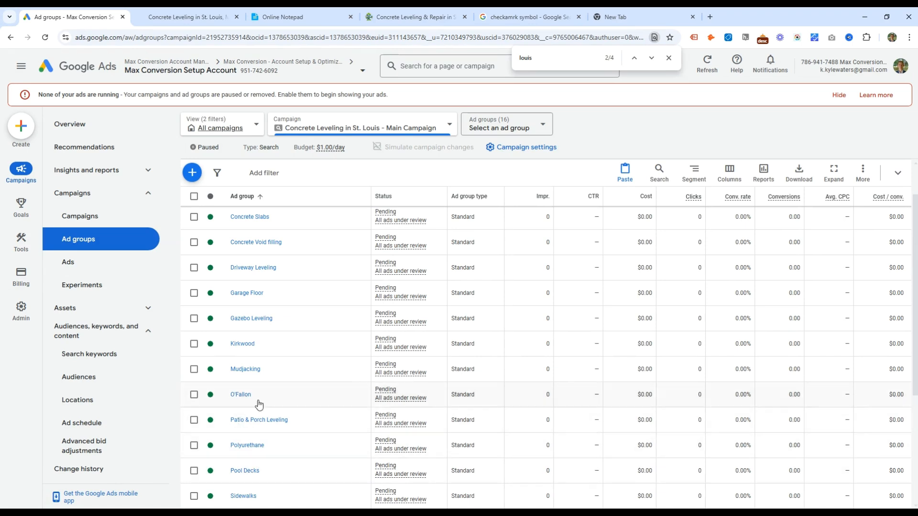
scroll(241, 419, "down", 3)
scroll(316, 398, "up", 3)
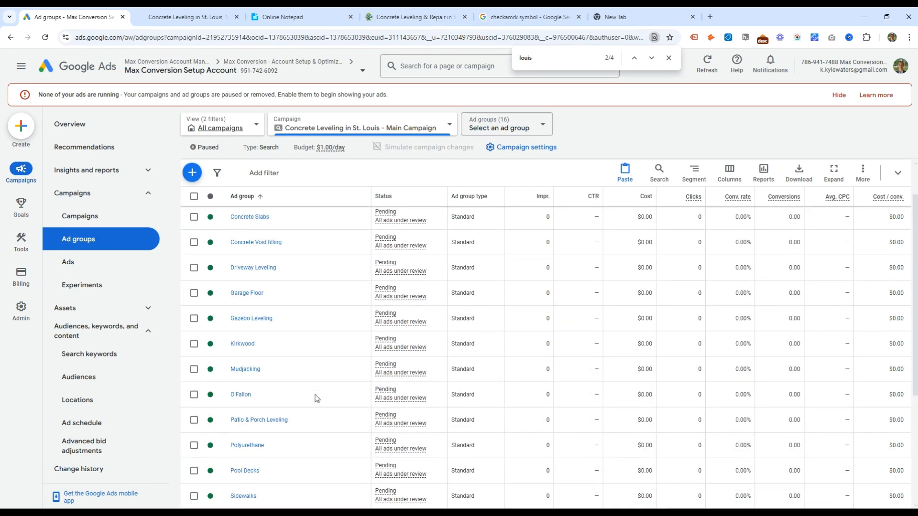
scroll(293, 346, "up", 1)
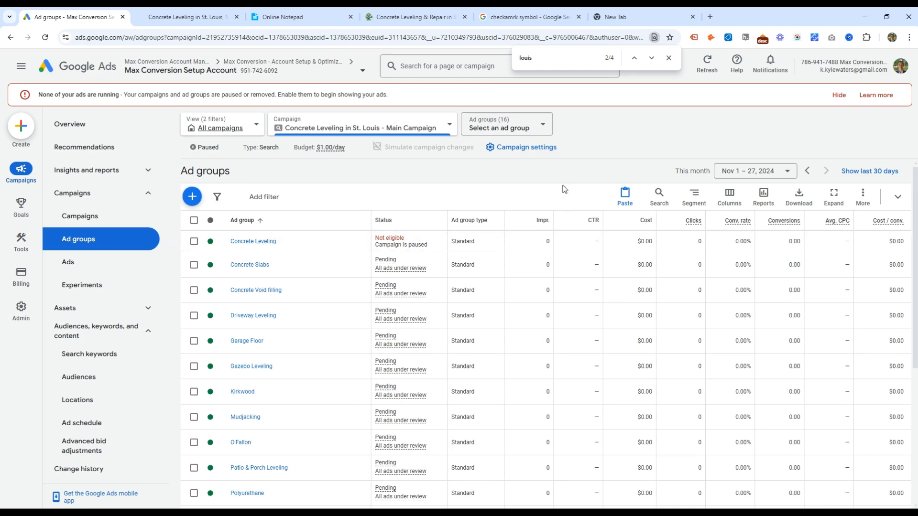
- Open the campaign's assets and check the business logo and sitelink asset types
left_click(149, 195)
left_click(148, 220)
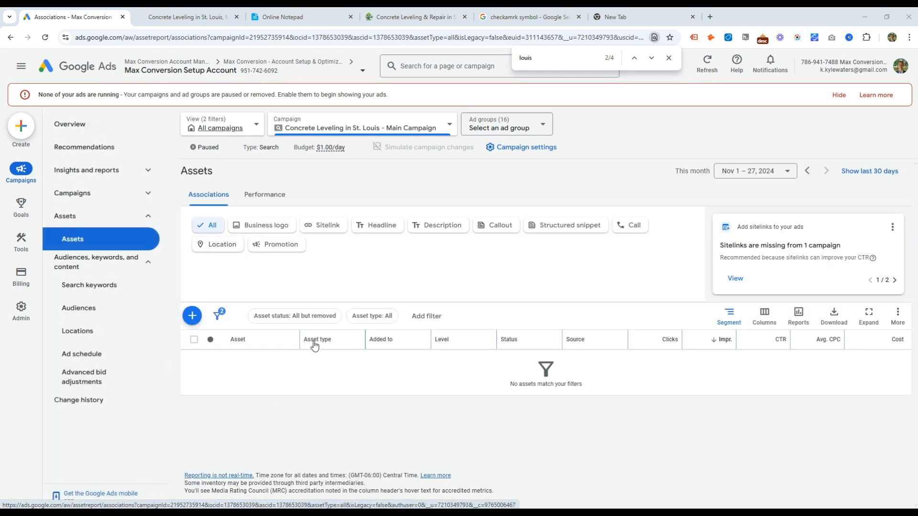
left_click(281, 229)
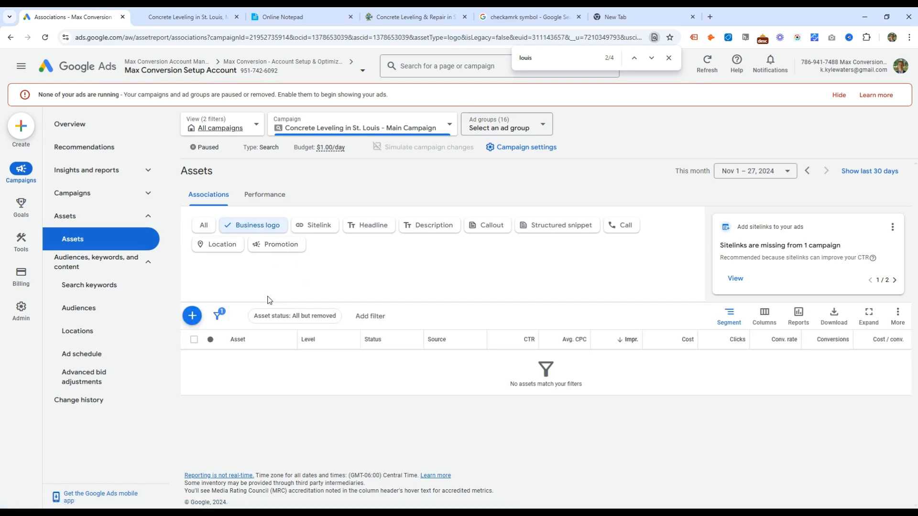
left_click(192, 315)
left_click(614, 259)
left_click(329, 225)
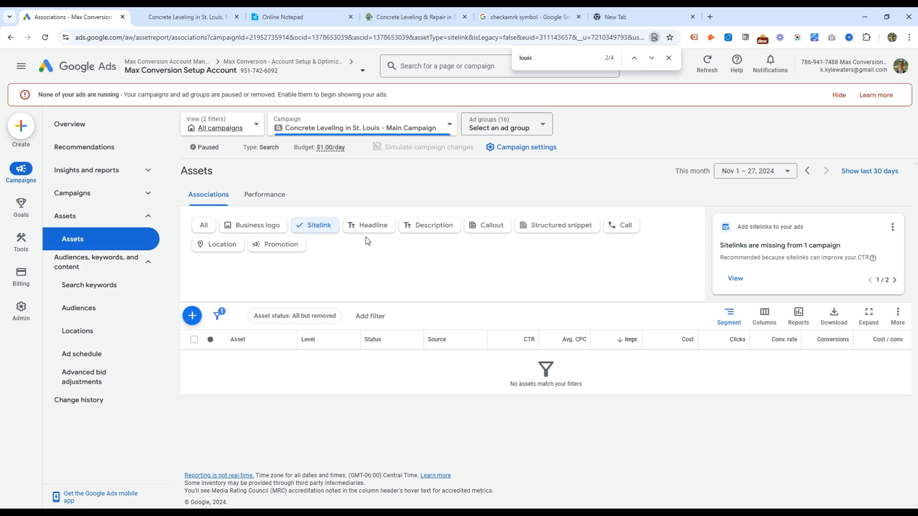
- From the existing callouts, select Highly Trained Staff, Flexible Scheduling, Same Day Availability, Get a Free Quote, Satisfaction Guaranteed and 5 Star Reviewed for the campaign
left_click(480, 229)
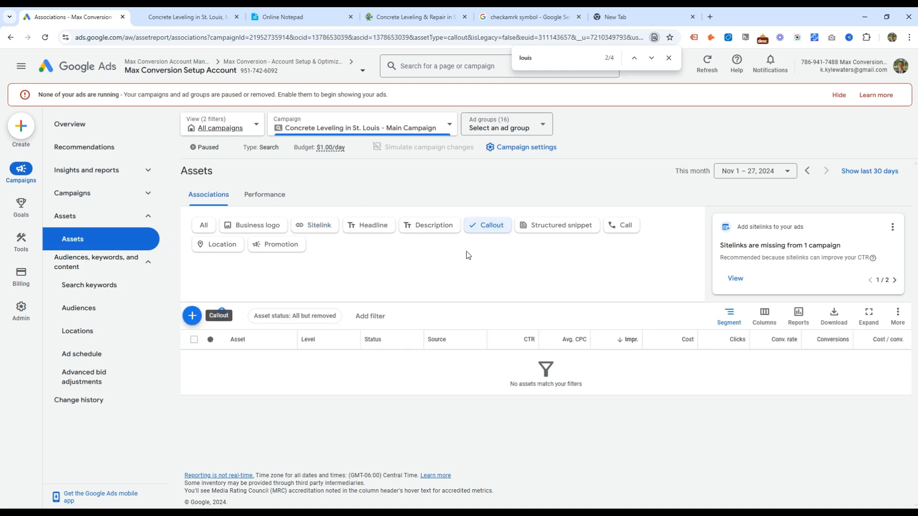
left_click(192, 316)
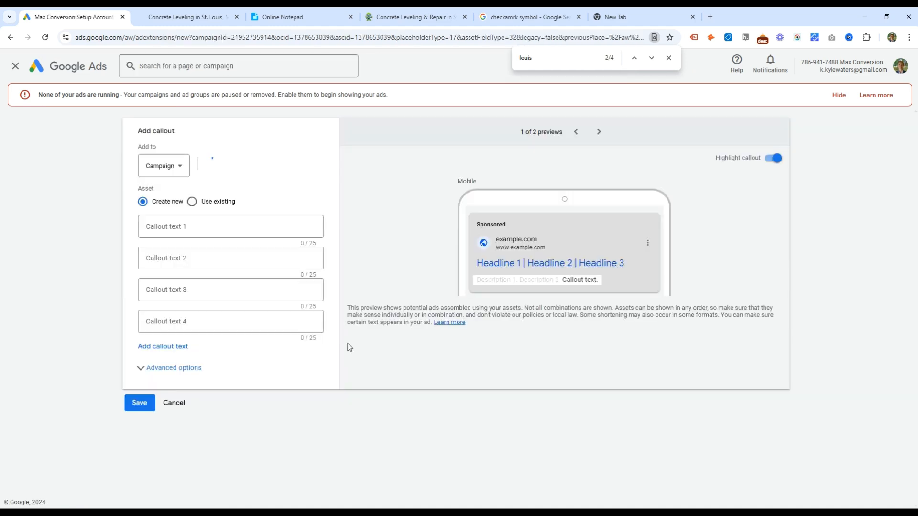
left_click(185, 201)
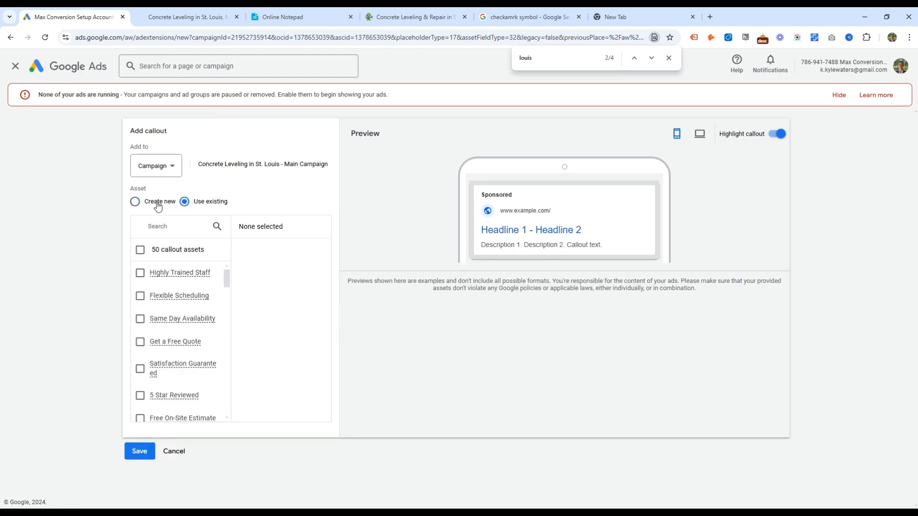
left_click(158, 206)
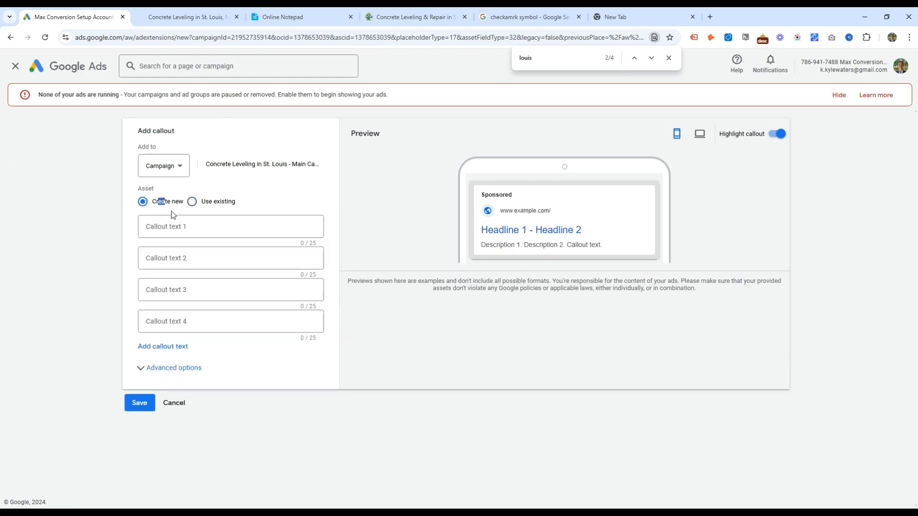
left_click(210, 202)
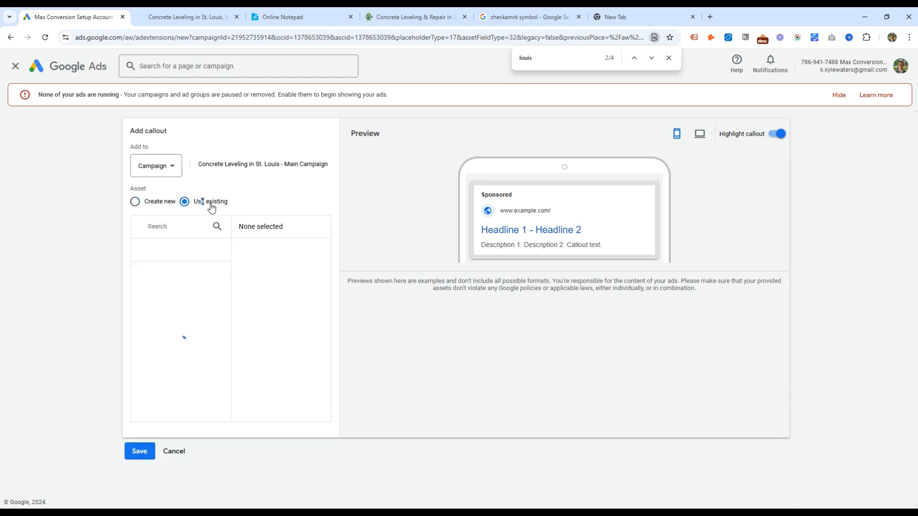
left_click(173, 273)
left_click(178, 297)
left_click(182, 317)
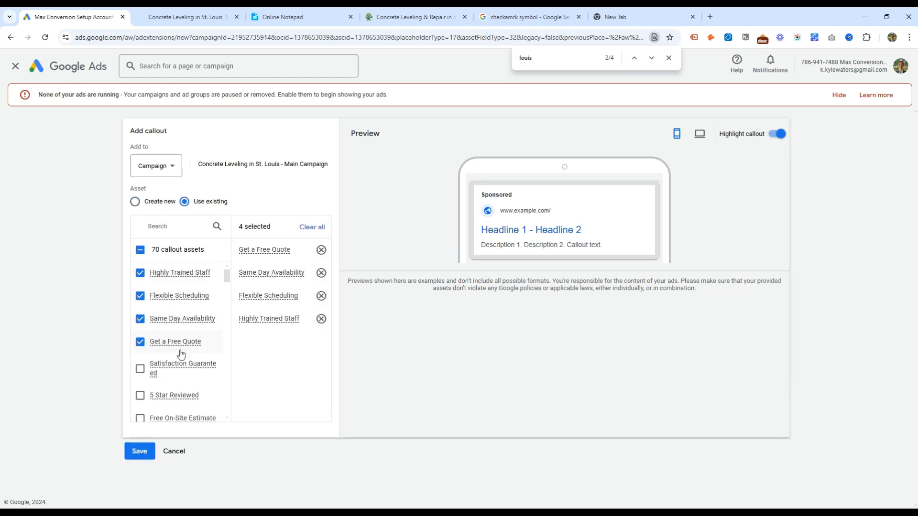
left_click(181, 343)
left_click(181, 368)
left_click(180, 396)
- Add Free On-Site Estimate, Insured & Local and 150 Five Star Reviews to the selected callouts and save them to the campaign
scroll(180, 396, "down", 2)
left_click(184, 329)
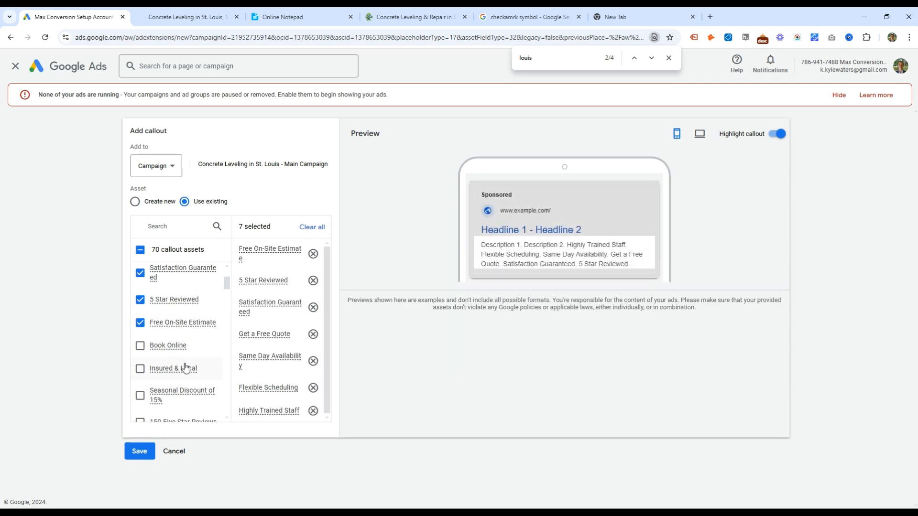
left_click(184, 366)
scroll(180, 390, "down", 1)
scroll(181, 389, "down", 1)
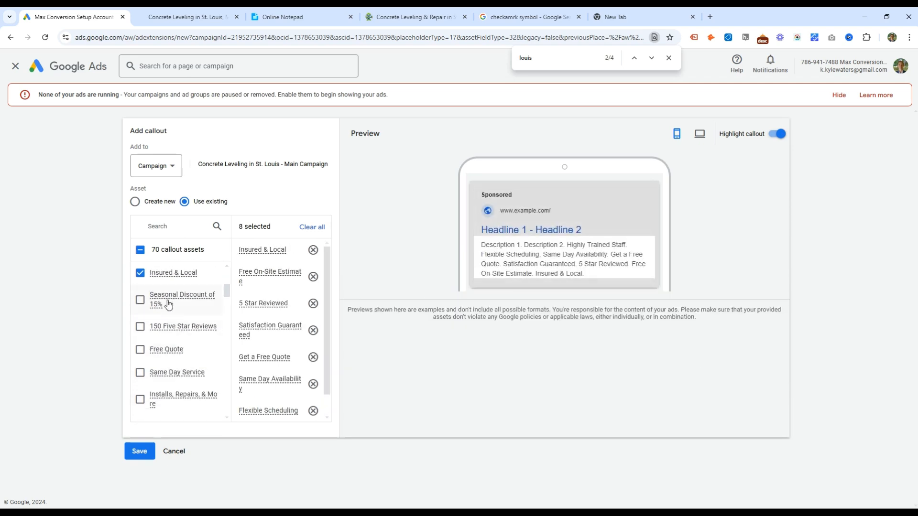
left_click(194, 333)
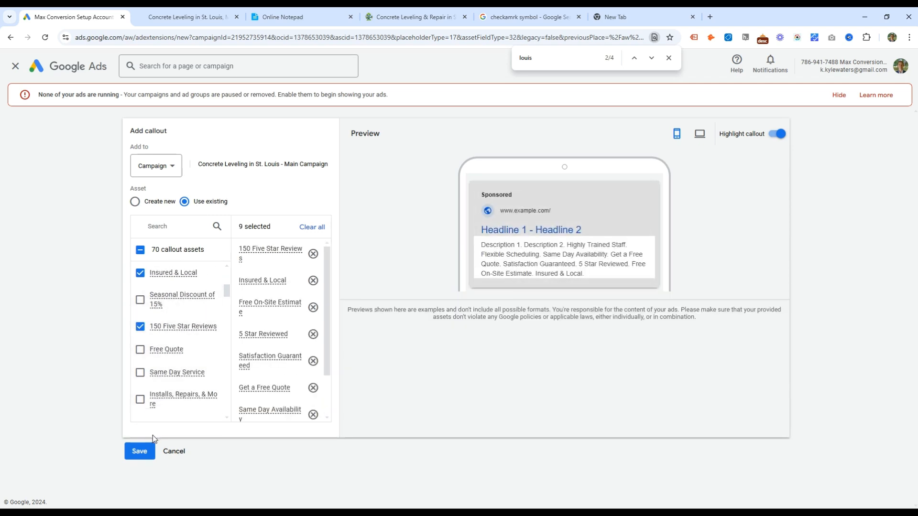
left_click_drag(145, 434, 142, 449)
left_click(142, 450)
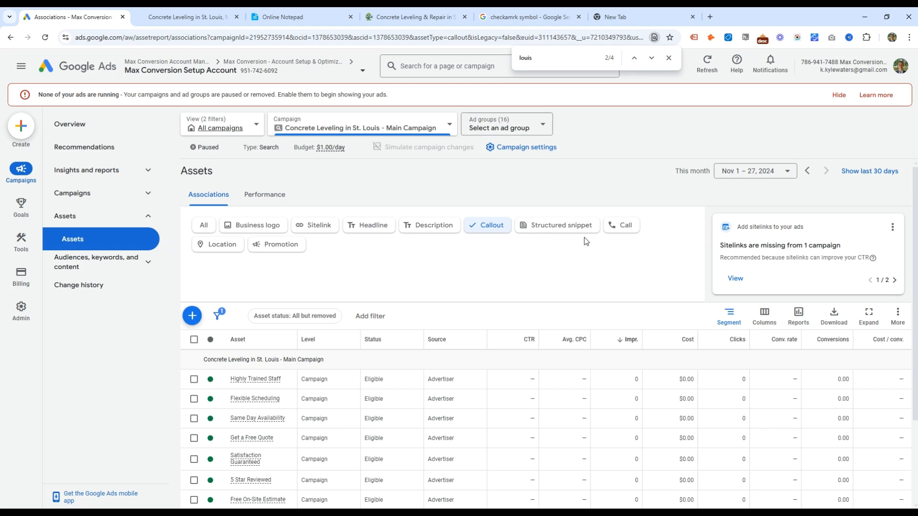
- Start a new structured snippet for the campaign with the Service catalog header
left_click(557, 225)
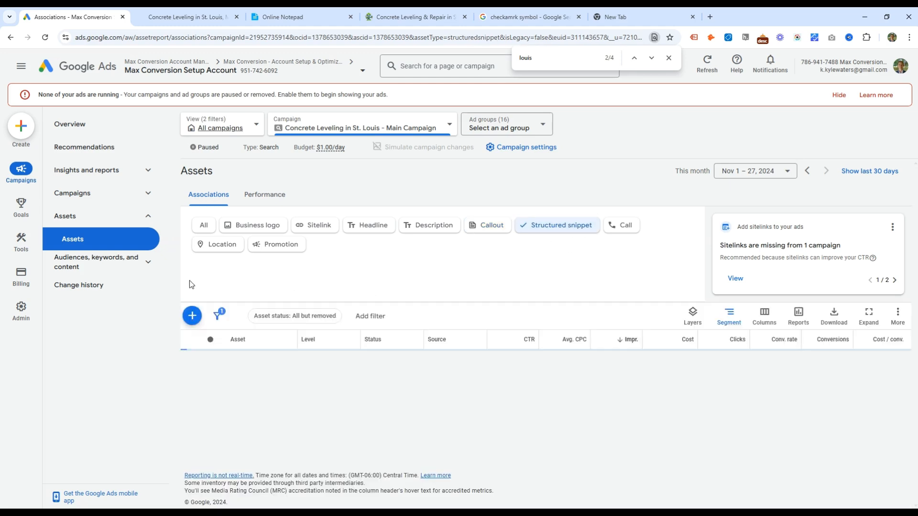
left_click(193, 316)
left_click(229, 245)
scroll(250, 305, "down", 4)
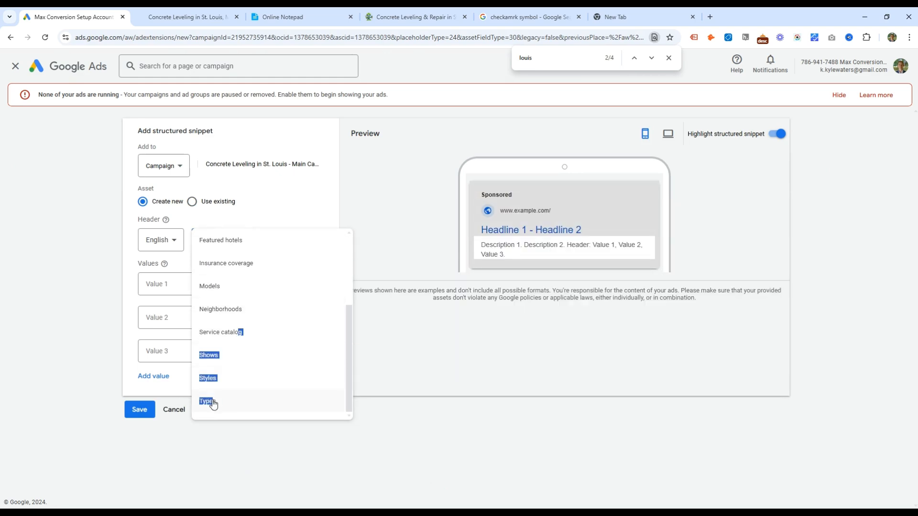
left_click(233, 333)
left_click(204, 283)
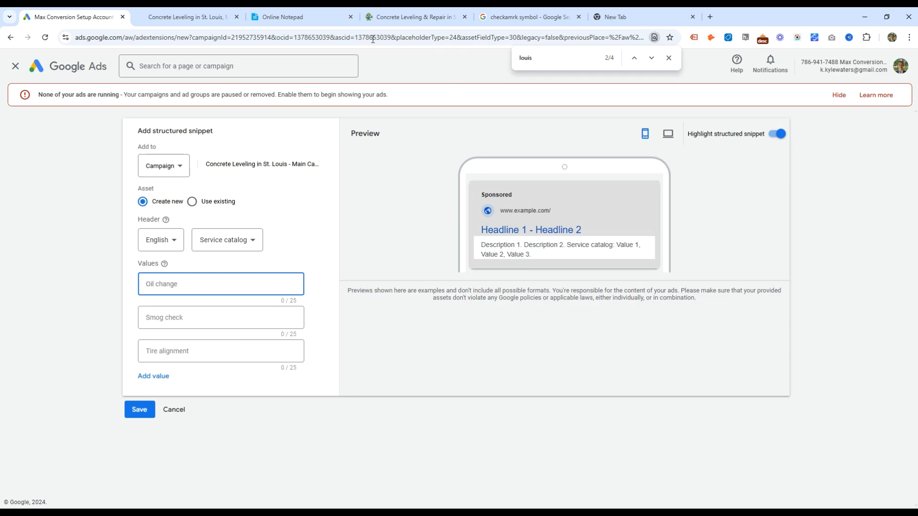
- Close the Concrete Leveling & Repair website tab and return to the structured snippet form in Google Ads
left_click(301, 16)
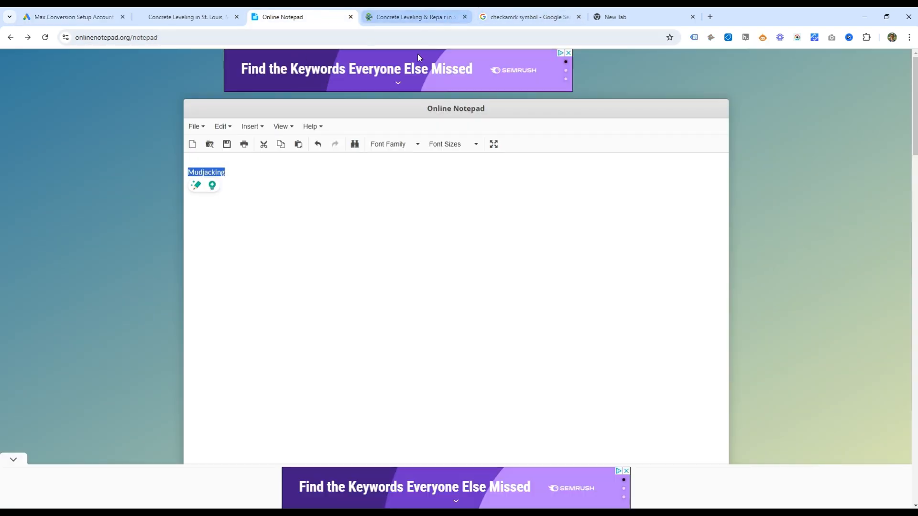
left_click(437, 15)
left_click(464, 17)
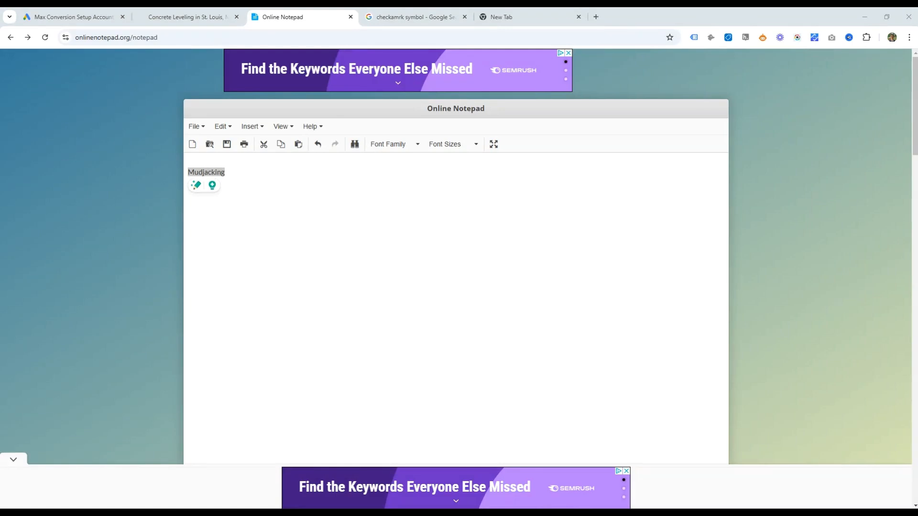
left_click(83, 11)
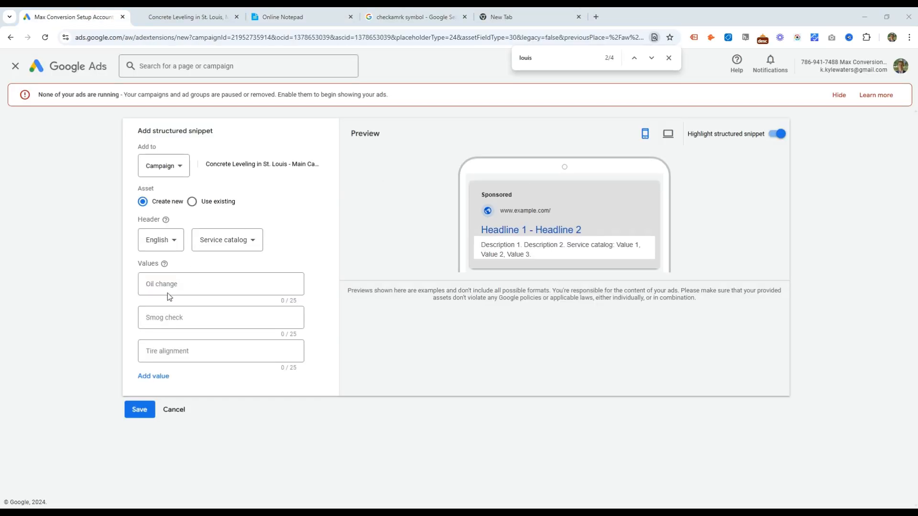
- Enter Driveway Leveling, Pool Deck Leveling and Garage Floor Leveling as the first three service catalog values
left_click(168, 292)
type("Driveway Leveling")
key("Tab")
type("Poo")
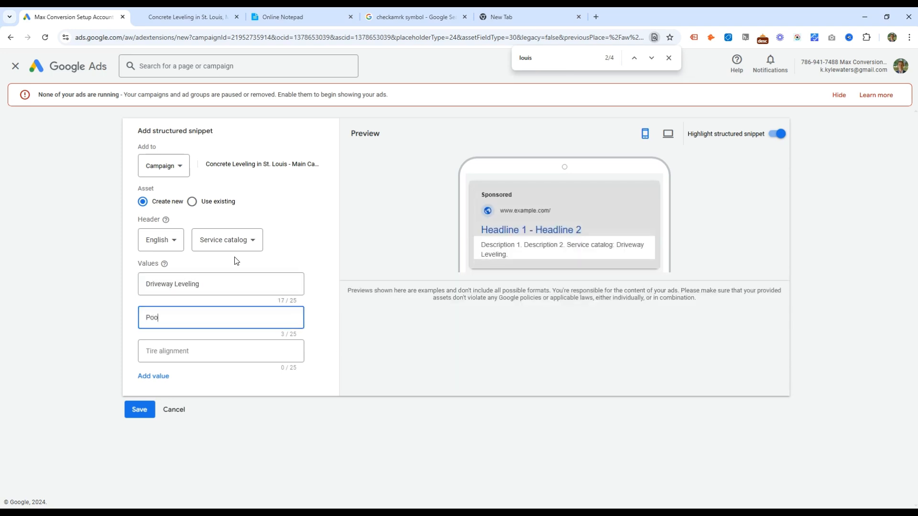
type("l Deck Leveling")
key("Tab")
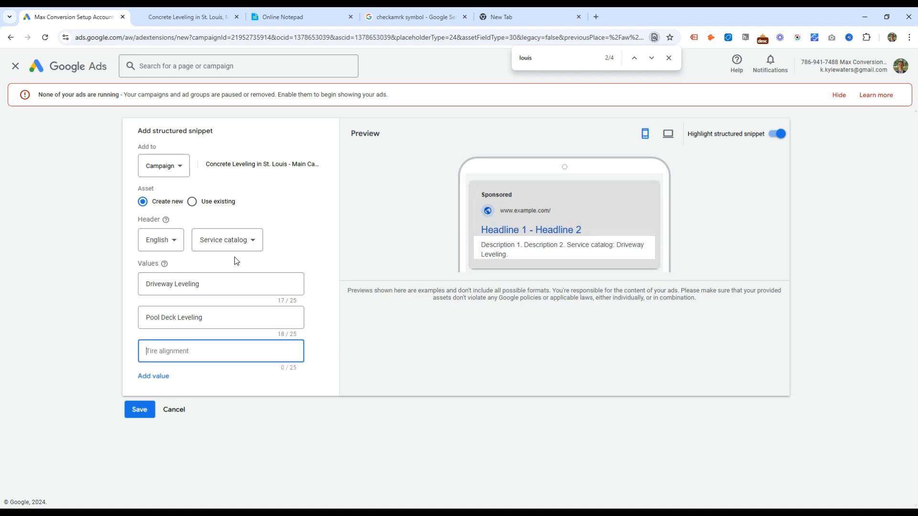
type("Garage Floor Le")
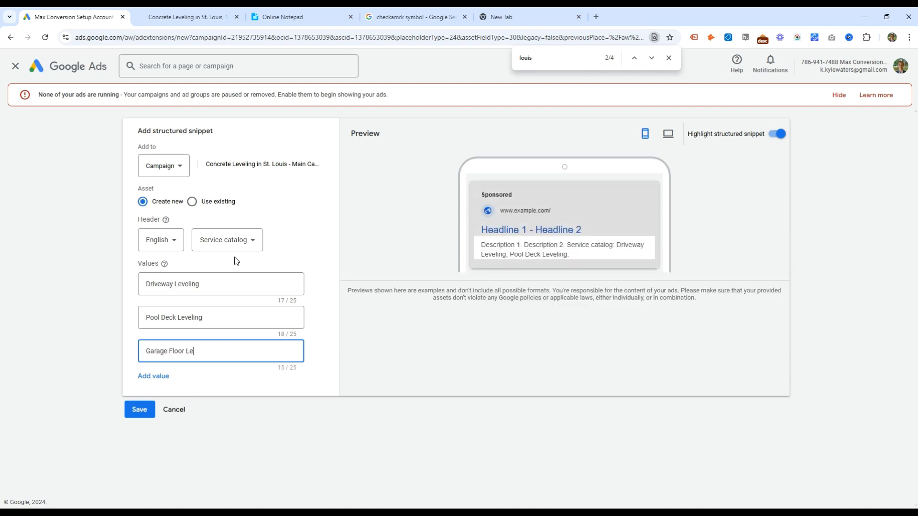
type("veling")
- Add four more value fields to the snippet and fill the first of them with Highway Stabilization, correcting its spelling
left_click(153, 376)
left_click(153, 409)
left_click(152, 443)
left_click(152, 477)
scroll(153, 473, "down", 2)
left_click(172, 311)
type("Highway Stablizination")
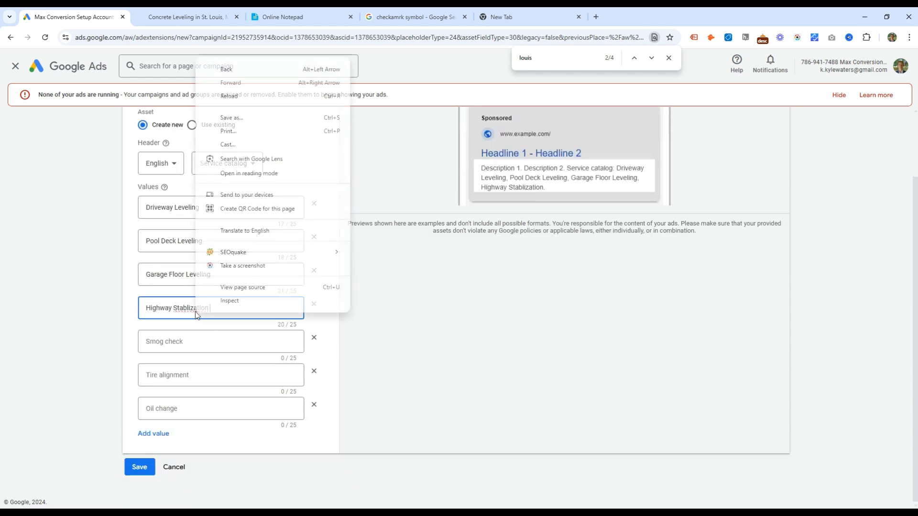
right_click(196, 309)
left_click(258, 128)
- Fill the remaining snippet values with Porch/Patio Leveling, Sidewalk Leveling and Stairway Leveling
key("Tab")
type("Porch/Patio Leveling")
key("Tab")
key("Tab")
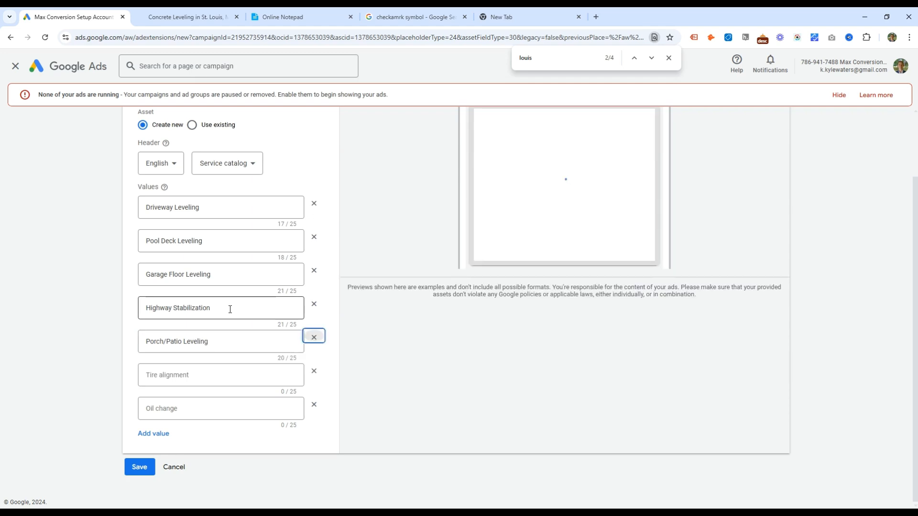
type("Sidewalk Leveling")
key("Tab")
key("Tab")
type("Sgta")
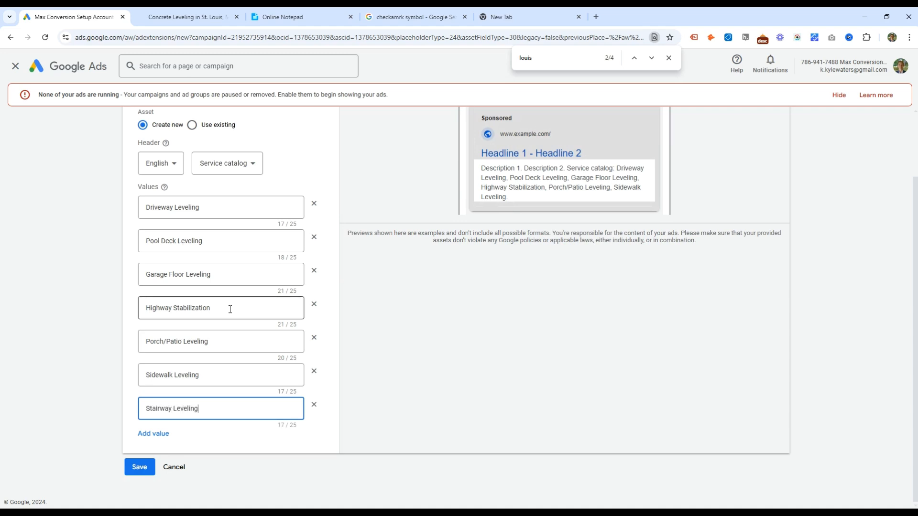
- Add Concrete Slab Leveling as another service catalog value and save the structured snippet
left_click(154, 433)
type("Concrete L")
key("BackSpace")
key("BackSpace")
type("Slab Leveling")
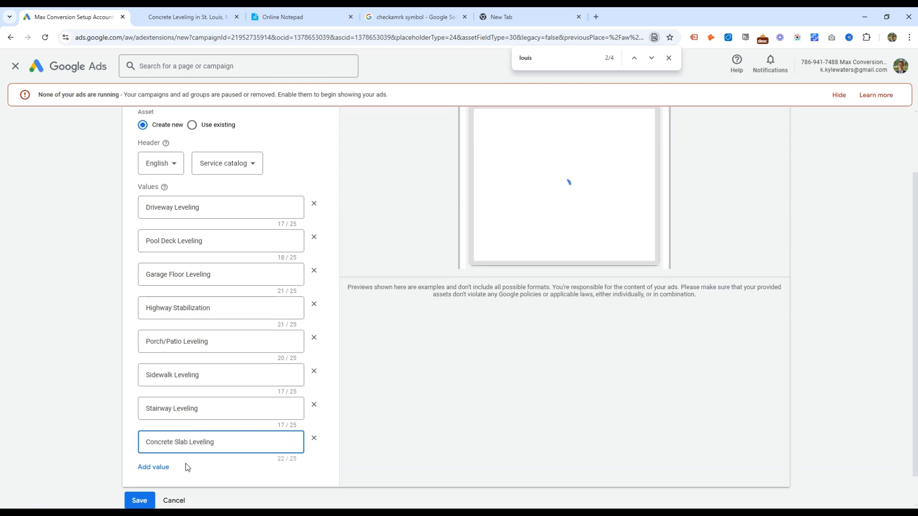
left_click(139, 501)
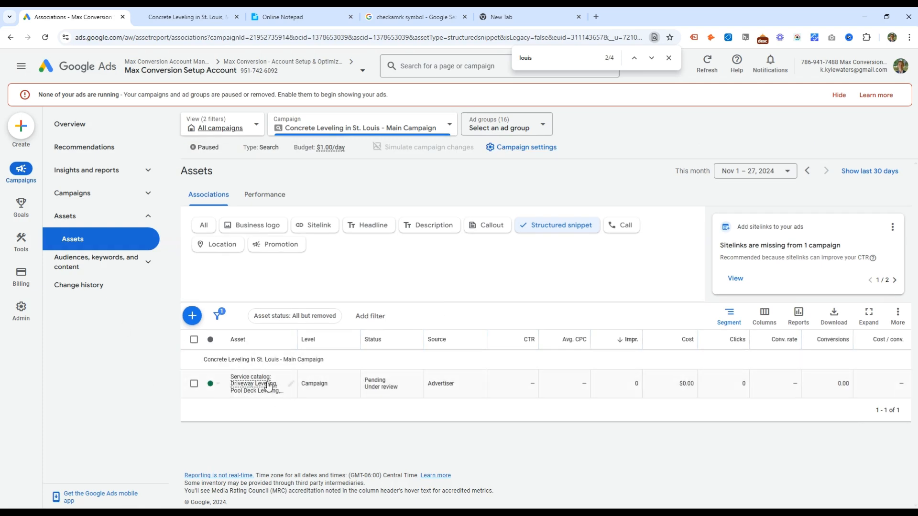
- Reopen the saved service catalog snippet to review its values and ad preview, and close it without changes
left_click(291, 383)
left_click(271, 390)
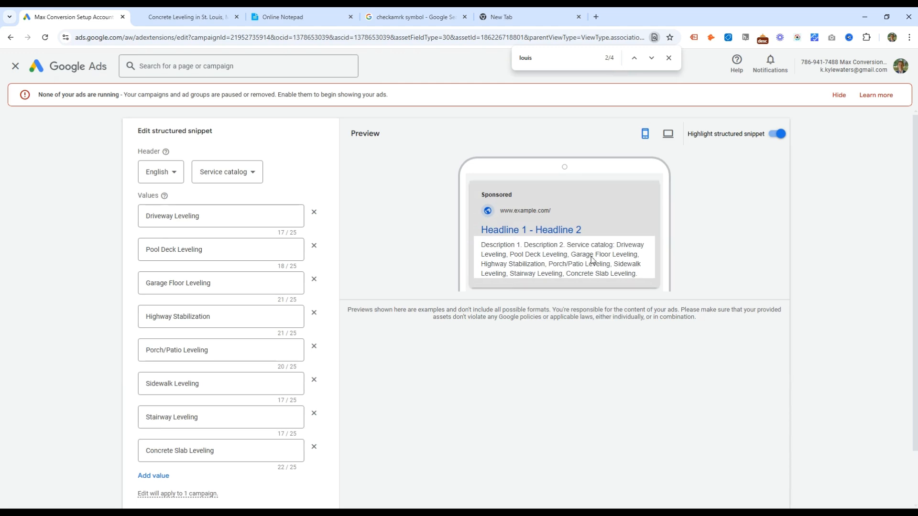
scroll(162, 430, "down", 1)
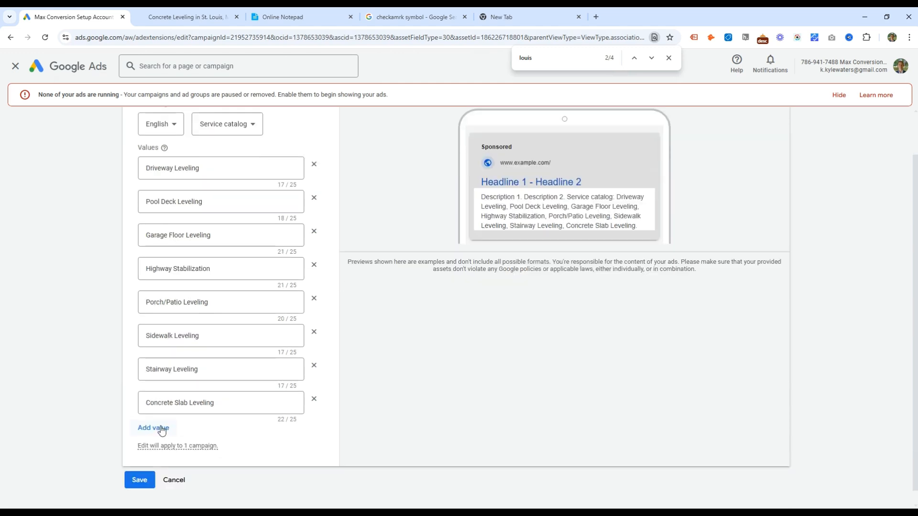
left_click(177, 480)
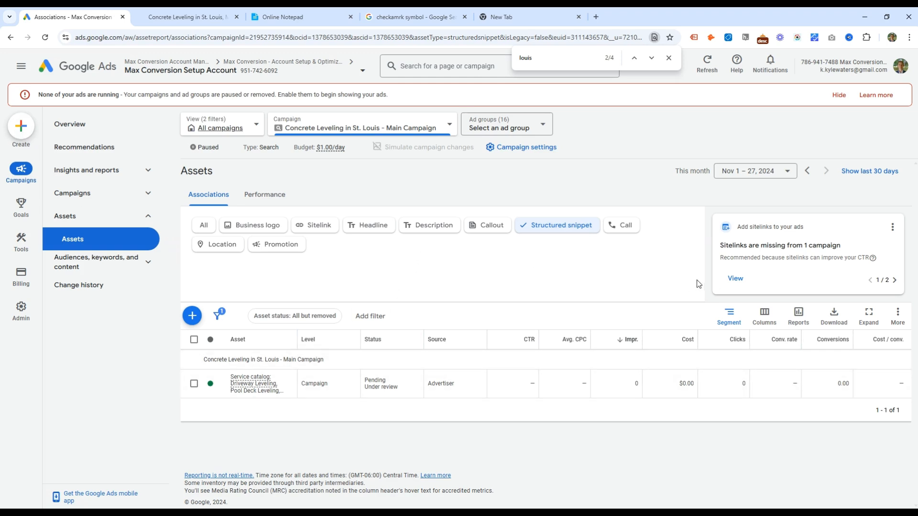
- Review the form for a new call asset, leave it without saving, and check the campaign's location assets
left_click(621, 226)
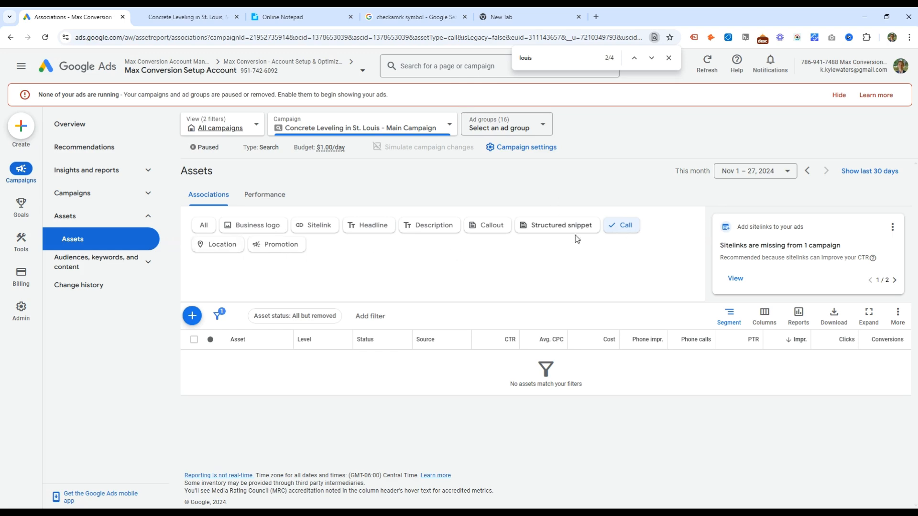
left_click(193, 316)
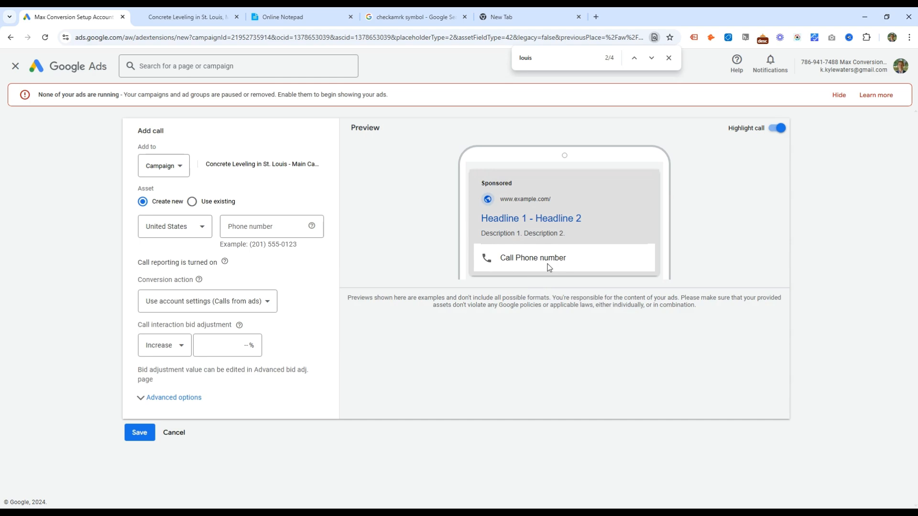
left_click(175, 433)
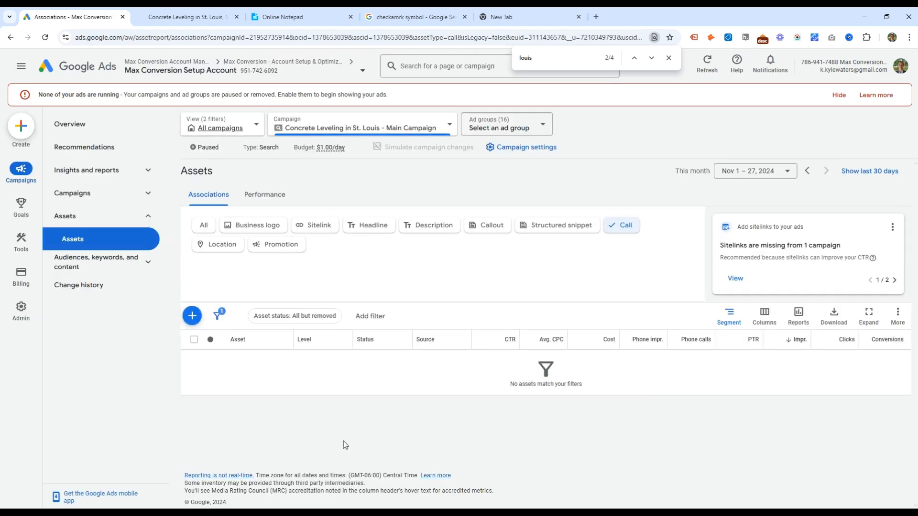
left_click(216, 244)
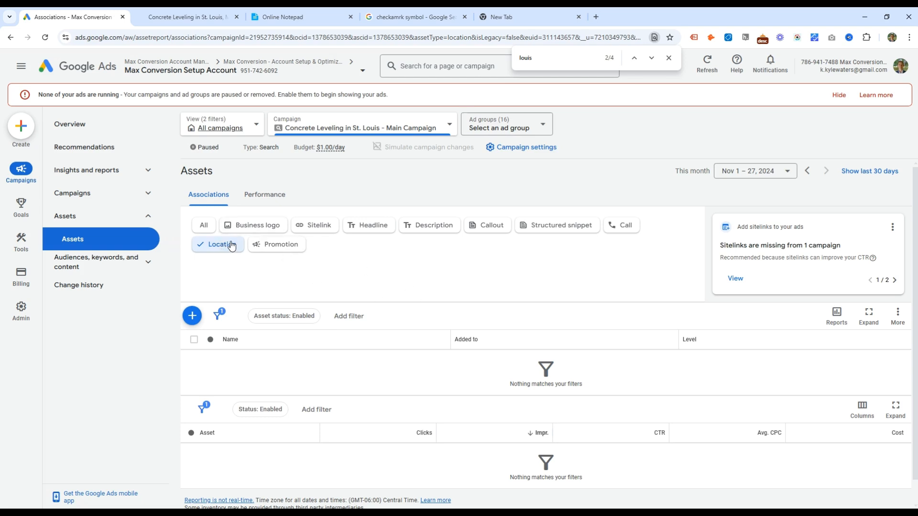
- Start a new promotion asset for the campaign and review the available occasions and form fields
left_click(258, 244)
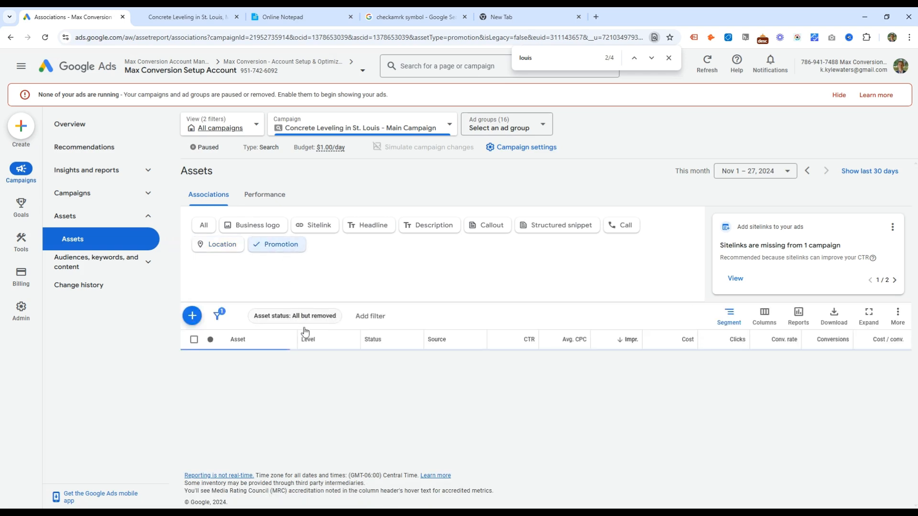
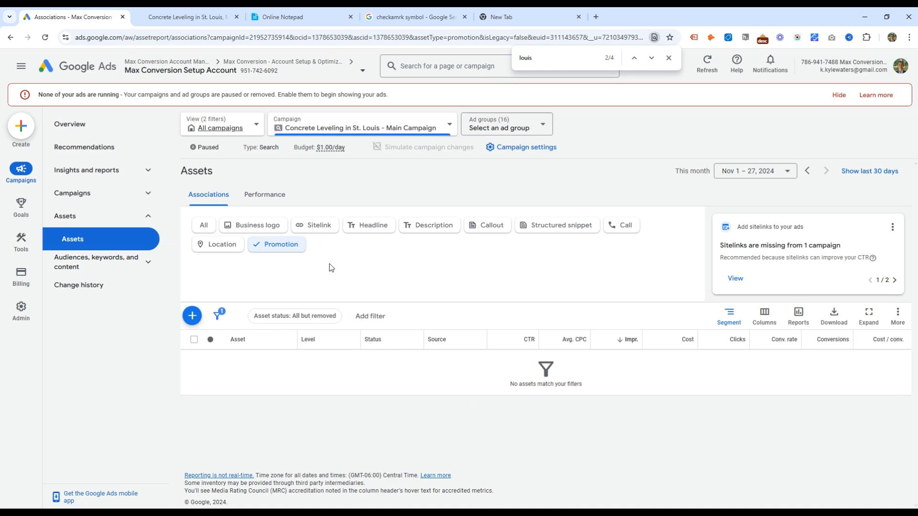
left_click(192, 316)
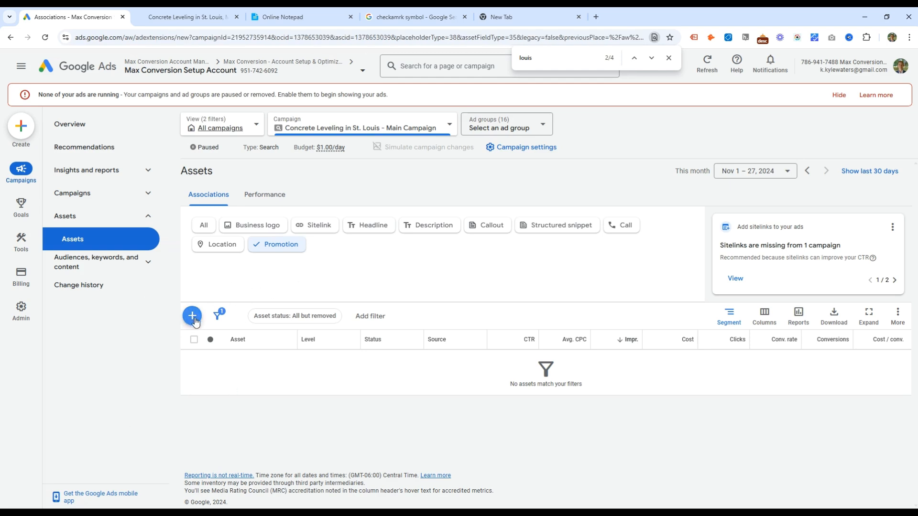
left_click(195, 232)
scroll(206, 320, "down", 2)
scroll(213, 326, "up", 5)
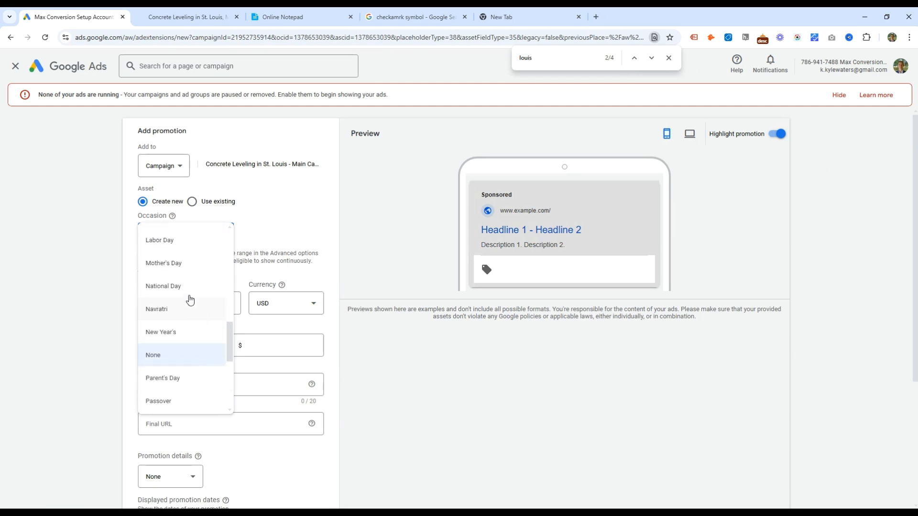
scroll(187, 364, "down", 5)
scroll(174, 376, "up", 6)
scroll(188, 256, "up", 3)
left_click(262, 250)
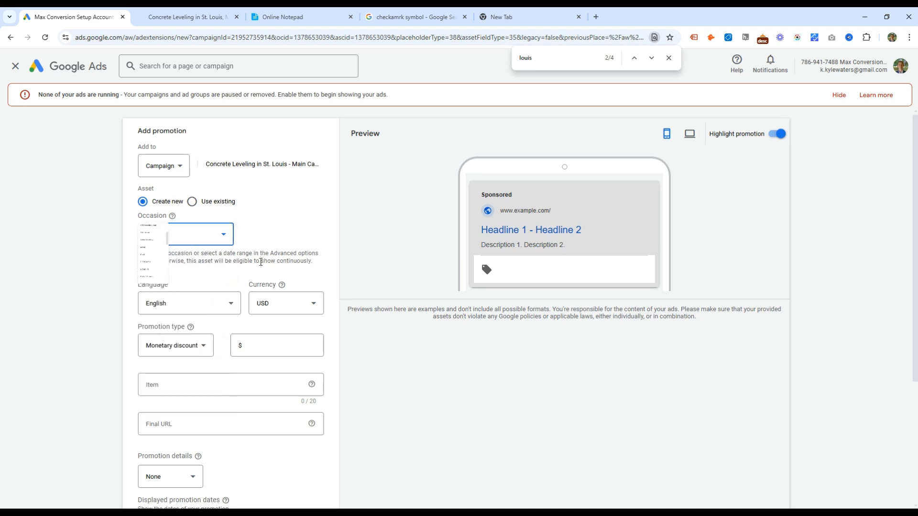
scroll(229, 392, "down", 4)
scroll(192, 436, "up", 3)
- Try a 10% percent-discount promotion for the item Concrete Leveling and discard the form without saving
left_click(177, 307)
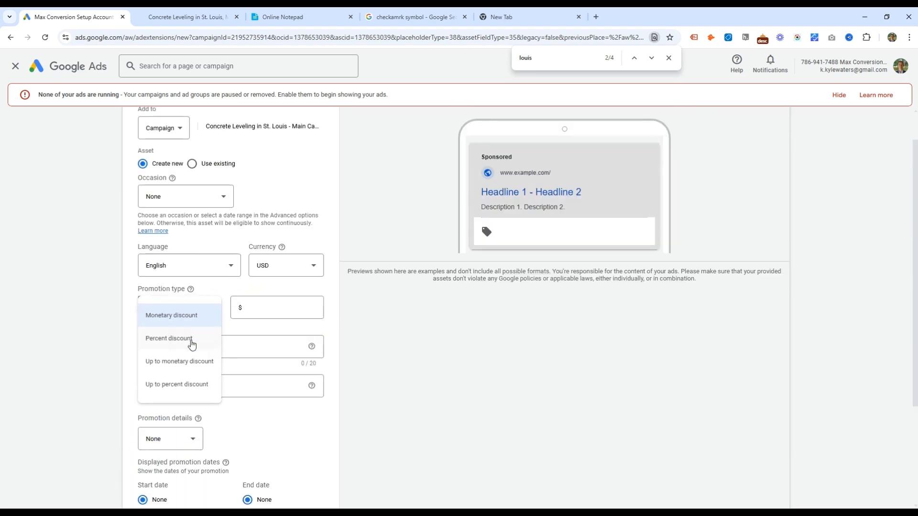
left_click(174, 340)
type("10")
left_click(515, 269)
left_click(239, 354)
type("Concrete Leveligng")
scroll(209, 420, "down", 3)
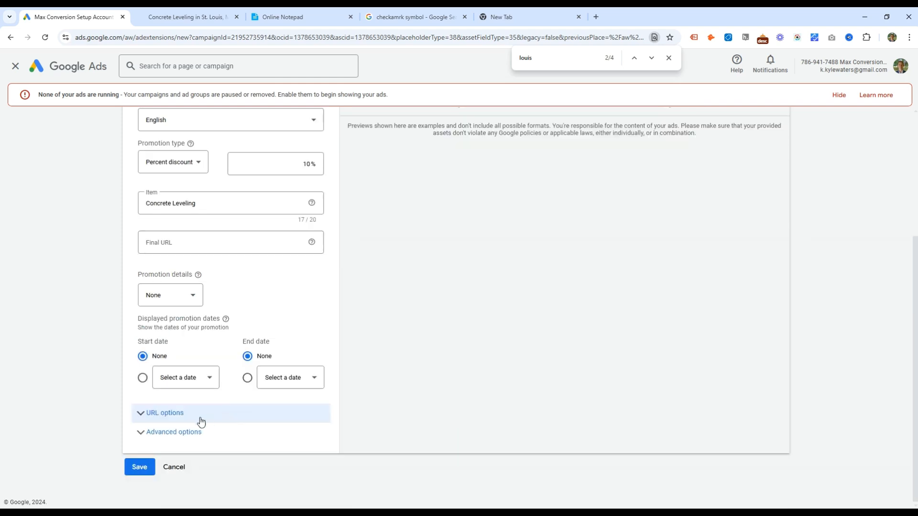
left_click(177, 468)
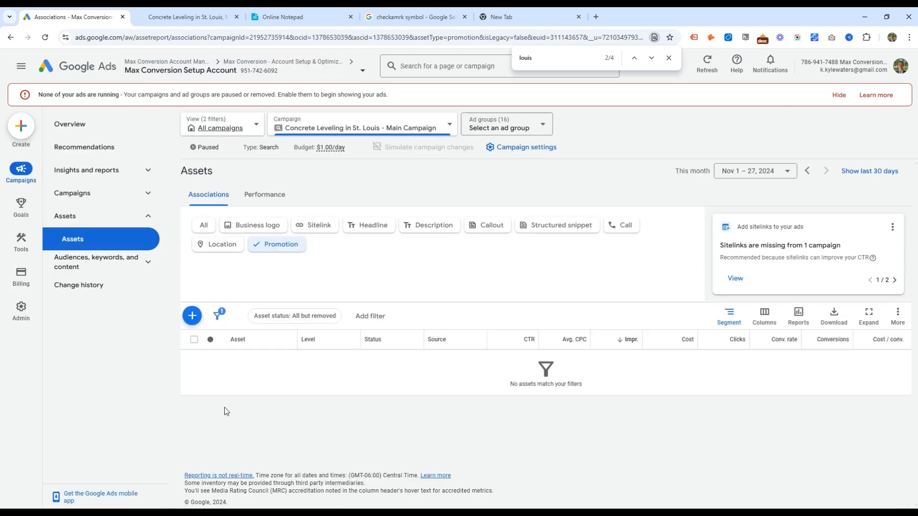
- Start a new sitelink asset for the campaign, checking the existing sitelinks and keeping the option to create new ones
left_click(316, 225)
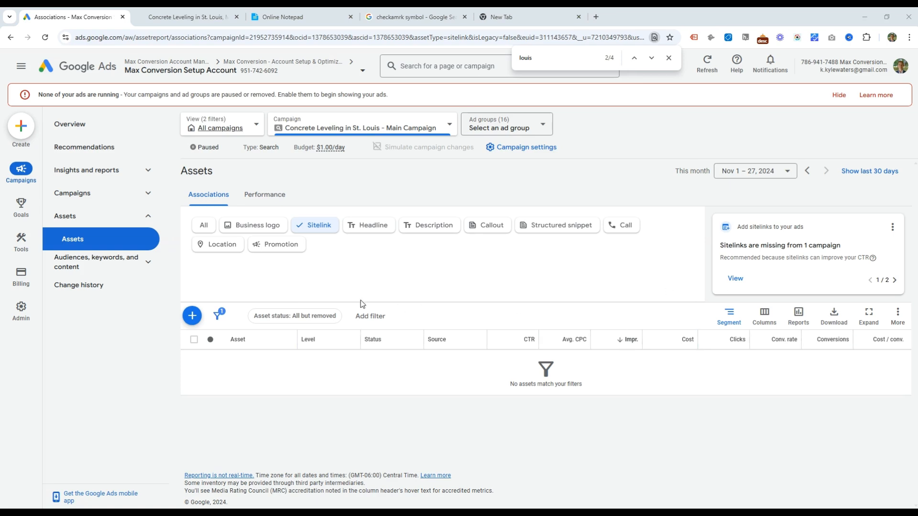
left_click(192, 316)
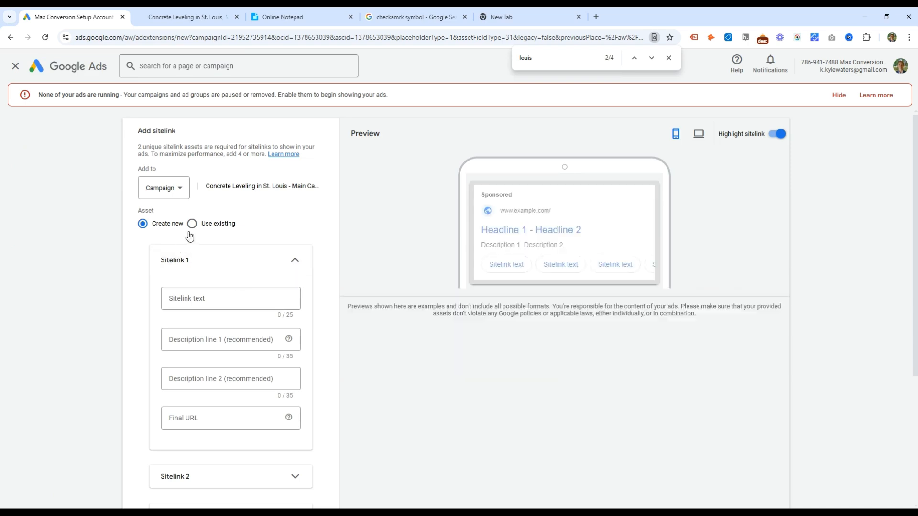
left_click(185, 224)
left_click(168, 322)
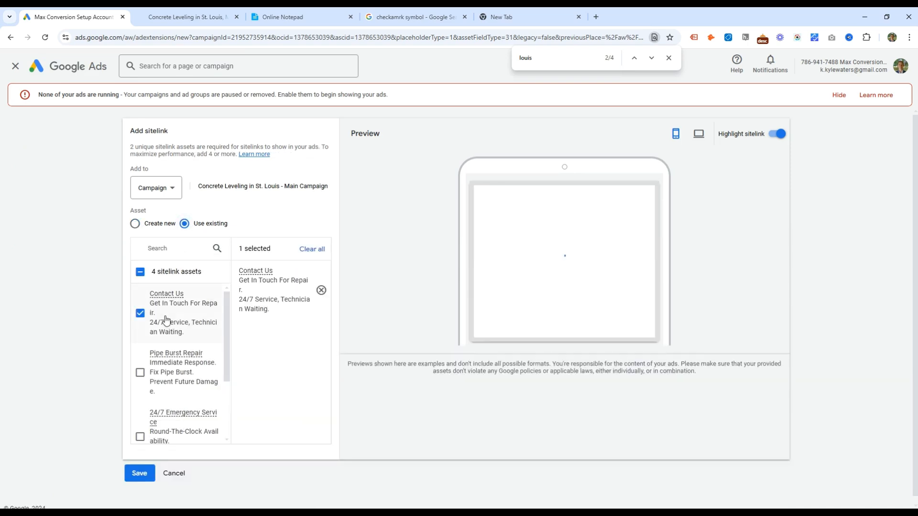
left_click(168, 321)
left_click(148, 230)
- Set the first sitelink's text to Concrete Leveling and the second's to Save 10% This Week Only
left_click(259, 299)
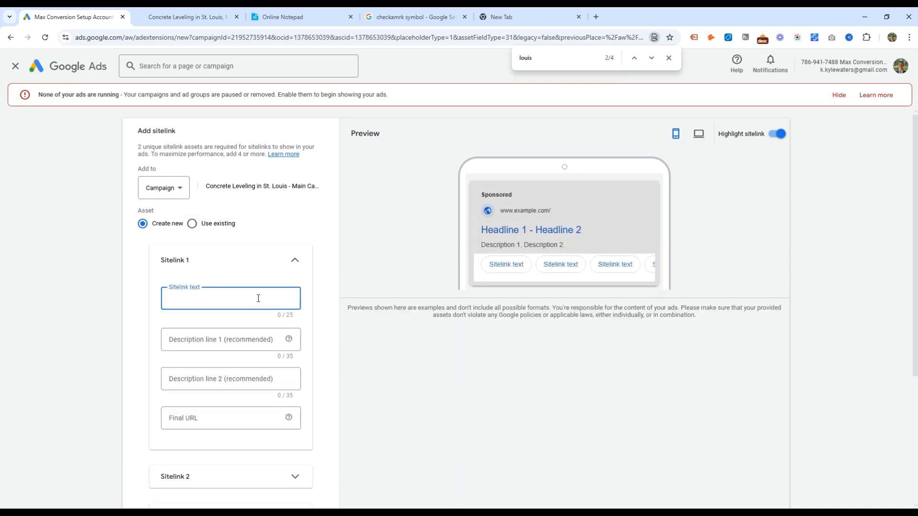
type("Concret eLLeveling")
scroll(230, 268, "down", 4)
left_click(209, 297)
left_click(209, 320)
type("Save 10%")
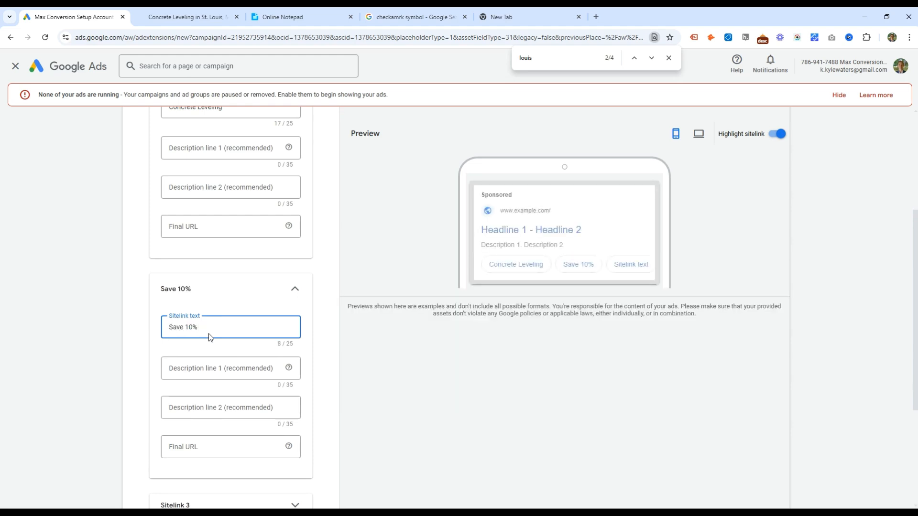
type(" Thuis")
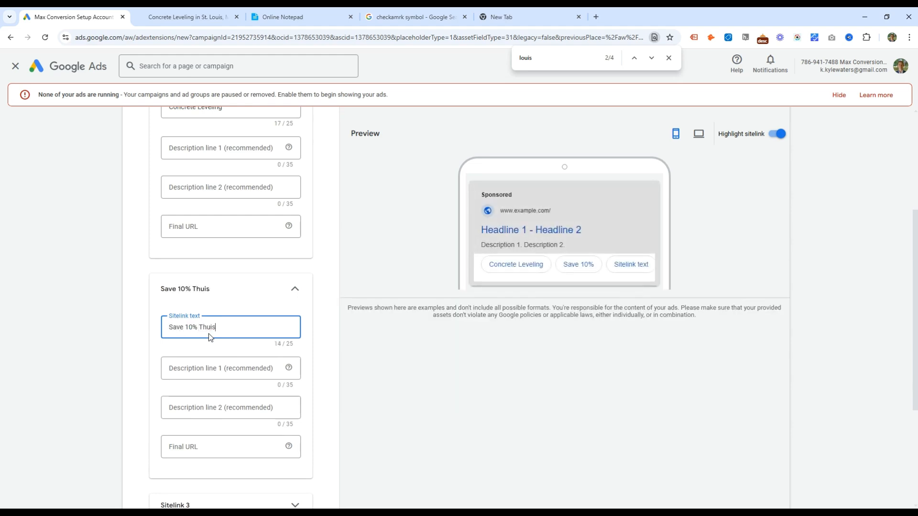
key("BackSpace")
key("BackSpace")
key("BackSpace")
type("is Week Only")
- Set the third sitelink's text to Get A Free Quote and the fourth's to Driveway Leveling
scroll(209, 334, "down", 4)
left_click(219, 324)
left_click(194, 364)
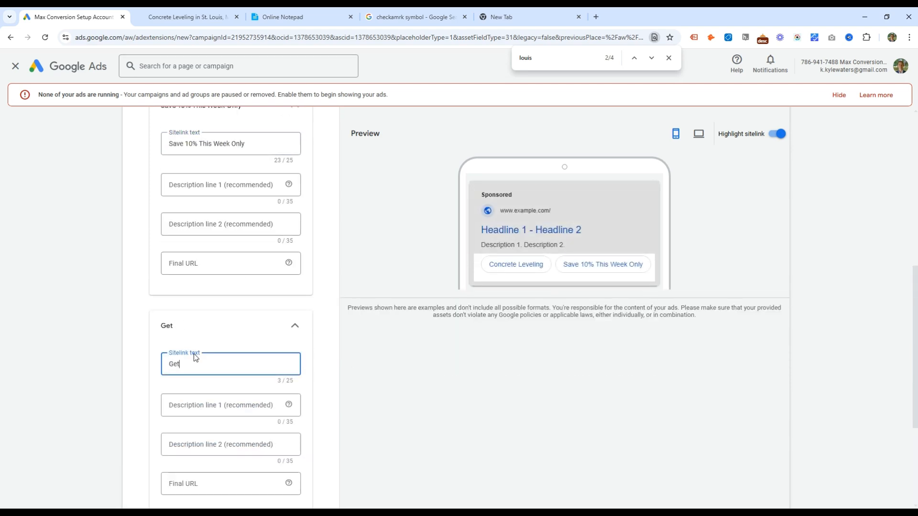
type("Get A Free Quote")
scroll(210, 358, "down", 4)
left_click(219, 364)
type("Driveway Leveling")
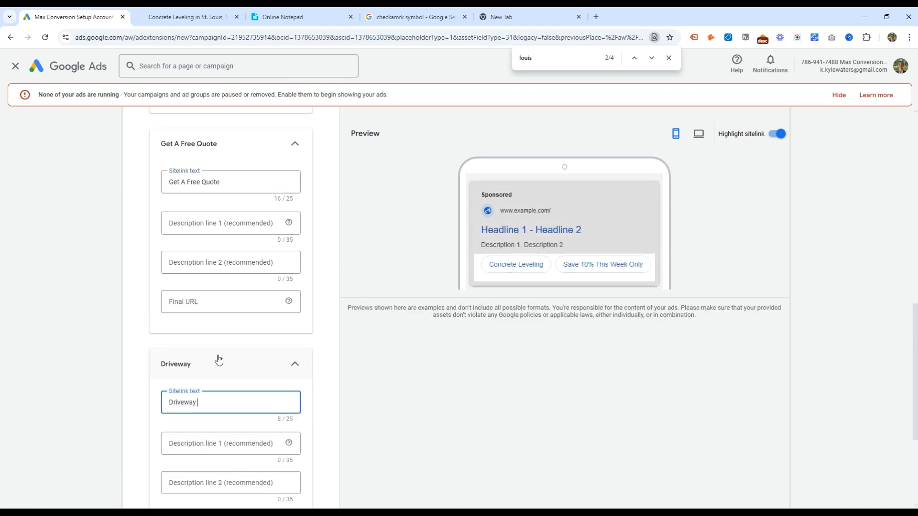
- Set the fifth sitelink's text to Pool Deck Leveling
scroll(219, 360, "down", 4)
left_click(182, 391)
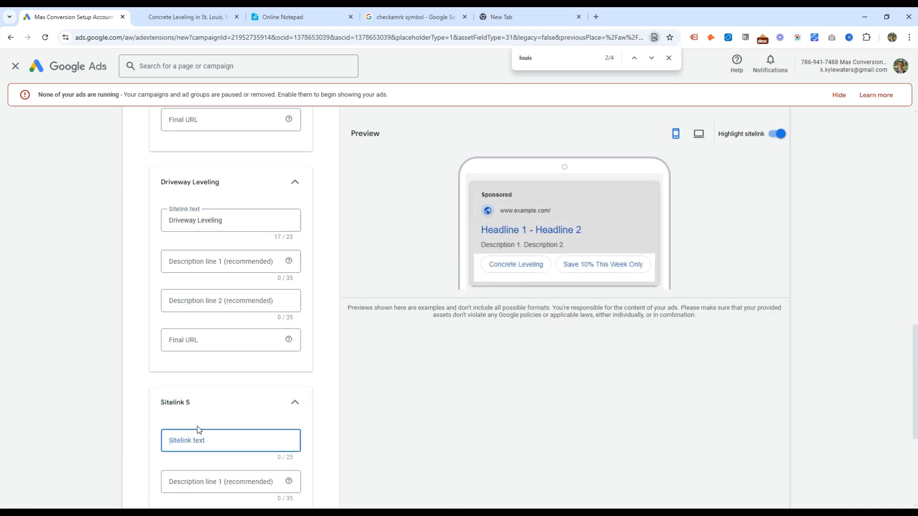
scroll(230, 406, "down", 4)
type("Pool Deck")
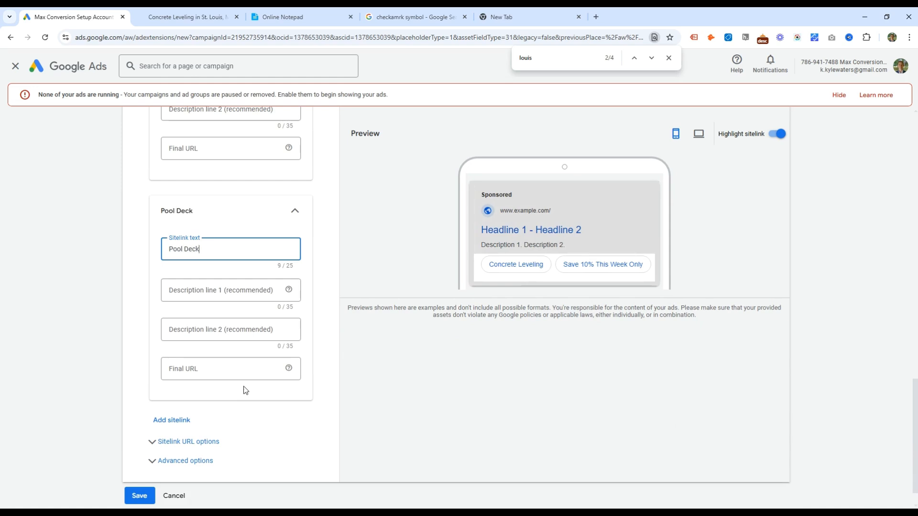
type(" Leveling")
- Check the landing page preview and bring up the stlouisconcreteleveling.com home page
scroll(226, 319, "up", 6)
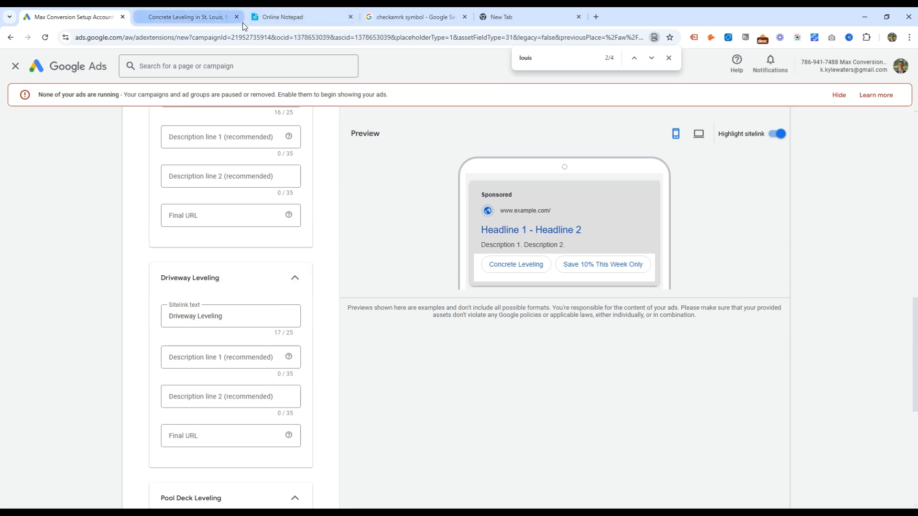
left_click(210, 17)
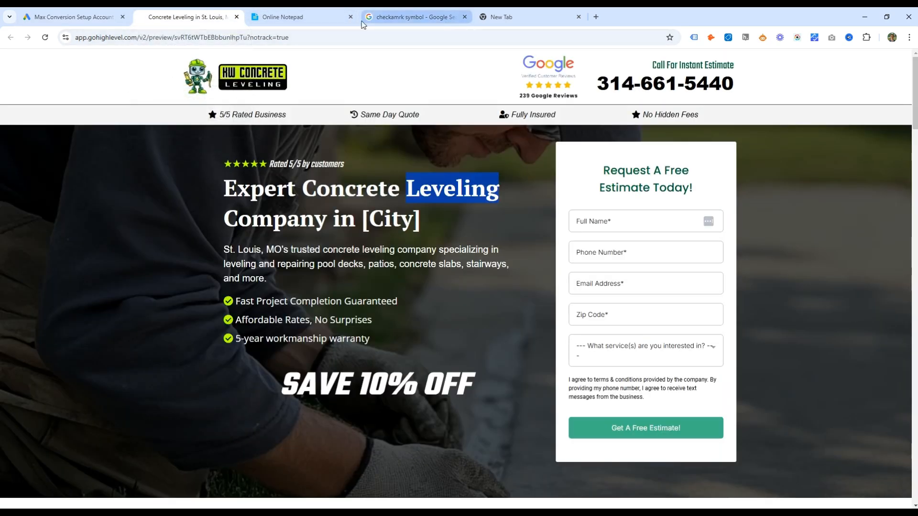
left_click(98, 17)
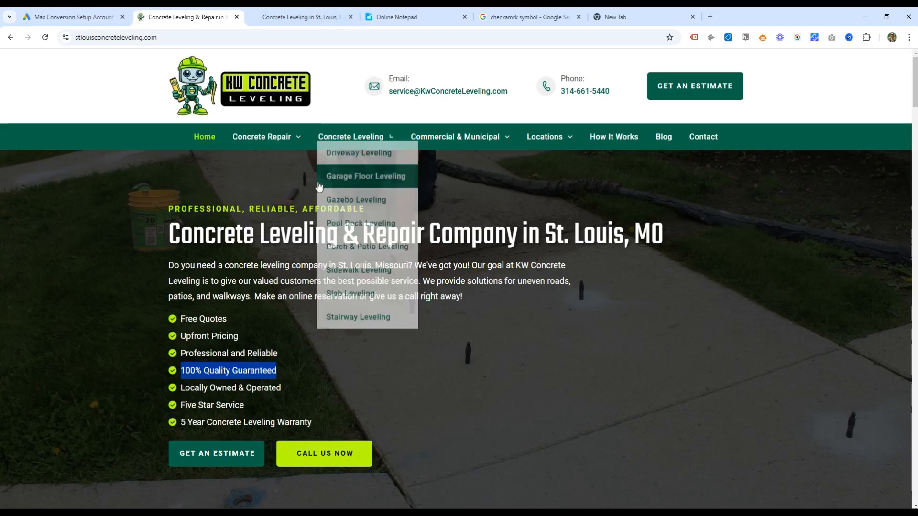
left_click(388, 354)
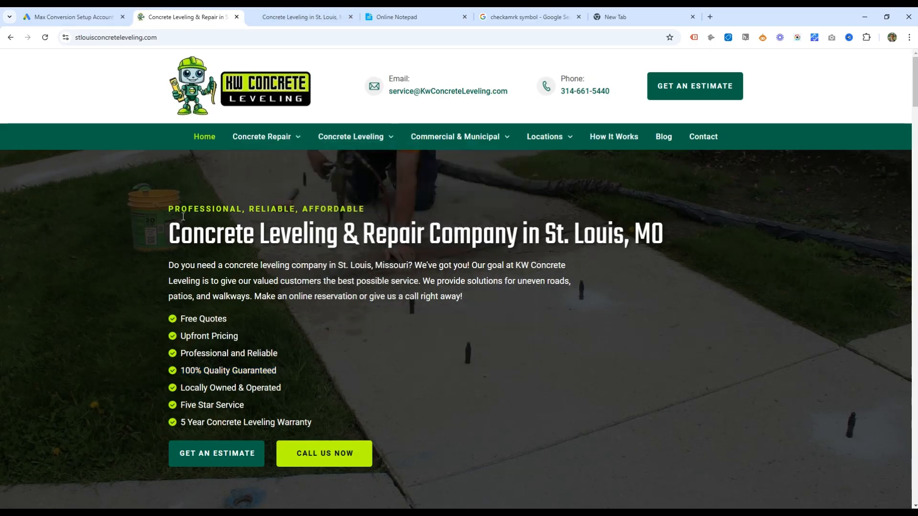
- Append ?utm_medium=1 to the website's home page address and load it
left_click(295, 38)
left_click(294, 40)
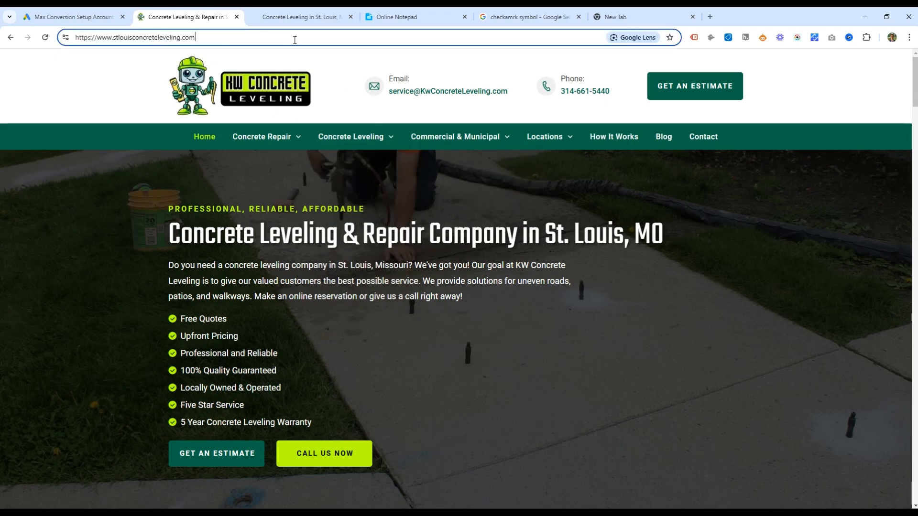
type("?ut")
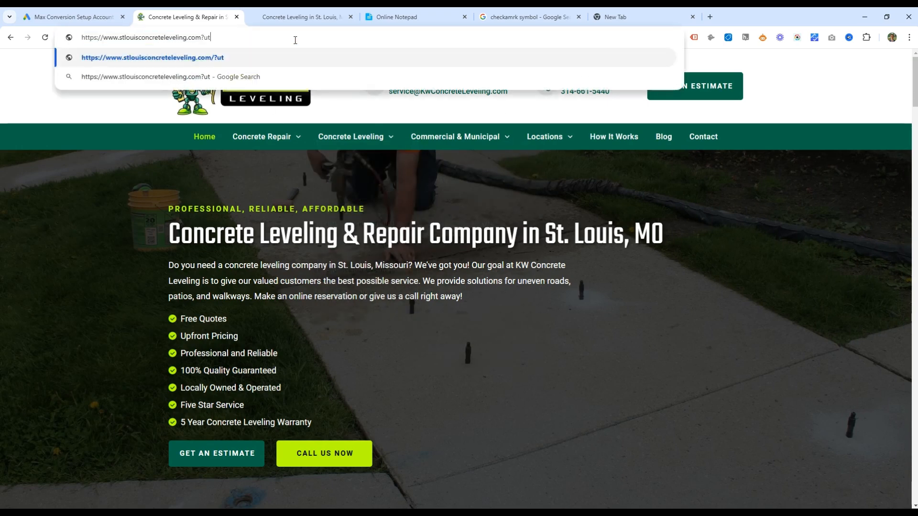
type("m_medium-=")
key("BackSpace")
key("BackSpace")
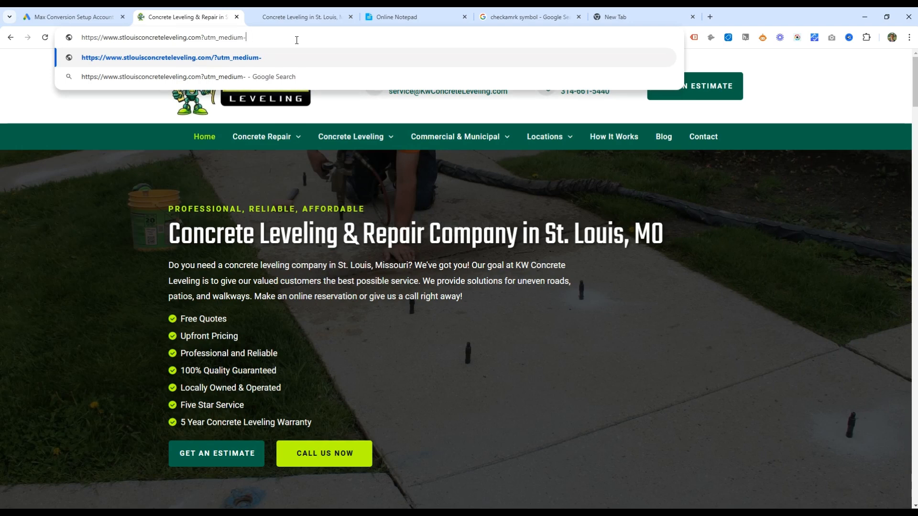
key("alt+Tab")
key("alt+Tab")
type("=1")
key("Return")
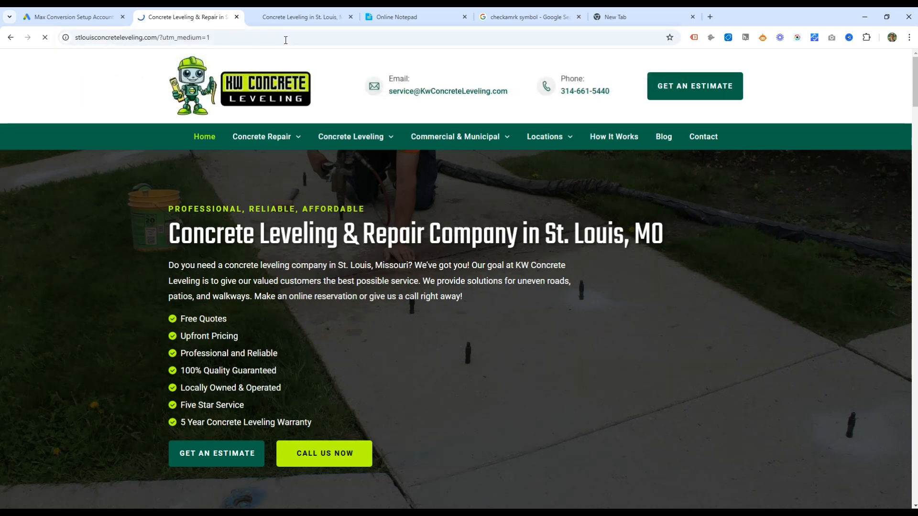
- Copy the tagged home page address with utm_medium=1 into the Concrete Leveling sitelink's final URL
left_click(275, 39)
key("ctrl+c")
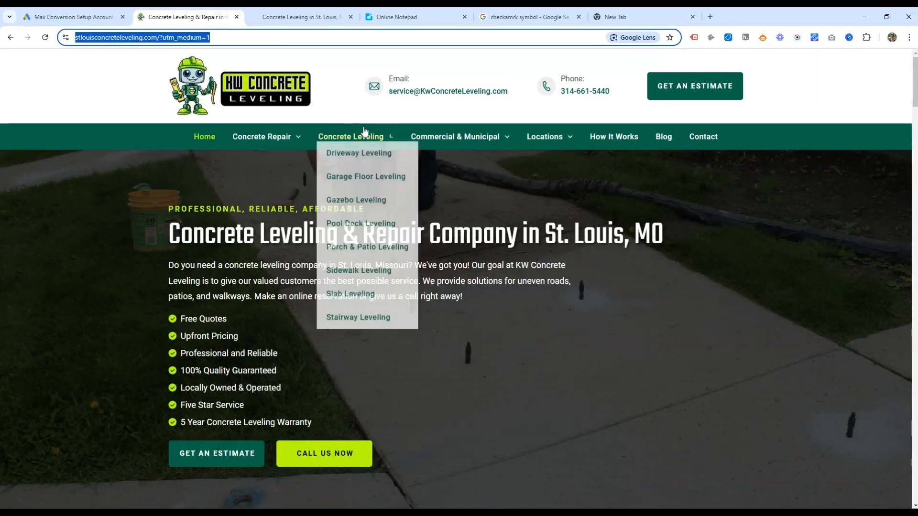
left_click(74, 17)
scroll(222, 201, "up", 9)
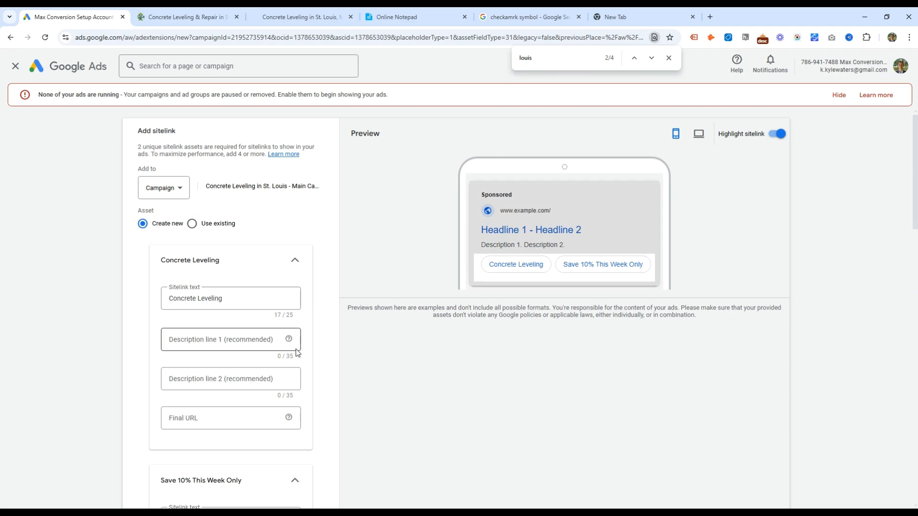
left_click(221, 299)
key("ctrl+a")
left_click(196, 412)
key("ctrl+v")
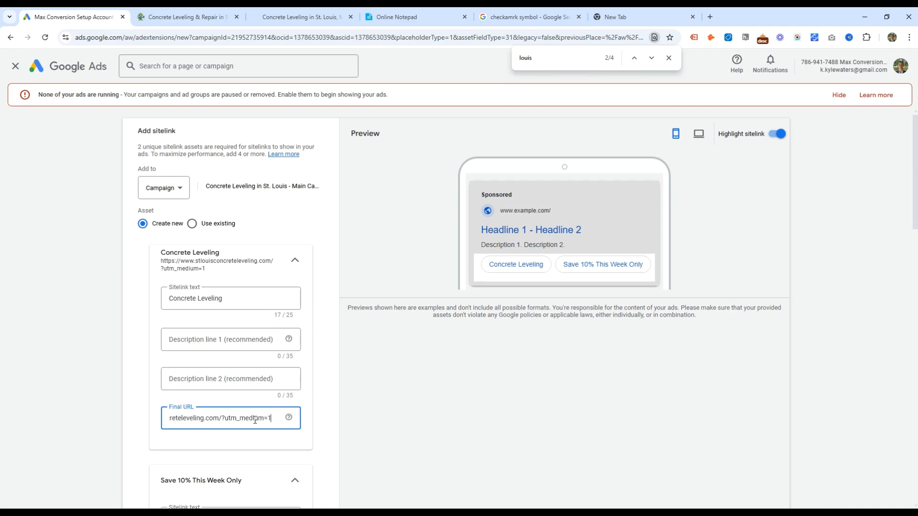
left_click_drag(221, 423, 403, 414)
key("BackSpace")
left_click_drag(191, 419, 328, 424)
scroll(220, 420, "down", 2)
left_click(261, 325)
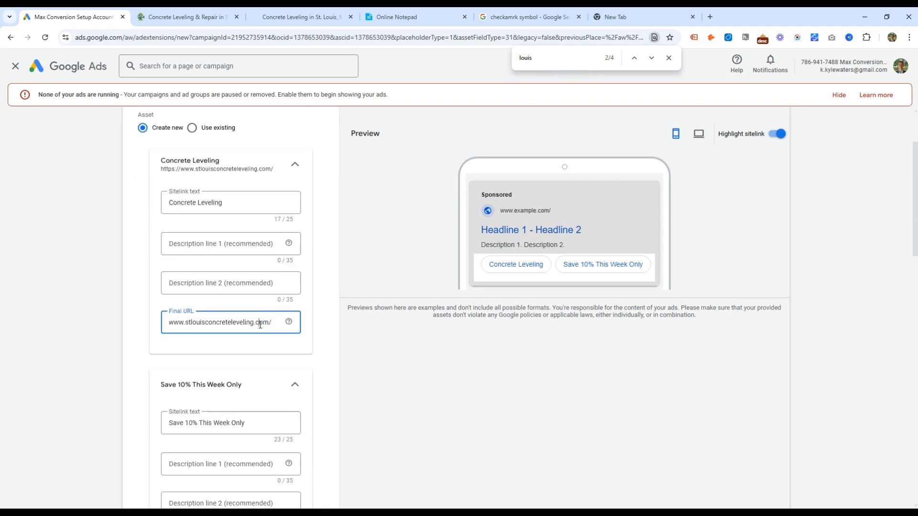
key("ctrl+z")
left_click_drag(222, 319, 271, 323)
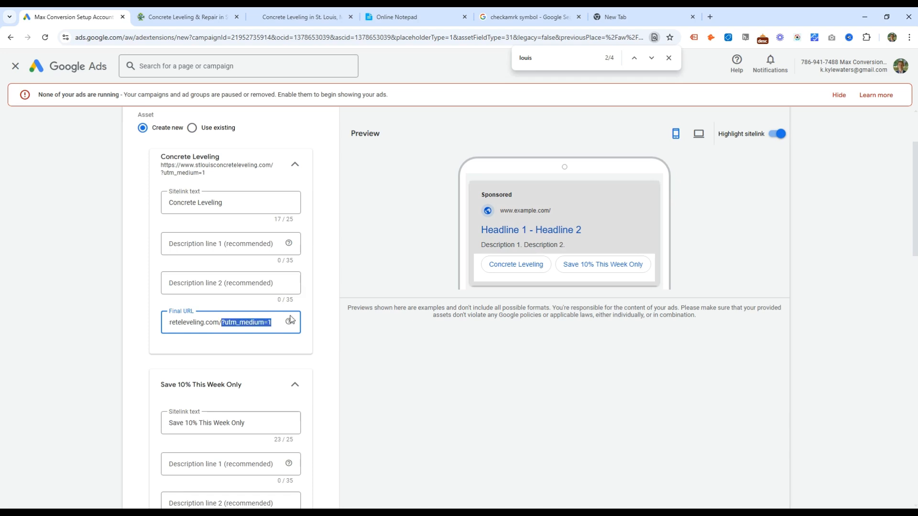
- Give the Save 10% This Week Only sitelink the final URL ending in utm_medium=2 and Driveway Leveling the one ending in utm_medium=3
scroll(253, 330, "down", 3)
left_click(254, 395)
key("ctrl+v")
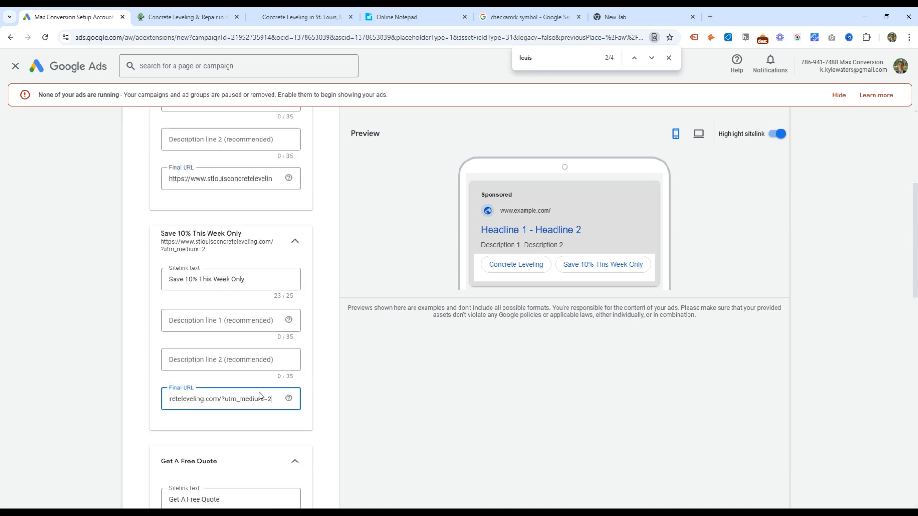
scroll(229, 423, "down", 10)
left_click(213, 360)
key("ctrl+v")
key("BackSpace")
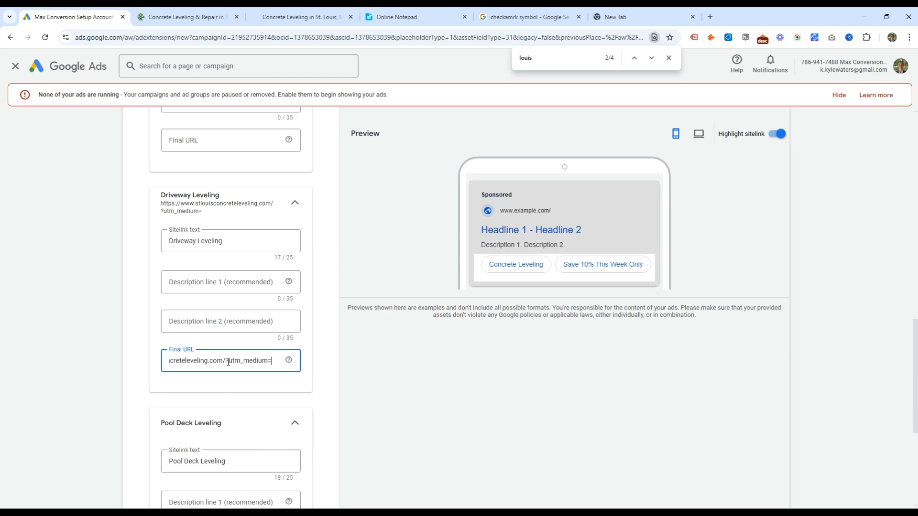
type("3")
- Give the Get A Free Quote sitelink the final URL ending in utm_medium=4 and Pool Deck Leveling the one ending in utm_medium=5
scroll(311, 268, "up", 2)
left_click(208, 235)
key("ctrl+v")
key("BackSpace")
type("4")
scroll(217, 233, "down", 6)
left_click(192, 388)
key("ctrl+v")
key("BackSpace")
type("5")
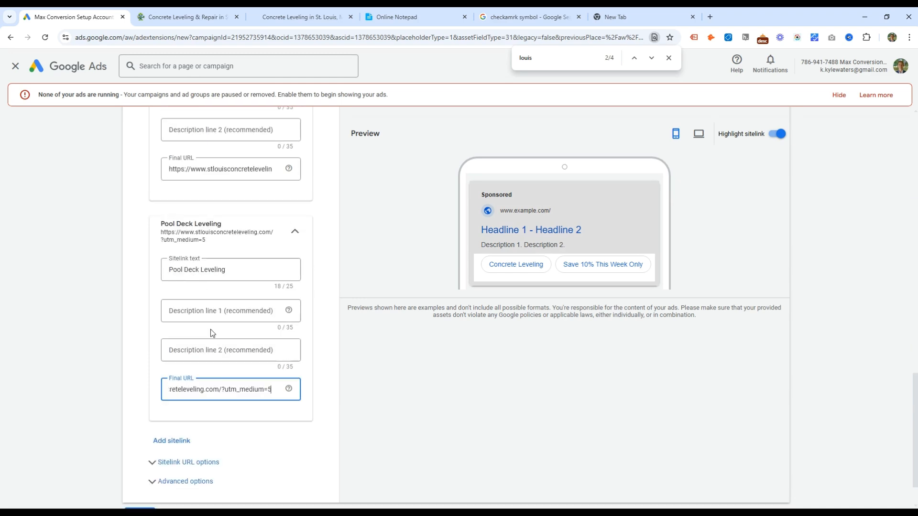
- Load the website's home page with utm_medium=5 to check that the tagged address works
left_click(191, 17)
left_click(204, 38)
key("BackSpace")
type("5")
key("Return")
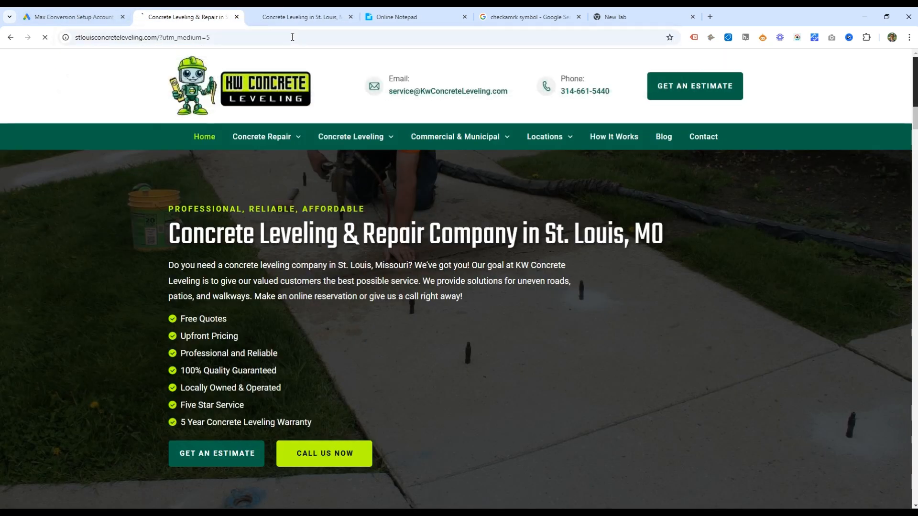
- Review the optional description lines of the five new sitelinks in the Google Ads form
left_click(75, 17)
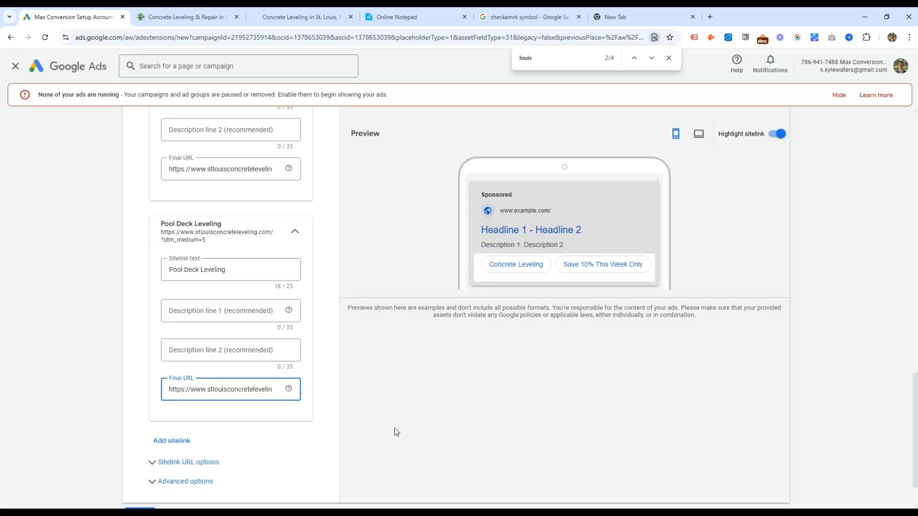
left_click(191, 315)
left_click(229, 348)
left_click(232, 310)
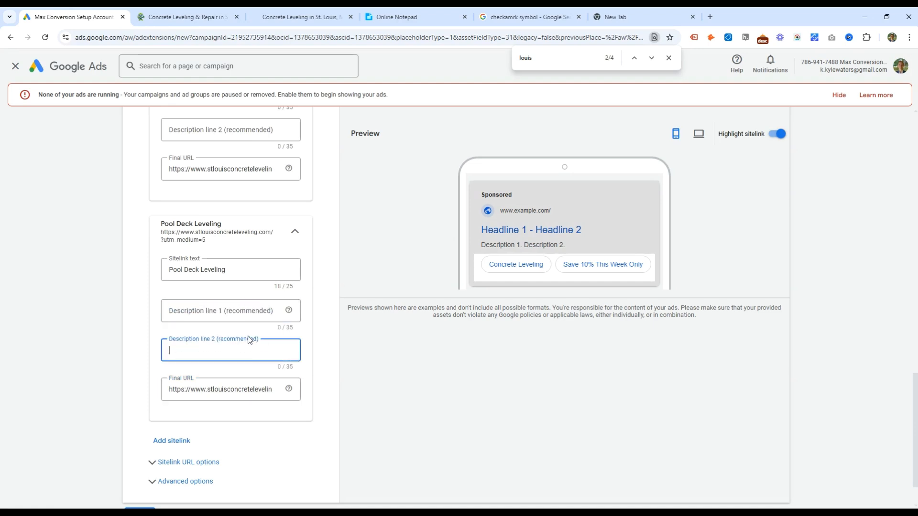
scroll(248, 329, "up", 4)
left_click(252, 285)
left_click(262, 327)
left_click(241, 285)
scroll(262, 318, "up", 8)
scroll(258, 320, "down", 10)
scroll(257, 321, "down", 3)
scroll(252, 330, "up", 19)
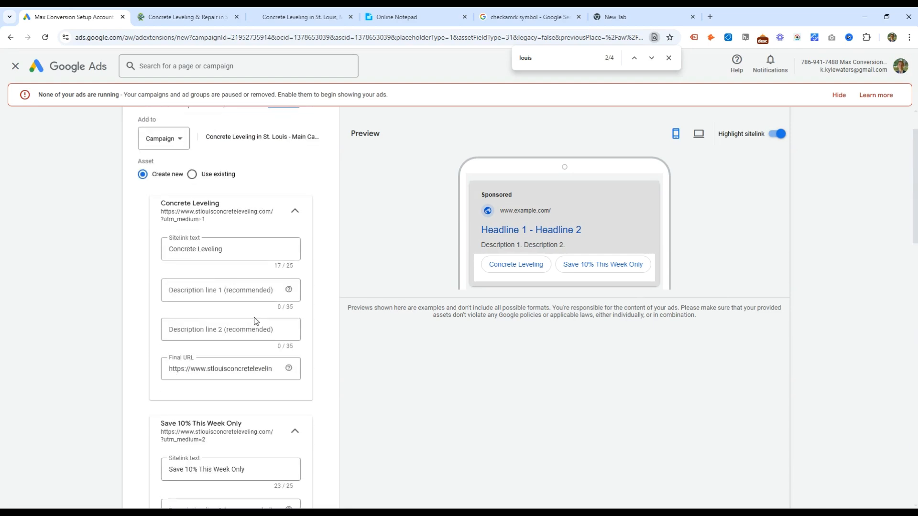
- Inspect the utm_medium=1 tag at the end of the Concrete Leveling sitelink's final URL
left_click_drag(219, 371, 322, 368)
left_click(236, 371)
left_click_drag(236, 371, 277, 371)
left_click(275, 370)
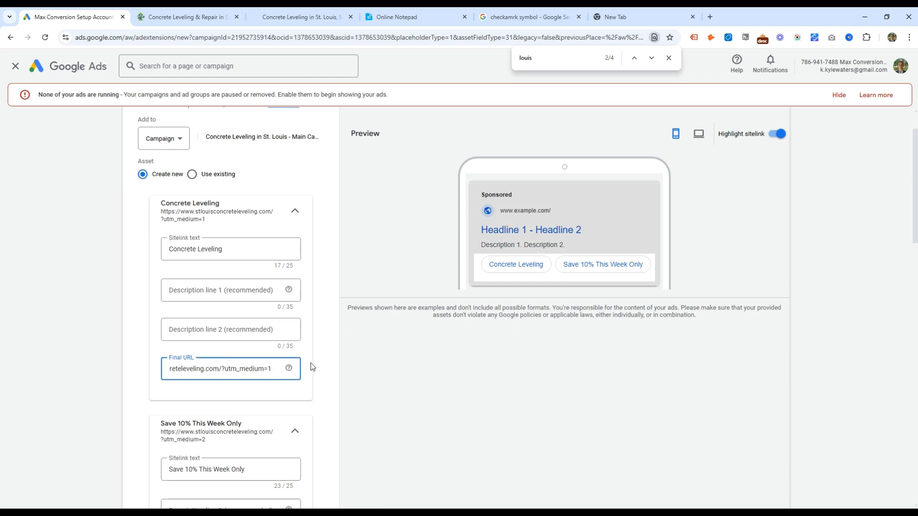
- Open the website's Porch & Patio Leveling page and look over its content and headline
left_click(182, 17)
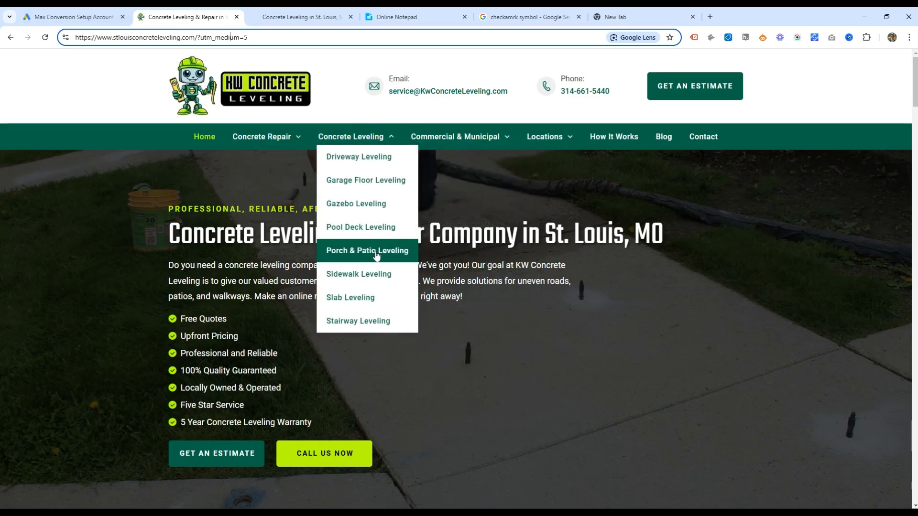
left_click(363, 249)
scroll(502, 286, "down", 20)
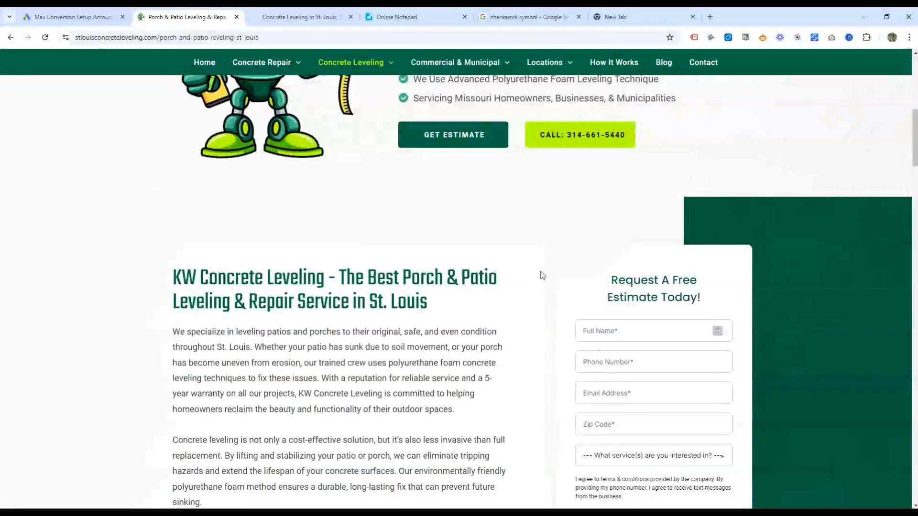
scroll(526, 266, "up", 20)
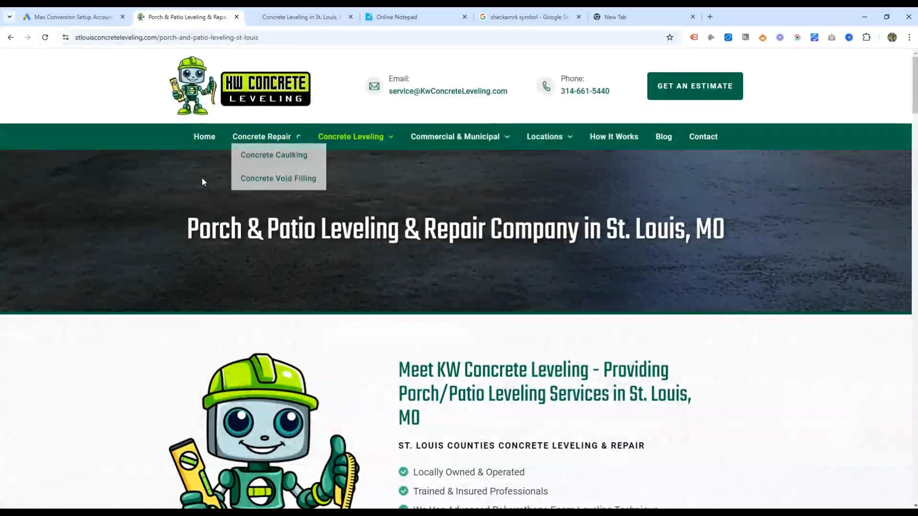
left_click_drag(219, 232, 553, 244)
left_click(553, 244)
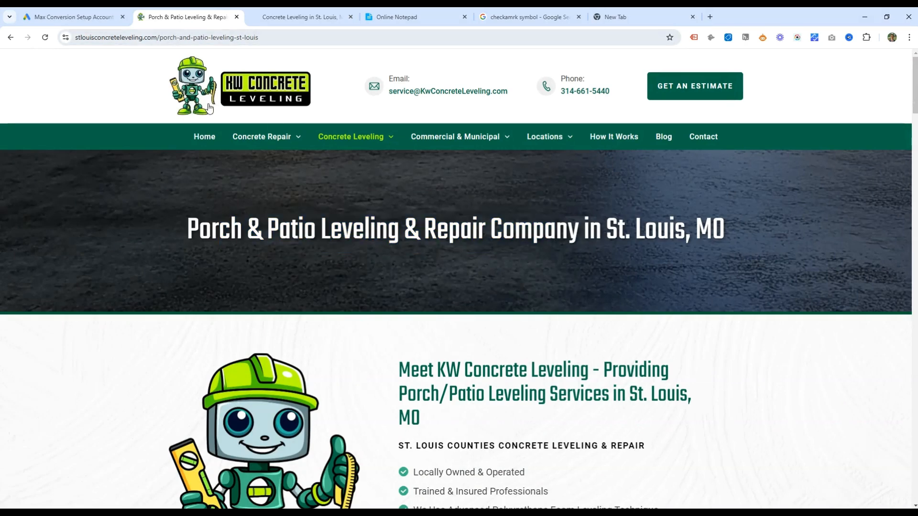
- Examine the landing page preview's headline with its [City] placeholder, comparing it with the sitelink addresses
left_click(298, 17)
left_click(197, 240)
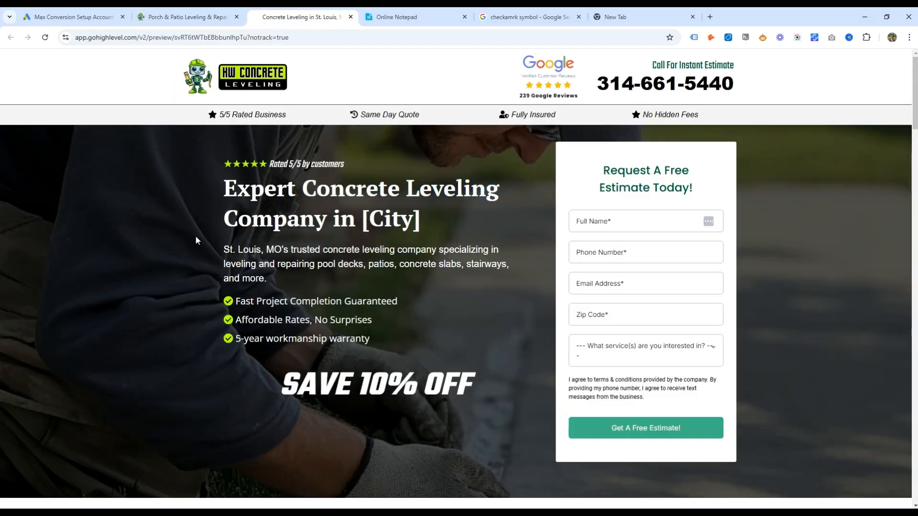
left_click(43, 12)
scroll(208, 272, "down", 5)
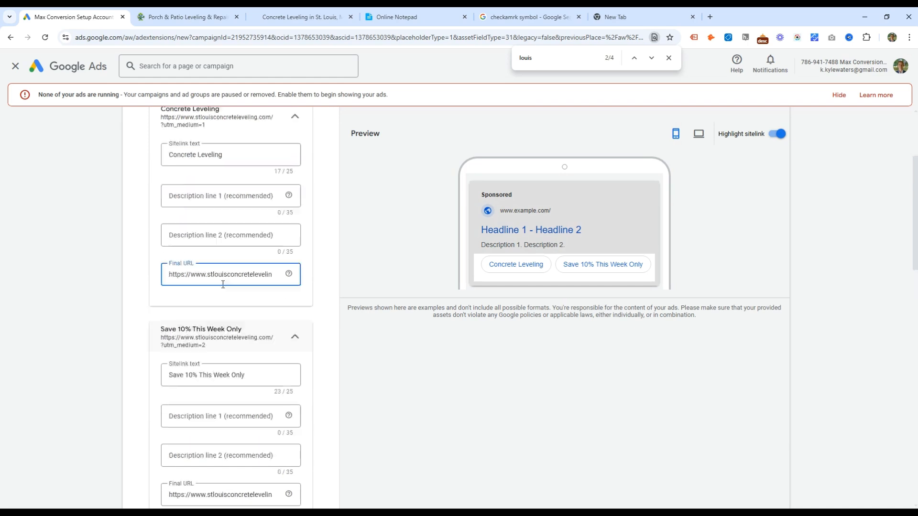
scroll(221, 287, "up", 5)
left_click(299, 17)
left_click_drag(238, 189, 402, 221)
left_click_drag(222, 220, 315, 225)
left_click(321, 224)
left_click_drag(299, 192, 419, 221)
- Recheck the final URL tag of the Concrete Leveling sitelink, look over the other sitelinks and leave the form without saving
left_click(77, 17)
triple_click(278, 379)
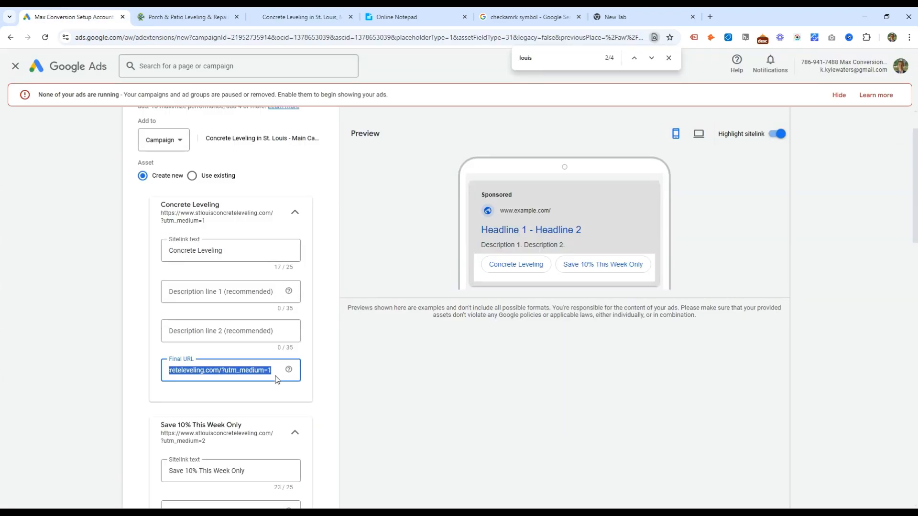
left_click(226, 371)
left_click_drag(224, 371, 296, 373)
left_click(258, 370)
scroll(257, 363, "down", 7)
scroll(254, 361, "down", 10)
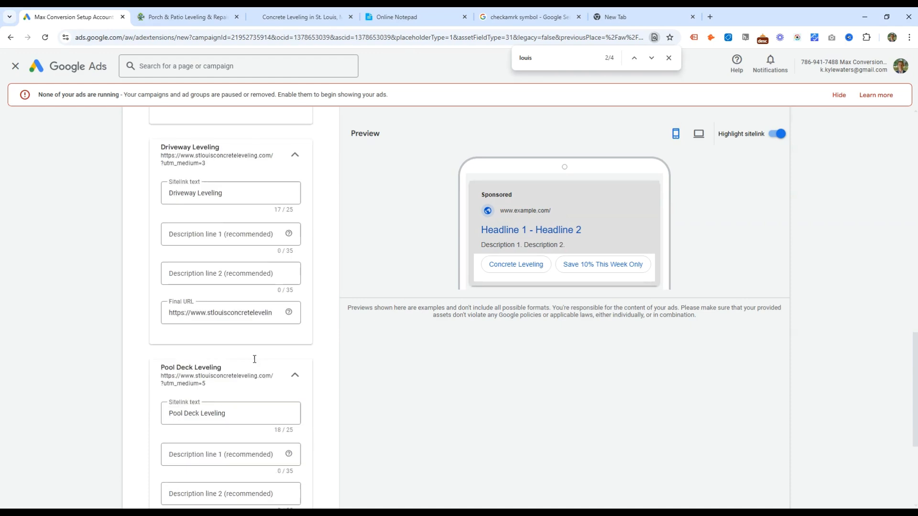
left_click(175, 471)
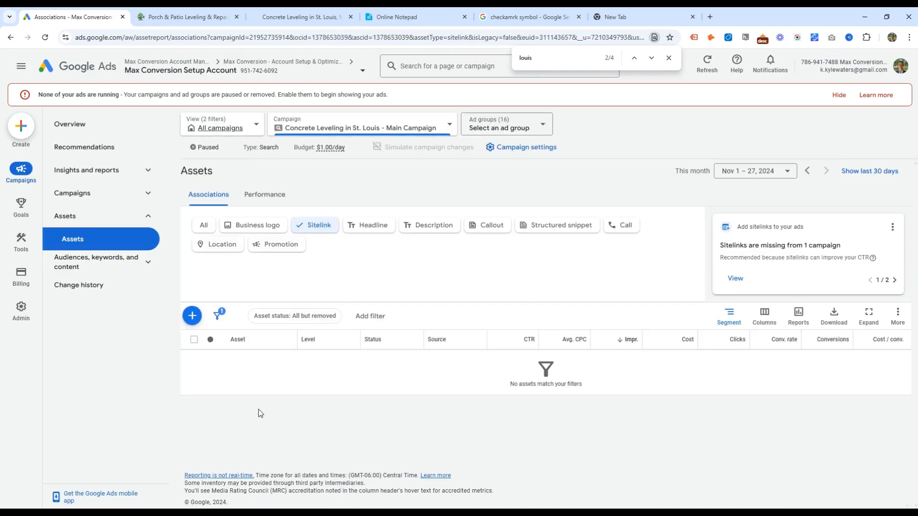
- Open the Audiences page of the Concrete Leveling in St. Louis - Main Campaign and close the page search
mouse_move(5, 315)
left_click(148, 216)
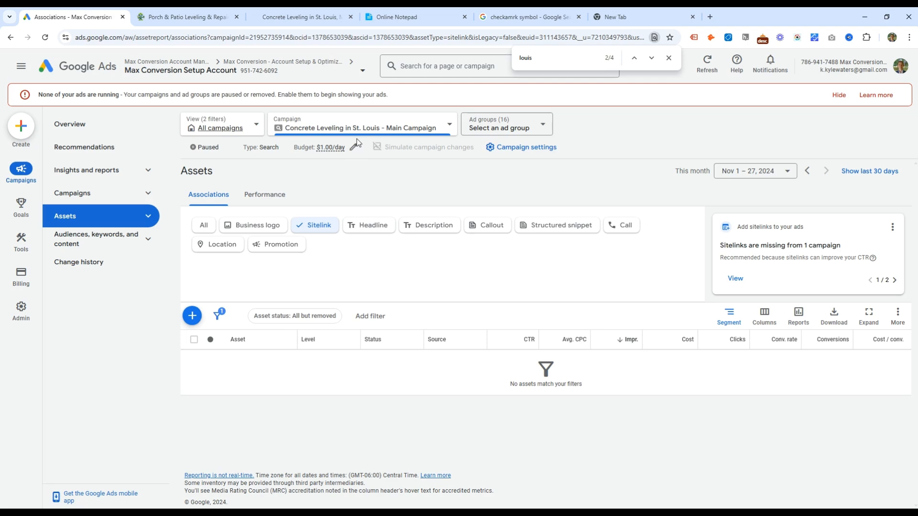
left_click(140, 238)
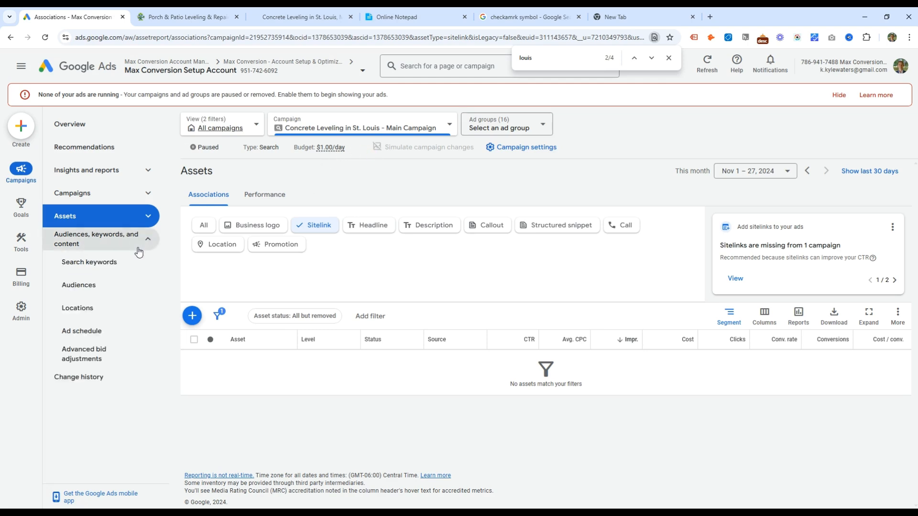
left_click_drag(384, 258, 369, 244)
left_click(292, 258)
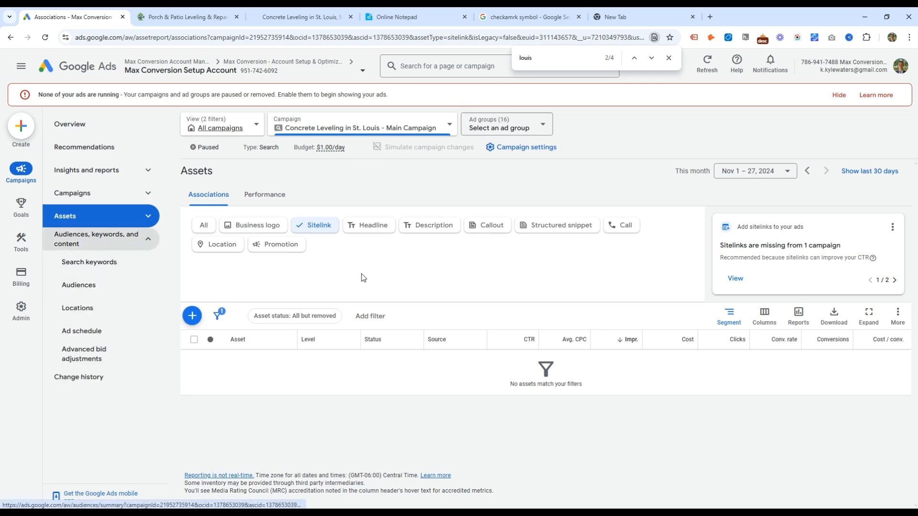
left_click(147, 218)
left_click(149, 219)
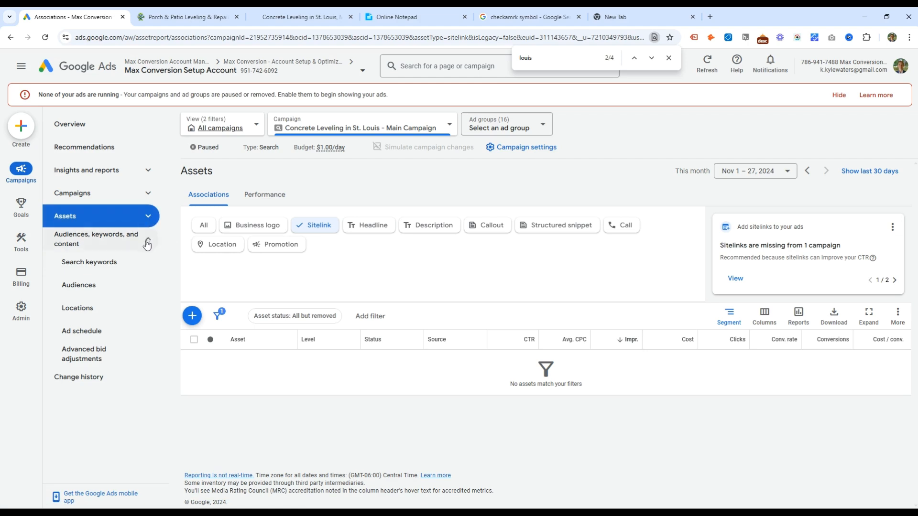
left_click(148, 243)
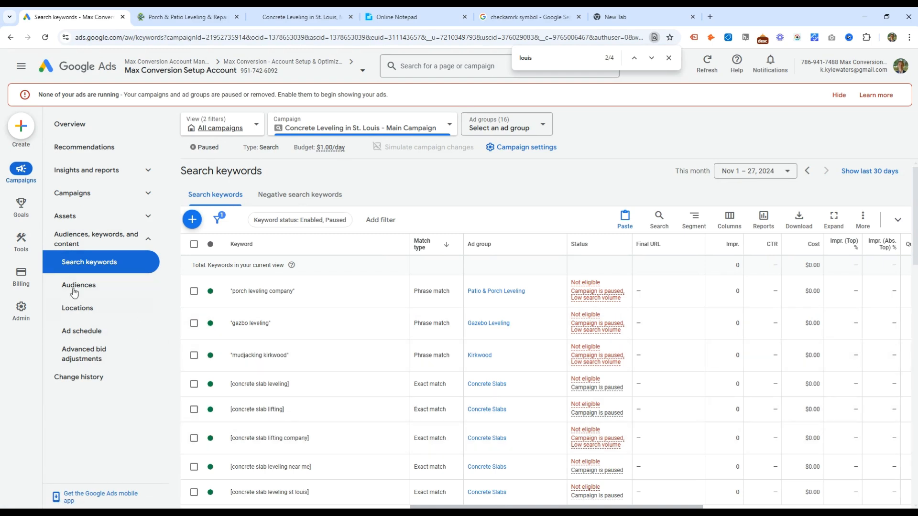
left_click(96, 289)
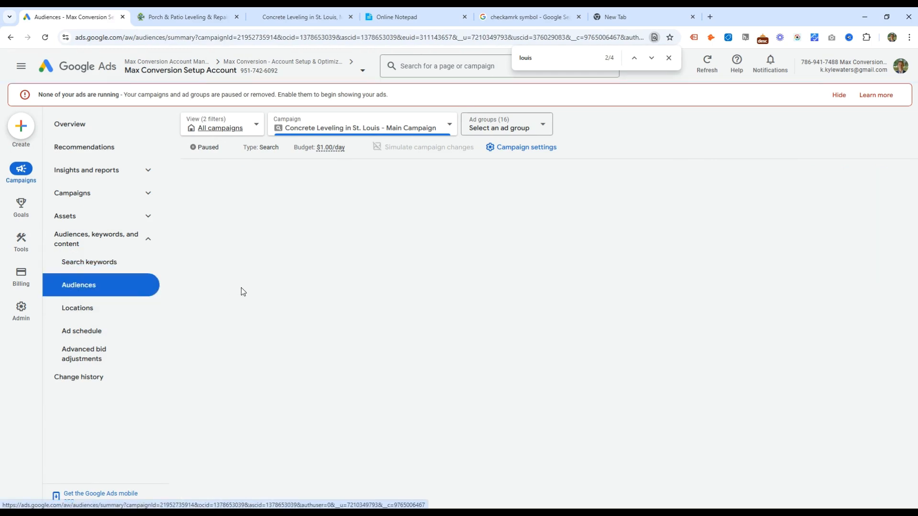
left_click(669, 58)
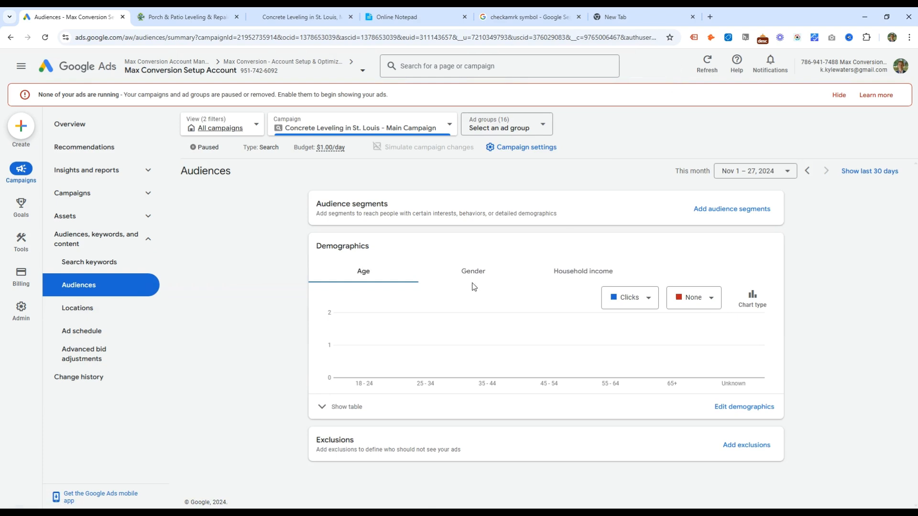
- Start adding audience segments to the campaign for observation and select all the recent and suggested segments
left_click(711, 211)
left_click(722, 232)
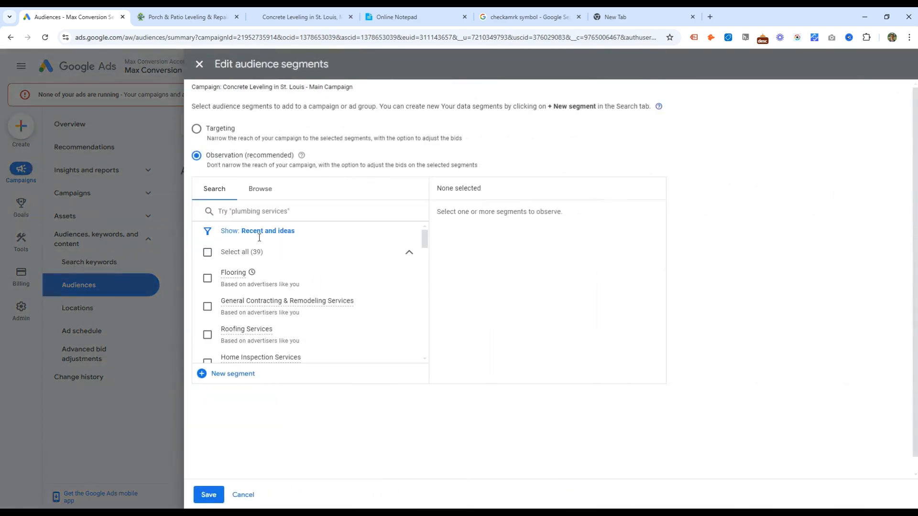
left_click(207, 252)
scroll(275, 297, "down", 15)
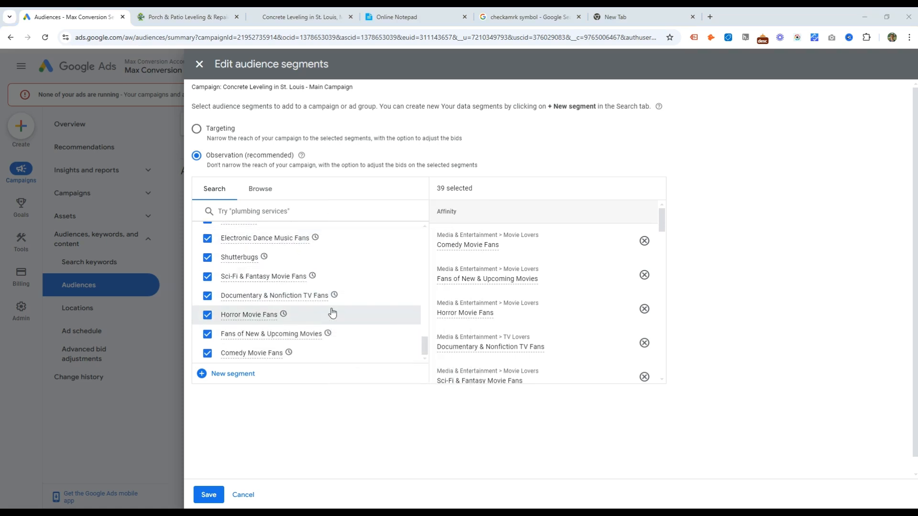
scroll(317, 305, "up", 15)
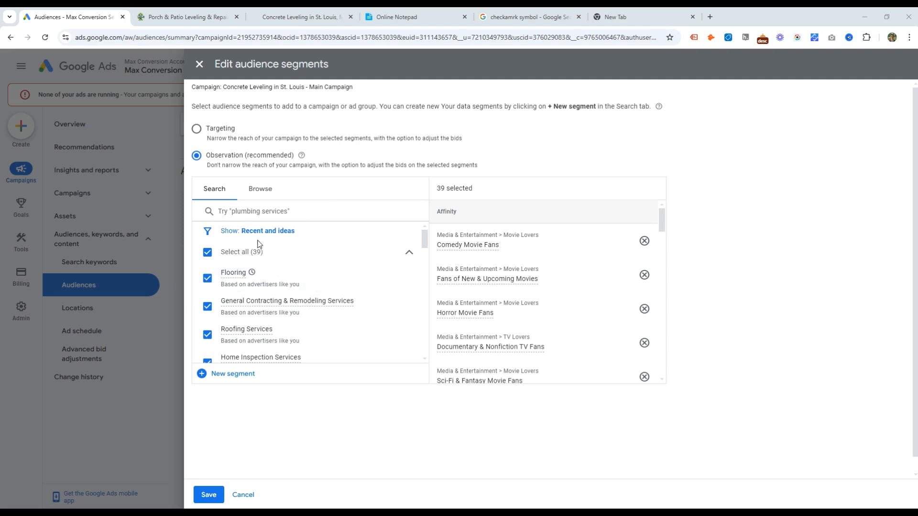
- Select all five parental status segments in the detailed demographics, from Parents of Infants to Parents of Teens
left_click(260, 189)
left_click(265, 223)
left_click(277, 240)
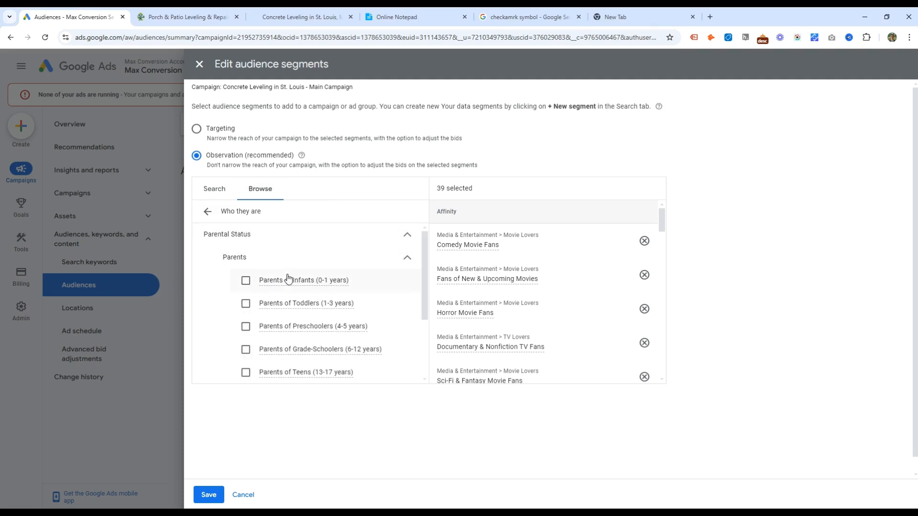
left_click(287, 280)
left_click(289, 303)
left_click(288, 326)
left_click(289, 372)
left_click(285, 349)
- Select the marital status segments Single, In a Relationship and Married
scroll(275, 334, "down", 2)
left_click(272, 299)
left_click(267, 322)
left_click(263, 344)
left_click(258, 369)
- Select the education segments Current College Students, High School Graduate, Bachelor's Degree and Advanced Degree
scroll(287, 331, "down", 2)
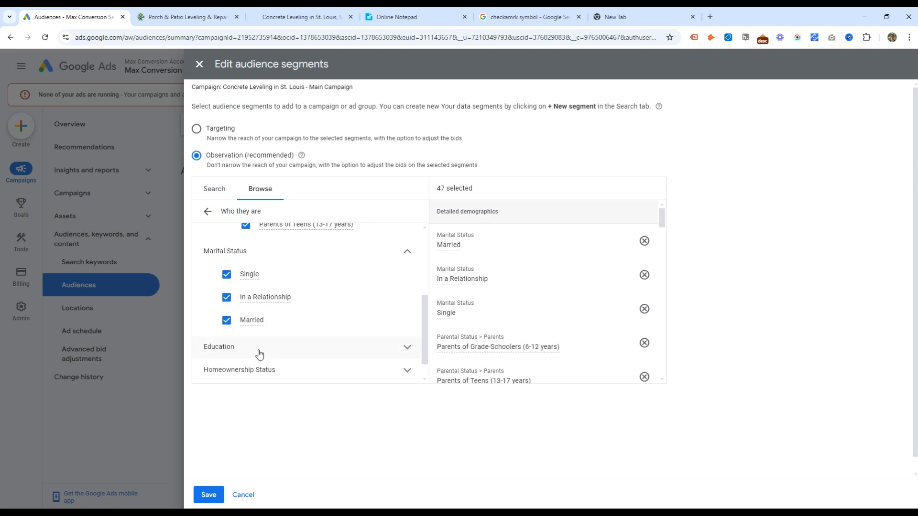
left_click(259, 356)
left_click(275, 370)
scroll(275, 335, "down", 2)
left_click(275, 318)
left_click(277, 341)
left_click(282, 364)
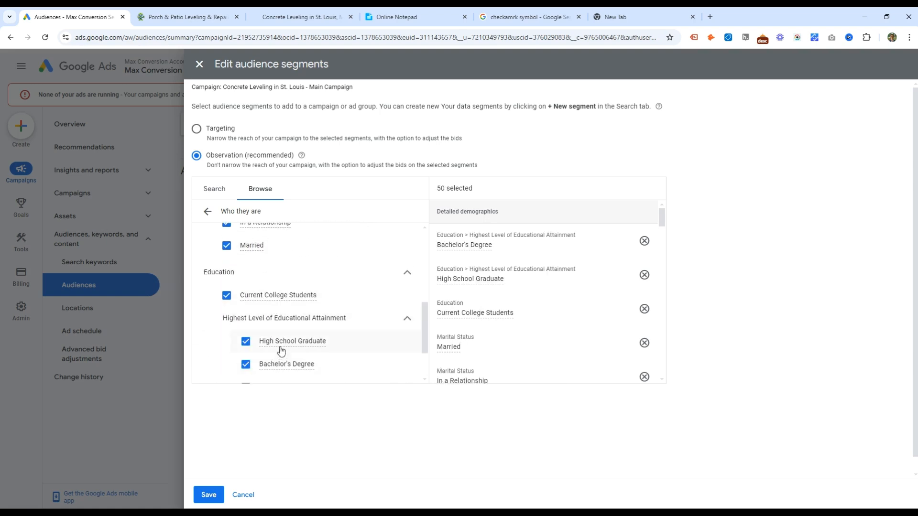
scroll(280, 335, "down", 2)
left_click(277, 317)
- Select the homeownership status segments Homeowners and Renters
left_click(291, 342)
scroll(289, 335, "down", 1)
left_click(278, 320)
left_click(280, 343)
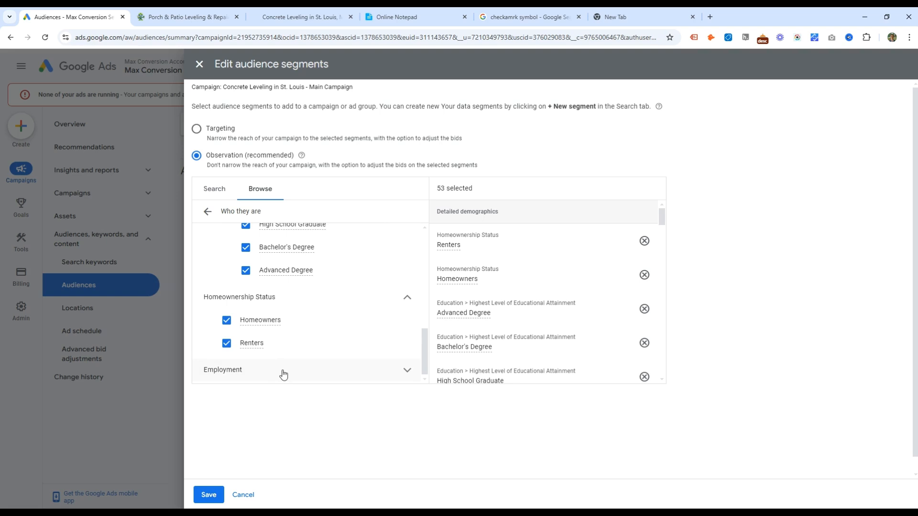
- Select all three company size segments under Employment, including Very Large Employer (10k+ Employees)
left_click(283, 375)
scroll(280, 359, "down", 1)
left_click(277, 345)
left_click(276, 368)
scroll(287, 349, "down", 1)
left_click(301, 320)
left_click(298, 341)
- Select all employment industry segments: Construction, Education, Financial, Healthcare, Hospitality, Manufacturing, Real Estate and Technology
left_click(286, 368)
scroll(289, 335, "down", 3)
left_click(290, 316)
left_click(282, 270)
left_click(286, 293)
left_click(289, 248)
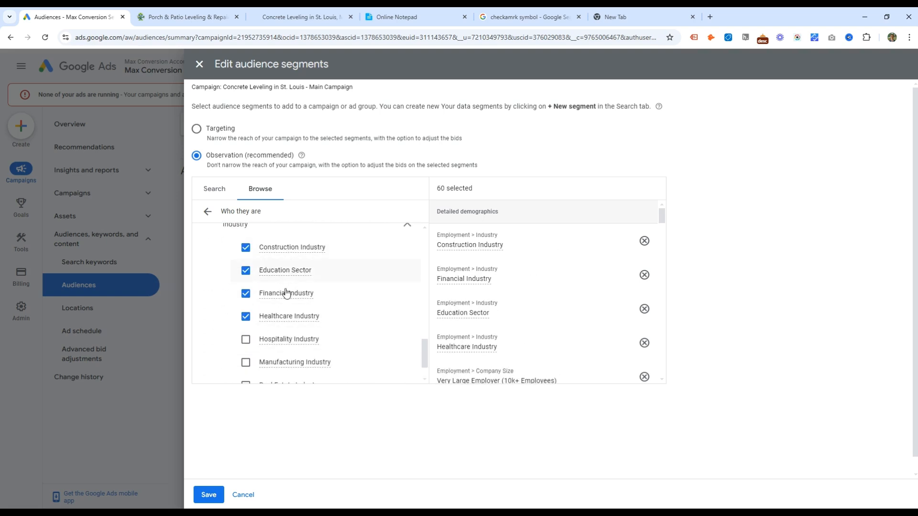
left_click(287, 364)
left_click(287, 341)
scroll(287, 344, "down", 1)
left_click(287, 344)
left_click(287, 368)
- Review the selected detailed demographics, including education, homeownership and employment
scroll(306, 358, "up", 2)
scroll(318, 349, "down", 2)
scroll(316, 342, "up", 6)
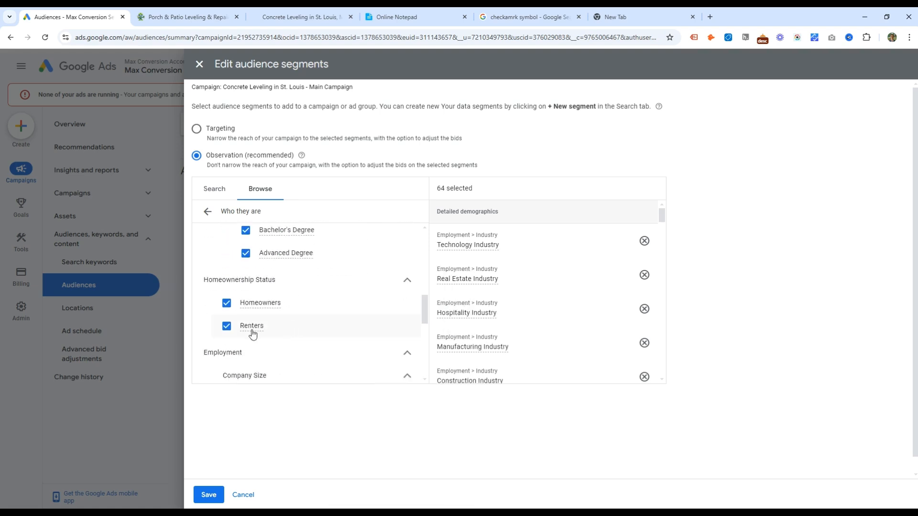
scroll(244, 330, "up", 2)
scroll(277, 311, "down", 3)
scroll(286, 306, "up", 2)
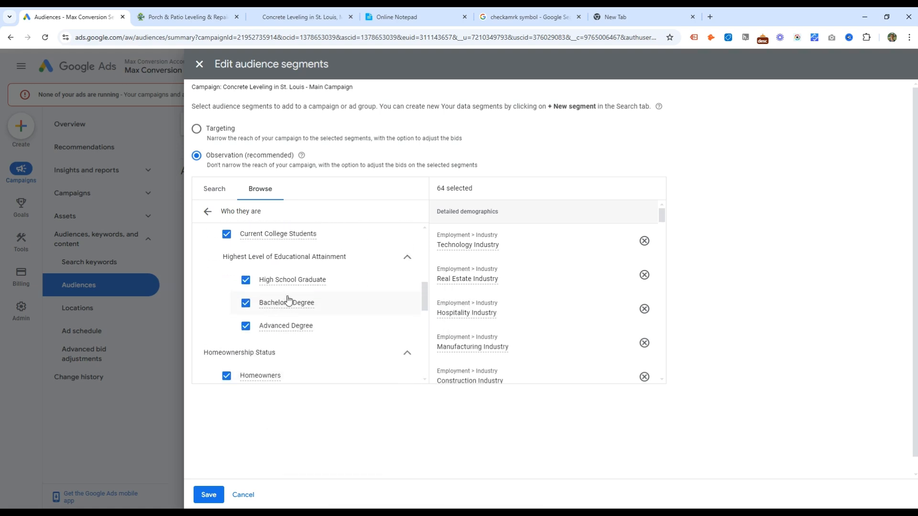
scroll(289, 283, "up", 1)
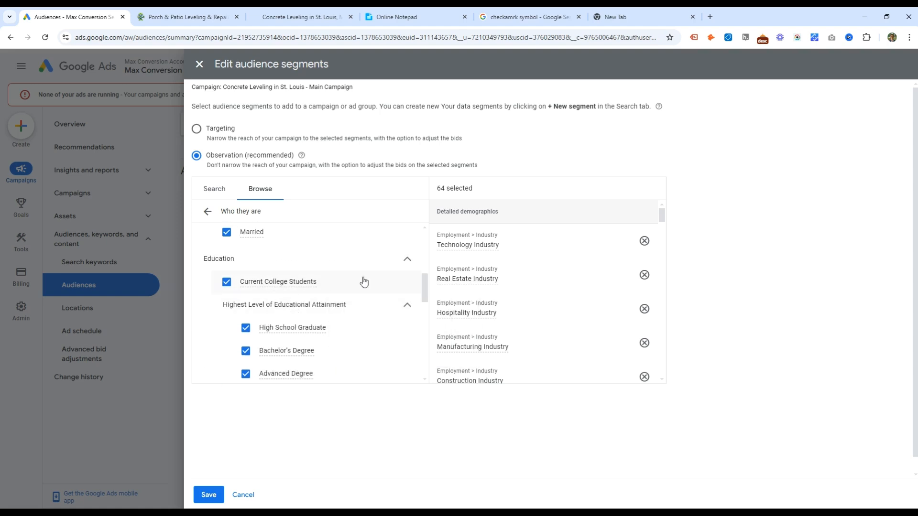
- Select every affinity category under interests and habits, from Banking & Finance through Vehicles & Transportation
left_click(208, 211)
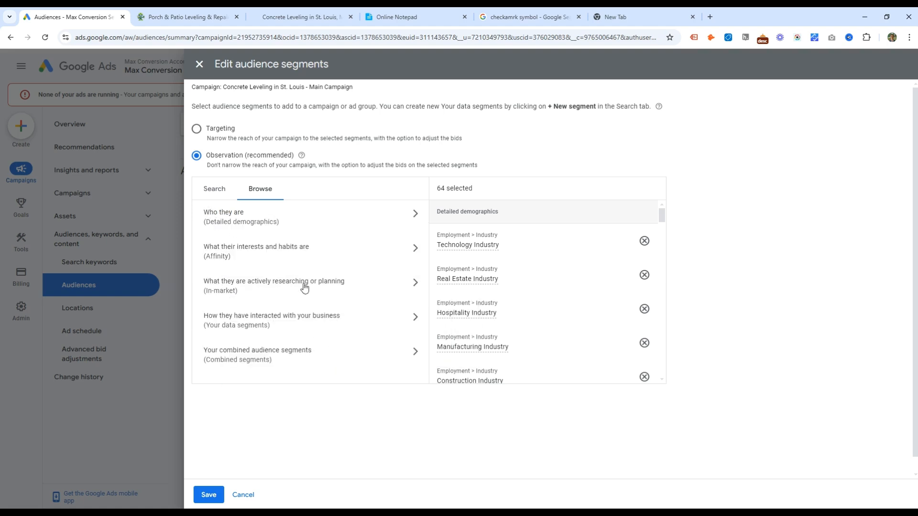
left_click(343, 252)
left_click(266, 304)
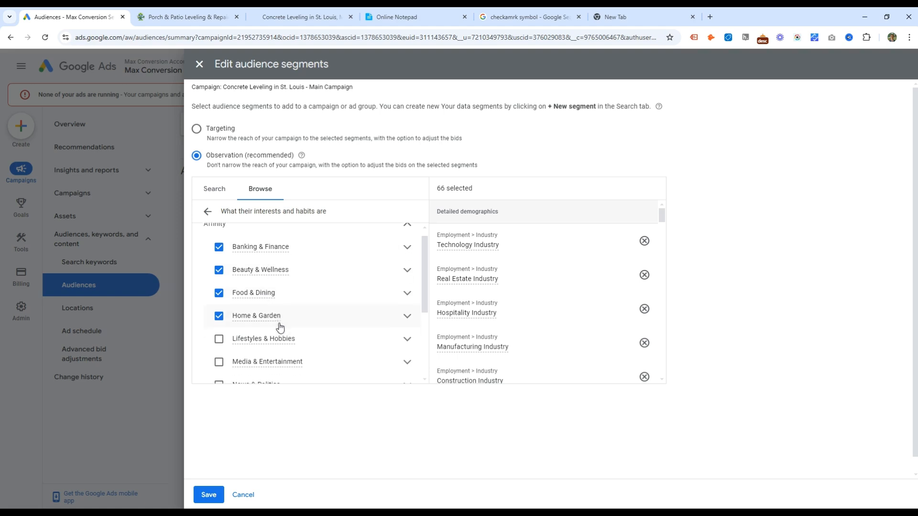
scroll(278, 287, "down", 2)
left_click(279, 261)
left_click(276, 282)
left_click(268, 306)
left_click_drag(254, 165, 497, 167)
left_click(496, 167)
left_click(268, 353)
left_click(268, 368)
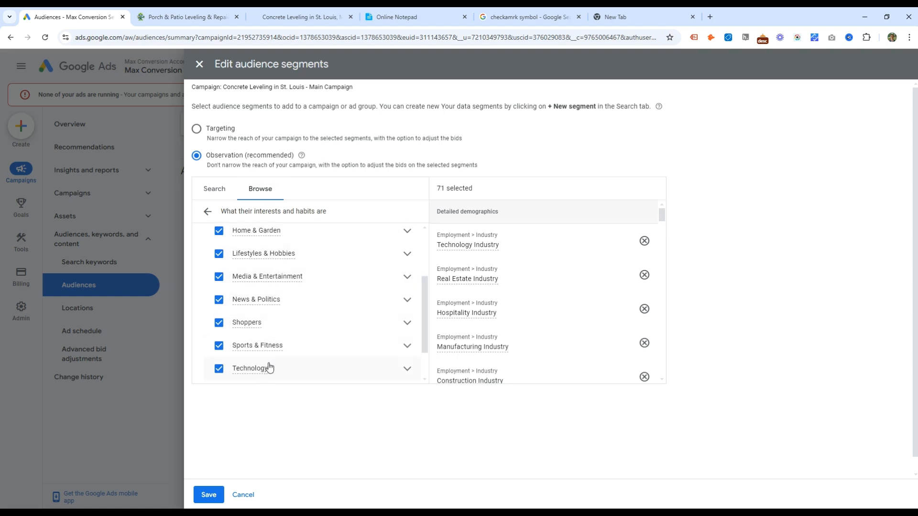
scroll(268, 369, "down", 1)
left_click(268, 344)
left_click(274, 367)
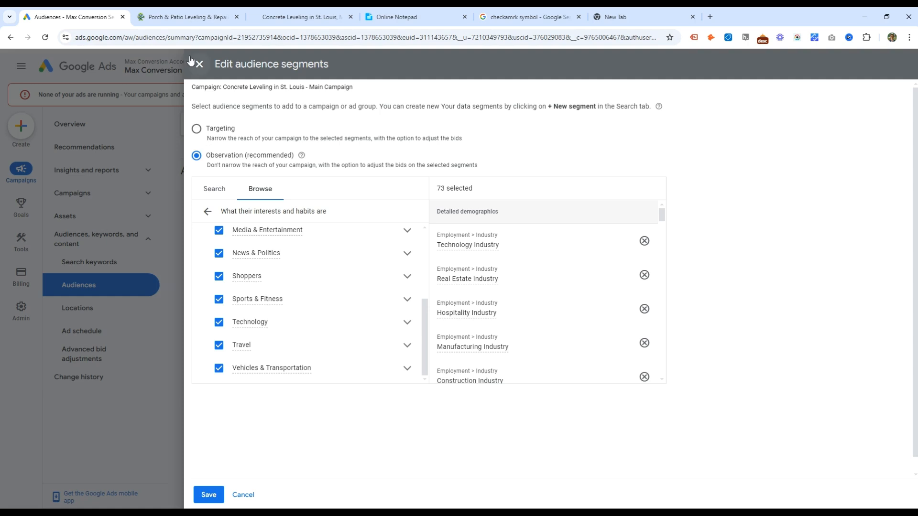
- Select the in-market categories from Apparel & Accessories through Business & Industrial Products
left_click(208, 212)
left_click(284, 288)
left_click(271, 262)
left_click(274, 300)
left_click(278, 347)
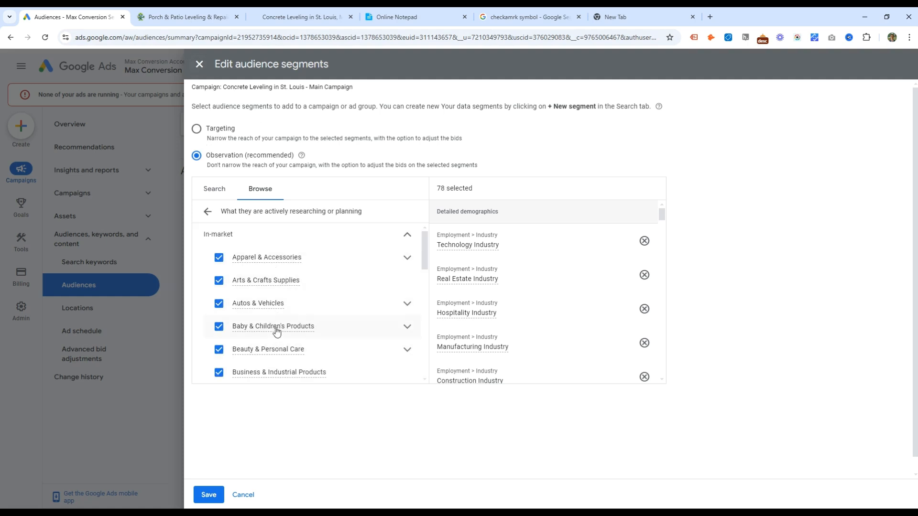
- Select all the following in-market categories through Real Estate, including Food, Gifts & Occasions, Home & Garden, Media & Entertainment and Musical Instruments & Accessories
scroll(276, 331, "down", 4)
left_click(266, 275)
left_click(267, 255)
left_click(276, 235)
scroll(289, 282, "up", 2)
scroll(289, 282, "down", 3)
left_click(261, 275)
left_click(263, 257)
left_click(268, 316)
left_click(264, 339)
left_click(266, 362)
scroll(266, 335, "down", 2)
left_click(266, 312)
left_click(265, 335)
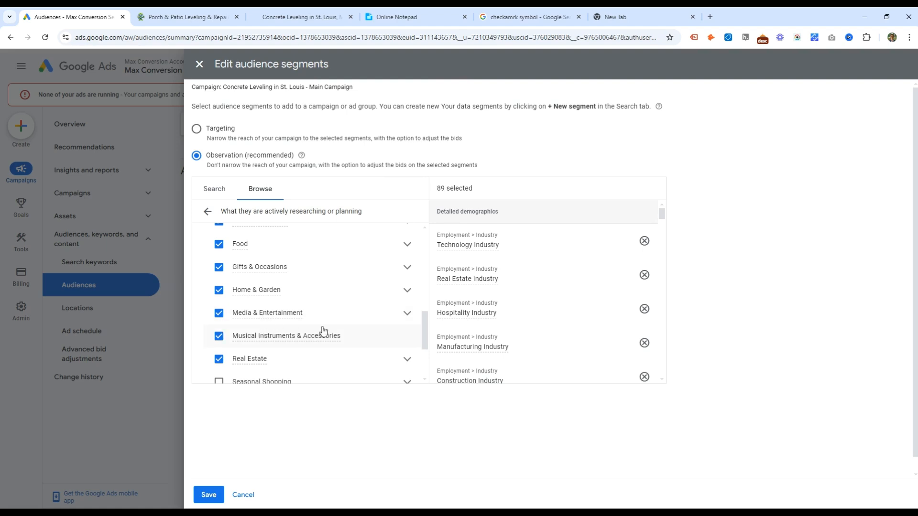
- Select the remaining in-market categories: Seasonal Shopping, Software, Sports & Fitness, Telecom and Travel
scroll(323, 330, "down", 2)
left_click(262, 330)
left_click(266, 365)
scroll(268, 378, "down", 1)
left_click(280, 352)
scroll(280, 352, "down", 1)
left_click(278, 358)
left_click(271, 370)
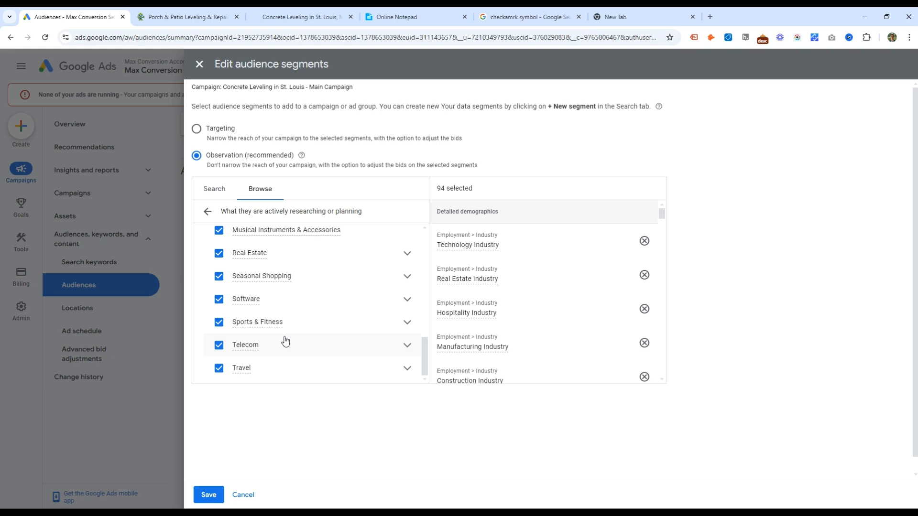
- Check the segments based on how people have interacted with the business
left_click(209, 213)
left_click(289, 321)
left_click(210, 216)
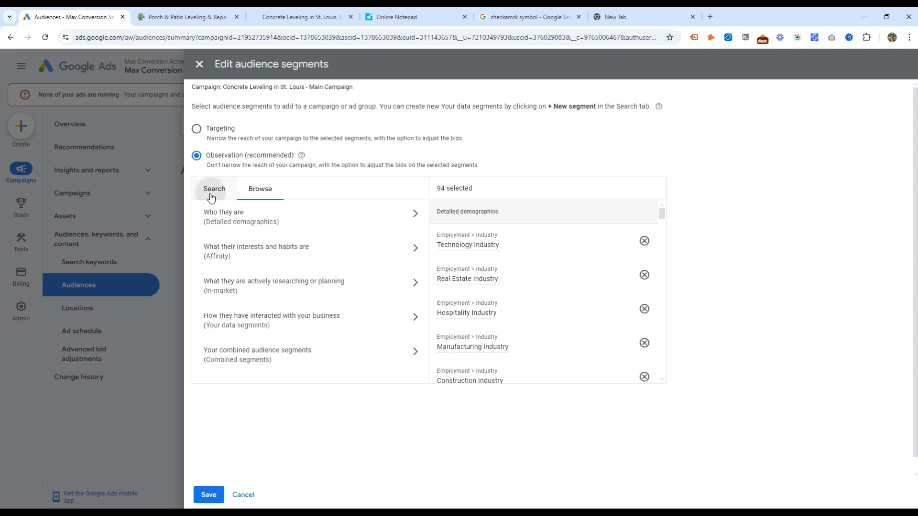
- Search the audience segments for "construction" and select the in-market Electrician Services segment
left_click(215, 188)
left_click(240, 216)
type("construction")
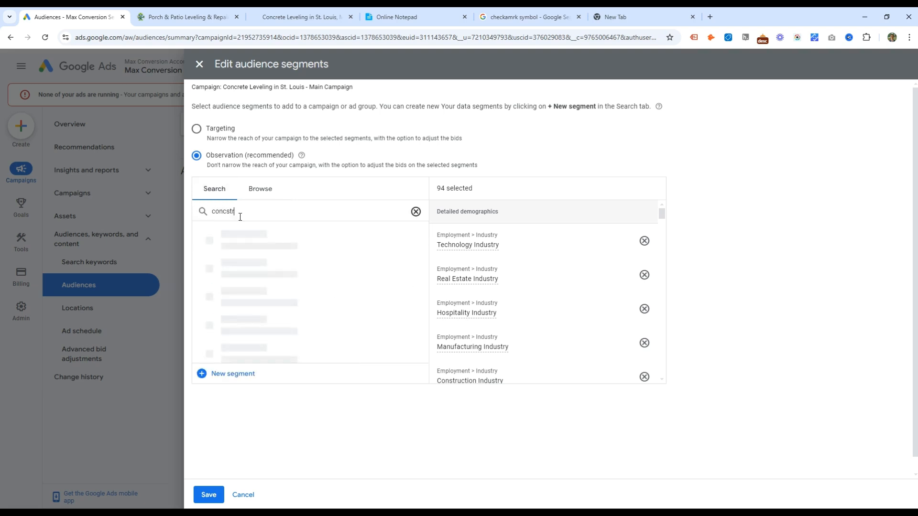
key("ctrl+a")
type("construction")
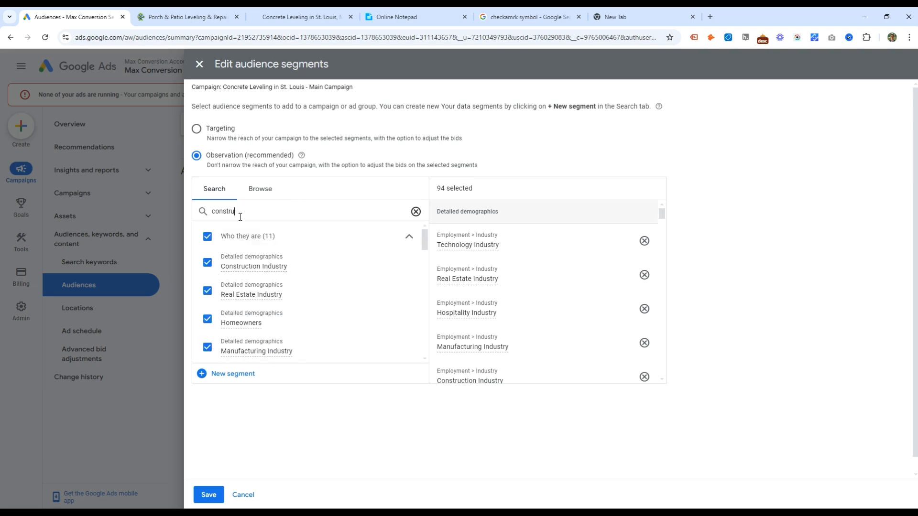
left_click(245, 299)
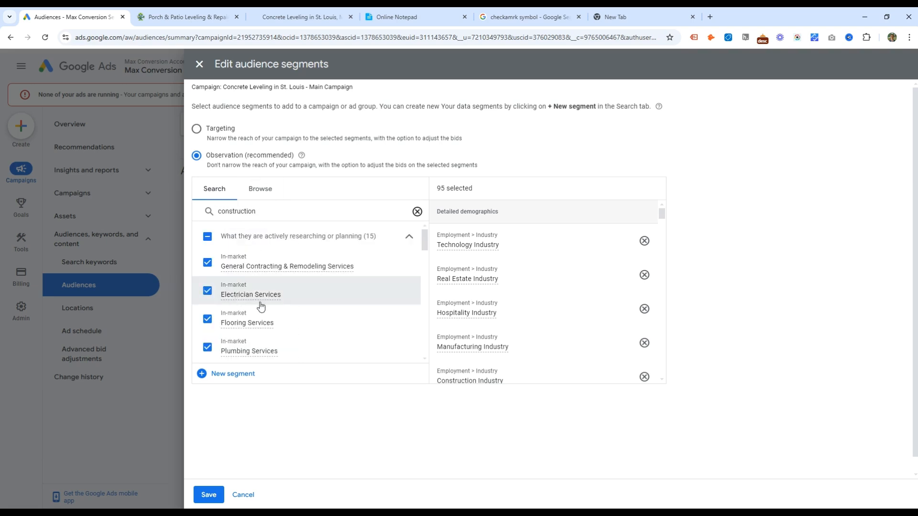
- Add the in-market Architectural Services and Construction Jobs segments and save the campaign's audience segments
scroll(250, 297, "down", 2)
left_click(252, 290)
left_click(255, 309)
scroll(251, 316, "down", 2)
left_click(234, 320)
scroll(229, 317, "down", 8)
left_click(207, 213)
scroll(257, 270, "down", 1)
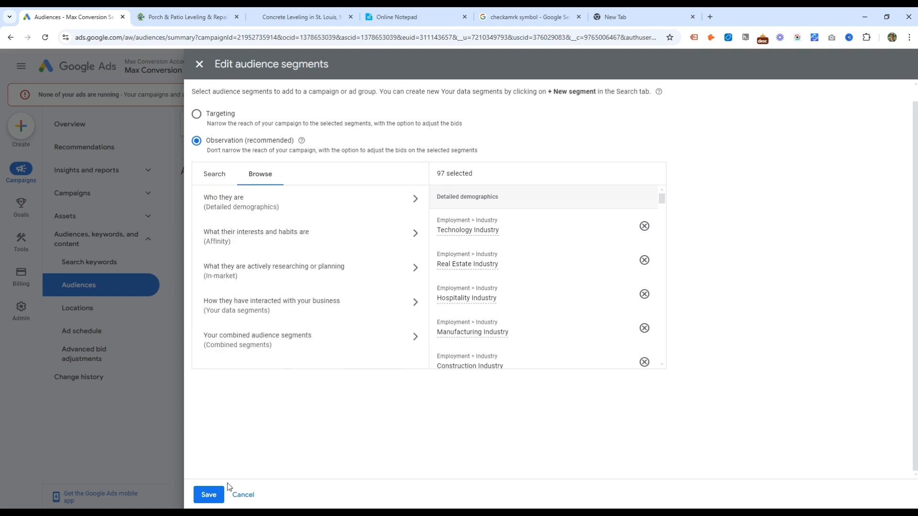
left_click(208, 495)
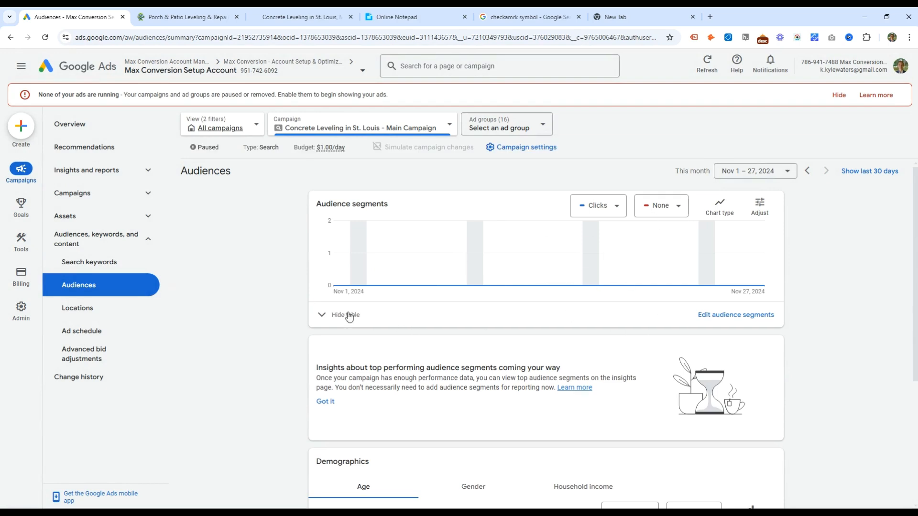
- Show the audience segments table and review its cost and conversion columns for the added segments
left_click(347, 315)
left_click_drag(589, 507, 723, 508)
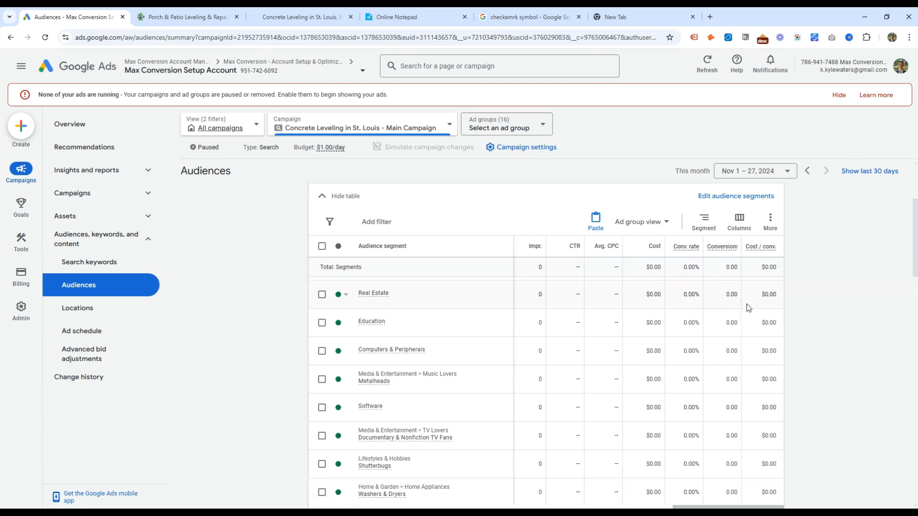
scroll(722, 310, "down", 1)
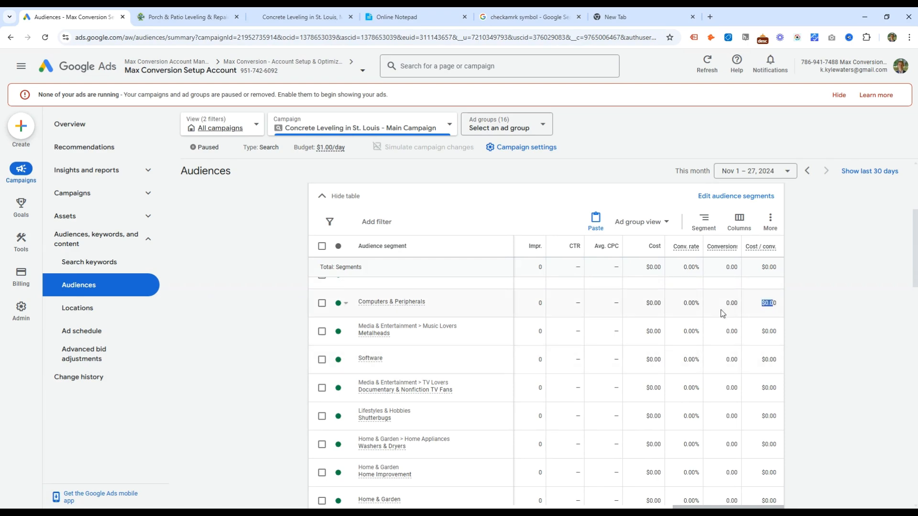
scroll(494, 381, "up", 2)
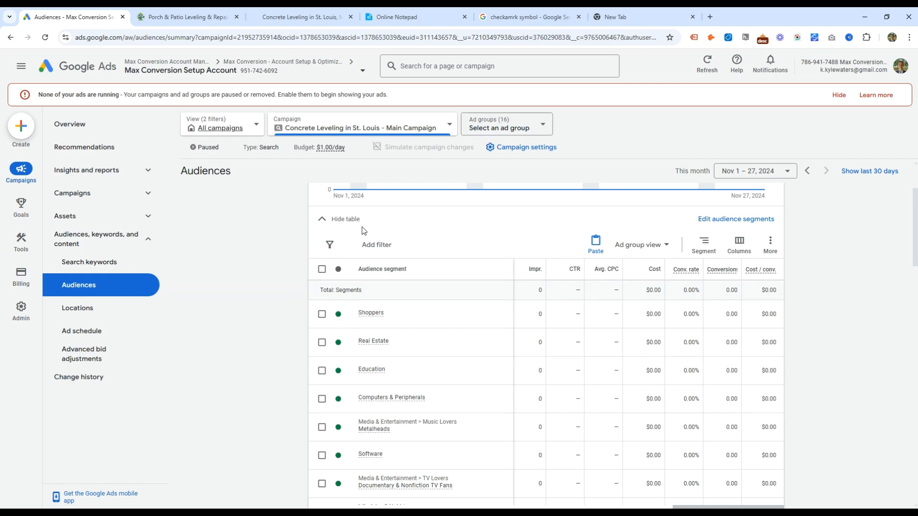
- Dismiss the notice about top performing audience segments and show the demographics table by age
left_click(144, 247)
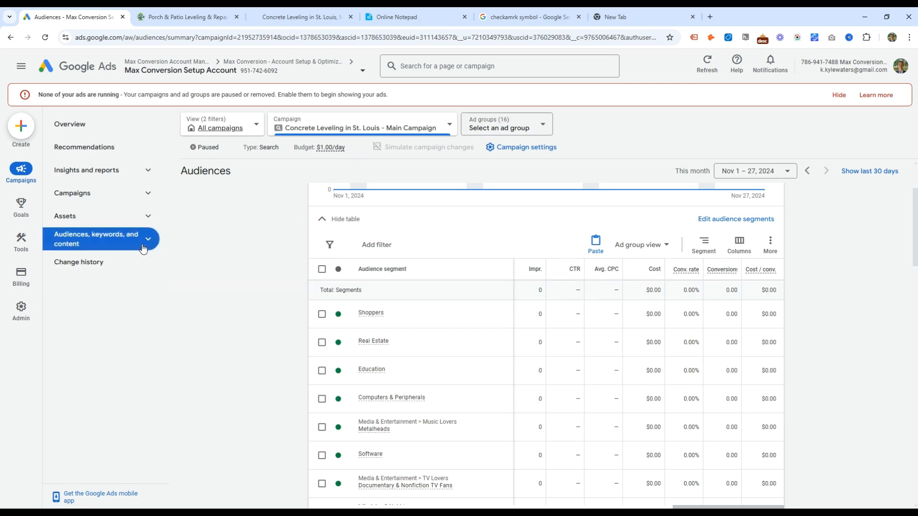
scroll(296, 292, "down", 15)
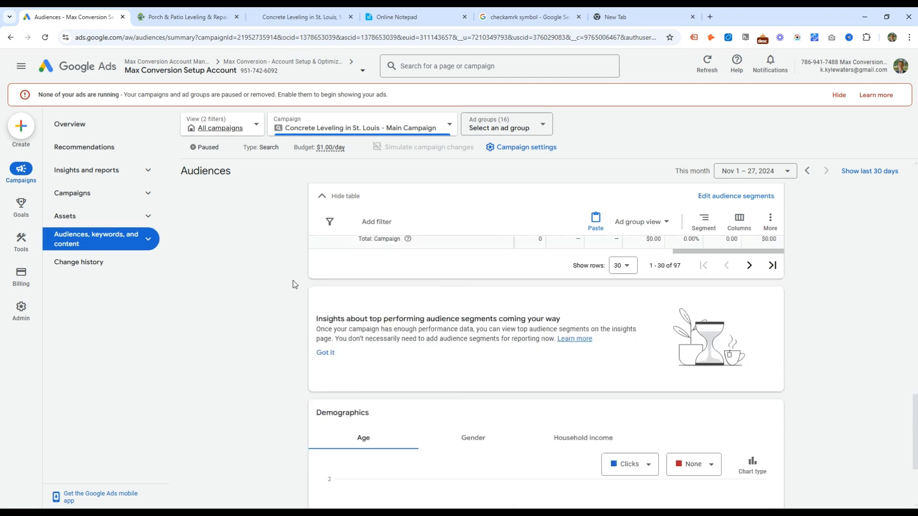
left_click(323, 306)
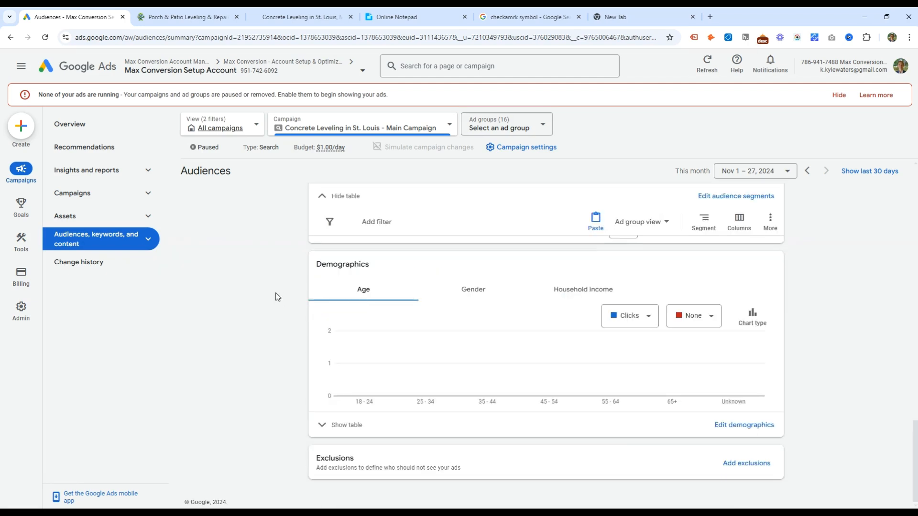
left_click(340, 422)
scroll(344, 363, "down", 6)
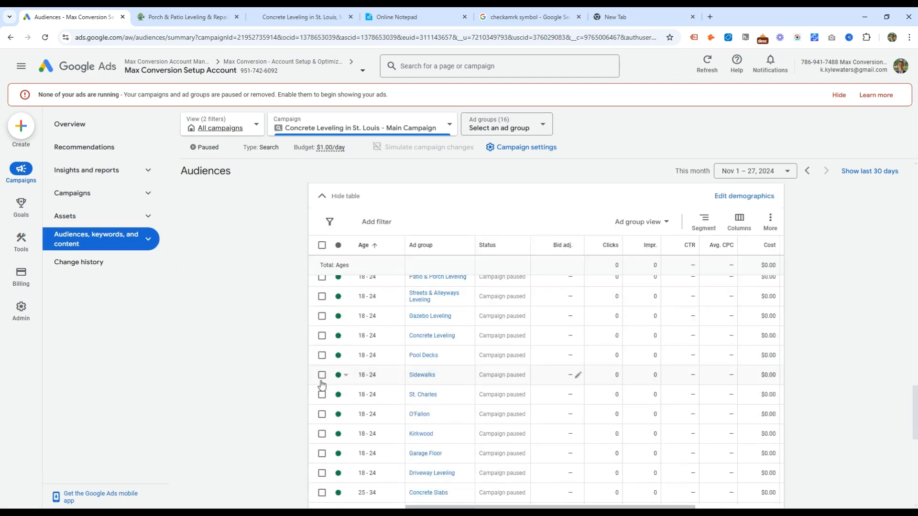
- Select the 18-24 age rows of all ad groups, from Concrete Slabs through Driveway Leveling
left_click(322, 473)
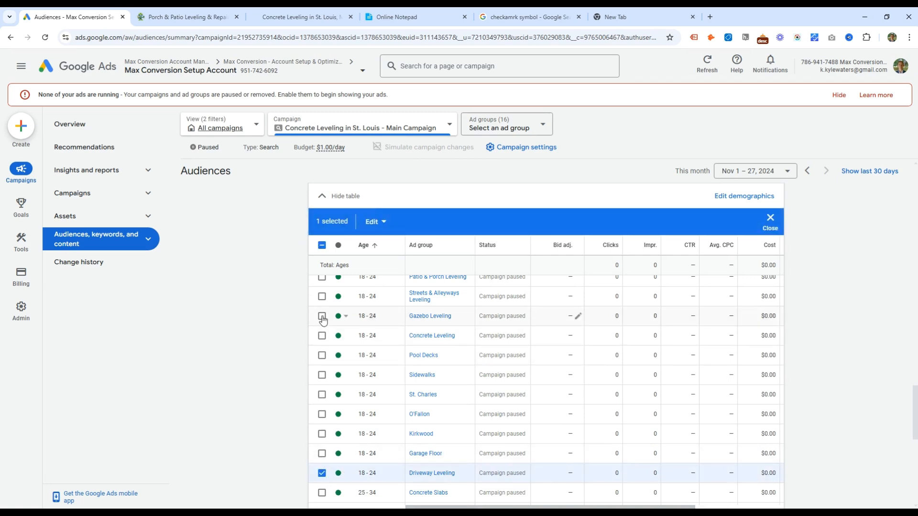
left_click(322, 316, "shift")
scroll(323, 322, "up", 2)
scroll(323, 328, "up", 2)
left_click(322, 370, "shift")
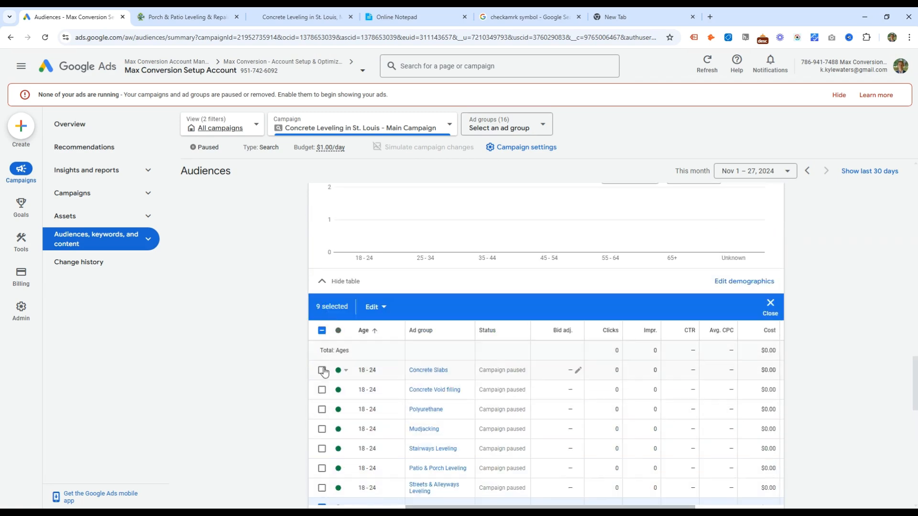
- Apply a bid adjustment decrease of 65% to the selected 18-24 age rows
left_click(378, 307)
scroll(383, 388, "up", 15)
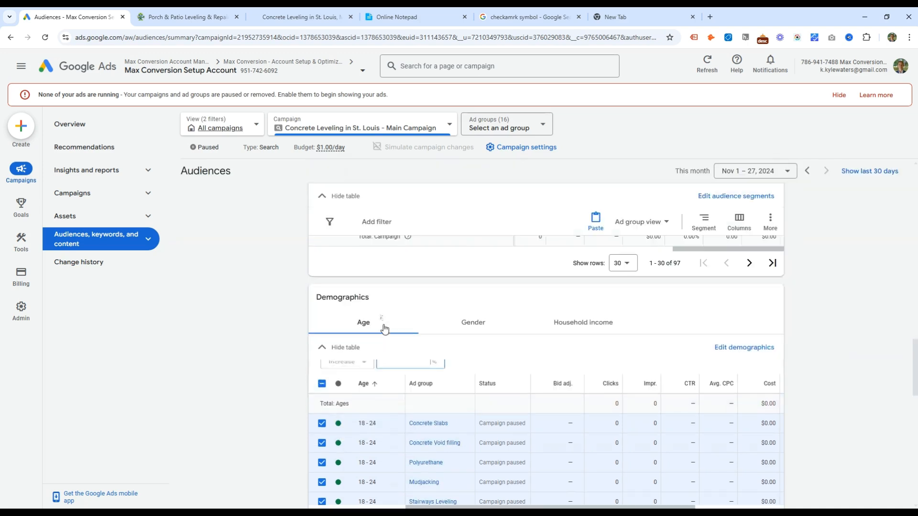
scroll(201, 328, "down", 20)
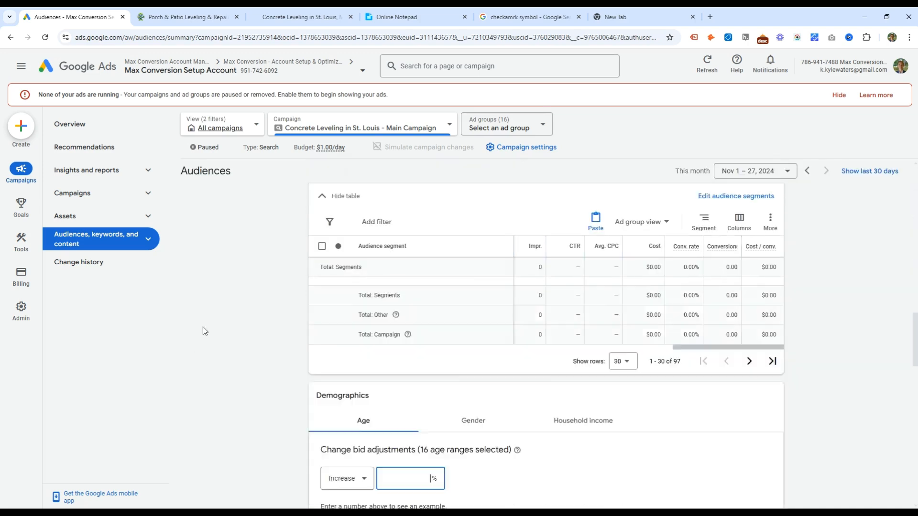
left_click(347, 334)
left_click(352, 360)
left_click(417, 332)
type("65")
left_click(327, 428)
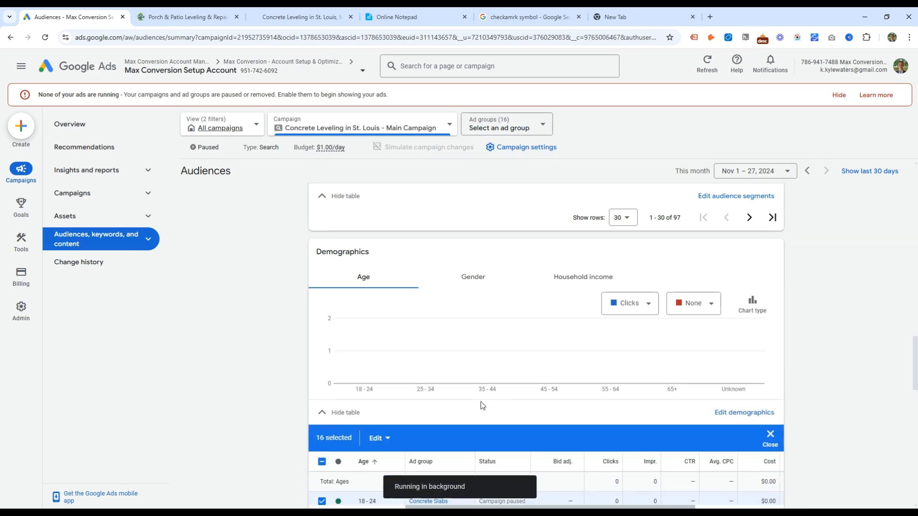
- Clear the row selection in the age table and review the 18-24 and 25-34 rows
scroll(383, 410, "down", 3)
left_click(322, 318)
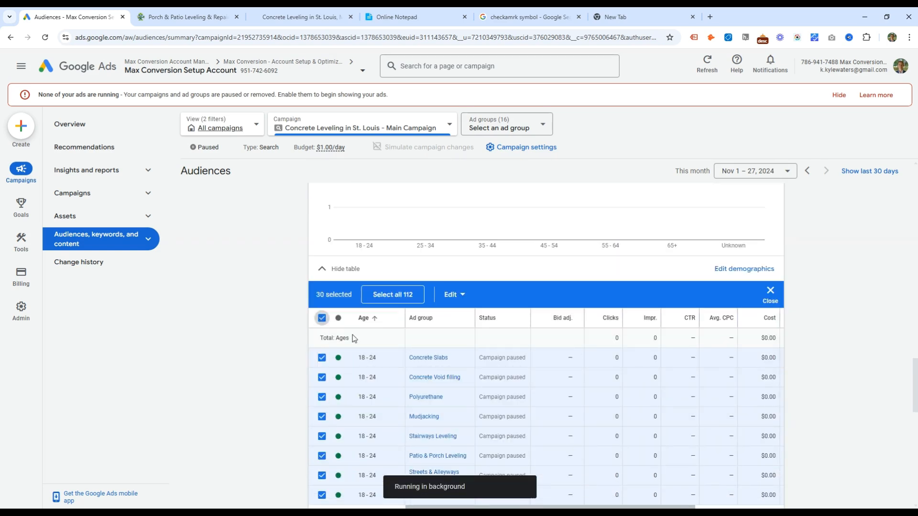
left_click(322, 318)
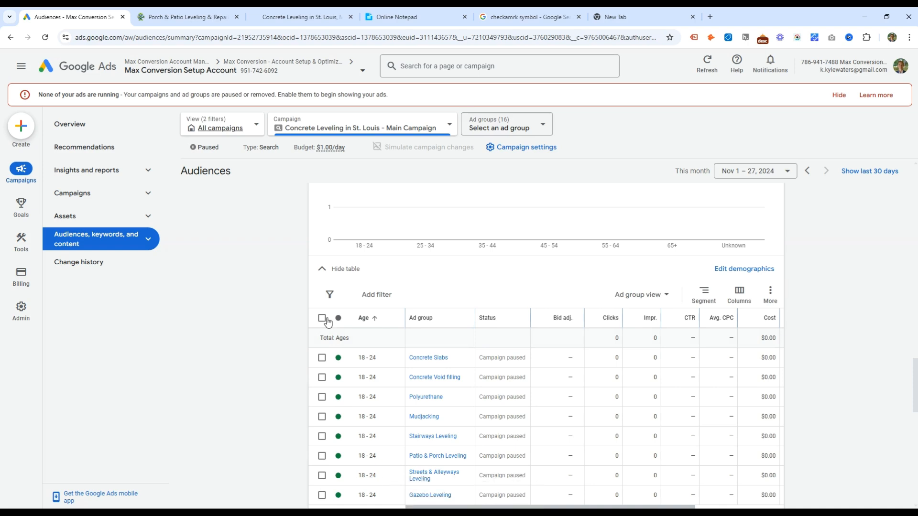
scroll(382, 382, "down", 2)
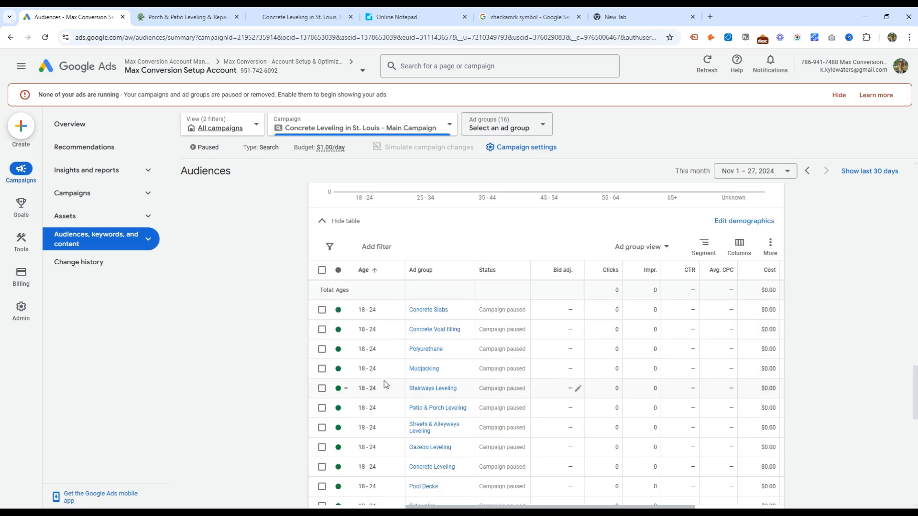
scroll(408, 386, "up", 3)
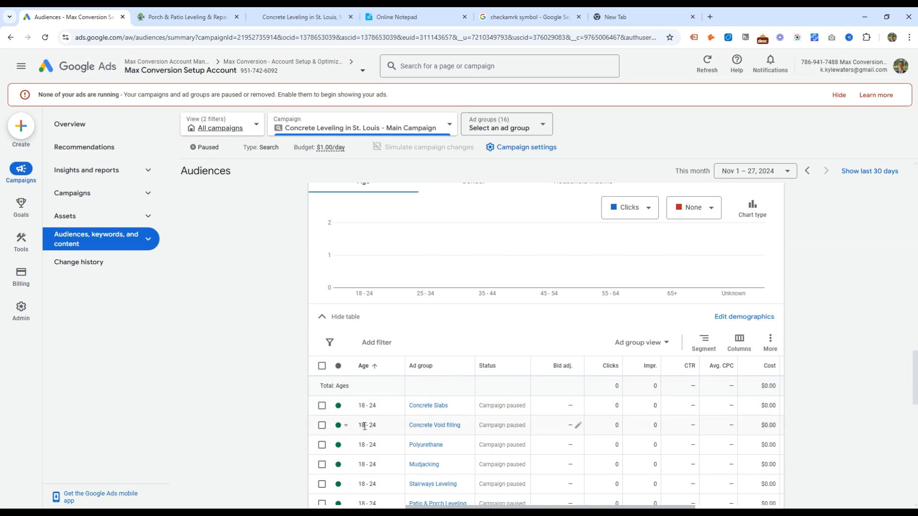
scroll(386, 403, "down", 3)
scroll(382, 388, "down", 8)
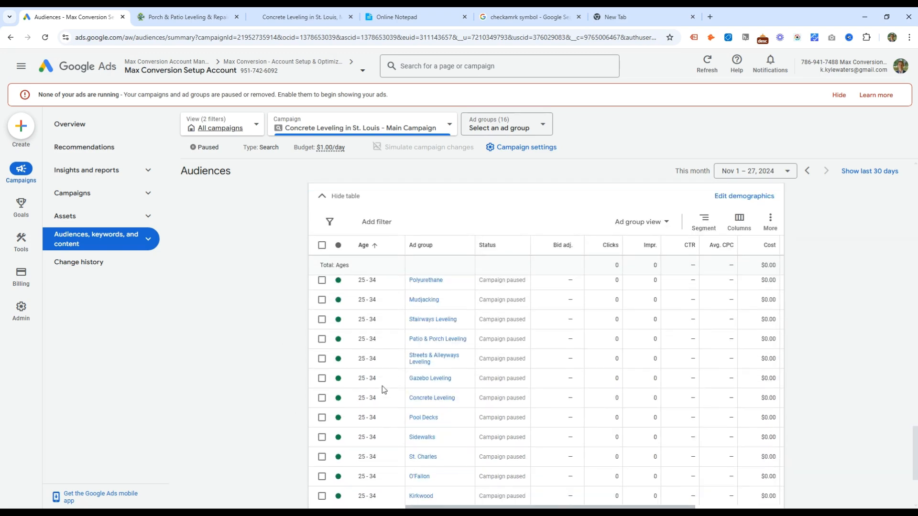
- View the bulk edit options for the 18-24 rows from Concrete Leveling through St. Charles and clear the selection
scroll(380, 391, "up", 5)
scroll(318, 352, "up", 3)
left_click(322, 340)
left_click(321, 282, "shift")
left_click(375, 222)
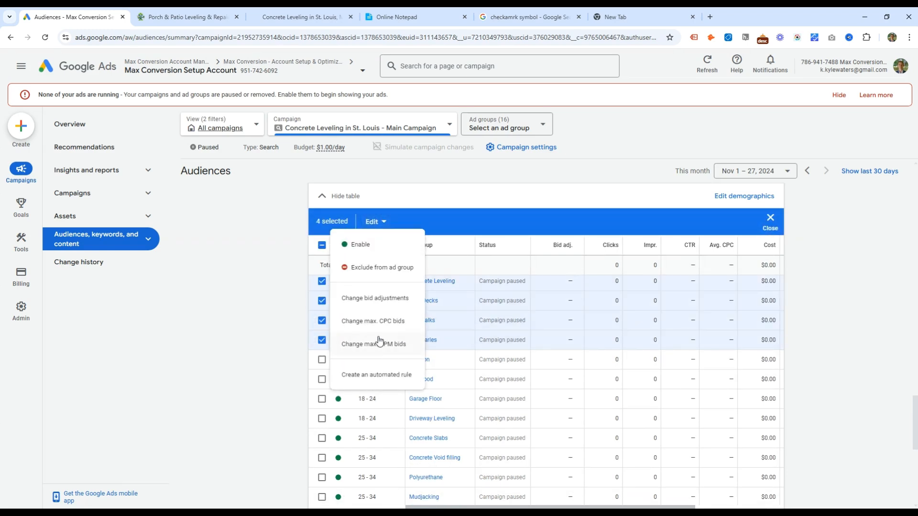
left_click(778, 228)
- Search the audience exclusions for "diy", examine the Do-It-Yourselfers affinity segment, and leave without excluding anything
scroll(630, 291, "down", 6)
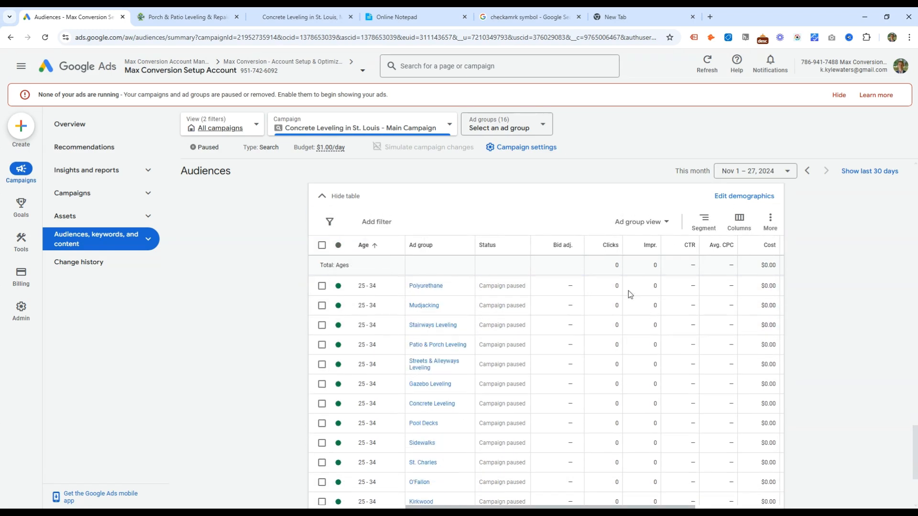
left_click(746, 465)
left_click(638, 429)
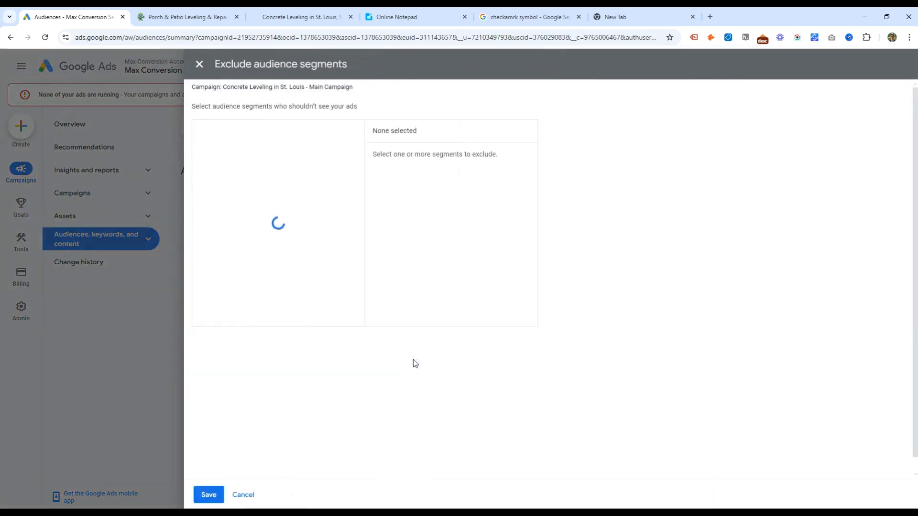
left_click(256, 156)
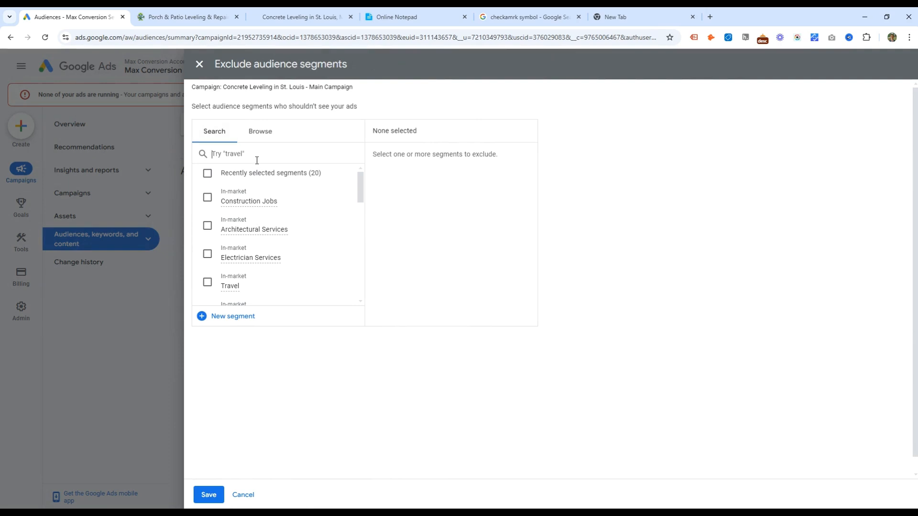
type("diy")
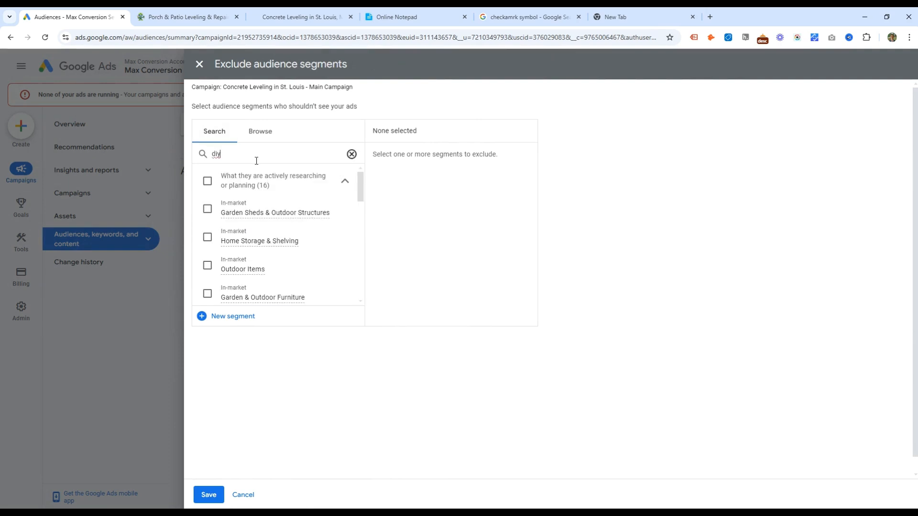
scroll(260, 234, "down", 10)
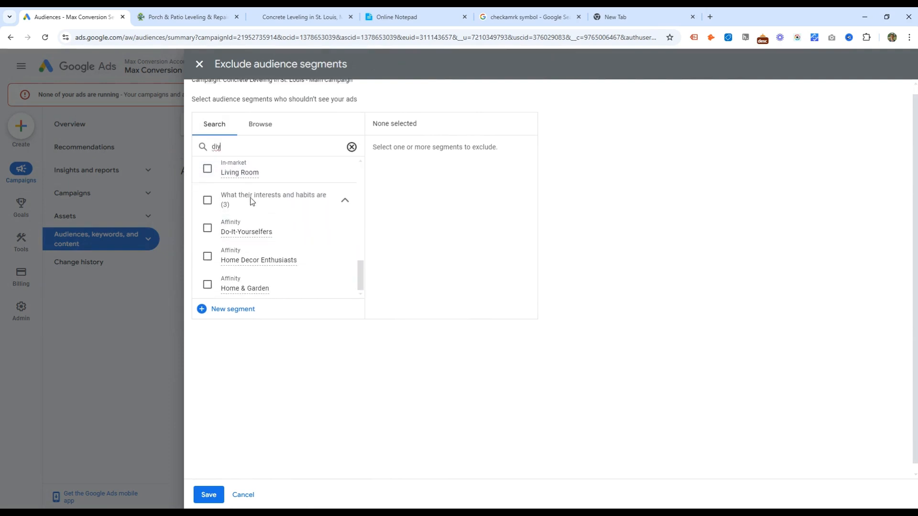
scroll(259, 212, "down", 1)
mouse_move(237, 229)
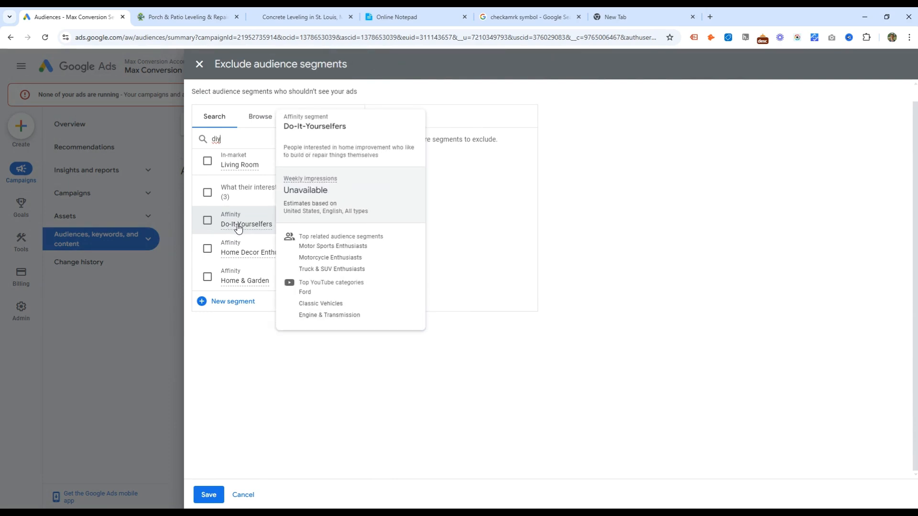
left_click(246, 495)
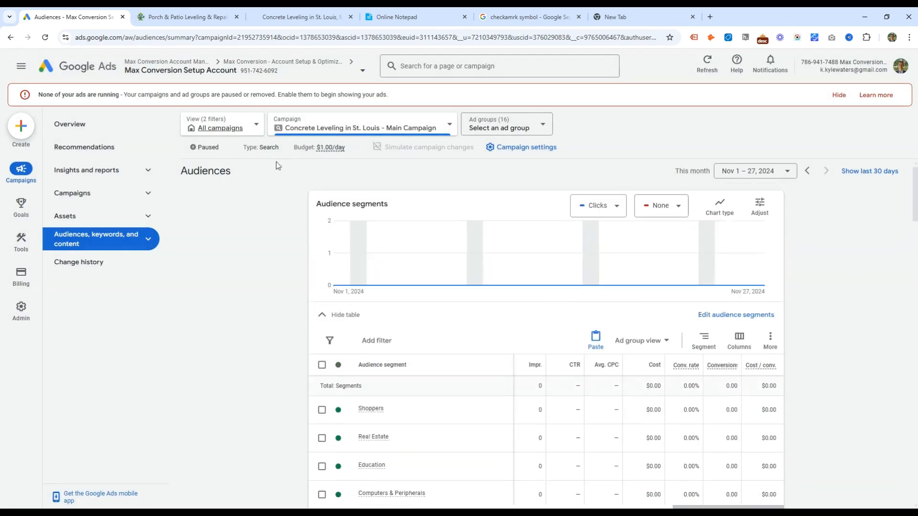
- Search the campaign's observation audience segments for "diy", browse the in-market results and save the audience segment editor
left_click(714, 319)
left_click(742, 333)
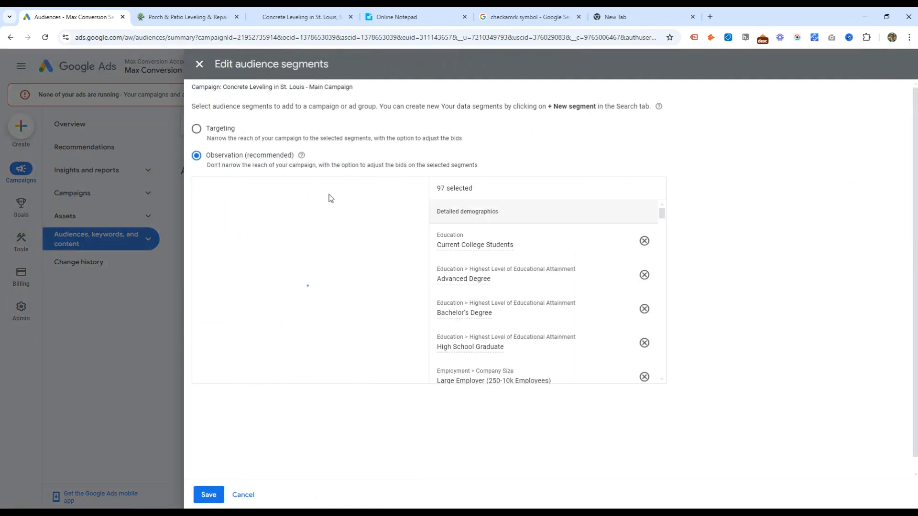
left_click(277, 205)
type("diy")
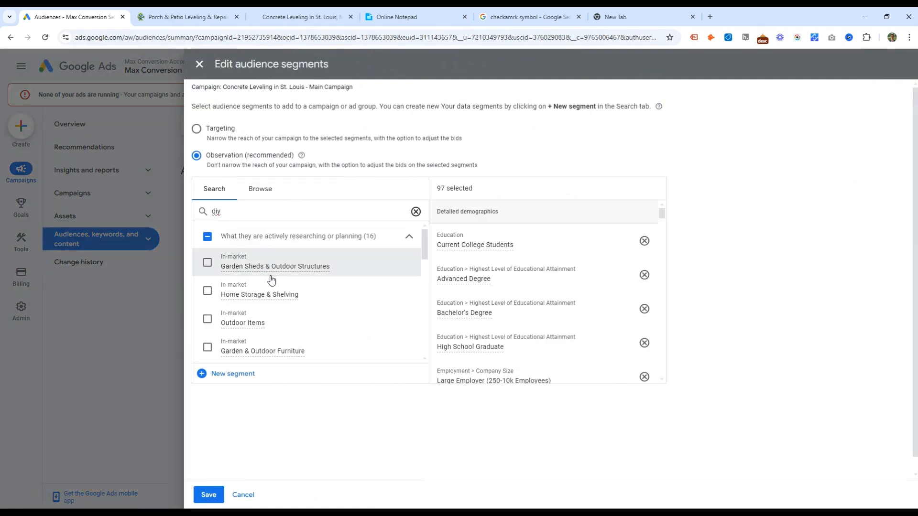
scroll(267, 325, "down", 5)
scroll(266, 325, "down", 5)
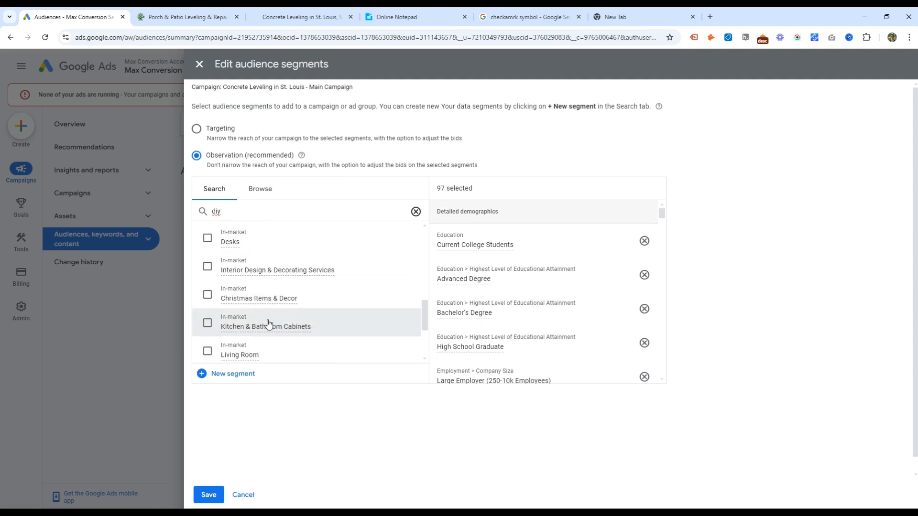
left_click(258, 297)
left_click(209, 495)
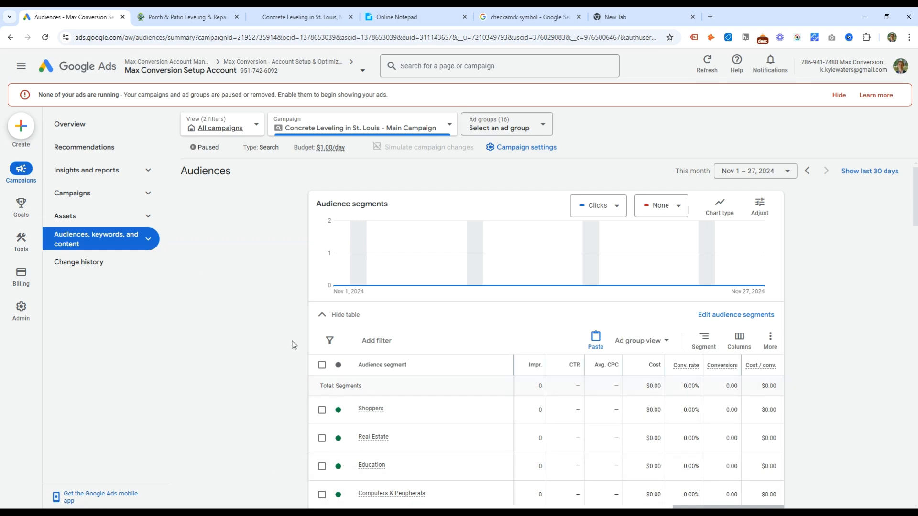
- Open the campaign's location targeting for editing and remove the St. Louis MO Nielsen DMA region
left_click(129, 216)
left_click(148, 217)
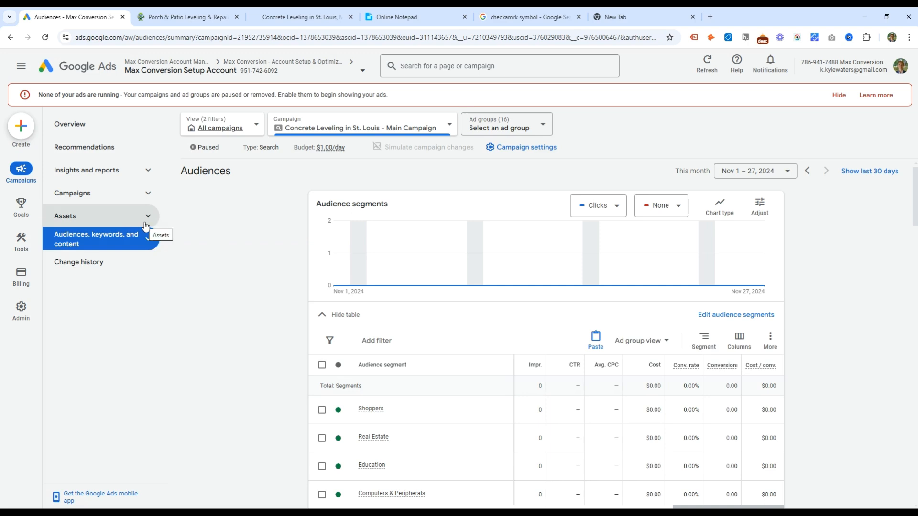
left_click(134, 242)
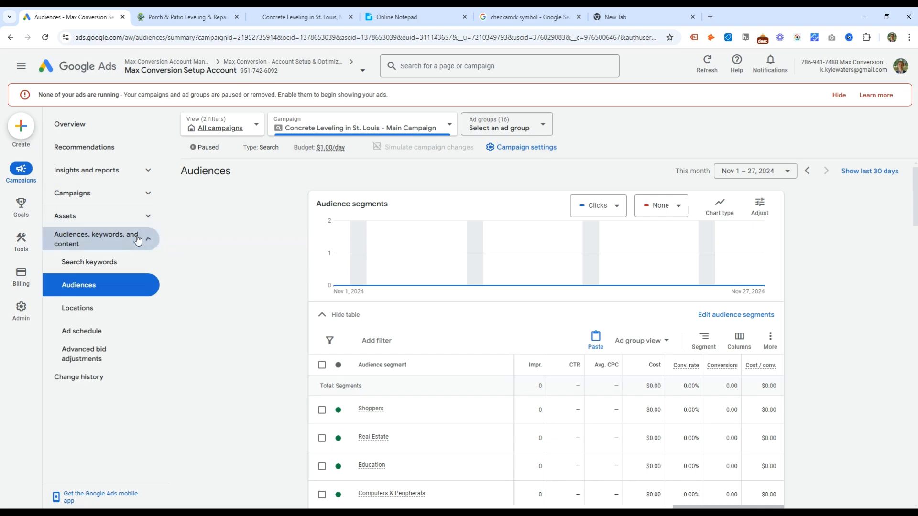
left_click(120, 308)
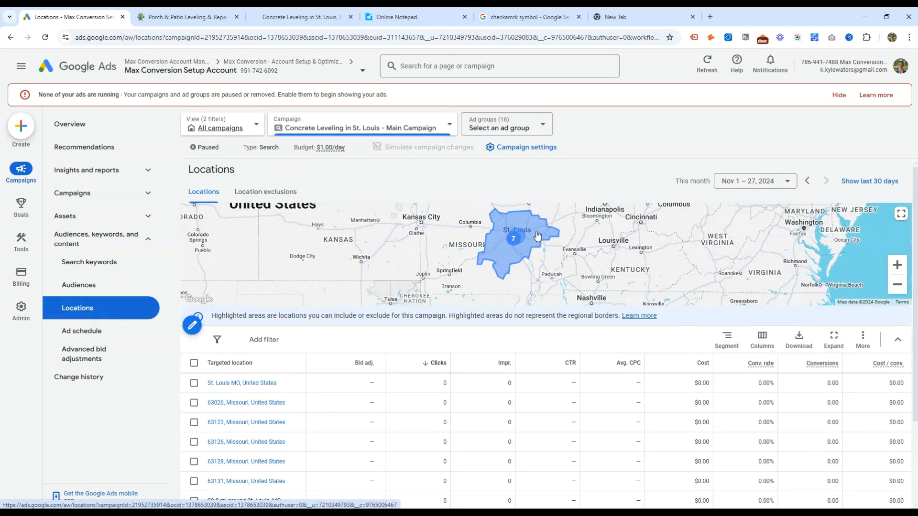
left_click(535, 235)
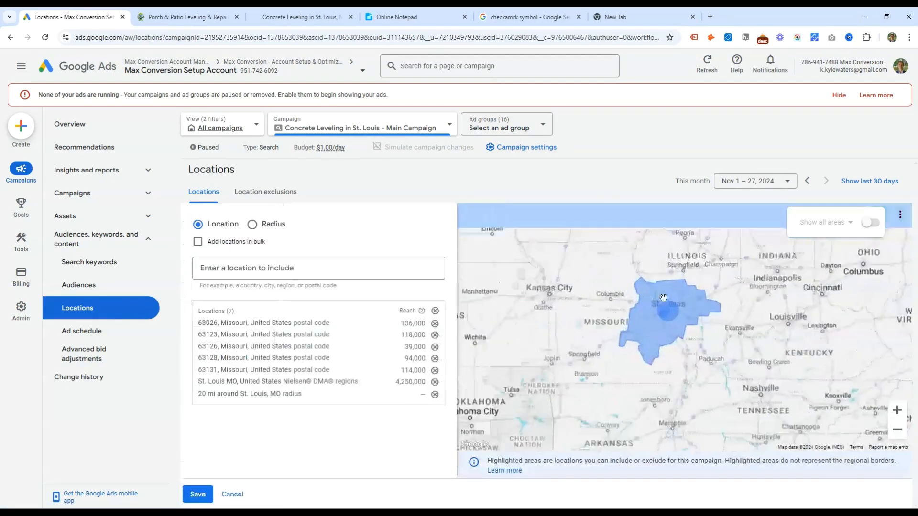
left_click(698, 334)
left_click(711, 305)
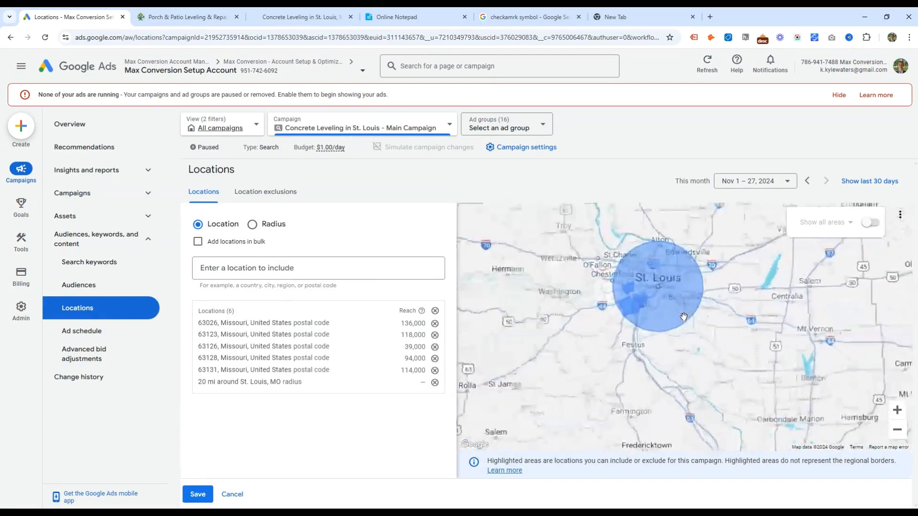
- Show the map areas by postal code and include postal code 63144 as a target location
left_click(870, 223)
left_click(826, 222)
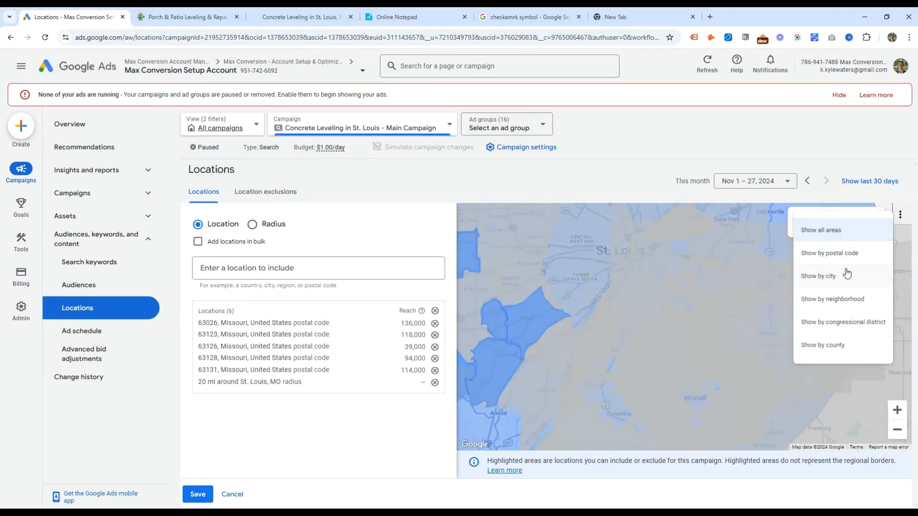
left_click(832, 253)
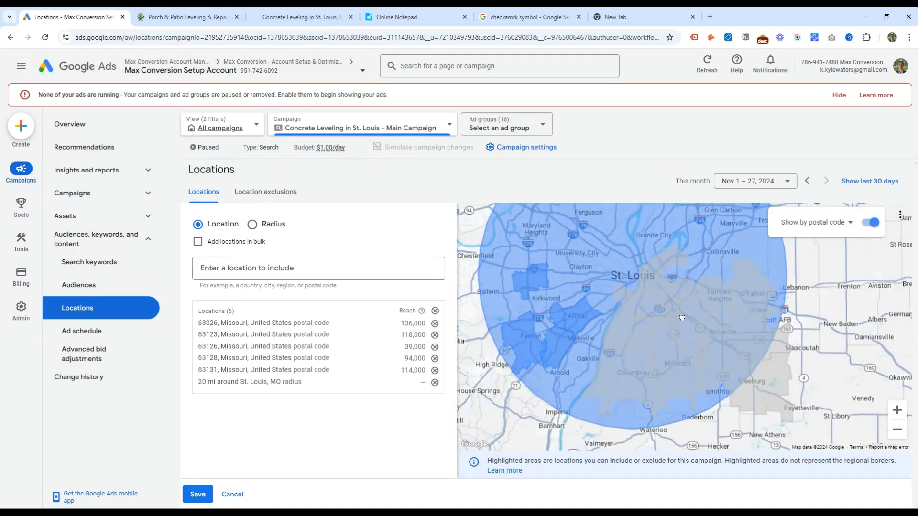
left_click(630, 319)
left_click(640, 300)
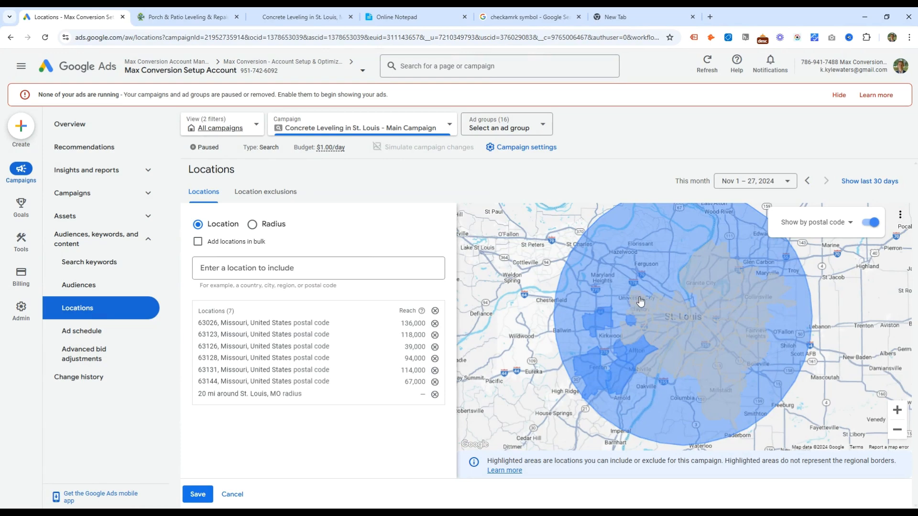
- Include postal codes 63117, 63119, 63124 and 63130 on the map west of St. Louis
left_click(641, 300)
left_click(613, 288)
left_click(630, 353)
left_click(618, 342)
scroll(643, 339, "up", 1)
left_click(642, 339)
left_click(594, 317)
left_click(592, 326)
left_click(590, 303)
- Include postal codes 63141, 63122 and 63132 as target locations on the map
left_click(530, 311)
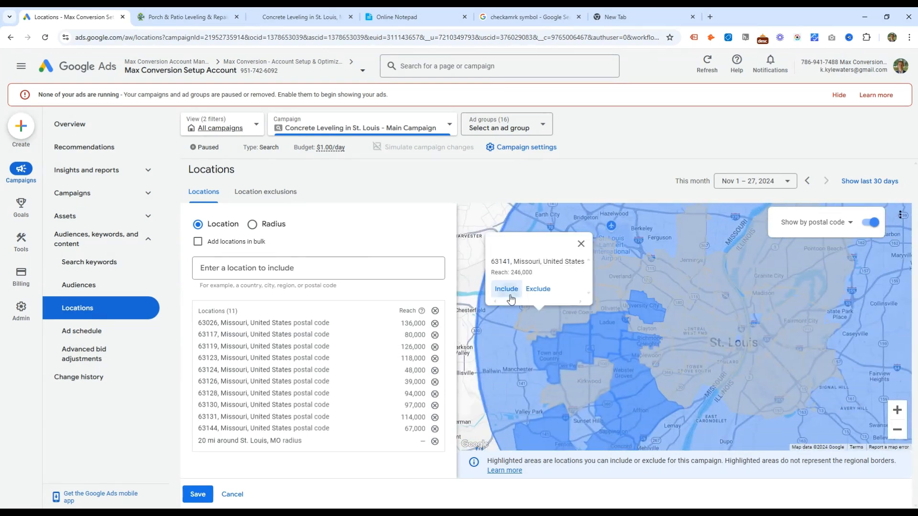
left_click(510, 299)
left_click(560, 387)
left_click(530, 325)
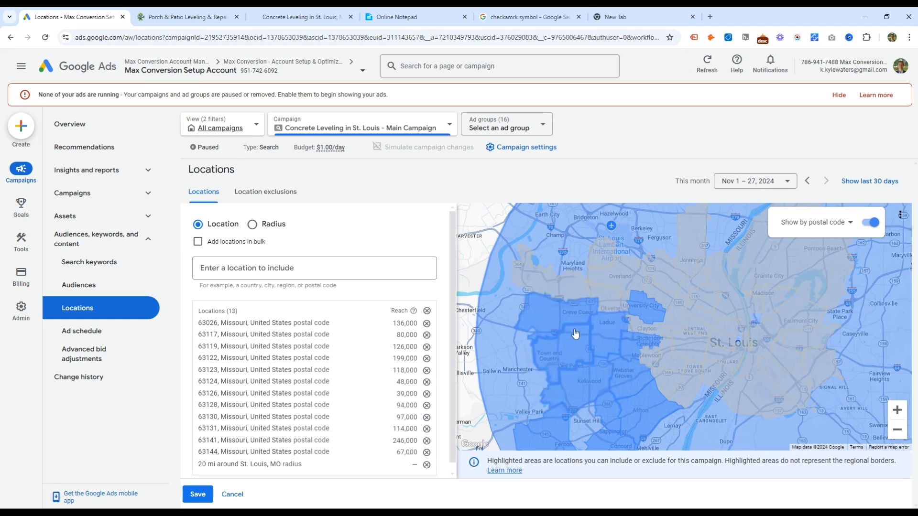
left_click(600, 291)
left_click(571, 290)
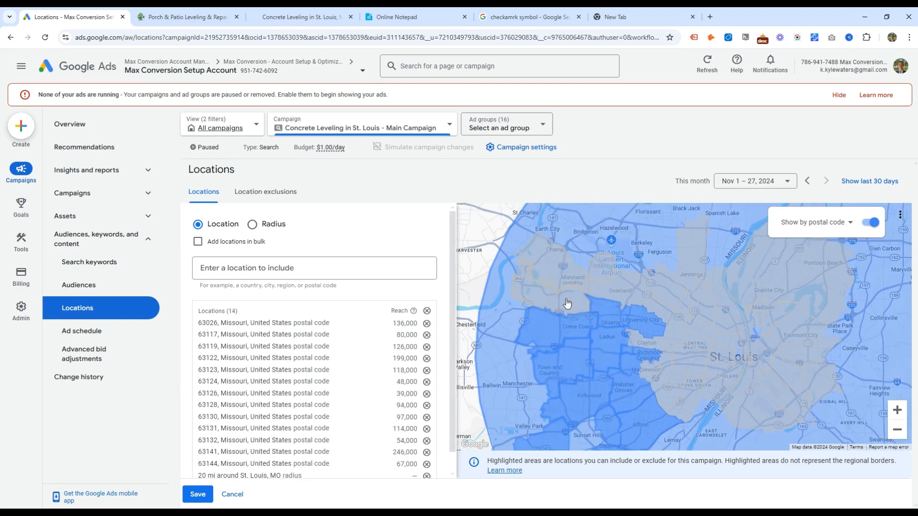
- Include postal code 63043 and its neighbouring area near Maryland Heights, and remove the 20 mi radius around St. Louis
left_click(548, 307)
left_click(517, 290)
left_click(552, 287)
left_click(525, 290)
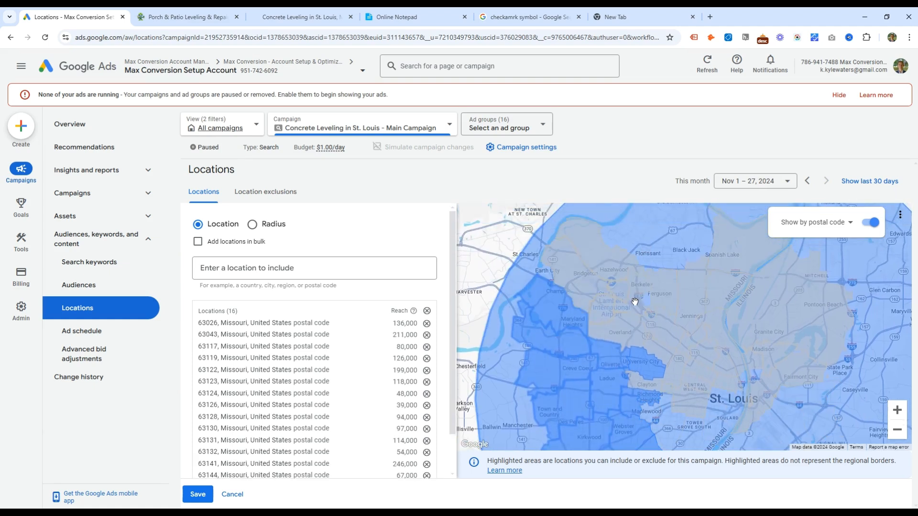
left_click(666, 311)
left_click(726, 376)
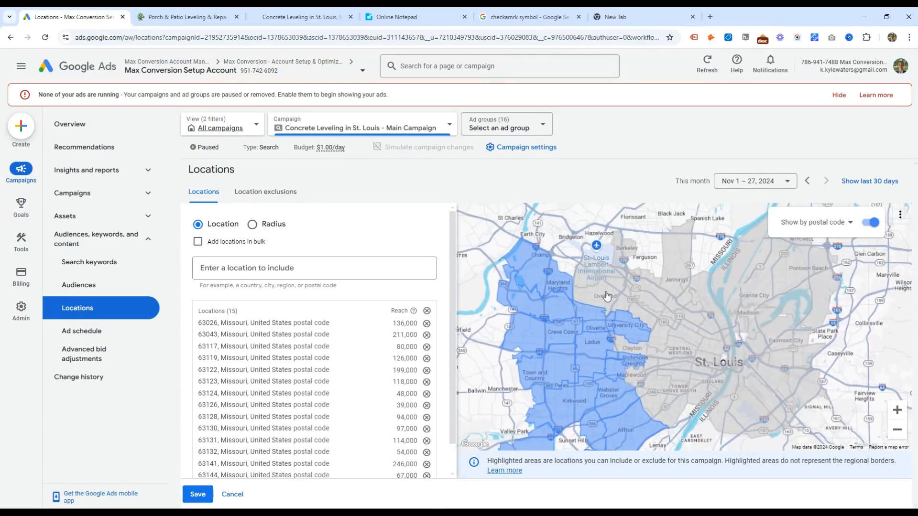
- Exclude the postal code areas around St. Louis Lambert International Airport, Overland and Berkeley
left_click(604, 293)
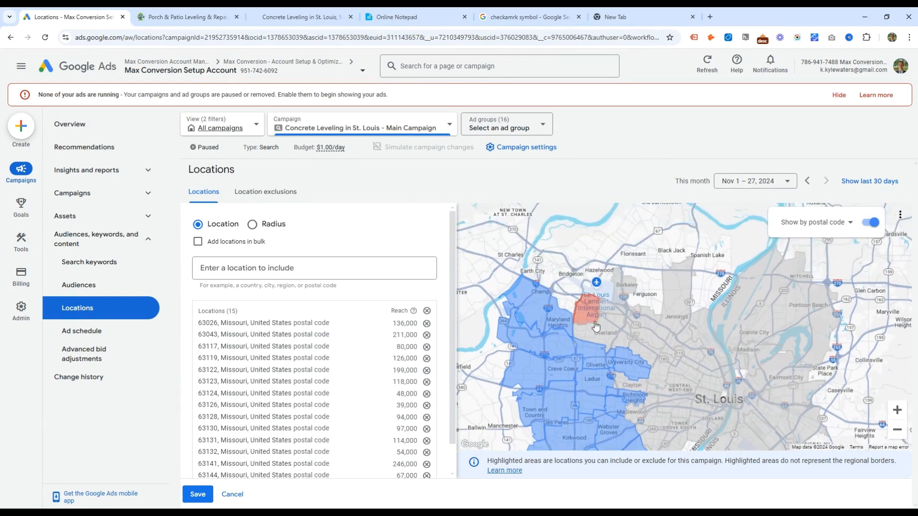
left_click(616, 308)
left_click(607, 307)
left_click(616, 287)
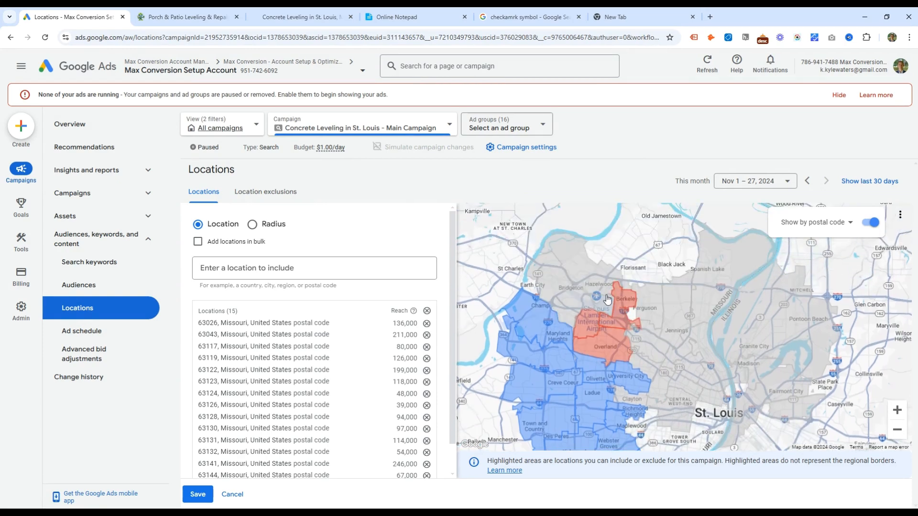
- Exclude the remaining postal code areas north of the airport around Bridgeton, Hazelwood and Florissant
left_click(605, 301)
left_click(604, 289)
left_click(577, 280)
left_click(578, 288)
left_click(557, 329)
left_click(549, 308)
left_click(620, 302)
left_click(623, 291)
left_click(655, 331)
left_click(658, 313)
left_click(652, 364)
left_click(654, 346)
left_click_drag(631, 376, 697, 215)
scroll(614, 330, "down", 1)
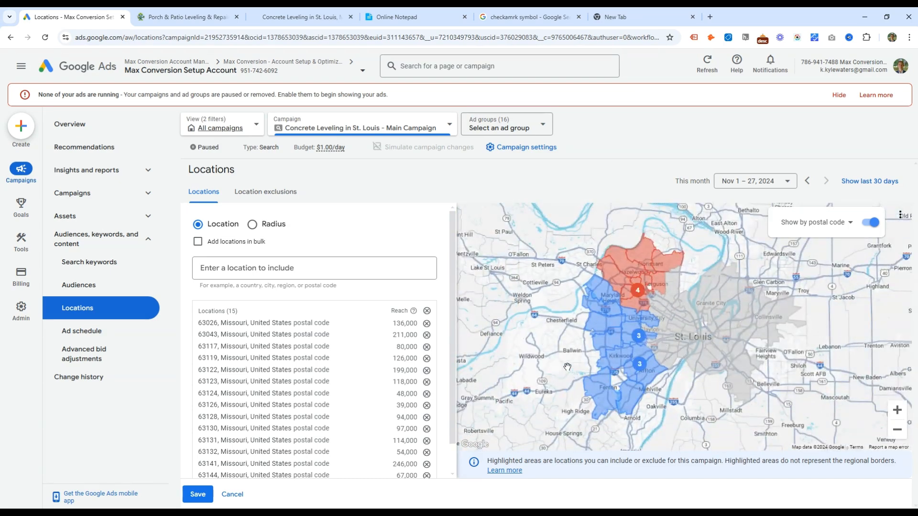
- Include postal codes 63021, 63011, 63017 and 63025 in the western suburbs on the map
scroll(568, 367, "up", 2)
left_click(585, 363)
left_click(552, 339)
left_click(569, 329)
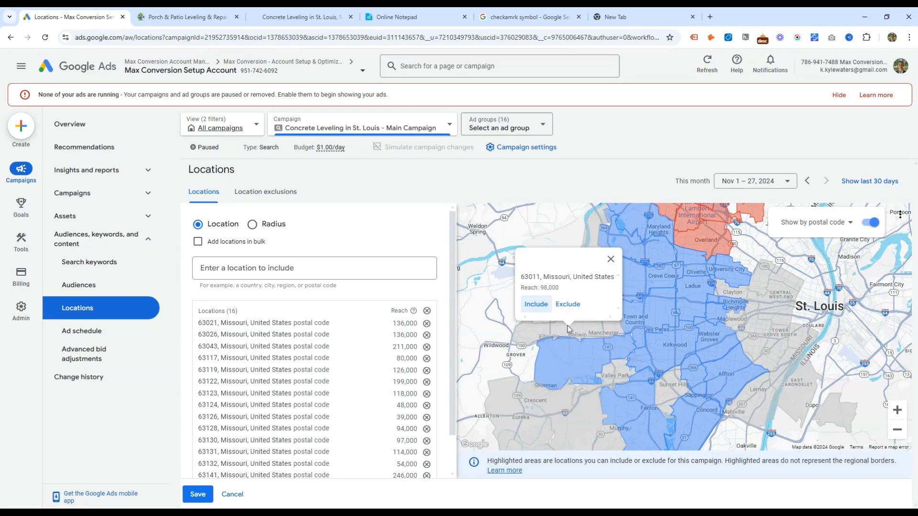
left_click(538, 305)
left_click(548, 318)
left_click(612, 258)
left_click(554, 270)
left_click(523, 279)
left_click(545, 360)
left_click(511, 334)
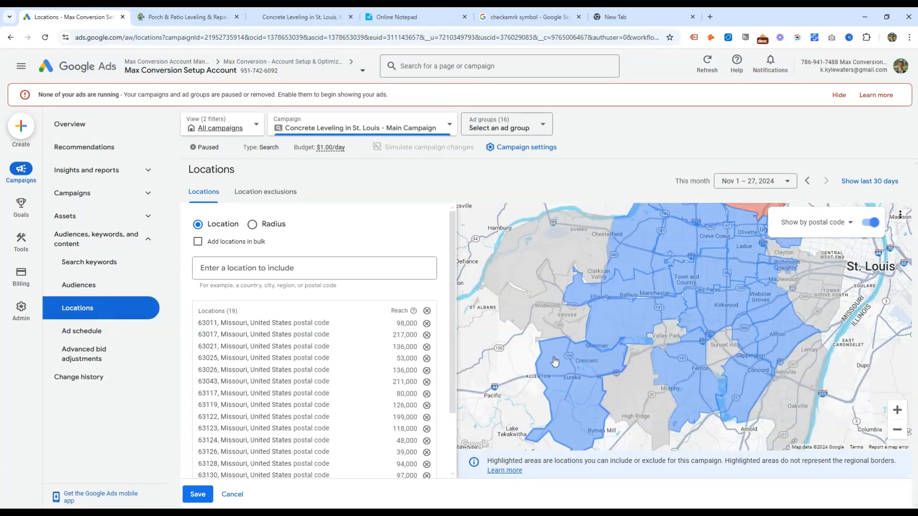
- Include postal codes 63005, 63038, 63040, 63049, 63088 and the remaining adjoining gap area, and save the location targeting
left_click(637, 412)
left_click(600, 381)
left_click(544, 313)
left_click(507, 288)
left_click(526, 267)
left_click(502, 289)
left_click(579, 367)
left_click(556, 341)
left_click(622, 343)
left_click(586, 321)
left_click(673, 356)
left_click(637, 334)
scroll(664, 419, "down", 2)
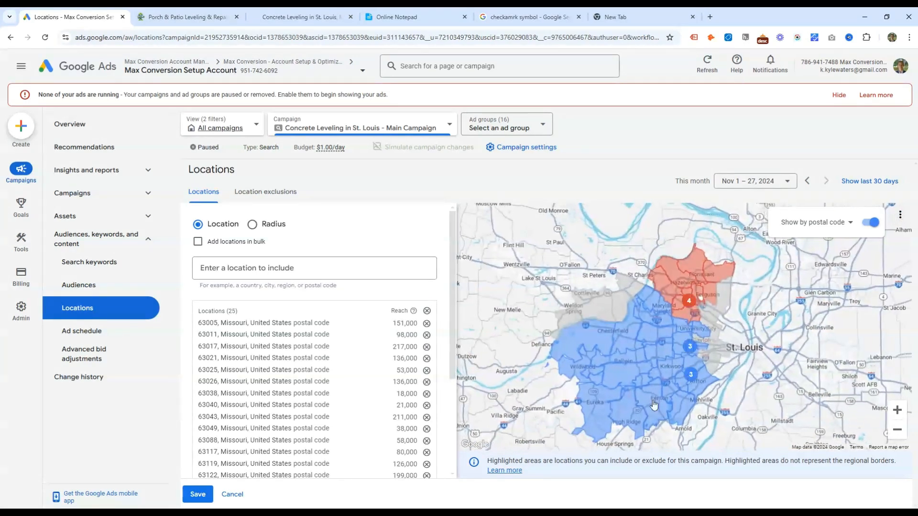
left_click(197, 494)
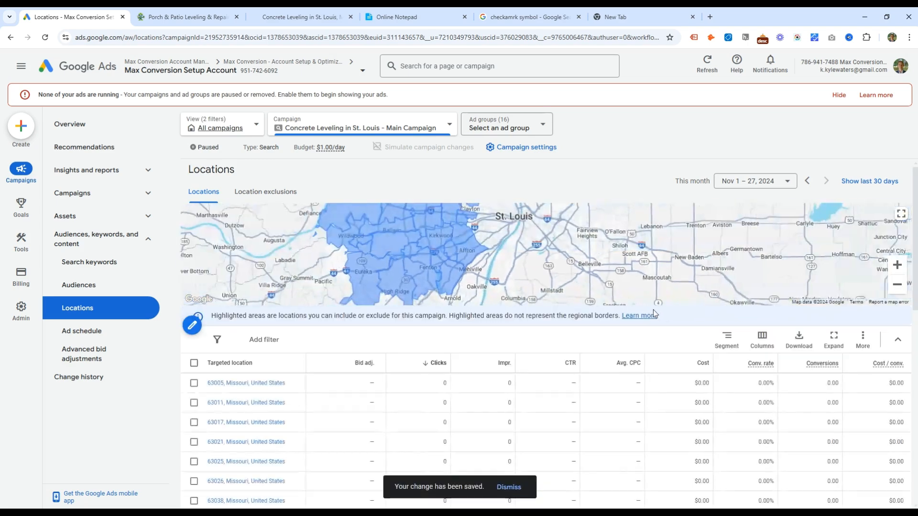
- View the campaign's ad schedule and review its weekday time rows
left_click(72, 330)
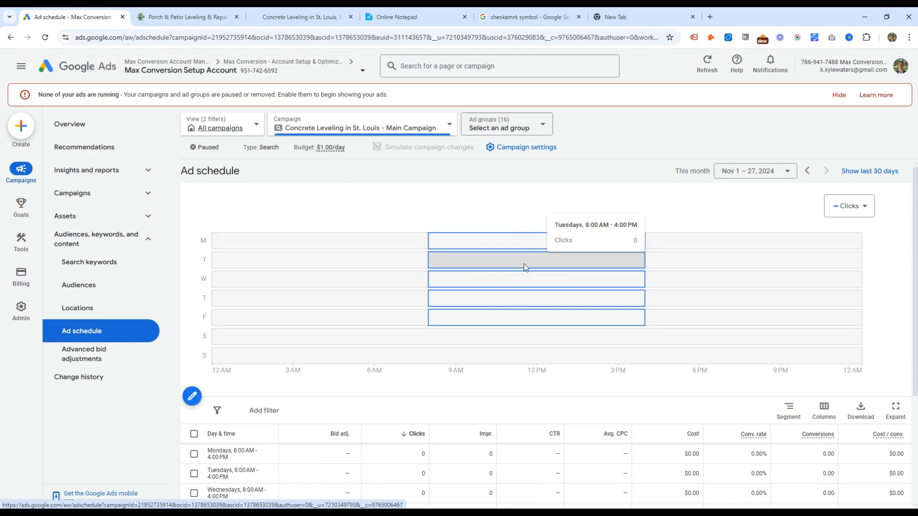
scroll(543, 403, "down", 3)
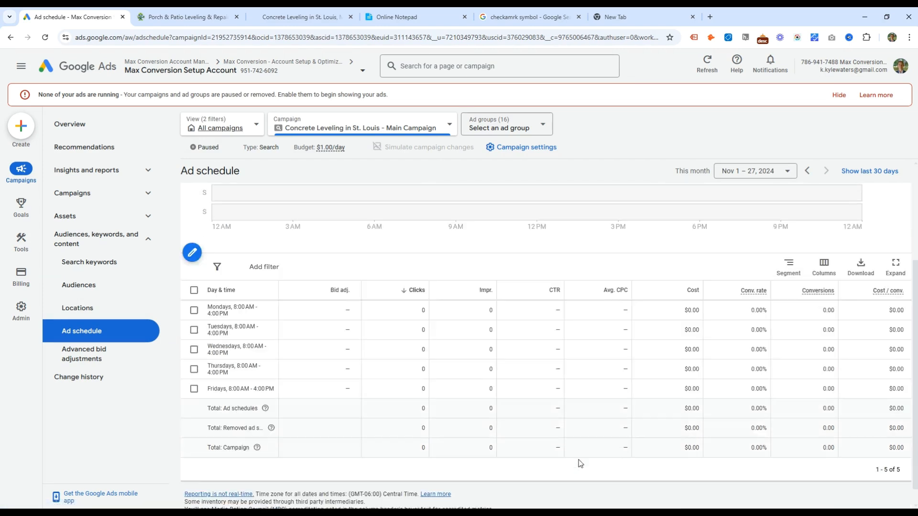
scroll(553, 390, "up", 3)
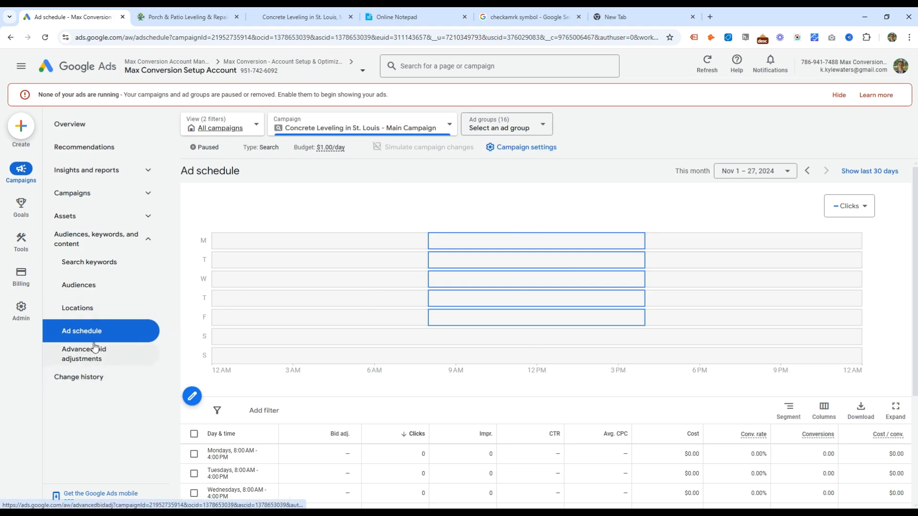
left_click(146, 238)
left_click(145, 194)
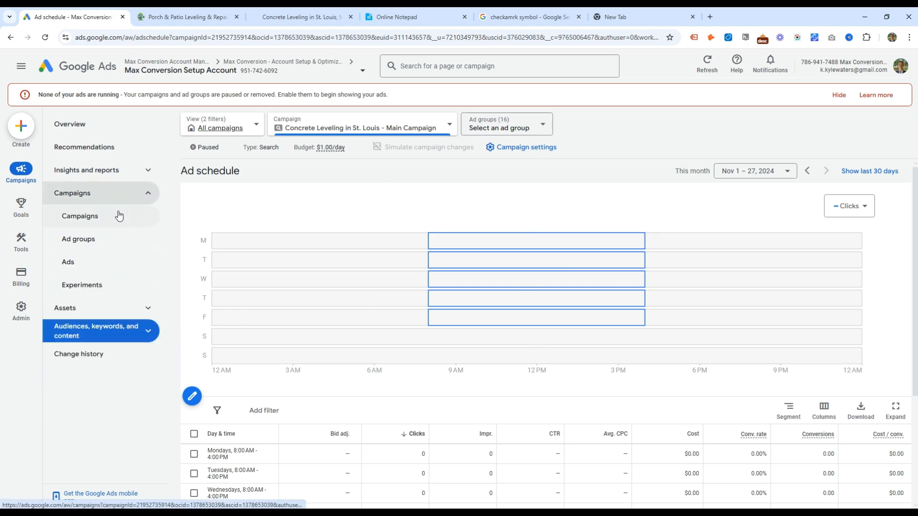
left_click(143, 175)
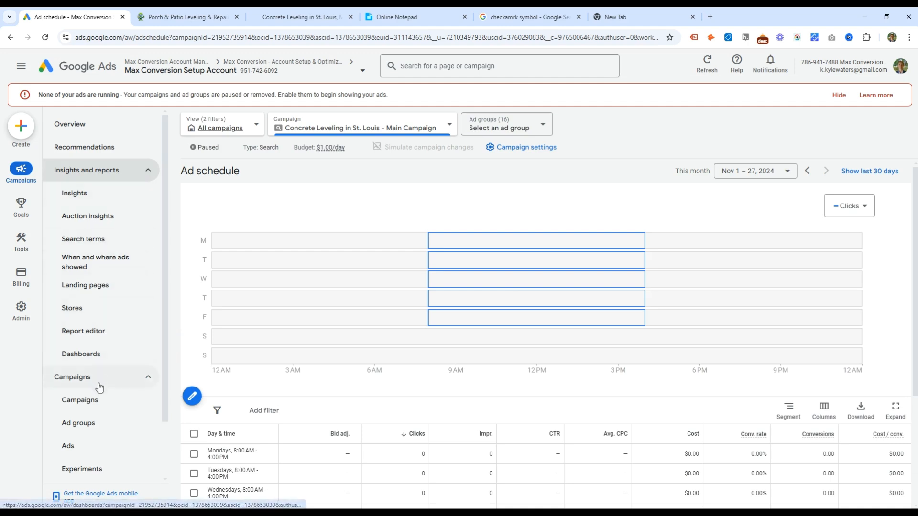
left_click(132, 170)
- Open the campaign's negative search keywords and hide the notice about ads not running
left_click(117, 234)
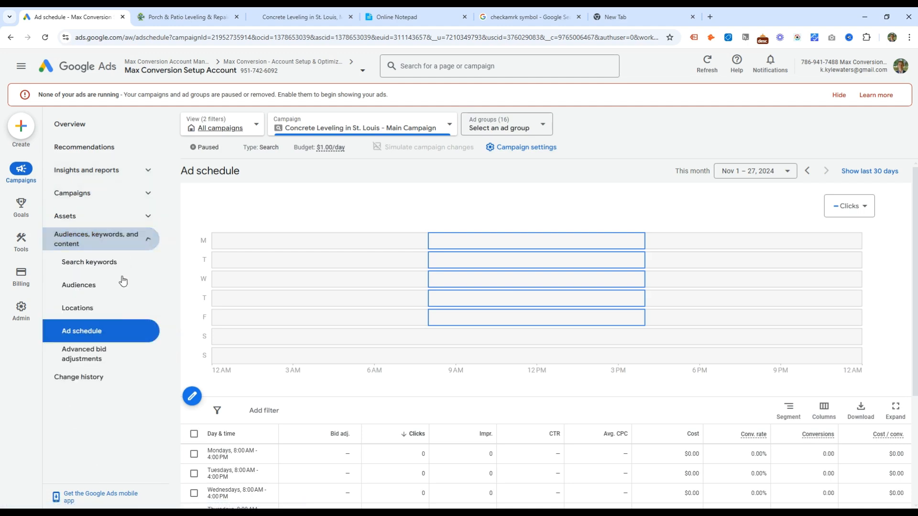
left_click(140, 266)
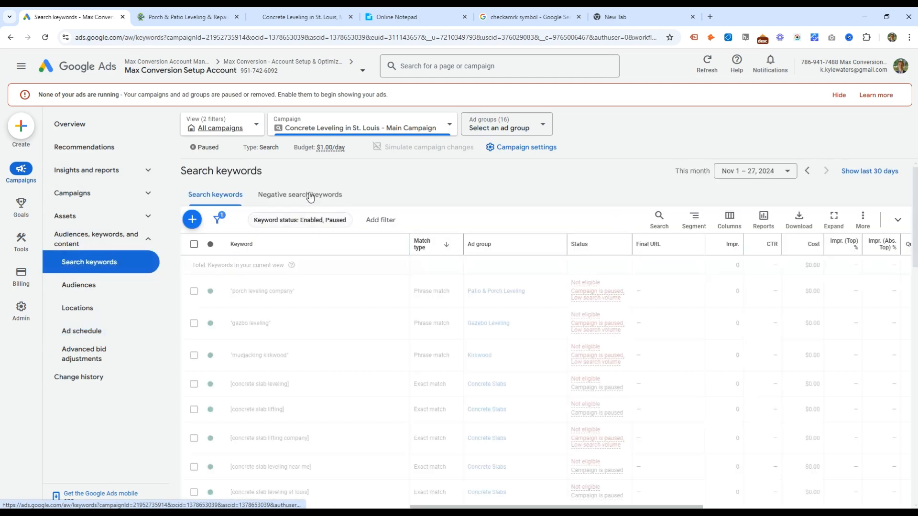
left_click(300, 194)
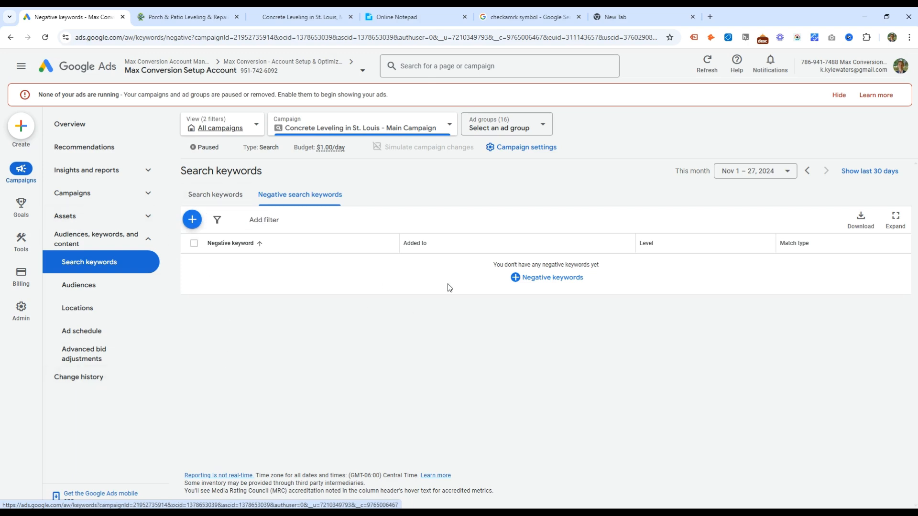
left_click(836, 98)
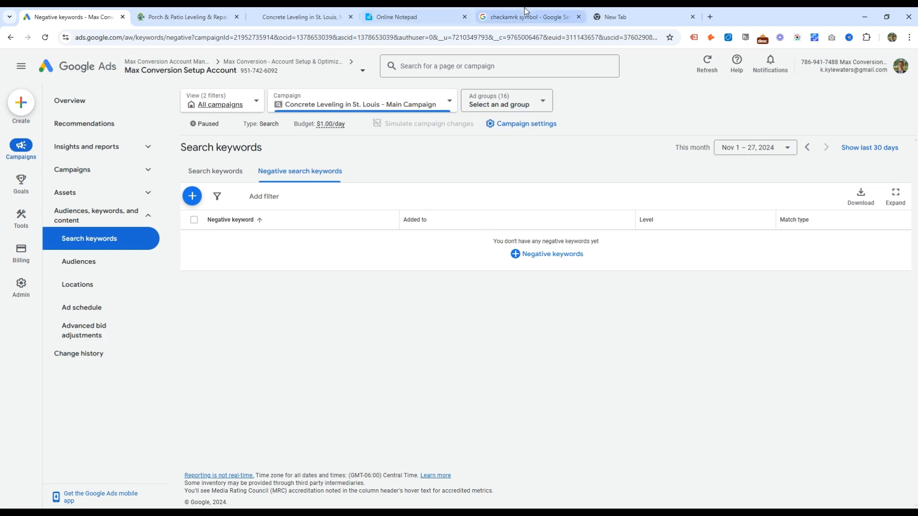
- Run a Google web search for "conrete leveling" in the empty browser tab
left_click(609, 19)
key("ctrl+shift+Left")
key("ctrl+shift+Left")
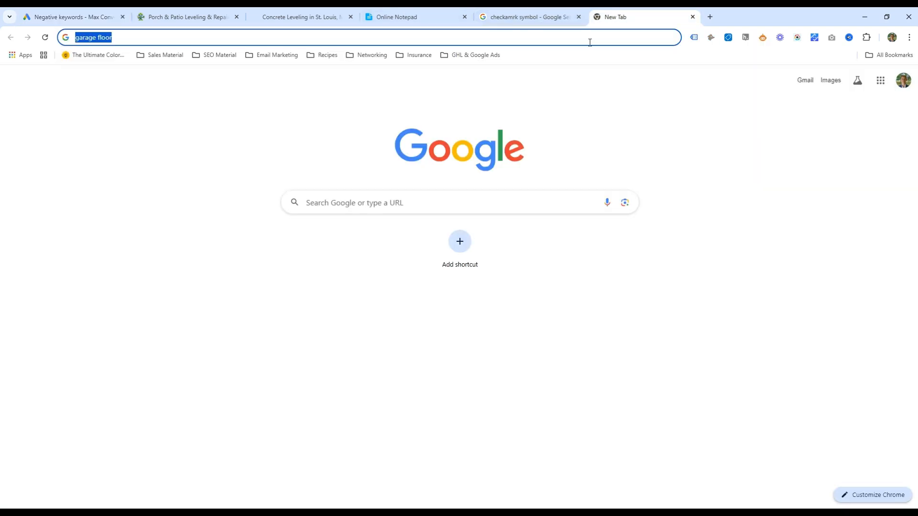
type("conrete leveling")
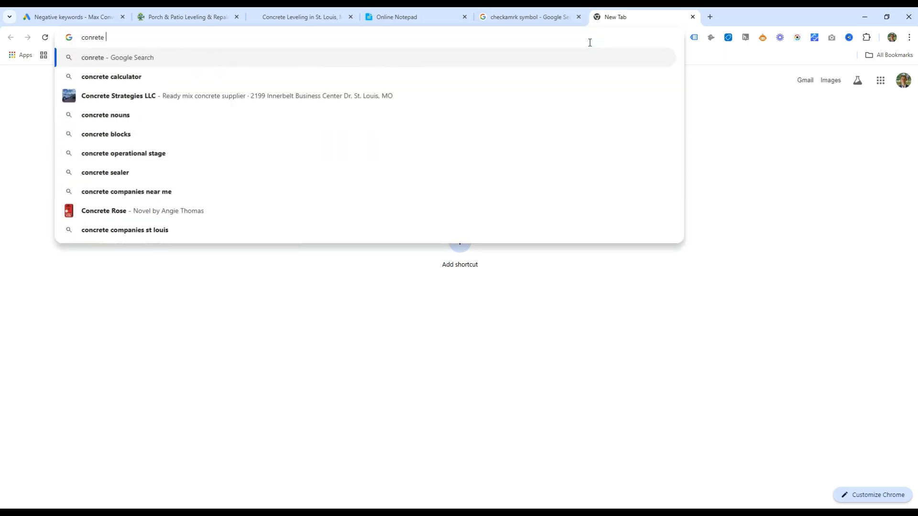
key("Return")
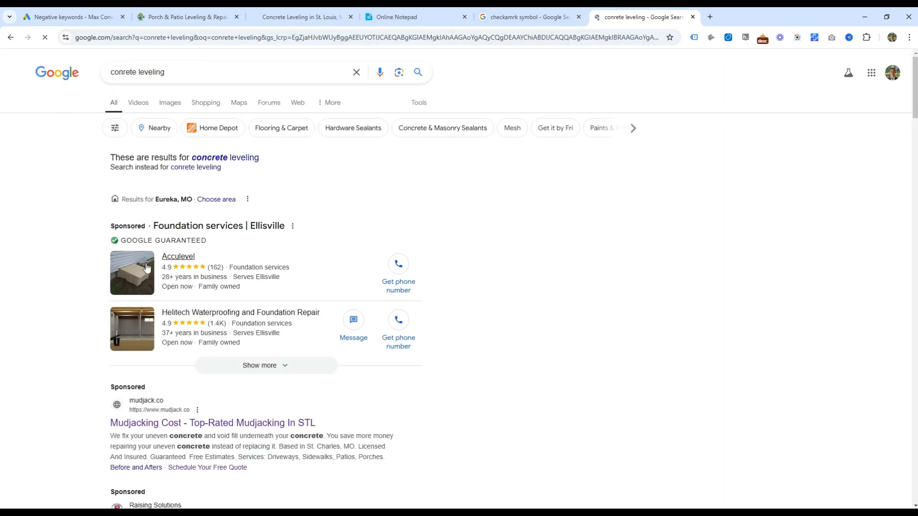
- Examine the sponsored listings, product results and related searches for concrete leveling to find terms worth excluding
scroll(113, 289, "down", 3)
left_click_drag(83, 274, 151, 260)
left_click(79, 266)
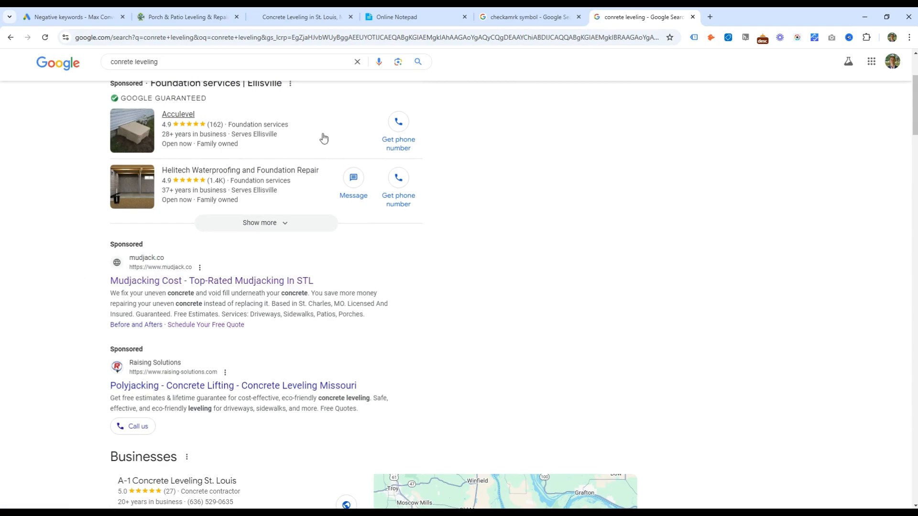
scroll(268, 322, "down", 6)
scroll(226, 320, "up", 1)
scroll(206, 287, "down", 8)
scroll(206, 248, "down", 18)
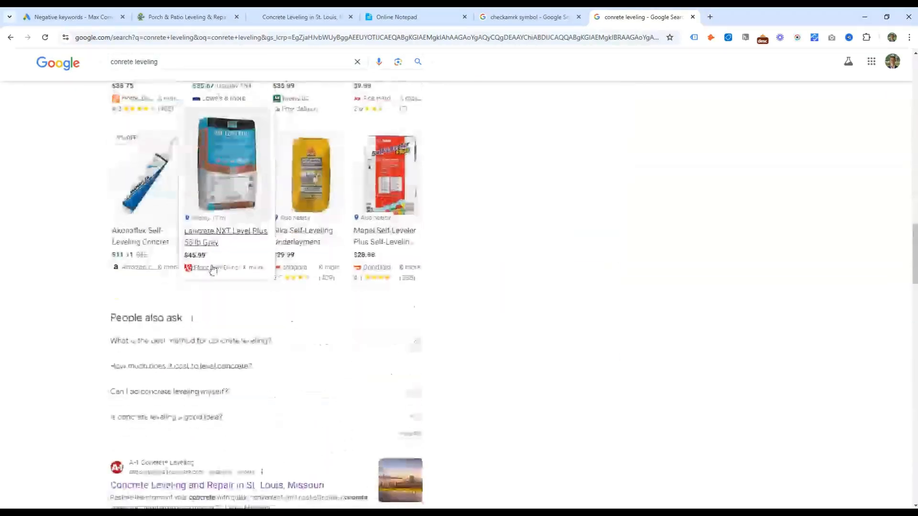
scroll(110, 241, "up", 3)
left_click_drag(97, 261, 117, 262)
scroll(108, 266, "down", 3)
scroll(81, 311, "down", 16)
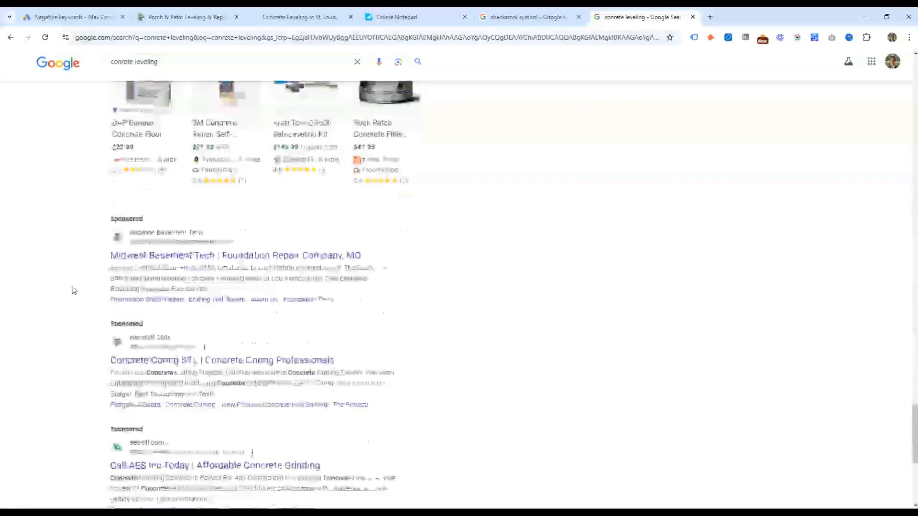
scroll(77, 314, "down", 2)
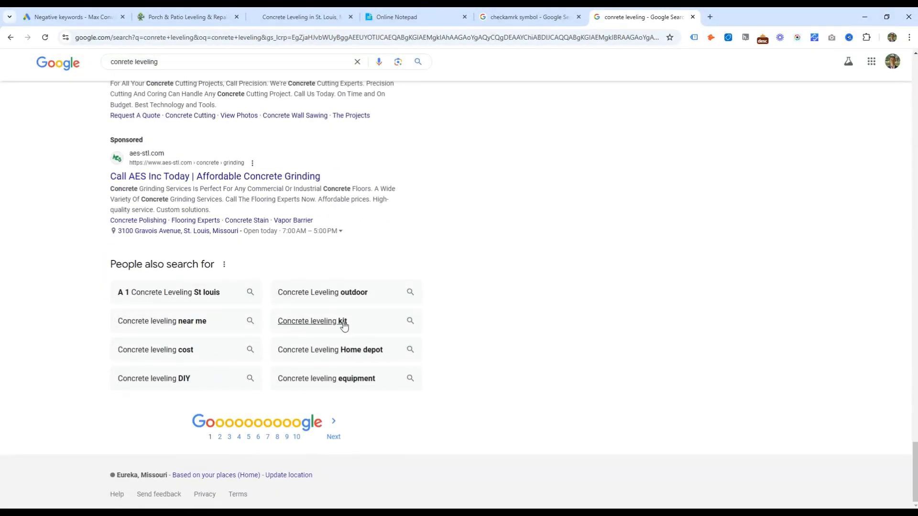
left_click_drag(86, 264, 516, 354)
left_click(517, 354)
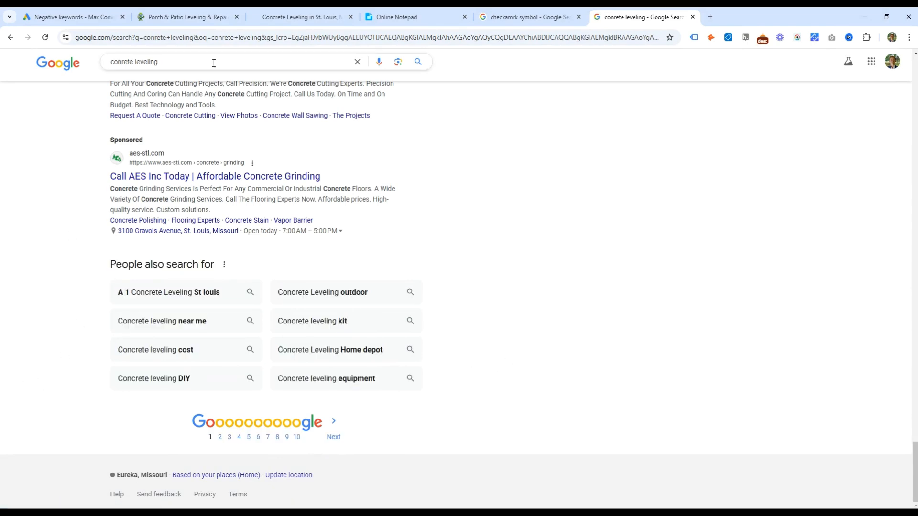
- Start a campaign-level negative keyword list in Google Ads with free, cheap, tools, tool, kit and equipment, one per line
left_click(107, 18)
left_click(552, 255)
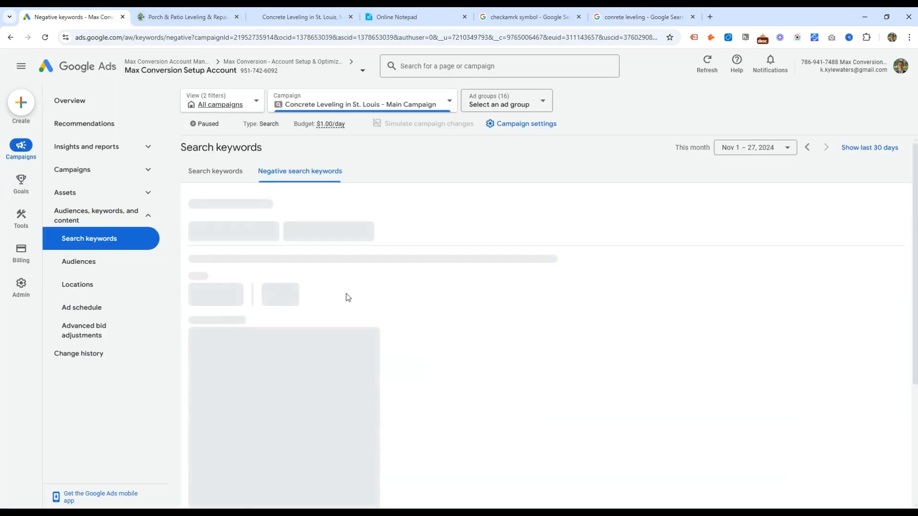
scroll(482, 301, "down", 1)
type("f")
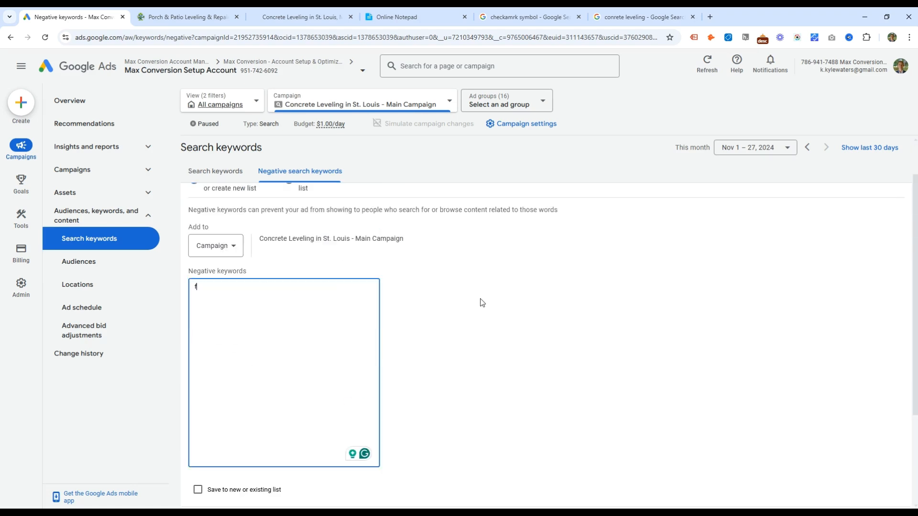
type("reecgeap")
key("BackSpace")
key("BackSpace")
key("BackSpace")
key("BackSpace")
type("heap tools tool")
key("Return")
type("kit")
key("Return")
type("equipment")
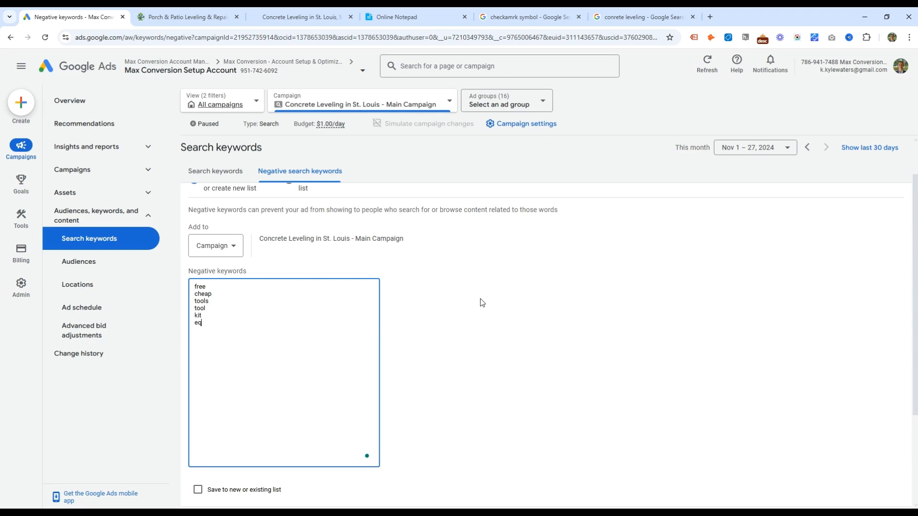
- Add training, job, resume and cv to the negative keywords
key("Return")
type("trianing")
key("Return")
type("job ")
type("resume")
left_click(214, 358)
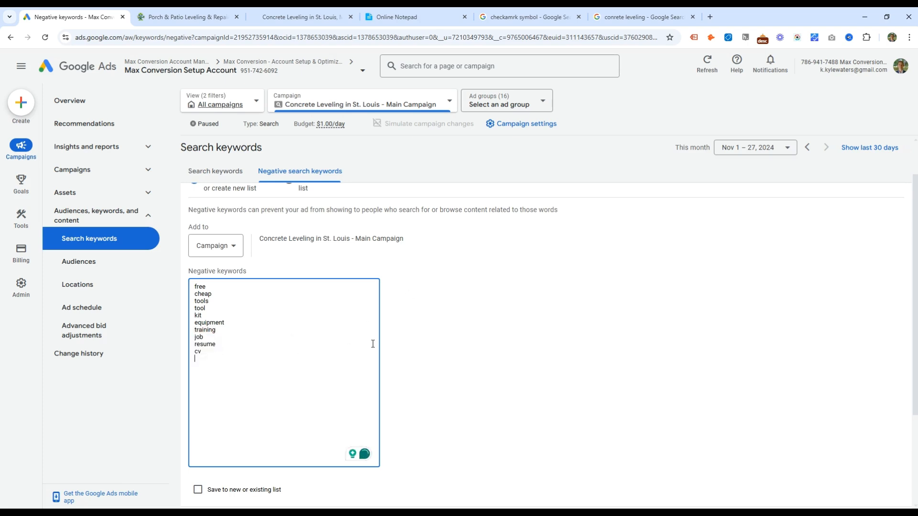
- Extend the negative keywords with hiring, hire, reviews and review
type("hiring")
key("Return")
type("hire")
key("Return")
type("reviews")
key("Return")
type("resume")
key("Return")
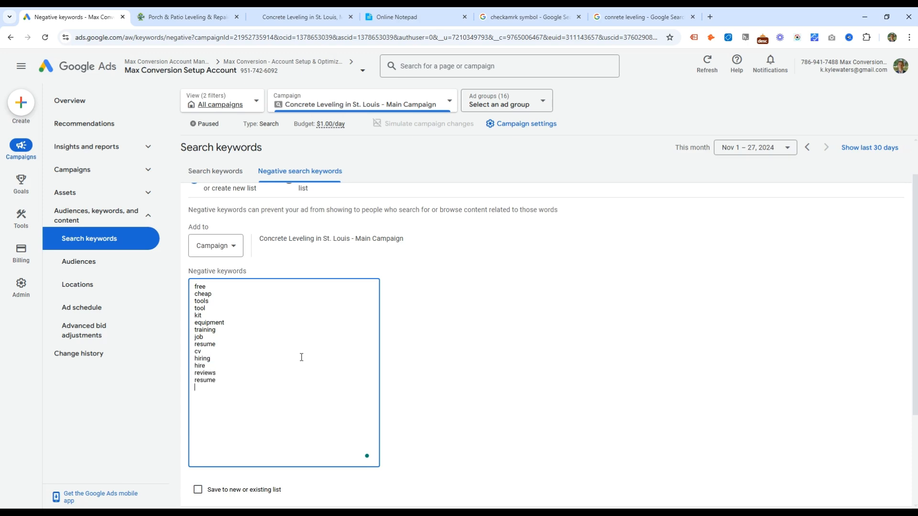
key("shift+Home")
key("BackSpace")
type("review")
key("Return")
- Check the related Google searches and add home depot, depot and lowes to the negative keywords
left_click(595, 17)
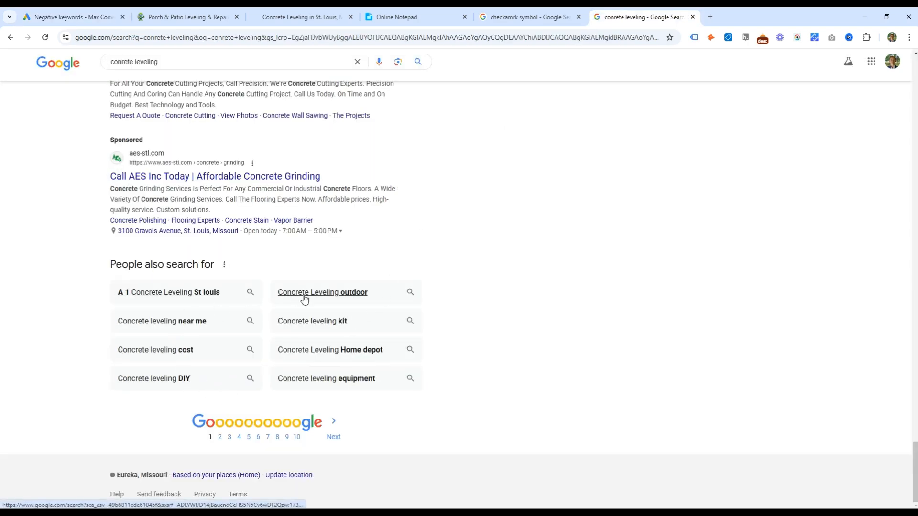
left_click(37, 11)
type("home depot")
key("Return")
type("depot")
key("Return")
type("lowes")
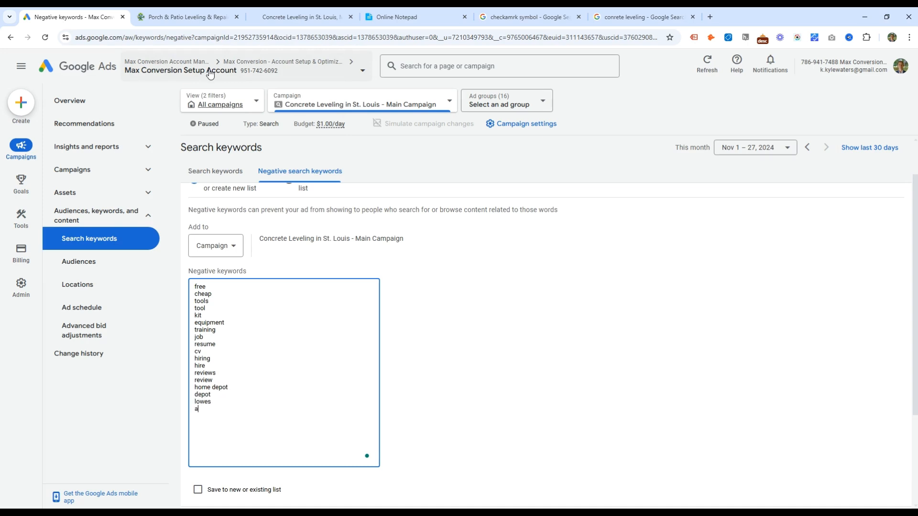
- Add ace and the competitor terms a-1, polyjack and raising solutions to the negative keywords
key("Return")
type("a-1")
key("Return")
type("polyjack ")
type("jack")
key("shift+Home")
key("BackSpace")
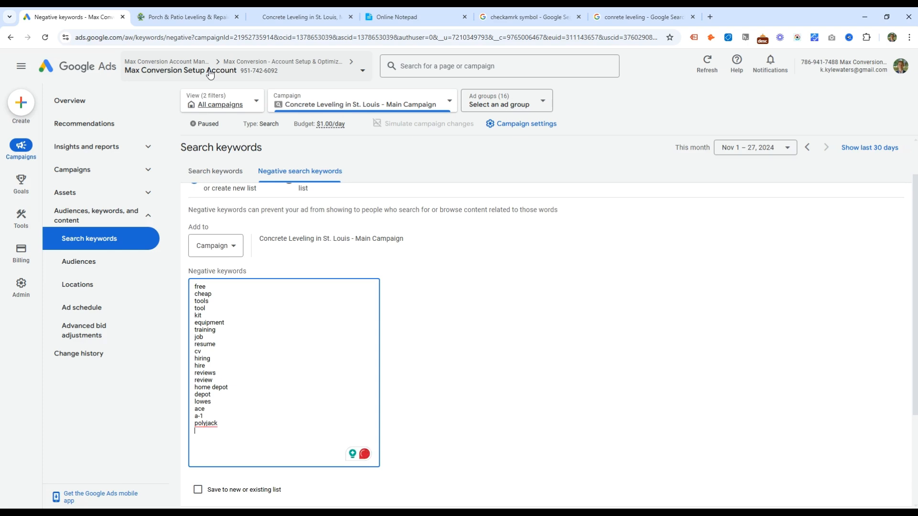
type("raising solutions")
scroll(239, 383, "down", 2)
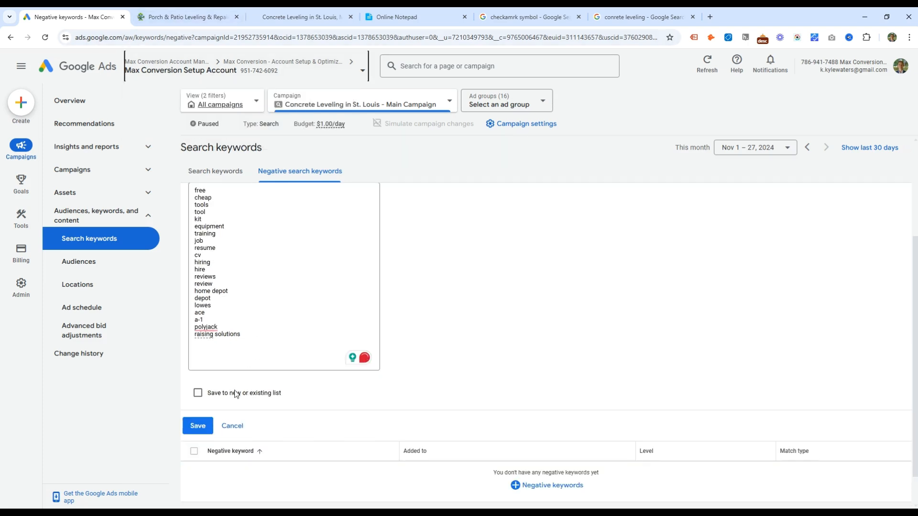
left_click_drag(242, 349, 264, 278)
- Recheck the Google results for concrete leveling, add amazon as the last negative keyword and save the list
left_click(641, 17)
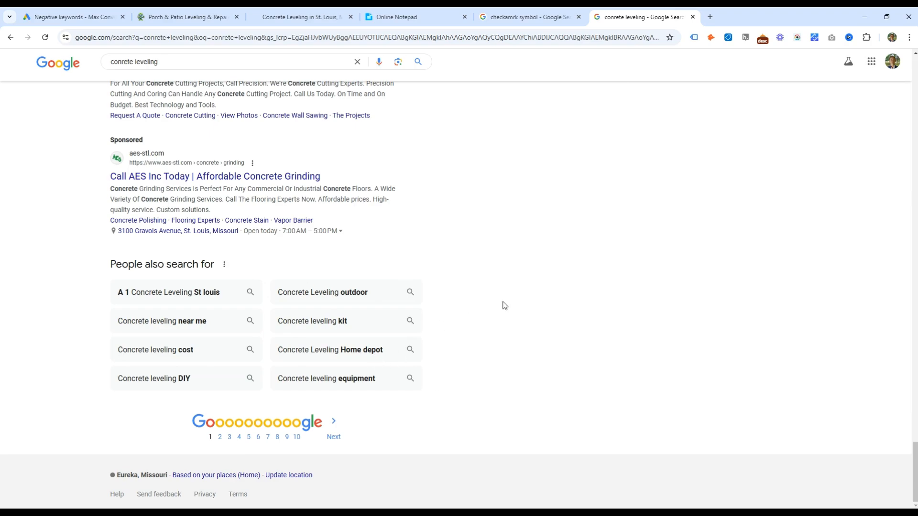
scroll(478, 327, "up", 15)
scroll(482, 367, "up", 20)
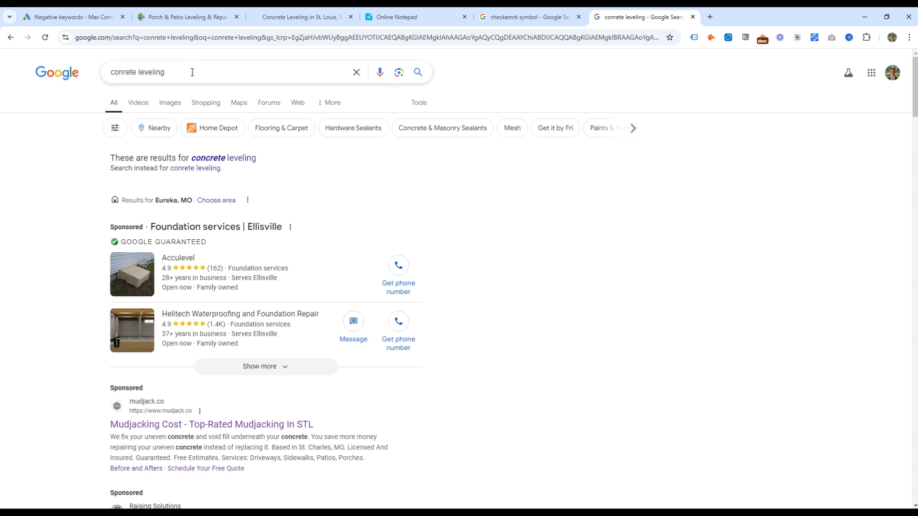
left_click(72, 17)
key("Return")
type("amazon")
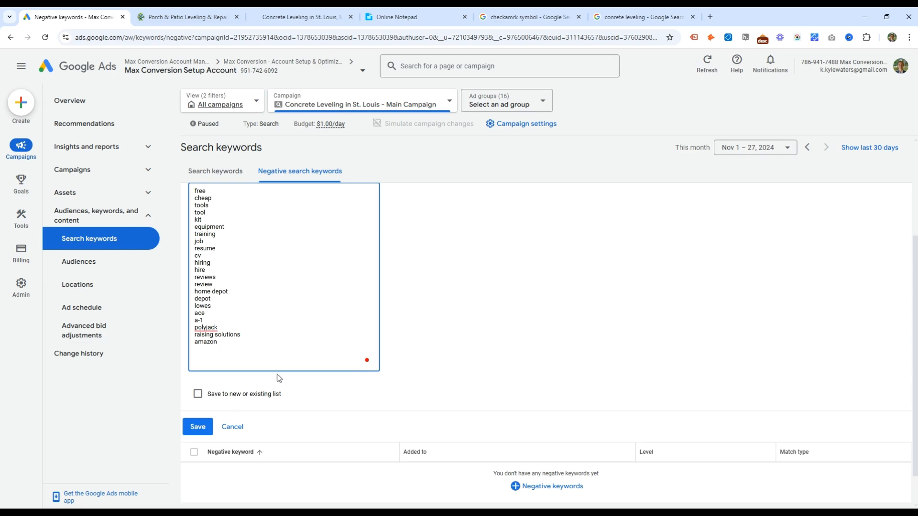
left_click(183, 433)
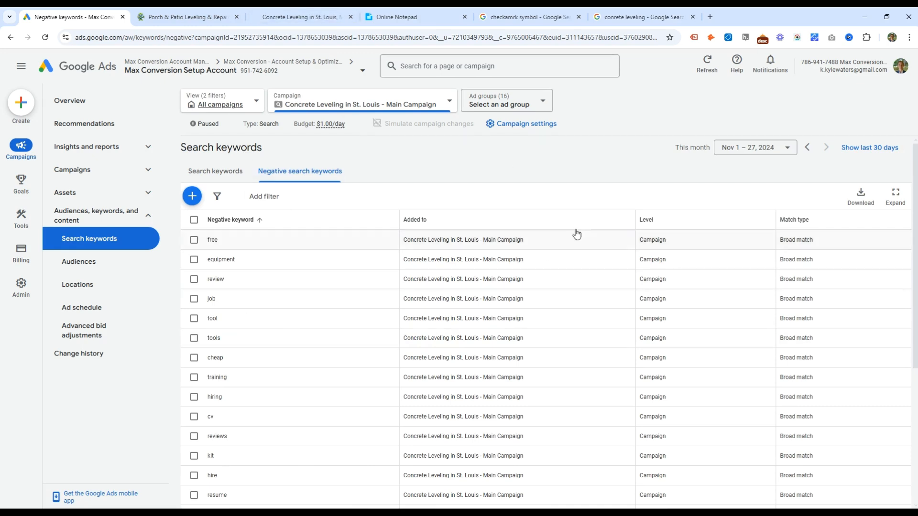
- Review the saved negative keywords and view the campaign's search terms report
scroll(351, 269, "down", 5)
scroll(351, 269, "up", 2)
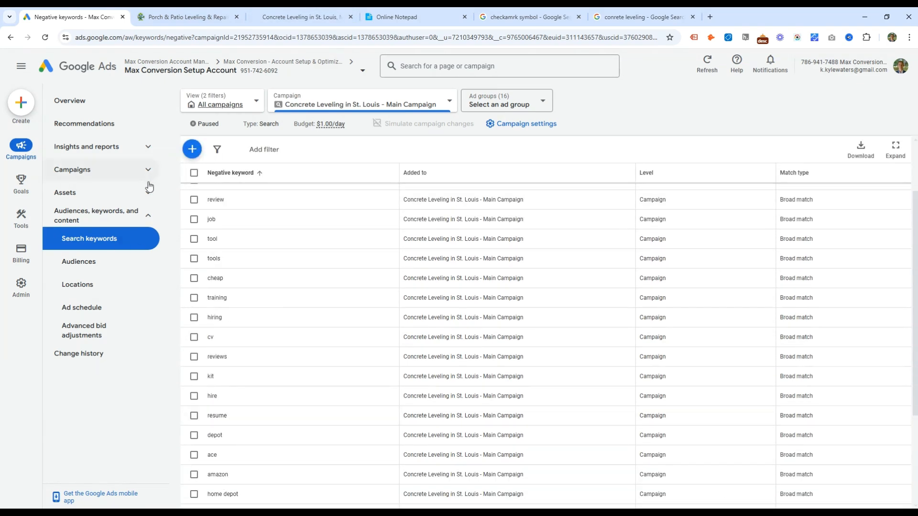
left_click(146, 217)
left_click(143, 170)
left_click(143, 170)
left_click(147, 147)
left_click(127, 217)
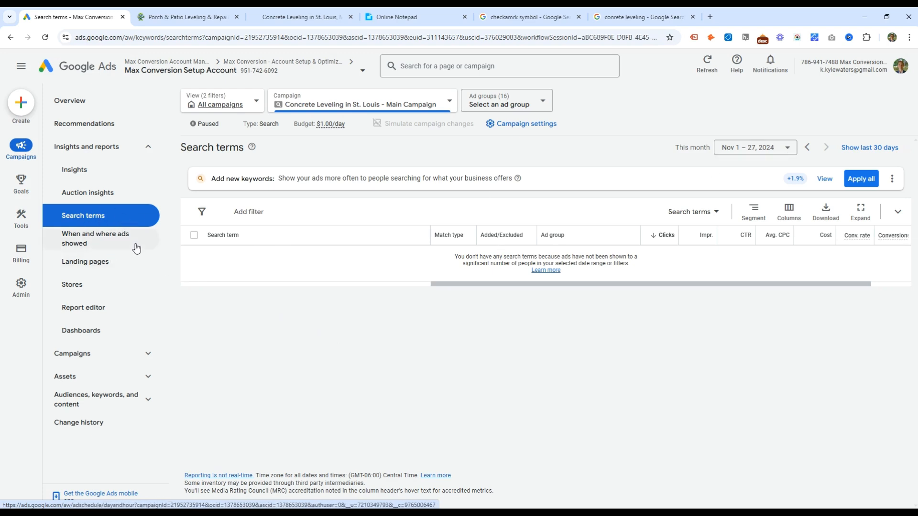
left_click_drag(462, 257, 639, 259)
left_click(639, 261)
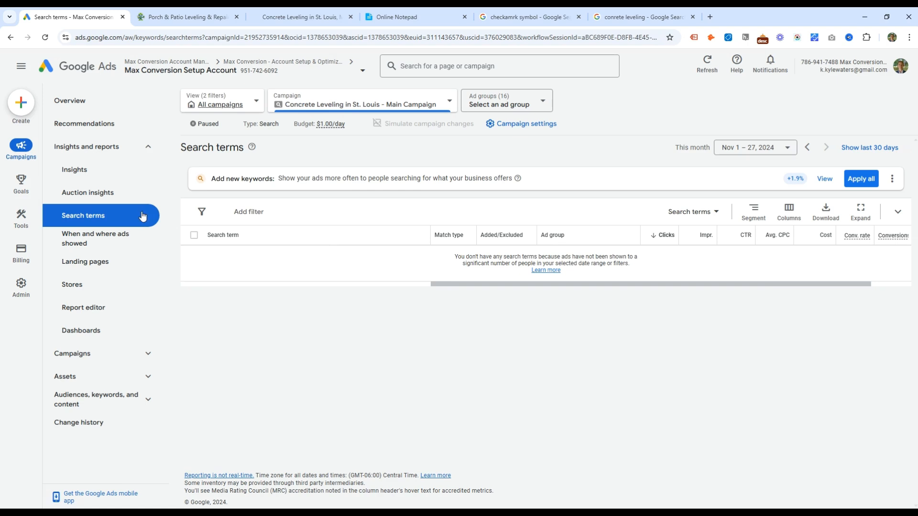
- In the report on when and where ads showed, decrease the device bid adjustment for computers by 50% and save it
left_click(112, 238)
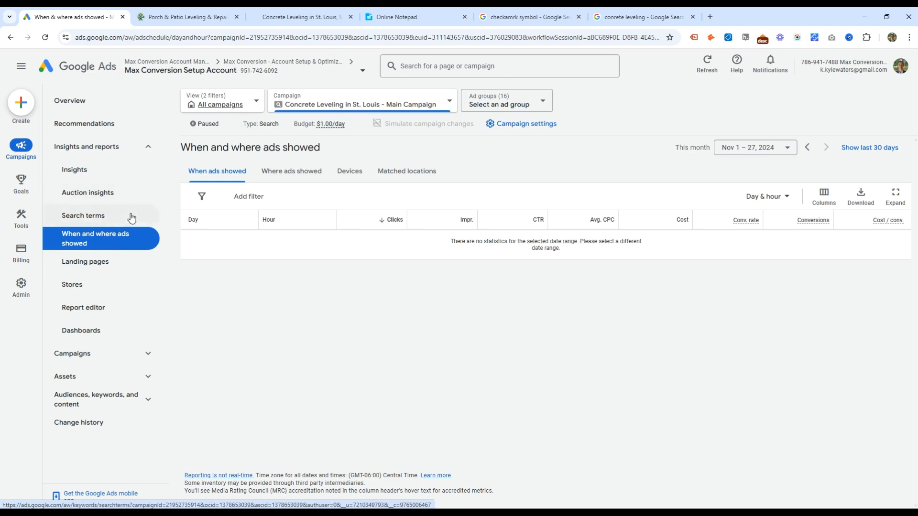
left_click(360, 177)
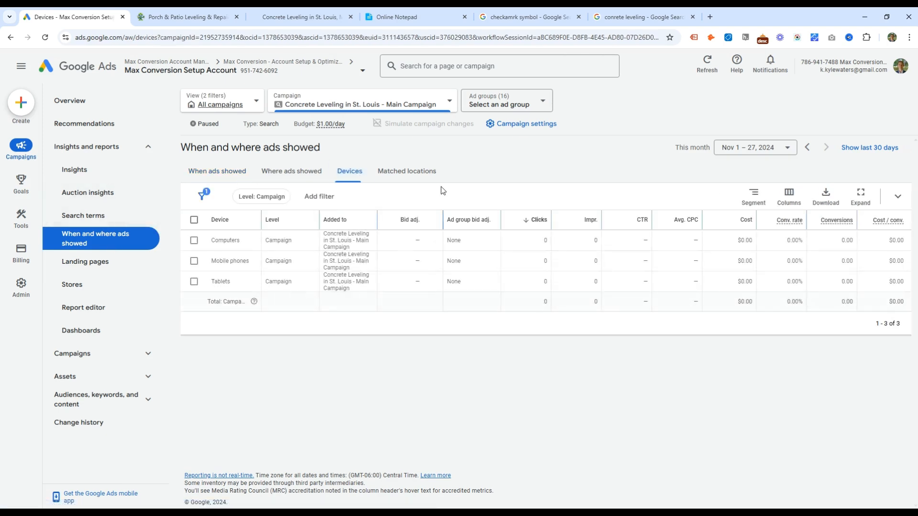
left_click(436, 241)
left_click(424, 269)
left_click(429, 300)
left_click(463, 268)
type("50")
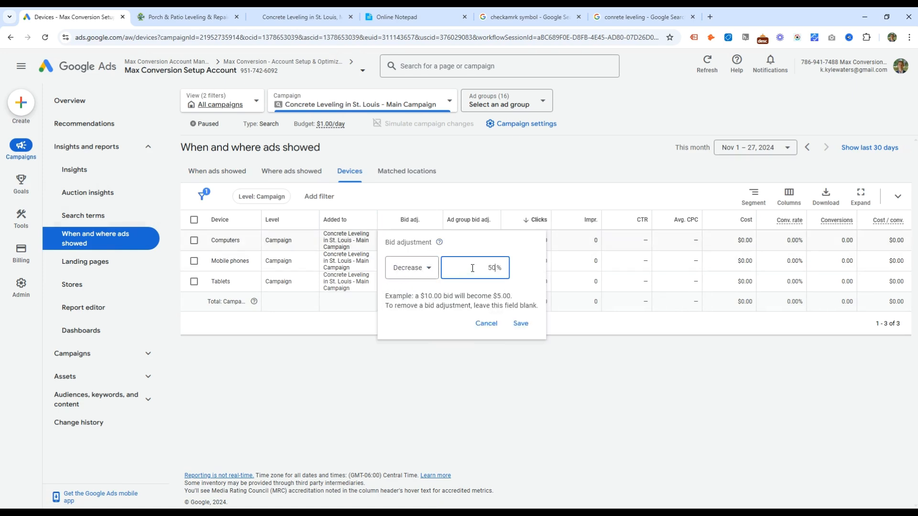
left_click(521, 324)
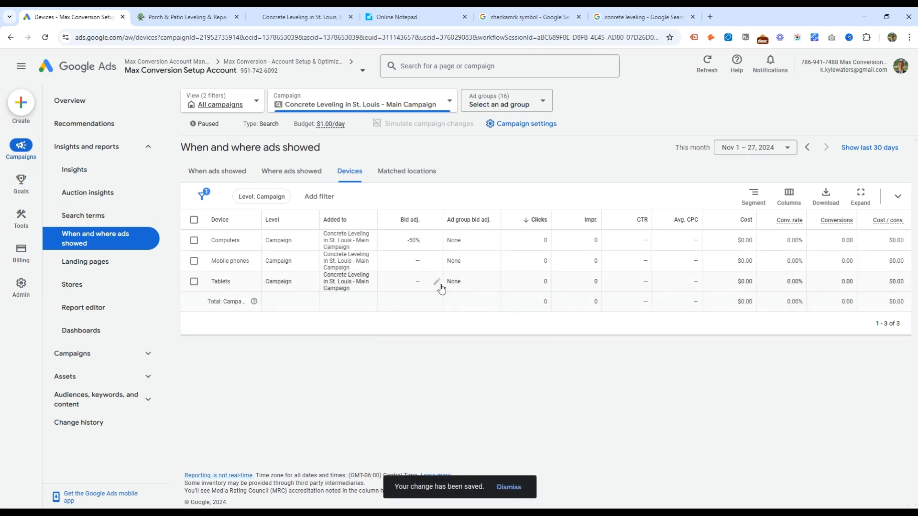
- Decrease the bid adjustment for tablets by 50% and save it
left_click(436, 281)
left_click(426, 305)
left_click(422, 339)
left_click(469, 309)
type("50")
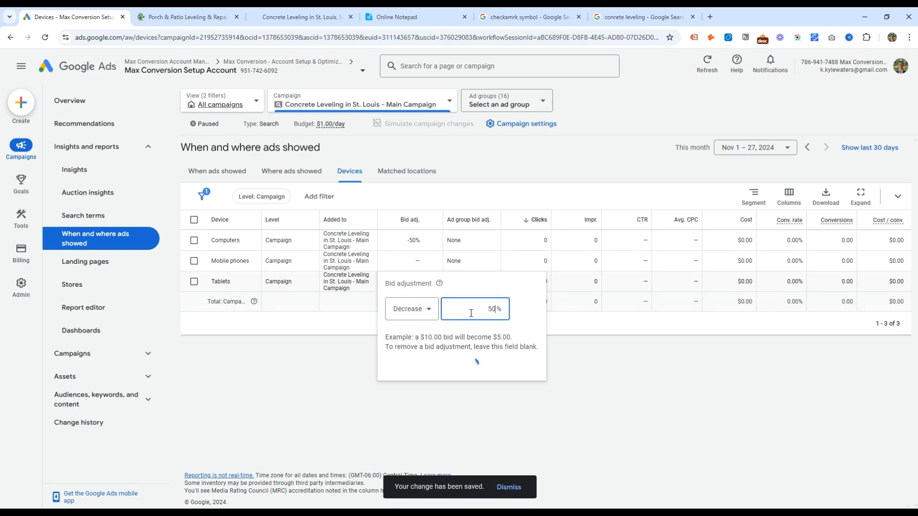
key("Return")
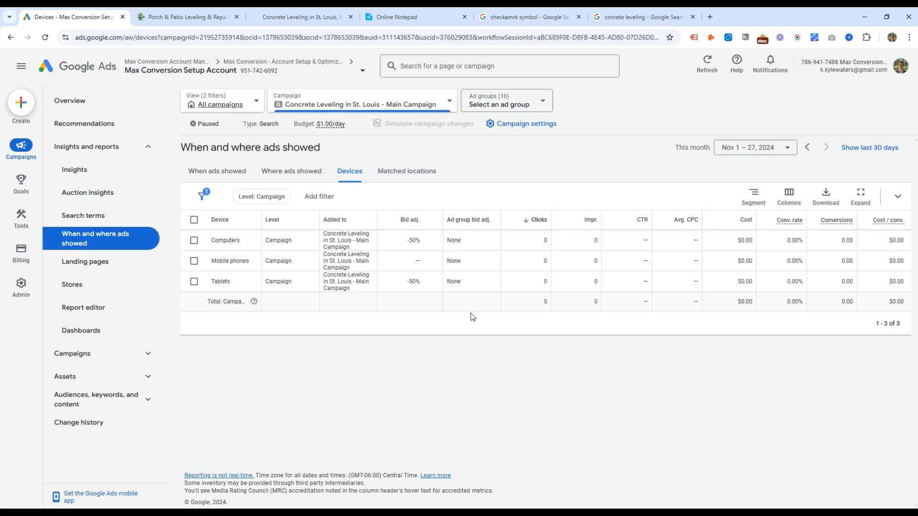
left_click_drag(226, 261, 344, 262)
left_click(344, 261)
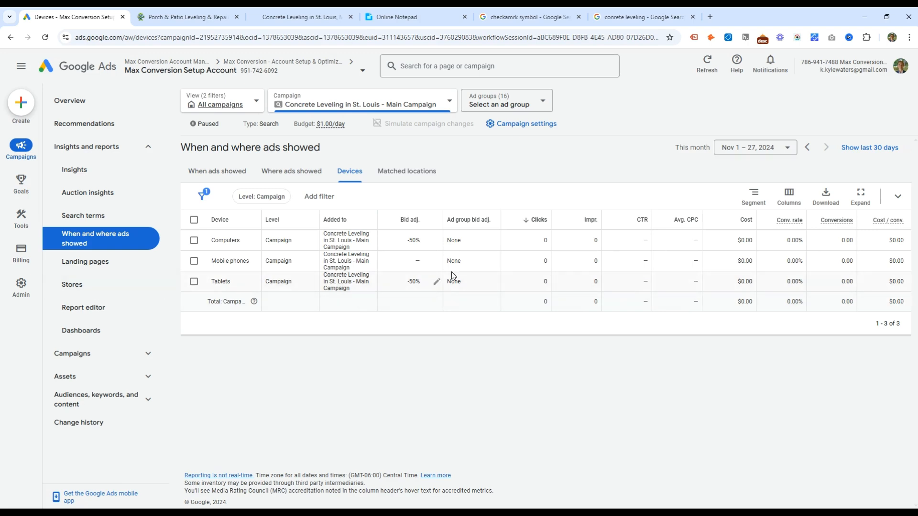
left_click(148, 152)
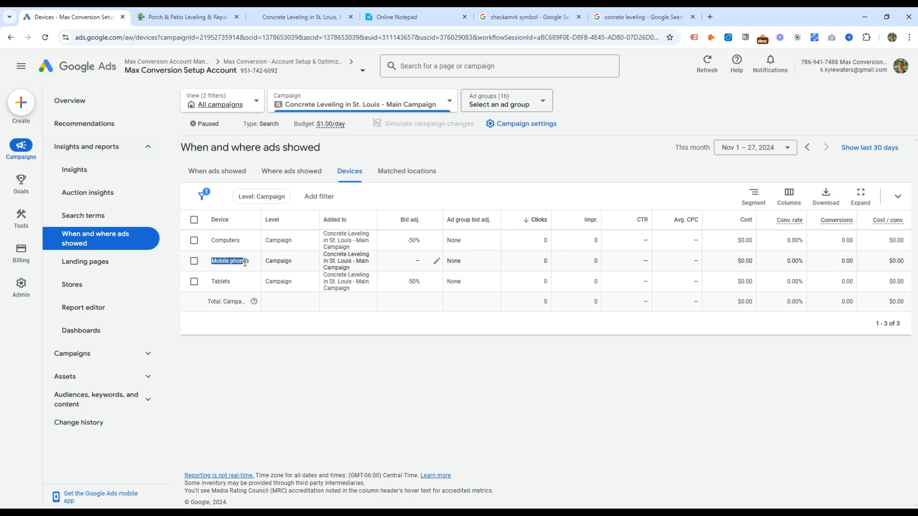
left_click(144, 152)
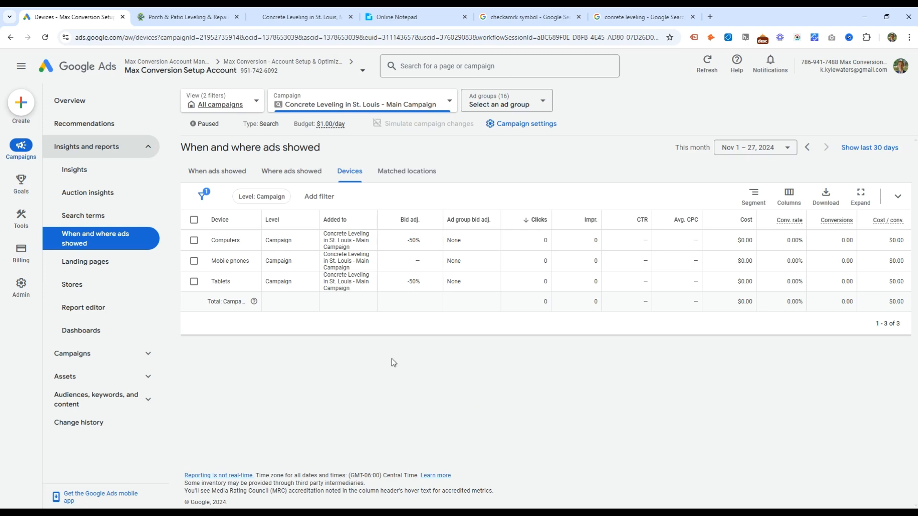
- View the campaign overview table and open the campaign's ad groups
left_click(150, 148)
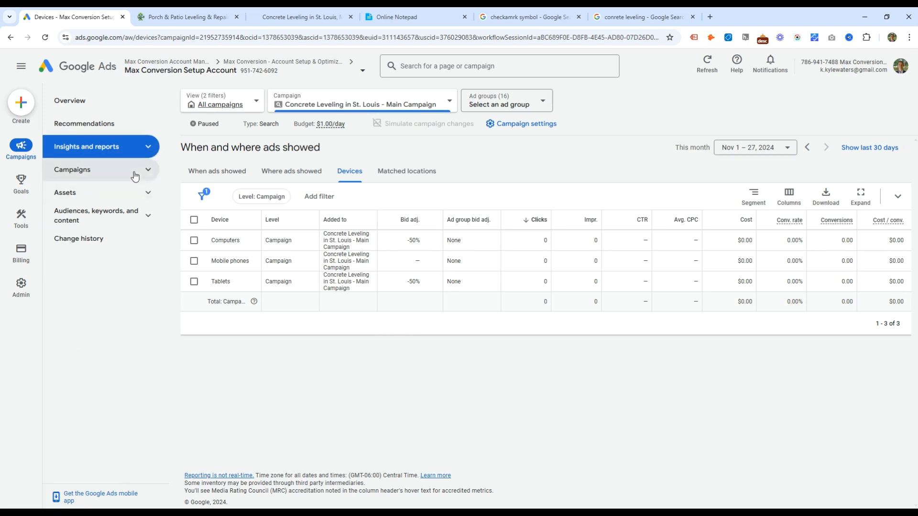
left_click(137, 173)
left_click(135, 194)
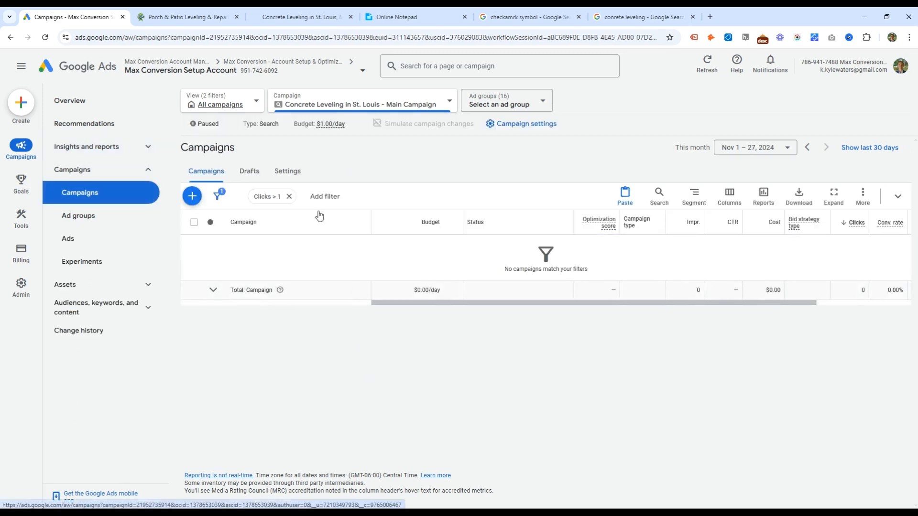
left_click(114, 219)
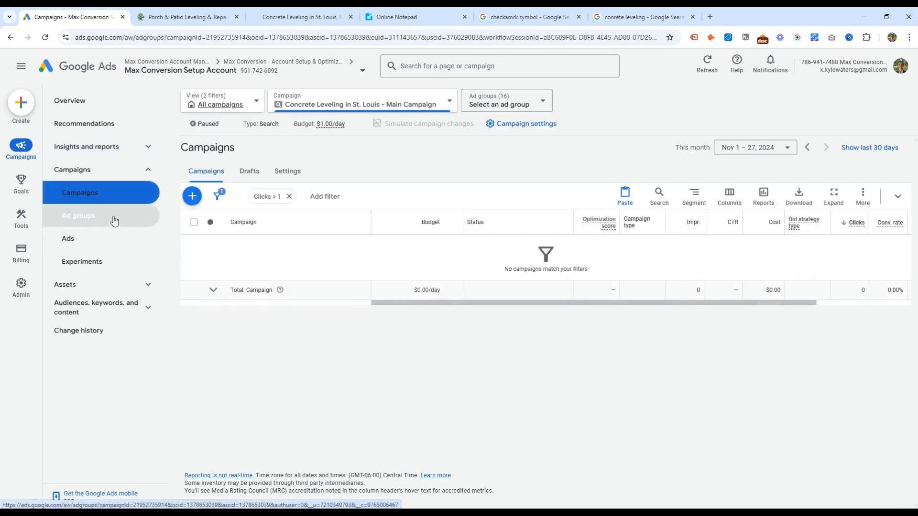